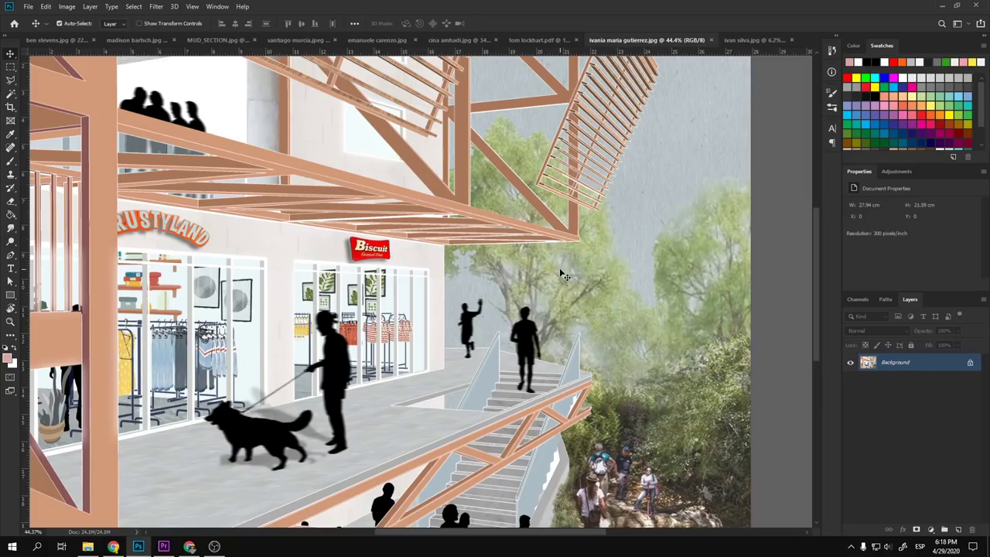
- Zoom out and pan across the drawing to inspect the stairs, forest and hikers
{"action": "key", "text": "ctrl+minus"}
{"action": "key", "text": "ctrl+minus"}
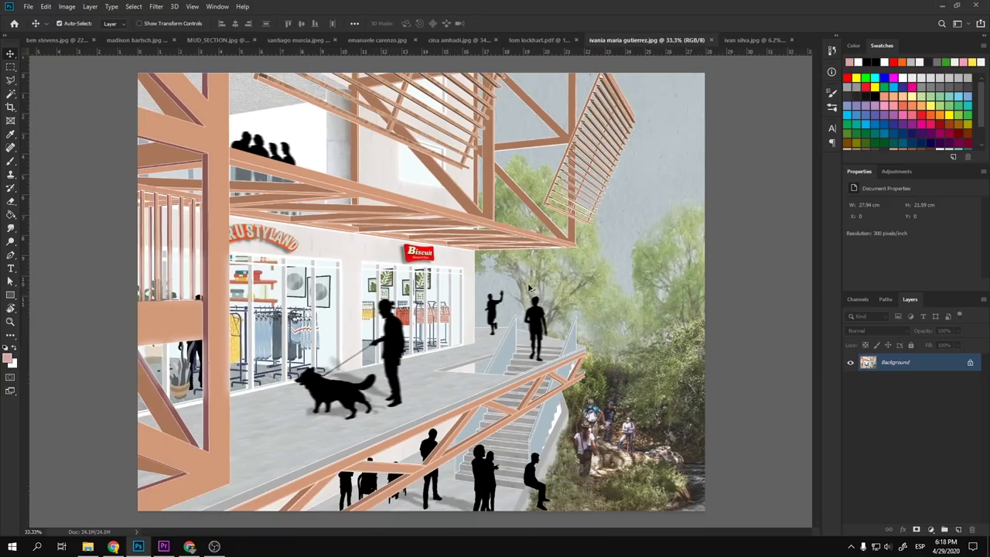
{"action": "scroll", "coordinate": [544, 345], "scroll_direction": "up", "scroll_amount": 5}
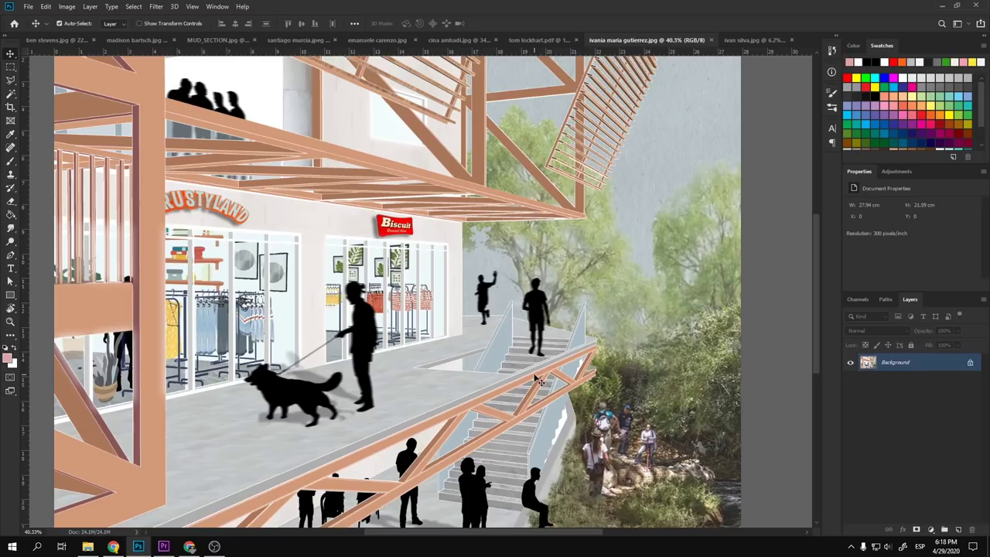
{"action": "scroll", "coordinate": [487, 360], "scroll_direction": "down", "scroll_amount": 3}
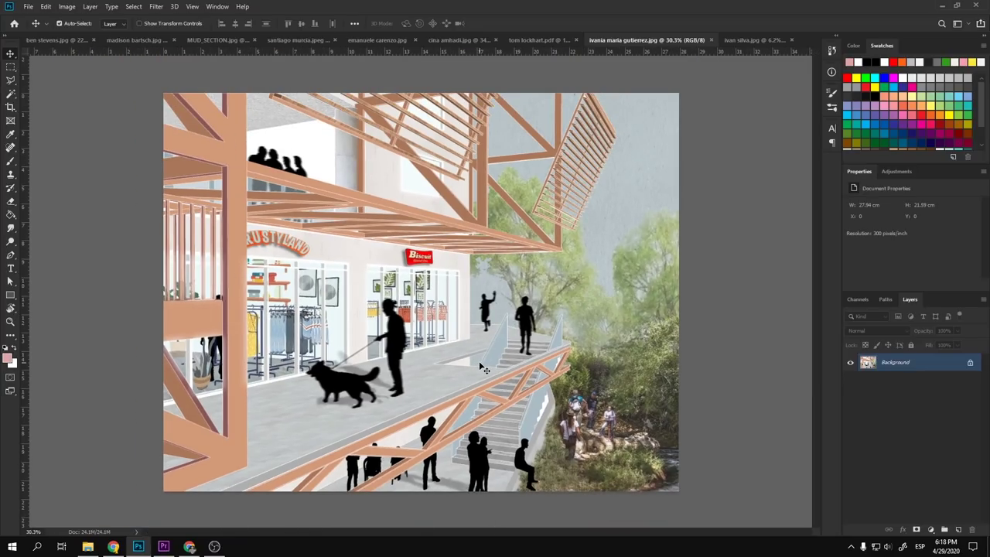
{"action": "scroll", "coordinate": [481, 368], "scroll_direction": "up", "scroll_amount": 3}
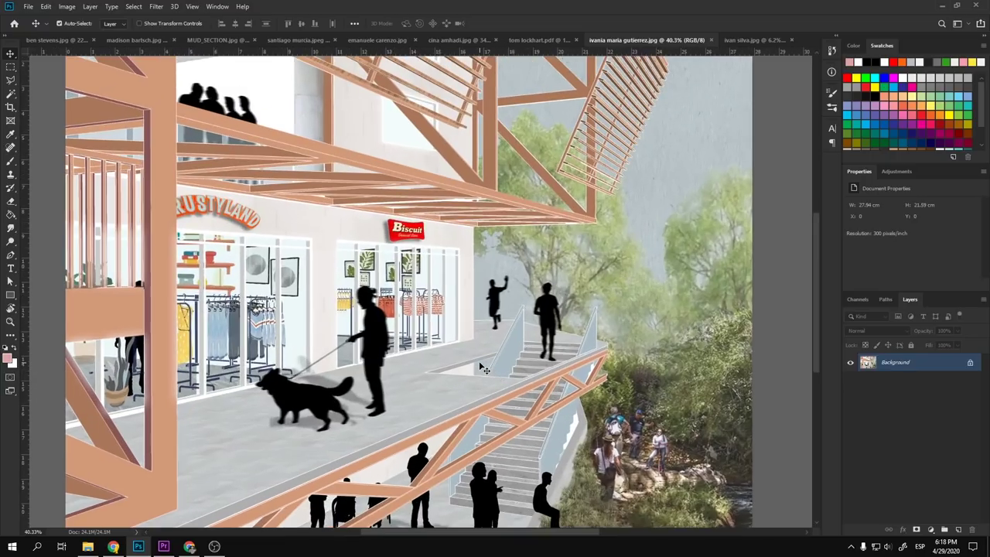
{"action": "scroll", "coordinate": [480, 365], "scroll_direction": "down", "scroll_amount": 3}
{"action": "scroll", "coordinate": [480, 365], "scroll_direction": "up", "scroll_amount": 2}
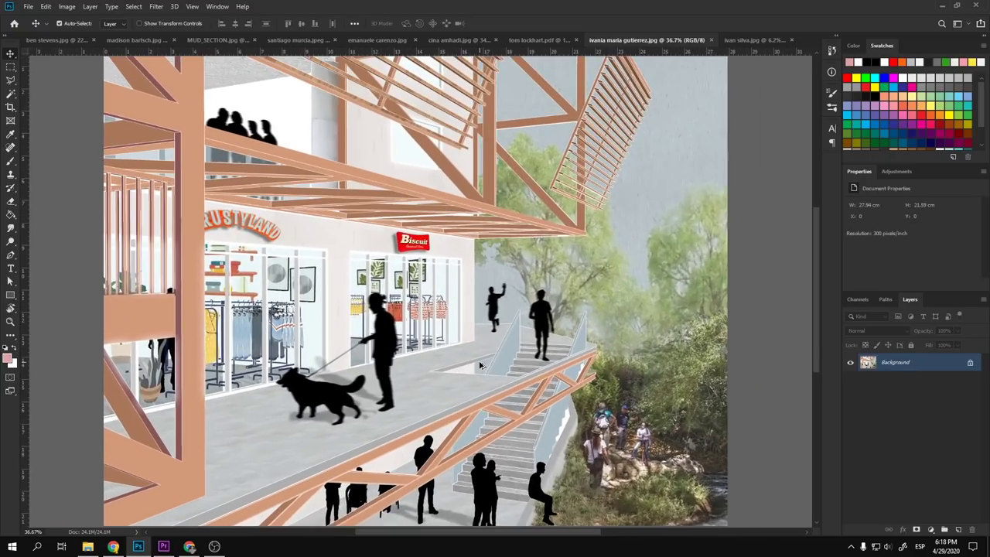
{"action": "scroll", "coordinate": [481, 368], "scroll_direction": "down", "scroll_amount": 1}
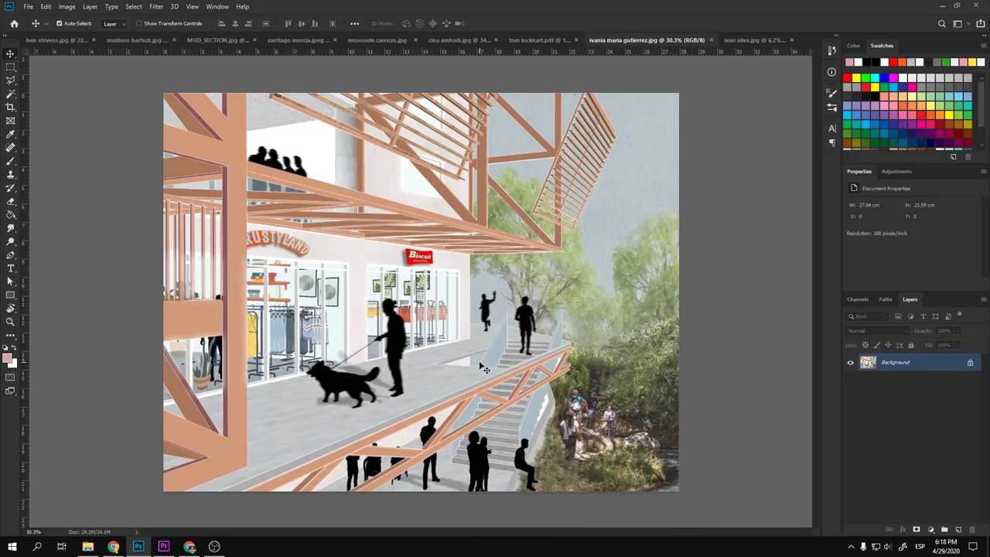
{"action": "scroll", "coordinate": [481, 363], "scroll_direction": "up", "scroll_amount": 2}
{"action": "scroll", "coordinate": [481, 363], "scroll_direction": "down", "scroll_amount": 2}
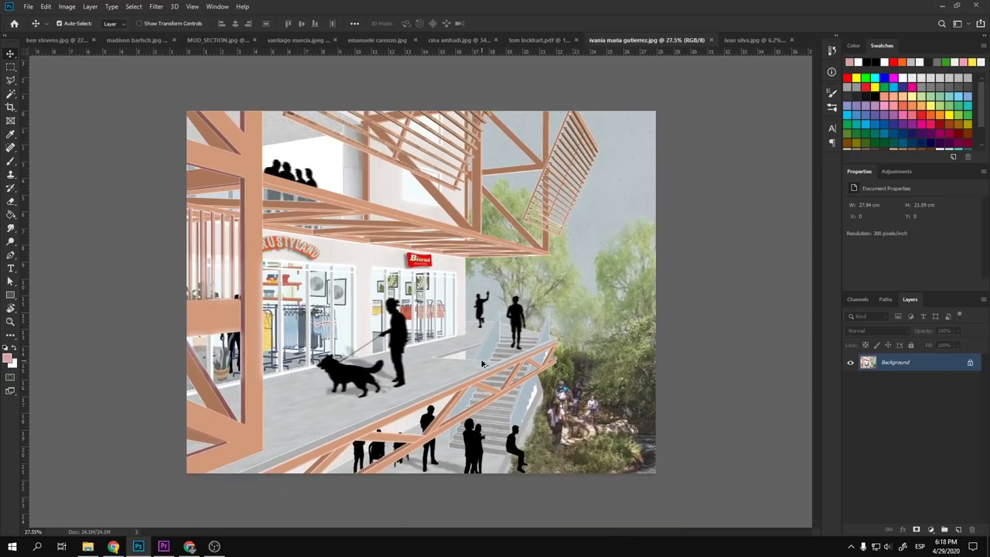
{"action": "scroll", "coordinate": [451, 422], "scroll_direction": "up", "scroll_amount": 1}
{"action": "scroll", "coordinate": [384, 322], "scroll_direction": "up", "scroll_amount": 1}
{"action": "scroll", "coordinate": [385, 322], "scroll_direction": "up", "scroll_amount": 1}
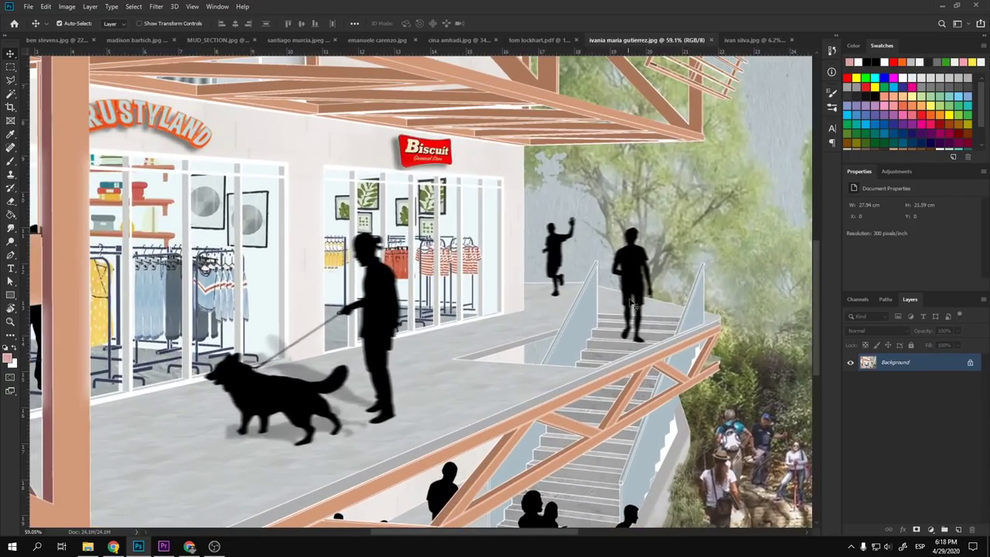
{"action": "scroll", "coordinate": [476, 319], "scroll_direction": "down", "scroll_amount": 7}
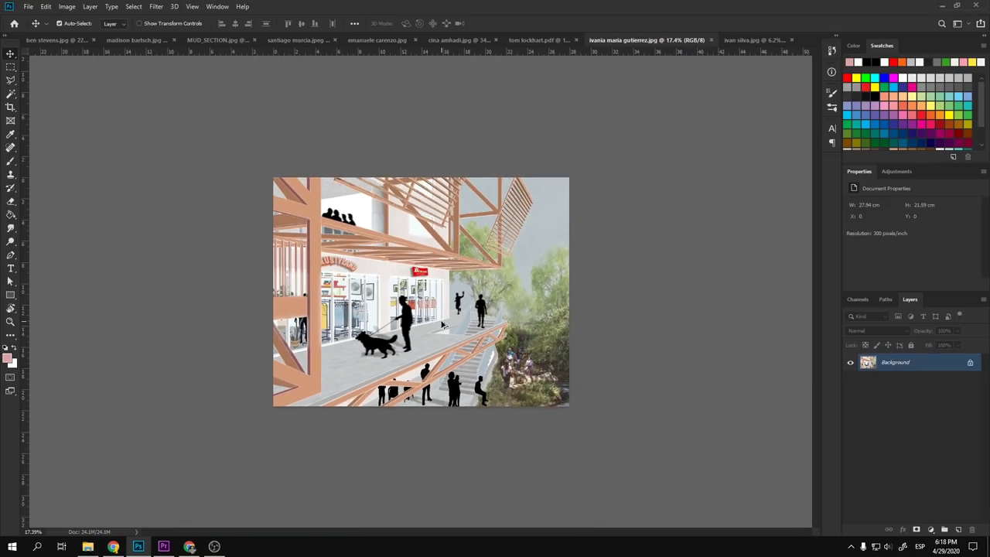
{"action": "scroll", "coordinate": [464, 381], "scroll_direction": "down", "scroll_amount": 3}
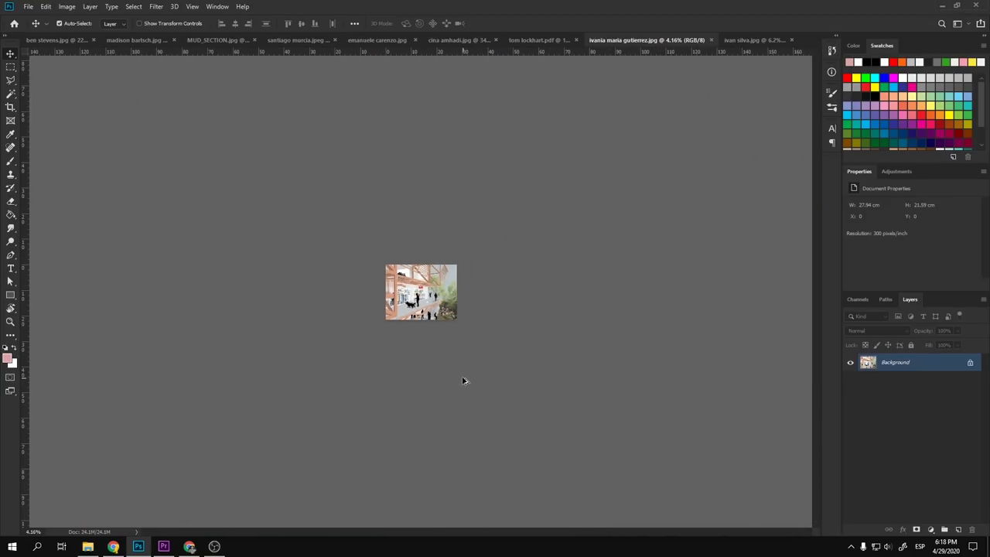
{"action": "scroll", "coordinate": [435, 324], "scroll_direction": "up", "scroll_amount": 2}
{"action": "scroll", "coordinate": [436, 324], "scroll_direction": "down", "scroll_amount": 2}
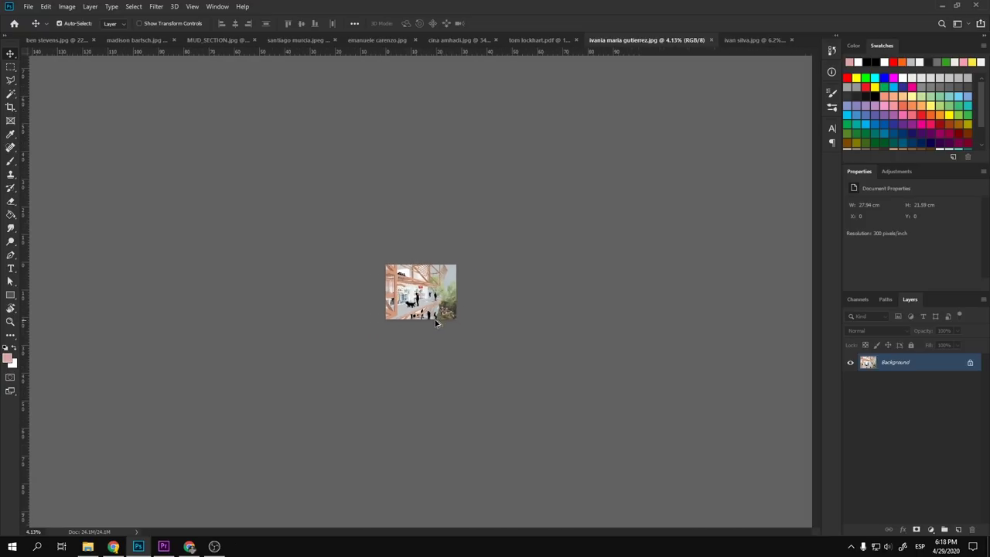
{"action": "scroll", "coordinate": [435, 323], "scroll_direction": "up", "scroll_amount": 10}
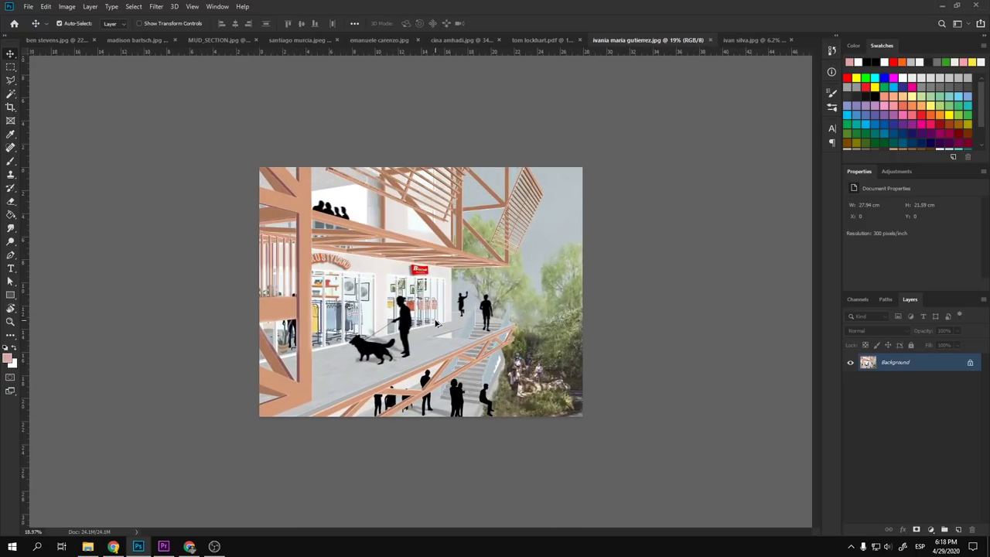
{"action": "scroll", "coordinate": [435, 323], "scroll_direction": "down", "scroll_amount": 7}
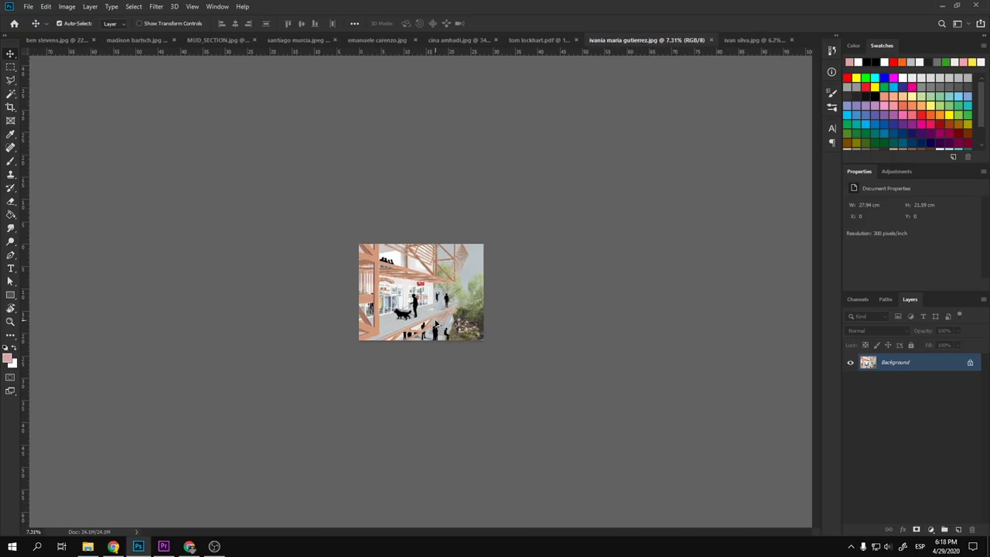
{"action": "scroll", "coordinate": [442, 331], "scroll_direction": "up", "scroll_amount": 11}
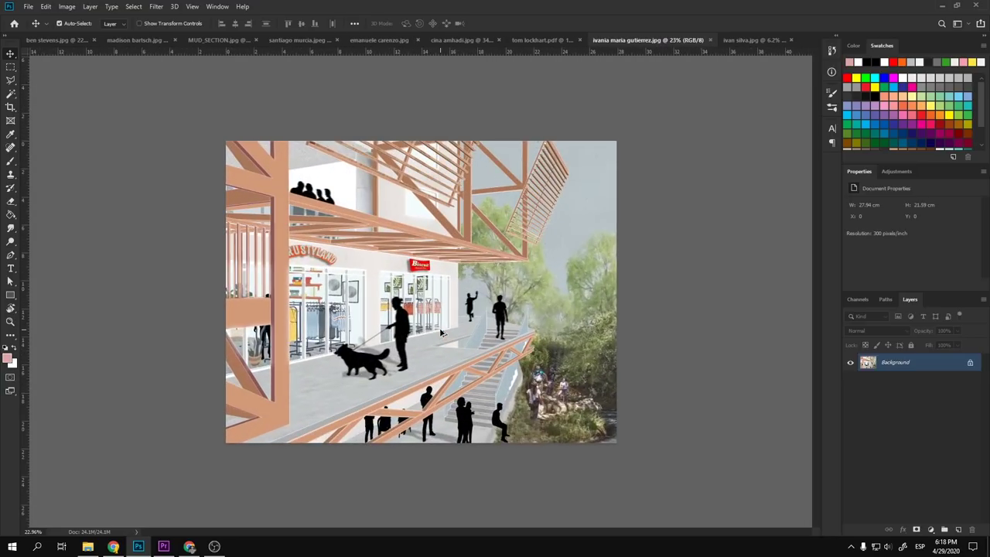
{"action": "scroll", "coordinate": [467, 336], "scroll_direction": "down", "scroll_amount": 2}
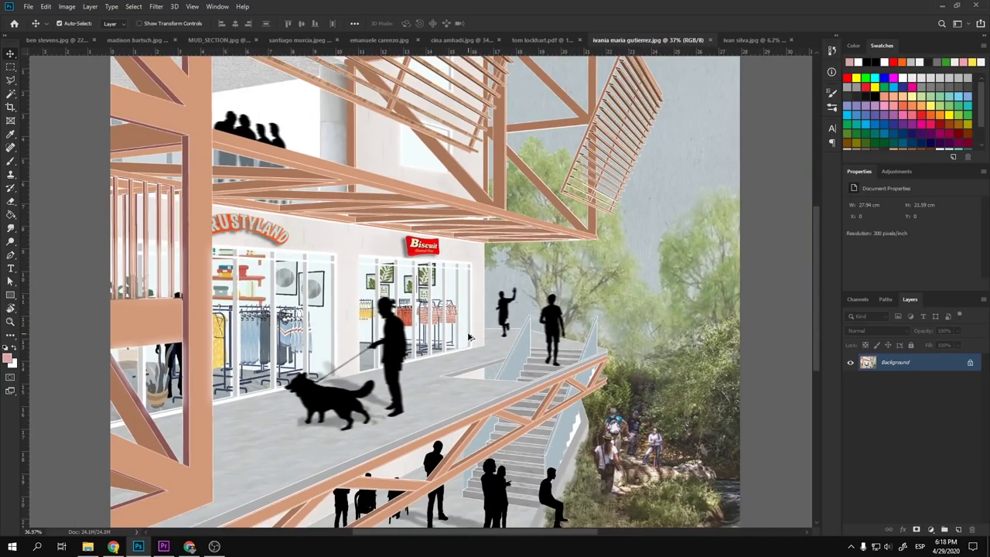
{"action": "scroll", "coordinate": [468, 337], "scroll_direction": "up", "scroll_amount": 5}
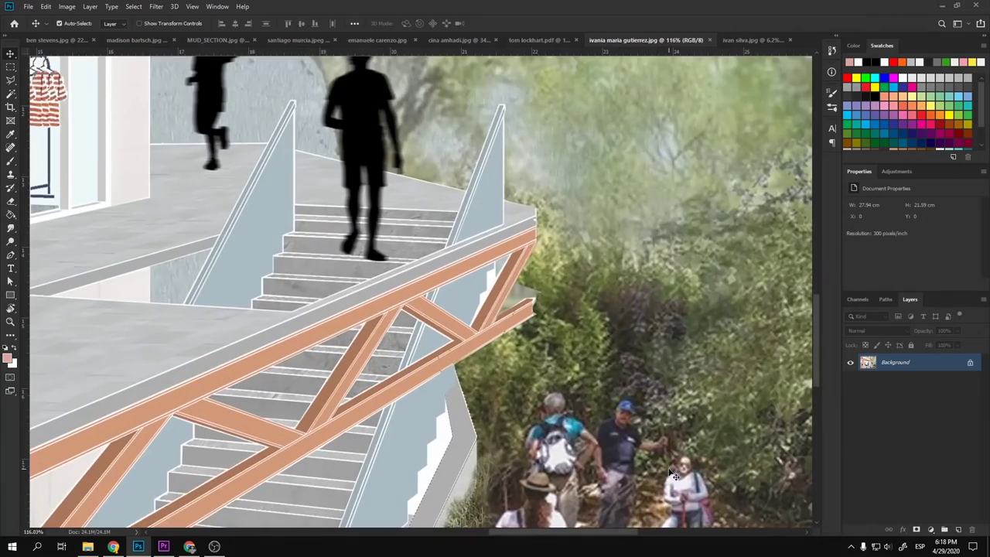
{"action": "left_click_drag", "start_coordinate": [673, 476], "coordinate": [604, 229]}
{"action": "scroll", "coordinate": [469, 300], "scroll_direction": "down", "scroll_amount": 3}
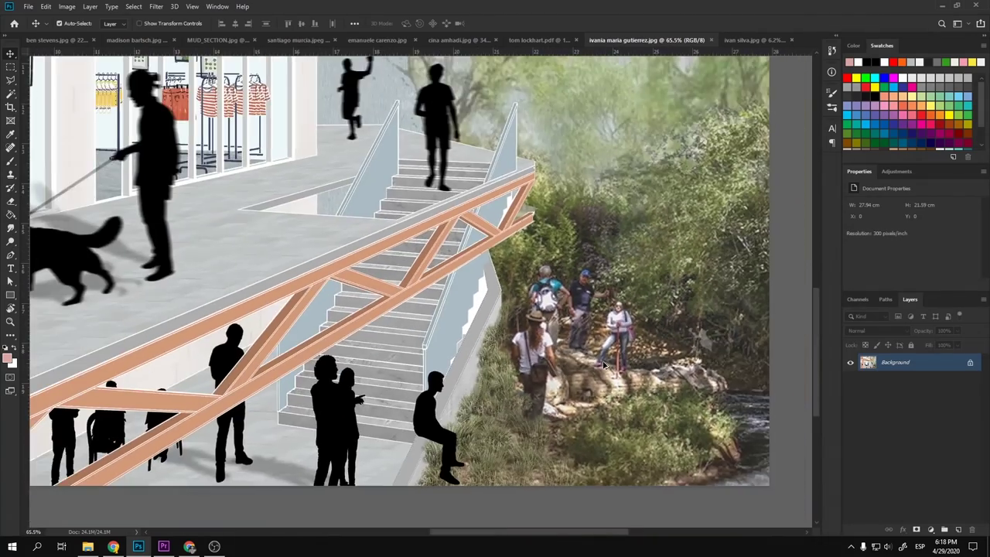
{"action": "scroll", "coordinate": [604, 355], "scroll_direction": "up", "scroll_amount": 3}
{"action": "scroll", "coordinate": [603, 354], "scroll_direction": "down", "scroll_amount": 4}
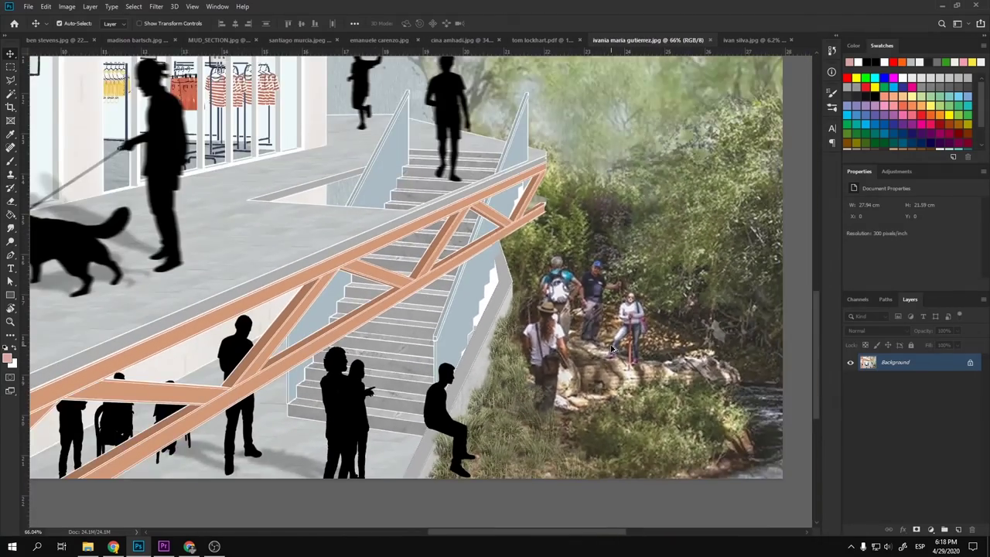
{"action": "scroll", "coordinate": [570, 287], "scroll_direction": "up", "scroll_amount": 4}
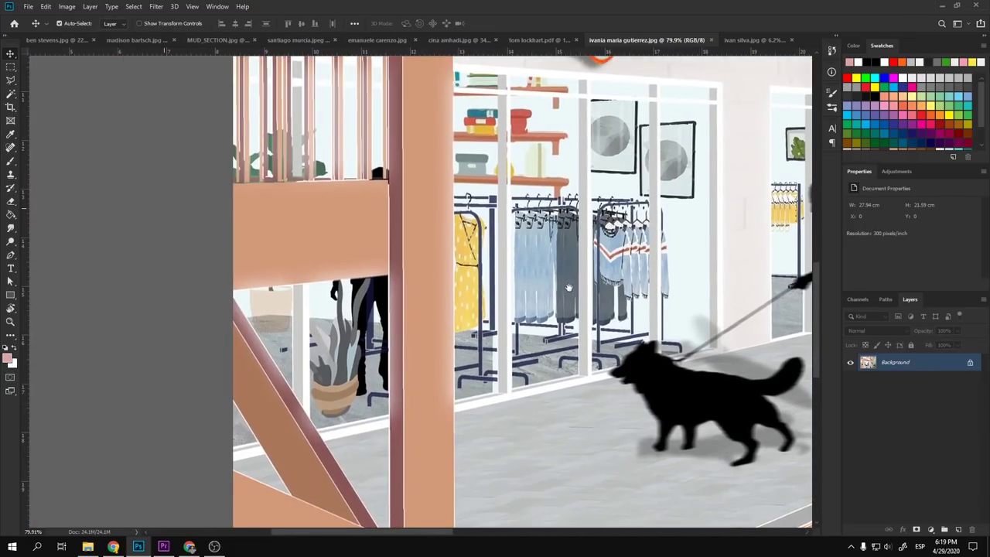
{"action": "left_click_drag", "start_coordinate": [570, 287], "coordinate": [193, 231]}
{"action": "left_click_drag", "start_coordinate": [415, 300], "coordinate": [394, 277]}
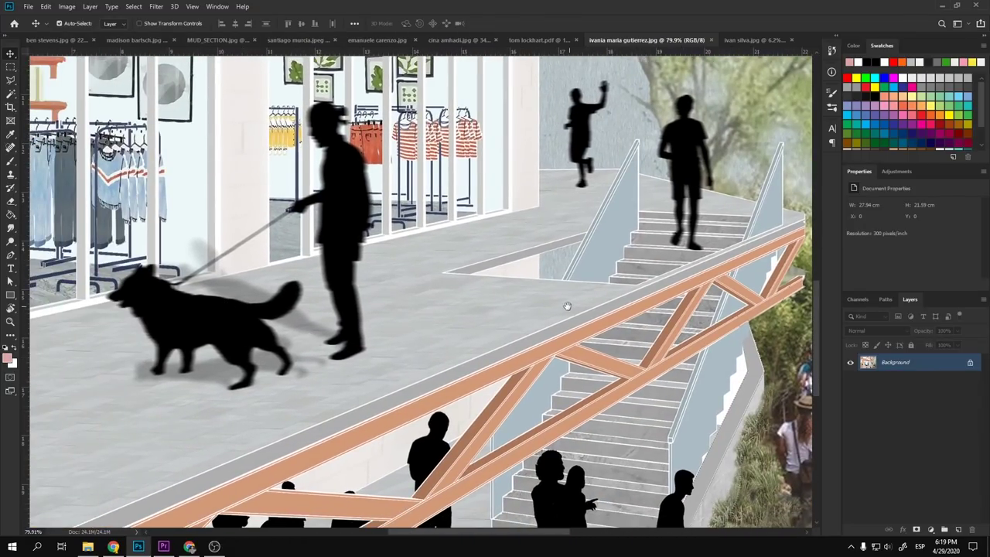
{"action": "left_click_drag", "start_coordinate": [568, 307], "coordinate": [411, 327]}
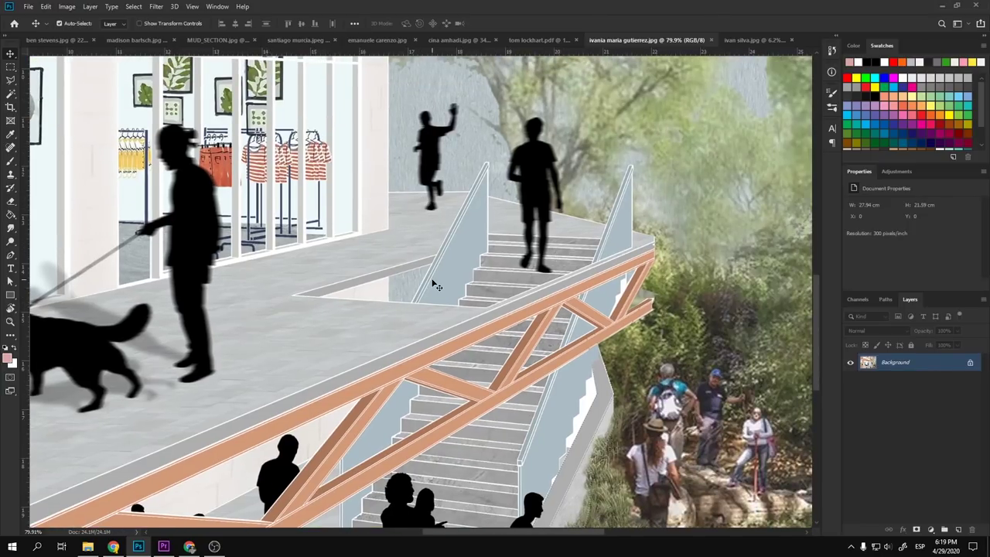
{"action": "scroll", "coordinate": [437, 287], "scroll_direction": "down", "scroll_amount": 5}
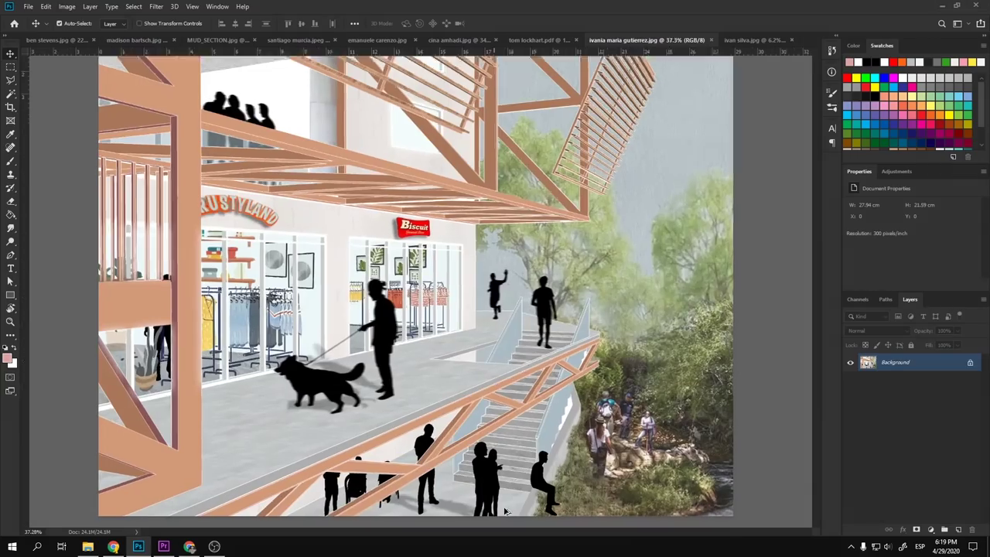
{"action": "scroll", "coordinate": [504, 511], "scroll_direction": "up", "scroll_amount": 5}
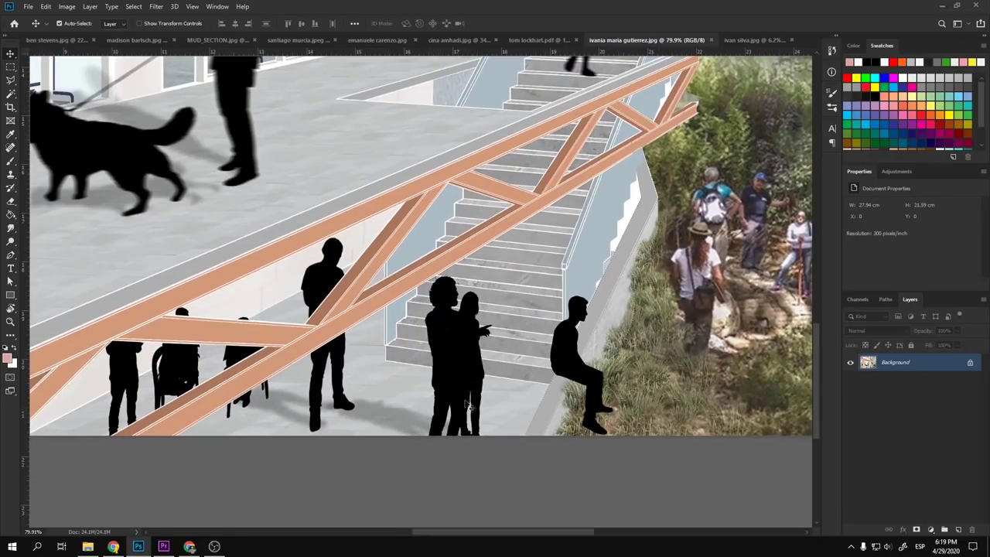
{"action": "scroll", "coordinate": [489, 383], "scroll_direction": "down", "scroll_amount": 4}
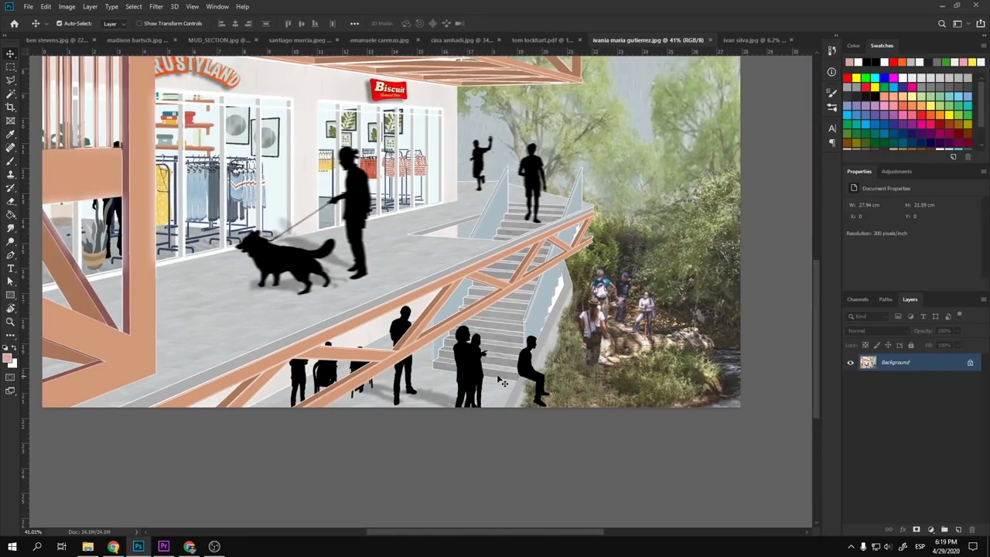
{"action": "scroll", "coordinate": [501, 379], "scroll_direction": "down", "scroll_amount": 1}
{"action": "scroll", "coordinate": [427, 360], "scroll_direction": "up", "scroll_amount": 5}
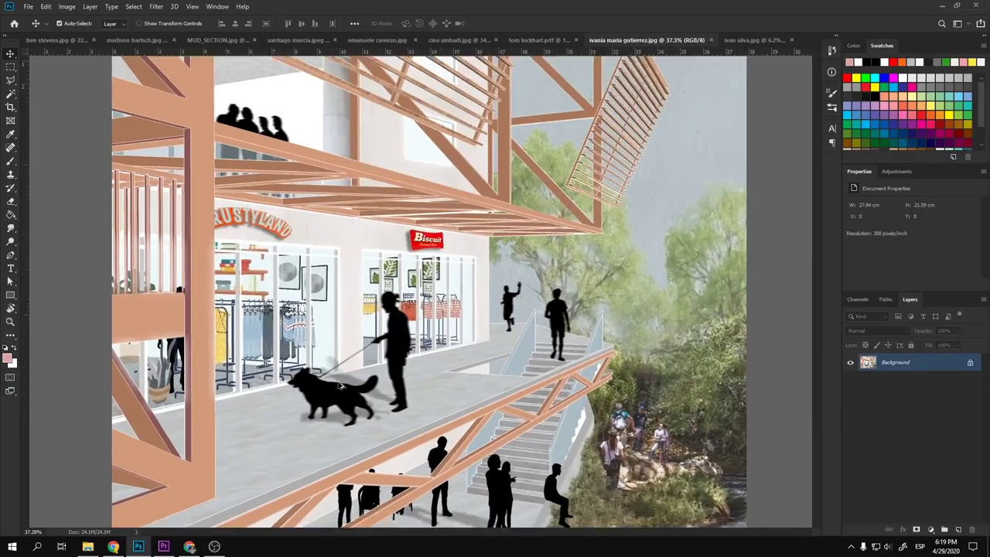
{"action": "scroll", "coordinate": [425, 363], "scroll_direction": "down", "scroll_amount": 3}
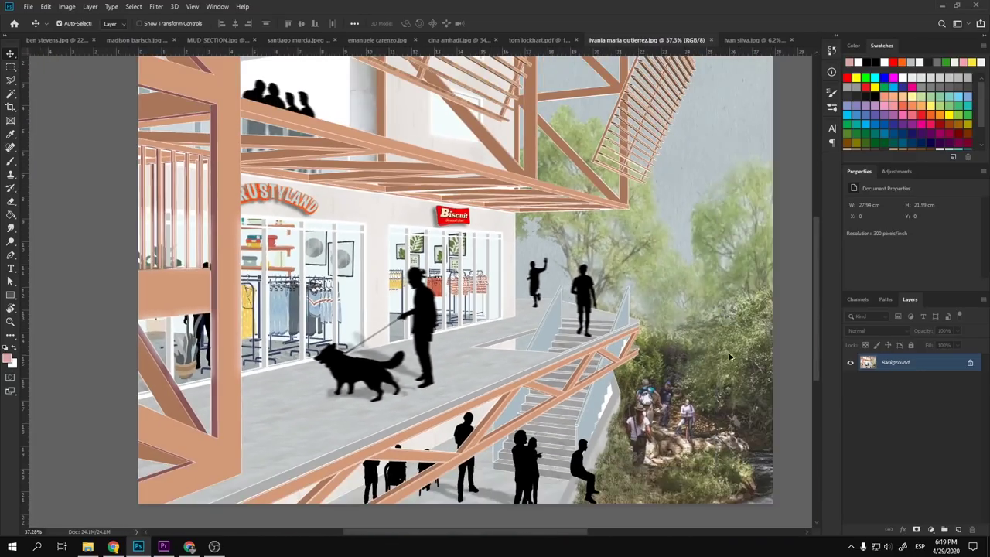
- Unlock the background image into an editable Layer 0
{"action": "left_click", "coordinate": [970, 366]}
{"action": "key", "text": "s"}
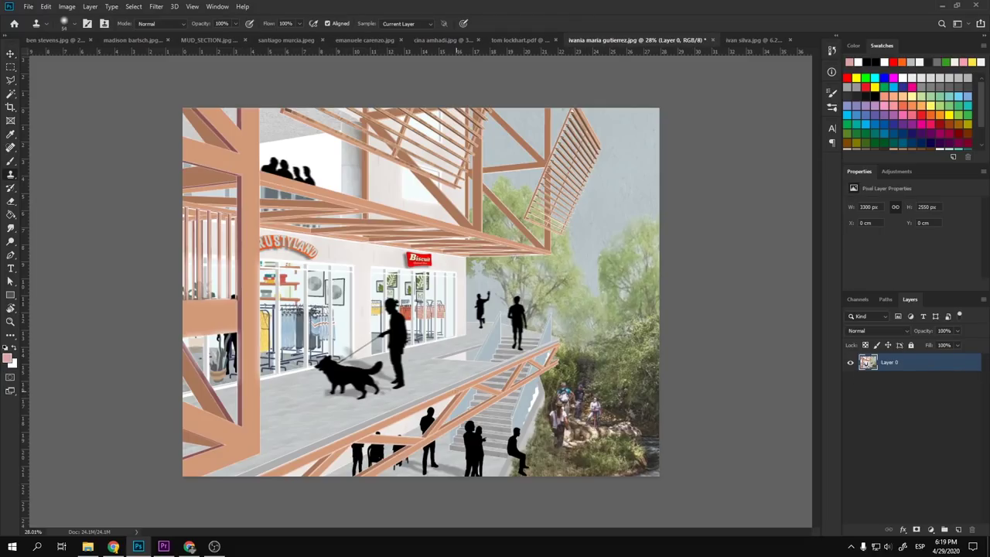
{"action": "scroll", "coordinate": [438, 391], "scroll_direction": "up", "scroll_amount": 3}
{"action": "scroll", "coordinate": [438, 392], "scroll_direction": "up", "scroll_amount": 1}
{"action": "left_click", "coordinate": [431, 372], "text": "alt"}
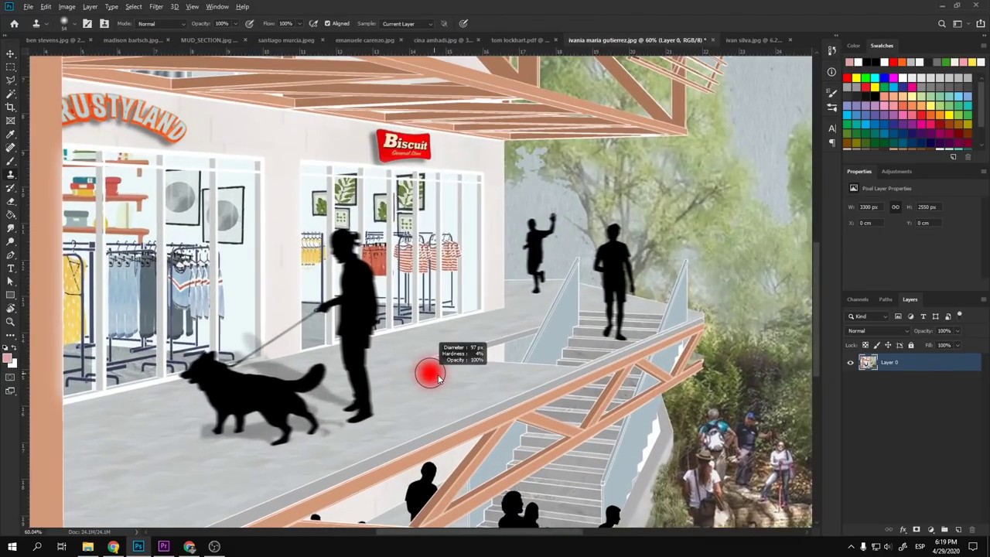
- Add an empty Layer 1 and try a black 100% brush stroke, then undo it
{"action": "left_click", "coordinate": [959, 530]}
{"action": "key", "text": "b"}
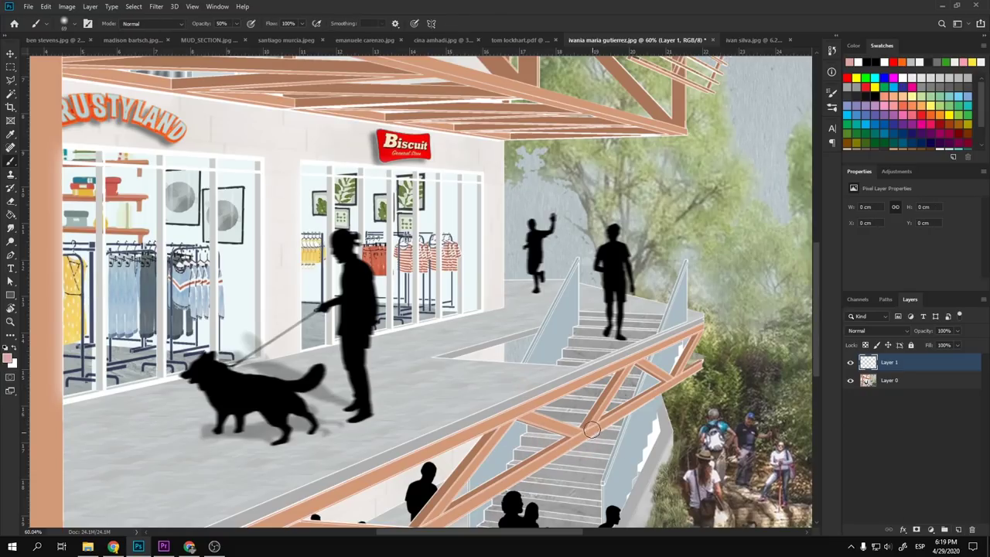
{"action": "key", "text": "d"}
{"action": "key", "text": "0"}
{"action": "mouse_move", "coordinate": [563, 356]}
{"action": "left_mouse_down"}
{"action": "mouse_move", "coordinate": [594, 432]}
{"action": "mouse_move", "coordinate": [652, 387]}
{"action": "left_mouse_up"}
{"action": "key", "text": "ctrl+z"}
- In red, circle the stair, landing and hiker figures, undoing each loop
{"action": "left_click", "coordinate": [895, 61]}
{"action": "mouse_move", "coordinate": [586, 246]}
{"action": "left_mouse_down"}
{"action": "mouse_move", "coordinate": [563, 354]}
{"action": "mouse_move", "coordinate": [640, 364]}
{"action": "left_mouse_up"}
{"action": "key", "text": "ctrl+z"}
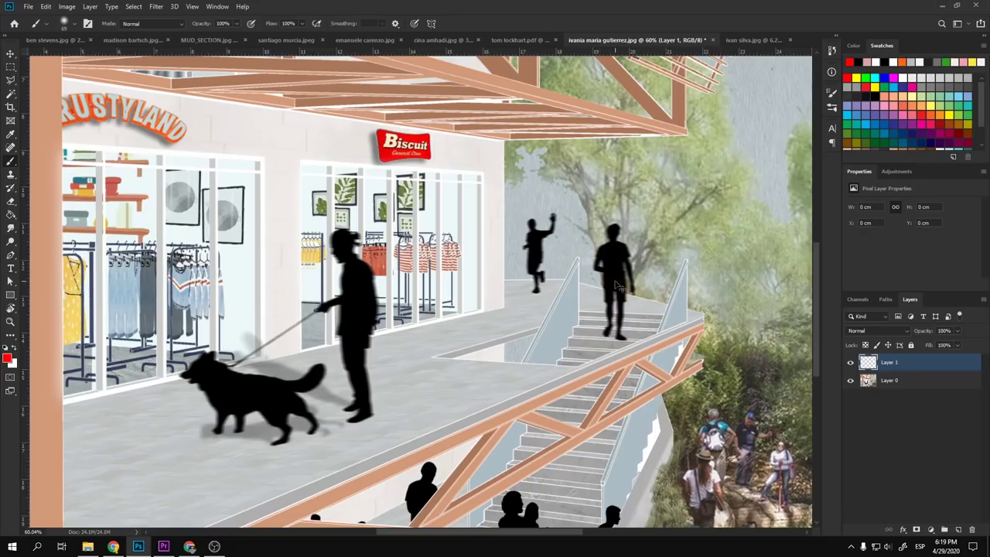
{"action": "left_click_drag", "start_coordinate": [563, 294], "coordinate": [453, 206]}
{"action": "mouse_move", "coordinate": [489, 151]}
{"action": "left_mouse_down"}
{"action": "mouse_move", "coordinate": [486, 124]}
{"action": "mouse_move", "coordinate": [557, 109]}
{"action": "mouse_move", "coordinate": [475, 164]}
{"action": "left_mouse_up"}
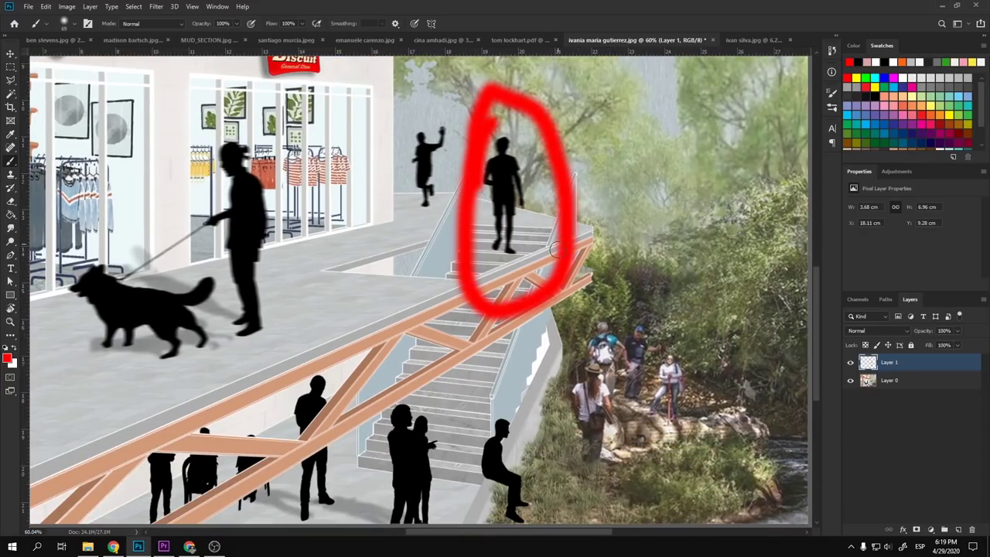
{"action": "key", "text": "ctrl+z"}
{"action": "mouse_move", "coordinate": [594, 348]}
{"action": "left_mouse_down"}
{"action": "mouse_move", "coordinate": [565, 391]}
{"action": "mouse_move", "coordinate": [604, 466]}
{"action": "mouse_move", "coordinate": [659, 350]}
{"action": "mouse_move", "coordinate": [590, 347]}
{"action": "mouse_move", "coordinate": [557, 390]}
{"action": "left_mouse_up"}
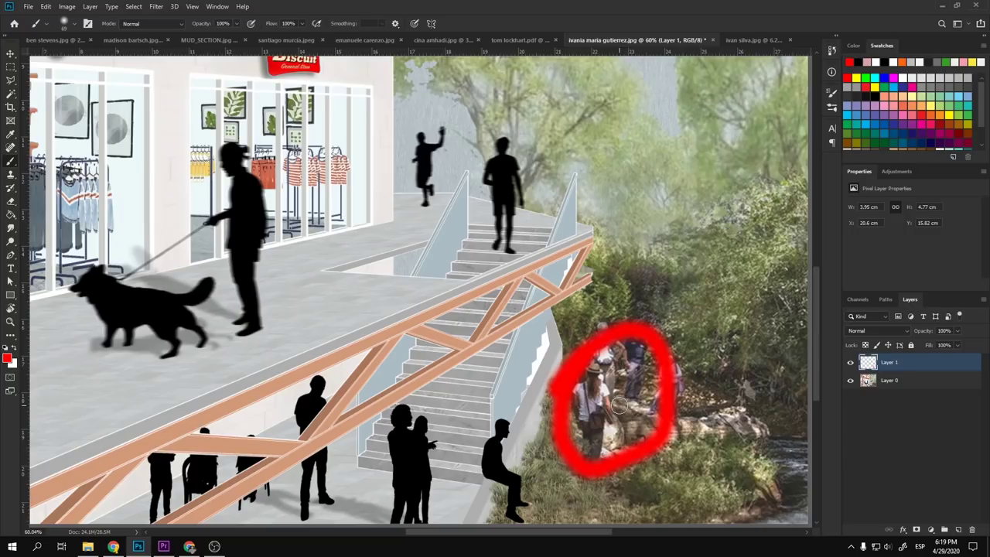
{"action": "key", "text": "ctrl+z"}
- Duplicate Layer 0 into a Layer 0 copy
{"action": "scroll", "coordinate": [387, 352], "scroll_direction": "down", "scroll_amount": 2}
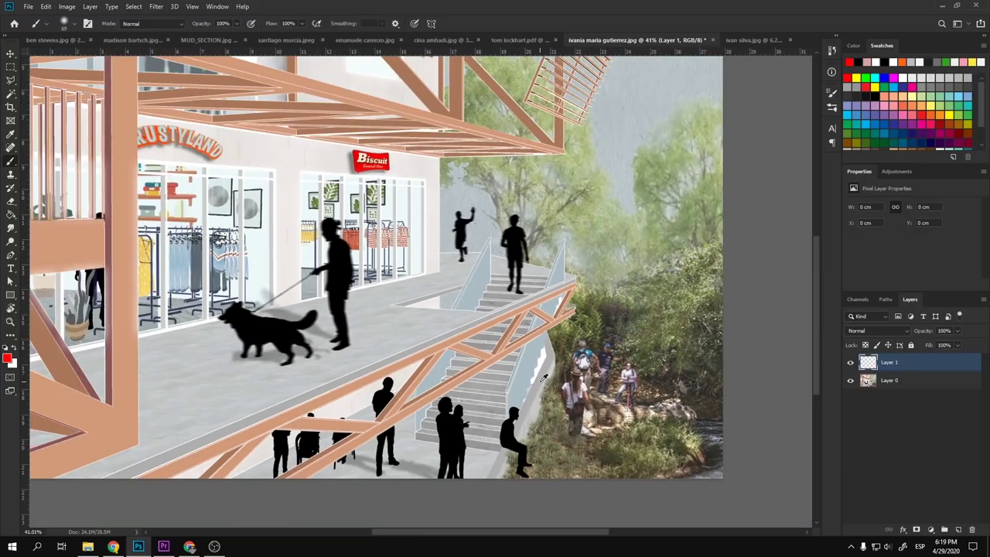
{"action": "scroll", "coordinate": [379, 344], "scroll_direction": "up", "scroll_amount": 3}
{"action": "scroll", "coordinate": [466, 338], "scroll_direction": "down", "scroll_amount": 2}
{"action": "scroll", "coordinate": [717, 402], "scroll_direction": "up", "scroll_amount": 2}
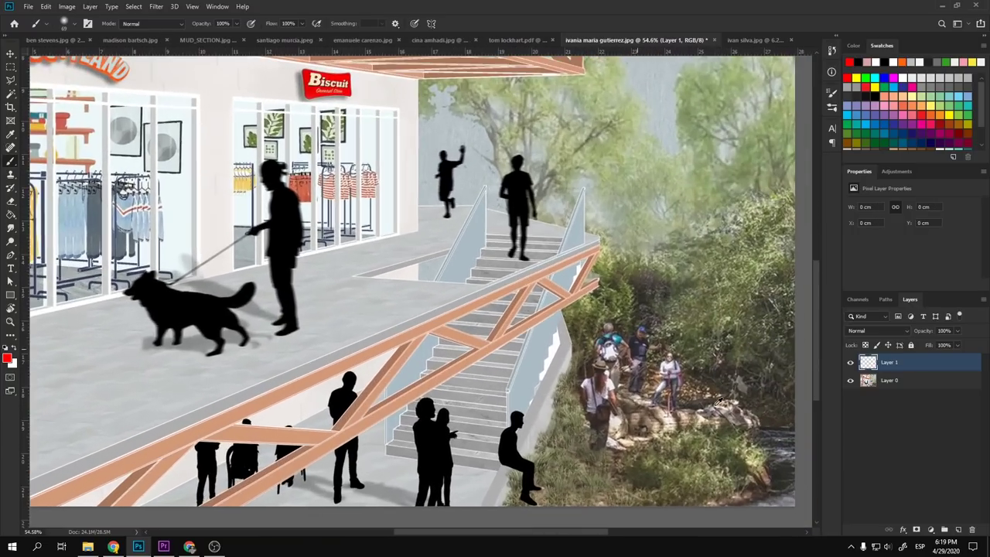
{"action": "left_click", "coordinate": [894, 382]}
{"action": "key", "text": "ctrl+j"}
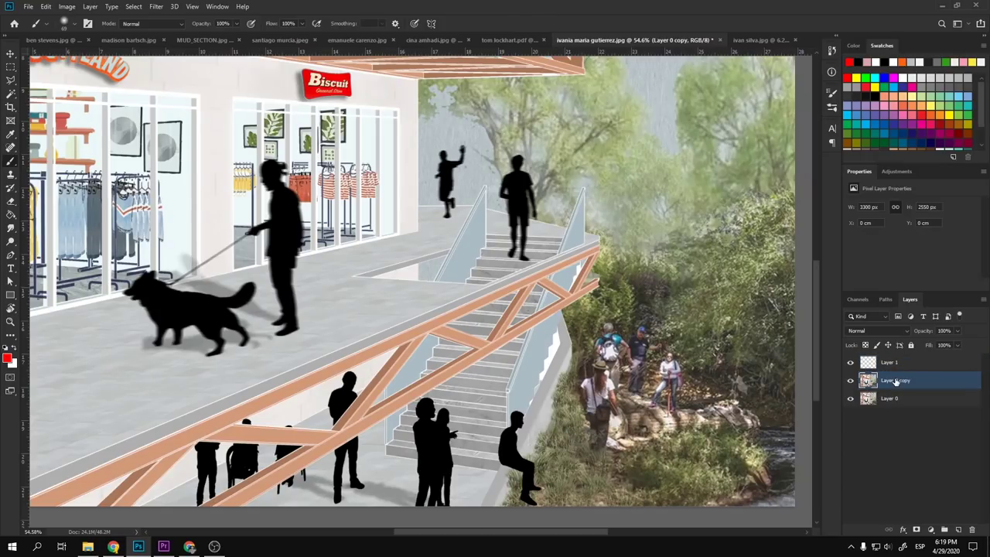
- Clone sampled bush vegetation over the right-hand and left-hand hikers
{"action": "key", "text": "s"}
{"action": "left_click", "coordinate": [746, 314], "text": "alt"}
{"action": "mouse_move", "coordinate": [696, 360]}
{"action": "left_mouse_down"}
{"action": "mouse_move", "coordinate": [662, 333]}
{"action": "mouse_move", "coordinate": [627, 348]}
{"action": "left_mouse_up"}
{"action": "mouse_move", "coordinate": [630, 383]}
{"action": "left_mouse_down"}
{"action": "mouse_move", "coordinate": [606, 413]}
{"action": "mouse_move", "coordinate": [597, 392]}
{"action": "mouse_move", "coordinate": [618, 342]}
{"action": "mouse_move", "coordinate": [624, 398]}
{"action": "mouse_move", "coordinate": [683, 407]}
{"action": "mouse_move", "coordinate": [658, 404]}
{"action": "mouse_move", "coordinate": [635, 417]}
{"action": "mouse_move", "coordinate": [640, 450]}
{"action": "mouse_move", "coordinate": [646, 410]}
{"action": "mouse_move", "coordinate": [665, 394]}
{"action": "left_mouse_up"}
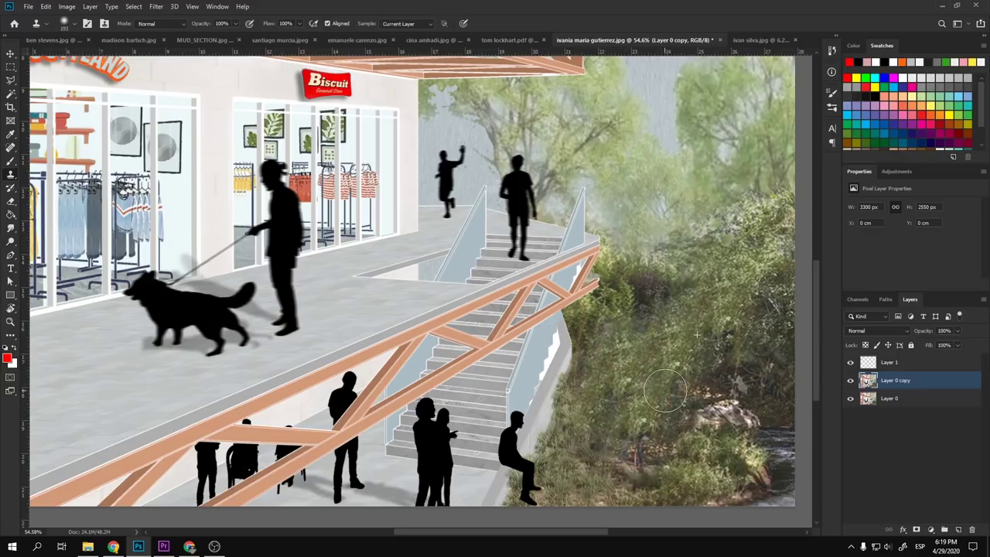
{"action": "key", "text": "v"}
{"action": "key", "text": "ctrl+0"}
{"action": "scroll", "coordinate": [443, 417], "scroll_direction": "up", "scroll_amount": 3}
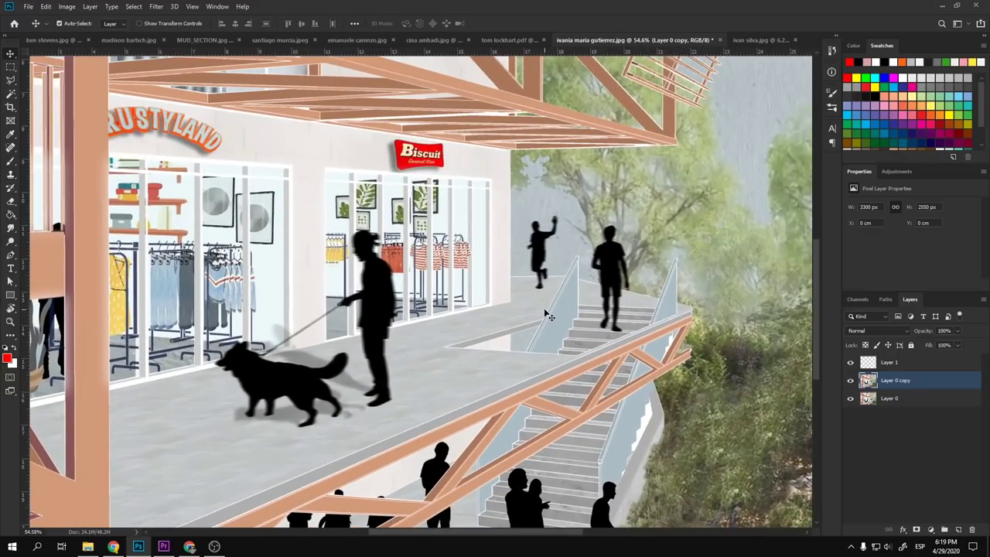
{"action": "scroll", "coordinate": [381, 330], "scroll_direction": "up", "scroll_amount": 2}
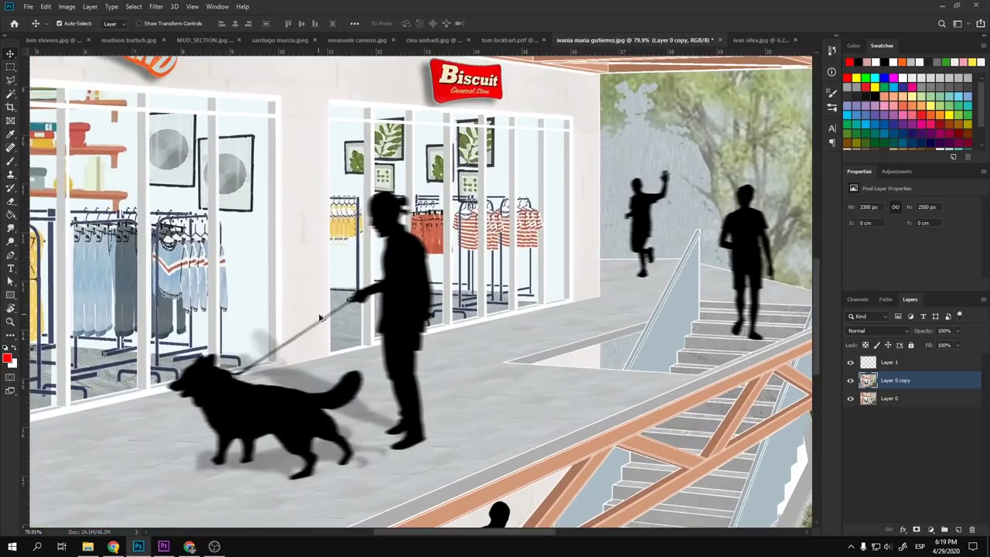
{"action": "scroll", "coordinate": [426, 317], "scroll_direction": "down", "scroll_amount": 4}
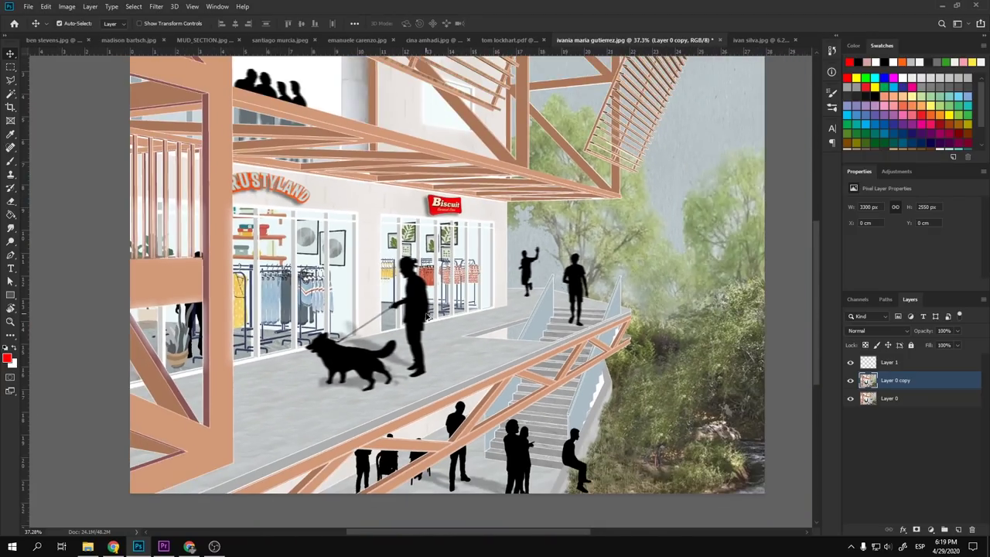
{"action": "scroll", "coordinate": [430, 319], "scroll_direction": "down", "scroll_amount": 2}
{"action": "scroll", "coordinate": [385, 377], "scroll_direction": "up", "scroll_amount": 2}
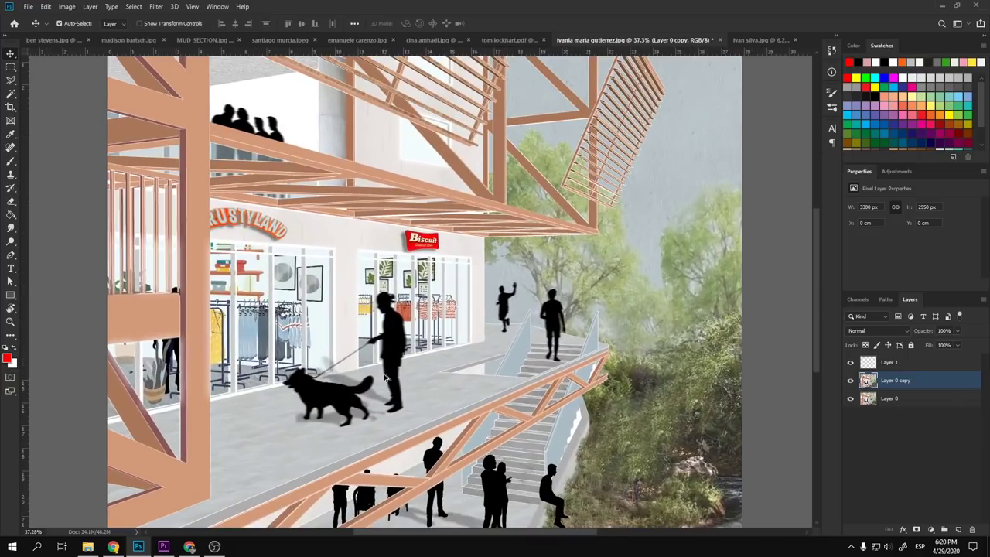
{"action": "scroll", "coordinate": [384, 378], "scroll_direction": "down", "scroll_amount": 1}
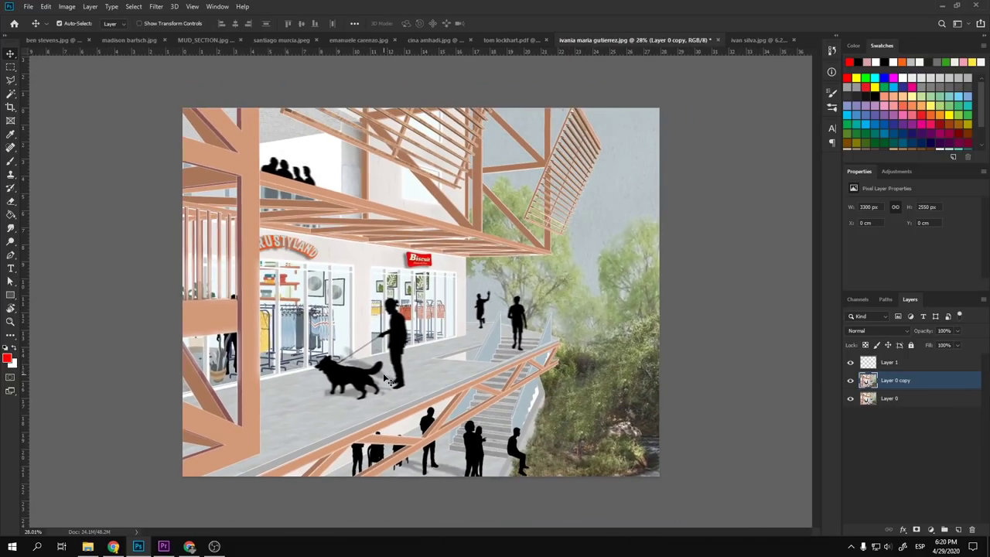
{"action": "scroll", "coordinate": [384, 378], "scroll_direction": "up", "scroll_amount": 1}
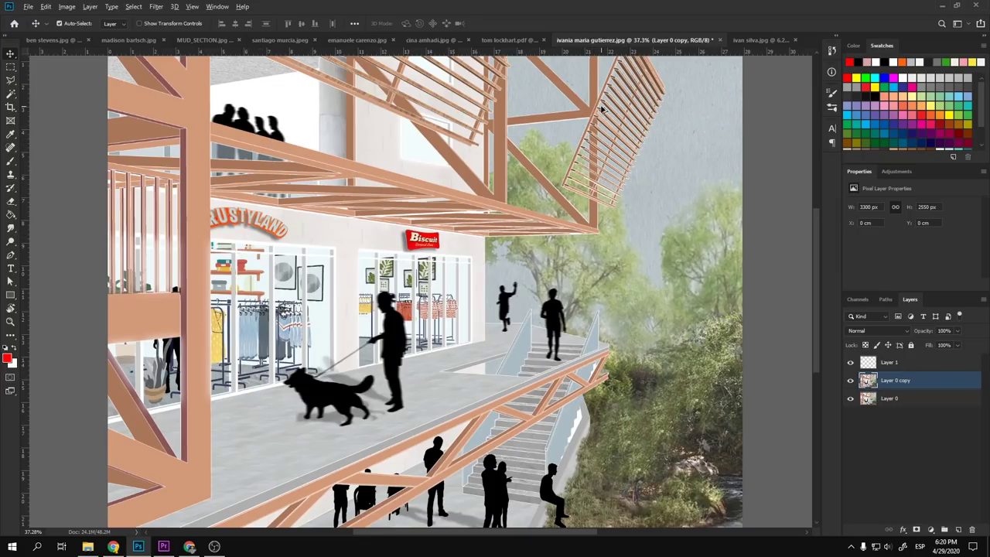
{"action": "scroll", "coordinate": [601, 109], "scroll_direction": "up", "scroll_amount": 3}
{"action": "scroll", "coordinate": [600, 108], "scroll_direction": "down", "scroll_amount": 5}
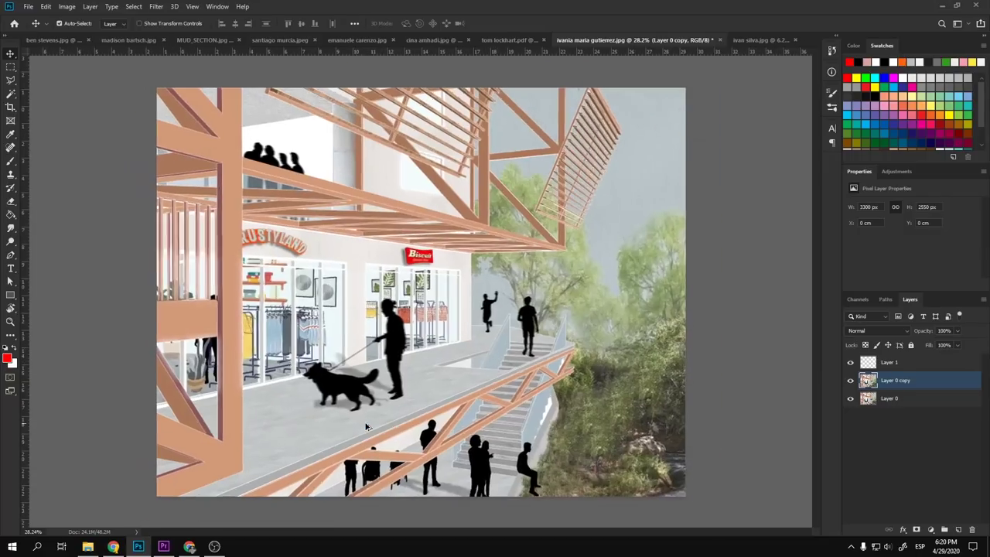
{"action": "scroll", "coordinate": [366, 426], "scroll_direction": "up", "scroll_amount": 3}
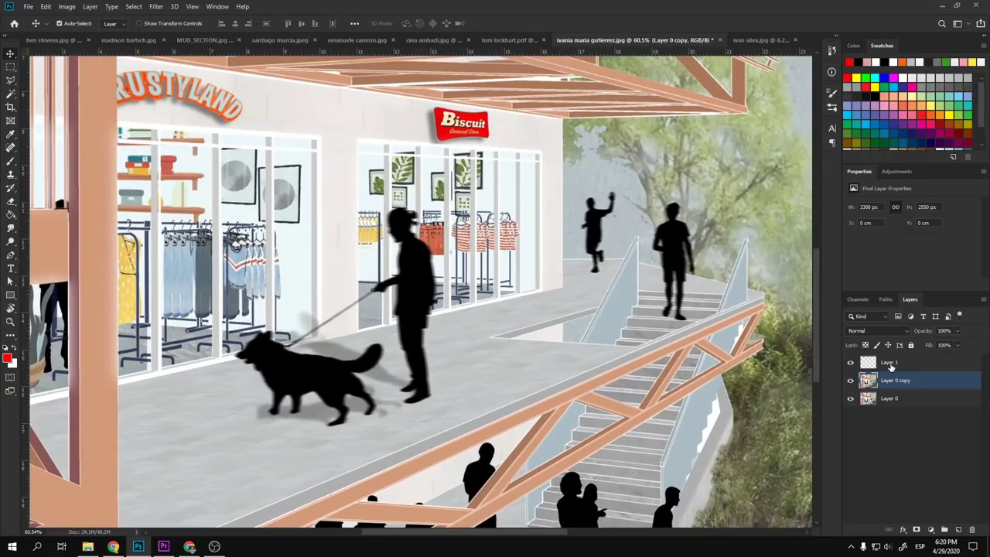
- Use Color Range with lowered Fuzziness to select the black people and dog silhouettes
{"action": "key", "text": "w"}
{"action": "right_click", "coordinate": [426, 296]}
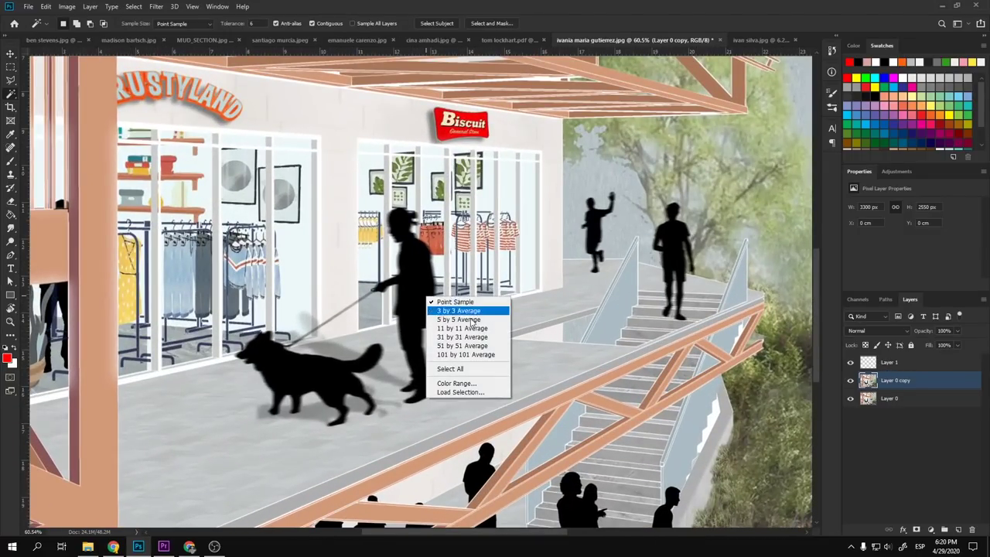
{"action": "left_click", "coordinate": [481, 384]}
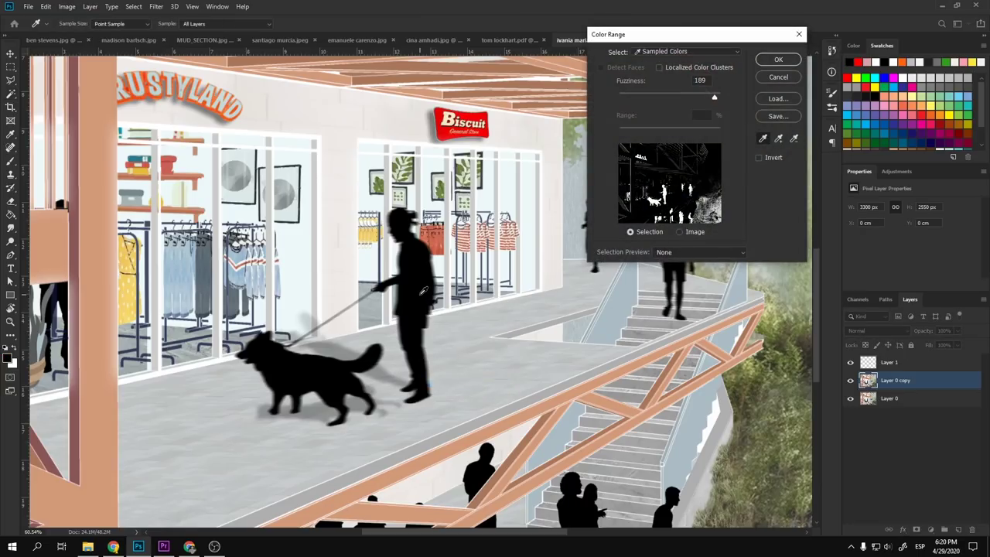
{"action": "left_click", "coordinate": [672, 97]}
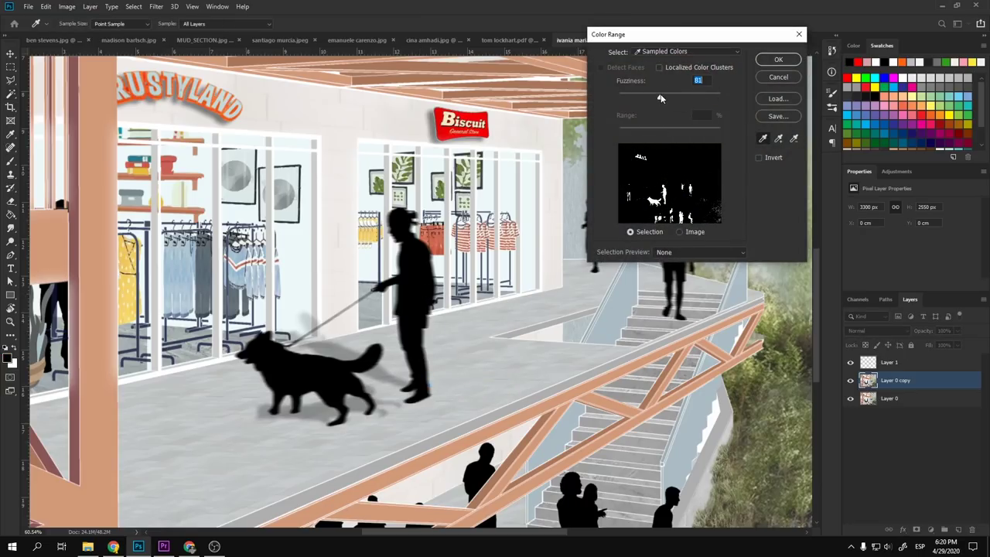
{"action": "left_click", "coordinate": [778, 59]}
{"action": "scroll", "coordinate": [364, 417], "scroll_direction": "down", "scroll_amount": 4}
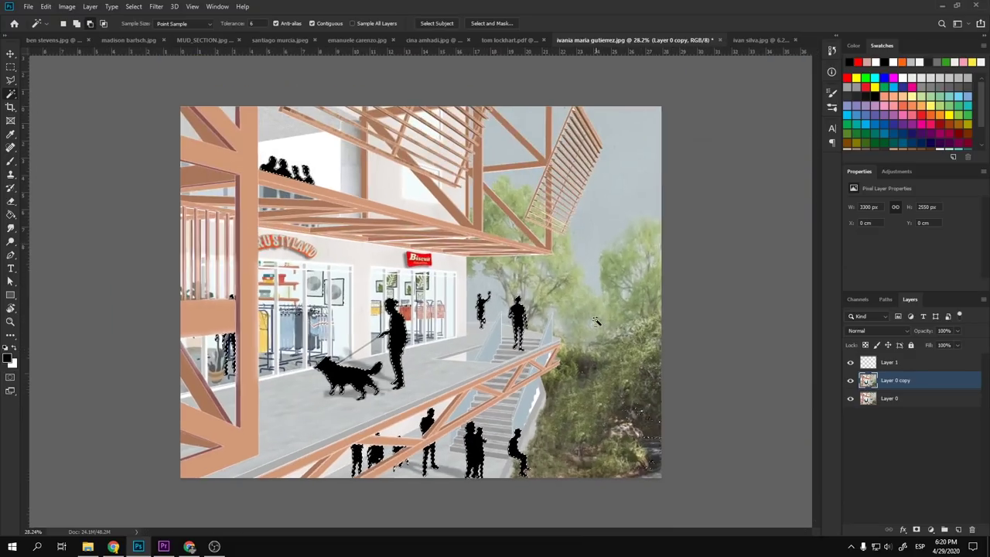
{"action": "scroll", "coordinate": [435, 385], "scroll_direction": "up", "scroll_amount": 2}
{"action": "scroll", "coordinate": [435, 385], "scroll_direction": "down", "scroll_amount": 3}
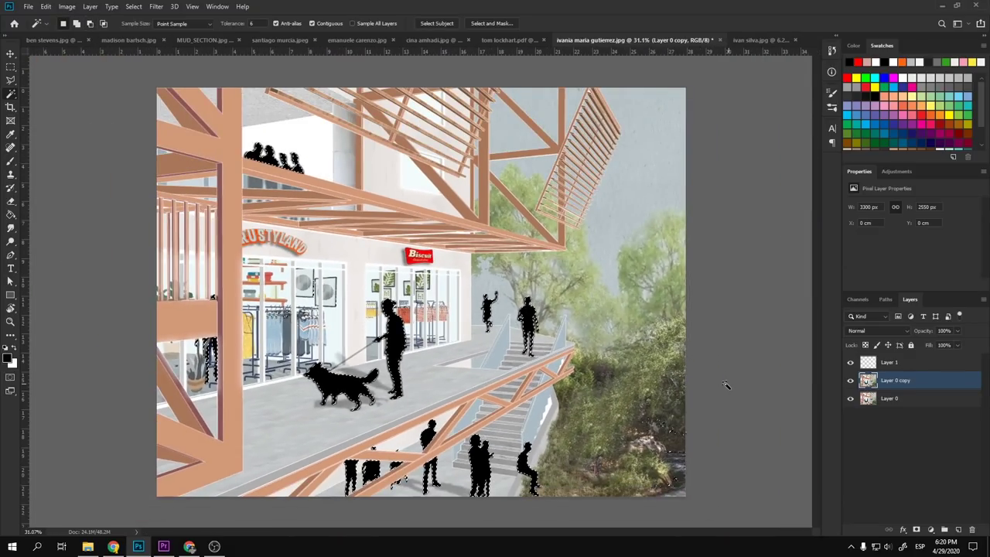
- Enlarge the brush size for painting over the silhouettes
{"action": "key", "text": "b"}
{"action": "scroll", "coordinate": [435, 385], "scroll_direction": "up", "scroll_amount": 3}
{"action": "key", "text": "bracketright"}
{"action": "key", "text": "bracketright"}
{"action": "key", "text": "bracketright"}
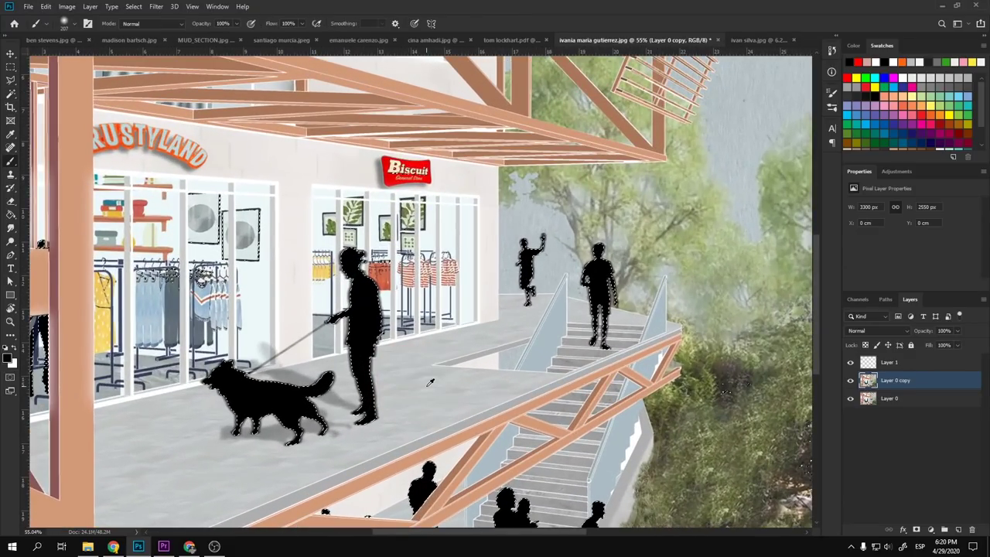
{"action": "key", "text": "s"}
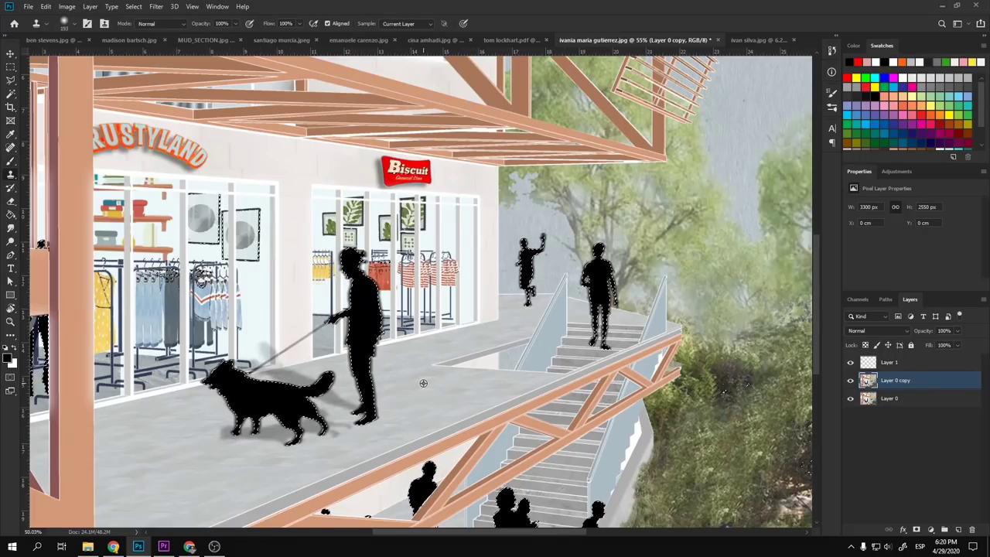
{"action": "scroll", "coordinate": [422, 384], "scroll_direction": "down", "scroll_amount": 2}
{"action": "scroll", "coordinate": [422, 384], "scroll_direction": "down", "scroll_amount": 3}
{"action": "scroll", "coordinate": [429, 384], "scroll_direction": "up", "scroll_amount": 3}
{"action": "scroll", "coordinate": [437, 384], "scroll_direction": "down", "scroll_amount": 3}
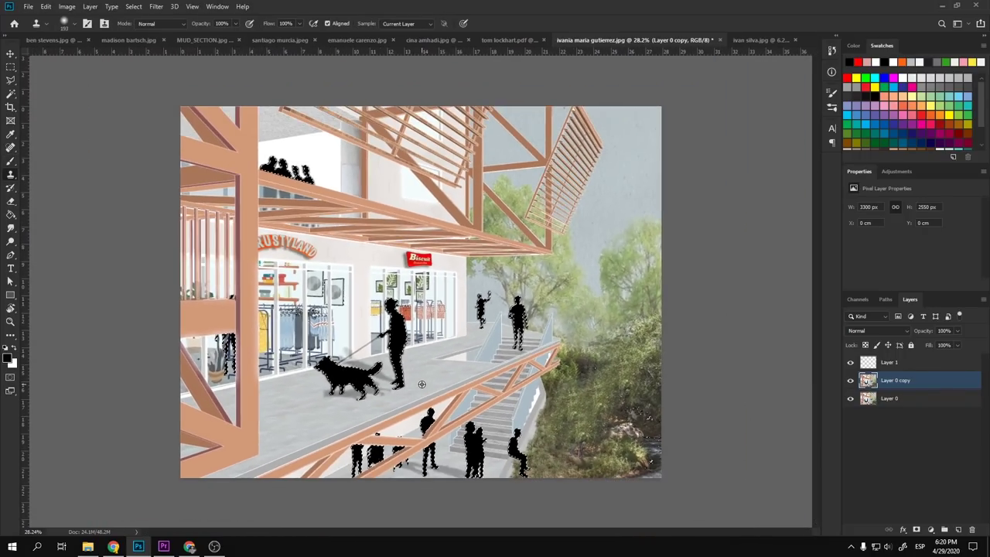
{"action": "scroll", "coordinate": [437, 384], "scroll_direction": "up", "scroll_amount": 3}
{"action": "scroll", "coordinate": [464, 433], "scroll_direction": "down", "scroll_amount": 2}
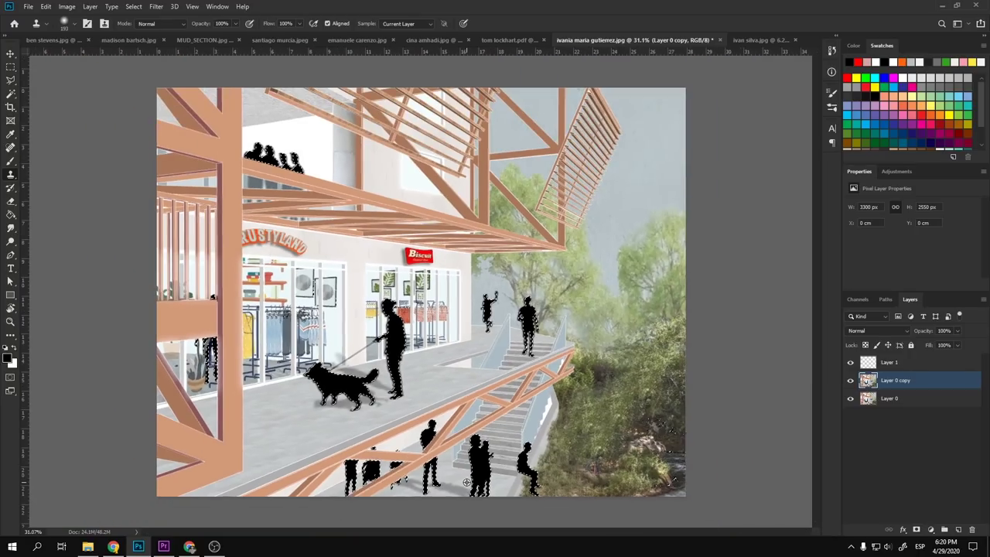
{"action": "scroll", "coordinate": [505, 484], "scroll_direction": "up", "scroll_amount": 2}
- Paint the man, dog, balcony and left-side silhouettes white
{"action": "key", "text": "b"}
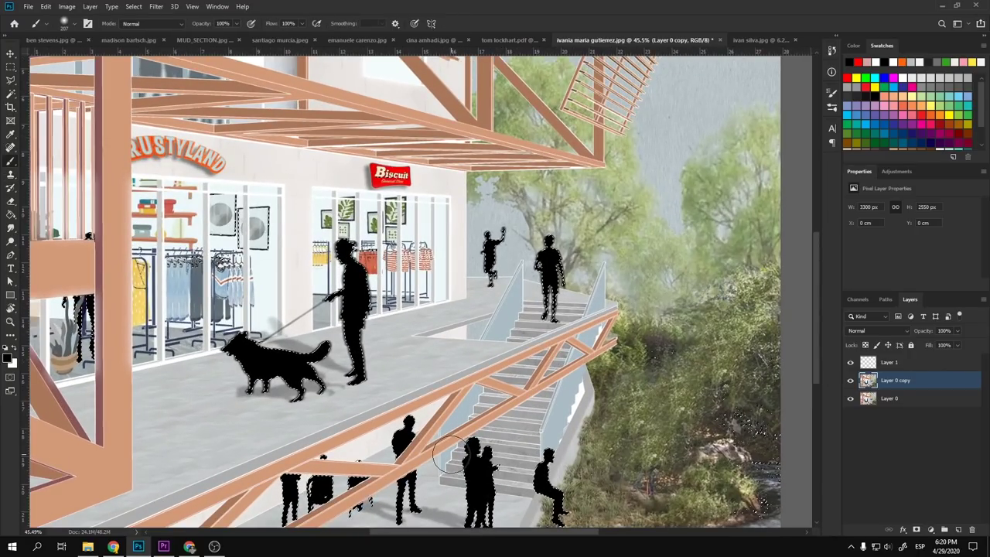
{"action": "key", "text": "x"}
{"action": "mouse_move", "coordinate": [387, 354]}
{"action": "left_mouse_down"}
{"action": "mouse_move", "coordinate": [337, 323]}
{"action": "mouse_move", "coordinate": [242, 326]}
{"action": "mouse_move", "coordinate": [263, 332]}
{"action": "mouse_move", "coordinate": [511, 288]}
{"action": "mouse_move", "coordinate": [494, 236]}
{"action": "mouse_move", "coordinate": [559, 259]}
{"action": "mouse_move", "coordinate": [476, 506]}
{"action": "mouse_move", "coordinate": [414, 548]}
{"action": "mouse_move", "coordinate": [410, 469]}
{"action": "mouse_move", "coordinate": [255, 492]}
{"action": "mouse_move", "coordinate": [301, 499]}
{"action": "mouse_move", "coordinate": [78, 438]}
{"action": "mouse_move", "coordinate": [212, 423]}
{"action": "mouse_move", "coordinate": [286, 369]}
{"action": "mouse_move", "coordinate": [372, 274]}
{"action": "mouse_move", "coordinate": [232, 302]}
{"action": "left_mouse_up"}
{"action": "scroll", "coordinate": [396, 322], "scroll_direction": "down", "scroll_amount": 5, "text": "alt"}
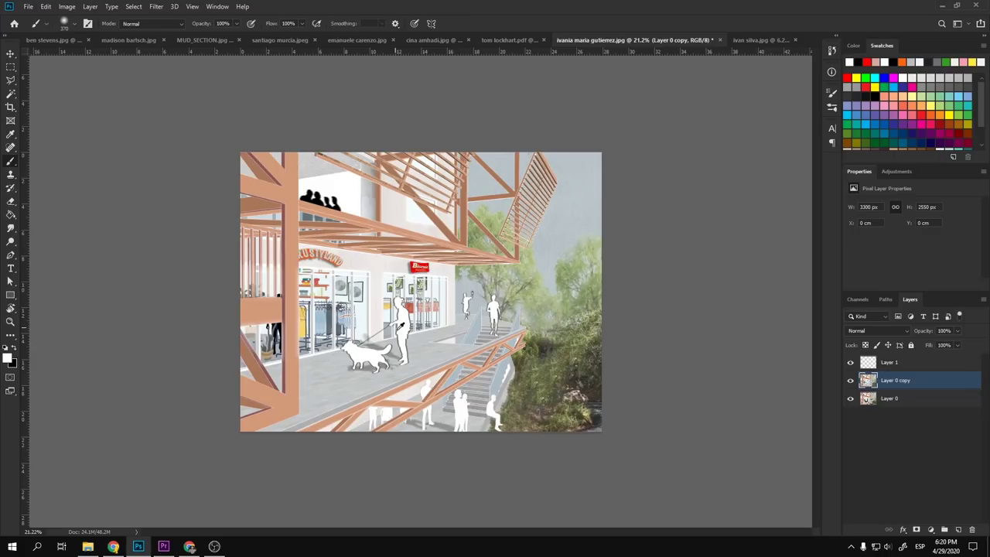
{"action": "scroll", "coordinate": [402, 326], "scroll_direction": "up", "scroll_amount": 4, "text": "alt"}
{"action": "scroll", "coordinate": [402, 326], "scroll_direction": "down", "scroll_amount": 3, "text": "alt"}
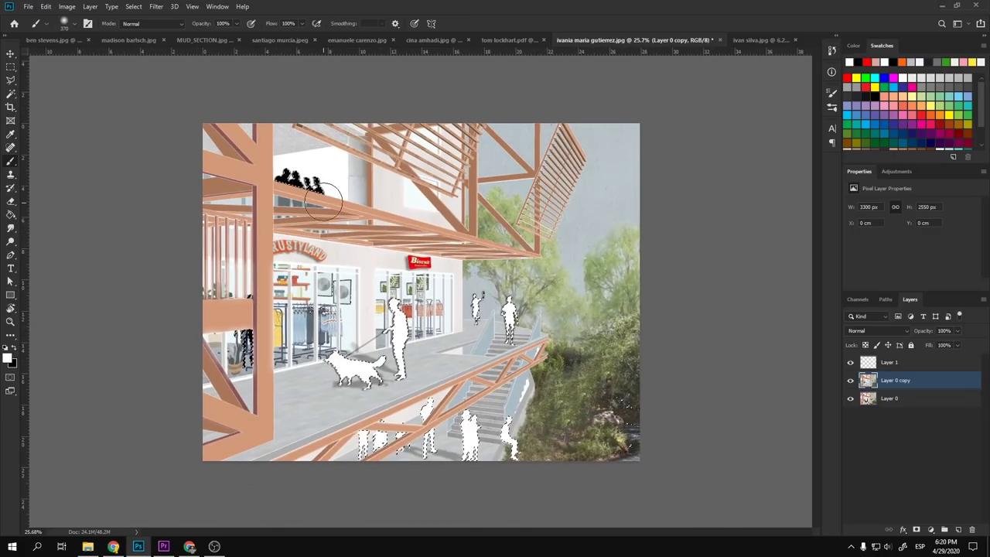
{"action": "mouse_move", "coordinate": [323, 200]}
{"action": "left_mouse_down"}
{"action": "mouse_move", "coordinate": [259, 168]}
{"action": "mouse_move", "coordinate": [283, 238]}
{"action": "mouse_move", "coordinate": [232, 387]}
{"action": "mouse_move", "coordinate": [254, 342]}
{"action": "left_mouse_up"}
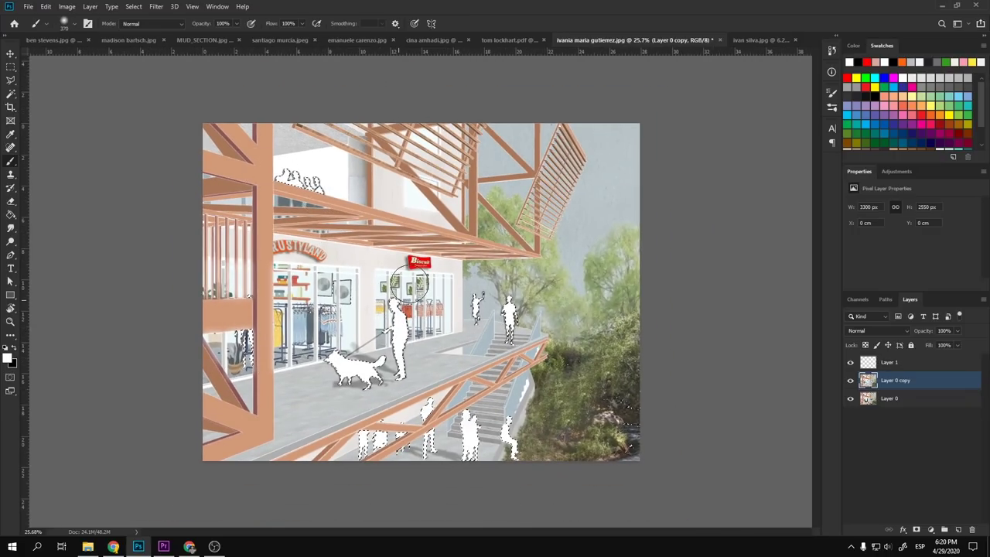
{"action": "scroll", "coordinate": [488, 373], "scroll_direction": "down", "scroll_amount": 2, "text": "alt"}
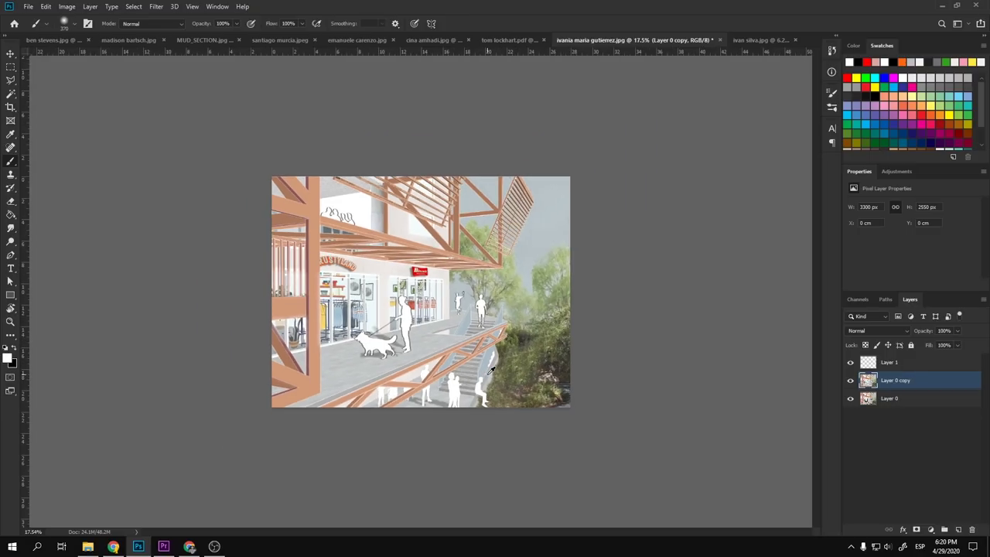
{"action": "scroll", "coordinate": [446, 383], "scroll_direction": "up", "scroll_amount": 3, "text": "alt"}
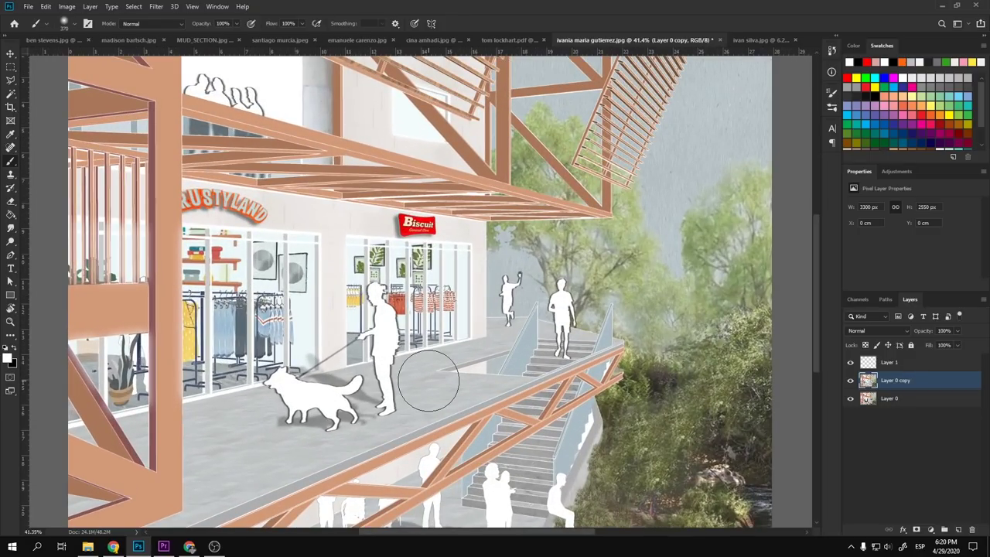
- Sample the floor texture beside the dog walker's legs for cloning
{"action": "key", "text": "s"}
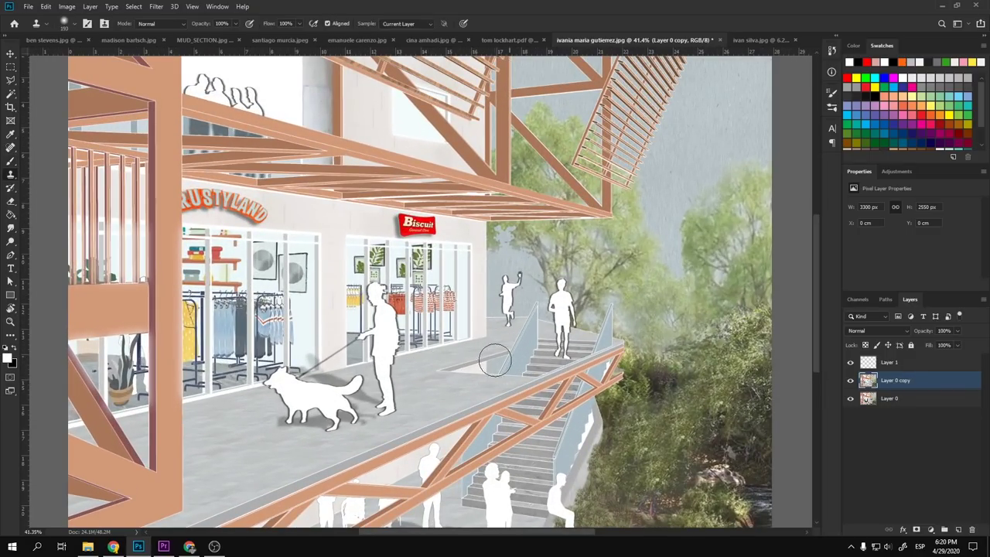
{"action": "scroll", "coordinate": [453, 396], "scroll_direction": "down", "scroll_amount": 3, "text": "alt"}
{"action": "scroll", "coordinate": [453, 396], "scroll_direction": "up", "scroll_amount": 2, "text": "alt"}
{"action": "scroll", "coordinate": [453, 396], "scroll_direction": "up", "scroll_amount": 1}
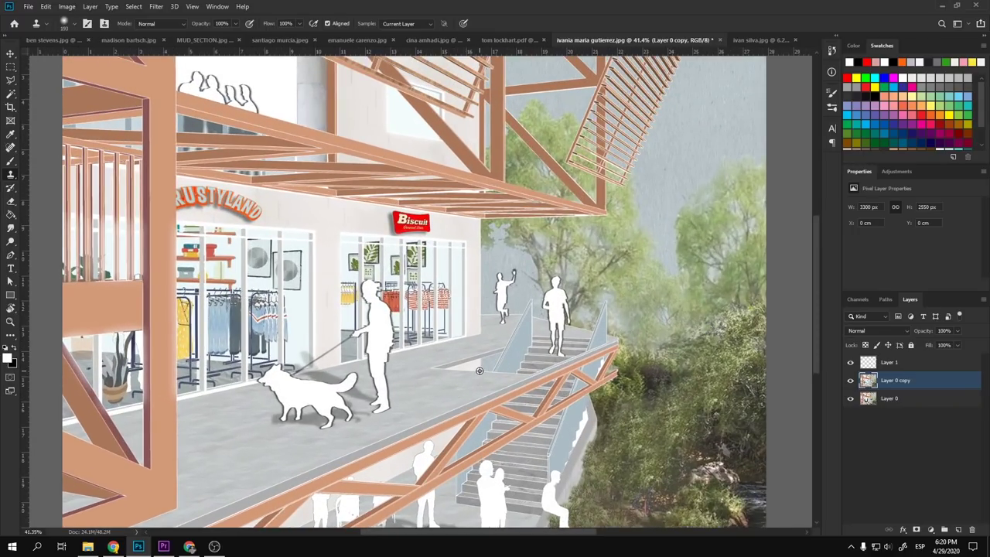
{"action": "scroll", "coordinate": [387, 402], "scroll_direction": "up", "scroll_amount": 1}
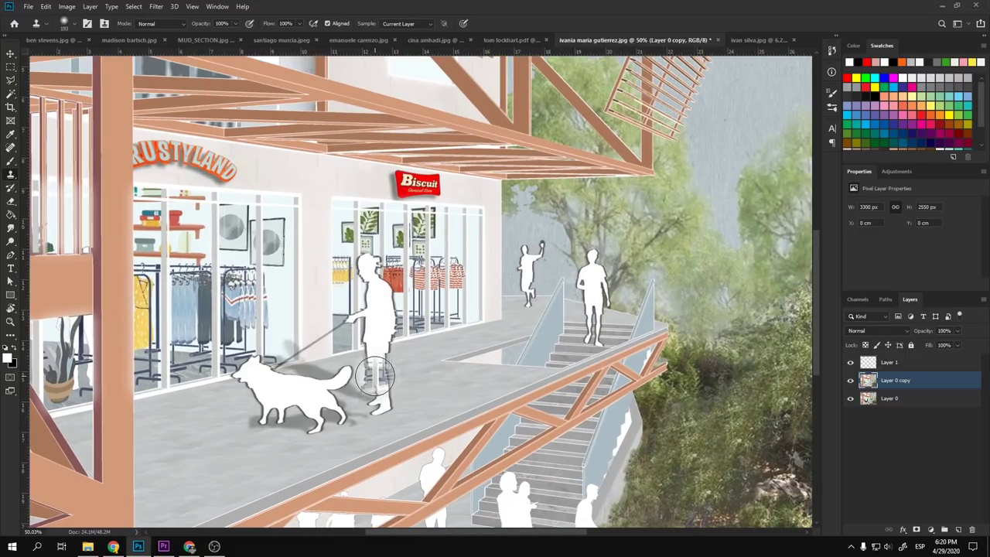
{"action": "left_click", "coordinate": [431, 380], "text": "alt"}
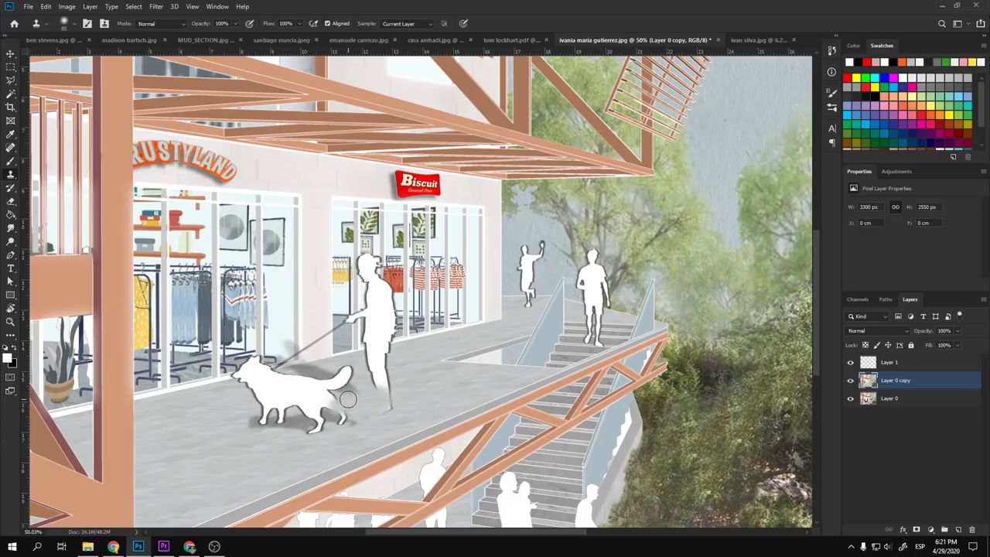
- Polygon-select the dog, clone walkway paving over it, and deselect
{"action": "key", "text": "l"}
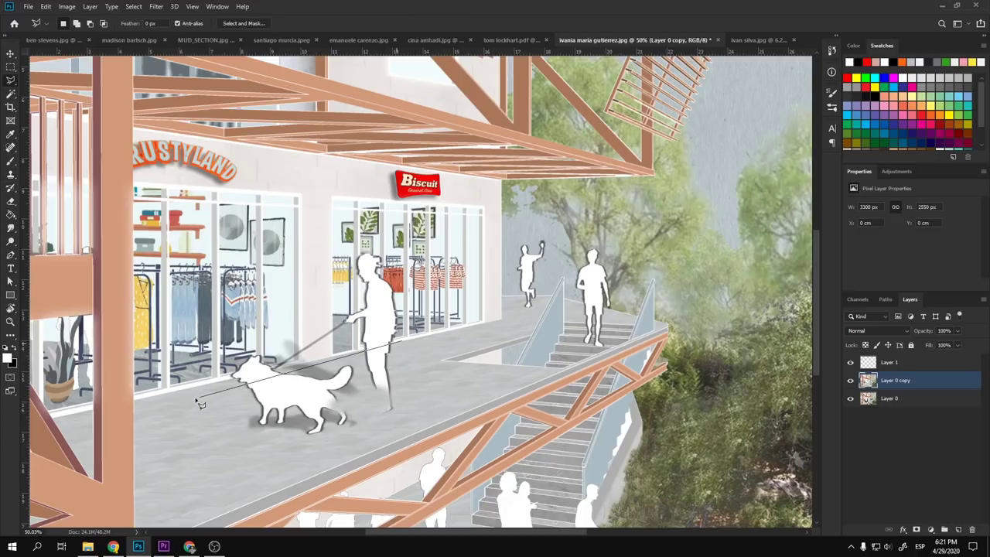
{"action": "left_click", "coordinate": [177, 397]}
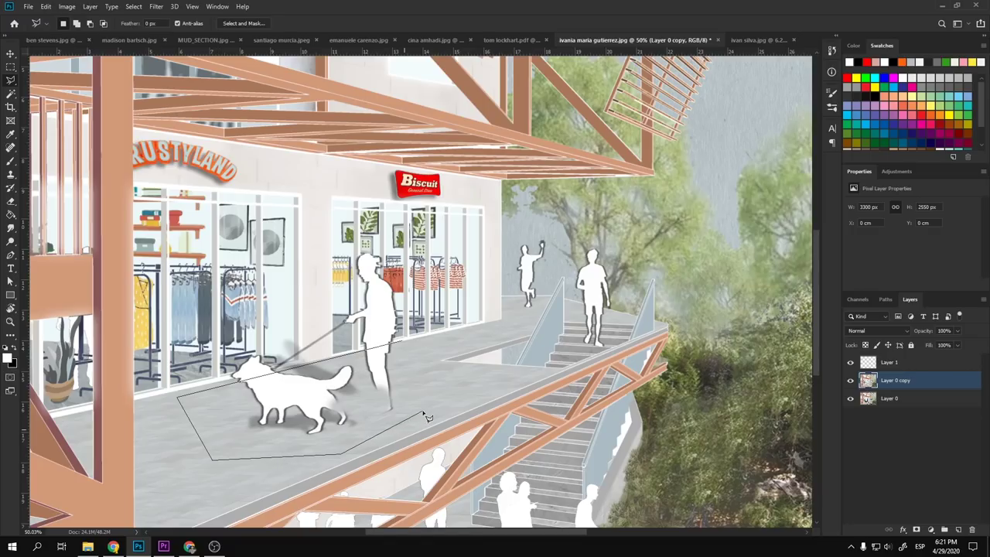
{"action": "double_click", "coordinate": [427, 381]}
{"action": "key", "text": "s"}
{"action": "left_click", "coordinate": [353, 410], "text": "alt"}
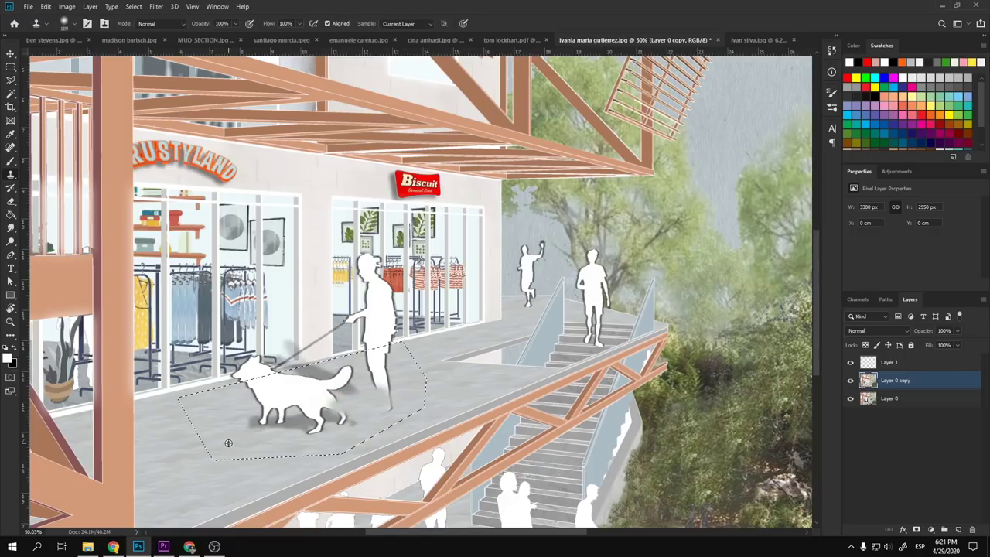
{"action": "mouse_move", "coordinate": [250, 403]}
{"action": "left_mouse_down"}
{"action": "mouse_move", "coordinate": [318, 433]}
{"action": "mouse_move", "coordinate": [275, 433]}
{"action": "mouse_move", "coordinate": [319, 405]}
{"action": "mouse_move", "coordinate": [291, 374]}
{"action": "mouse_move", "coordinate": [316, 383]}
{"action": "mouse_move", "coordinate": [320, 416]}
{"action": "mouse_move", "coordinate": [298, 425]}
{"action": "mouse_move", "coordinate": [396, 397]}
{"action": "mouse_move", "coordinate": [339, 408]}
{"action": "mouse_move", "coordinate": [367, 393]}
{"action": "mouse_move", "coordinate": [383, 354]}
{"action": "mouse_move", "coordinate": [351, 425]}
{"action": "left_mouse_up"}
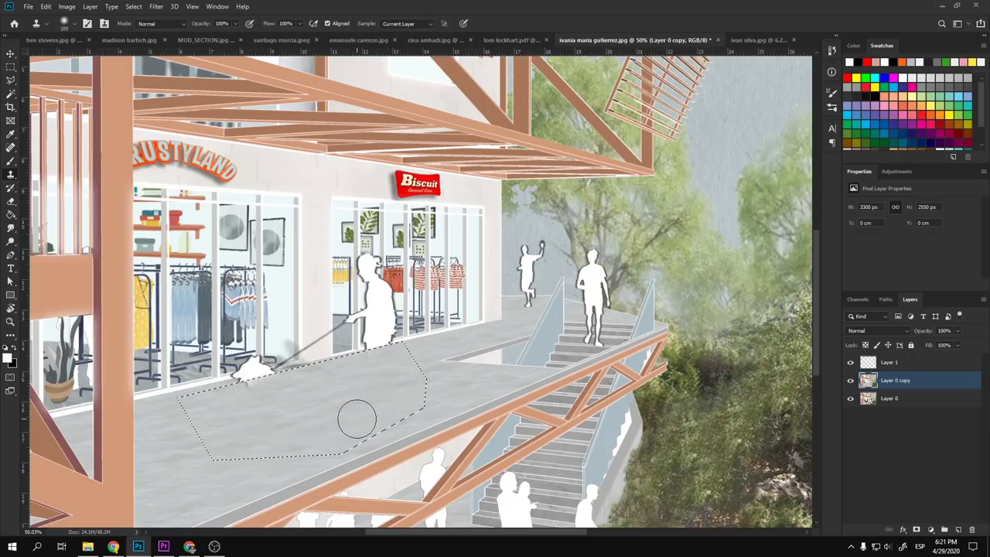
{"action": "key", "text": "ctrl+d"}
- Clone the shop window over the dog walker's silhouette and dab out the dark floor streak
{"action": "key", "text": "l"}
{"action": "scroll", "coordinate": [396, 398], "scroll_direction": "down", "scroll_amount": 5}
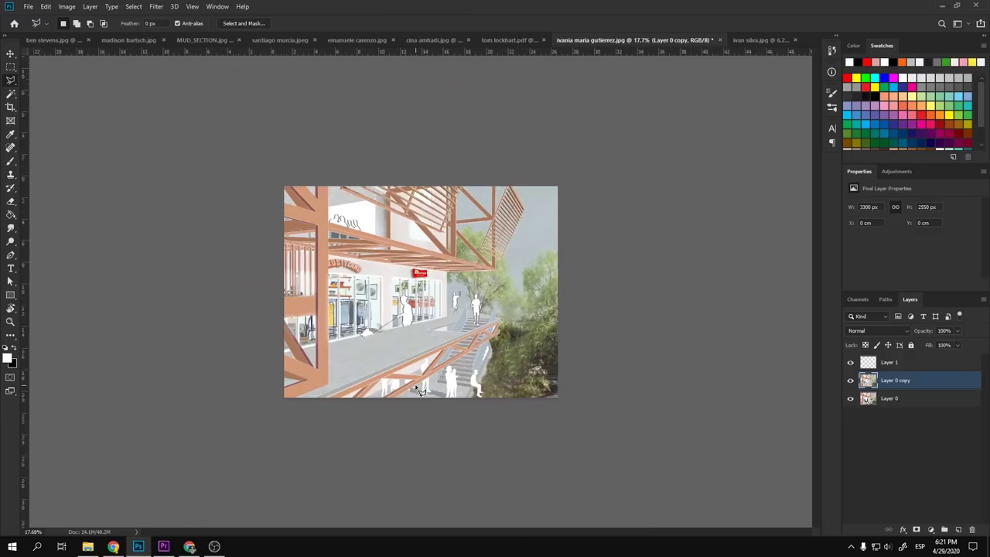
{"action": "scroll", "coordinate": [412, 348], "scroll_direction": "up", "scroll_amount": 5}
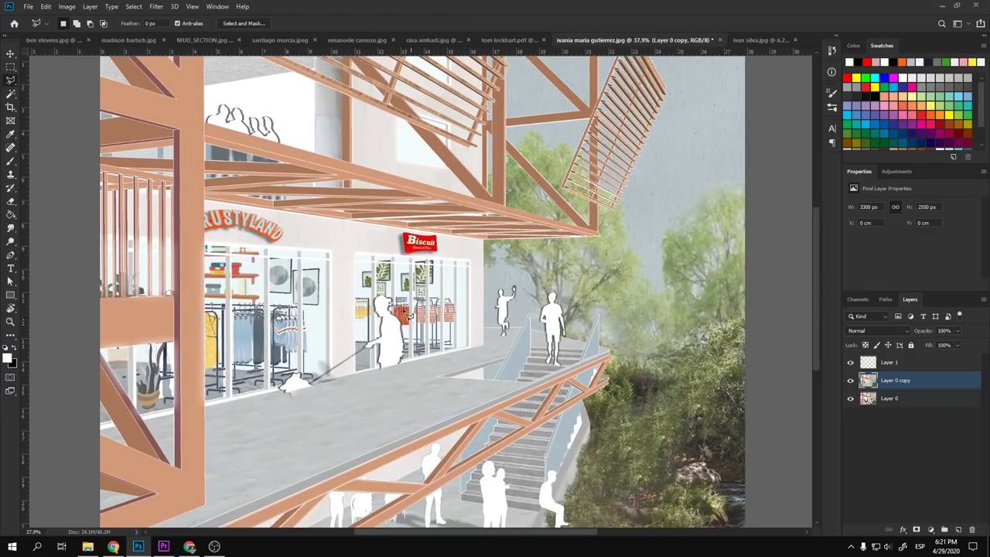
{"action": "scroll", "coordinate": [392, 354], "scroll_direction": "up", "scroll_amount": 3}
{"action": "key", "text": "s"}
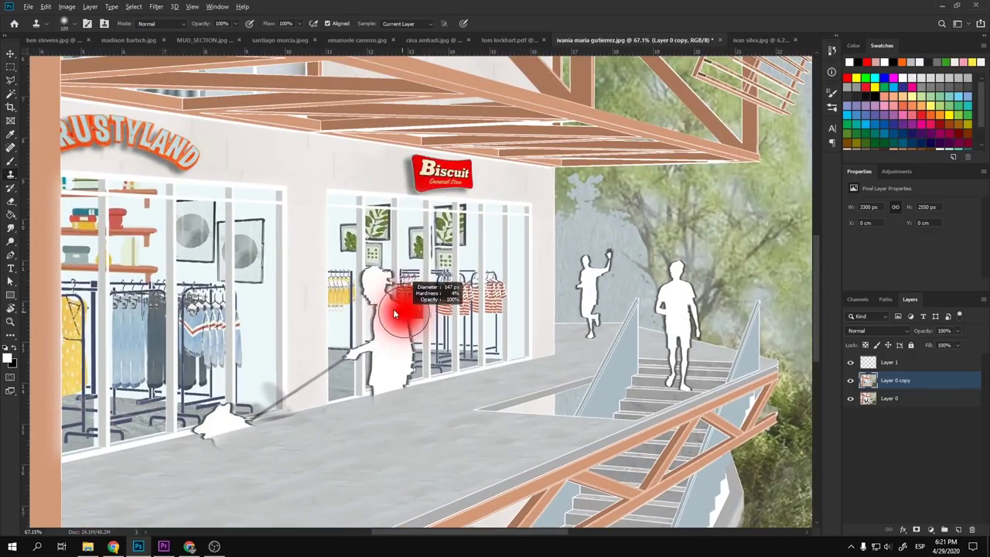
{"action": "left_click_drag", "start_coordinate": [379, 260], "coordinate": [382, 352]}
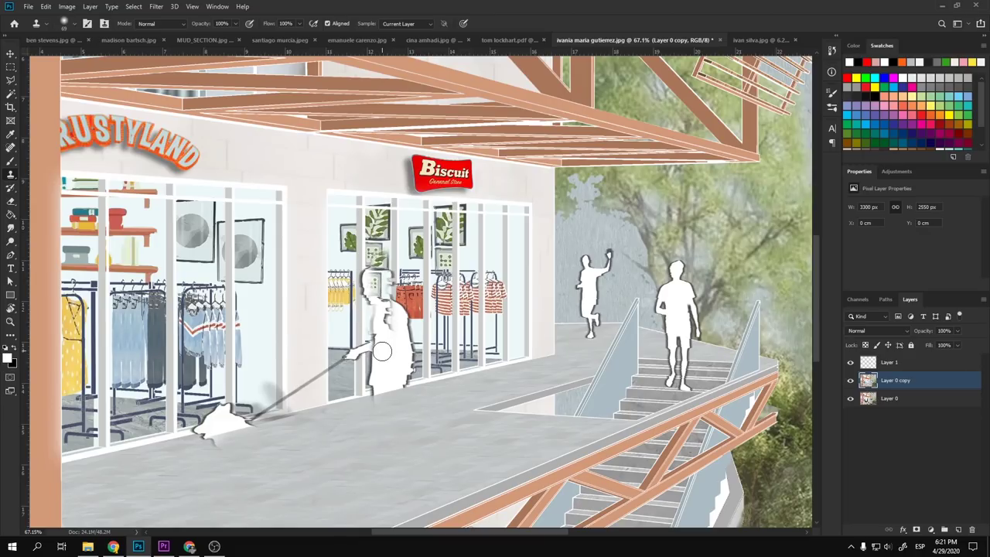
{"action": "mouse_move", "coordinate": [367, 298]}
{"action": "left_mouse_down"}
{"action": "mouse_move", "coordinate": [376, 360]}
{"action": "mouse_move", "coordinate": [342, 341]}
{"action": "mouse_move", "coordinate": [384, 333]}
{"action": "mouse_move", "coordinate": [368, 300]}
{"action": "left_mouse_up"}
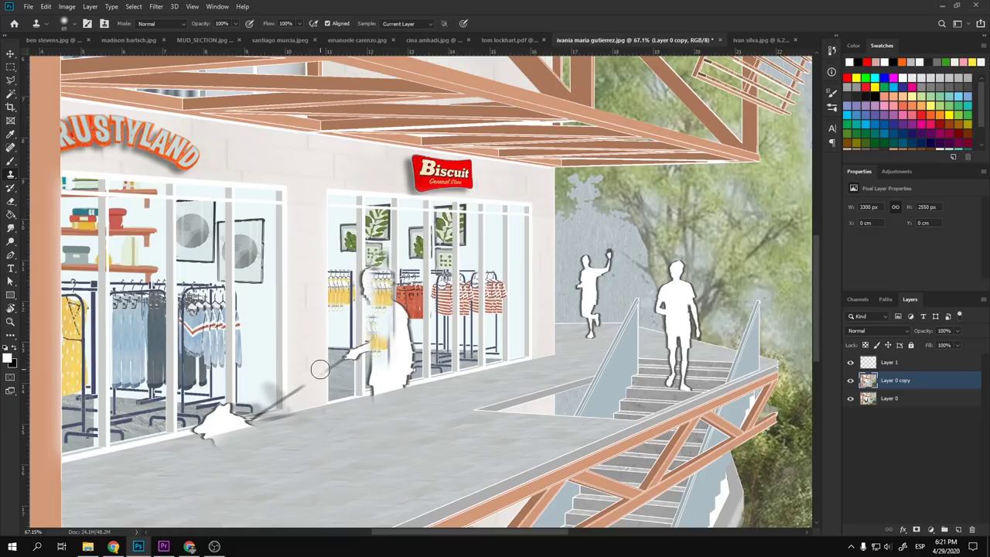
{"action": "left_click", "coordinate": [290, 418]}
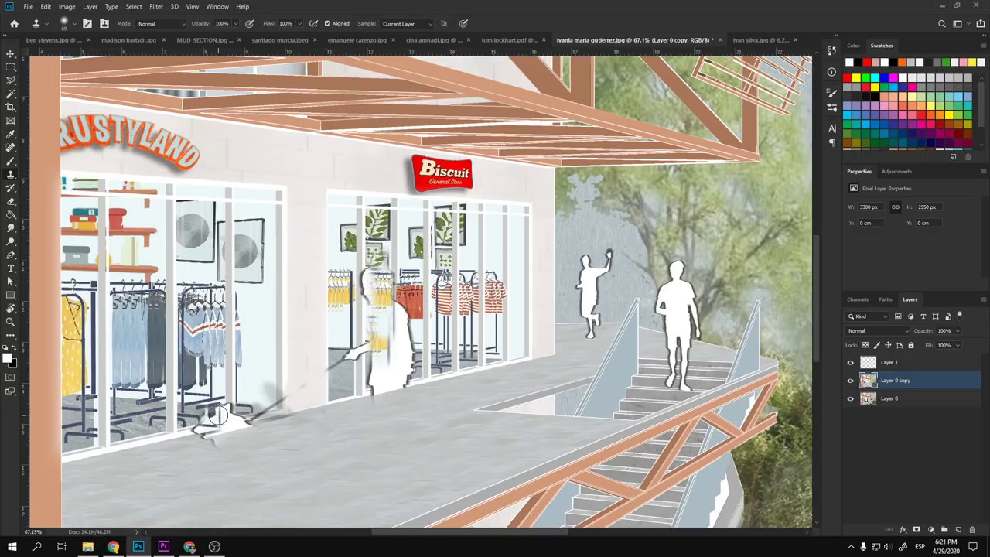
{"action": "scroll", "coordinate": [219, 417], "scroll_direction": "down", "scroll_amount": 5}
{"action": "scroll", "coordinate": [223, 413], "scroll_direction": "up", "scroll_amount": 3}
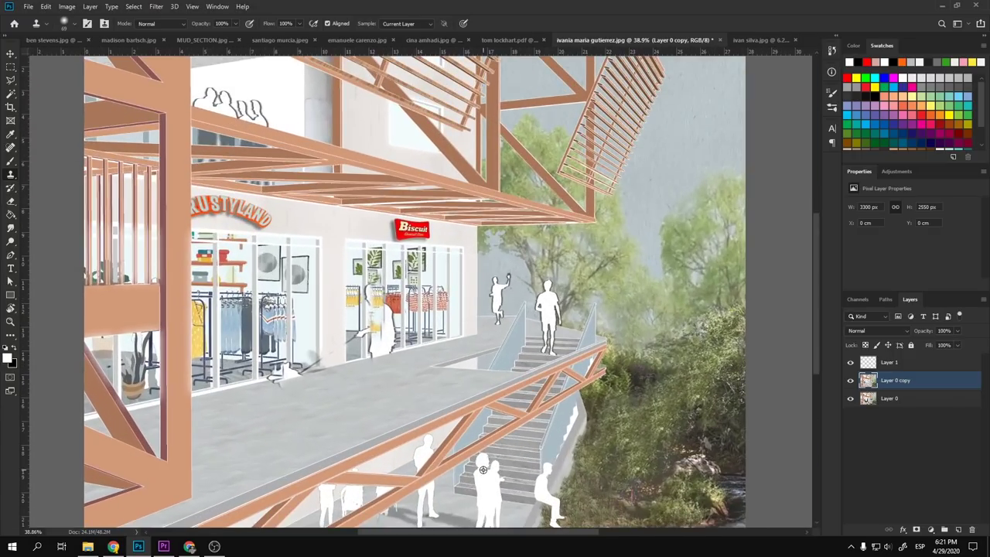
- Clone background over the waving figure's head and upper body
{"action": "scroll", "coordinate": [512, 345], "scroll_direction": "up", "scroll_amount": 4}
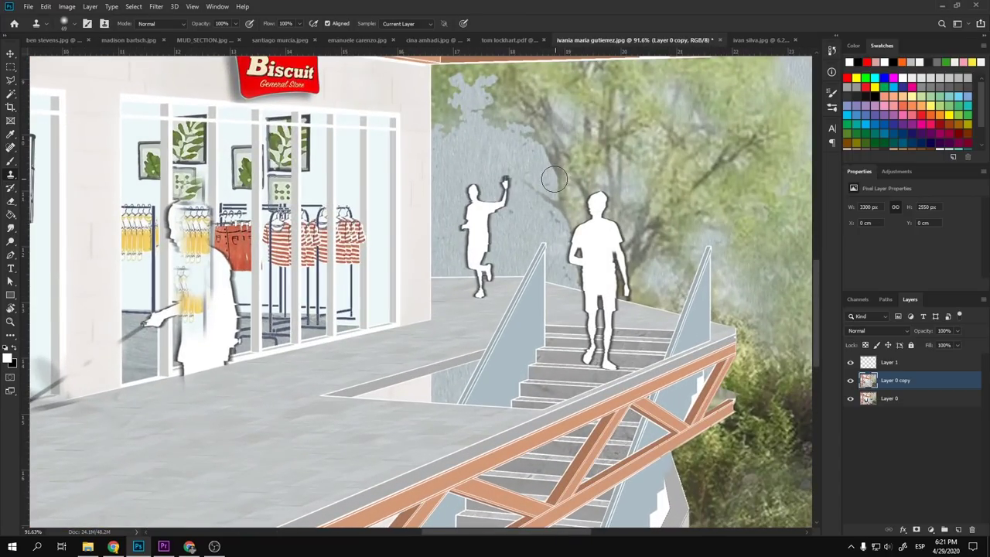
{"action": "mouse_move", "coordinate": [480, 199]}
{"action": "left_mouse_down"}
{"action": "mouse_move", "coordinate": [502, 171]}
{"action": "mouse_move", "coordinate": [502, 224]}
{"action": "left_mouse_up"}
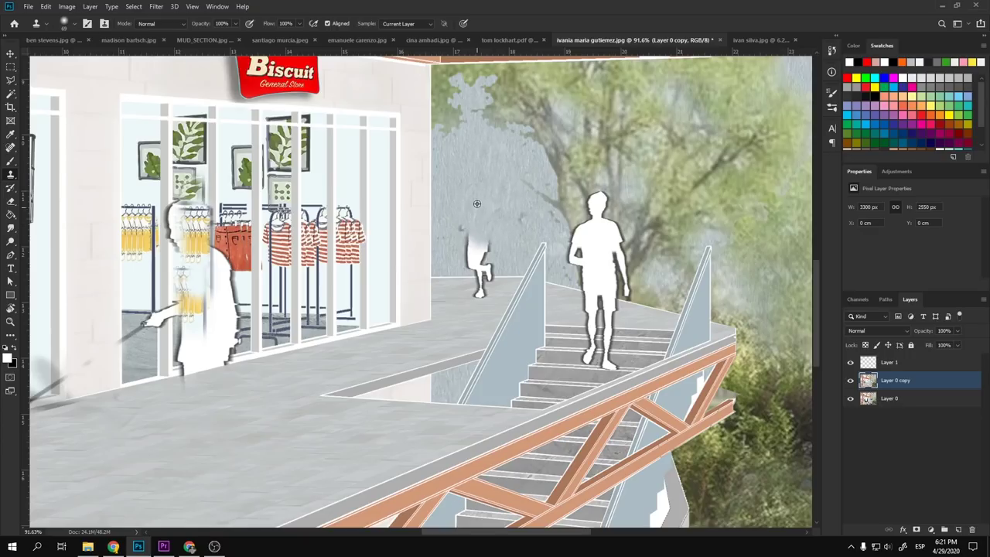
{"action": "left_click_drag", "start_coordinate": [462, 261], "coordinate": [474, 239]}
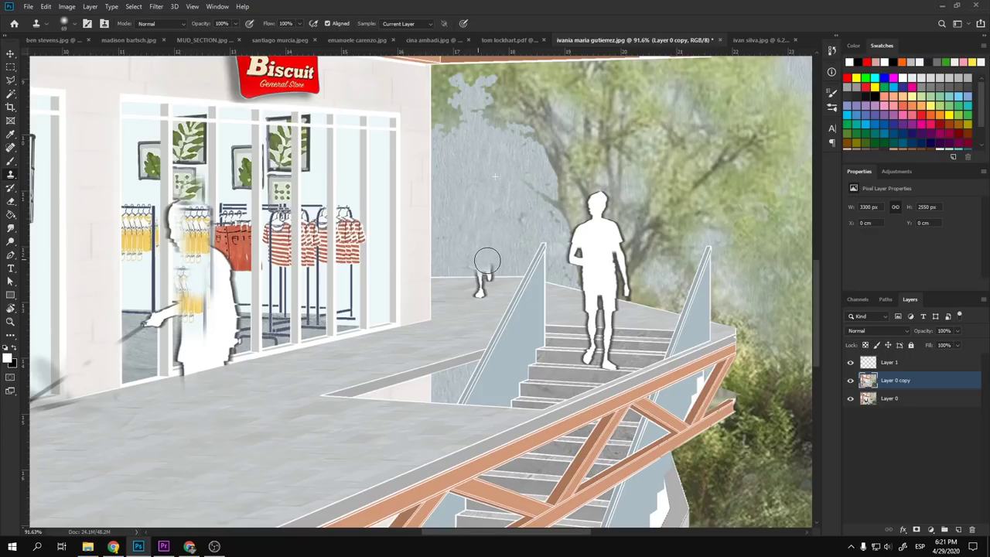
- With a smaller brush, clone floor over the central figures' lower legs and shadow
{"action": "right_click", "coordinate": [462, 323], "text": "alt"}
{"action": "scroll", "coordinate": [485, 294], "scroll_direction": "down", "scroll_amount": 6}
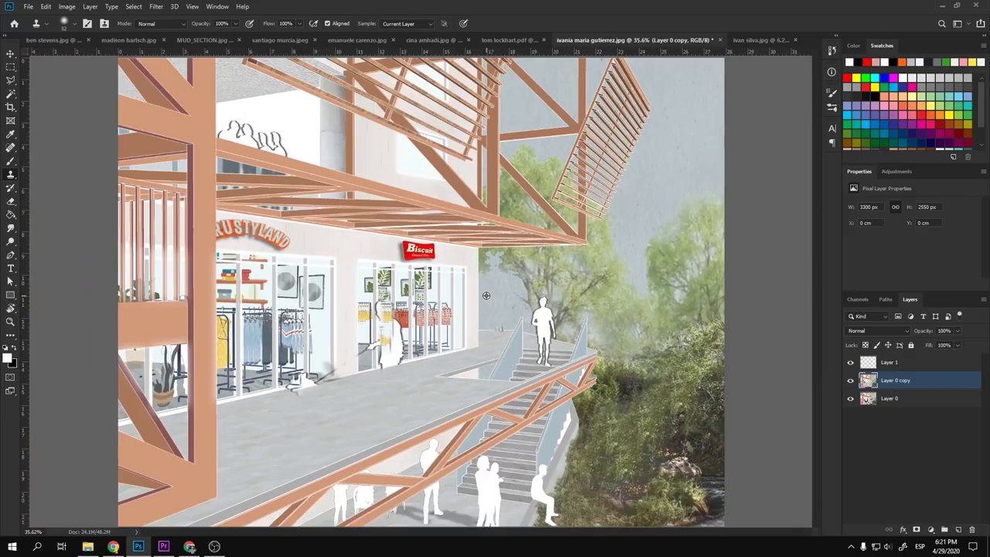
{"action": "scroll", "coordinate": [494, 437], "scroll_direction": "up", "scroll_amount": 5}
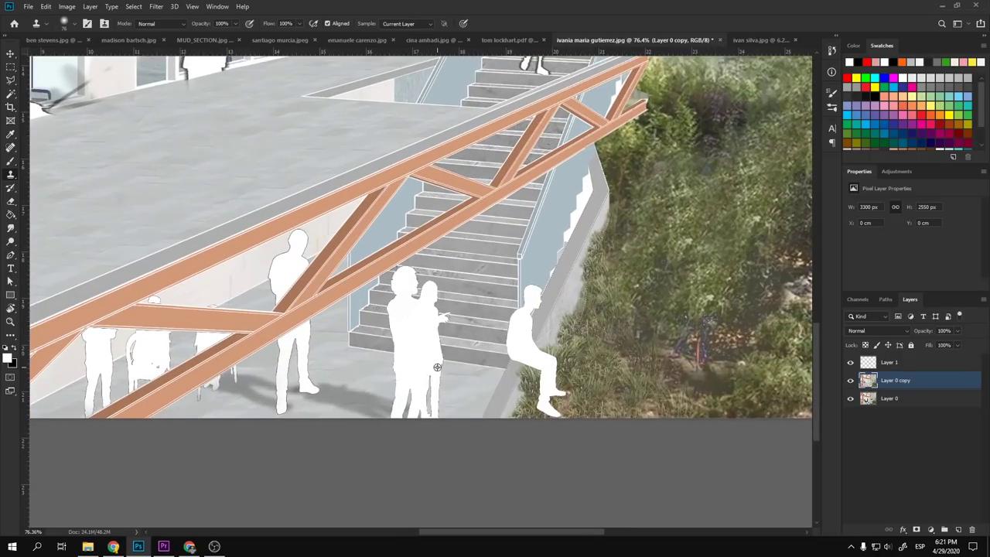
{"action": "mouse_move", "coordinate": [418, 383]}
{"action": "left_mouse_down"}
{"action": "mouse_move", "coordinate": [407, 378]}
{"action": "mouse_move", "coordinate": [411, 367]}
{"action": "mouse_move", "coordinate": [421, 359]}
{"action": "mouse_move", "coordinate": [427, 372]}
{"action": "left_mouse_up"}
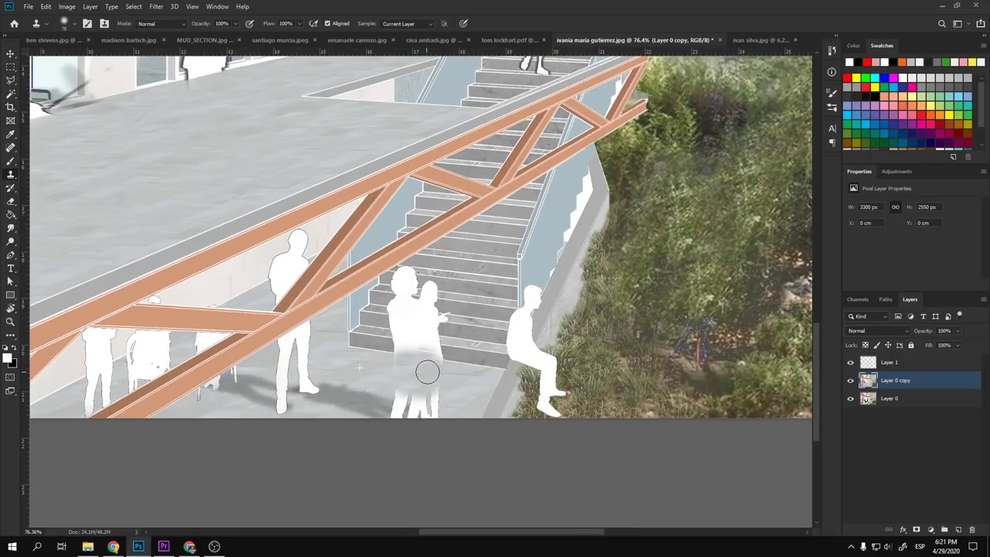
{"action": "left_click", "coordinate": [341, 374], "text": "alt"}
{"action": "mouse_move", "coordinate": [354, 398]}
{"action": "left_mouse_down"}
{"action": "mouse_move", "coordinate": [329, 401]}
{"action": "mouse_move", "coordinate": [382, 402]}
{"action": "left_mouse_up"}
{"action": "scroll", "coordinate": [274, 396], "scroll_direction": "up", "scroll_amount": 5}
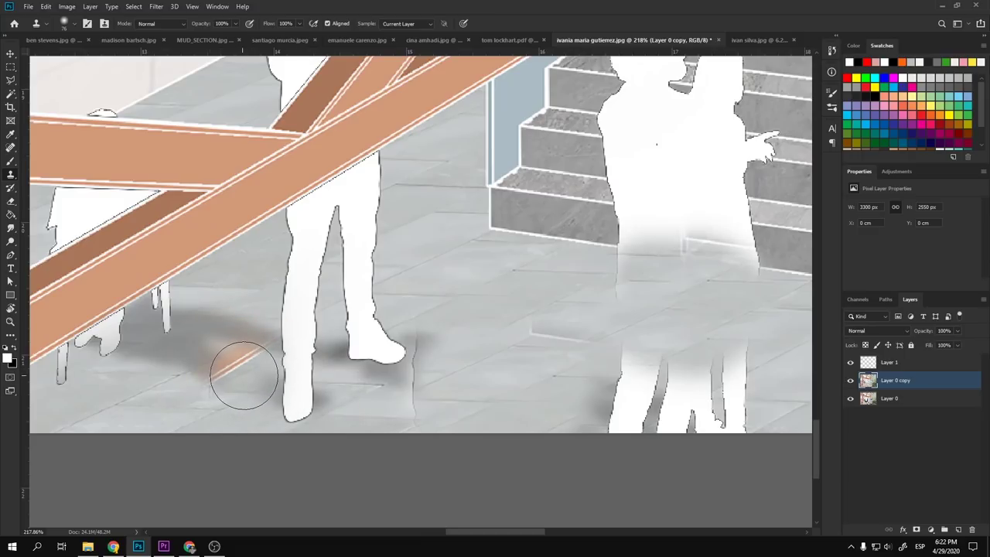
{"action": "scroll", "coordinate": [236, 378], "scroll_direction": "down", "scroll_amount": 5}
{"action": "scroll", "coordinate": [234, 379], "scroll_direction": "down", "scroll_amount": 1}
{"action": "key", "text": "v"}
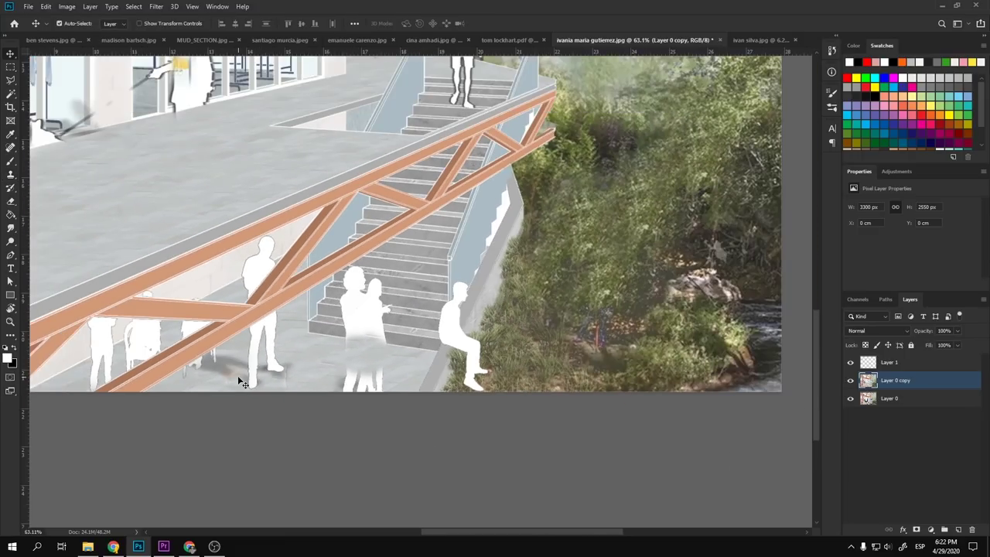
{"action": "scroll", "coordinate": [232, 383], "scroll_direction": "up", "scroll_amount": 4}
{"action": "scroll", "coordinate": [246, 345], "scroll_direction": "up", "scroll_amount": 2}
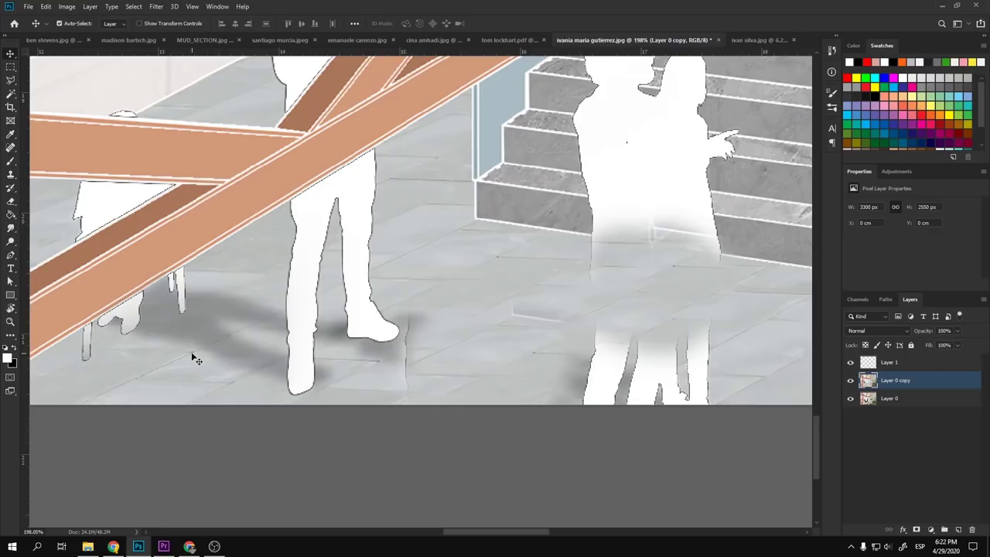
{"action": "scroll", "coordinate": [553, 431], "scroll_direction": "down", "scroll_amount": 5}
{"action": "scroll", "coordinate": [557, 436], "scroll_direction": "down", "scroll_amount": 6}
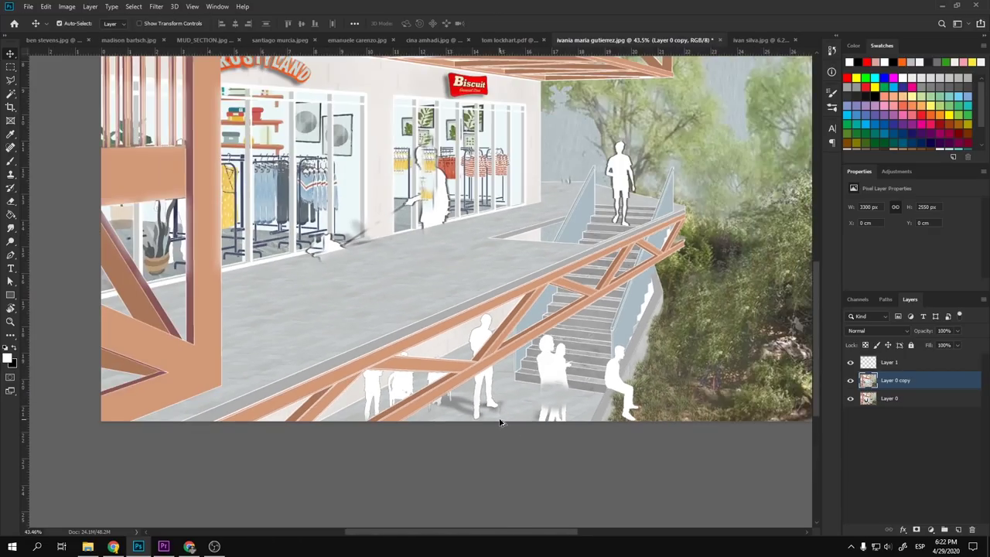
{"action": "scroll", "coordinate": [483, 341], "scroll_direction": "up", "scroll_amount": 8}
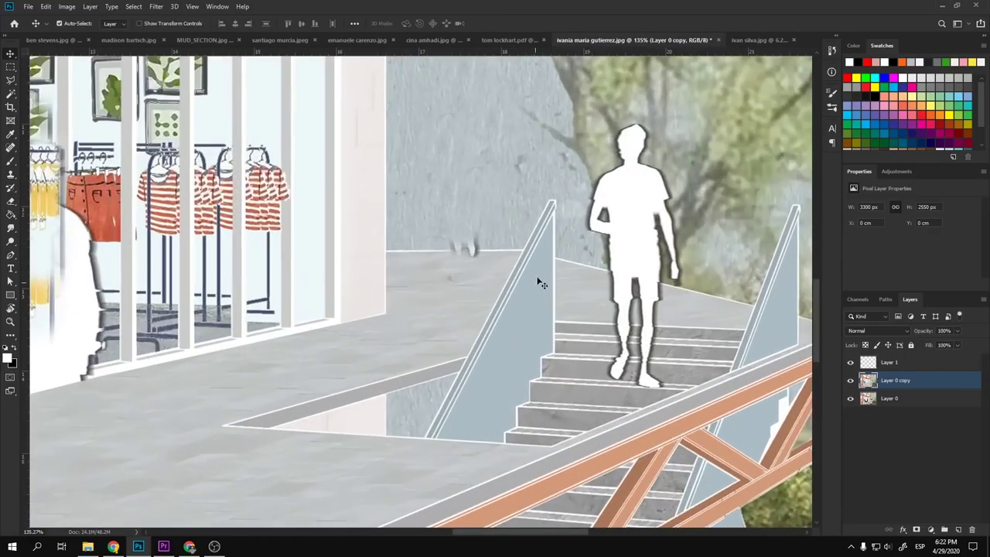
{"action": "key", "text": "h"}
{"action": "left_click_drag", "start_coordinate": [534, 342], "coordinate": [610, 319]}
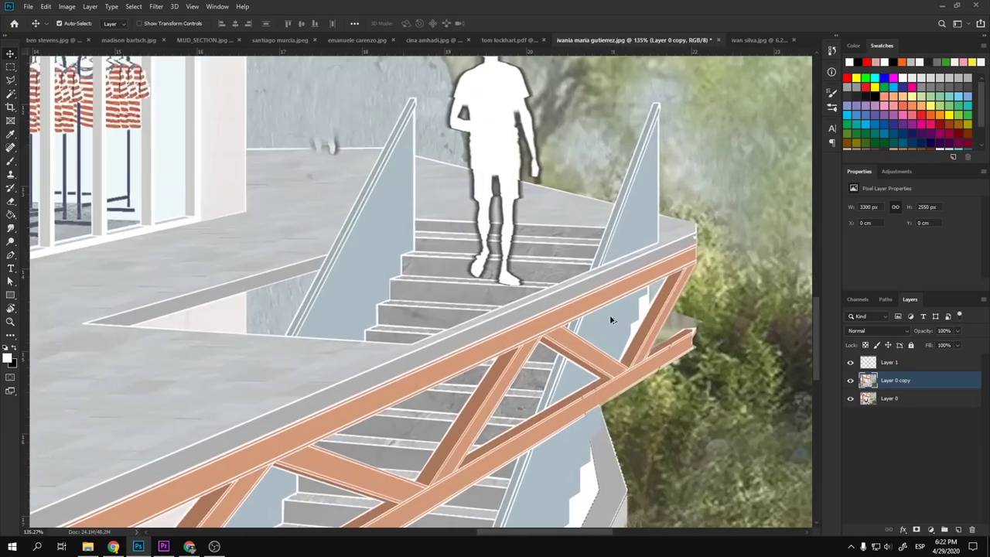
{"action": "scroll", "coordinate": [610, 379], "scroll_direction": "down", "scroll_amount": 7}
{"action": "scroll", "coordinate": [429, 497], "scroll_direction": "up", "scroll_amount": 7}
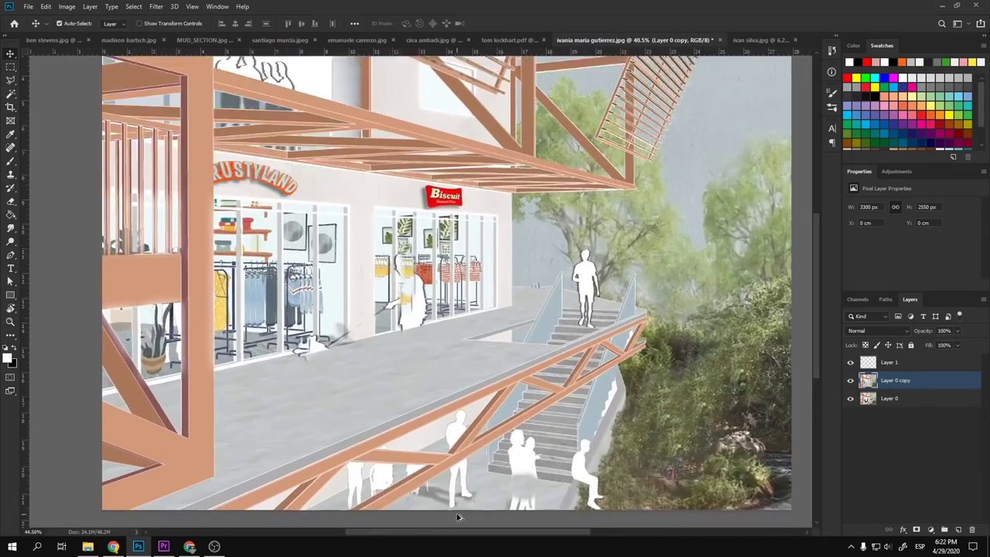
{"action": "scroll", "coordinate": [391, 464], "scroll_direction": "up", "scroll_amount": 3}
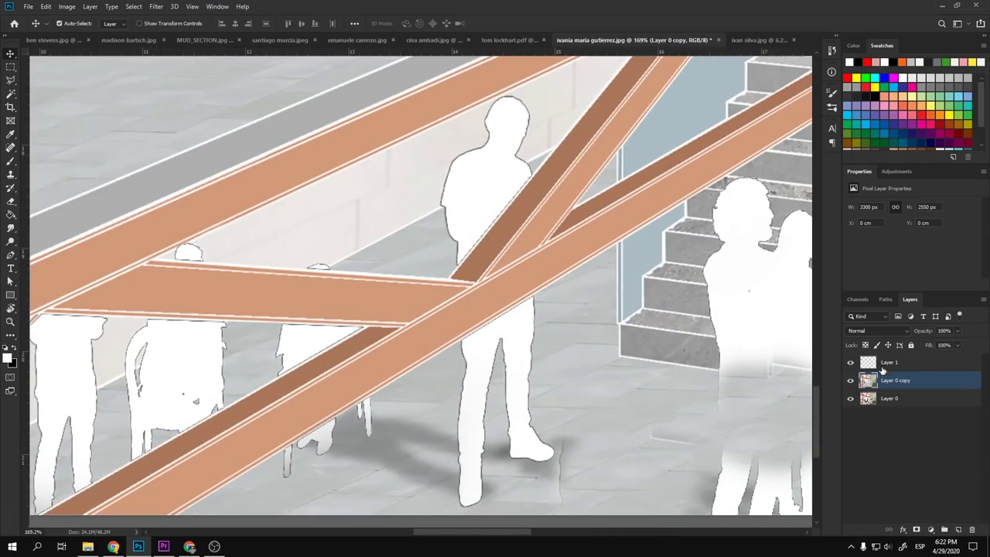
{"action": "scroll", "coordinate": [489, 348], "scroll_direction": "down", "scroll_amount": 8}
{"action": "scroll", "coordinate": [675, 333], "scroll_direction": "up", "scroll_amount": 2}
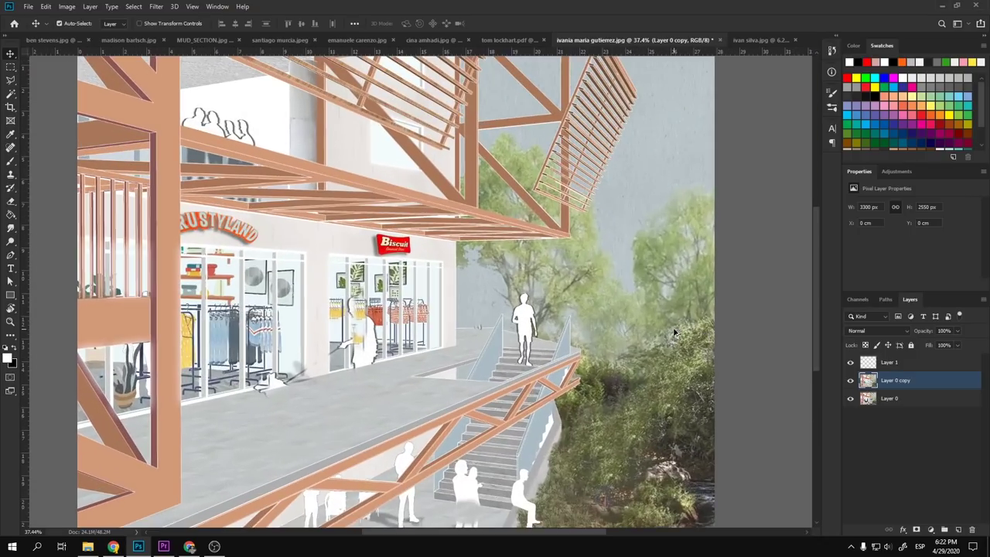
{"action": "key", "text": "b"}
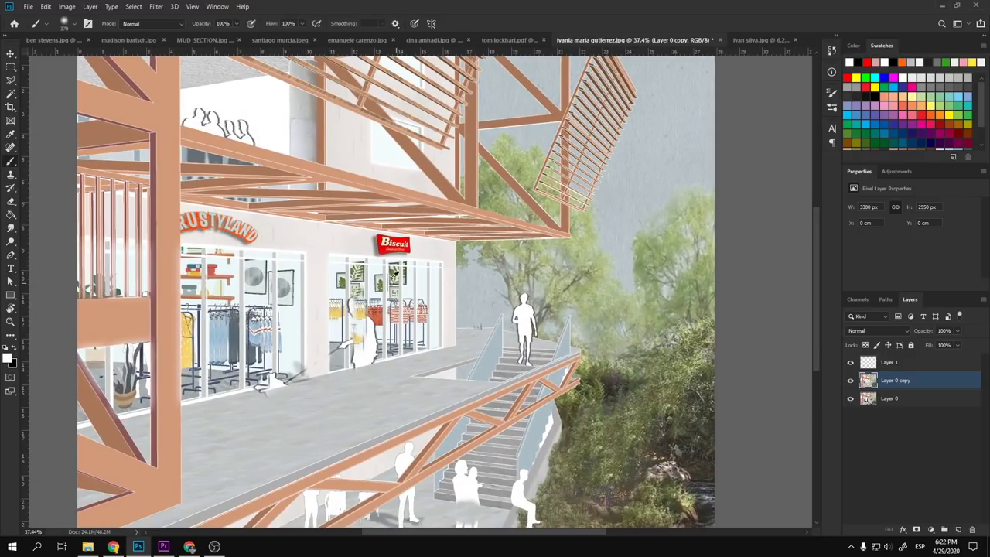
{"action": "scroll", "coordinate": [395, 273], "scroll_direction": "down", "scroll_amount": 2}
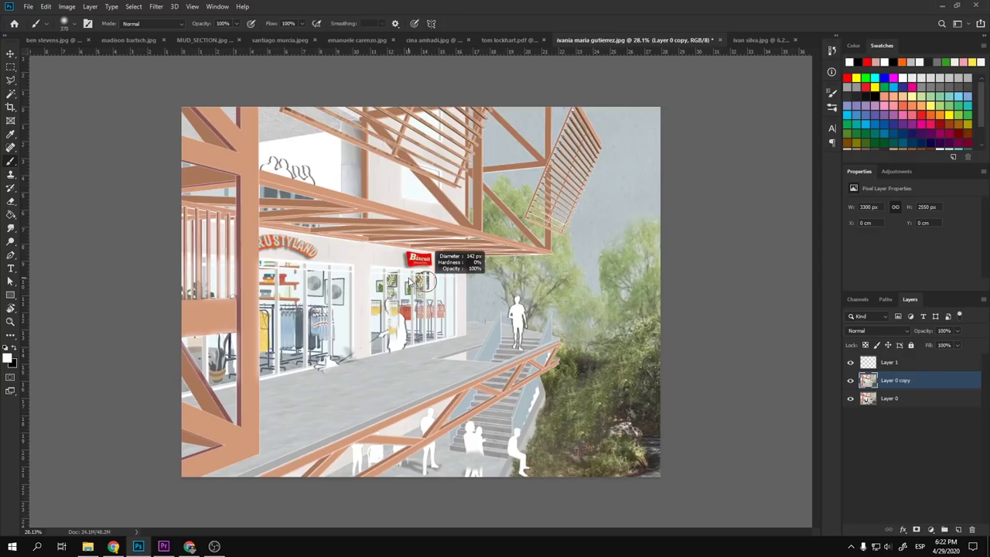
{"action": "scroll", "coordinate": [428, 281], "scroll_direction": "down", "scroll_amount": 6}
{"action": "scroll", "coordinate": [479, 324], "scroll_direction": "down", "scroll_amount": 1}
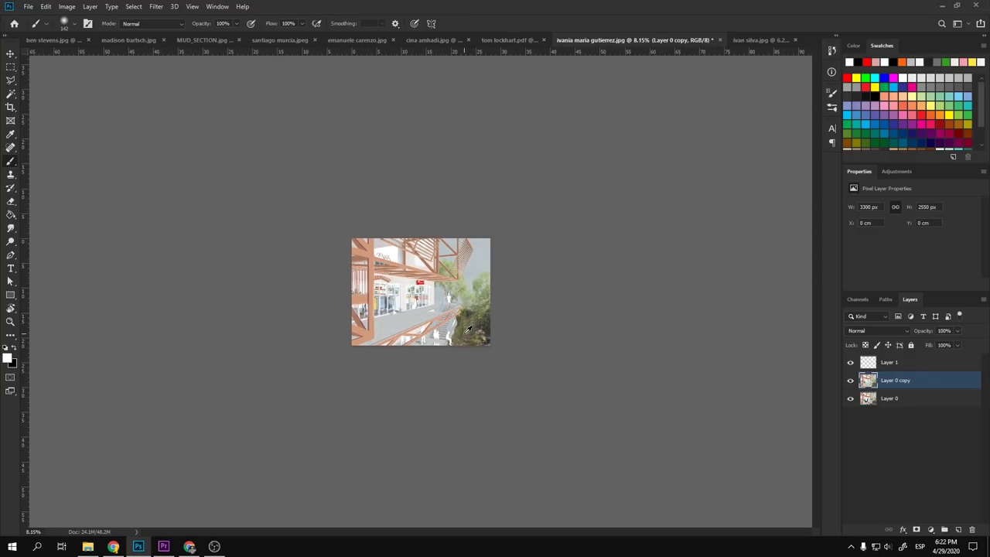
{"action": "scroll", "coordinate": [472, 327], "scroll_direction": "up", "scroll_amount": 1}
{"action": "scroll", "coordinate": [469, 325], "scroll_direction": "down", "scroll_amount": 1}
{"action": "scroll", "coordinate": [437, 314], "scroll_direction": "up", "scroll_amount": 2}
{"action": "scroll", "coordinate": [438, 314], "scroll_direction": "up", "scroll_amount": 16}
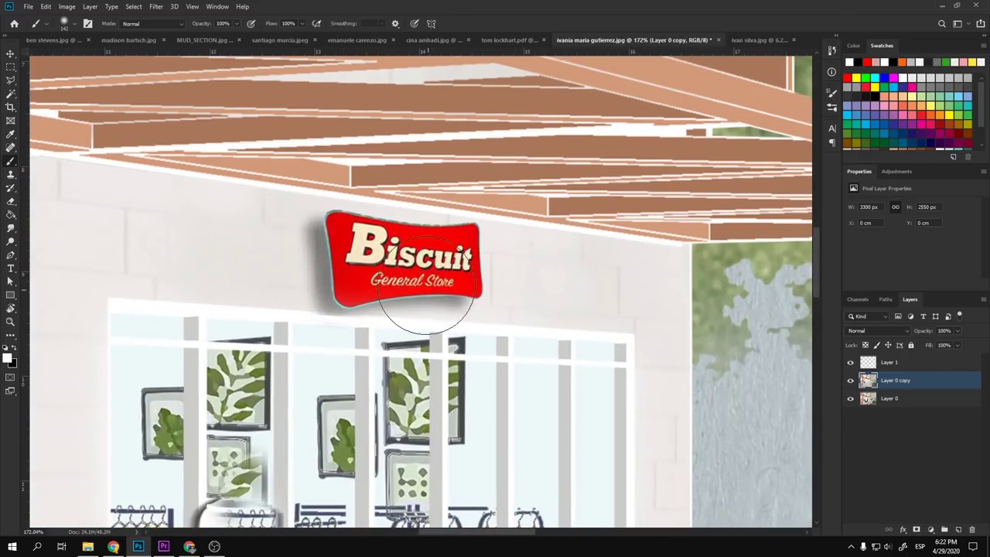
{"action": "key", "text": "v"}
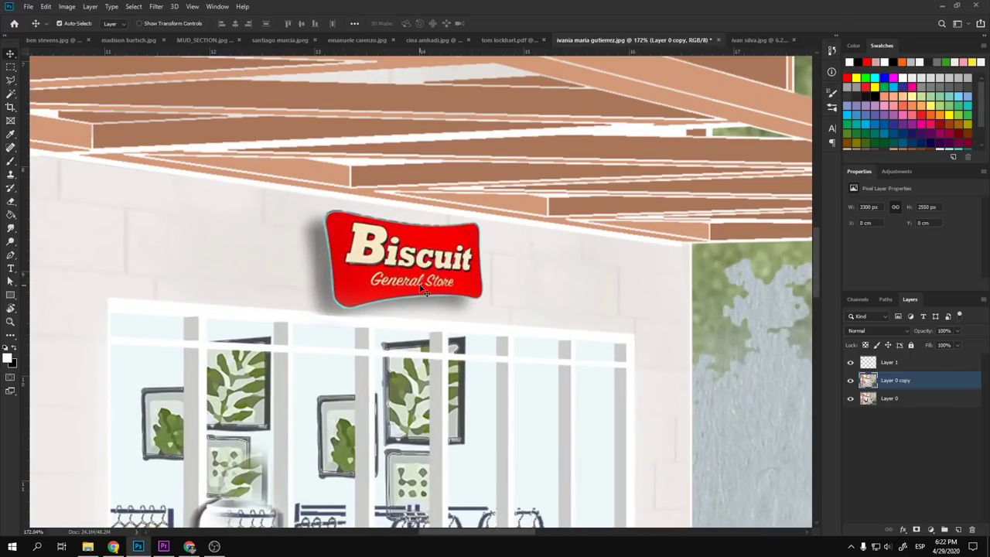
{"action": "scroll", "coordinate": [424, 291], "scroll_direction": "down", "scroll_amount": 8}
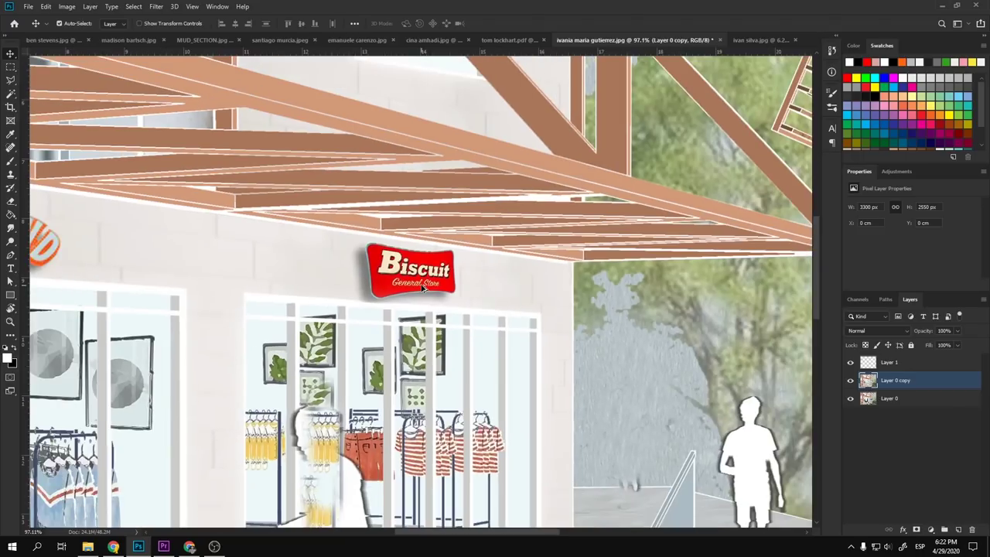
{"action": "scroll", "coordinate": [355, 277], "scroll_direction": "up", "scroll_amount": 3}
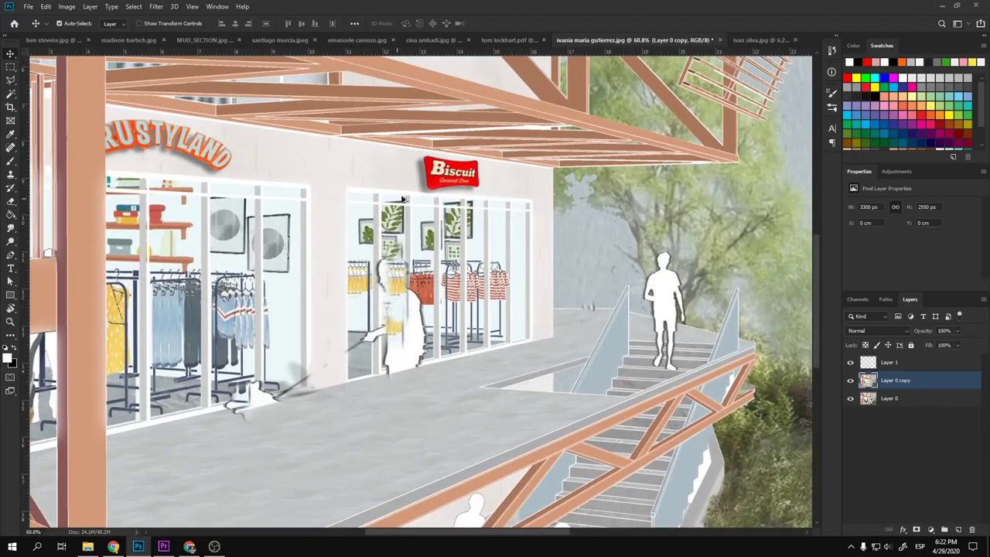
{"action": "scroll", "coordinate": [476, 188], "scroll_direction": "up", "scroll_amount": 2}
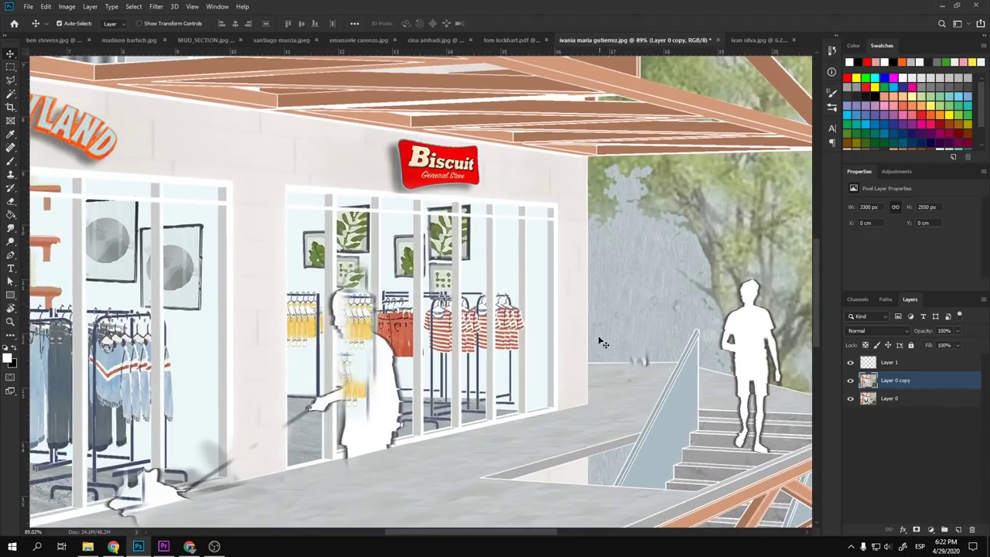
{"action": "scroll", "coordinate": [390, 216], "scroll_direction": "down", "scroll_amount": 5}
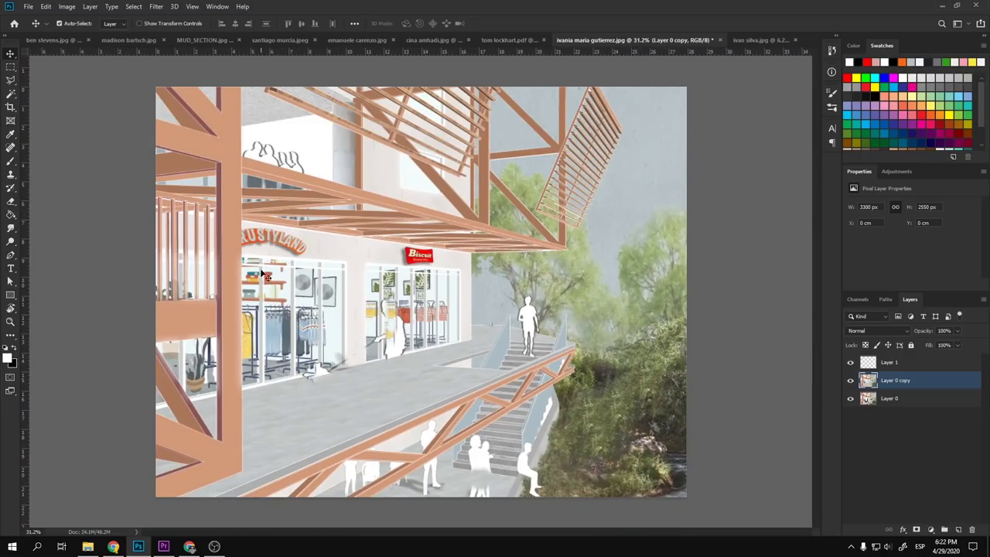
{"action": "scroll", "coordinate": [387, 276], "scroll_direction": "up", "scroll_amount": 4}
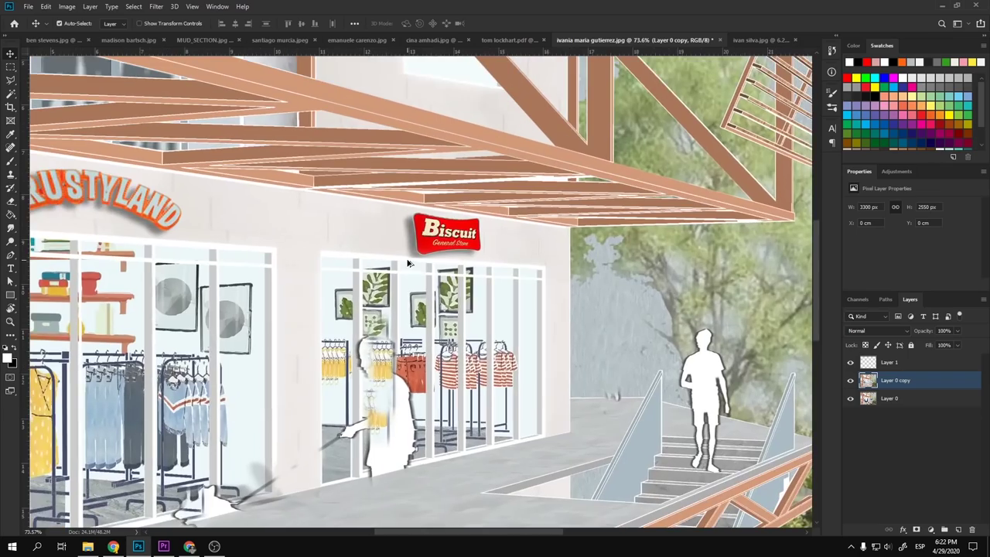
{"action": "scroll", "coordinate": [426, 239], "scroll_direction": "down", "scroll_amount": 4}
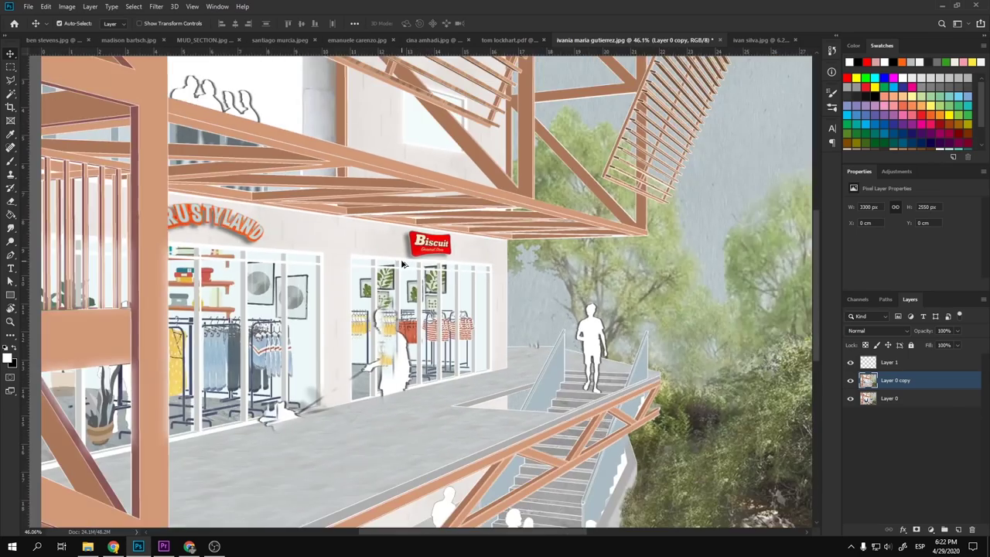
{"action": "scroll", "coordinate": [422, 243], "scroll_direction": "up", "scroll_amount": 5}
{"action": "scroll", "coordinate": [418, 252], "scroll_direction": "down", "scroll_amount": 4}
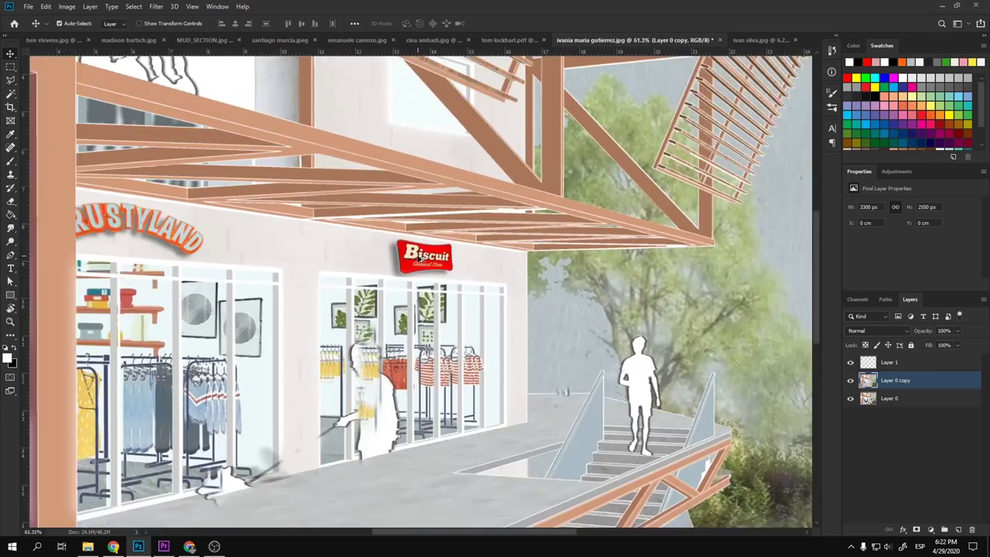
{"action": "scroll", "coordinate": [236, 215], "scroll_direction": "up", "scroll_amount": 6}
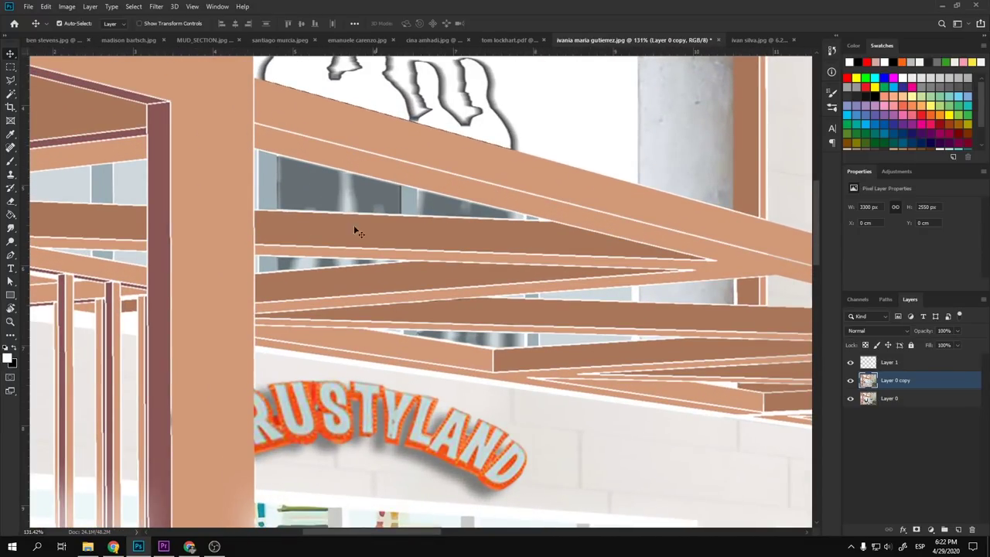
{"action": "scroll", "coordinate": [199, 225], "scroll_direction": "down", "scroll_amount": 6}
{"action": "scroll", "coordinate": [244, 238], "scroll_direction": "up", "scroll_amount": 2}
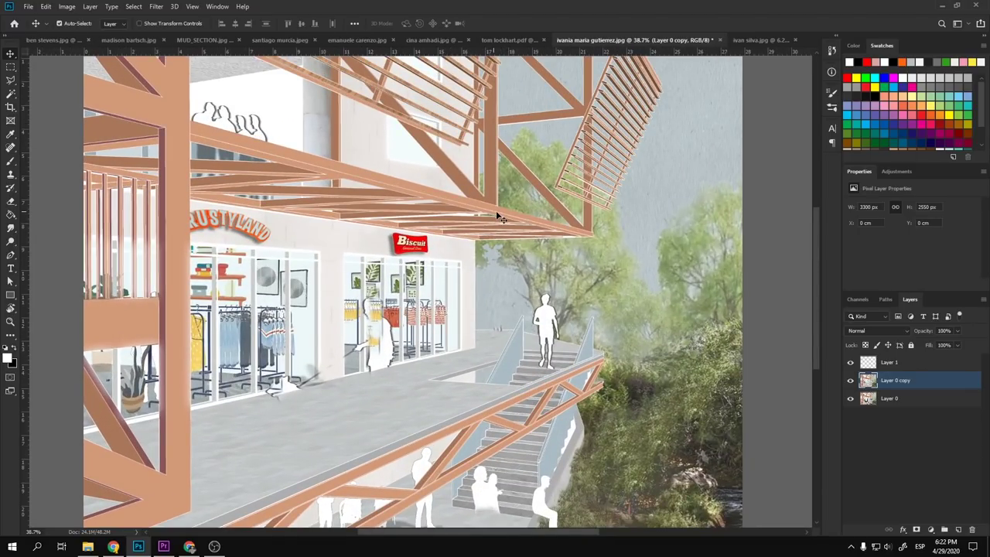
{"action": "key", "text": "s"}
{"action": "left_click_drag", "start_coordinate": [680, 428], "coordinate": [608, 298]}
{"action": "scroll", "coordinate": [607, 298], "scroll_direction": "up", "scroll_amount": 4}
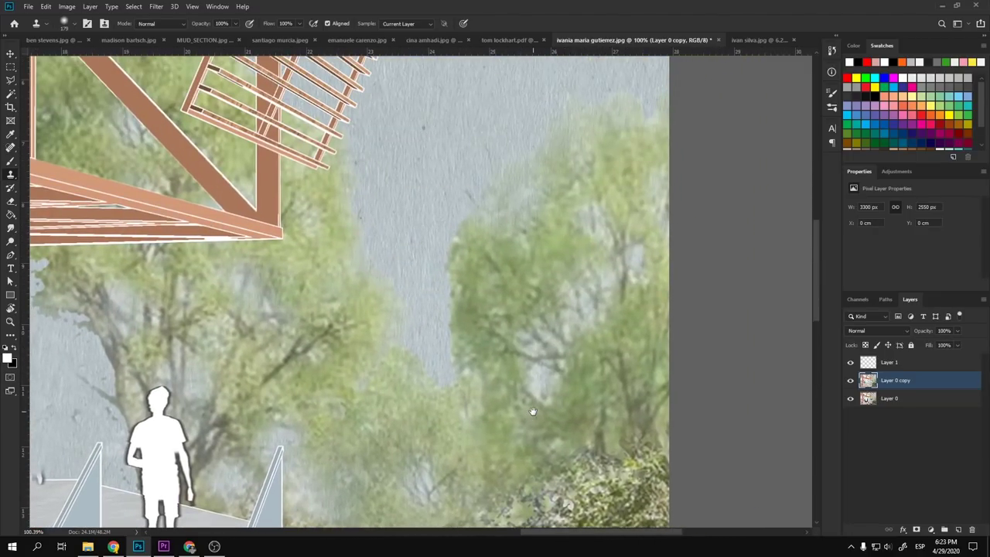
{"action": "left_click_drag", "start_coordinate": [531, 409], "coordinate": [570, 270]}
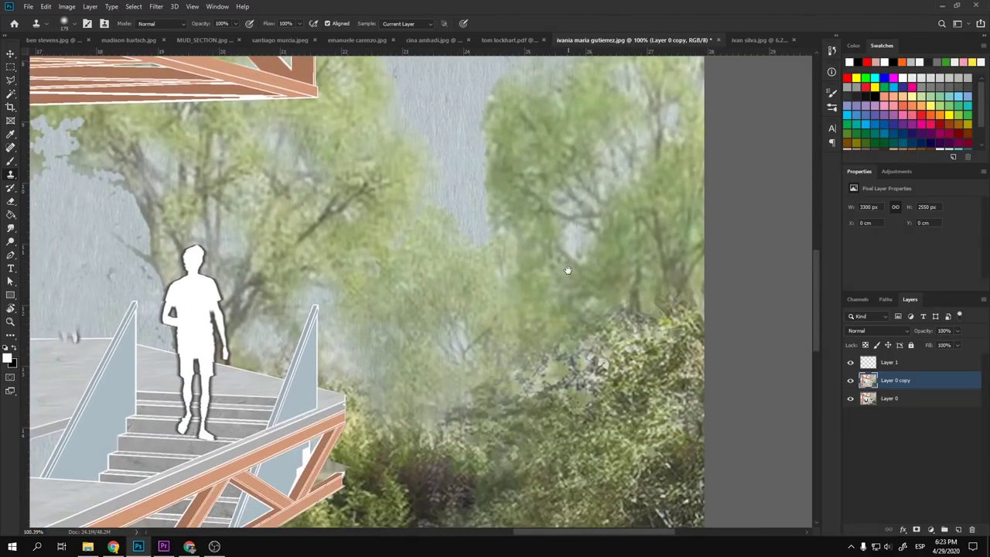
{"action": "scroll", "coordinate": [549, 306], "scroll_direction": "down", "scroll_amount": 5}
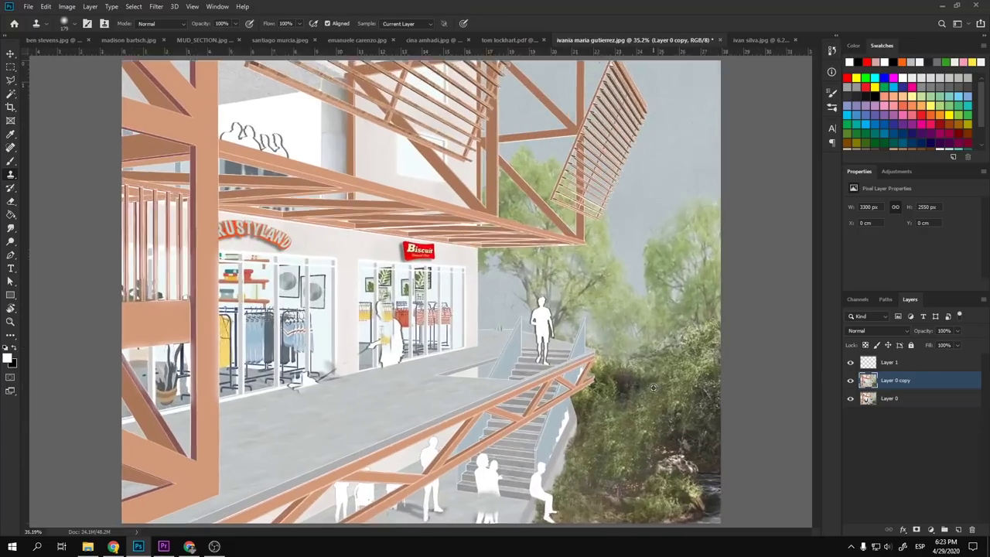
{"action": "scroll", "coordinate": [654, 387], "scroll_direction": "up", "scroll_amount": 2}
{"action": "left_click_drag", "start_coordinate": [654, 387], "coordinate": [584, 299]}
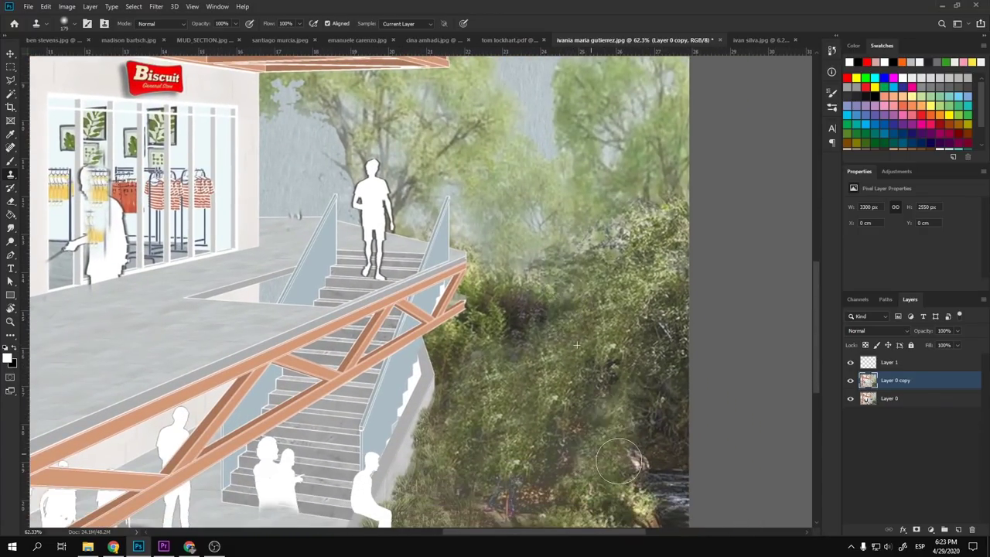
{"action": "scroll", "coordinate": [608, 396], "scroll_direction": "down", "scroll_amount": 5}
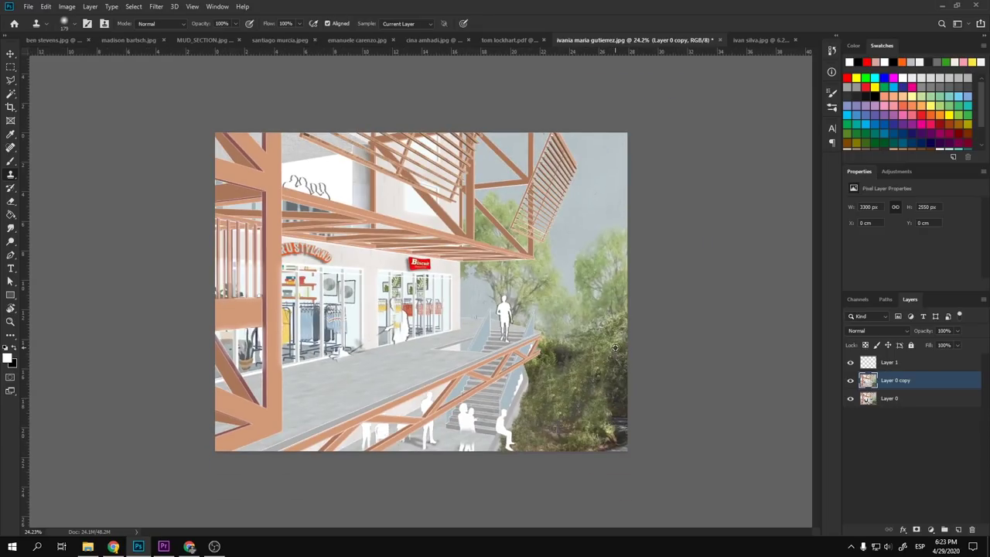
{"action": "scroll", "coordinate": [615, 348], "scroll_direction": "up", "scroll_amount": 1}
{"action": "scroll", "coordinate": [662, 350], "scroll_direction": "up", "scroll_amount": 10}
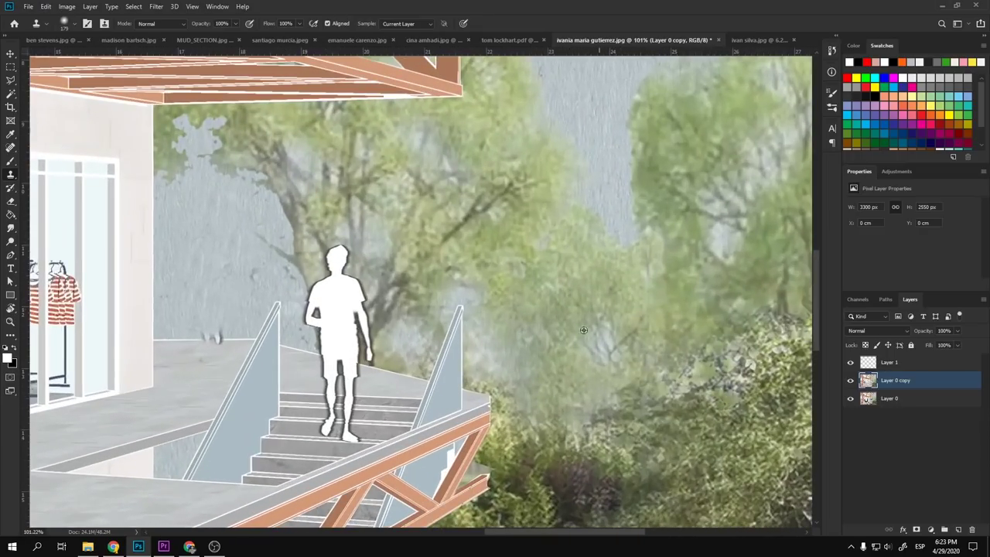
{"action": "scroll", "coordinate": [481, 425], "scroll_direction": "up", "scroll_amount": 3}
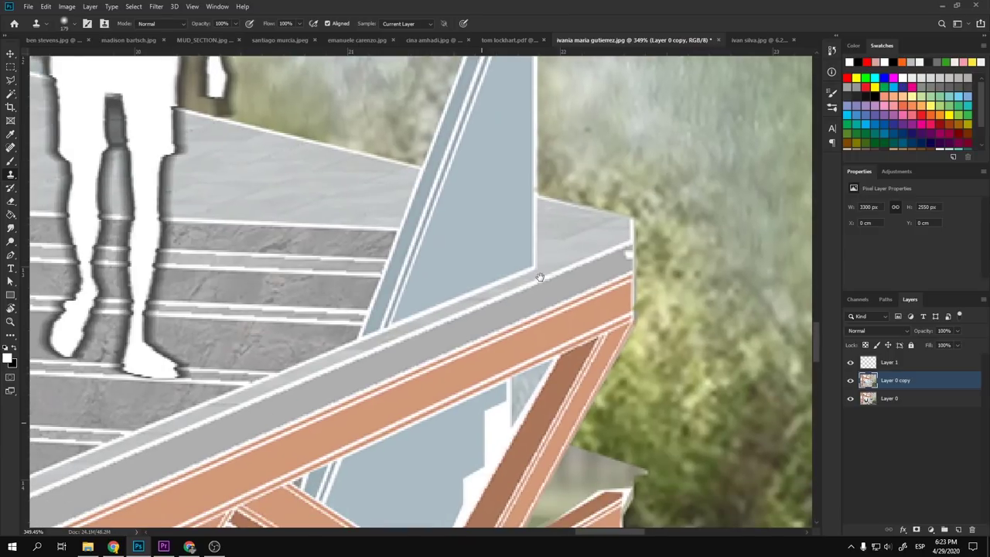
{"action": "left_click_drag", "start_coordinate": [397, 309], "coordinate": [208, 349]}
- Try red brush strokes on the railing and bushes, undoing each test mark
{"action": "key", "text": "b"}
{"action": "mouse_move", "coordinate": [379, 317]}
{"action": "left_mouse_down"}
{"action": "mouse_move", "coordinate": [406, 349]}
{"action": "mouse_move", "coordinate": [386, 349]}
{"action": "left_mouse_up"}
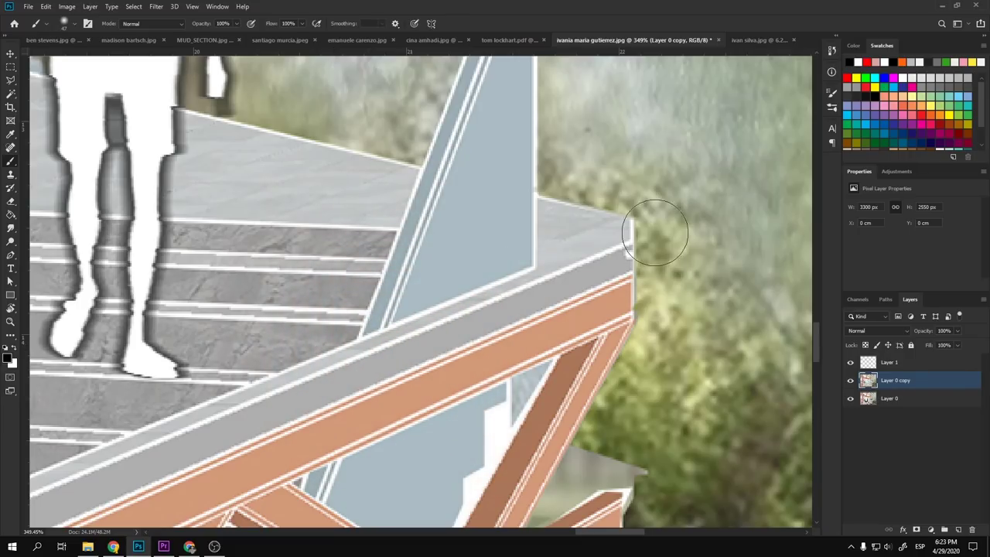
{"action": "left_click", "coordinate": [847, 77]}
{"action": "left_click", "coordinate": [460, 349]}
{"action": "key", "text": "ctrl+z"}
{"action": "left_click_drag", "start_coordinate": [482, 267], "coordinate": [376, 402]}
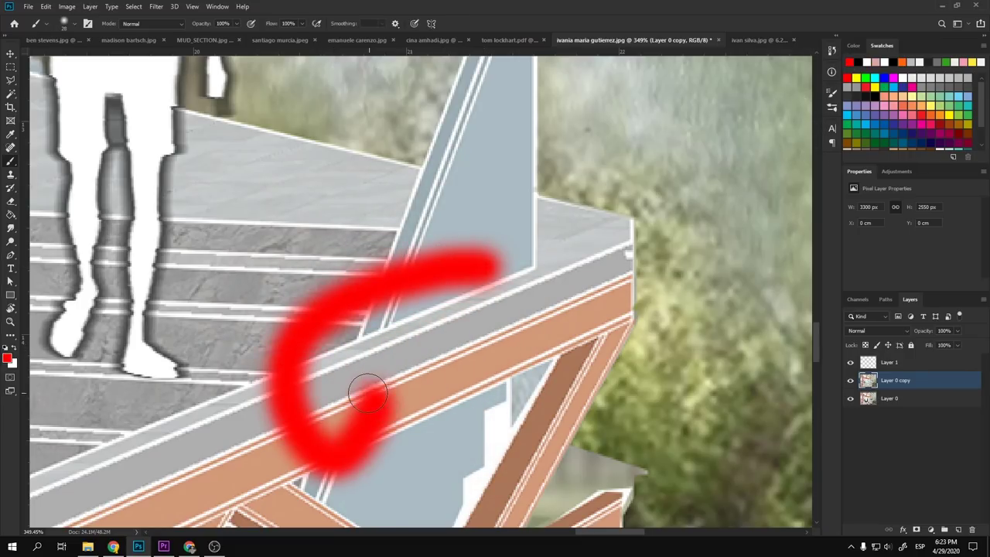
{"action": "key", "text": "ctrl+z"}
{"action": "scroll", "coordinate": [451, 357], "scroll_direction": "right", "scroll_amount": 10}
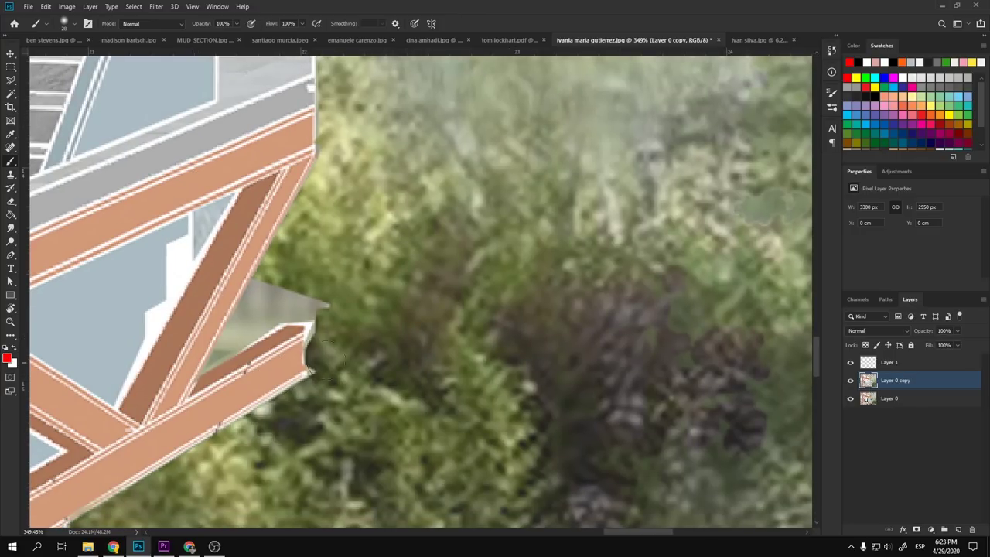
{"action": "left_click_drag", "start_coordinate": [419, 335], "coordinate": [415, 379]}
{"action": "key", "text": "ctrl+z"}
- Bring the image's top edge into view and try the Clone Stamp tool
{"action": "scroll", "coordinate": [417, 376], "scroll_direction": "down", "scroll_amount": 8}
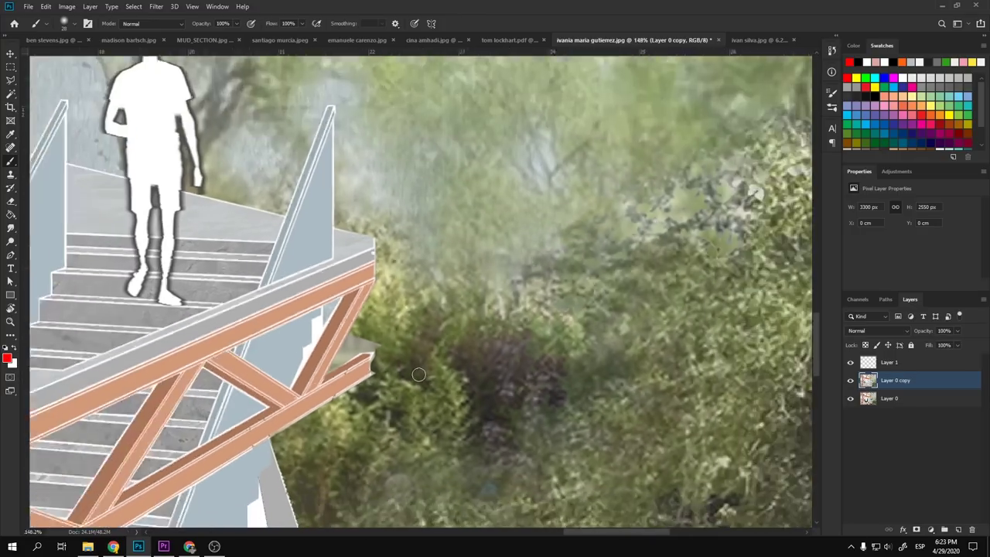
{"action": "scroll", "coordinate": [421, 371], "scroll_direction": "down", "scroll_amount": 2}
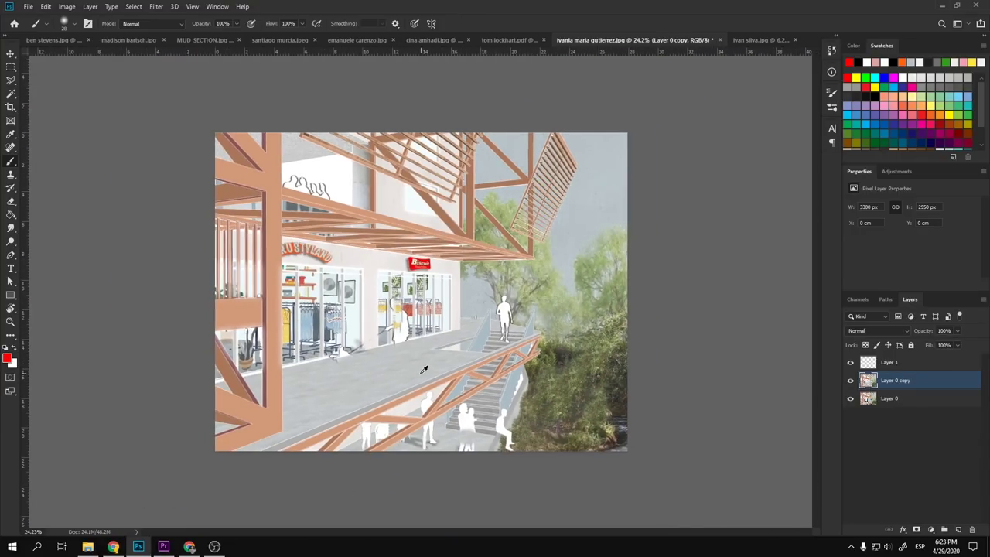
{"action": "scroll", "coordinate": [376, 150], "scroll_direction": "up", "scroll_amount": 3}
{"action": "scroll", "coordinate": [663, 157], "scroll_direction": "up", "scroll_amount": 2}
{"action": "left_click_drag", "start_coordinate": [590, 168], "coordinate": [545, 300]}
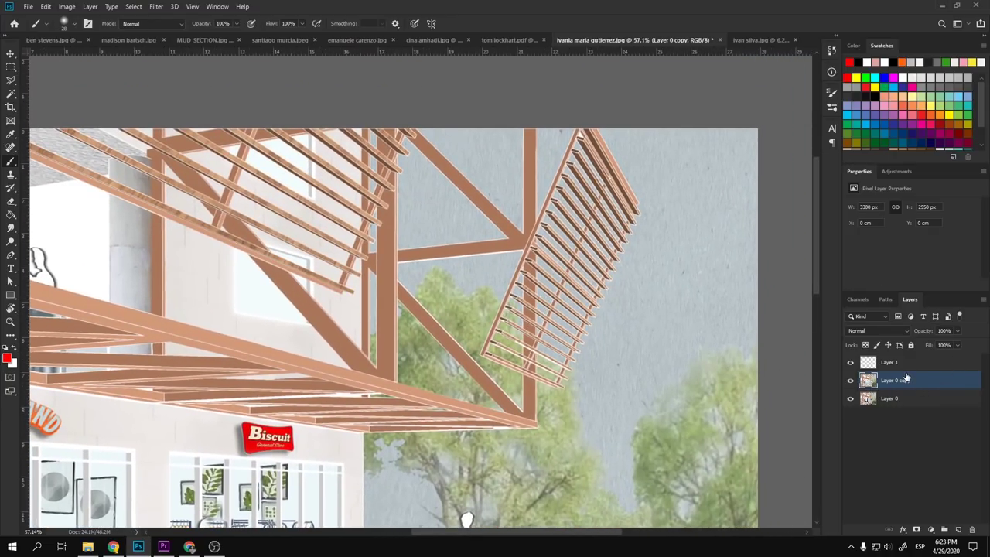
{"action": "key", "text": "s"}
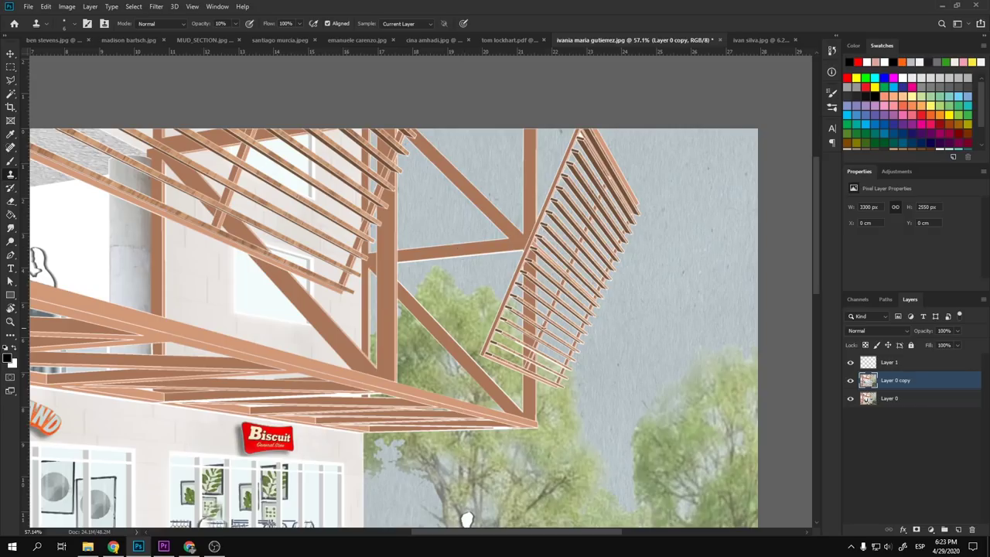
- Return to the Brush, sample the brown timber colour and check the brush size
{"action": "key", "text": "b"}
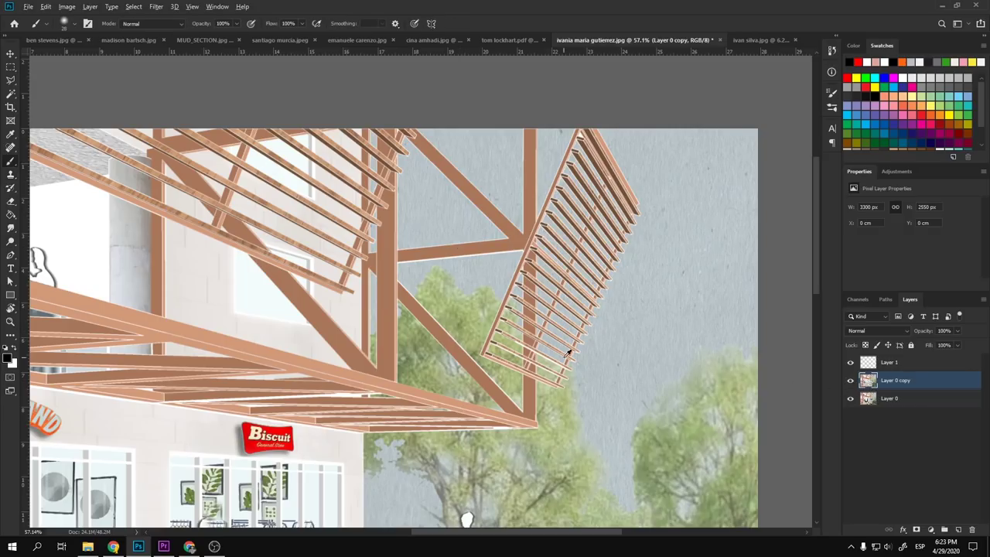
{"action": "scroll", "coordinate": [564, 353], "scroll_direction": "up", "scroll_amount": 2}
{"action": "scroll", "coordinate": [482, 258], "scroll_direction": "up", "scroll_amount": 1}
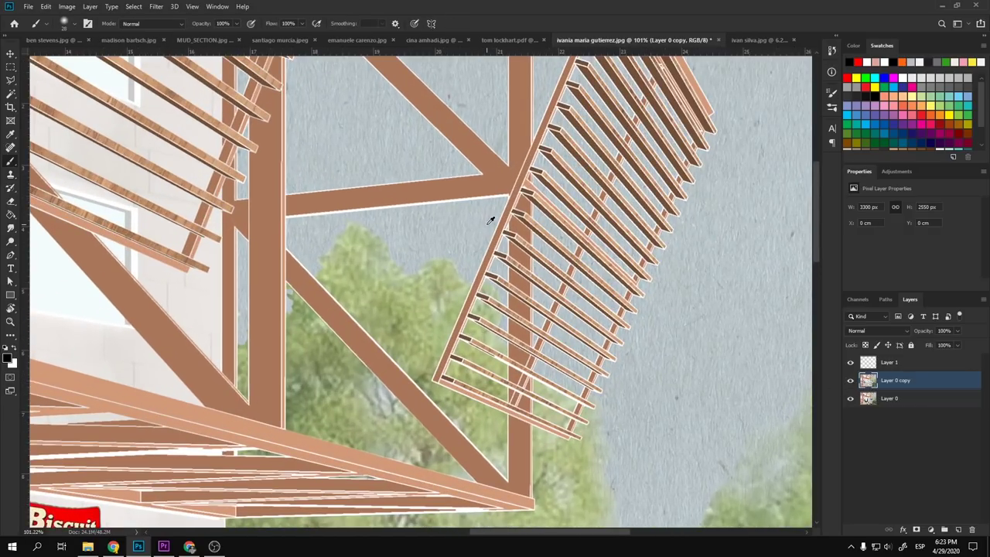
{"action": "scroll", "coordinate": [489, 221], "scroll_direction": "down", "scroll_amount": 3}
{"action": "scroll", "coordinate": [525, 190], "scroll_direction": "up", "scroll_amount": 3}
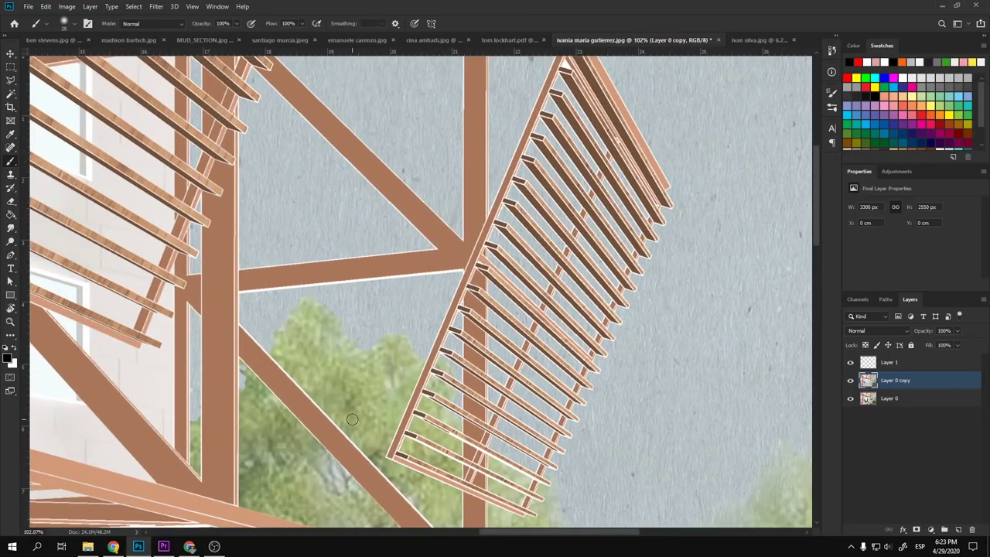
{"action": "scroll", "coordinate": [454, 349], "scroll_direction": "down", "scroll_amount": 1}
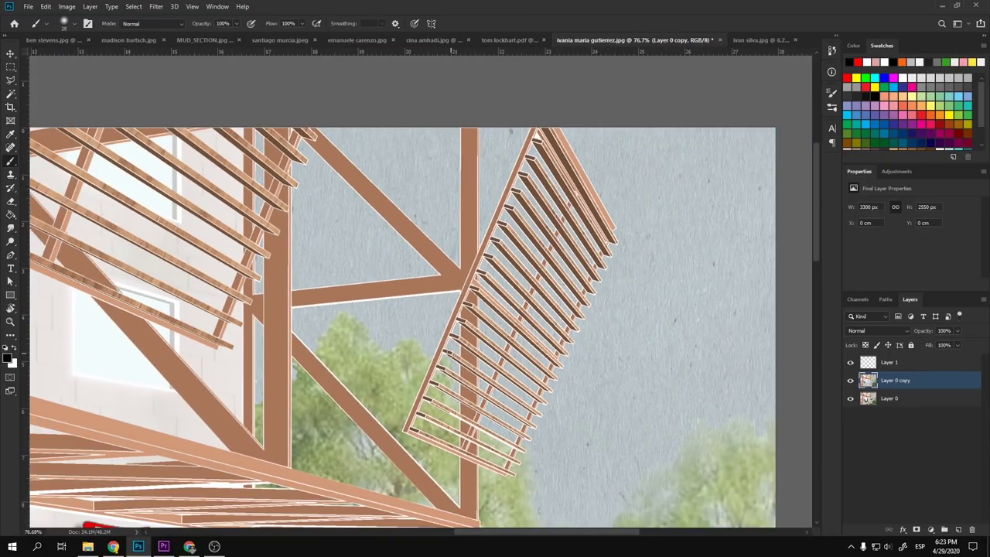
{"action": "scroll", "coordinate": [425, 422], "scroll_direction": "up", "scroll_amount": 2}
{"action": "right_click", "coordinate": [418, 411]}
{"action": "right_click", "coordinate": [360, 442], "text": "alt"}
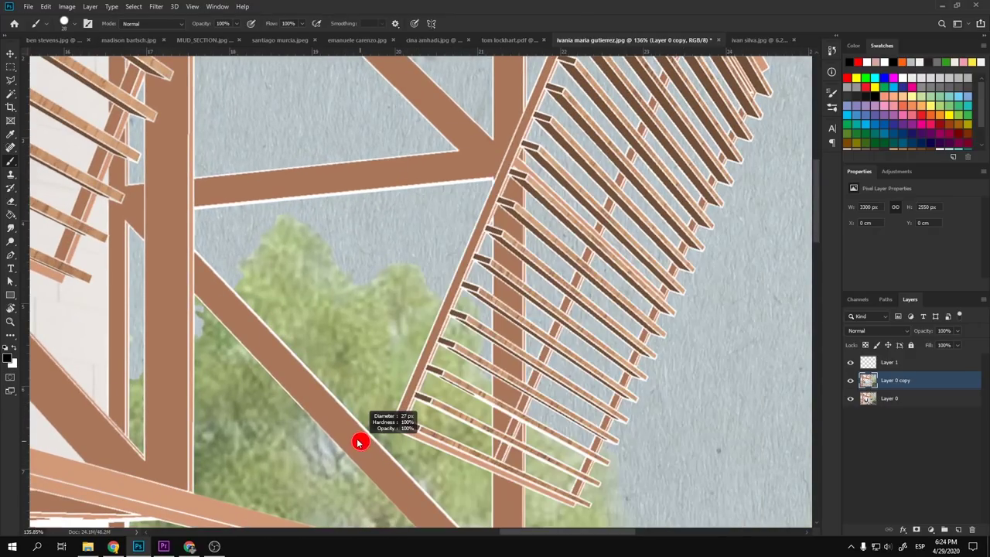
{"action": "left_click", "coordinate": [397, 420], "text": "alt"}
{"action": "right_click", "coordinate": [395, 422], "text": "alt"}
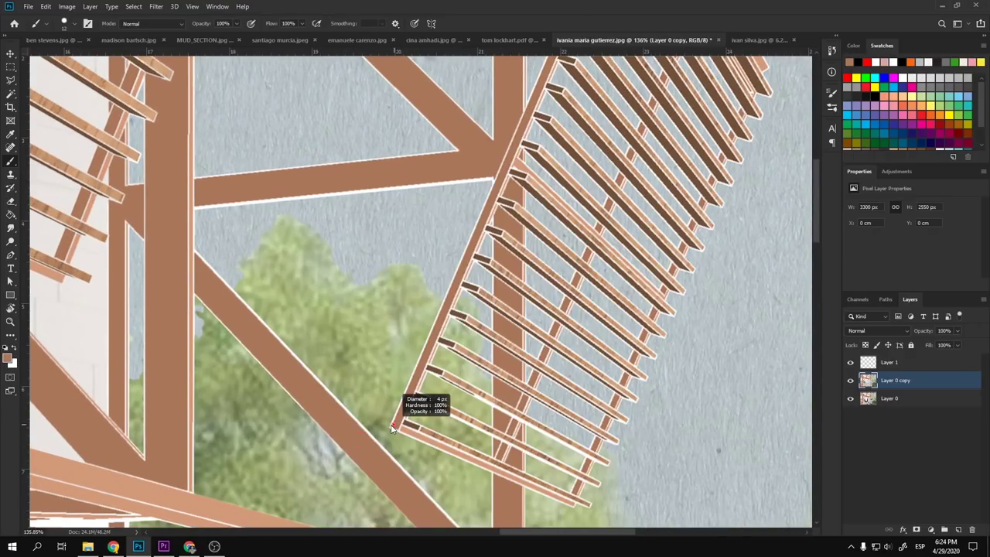
- Paint brown members from the louvre frame to the diagonal beam, between the beams, and rightward
{"action": "left_click_drag", "start_coordinate": [393, 423], "coordinate": [346, 418]}
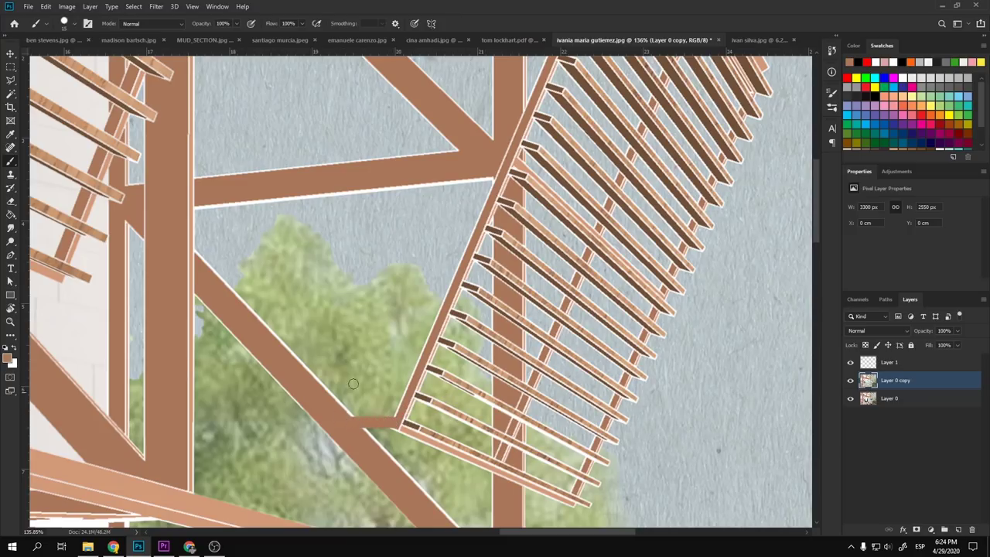
{"action": "scroll", "coordinate": [437, 418], "scroll_direction": "down", "scroll_amount": 2}
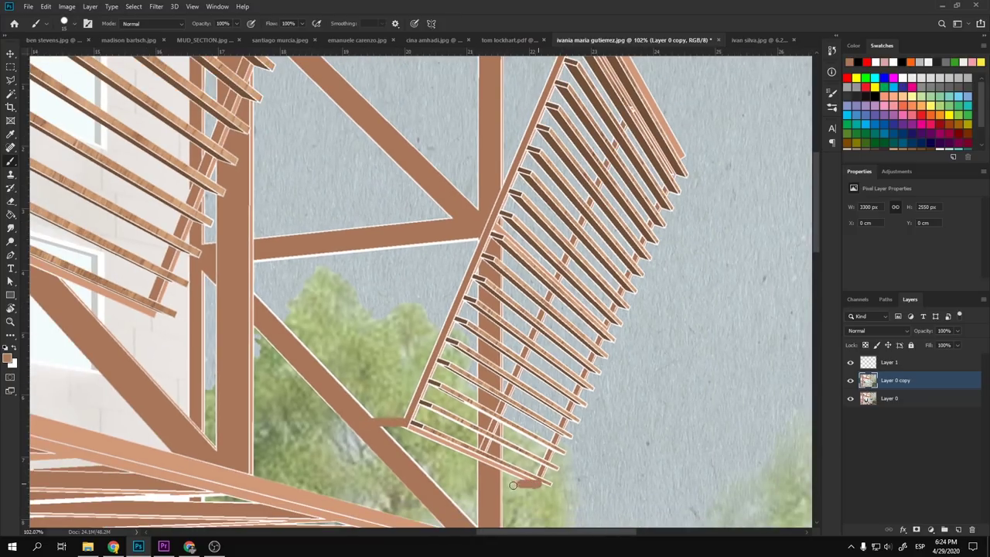
{"action": "scroll", "coordinate": [504, 268], "scroll_direction": "down", "scroll_amount": 3}
{"action": "scroll", "coordinate": [491, 416], "scroll_direction": "up", "scroll_amount": 2}
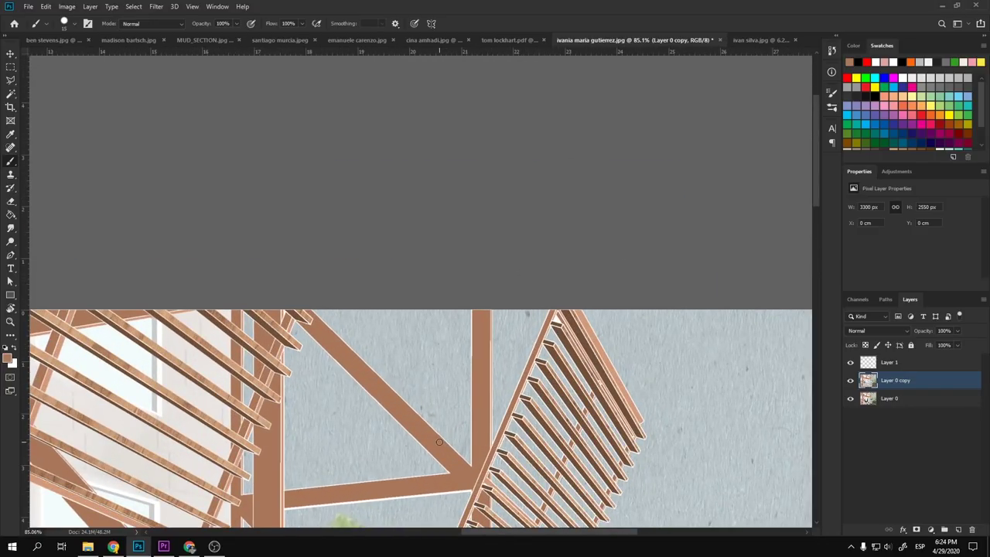
{"action": "left_click_drag", "start_coordinate": [439, 441], "coordinate": [493, 440]}
{"action": "left_click_drag", "start_coordinate": [489, 333], "coordinate": [532, 331]}
{"action": "scroll", "coordinate": [518, 477], "scroll_direction": "down", "scroll_amount": 2}
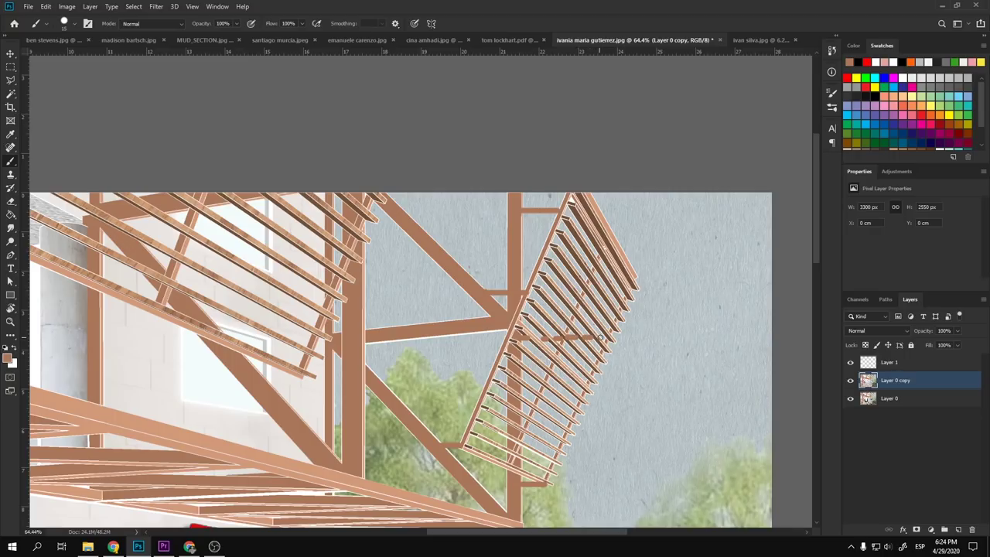
- Paint a brown horizontal strut, a vertical strut down from the beam, and a short diagonal brace
{"action": "scroll", "coordinate": [606, 337], "scroll_direction": "down", "scroll_amount": 5}
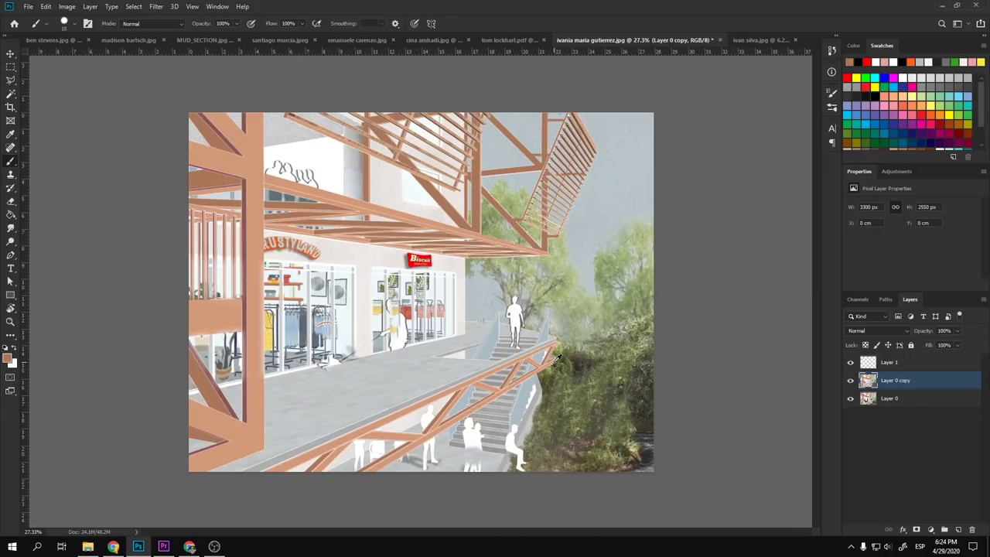
{"action": "scroll", "coordinate": [558, 131], "scroll_direction": "up", "scroll_amount": 4}
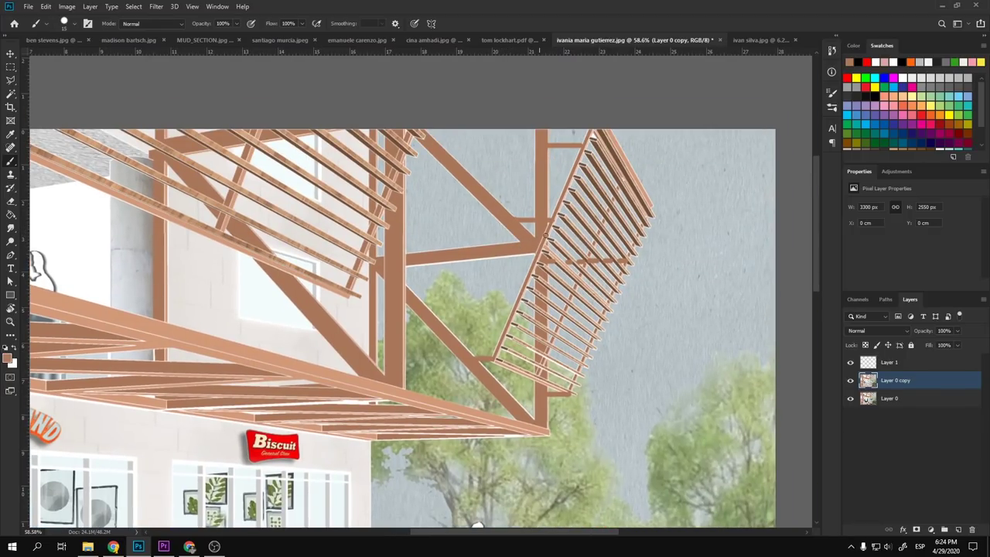
{"action": "left_click_drag", "start_coordinate": [562, 196], "coordinate": [498, 197]}
{"action": "left_click_drag", "start_coordinate": [488, 194], "coordinate": [488, 356]}
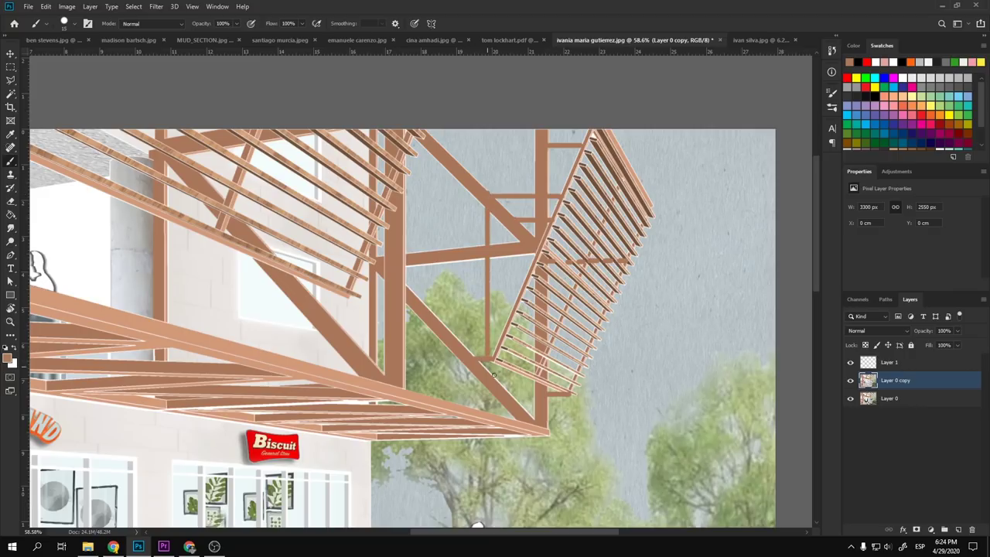
{"action": "left_click", "coordinate": [541, 392], "text": "shift"}
{"action": "scroll", "coordinate": [542, 393], "scroll_direction": "down", "scroll_amount": 5}
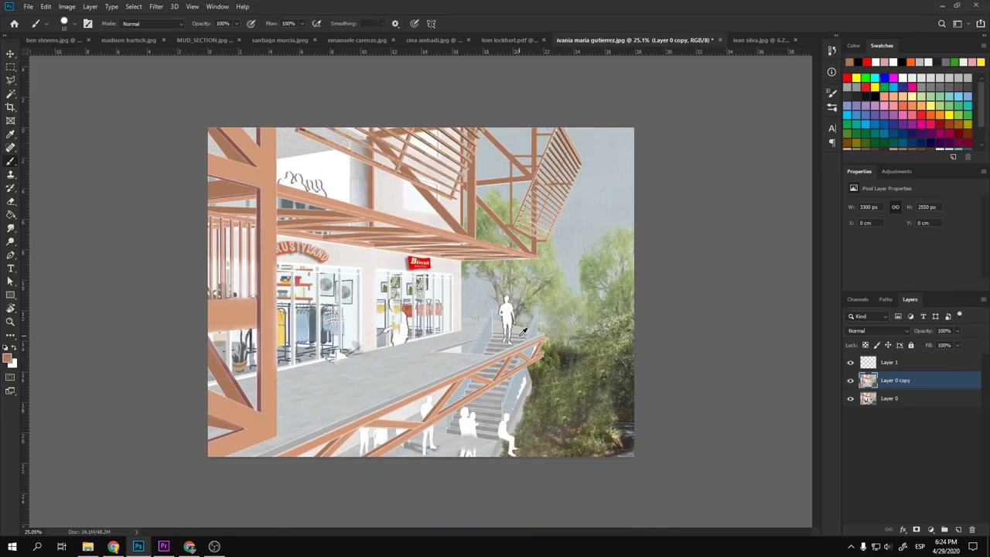
{"action": "scroll", "coordinate": [523, 175], "scroll_direction": "up", "scroll_amount": 5}
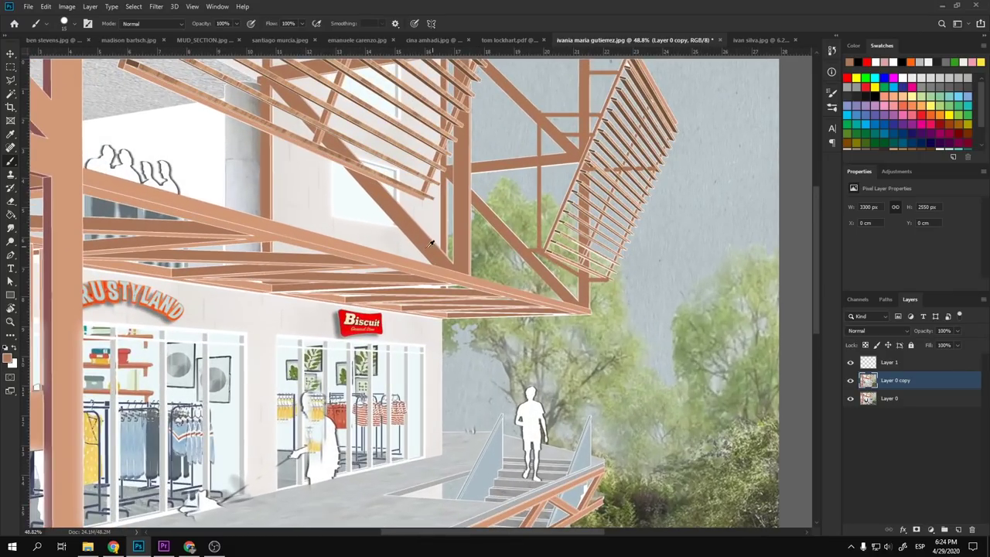
{"action": "scroll", "coordinate": [400, 179], "scroll_direction": "up", "scroll_amount": 1}
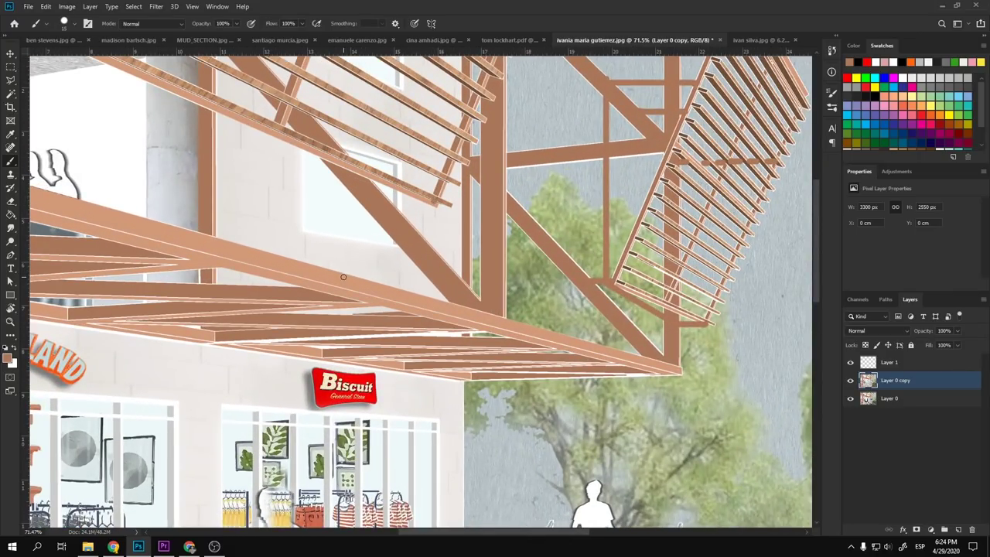
{"action": "scroll", "coordinate": [383, 250], "scroll_direction": "down", "scroll_amount": 5}
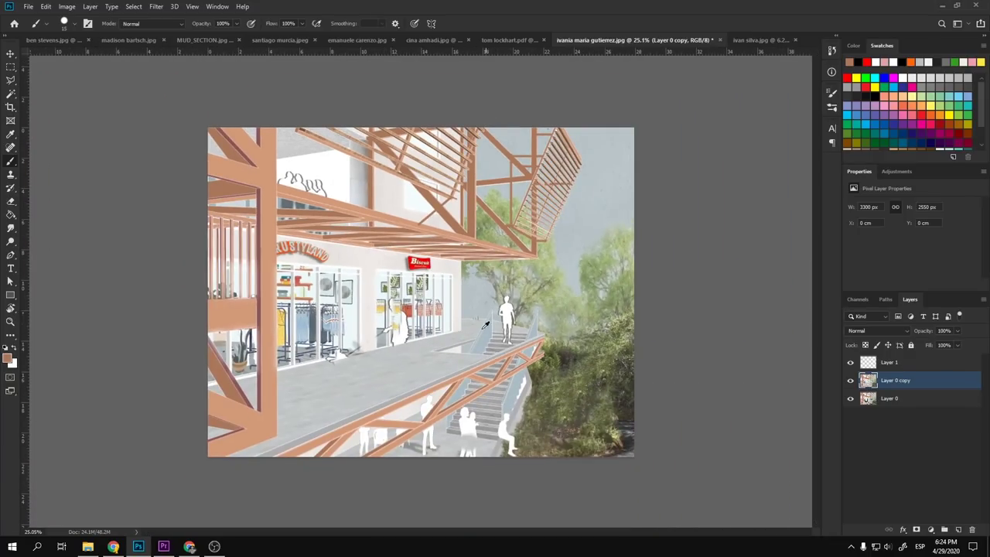
{"action": "scroll", "coordinate": [486, 325], "scroll_direction": "up", "scroll_amount": 7}
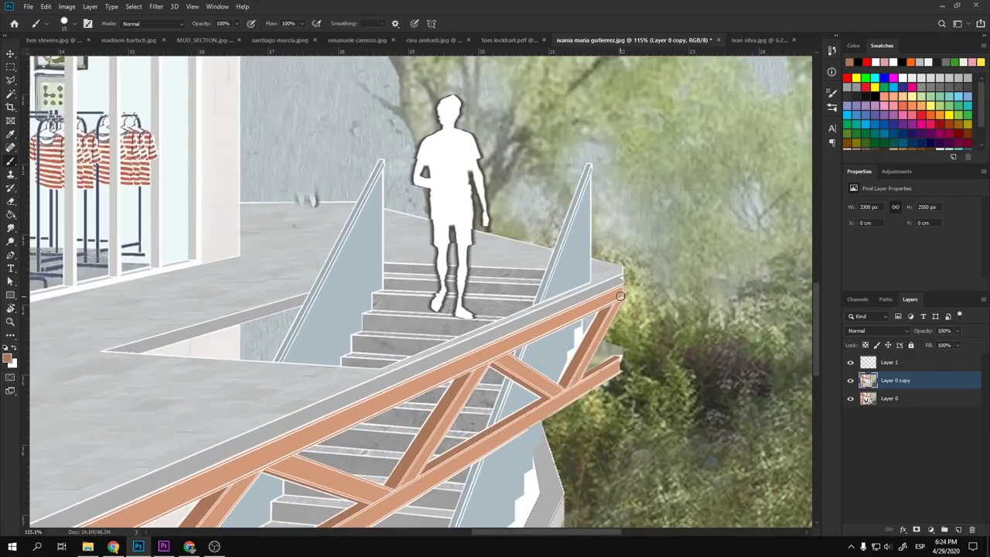
- Replace the dark brown post at the railing's right end with a salmon post
{"action": "scroll", "coordinate": [629, 355], "scroll_direction": "up", "scroll_amount": 4}
{"action": "mouse_move", "coordinate": [607, 396]}
{"action": "left_mouse_down"}
{"action": "mouse_move", "coordinate": [598, 309]}
{"action": "mouse_move", "coordinate": [612, 221]}
{"action": "left_mouse_up"}
{"action": "key", "text": "ctrl+z"}
{"action": "left_click", "coordinate": [611, 190], "text": "alt"}
{"action": "left_click_drag", "start_coordinate": [616, 184], "coordinate": [608, 393]}
- Sample the railing's grey-blue and paint a handrail behind the figure, extending left to the wall
{"action": "scroll", "coordinate": [607, 394], "scroll_direction": "down", "scroll_amount": 8}
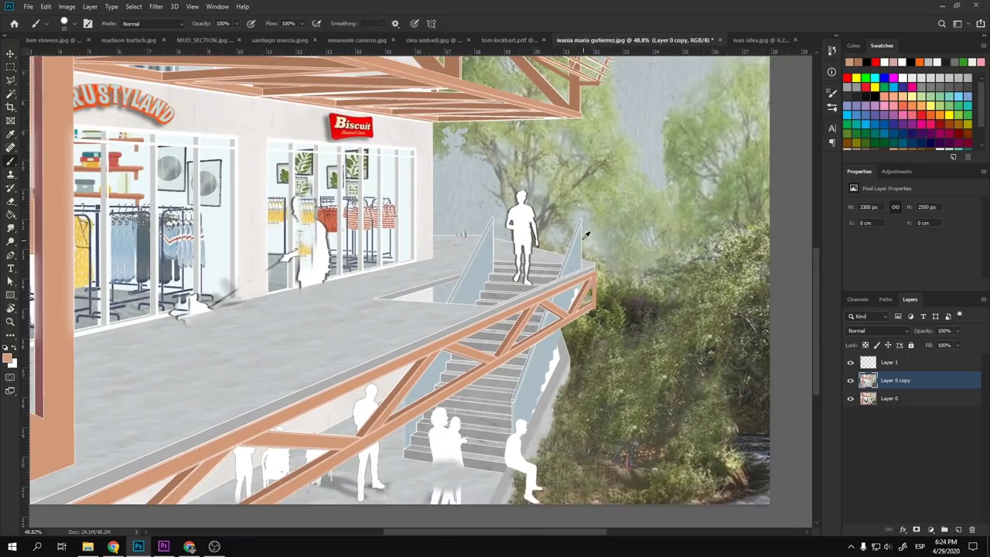
{"action": "scroll", "coordinate": [562, 302], "scroll_direction": "up", "scroll_amount": 2}
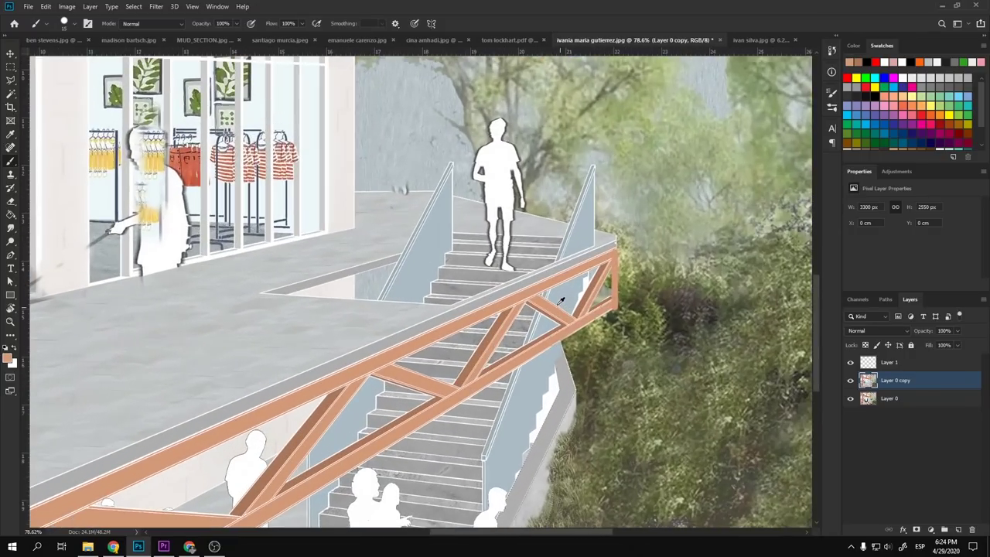
{"action": "scroll", "coordinate": [434, 156], "scroll_direction": "up", "scroll_amount": 3}
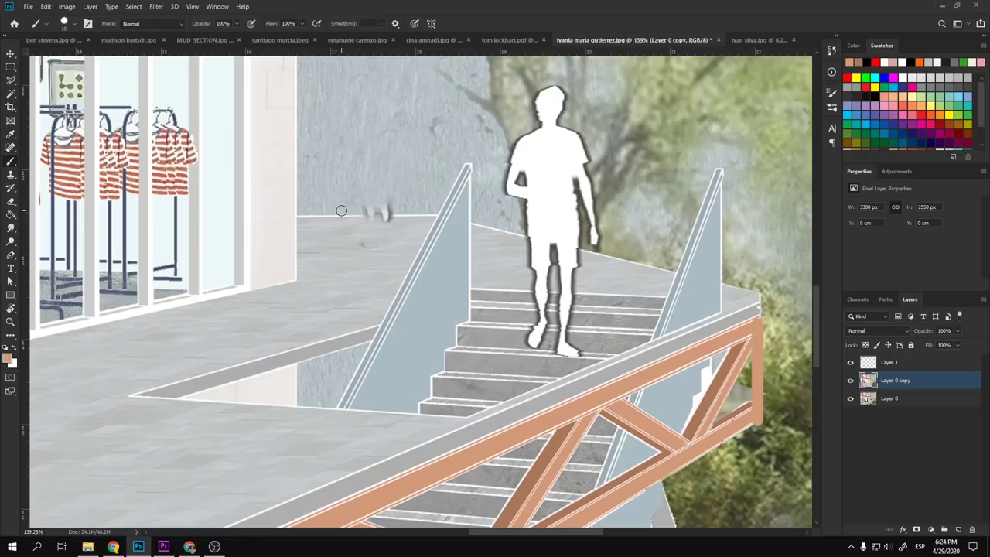
{"action": "left_click", "coordinate": [545, 167], "text": "alt"}
{"action": "left_click", "coordinate": [719, 212], "text": "alt"}
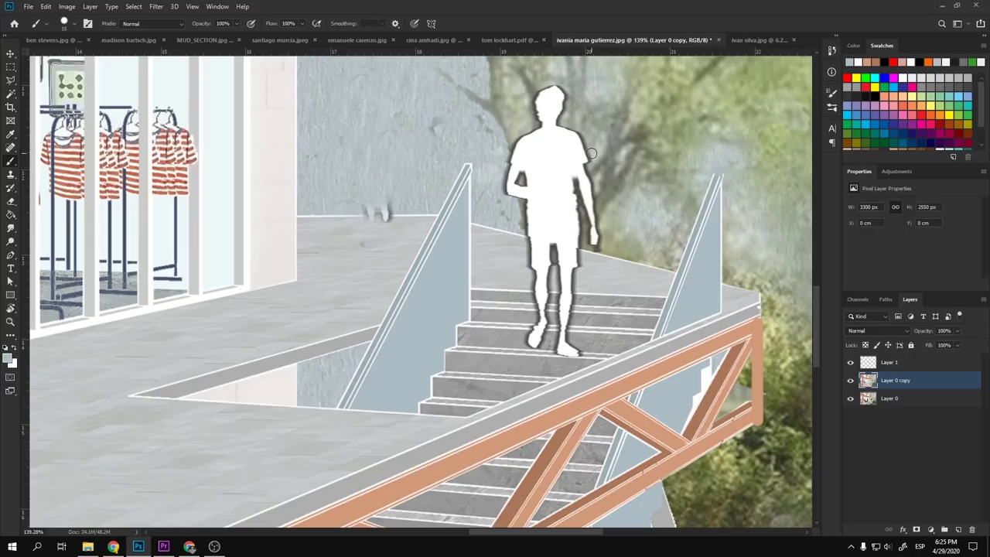
{"action": "left_click_drag", "start_coordinate": [591, 153], "coordinate": [495, 148]}
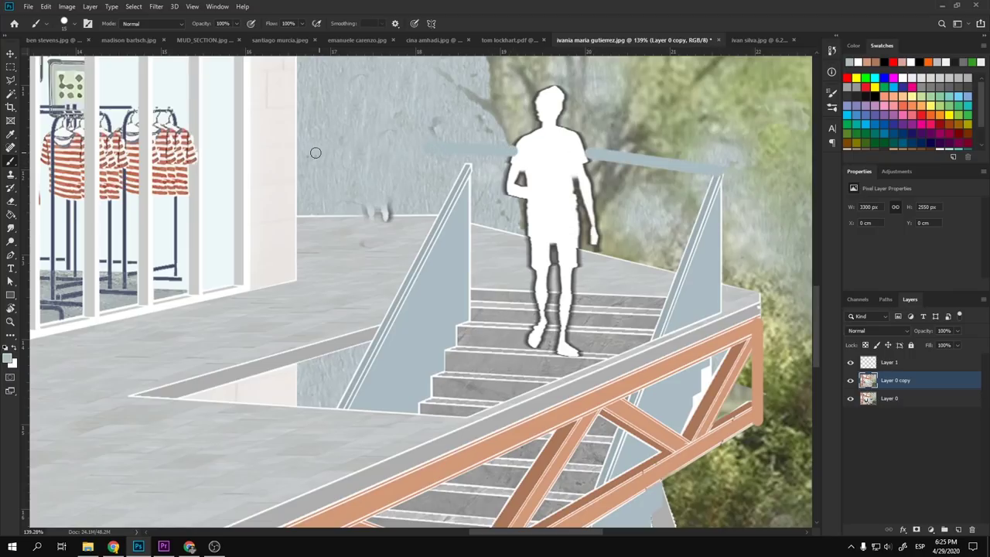
{"action": "left_click_drag", "start_coordinate": [312, 199], "coordinate": [316, 179]}
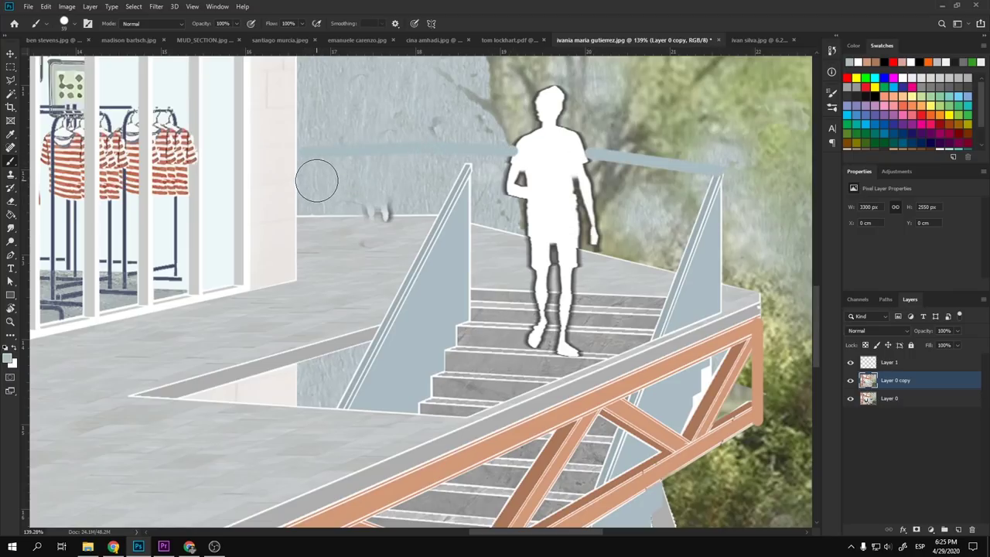
- At 20% brush opacity, softly wash over the figure's right arm area
{"action": "key", "text": "2"}
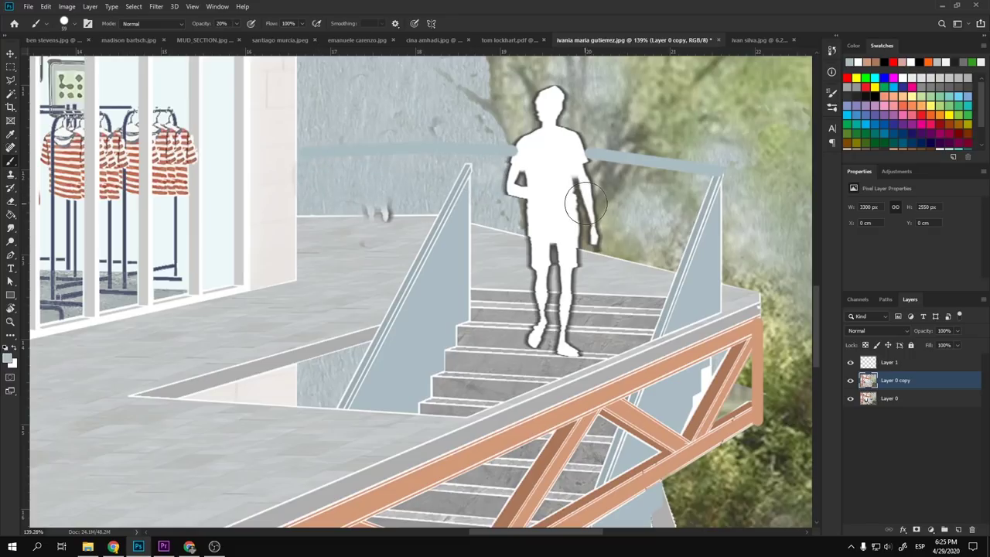
{"action": "mouse_move", "coordinate": [586, 203]}
{"action": "left_mouse_down"}
{"action": "mouse_move", "coordinate": [590, 175]}
{"action": "mouse_move", "coordinate": [614, 245]}
{"action": "mouse_move", "coordinate": [617, 186]}
{"action": "mouse_move", "coordinate": [641, 249]}
{"action": "mouse_move", "coordinate": [661, 237]}
{"action": "mouse_move", "coordinate": [688, 206]}
{"action": "left_mouse_up"}
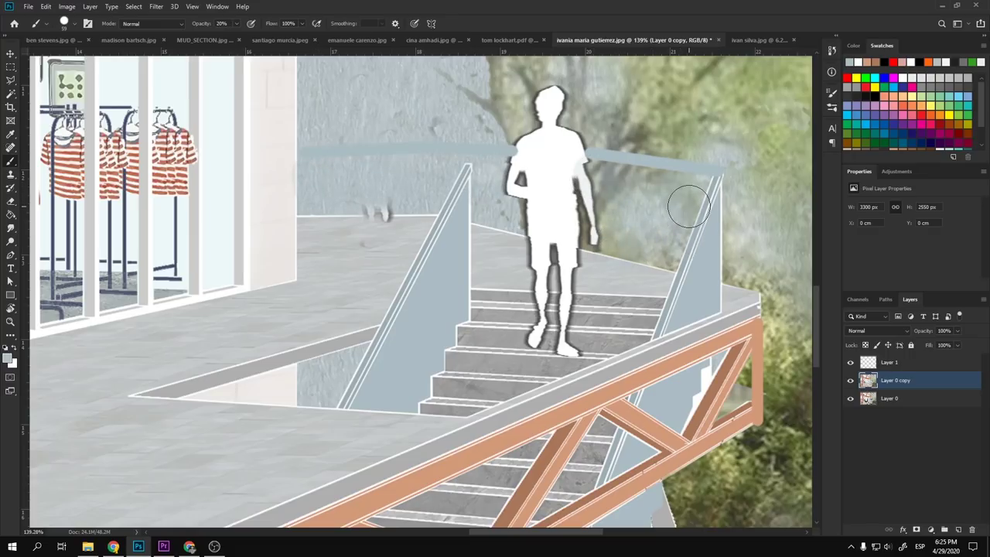
{"action": "scroll", "coordinate": [689, 206], "scroll_direction": "down", "scroll_amount": 10}
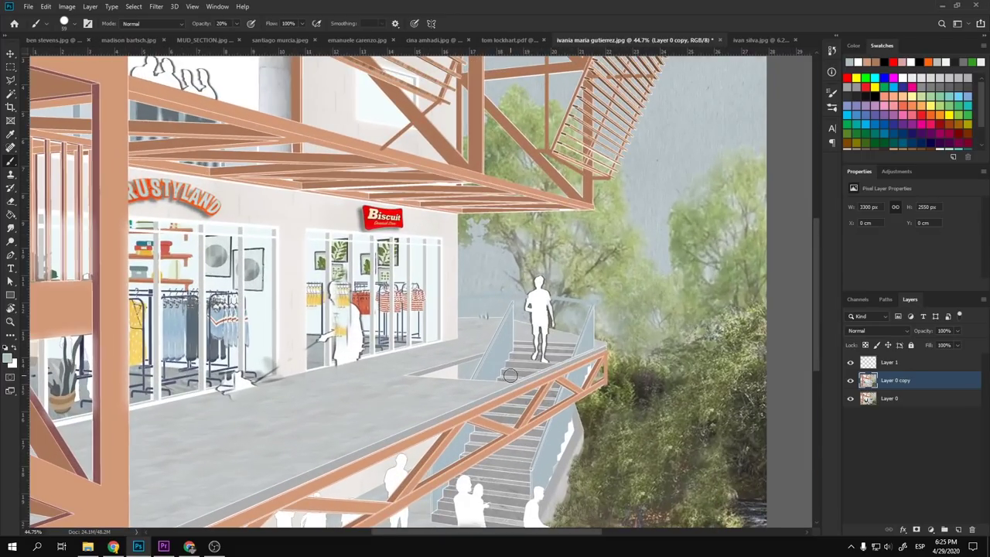
{"action": "left_click_drag", "start_coordinate": [509, 376], "coordinate": [543, 335]}
- Select the Move tool, zoom into the rendering, then fit the whole image back in view
{"action": "key", "text": "l"}
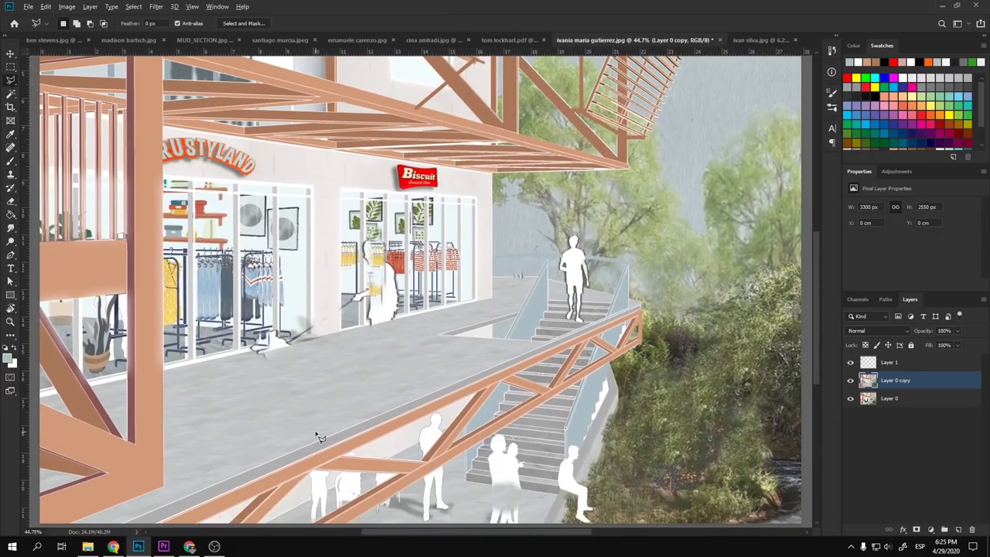
{"action": "scroll", "coordinate": [320, 438], "scroll_direction": "down", "scroll_amount": 4}
{"action": "scroll", "coordinate": [348, 410], "scroll_direction": "up", "scroll_amount": 2}
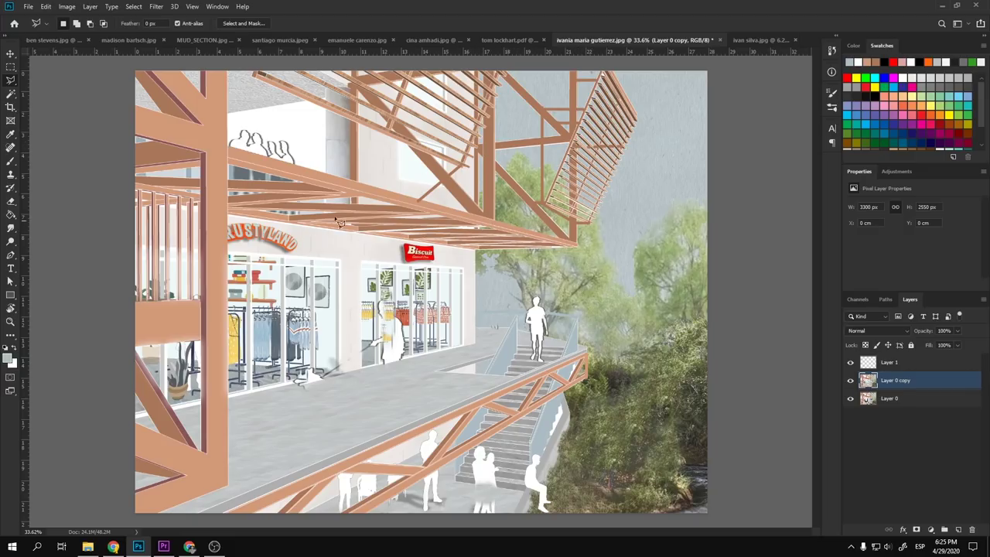
{"action": "left_click", "coordinate": [10, 55]}
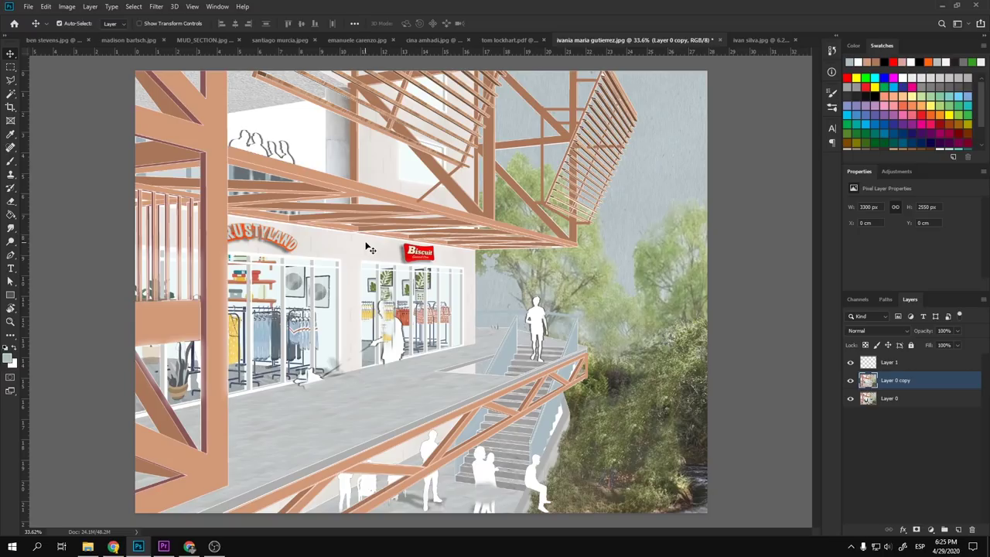
{"action": "key", "text": "ctrl+plus"}
{"action": "key", "text": "ctrl+plus"}
{"action": "key", "text": "ctrl+0"}
{"action": "scroll", "coordinate": [382, 375], "scroll_direction": "up", "scroll_amount": 1}
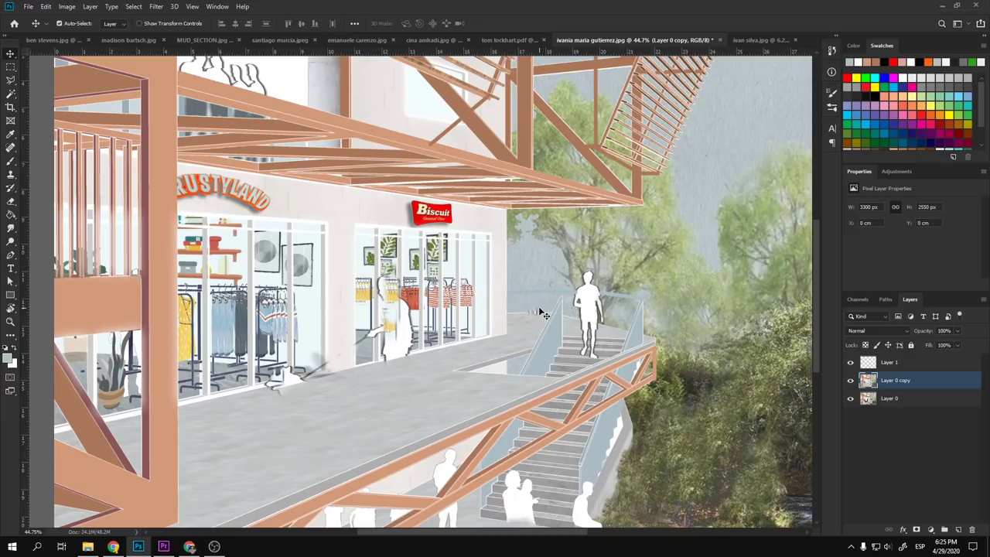
{"action": "scroll", "coordinate": [543, 314], "scroll_direction": "down", "scroll_amount": 1}
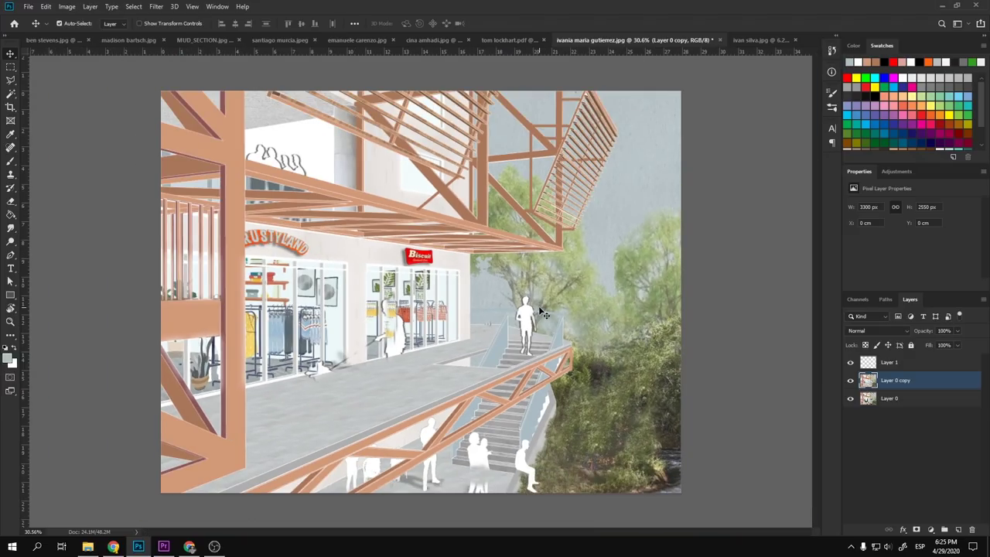
{"action": "scroll", "coordinate": [544, 314], "scroll_direction": "up", "scroll_amount": 1}
{"action": "scroll", "coordinate": [508, 258], "scroll_direction": "up", "scroll_amount": 1}
{"action": "scroll", "coordinate": [512, 274], "scroll_direction": "down", "scroll_amount": 1}
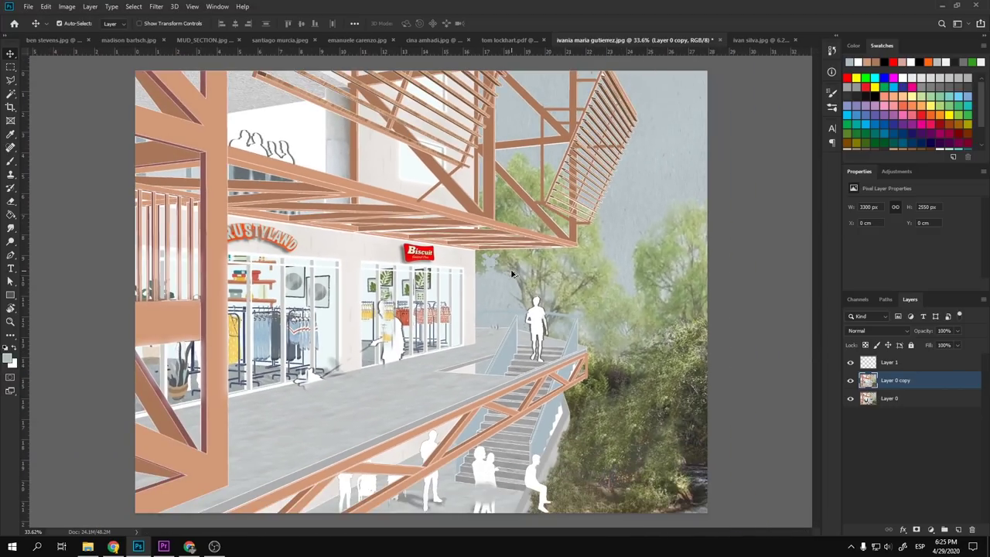
{"action": "scroll", "coordinate": [433, 293], "scroll_direction": "up", "scroll_amount": 1}
{"action": "scroll", "coordinate": [417, 295], "scroll_direction": "up", "scroll_amount": 2}
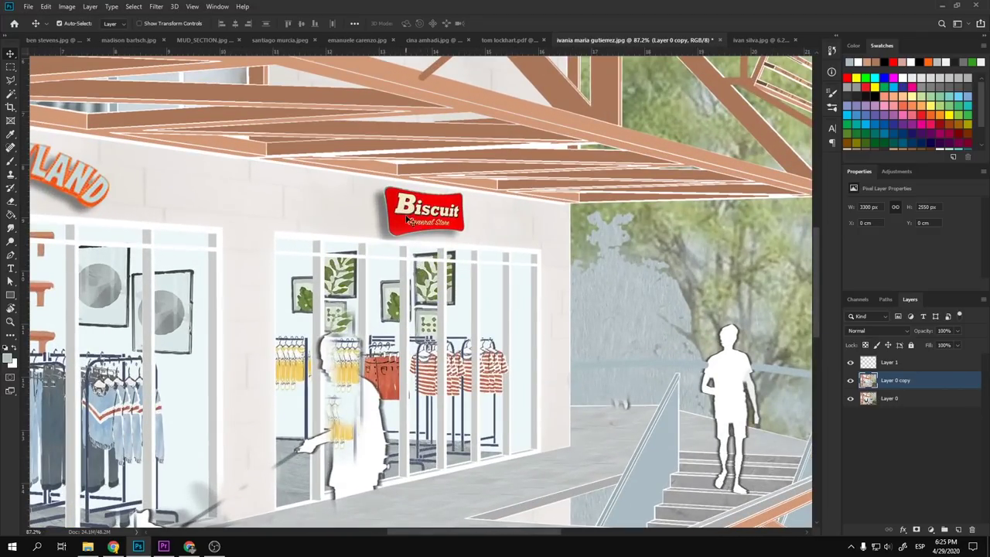
{"action": "left_click_drag", "start_coordinate": [356, 248], "coordinate": [649, 272]}
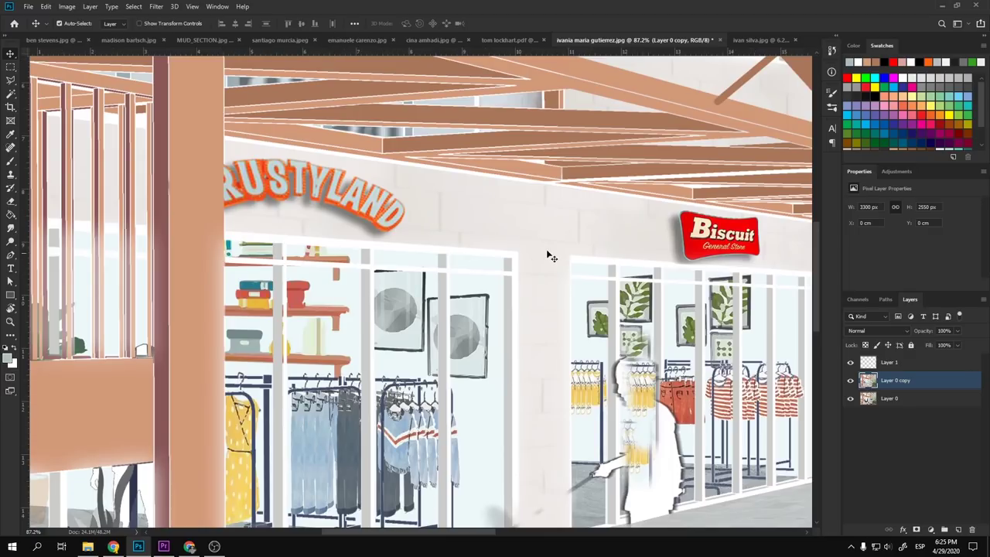
{"action": "scroll", "coordinate": [571, 264], "scroll_direction": "down", "scroll_amount": 3}
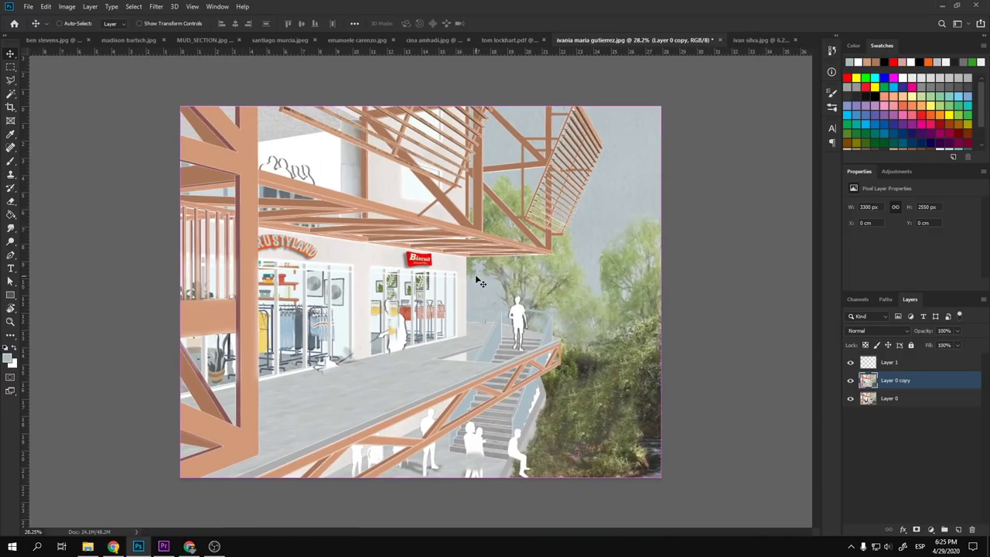
{"action": "key", "text": "ctrl+Tab"}
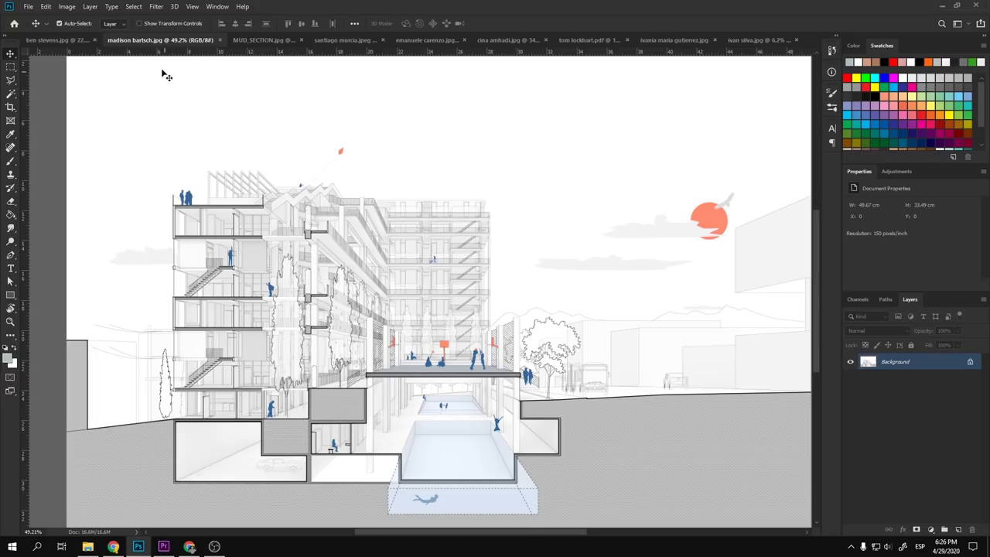
{"action": "scroll", "coordinate": [279, 219], "scroll_direction": "down", "scroll_amount": 2}
{"action": "scroll", "coordinate": [519, 266], "scroll_direction": "up", "scroll_amount": 2}
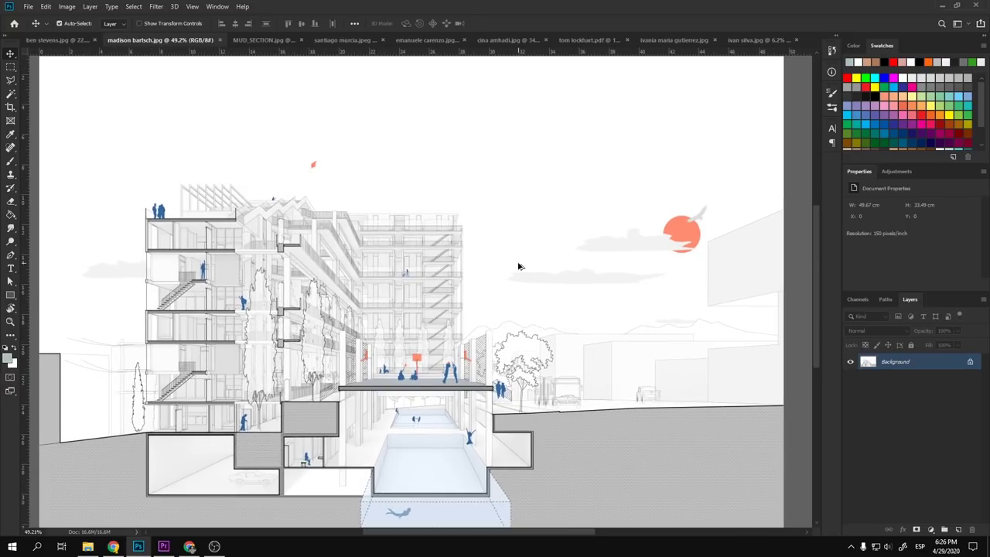
{"action": "key", "text": "c"}
{"action": "scroll", "coordinate": [494, 268], "scroll_direction": "down", "scroll_amount": 2}
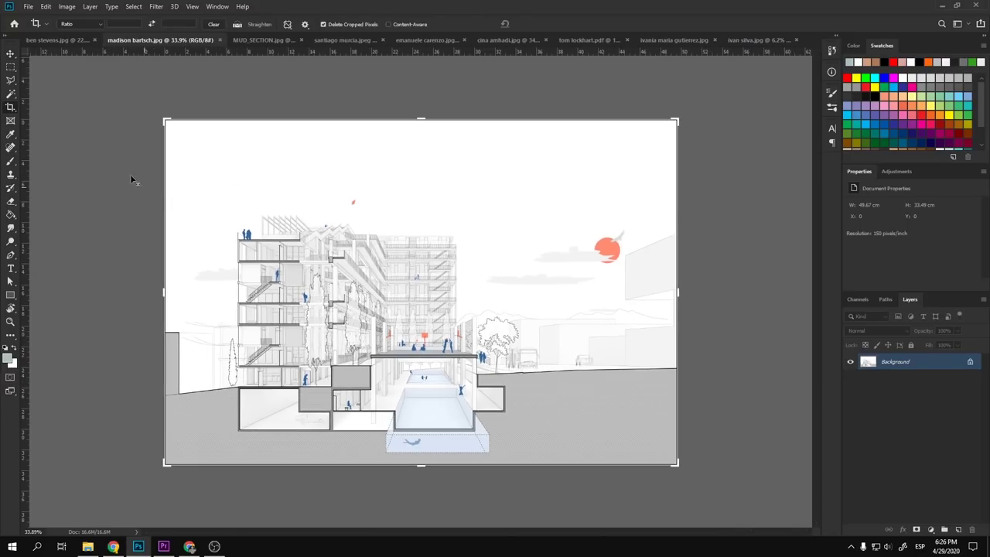
{"action": "key", "text": "v"}
{"action": "scroll", "coordinate": [287, 317], "scroll_direction": "up", "scroll_amount": 5}
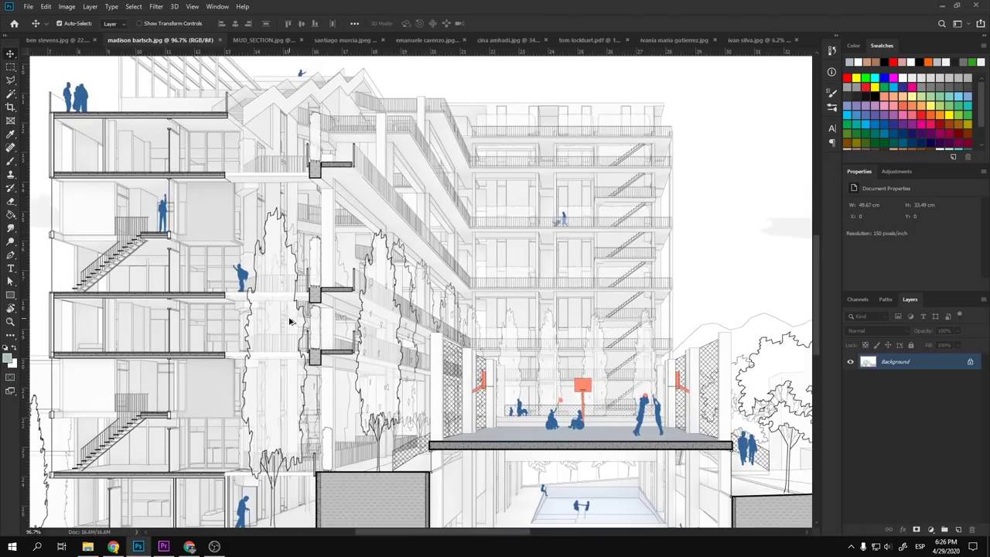
{"action": "scroll", "coordinate": [309, 325], "scroll_direction": "down", "scroll_amount": 2}
{"action": "scroll", "coordinate": [499, 421], "scroll_direction": "up", "scroll_amount": 5}
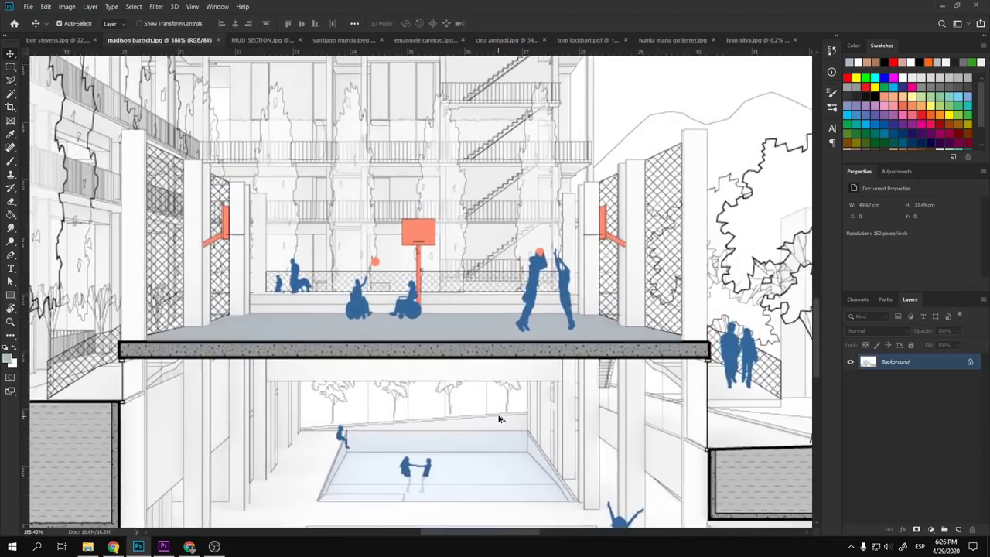
{"action": "left_click_drag", "start_coordinate": [513, 409], "coordinate": [408, 405]}
{"action": "left_click_drag", "start_coordinate": [371, 259], "coordinate": [465, 446]}
{"action": "scroll", "coordinate": [465, 446], "scroll_direction": "up", "scroll_amount": 1}
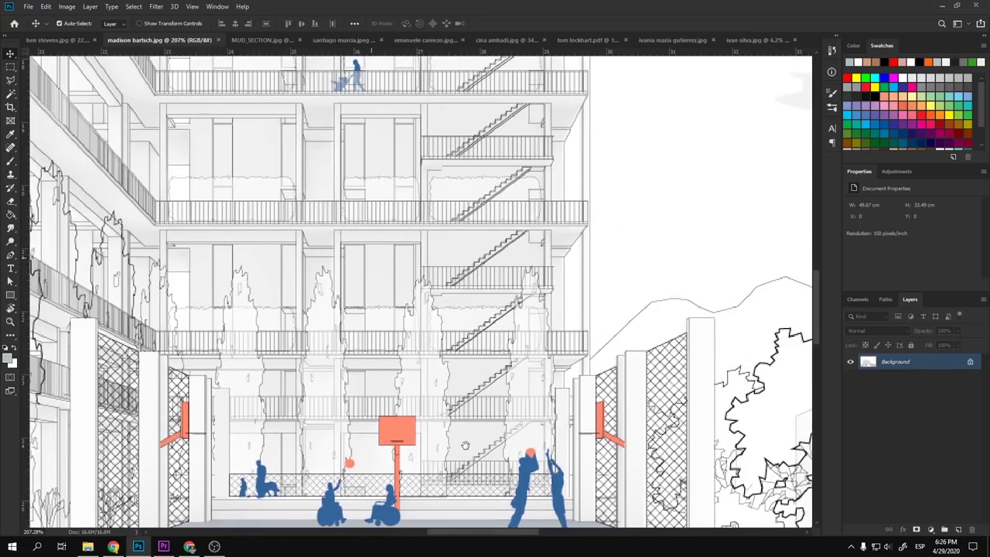
{"action": "left_click_drag", "start_coordinate": [255, 46], "coordinate": [519, 427]}
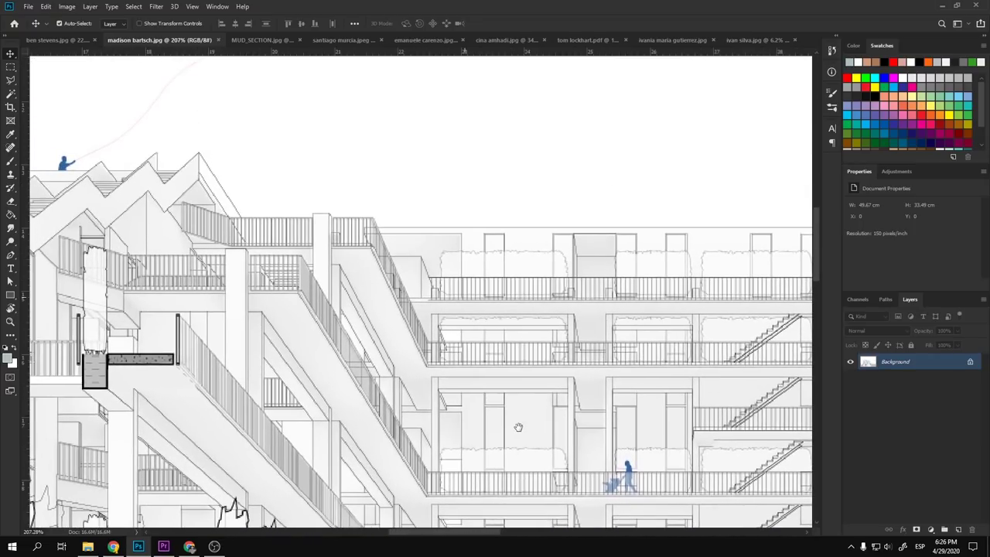
{"action": "scroll", "coordinate": [268, 292], "scroll_direction": "up", "scroll_amount": 2}
{"action": "left_click_drag", "start_coordinate": [267, 291], "coordinate": [574, 265]}
{"action": "scroll", "coordinate": [575, 265], "scroll_direction": "down", "scroll_amount": 3}
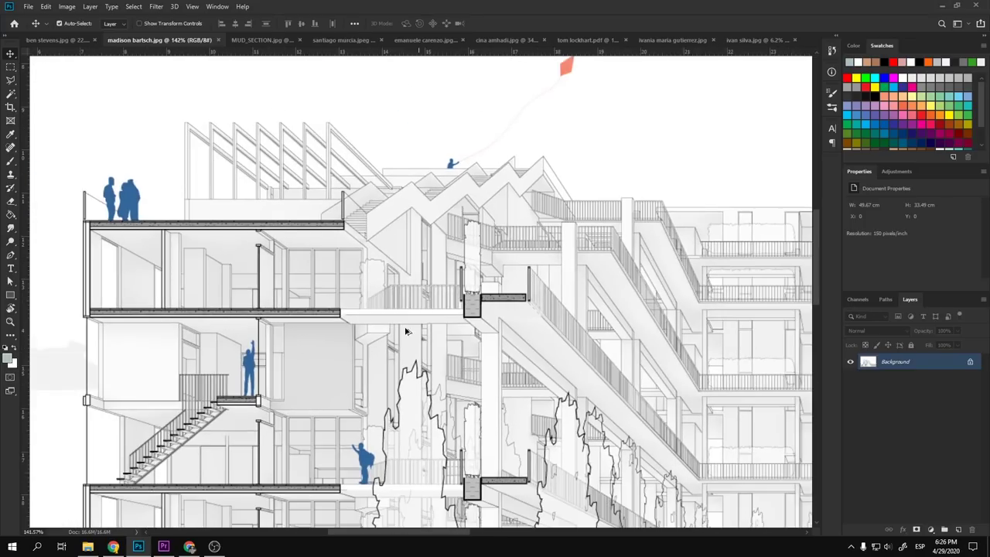
{"action": "scroll", "coordinate": [405, 331], "scroll_direction": "up", "scroll_amount": 1}
{"action": "left_click_drag", "start_coordinate": [405, 331], "coordinate": [406, 246]}
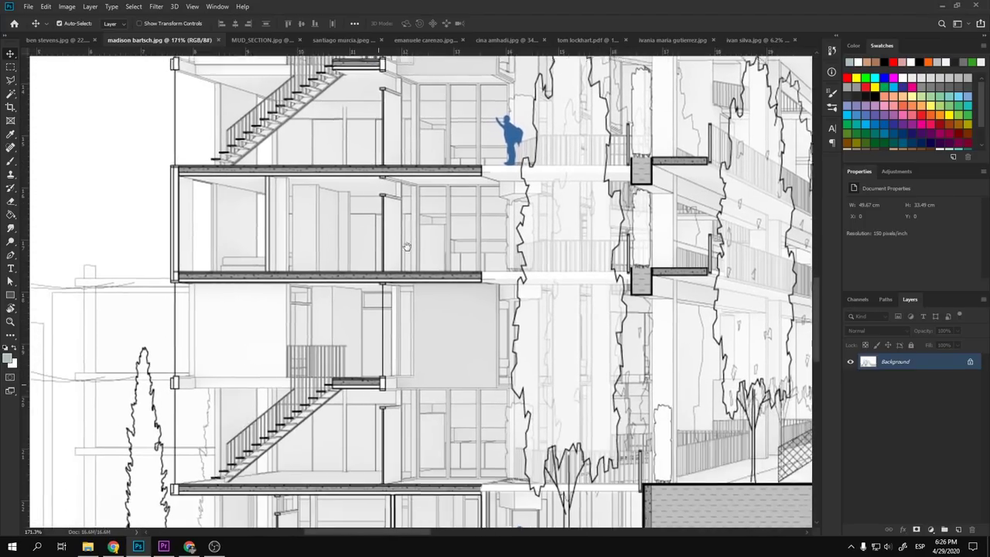
{"action": "scroll", "coordinate": [406, 246], "scroll_direction": "down", "scroll_amount": 6}
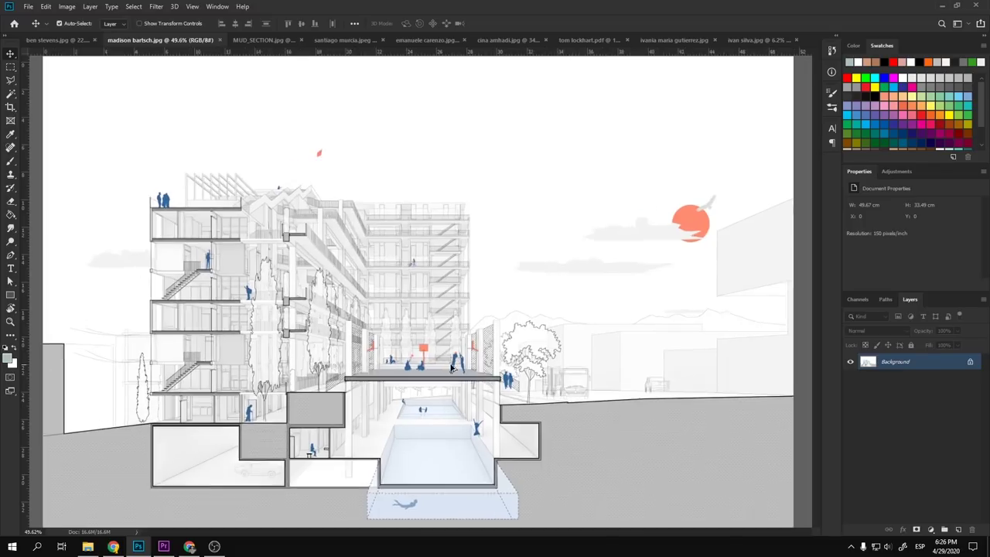
{"action": "scroll", "coordinate": [453, 369], "scroll_direction": "up", "scroll_amount": 2}
{"action": "scroll", "coordinate": [454, 368], "scroll_direction": "down", "scroll_amount": 2}
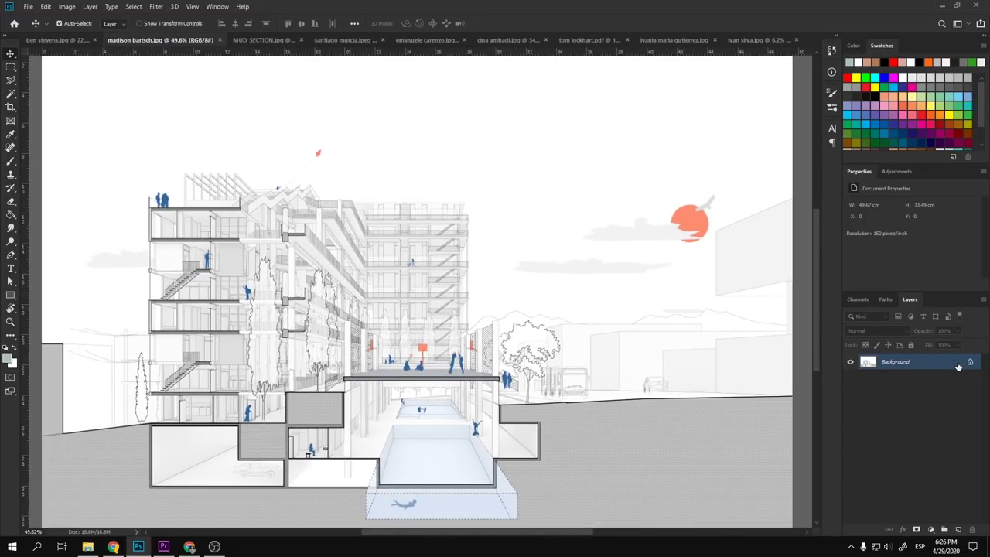
- Duplicate the Background to Layer 1, add Layer 2, and paint a 100% blue swatch circle
{"action": "key", "text": "ctrl+j"}
{"action": "left_click", "coordinate": [957, 530]}
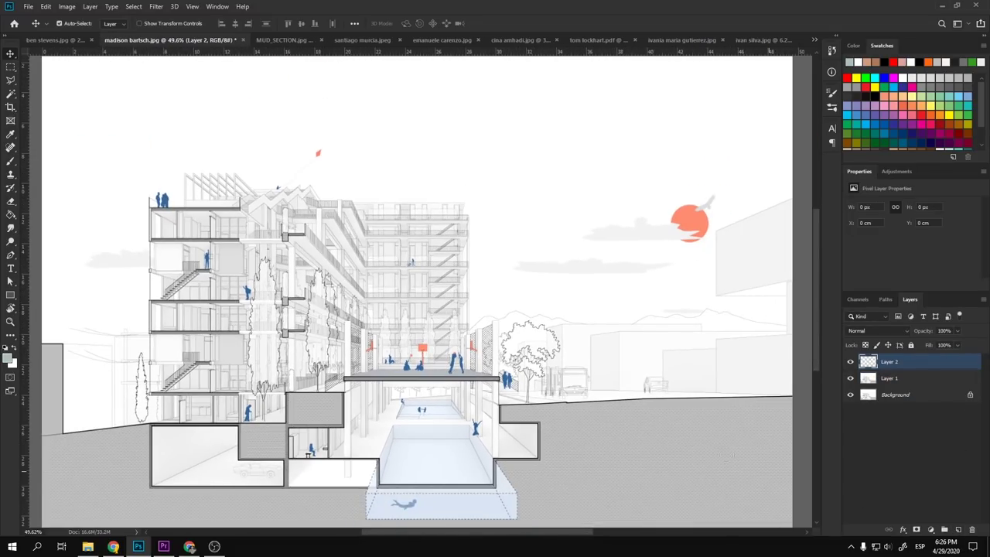
{"action": "key", "text": "b"}
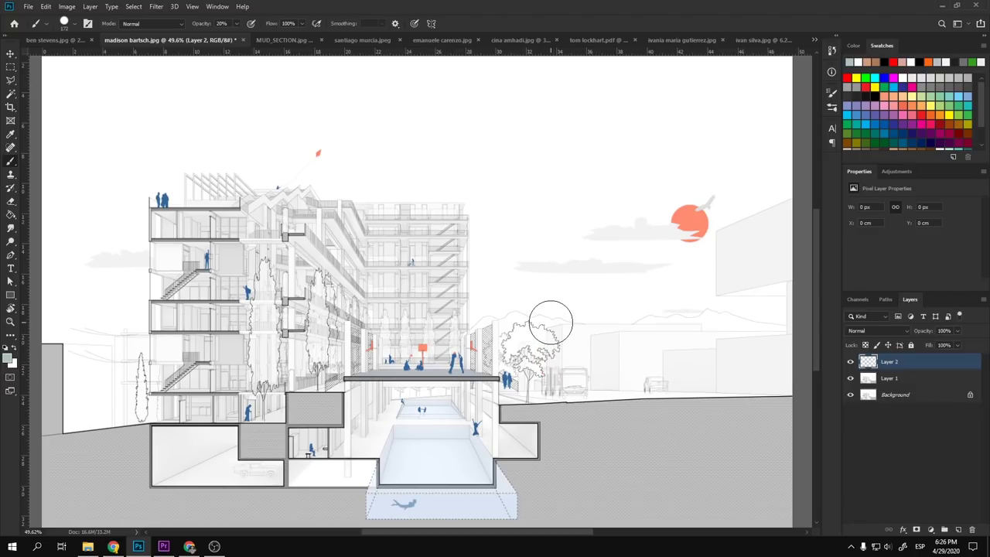
{"action": "key", "text": "0"}
{"action": "left_click", "coordinate": [411, 363], "text": "alt"}
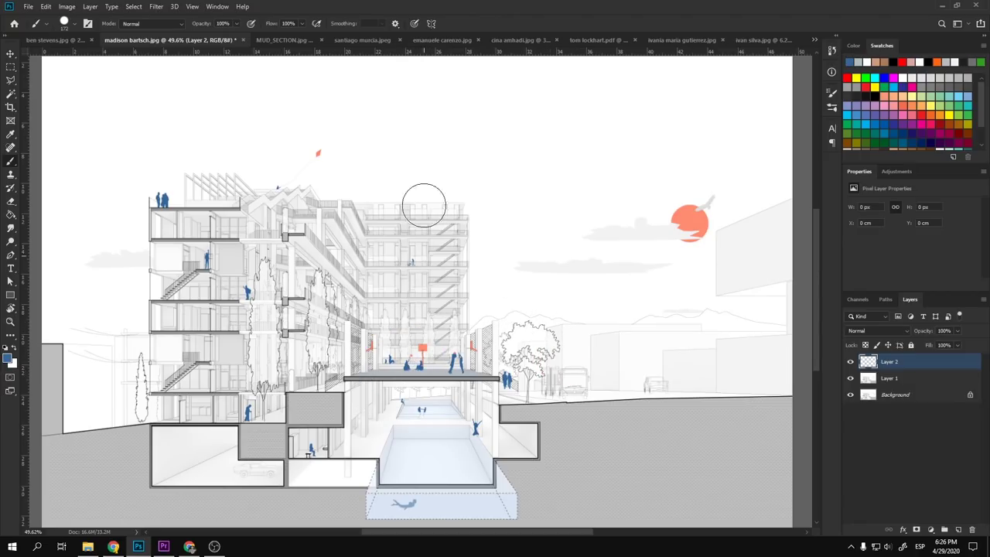
{"action": "left_click", "coordinate": [438, 141]}
- Paint salmon, white and cloud-grey swatch circles in a row beside the blue one
{"action": "scroll", "coordinate": [320, 157], "scroll_direction": "up", "scroll_amount": 3}
{"action": "scroll", "coordinate": [301, 147], "scroll_direction": "up", "scroll_amount": 1}
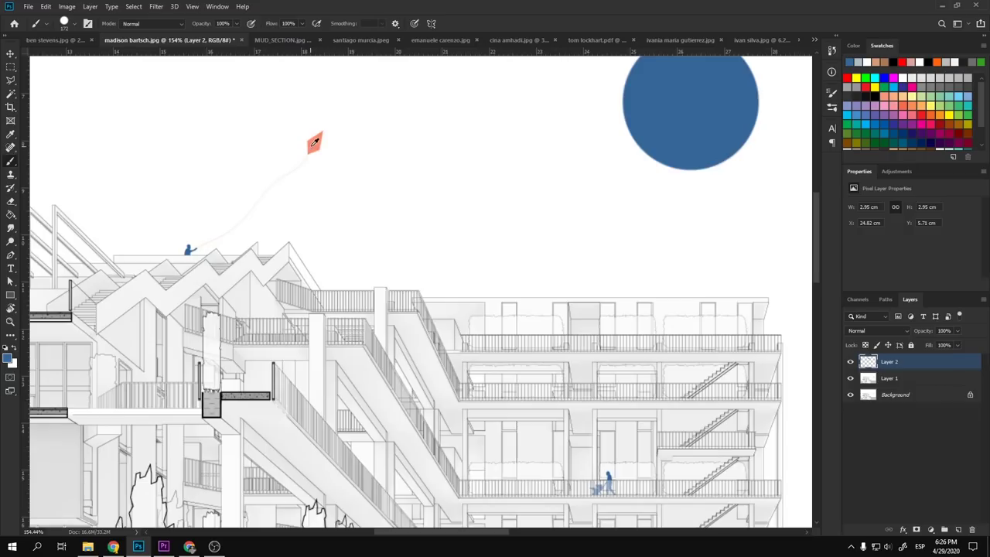
{"action": "left_click", "coordinate": [314, 144], "text": "alt"}
{"action": "scroll", "coordinate": [317, 155], "scroll_direction": "down", "scroll_amount": 3}
{"action": "scroll", "coordinate": [323, 166], "scroll_direction": "down", "scroll_amount": 2}
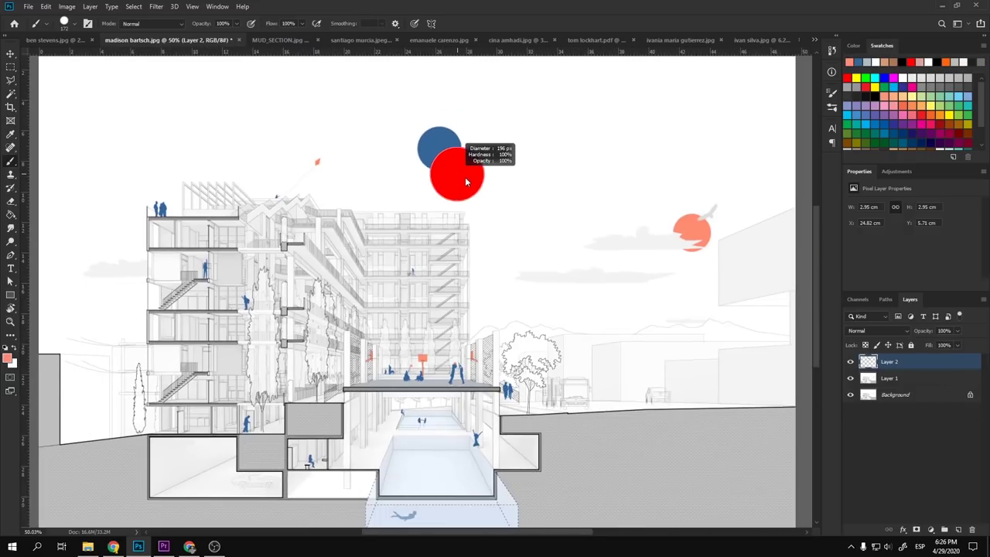
{"action": "left_click", "coordinate": [473, 149]}
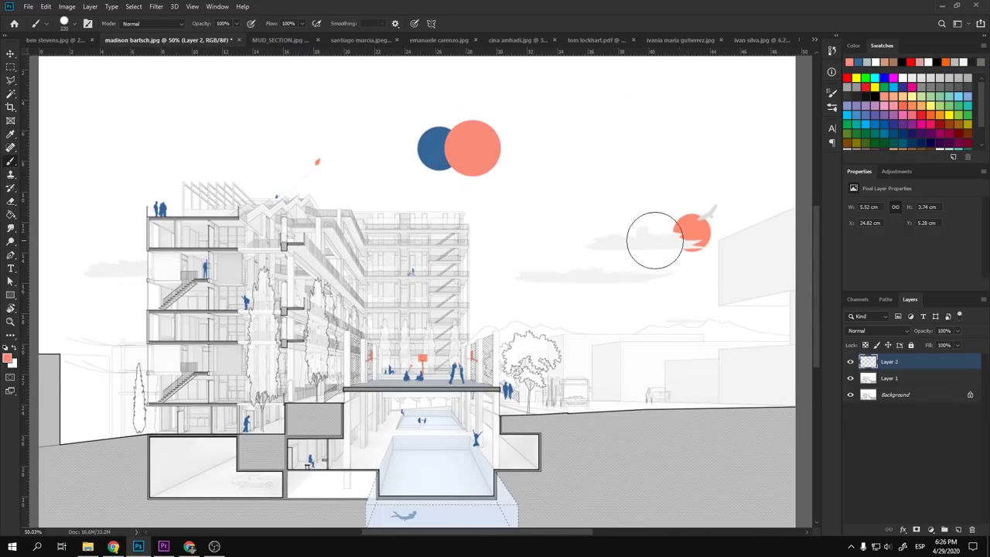
{"action": "scroll", "coordinate": [481, 375], "scroll_direction": "up", "scroll_amount": 2}
{"action": "key", "text": "x"}
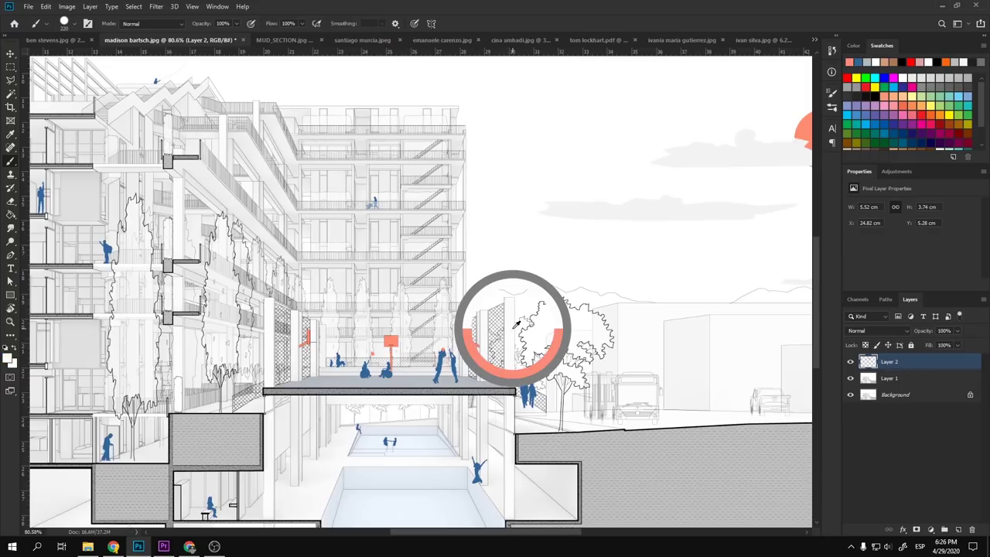
{"action": "scroll", "coordinate": [471, 360], "scroll_direction": "down", "scroll_amount": 2}
{"action": "left_click", "coordinate": [503, 166]}
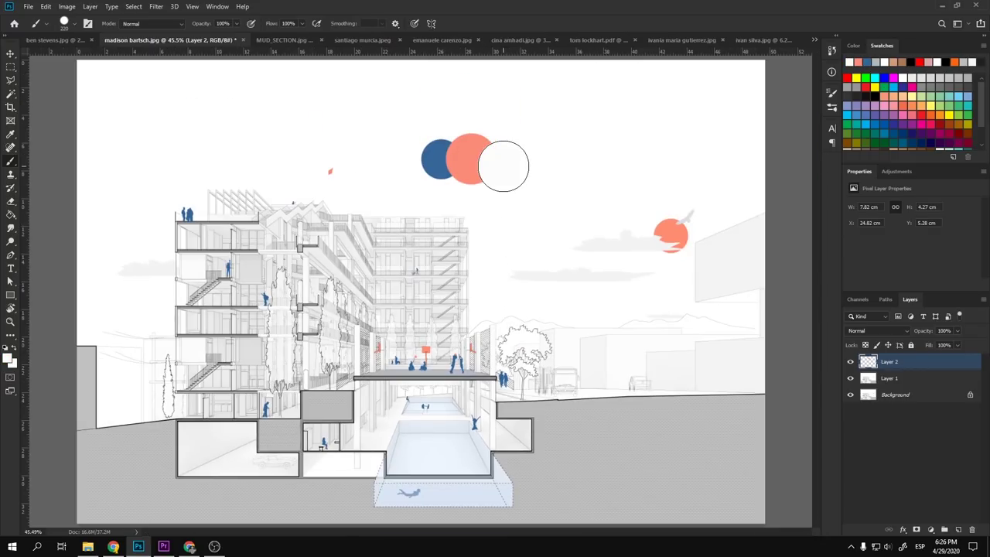
{"action": "left_click", "coordinate": [532, 272], "text": "alt"}
{"action": "left_click", "coordinate": [517, 166]}
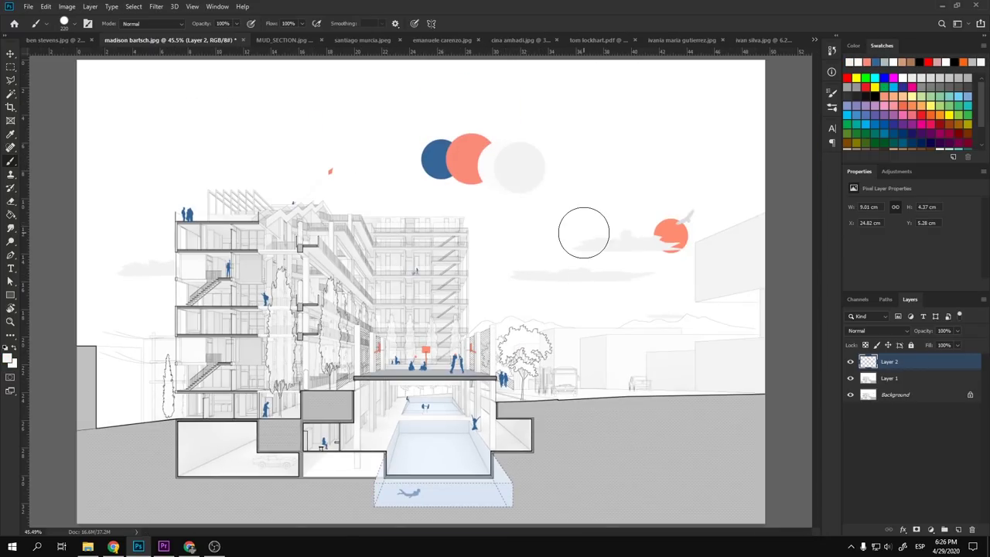
- Hide Layer 2 and its swatch circles
{"action": "scroll", "coordinate": [430, 141], "scroll_direction": "up", "scroll_amount": 3}
{"action": "scroll", "coordinate": [539, 160], "scroll_direction": "up", "scroll_amount": 2}
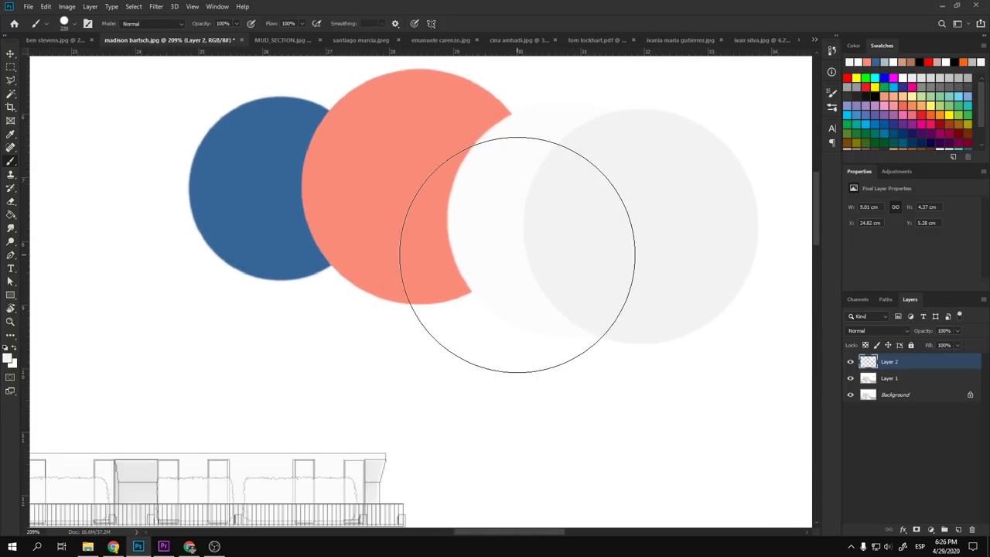
{"action": "scroll", "coordinate": [521, 250], "scroll_direction": "down", "scroll_amount": 3}
{"action": "scroll", "coordinate": [521, 250], "scroll_direction": "down", "scroll_amount": 3}
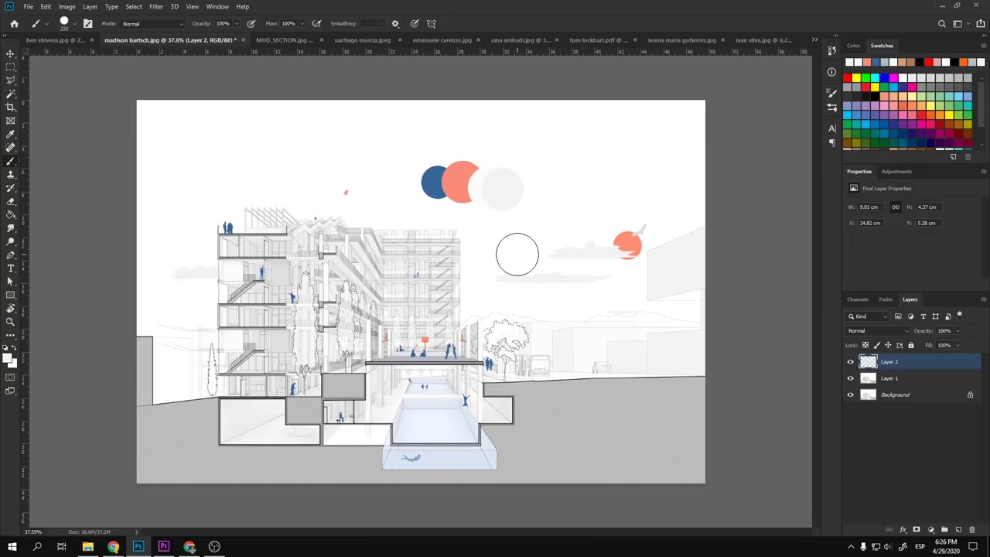
{"action": "left_click", "coordinate": [851, 362]}
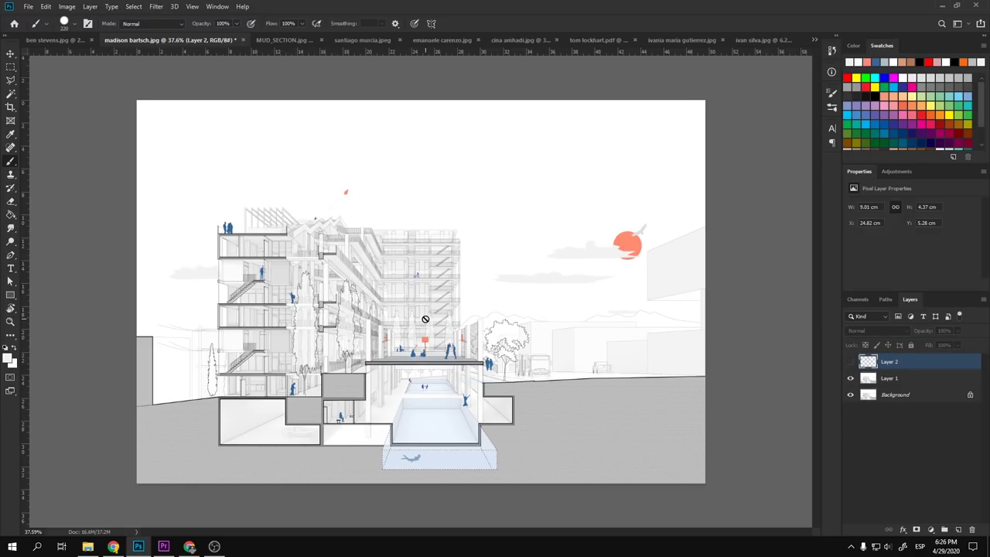
{"action": "key", "text": "v"}
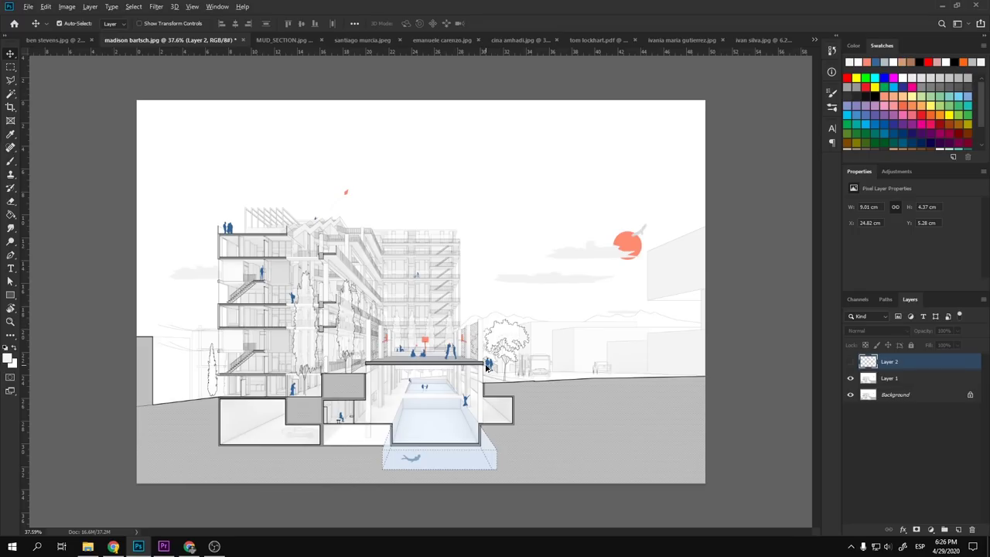
- Add Layer 3, choose red from the Swatches panel and set the brush to 29 px
{"action": "left_click", "coordinate": [951, 530]}
{"action": "key", "text": "b"}
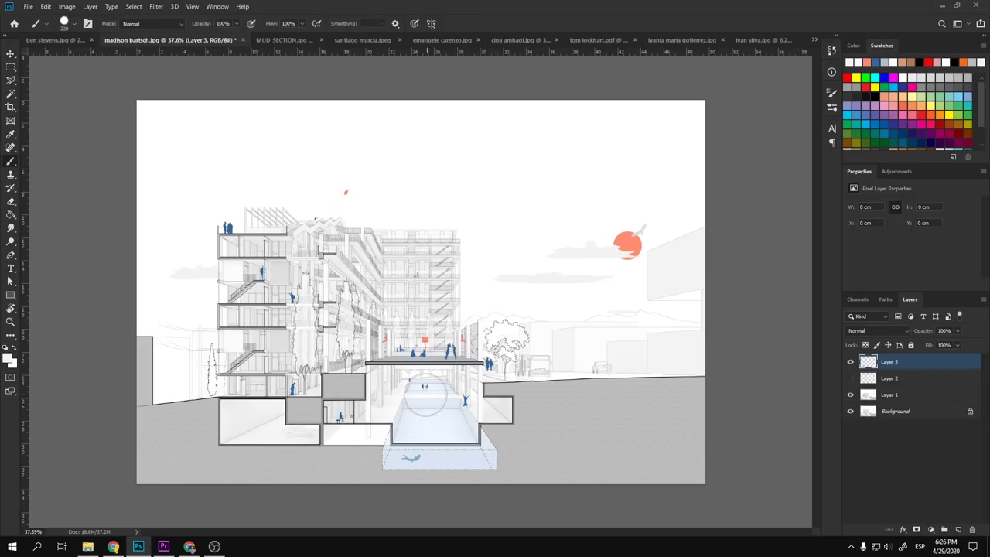
{"action": "left_click", "coordinate": [847, 77]}
{"action": "mouse_move", "coordinate": [454, 245]}
{"action": "left_mouse_down"}
{"action": "mouse_move", "coordinate": [464, 245]}
{"action": "mouse_move", "coordinate": [434, 245]}
{"action": "left_mouse_up"}
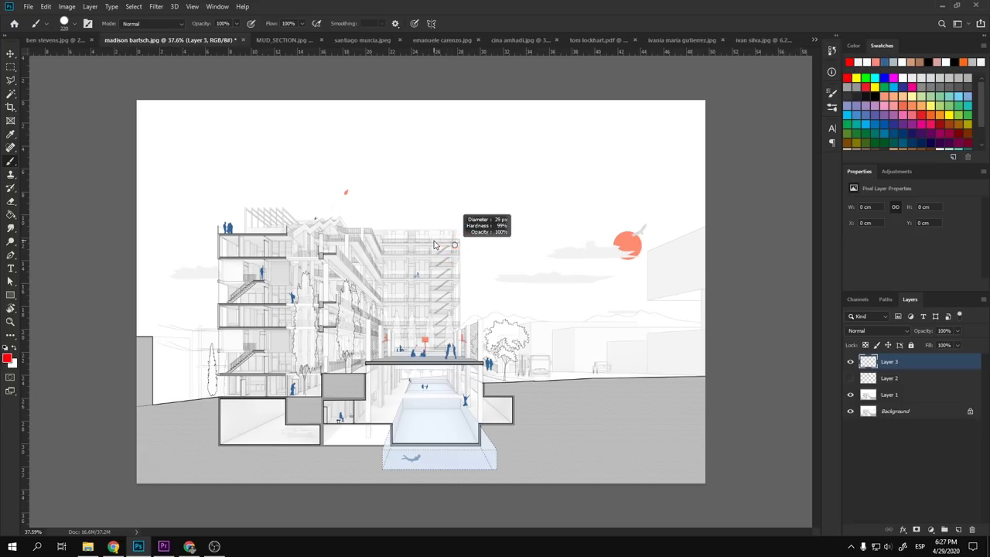
- Draw a red vertical line down the drawing's centre, undo it, and inspect the canvas
{"action": "mouse_move", "coordinate": [440, 100]}
{"action": "left_mouse_down"}
{"action": "mouse_move", "coordinate": [444, 493]}
{"action": "mouse_move", "coordinate": [441, 292]}
{"action": "mouse_move", "coordinate": [455, 96]}
{"action": "left_mouse_up"}
{"action": "key", "text": "ctrl+z"}
{"action": "scroll", "coordinate": [455, 78], "scroll_direction": "up", "scroll_amount": 3}
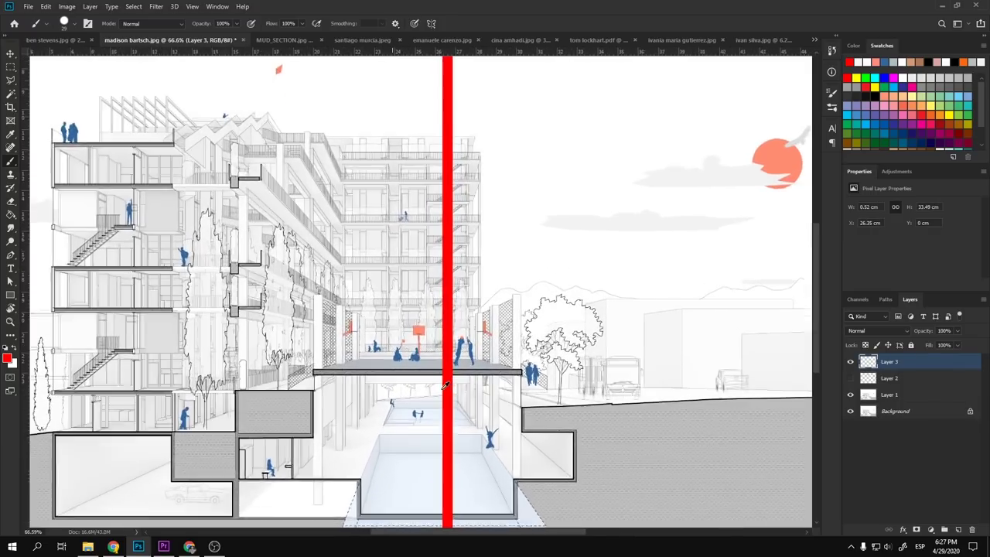
{"action": "scroll", "coordinate": [445, 385], "scroll_direction": "down", "scroll_amount": 5}
{"action": "scroll", "coordinate": [445, 384], "scroll_direction": "up", "scroll_amount": 3}
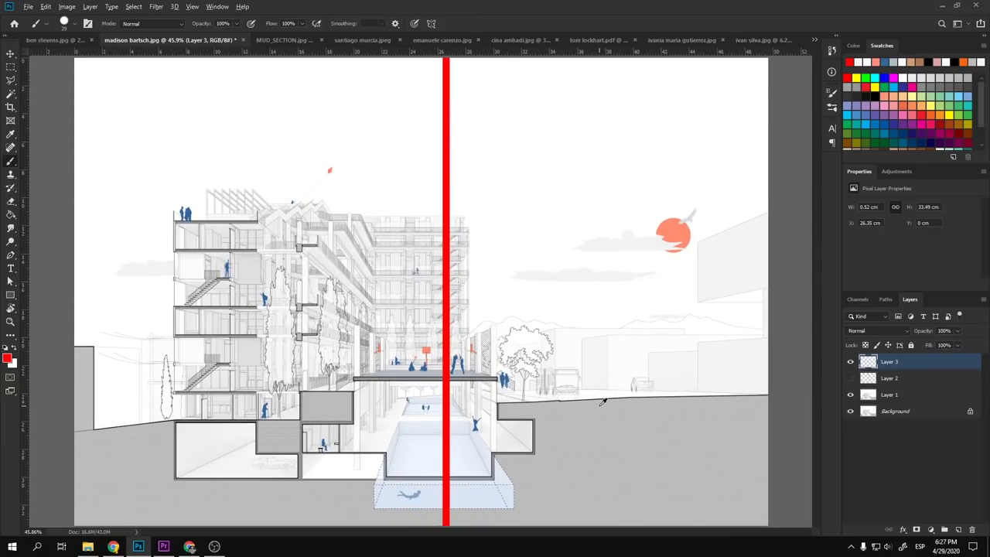
{"action": "scroll", "coordinate": [603, 402], "scroll_direction": "up", "scroll_amount": 2}
{"action": "scroll", "coordinate": [655, 322], "scroll_direction": "up", "scroll_amount": 2}
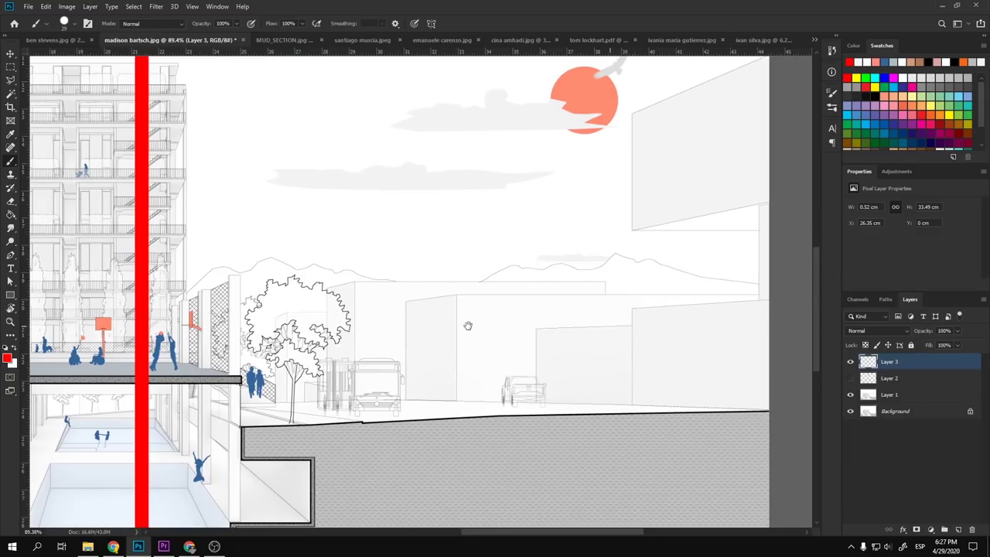
{"action": "scroll", "coordinate": [507, 342], "scroll_direction": "down", "scroll_amount": 3}
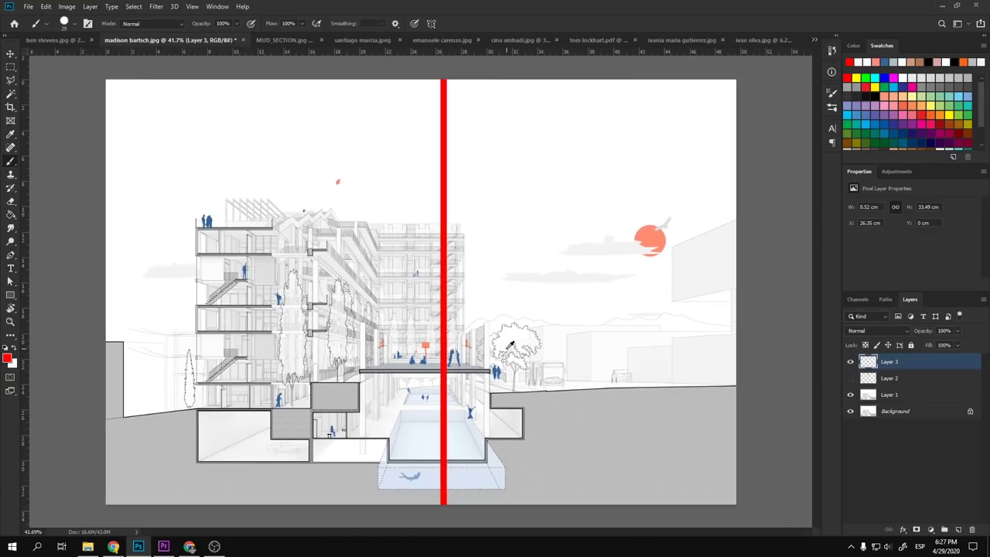
{"action": "scroll", "coordinate": [629, 344], "scroll_direction": "up", "scroll_amount": 4}
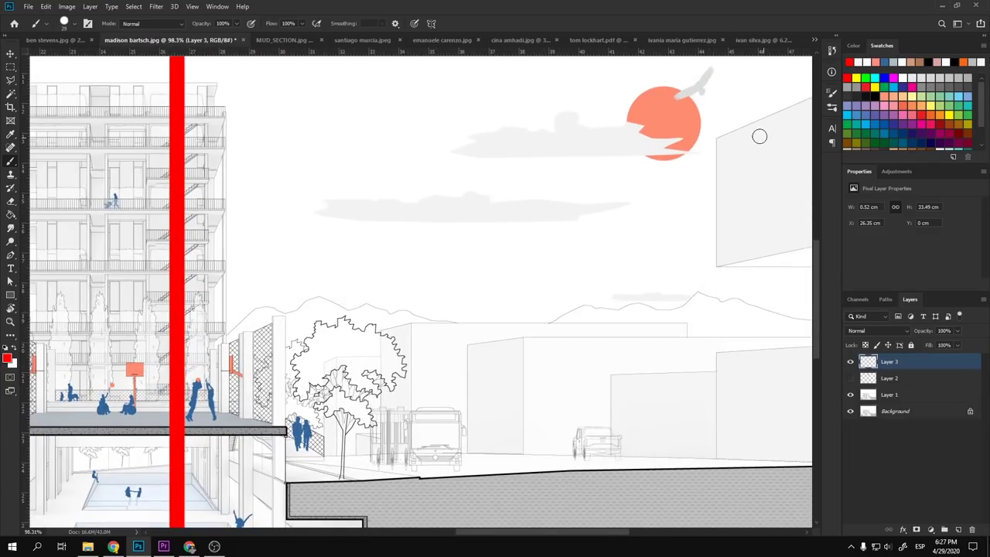
{"action": "scroll", "coordinate": [631, 324], "scroll_direction": "down", "scroll_amount": 4}
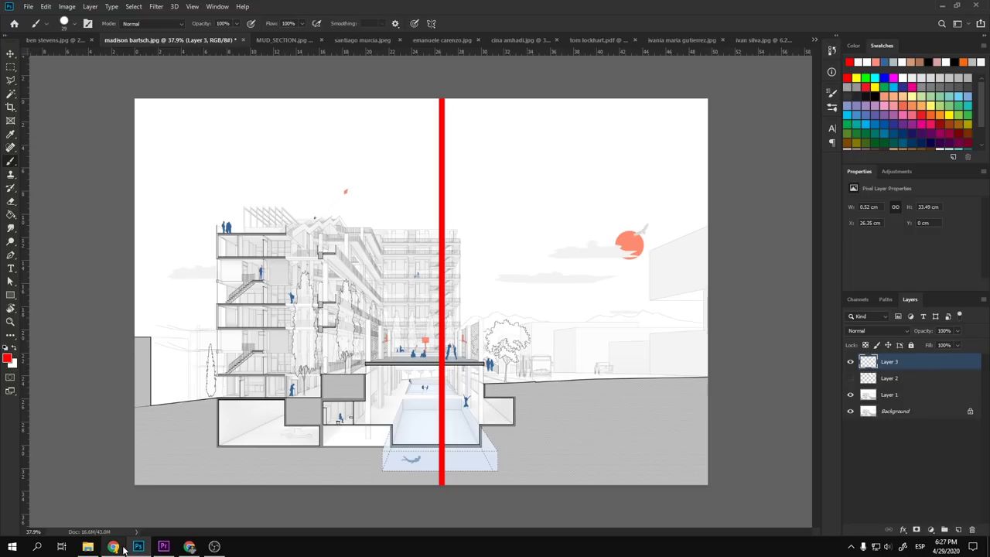
{"action": "mouse_move", "coordinate": [123, 548]}
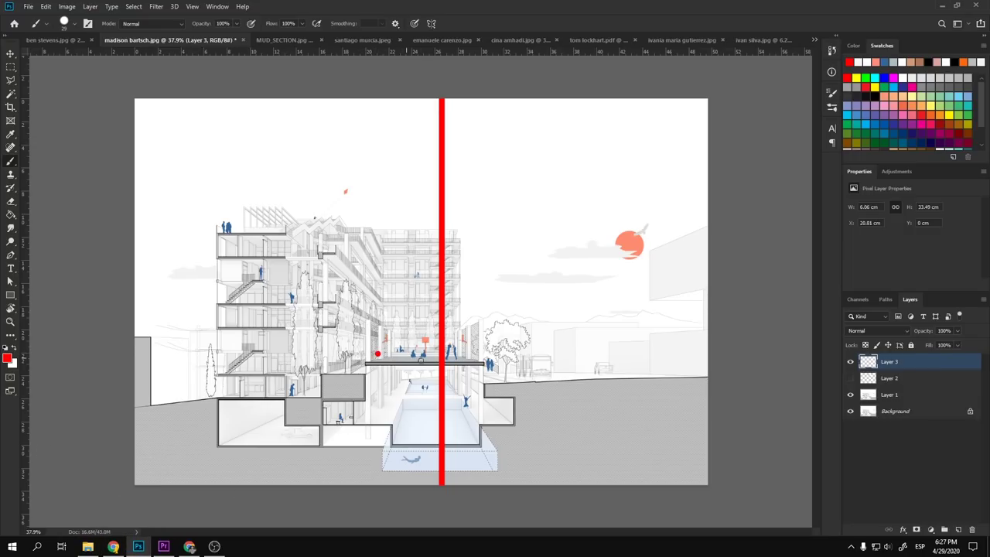
- Stamp red perspective lines on Layer 3 with the 2500 px radial line brush
{"action": "key", "text": "ctrl+z"}
{"action": "right_click", "coordinate": [449, 365]}
{"action": "left_click_drag", "start_coordinate": [760, 263], "coordinate": [752, 481]}
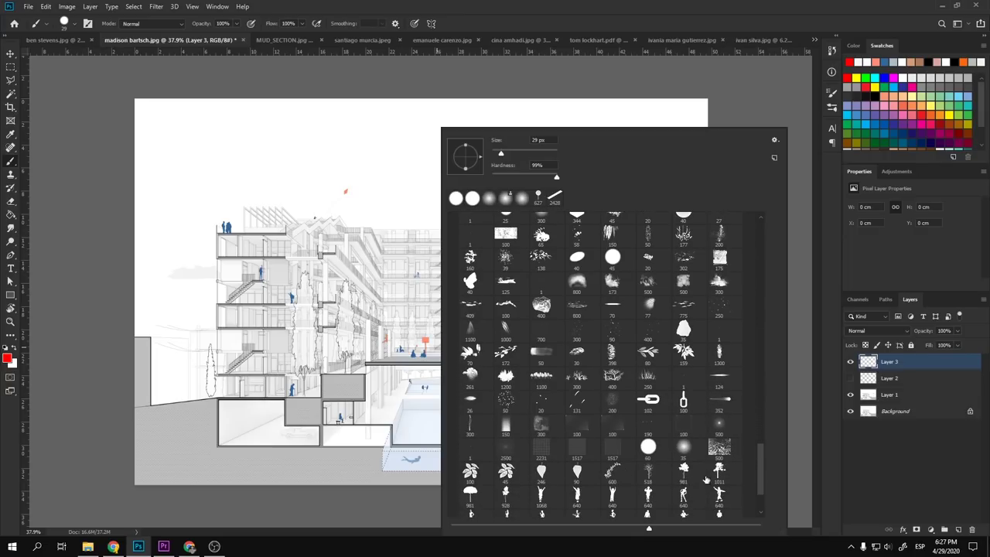
{"action": "left_click", "coordinate": [500, 449]}
{"action": "left_click", "coordinate": [426, 358]}
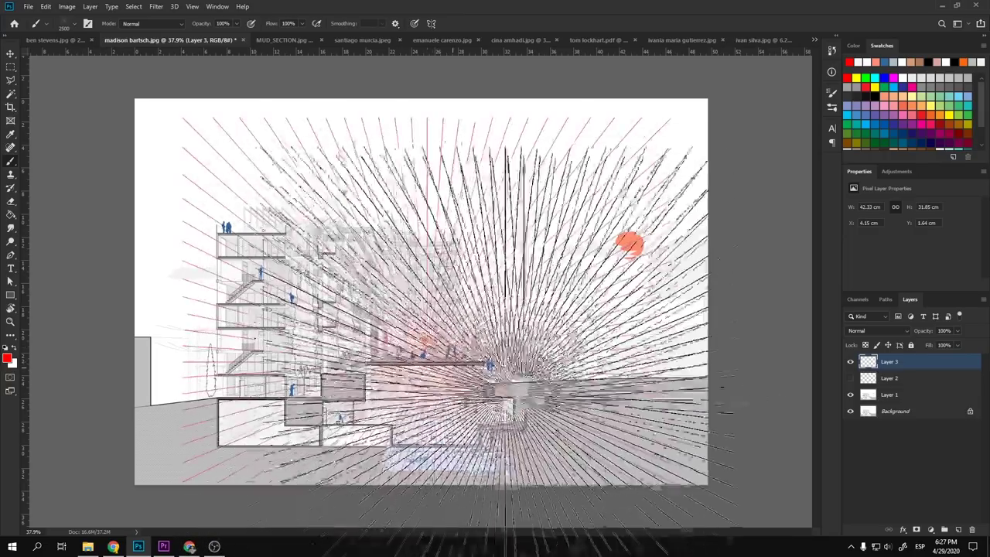
{"action": "left_click", "coordinate": [427, 358]}
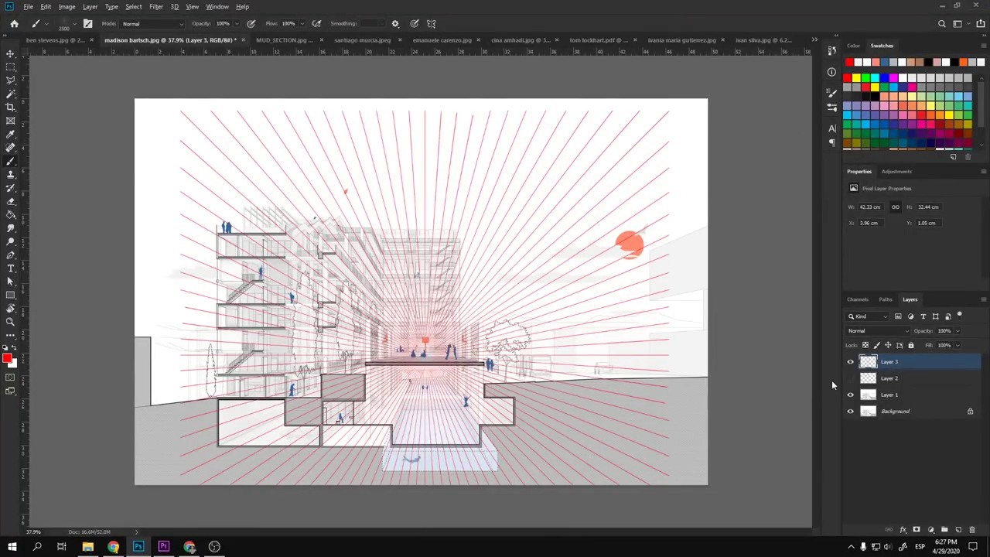
- Fade the perspective lines layer to 19% opacity
{"action": "scroll", "coordinate": [518, 399], "scroll_direction": "up", "scroll_amount": 3}
{"action": "scroll", "coordinate": [518, 399], "scroll_direction": "down", "scroll_amount": 5}
{"action": "scroll", "coordinate": [517, 400], "scroll_direction": "up", "scroll_amount": 2}
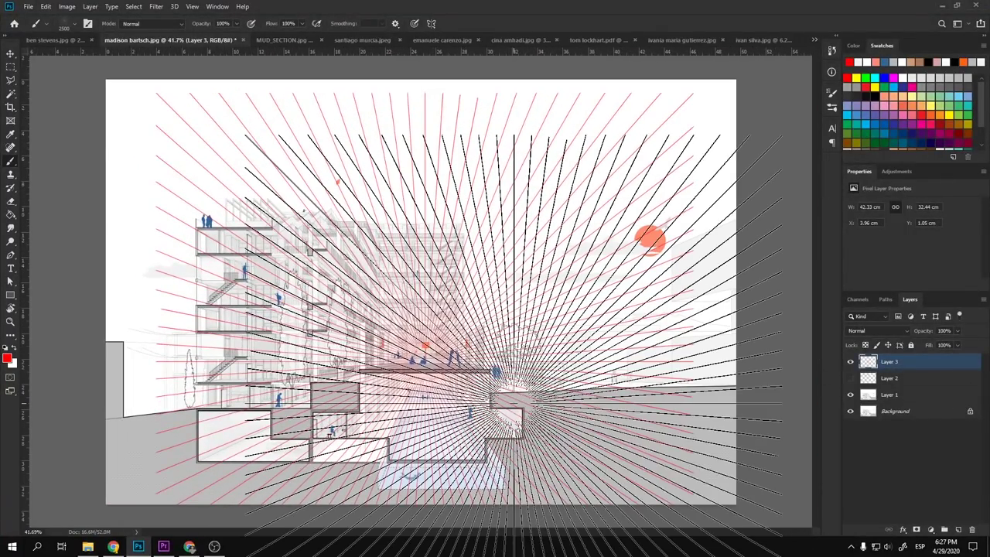
{"action": "left_click_drag", "start_coordinate": [931, 331], "coordinate": [885, 333]}
{"action": "scroll", "coordinate": [559, 357], "scroll_direction": "up", "scroll_amount": 3}
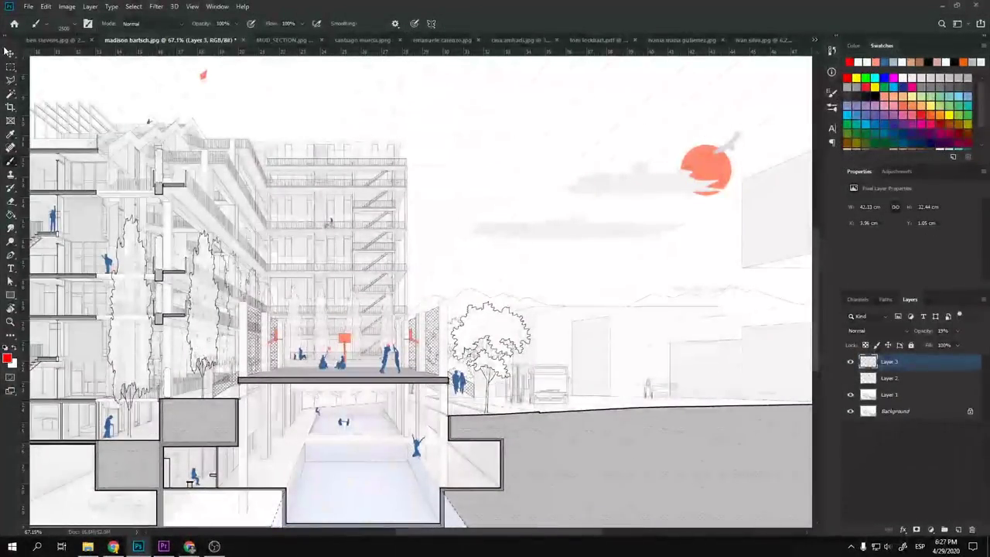
{"action": "left_click", "coordinate": [10, 52]}
{"action": "scroll", "coordinate": [472, 315], "scroll_direction": "down", "scroll_amount": 3}
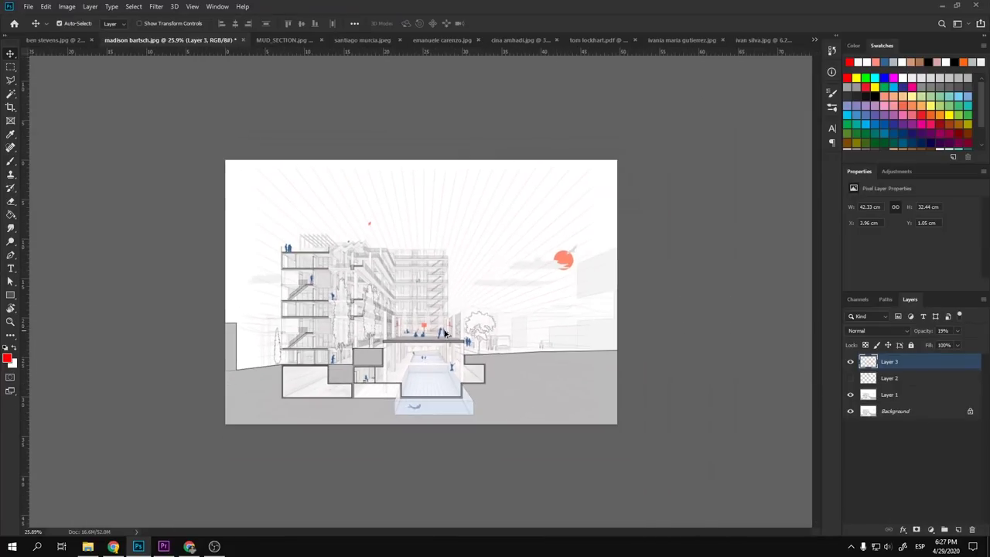
{"action": "scroll", "coordinate": [583, 303], "scroll_direction": "up", "scroll_amount": 3}
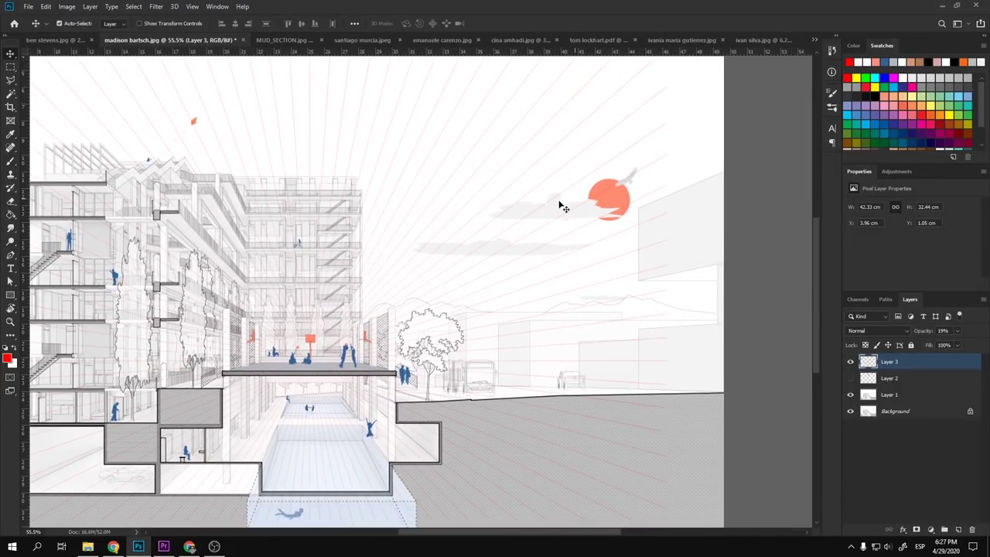
{"action": "scroll", "coordinate": [584, 379], "scroll_direction": "up", "scroll_amount": 4}
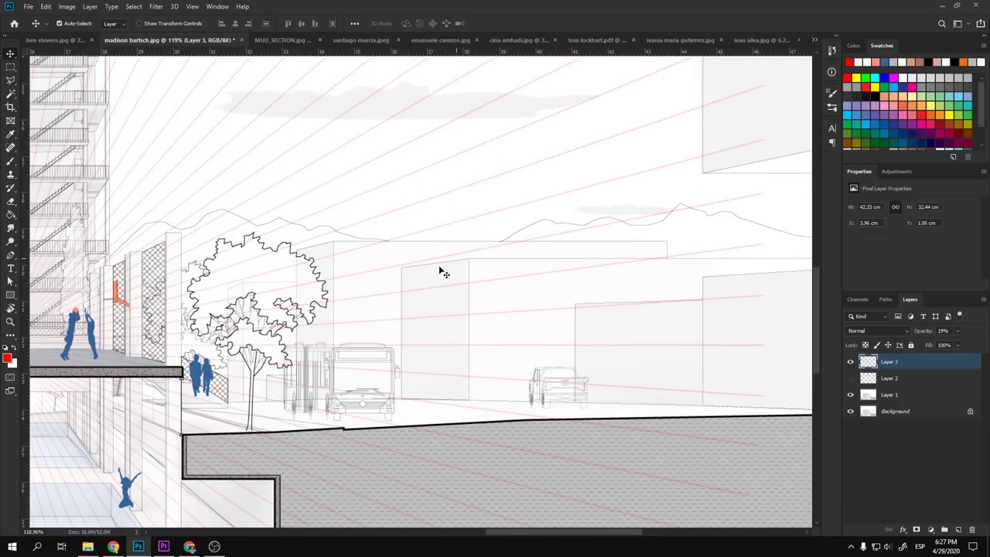
{"action": "scroll", "coordinate": [484, 391], "scroll_direction": "down", "scroll_amount": 4}
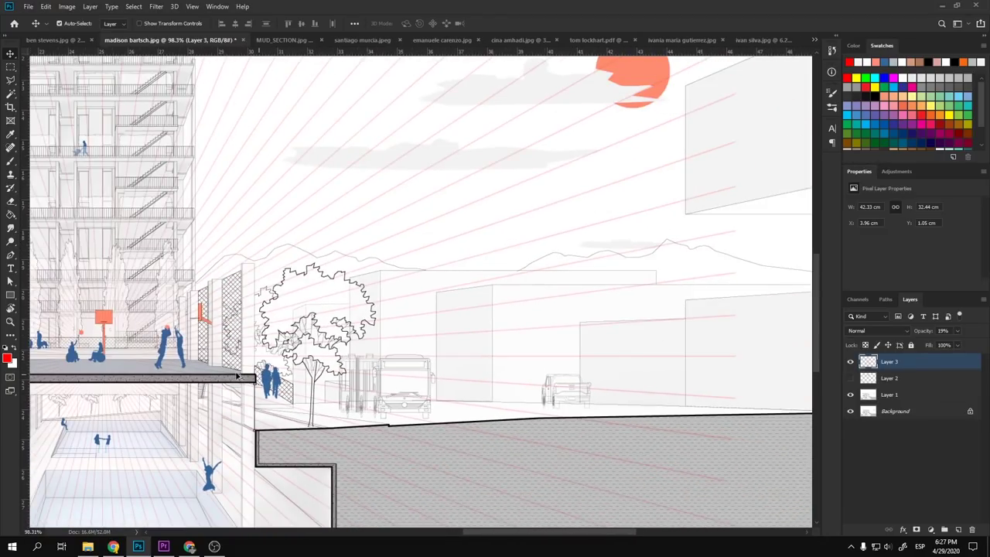
{"action": "scroll", "coordinate": [169, 263], "scroll_direction": "up", "scroll_amount": 2}
{"action": "scroll", "coordinate": [169, 263], "scroll_direction": "up", "scroll_amount": 3}
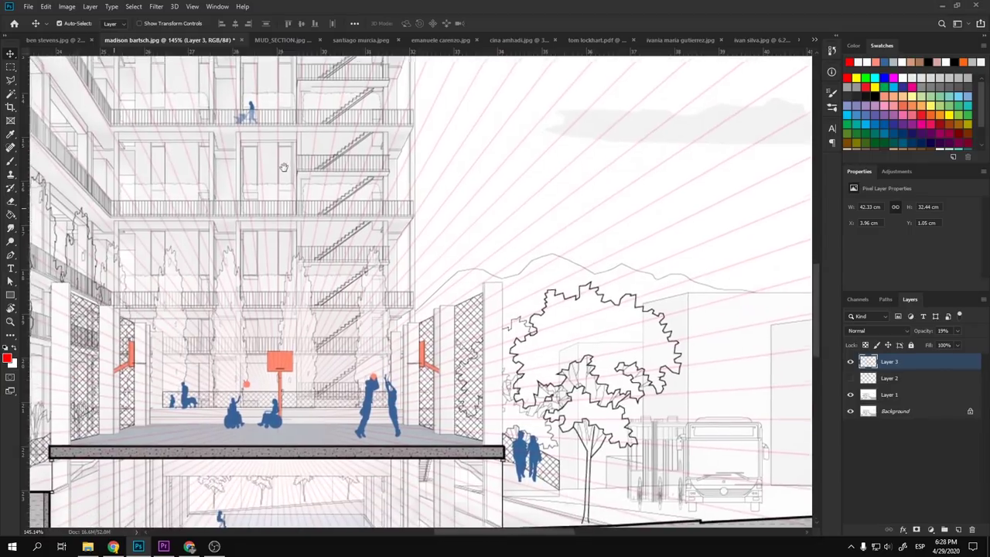
{"action": "scroll", "coordinate": [289, 150], "scroll_direction": "down", "scroll_amount": 2}
{"action": "scroll", "coordinate": [506, 336], "scroll_direction": "down", "scroll_amount": 5}
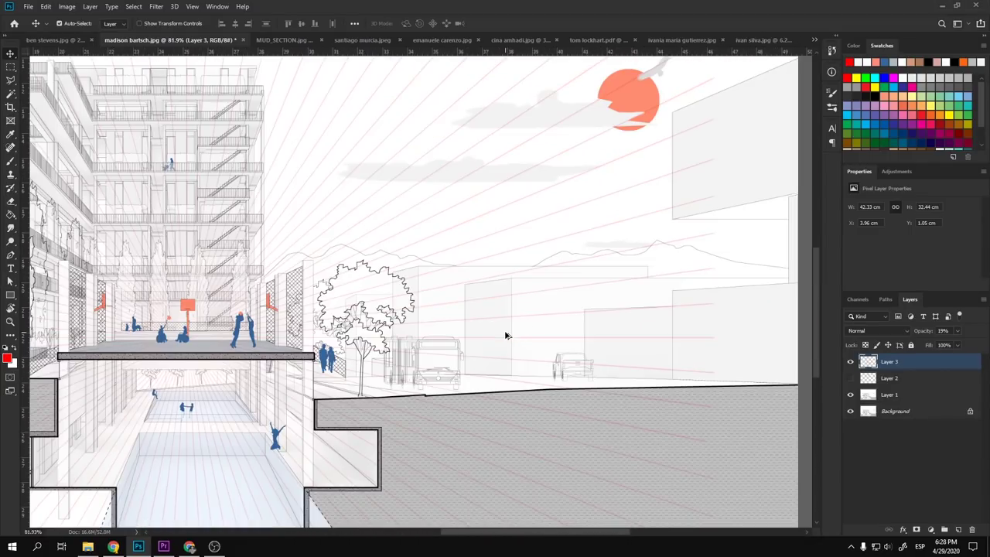
- Free-transform the perspective lines to shift them left, commit, and hide Layer 3
{"action": "key", "text": "ctrl+t"}
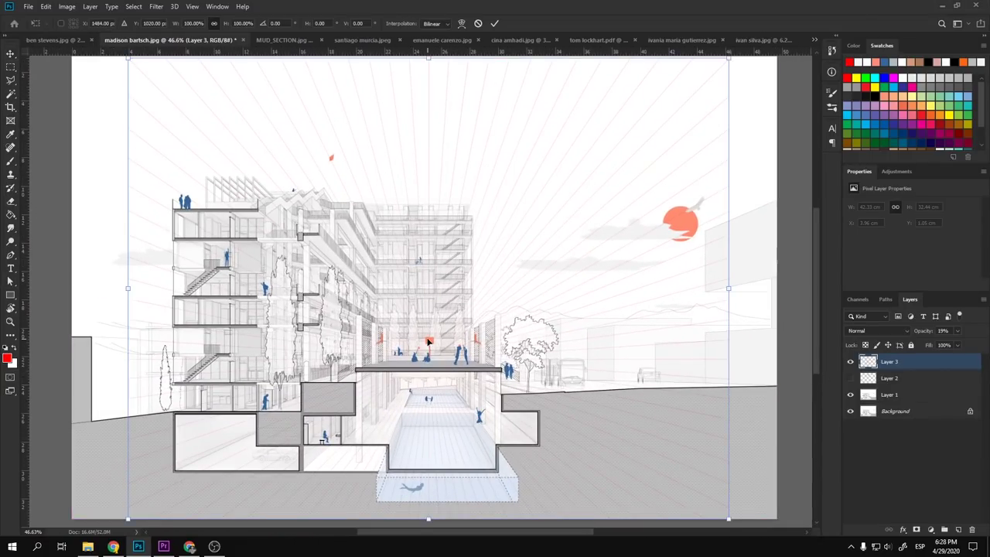
{"action": "left_click_drag", "start_coordinate": [514, 359], "coordinate": [420, 364]}
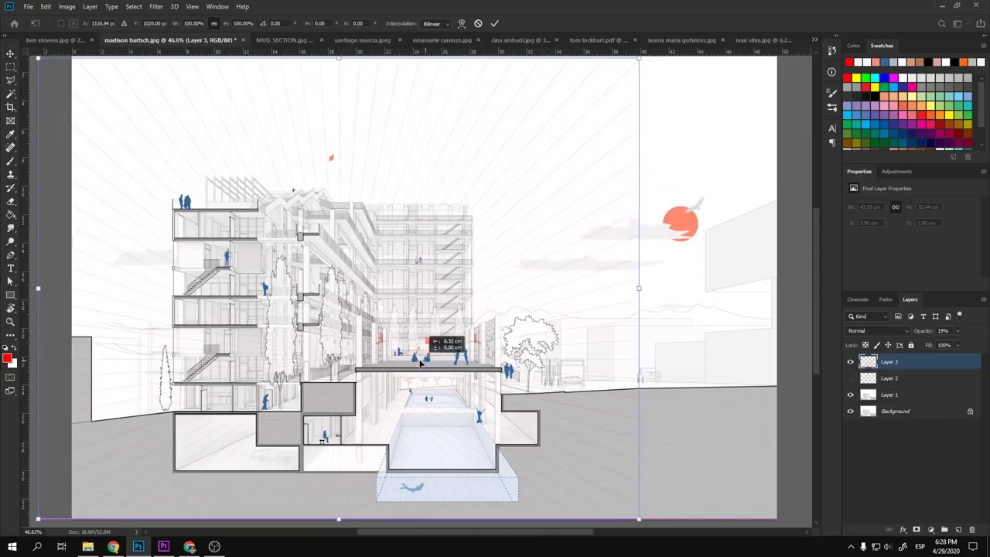
{"action": "key", "text": "Return"}
{"action": "scroll", "coordinate": [489, 360], "scroll_direction": "down", "scroll_amount": 2}
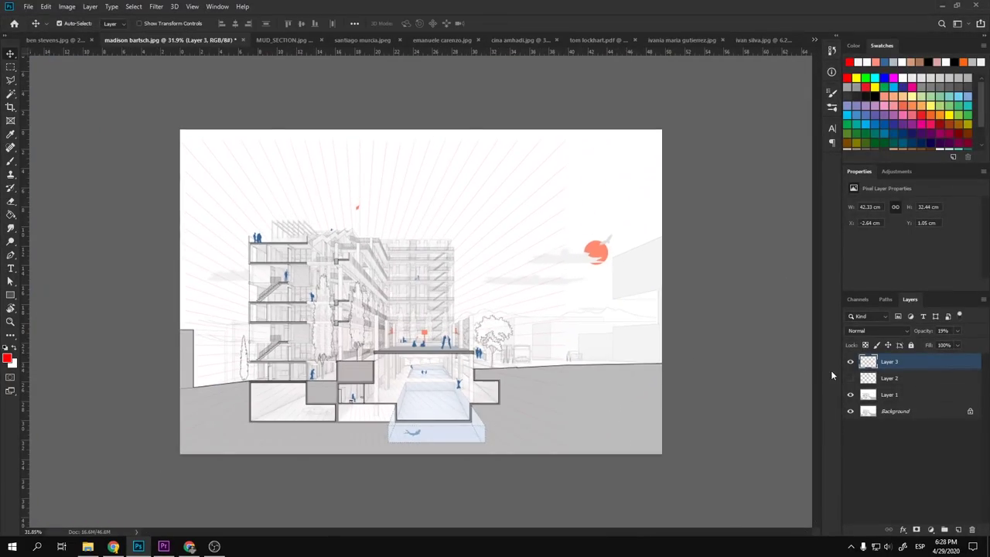
{"action": "left_click", "coordinate": [851, 362]}
- Add a new empty Layer 4 on top and set a small plain round brush
{"action": "key", "text": "b"}
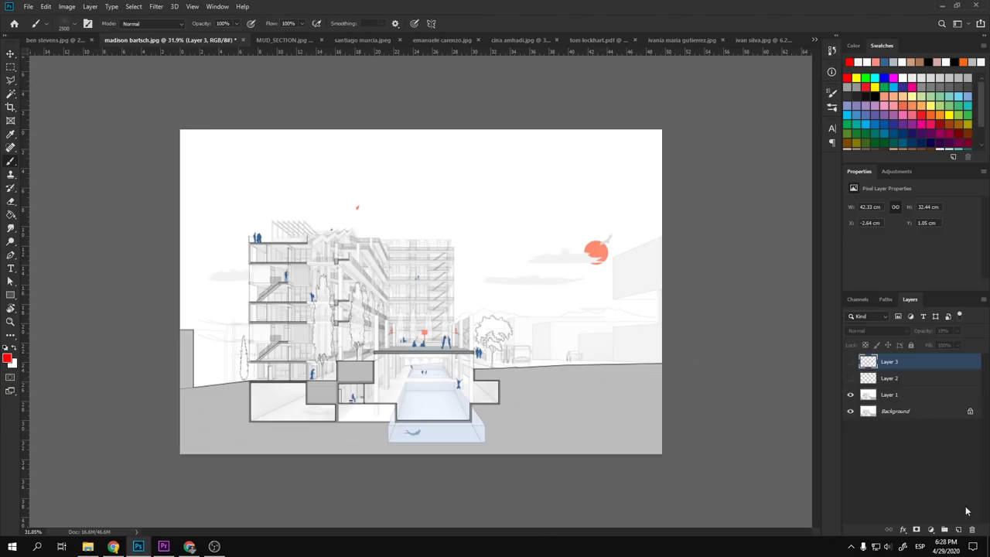
{"action": "left_click", "coordinate": [959, 529]}
{"action": "right_click", "coordinate": [424, 263]}
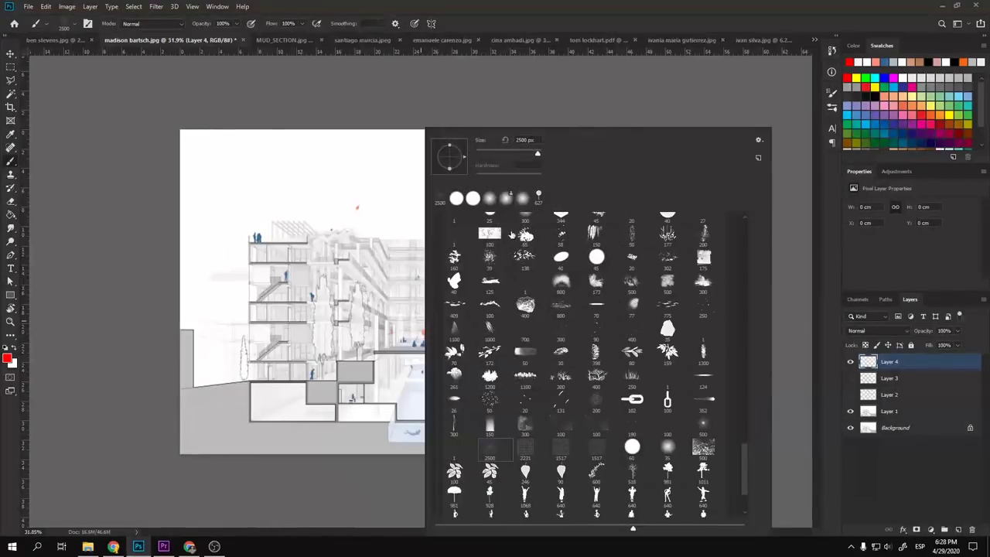
{"action": "left_click", "coordinate": [470, 200]}
{"action": "left_click", "coordinate": [302, 331]}
{"action": "left_click_drag", "start_coordinate": [439, 333], "coordinate": [234, 322]}
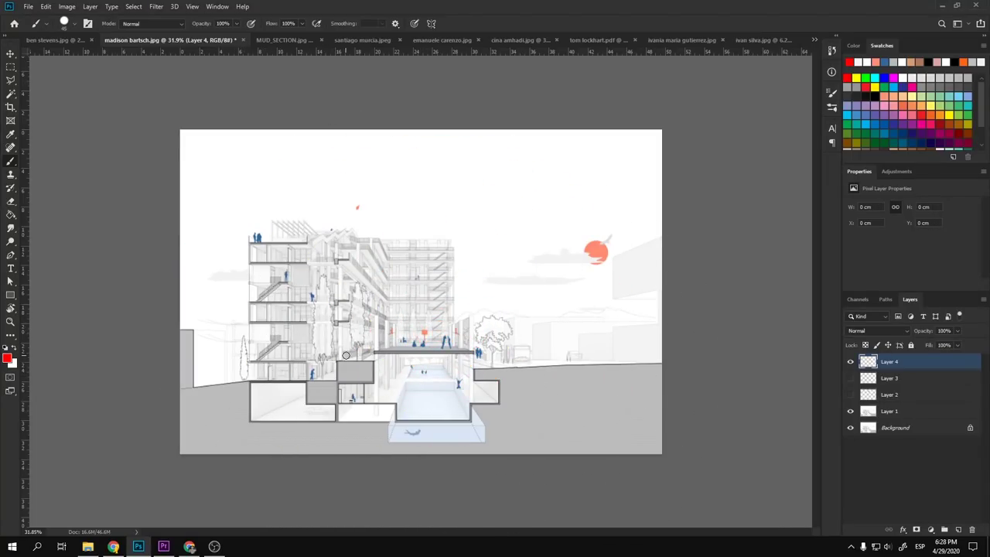
- Paint a trial vertical red line down the drawing, then undo it
{"action": "mouse_move", "coordinate": [367, 352]}
{"action": "left_mouse_down"}
{"action": "mouse_move", "coordinate": [366, 119]}
{"action": "mouse_move", "coordinate": [367, 496]}
{"action": "mouse_move", "coordinate": [377, 457]}
{"action": "left_mouse_up"}
{"action": "key", "text": "ctrl+z"}
{"action": "scroll", "coordinate": [355, 353], "scroll_direction": "up", "scroll_amount": 5}
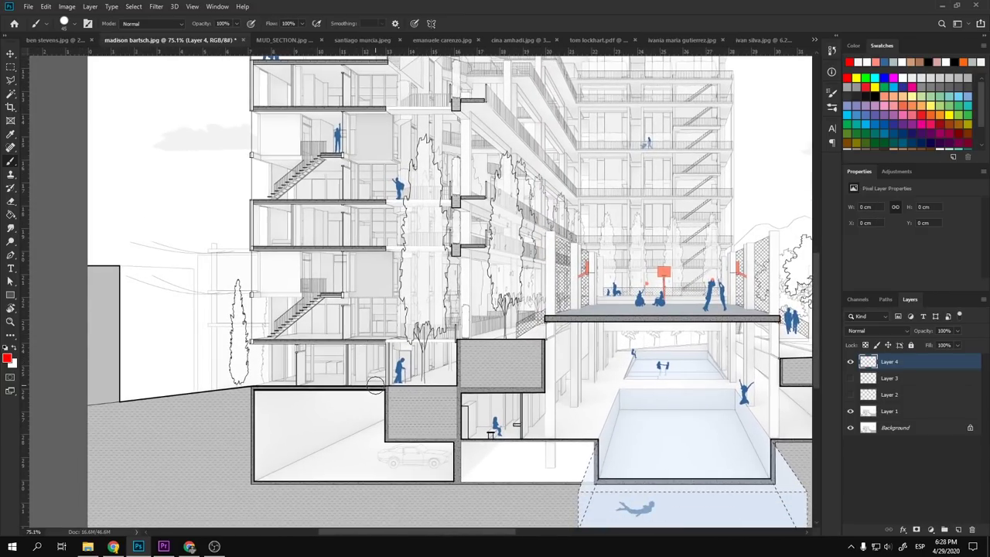
{"action": "scroll", "coordinate": [377, 382], "scroll_direction": "down", "scroll_amount": 2}
{"action": "scroll", "coordinate": [383, 384], "scroll_direction": "up", "scroll_amount": 4}
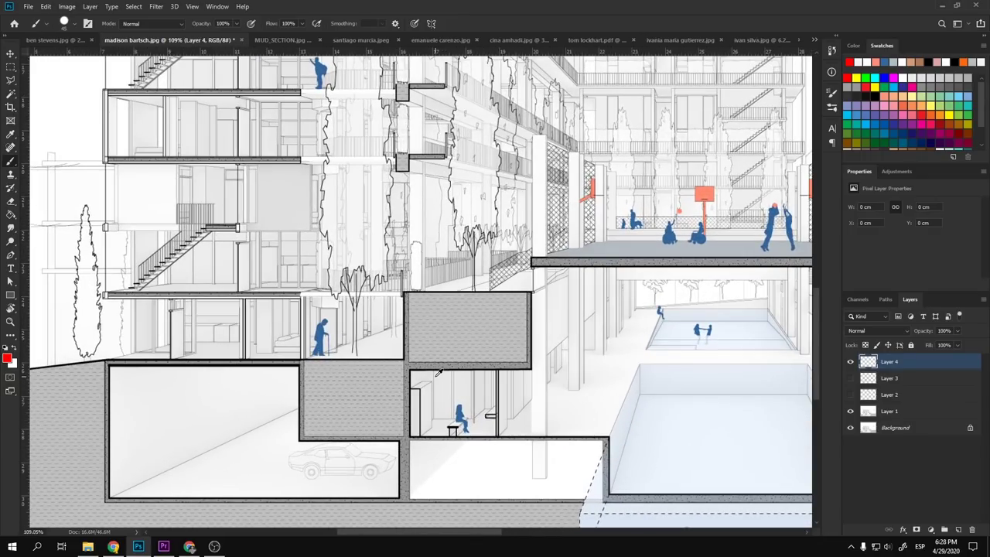
{"action": "scroll", "coordinate": [434, 377], "scroll_direction": "down", "scroll_amount": 4}
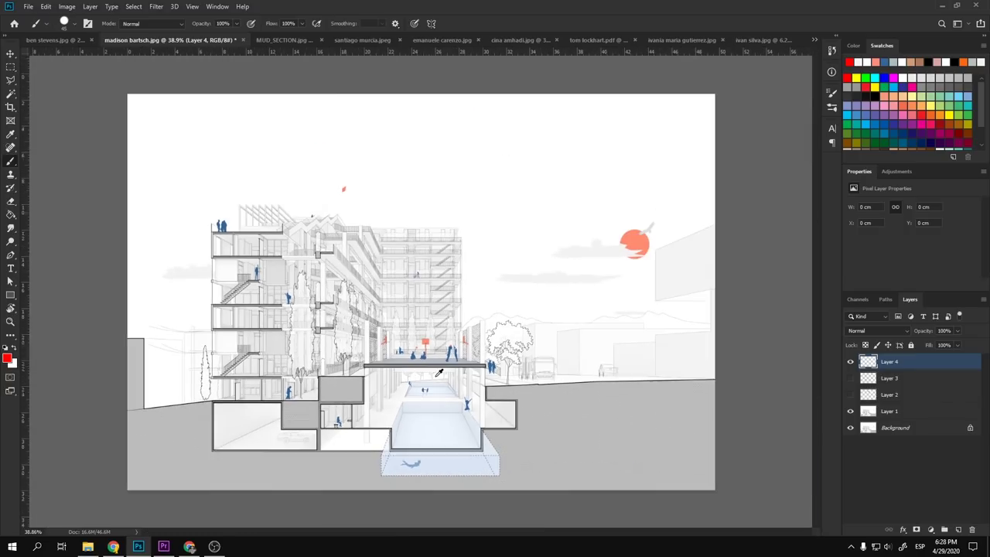
{"action": "scroll", "coordinate": [734, 214], "scroll_direction": "up", "scroll_amount": 2}
{"action": "scroll", "coordinate": [626, 312], "scroll_direction": "down", "scroll_amount": 1}
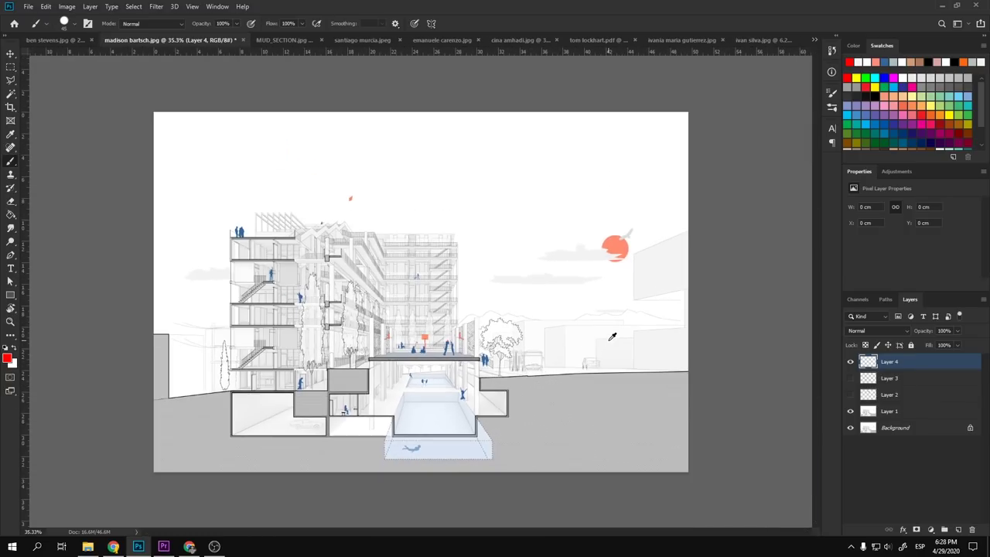
{"action": "key", "text": "alt+Tab"}
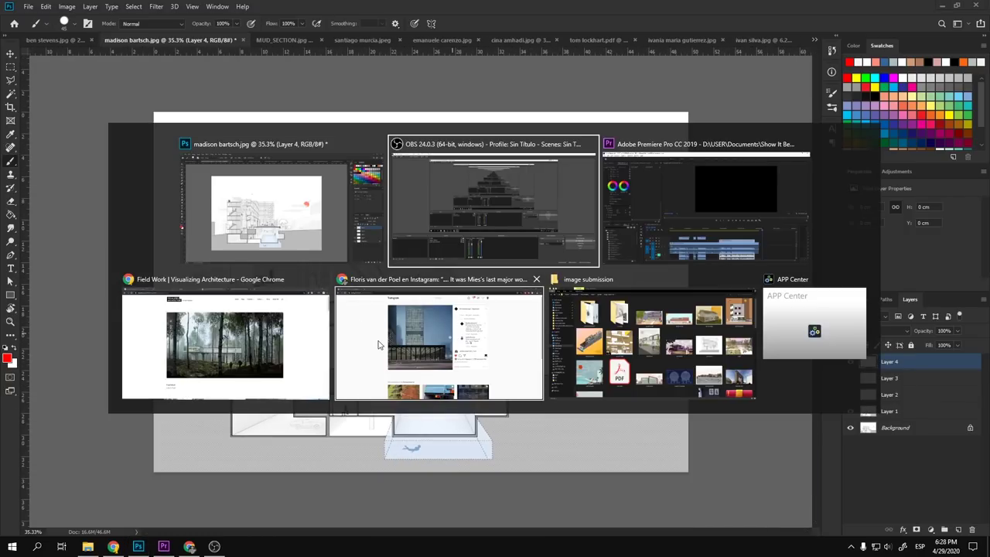
- Switch to Chrome and go to the 'paul rudolph section' image search results
{"action": "left_click", "coordinate": [384, 345]}
{"action": "key", "text": "alt+Tab"}
{"action": "left_click", "coordinate": [302, 355]}
{"action": "key", "text": "alt+Tab"}
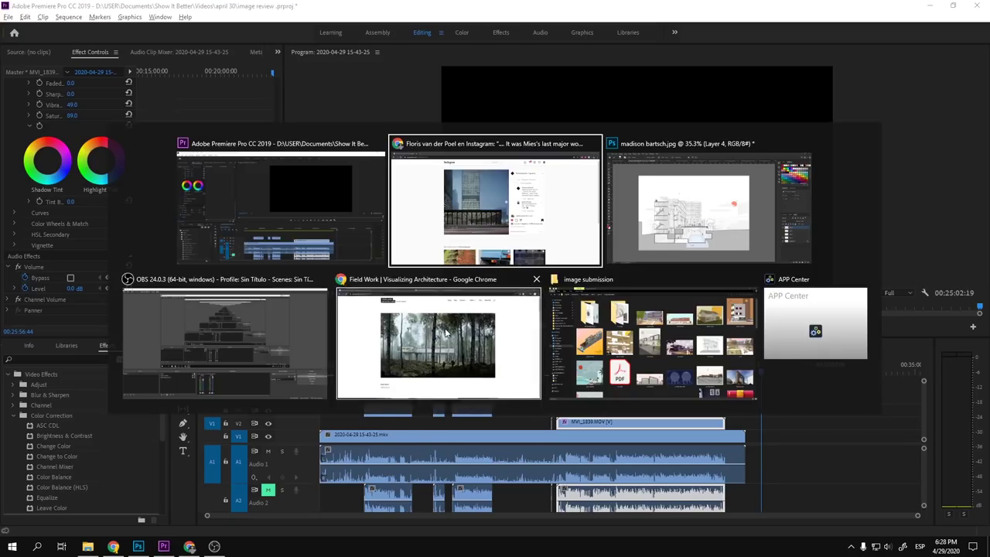
{"action": "left_click", "coordinate": [441, 359]}
{"action": "left_click", "coordinate": [204, 9]}
{"action": "left_click", "coordinate": [105, 6]}
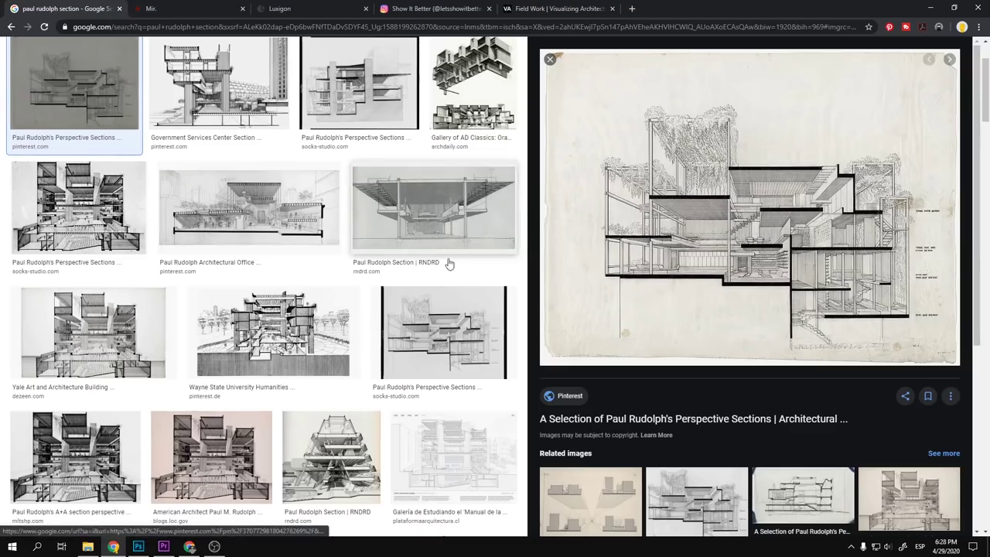
- Copy the Boston Government Services Center section drawing from its image preview
{"action": "scroll", "coordinate": [614, 289], "scroll_direction": "up", "scroll_amount": 2}
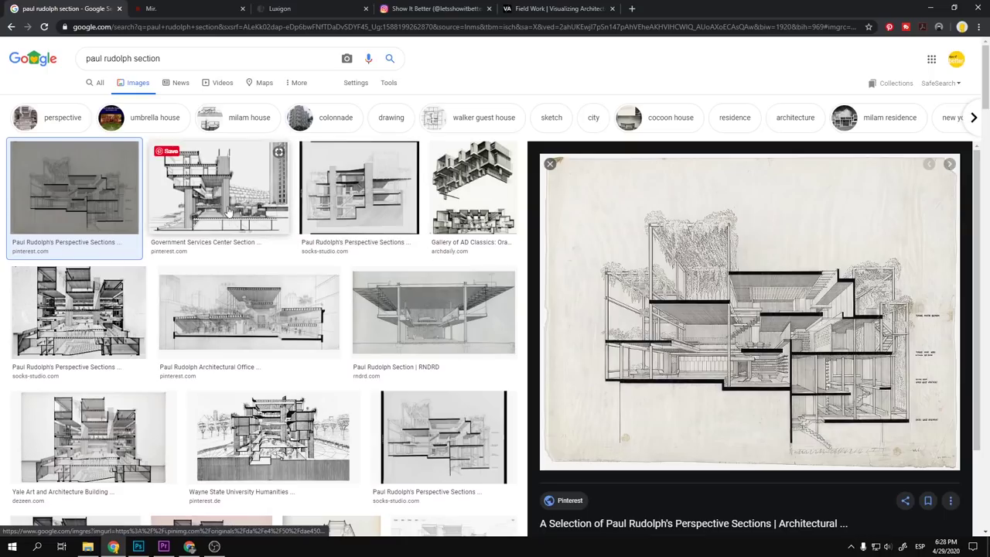
{"action": "left_click", "coordinate": [229, 201]}
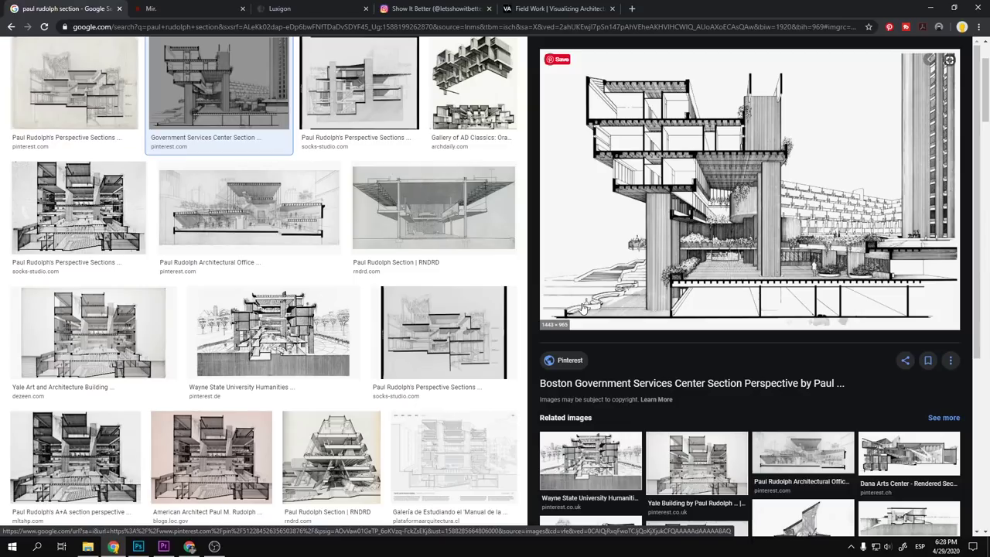
{"action": "scroll", "coordinate": [584, 308], "scroll_direction": "up", "scroll_amount": 2}
{"action": "left_click", "coordinate": [78, 209]}
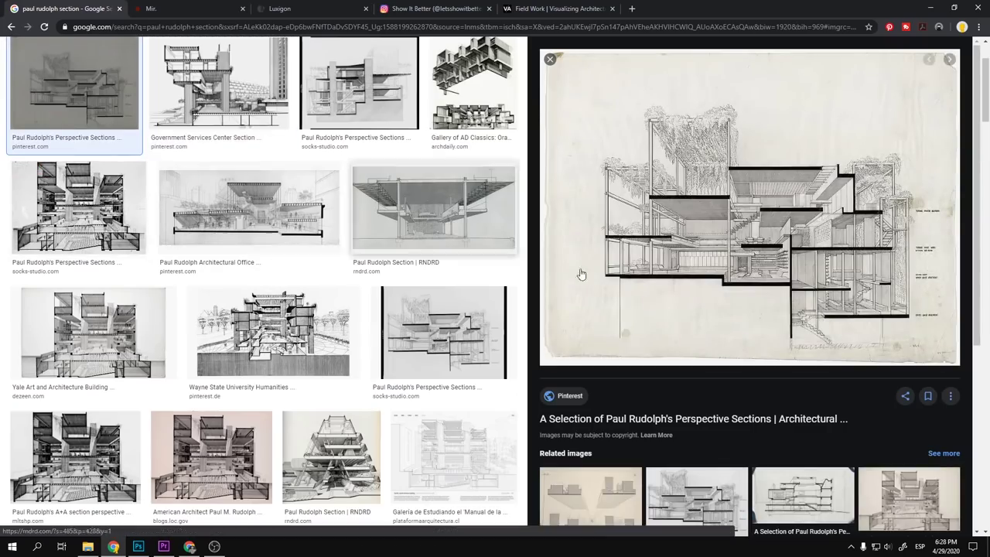
{"action": "left_click", "coordinate": [254, 101]}
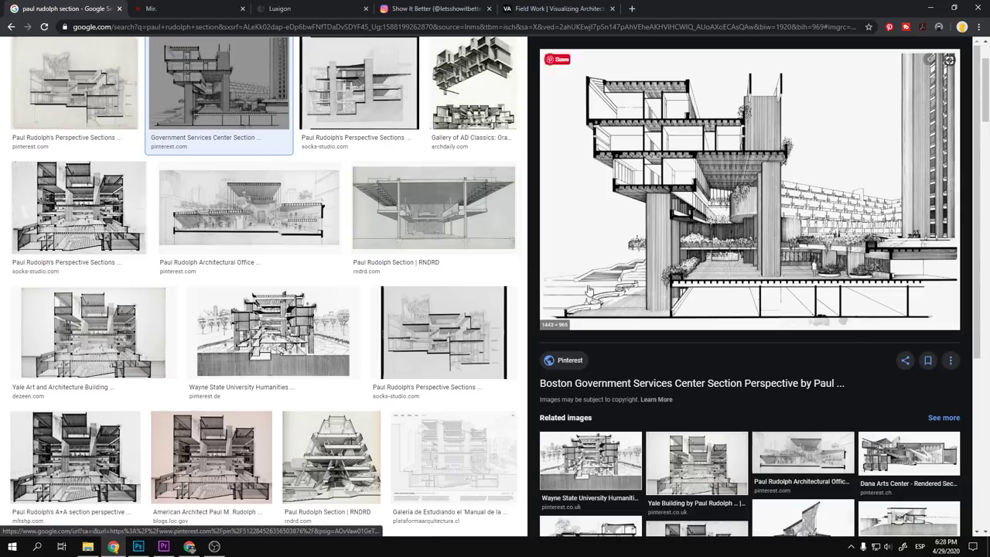
{"action": "right_click", "coordinate": [808, 200]}
{"action": "left_click", "coordinate": [864, 330]}
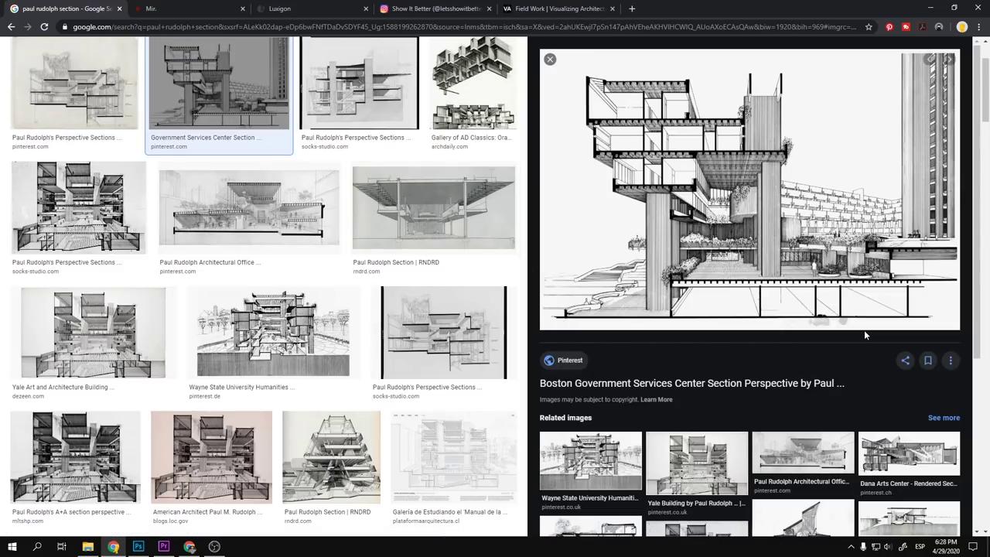
{"action": "key", "text": "alt+Tab"}
- Paste the Government Services Center section into Layer 4 and scale it to cover the canvas
{"action": "left_click", "coordinate": [217, 341]}
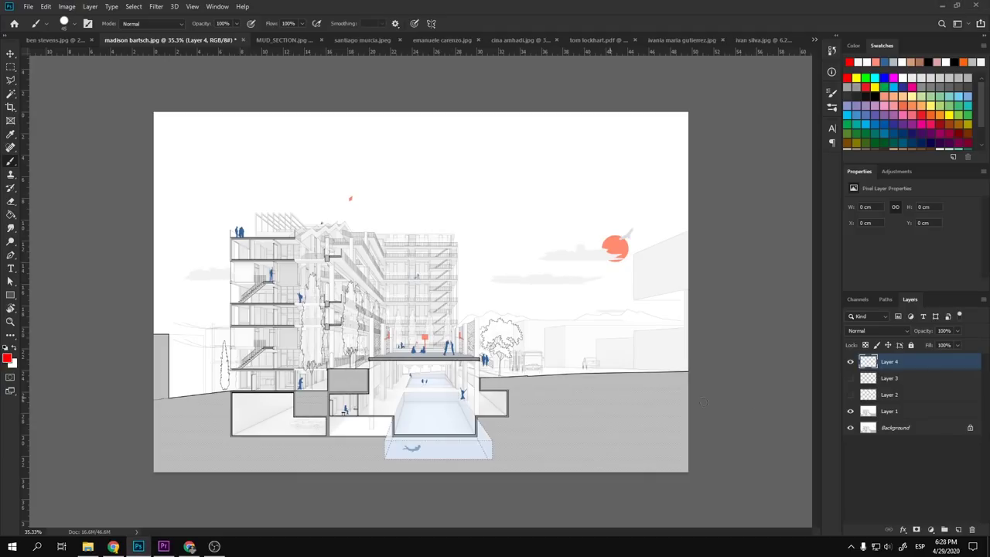
{"action": "key", "text": "ctrl+v"}
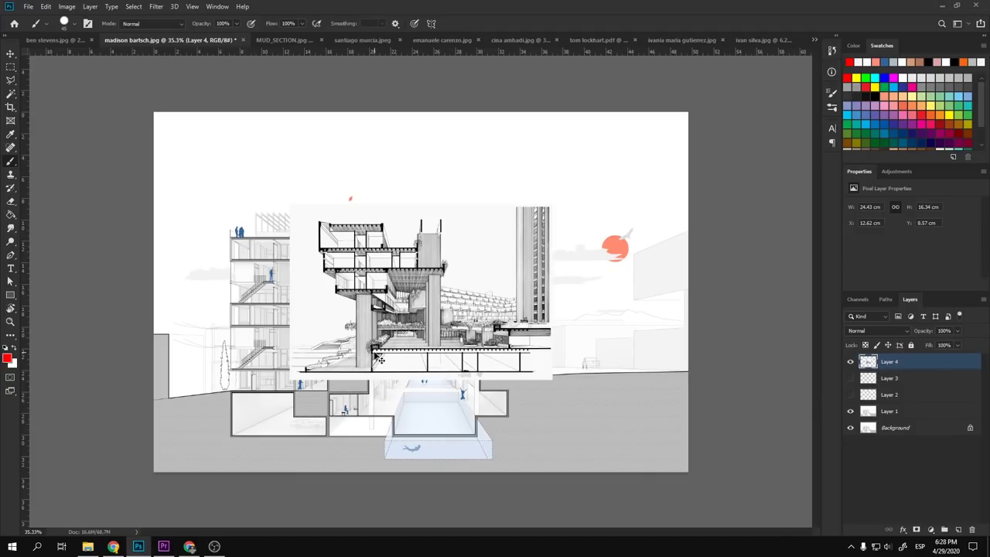
{"action": "key", "text": "ctrl+t"}
{"action": "left_click_drag", "start_coordinate": [552, 203], "coordinate": [758, 64]}
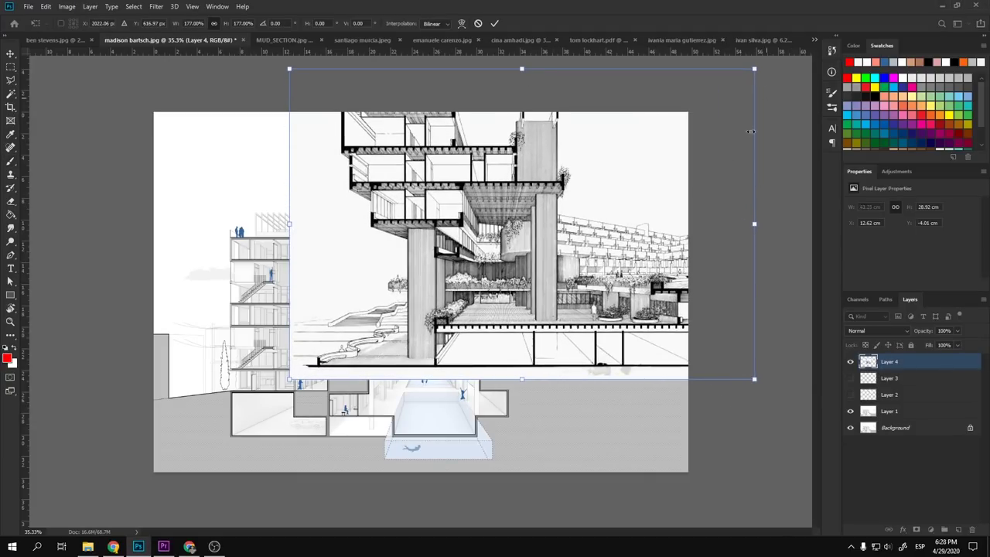
{"action": "left_click_drag", "start_coordinate": [626, 223], "coordinate": [492, 271]}
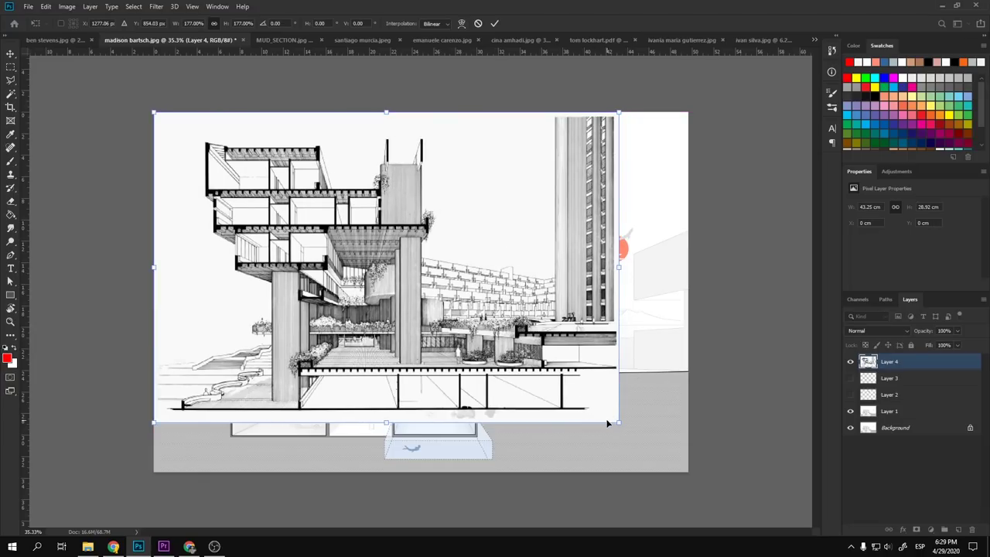
{"action": "left_click_drag", "start_coordinate": [622, 424], "coordinate": [704, 492]}
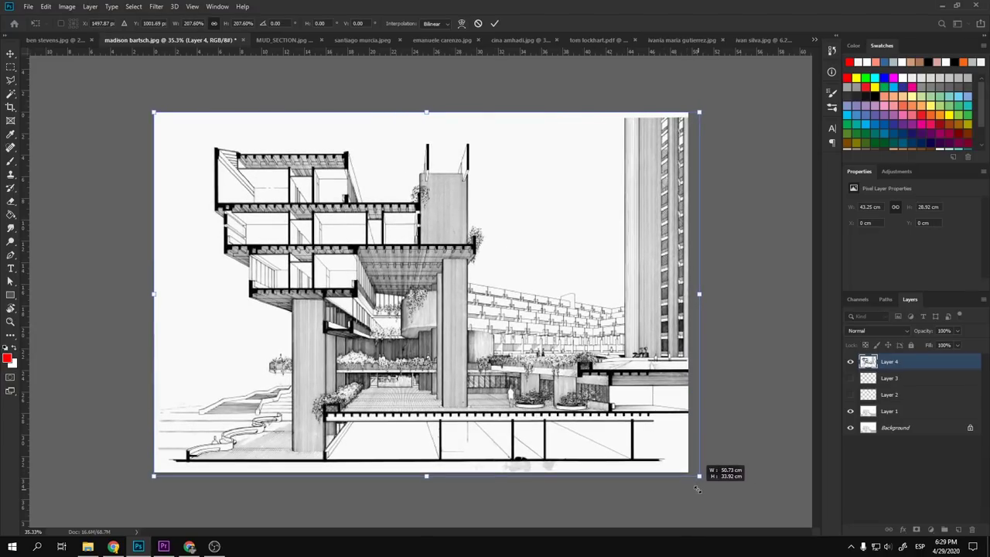
{"action": "key", "text": "Return"}
{"action": "key", "text": "b"}
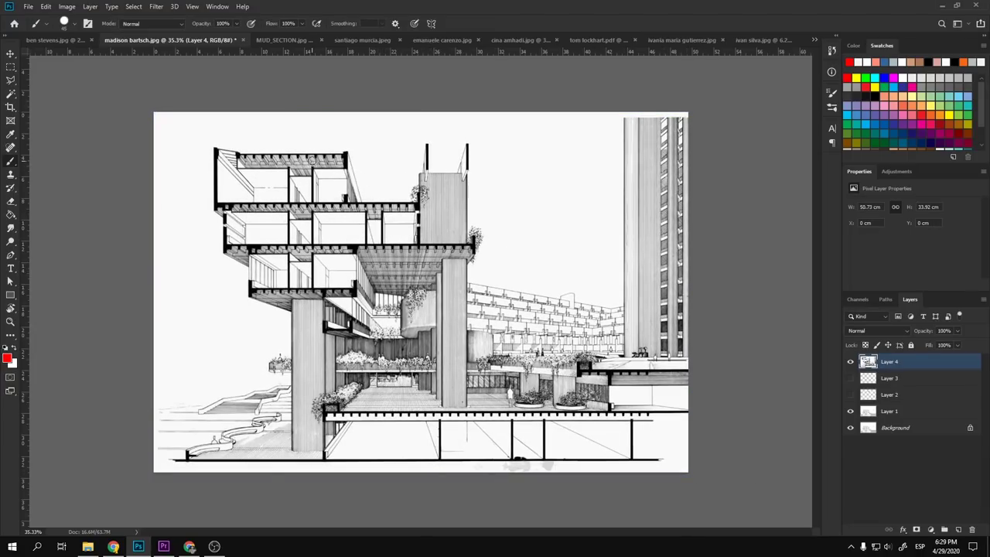
- Undo the trial red line and loops on the reference drawing, then hide Layer 4
{"action": "mouse_move", "coordinate": [316, 160]}
{"action": "left_mouse_down"}
{"action": "mouse_move", "coordinate": [233, 158]}
{"action": "mouse_move", "coordinate": [212, 277]}
{"action": "mouse_move", "coordinate": [279, 460]}
{"action": "mouse_move", "coordinate": [399, 473]}
{"action": "mouse_move", "coordinate": [468, 308]}
{"action": "mouse_move", "coordinate": [445, 170]}
{"action": "mouse_move", "coordinate": [372, 139]}
{"action": "mouse_move", "coordinate": [317, 143]}
{"action": "left_mouse_up"}
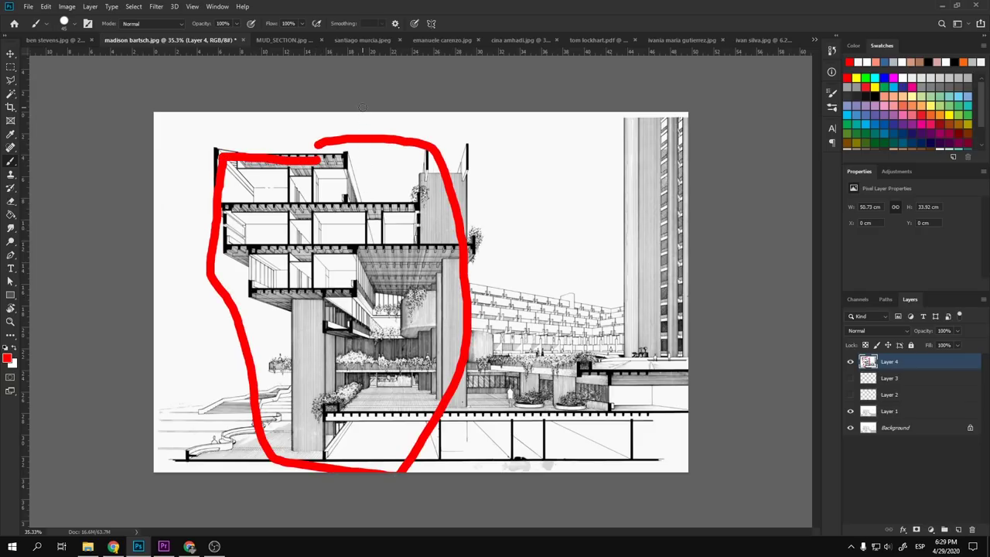
{"action": "left_click_drag", "start_coordinate": [362, 108], "coordinate": [364, 472]}
{"action": "key", "text": "ctrl+z"}
{"action": "mouse_move", "coordinate": [656, 160]}
{"action": "left_mouse_down"}
{"action": "mouse_move", "coordinate": [458, 383]}
{"action": "mouse_move", "coordinate": [638, 206]}
{"action": "mouse_move", "coordinate": [575, 238]}
{"action": "left_mouse_up"}
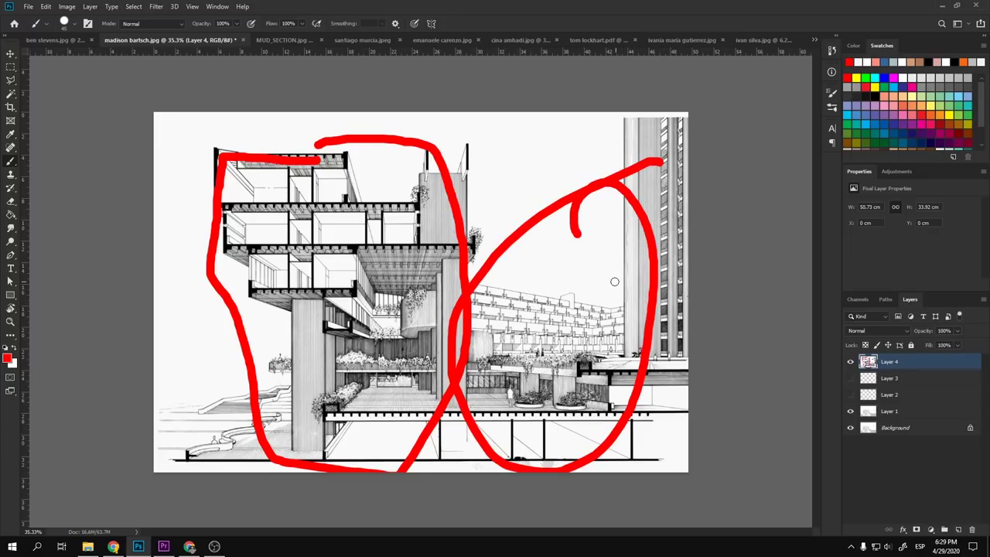
{"action": "key", "text": "ctrl+z"}
{"action": "scroll", "coordinate": [639, 351], "scroll_direction": "up", "scroll_amount": 8}
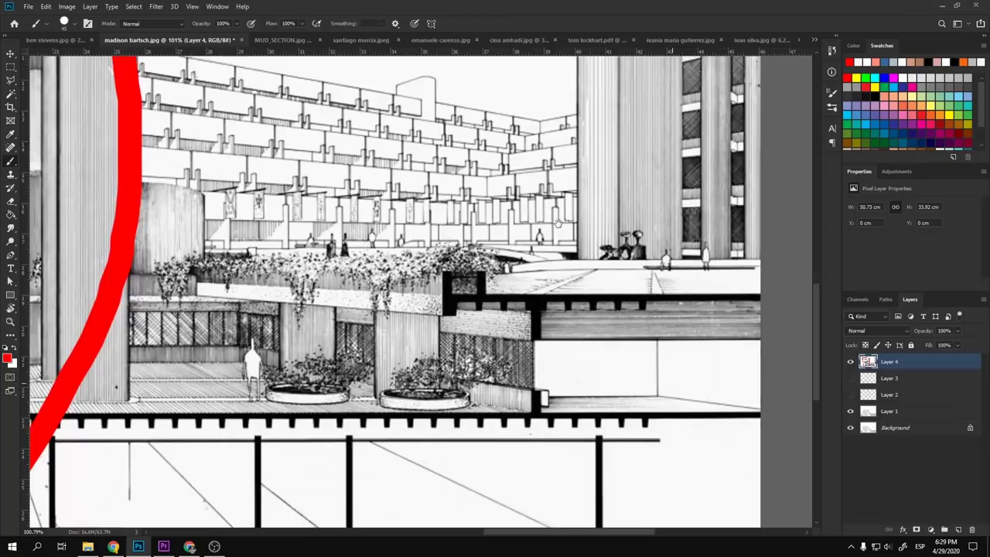
{"action": "scroll", "coordinate": [557, 263], "scroll_direction": "down", "scroll_amount": 8}
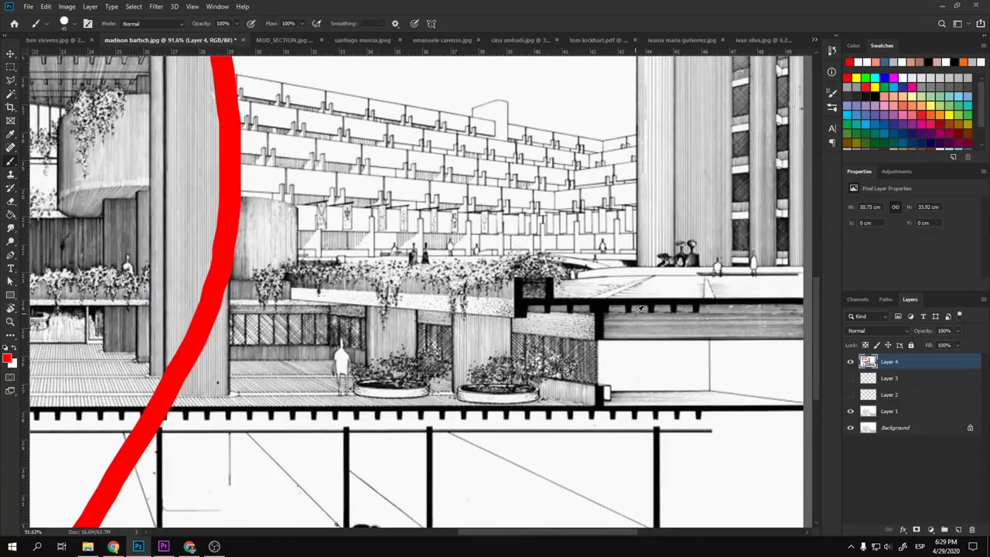
{"action": "key", "text": "ctrl+z"}
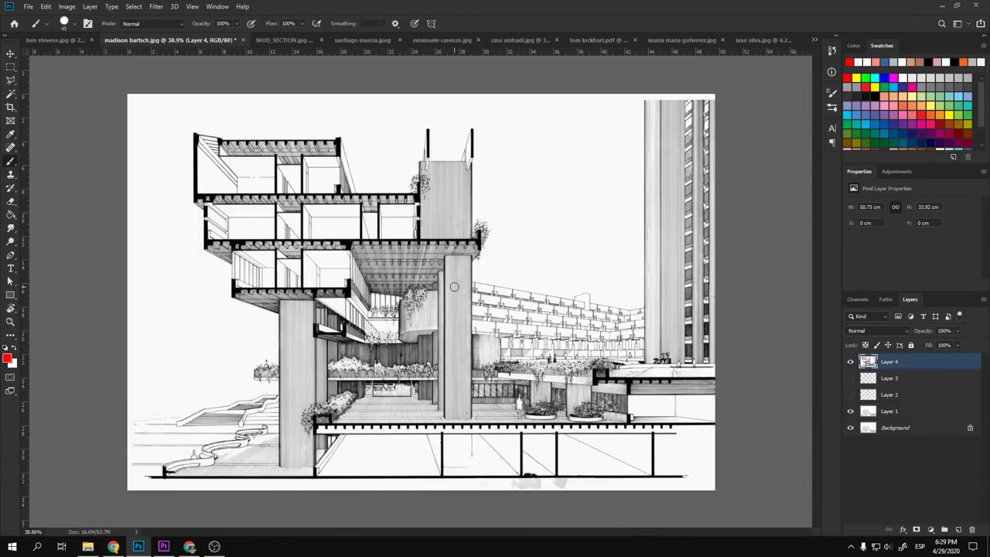
{"action": "scroll", "coordinate": [454, 287], "scroll_direction": "up", "scroll_amount": 3}
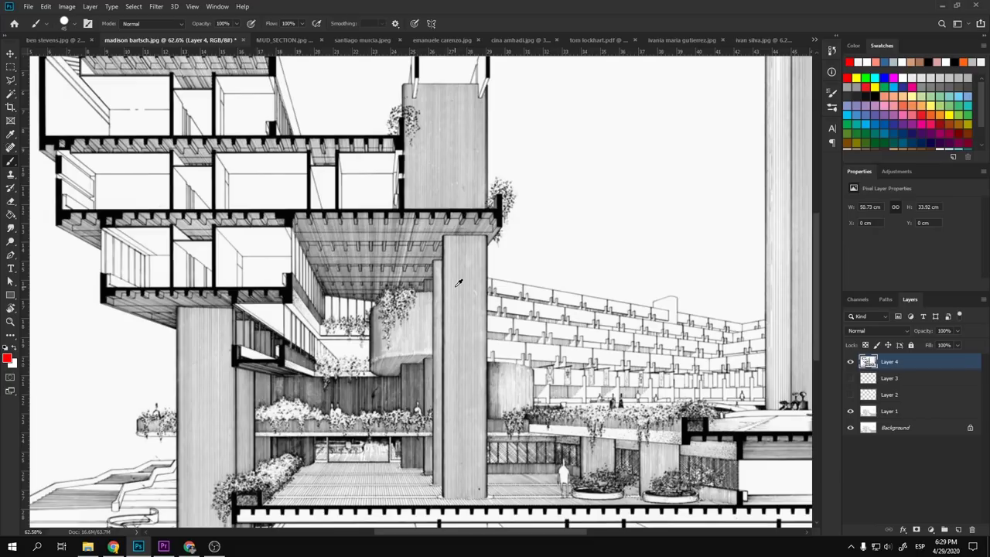
{"action": "scroll", "coordinate": [458, 283], "scroll_direction": "down", "scroll_amount": 2}
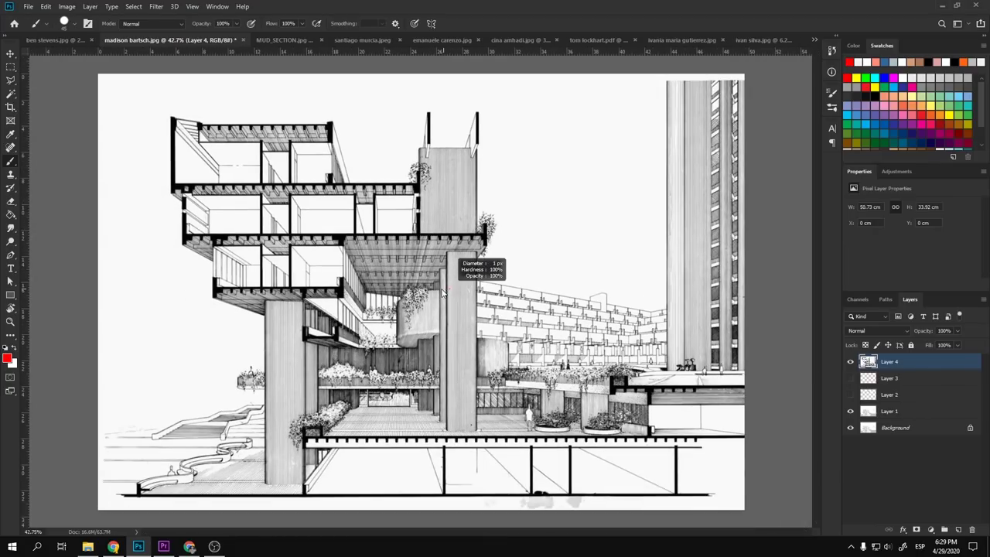
{"action": "left_click", "coordinate": [850, 362]}
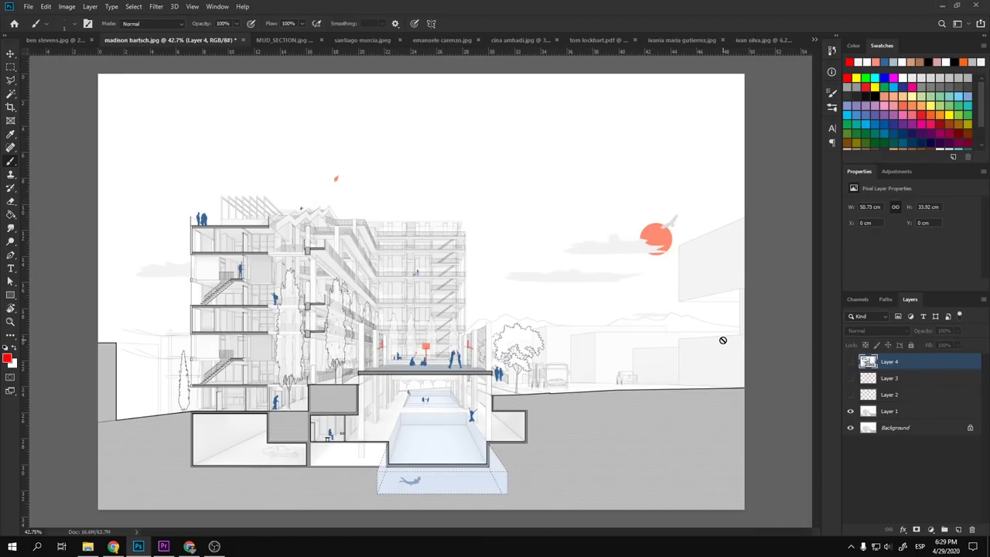
{"action": "key", "text": "v"}
{"action": "scroll", "coordinate": [484, 349], "scroll_direction": "up", "scroll_amount": 2}
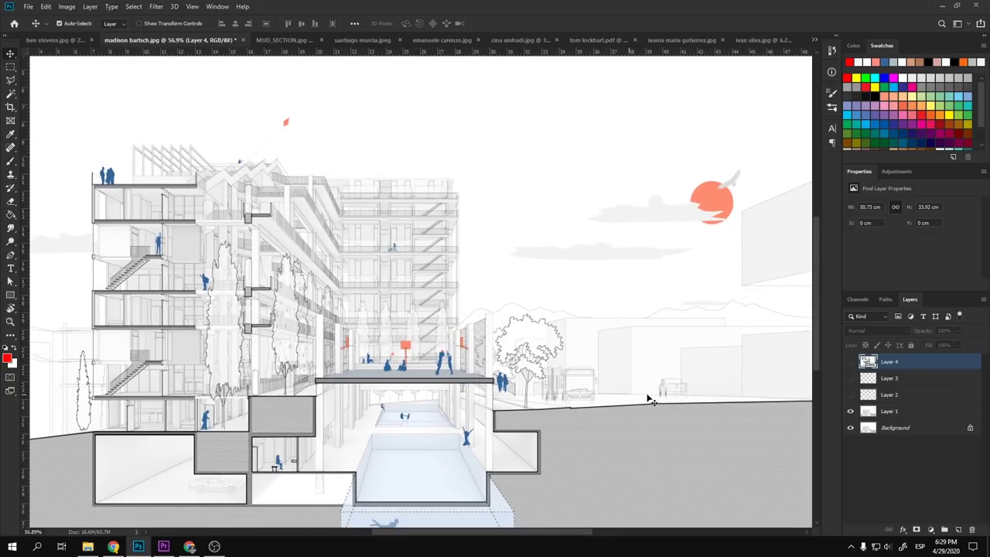
{"action": "scroll", "coordinate": [648, 361], "scroll_direction": "down", "scroll_amount": 2}
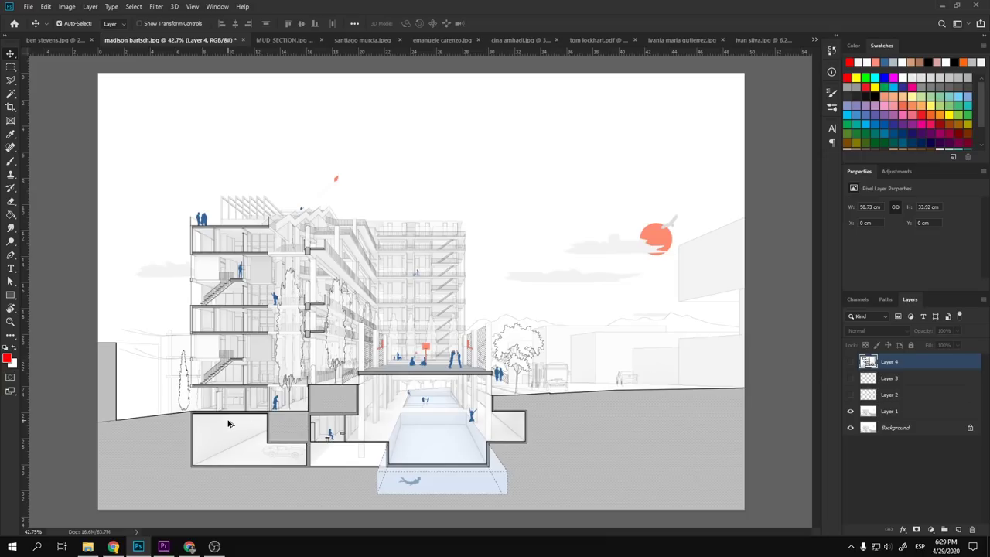
{"action": "scroll", "coordinate": [228, 423], "scroll_direction": "up", "scroll_amount": 4}
{"action": "scroll", "coordinate": [275, 405], "scroll_direction": "down", "scroll_amount": 1}
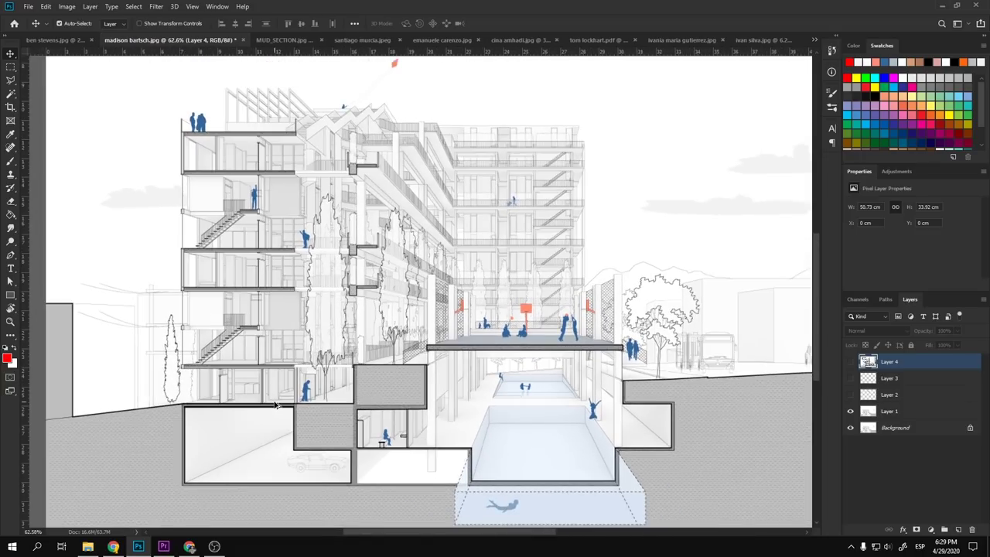
{"action": "scroll", "coordinate": [392, 386], "scroll_direction": "down", "scroll_amount": 1}
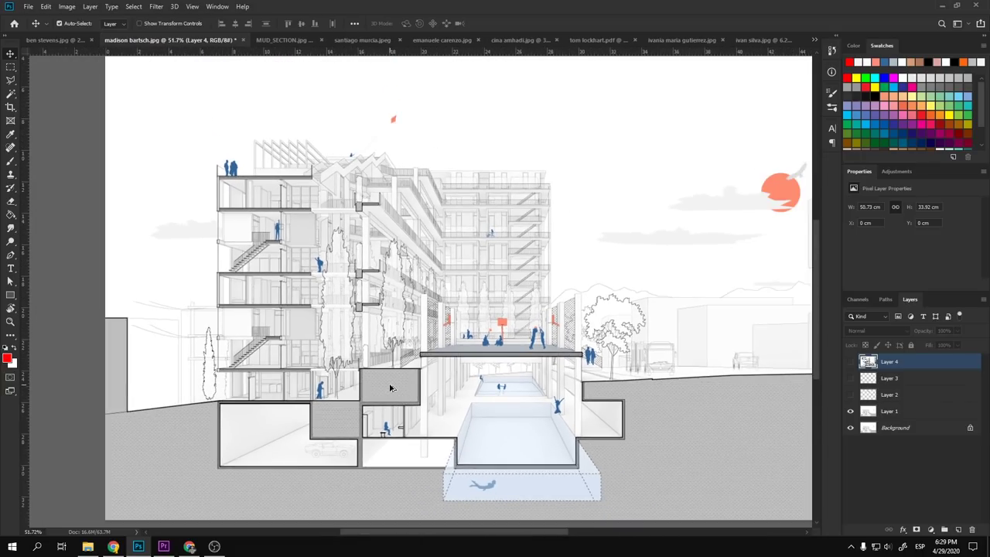
{"action": "scroll", "coordinate": [377, 362], "scroll_direction": "up", "scroll_amount": 6}
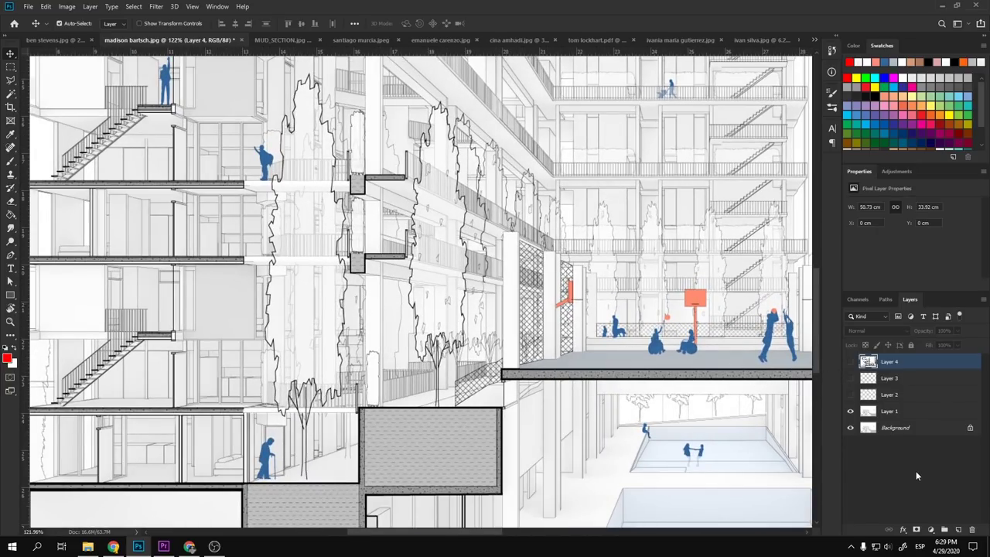
- Add Layer 5 on top, then fit the view and undo a trial red circle around the tall tree
{"action": "left_click", "coordinate": [958, 529]}
{"action": "key", "text": "b"}
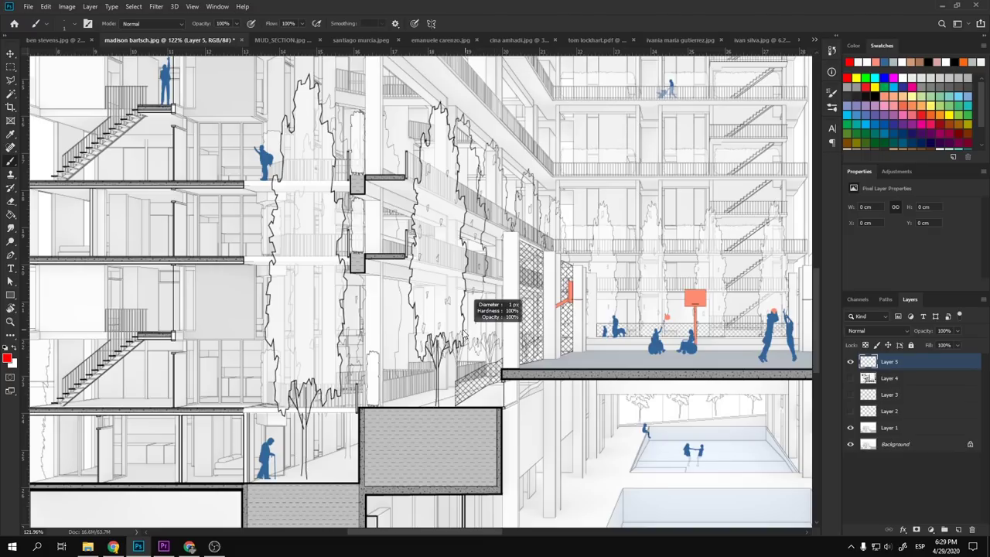
{"action": "mouse_move", "coordinate": [437, 352]}
{"action": "left_mouse_down"}
{"action": "mouse_move", "coordinate": [411, 291]}
{"action": "mouse_move", "coordinate": [404, 199]}
{"action": "mouse_move", "coordinate": [408, 124]}
{"action": "mouse_move", "coordinate": [440, 92]}
{"action": "mouse_move", "coordinate": [474, 148]}
{"action": "mouse_move", "coordinate": [475, 296]}
{"action": "mouse_move", "coordinate": [470, 334]}
{"action": "mouse_move", "coordinate": [448, 353]}
{"action": "left_mouse_up"}
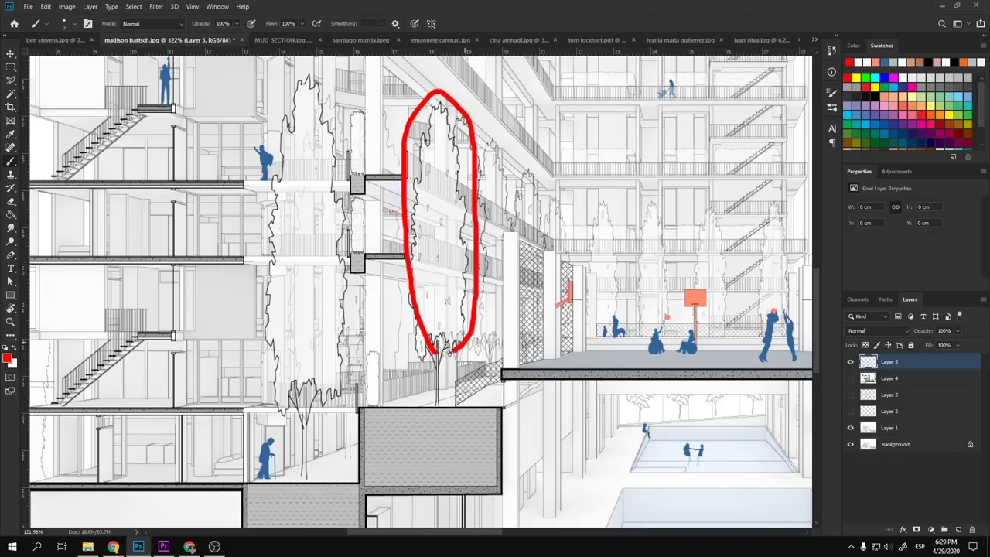
{"action": "key", "text": "ctrl+0"}
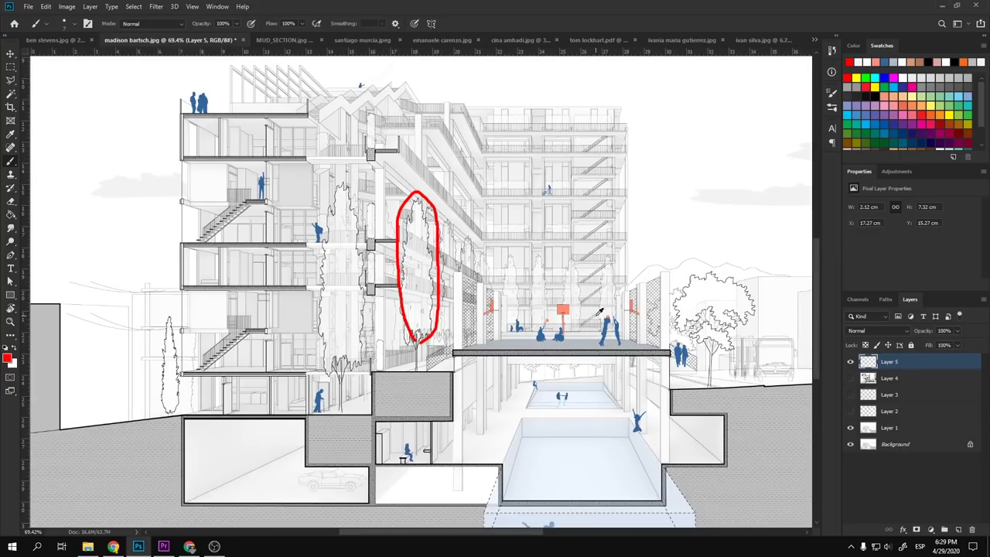
{"action": "scroll", "coordinate": [599, 311], "scroll_direction": "up", "scroll_amount": 4}
{"action": "scroll", "coordinate": [417, 301], "scroll_direction": "down", "scroll_amount": 4}
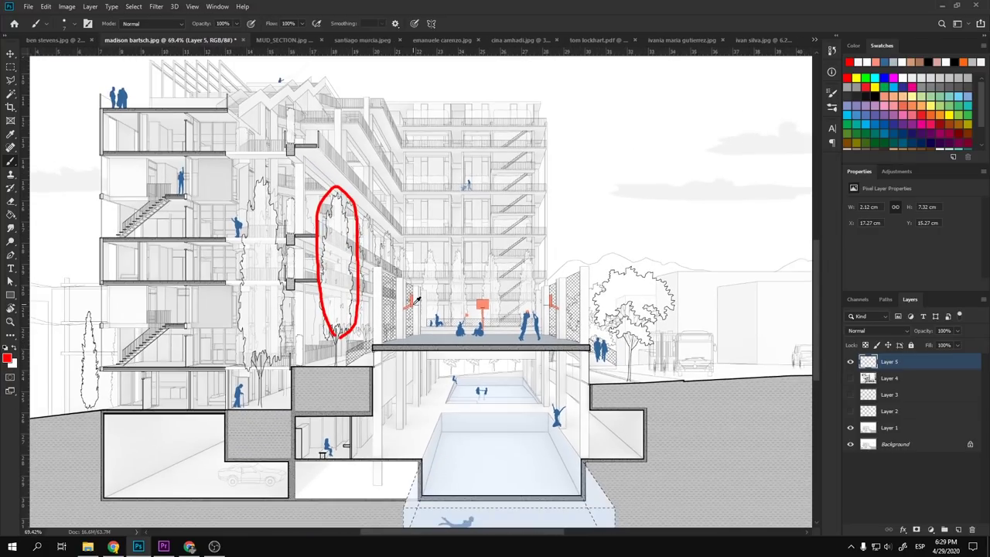
{"action": "scroll", "coordinate": [329, 270], "scroll_direction": "up", "scroll_amount": 4}
{"action": "scroll", "coordinate": [336, 275], "scroll_direction": "down", "scroll_amount": 2}
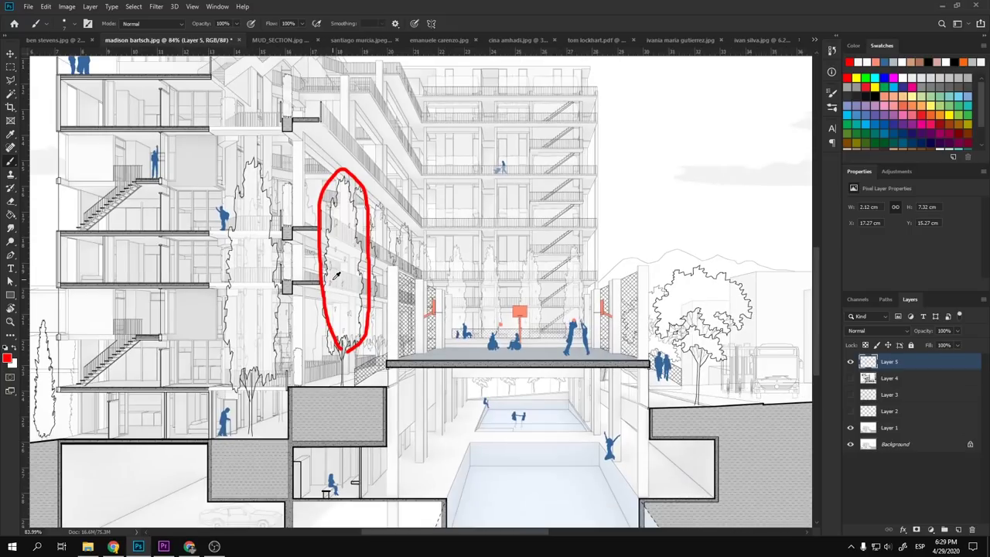
{"action": "scroll", "coordinate": [401, 292], "scroll_direction": "down", "scroll_amount": 1}
{"action": "scroll", "coordinate": [419, 297], "scroll_direction": "up", "scroll_amount": 5}
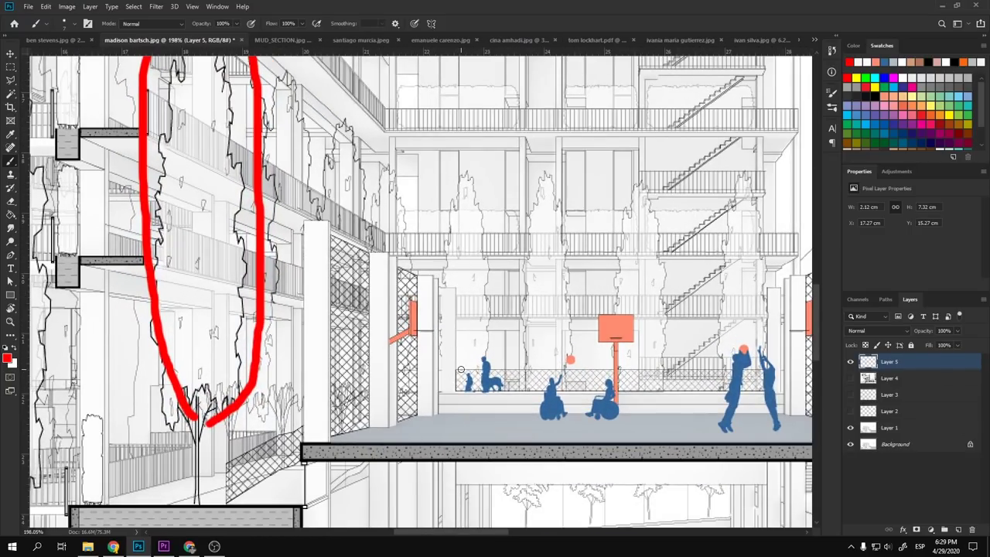
{"action": "key", "text": "ctrl+z"}
{"action": "scroll", "coordinate": [383, 268], "scroll_direction": "down", "scroll_amount": 4}
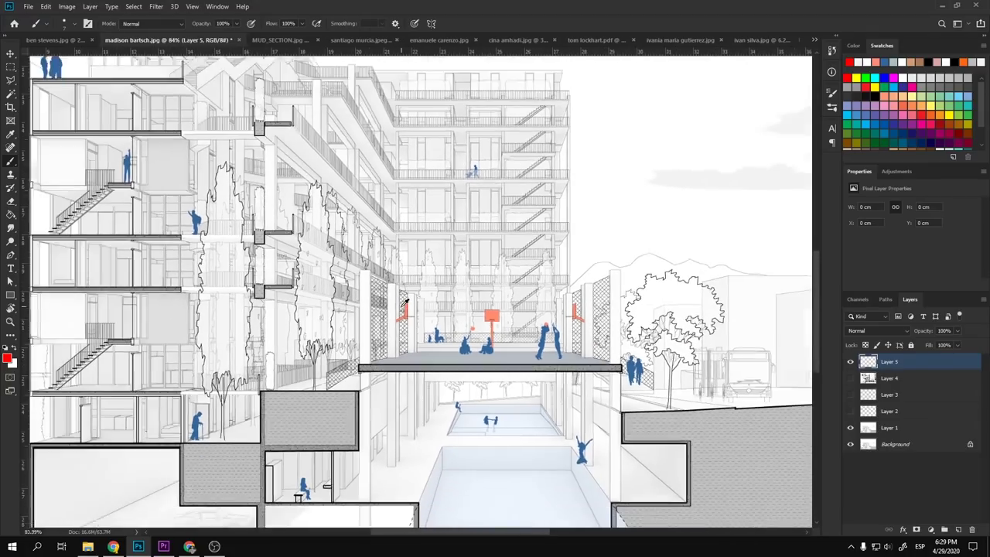
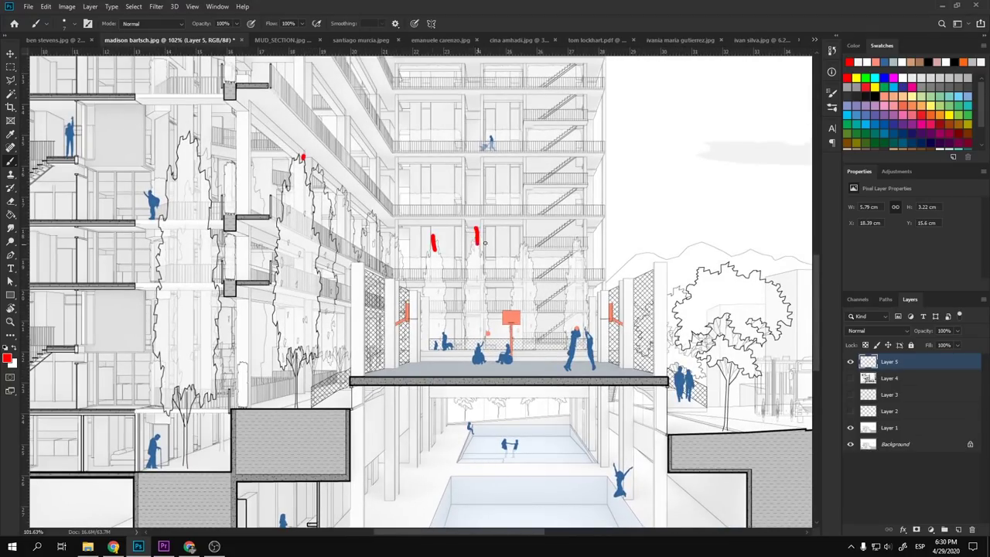
- Paint red markup strokes along the balconies and loop red outlines around the trees on Layer 5
{"action": "left_click_drag", "start_coordinate": [521, 234], "coordinate": [524, 269]}
{"action": "left_click_drag", "start_coordinate": [588, 239], "coordinate": [580, 265]}
{"action": "left_click_drag", "start_coordinate": [365, 209], "coordinate": [365, 239]}
{"action": "left_click_drag", "start_coordinate": [342, 188], "coordinate": [343, 221]}
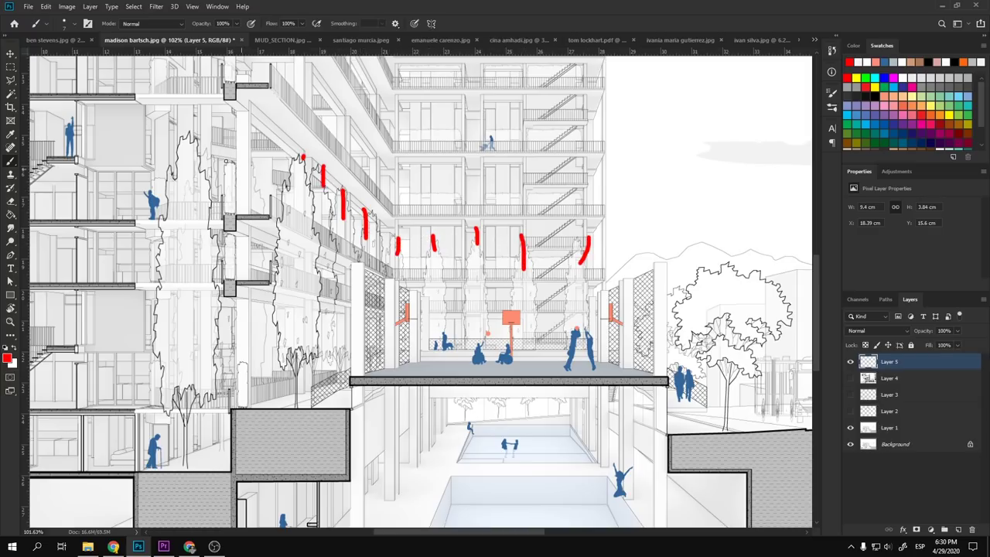
{"action": "mouse_move", "coordinate": [209, 159]}
{"action": "left_mouse_down"}
{"action": "mouse_move", "coordinate": [210, 173]}
{"action": "mouse_move", "coordinate": [239, 195]}
{"action": "left_mouse_up"}
{"action": "scroll", "coordinate": [381, 240], "scroll_direction": "down", "scroll_amount": 5}
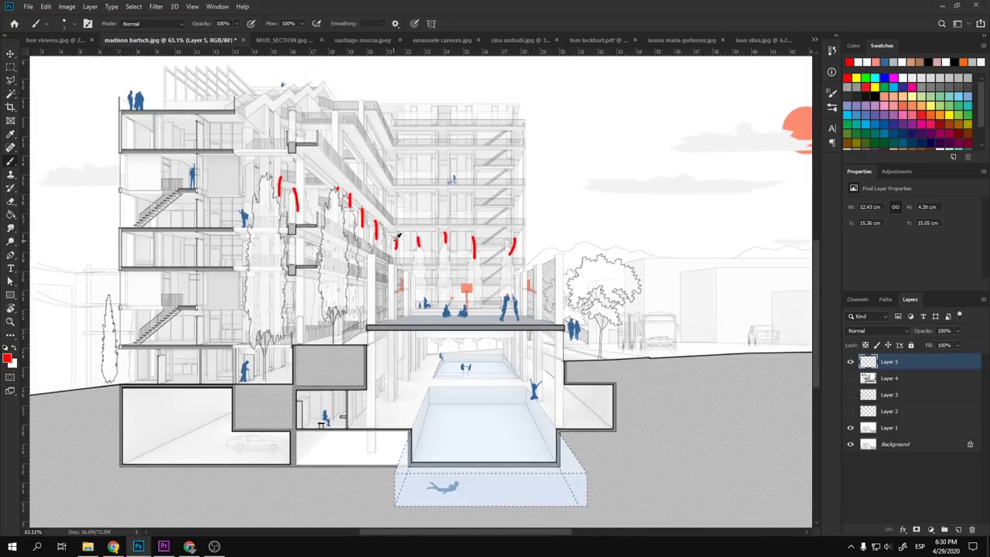
{"action": "scroll", "coordinate": [155, 329], "scroll_direction": "up", "scroll_amount": 2}
{"action": "scroll", "coordinate": [164, 324], "scroll_direction": "down", "scroll_amount": 3}
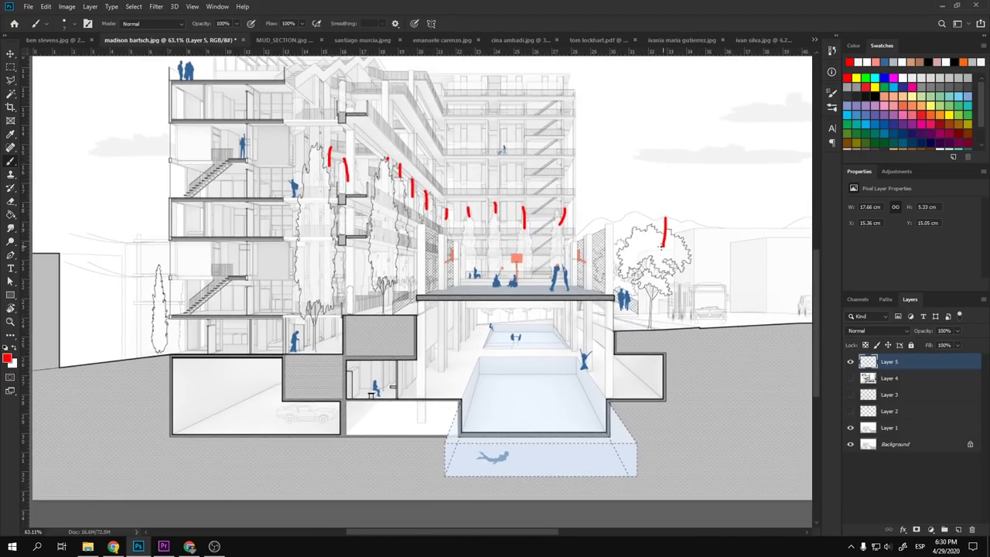
{"action": "mouse_move", "coordinate": [320, 129]}
{"action": "left_mouse_down"}
{"action": "mouse_move", "coordinate": [302, 199]}
{"action": "mouse_move", "coordinate": [319, 160]}
{"action": "left_mouse_up"}
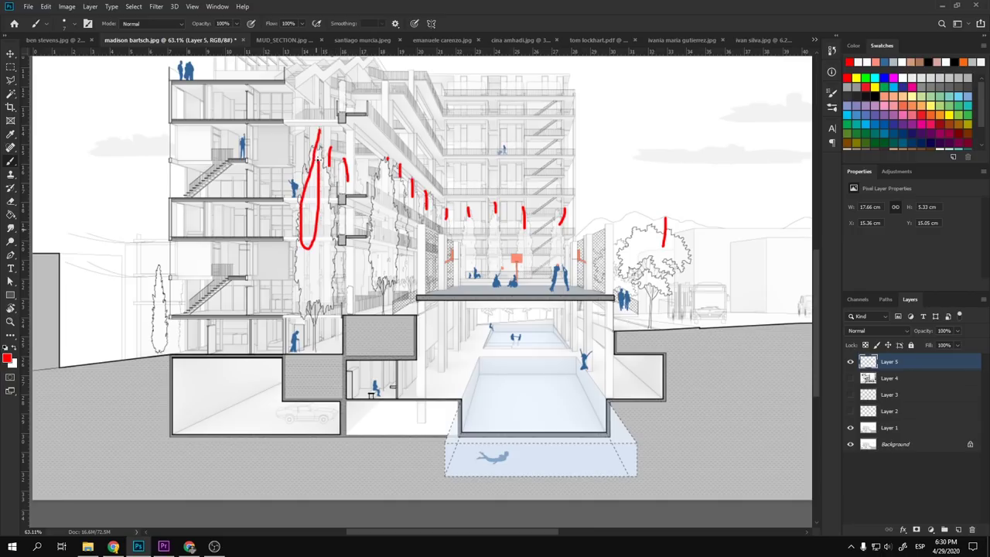
{"action": "mouse_move", "coordinate": [150, 291]}
{"action": "left_mouse_down"}
{"action": "mouse_move", "coordinate": [177, 284]}
{"action": "mouse_move", "coordinate": [154, 267]}
{"action": "left_mouse_up"}
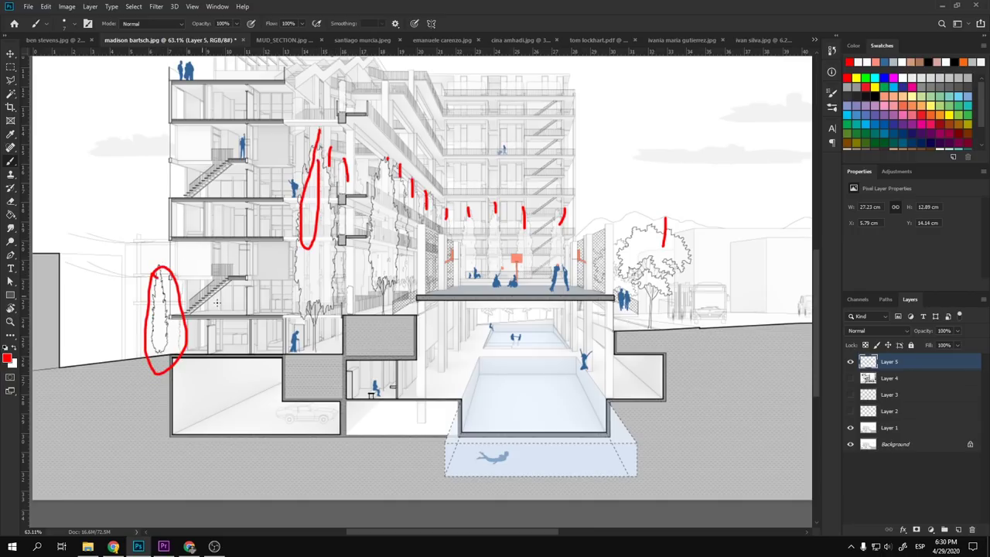
{"action": "scroll", "coordinate": [425, 242], "scroll_direction": "up", "scroll_amount": 2}
- Hide the red markup Layer 5 with the Move tool active
{"action": "key", "text": "v"}
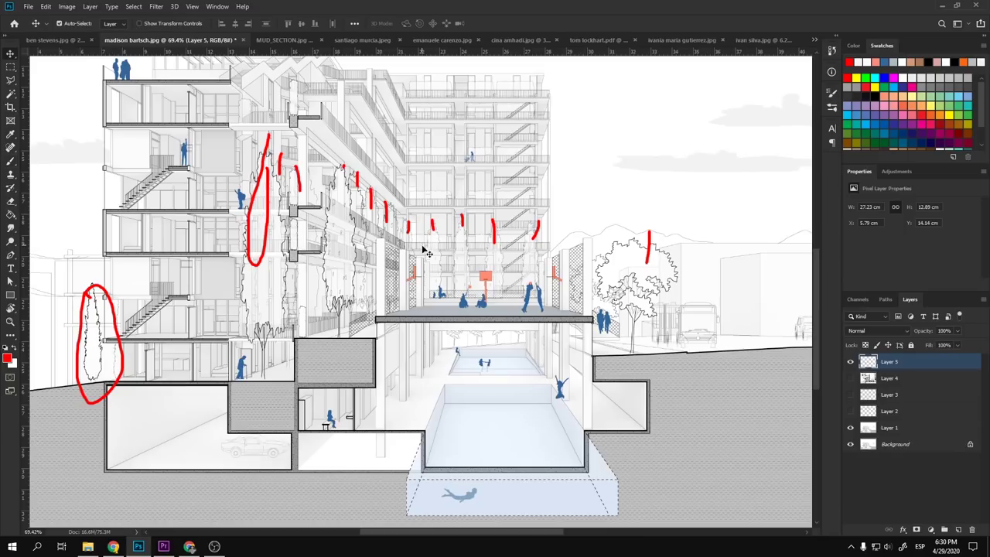
{"action": "scroll", "coordinate": [425, 252], "scroll_direction": "up", "scroll_amount": 4}
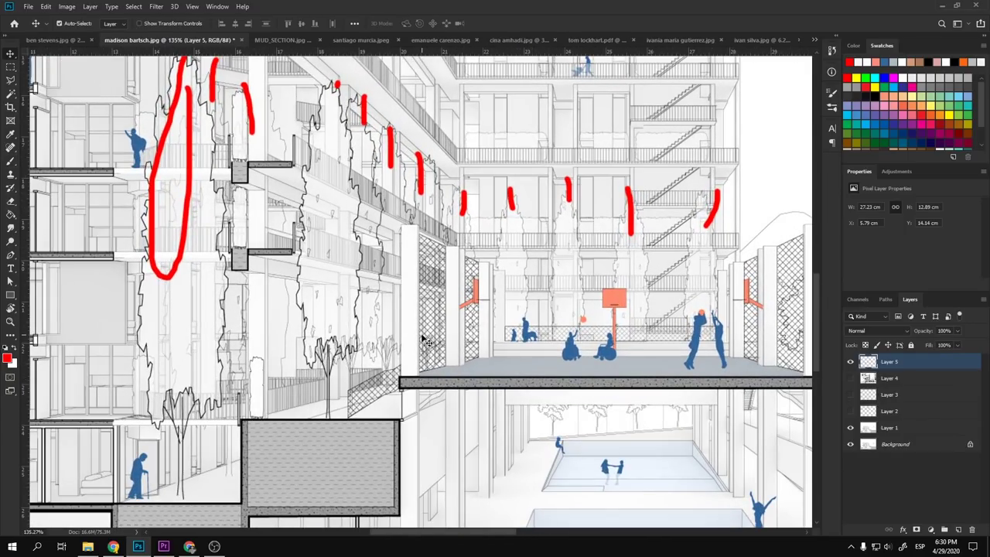
{"action": "scroll", "coordinate": [416, 338], "scroll_direction": "down", "scroll_amount": 5}
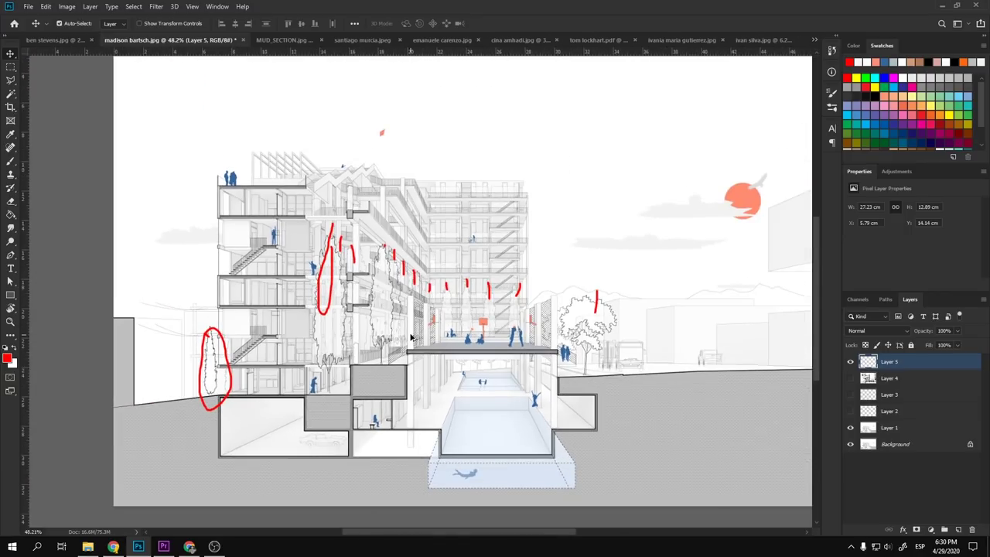
{"action": "left_click", "coordinate": [850, 362]}
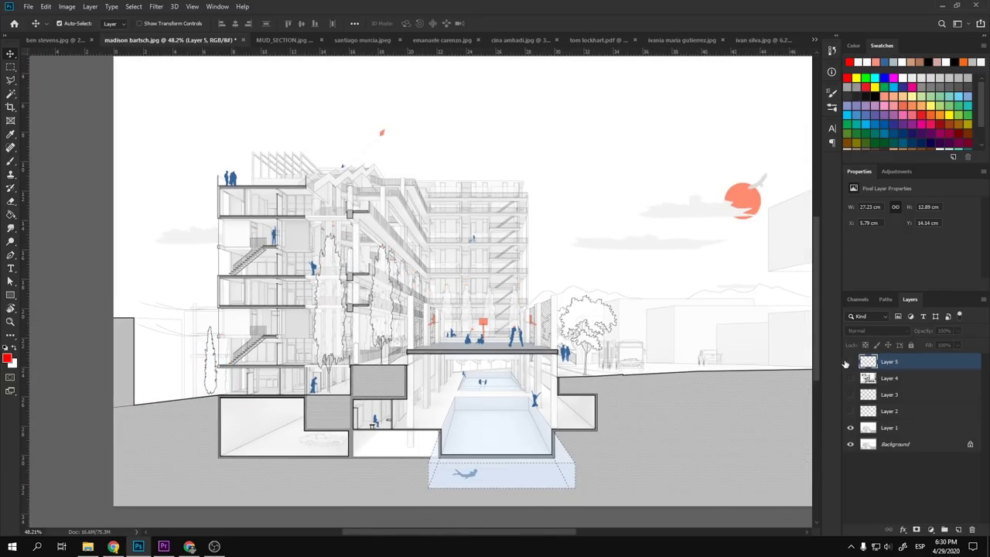
- Zoom and pan to centre the pool, then select Layer 1 as the working layer
{"action": "scroll", "coordinate": [272, 317], "scroll_direction": "down", "scroll_amount": 1}
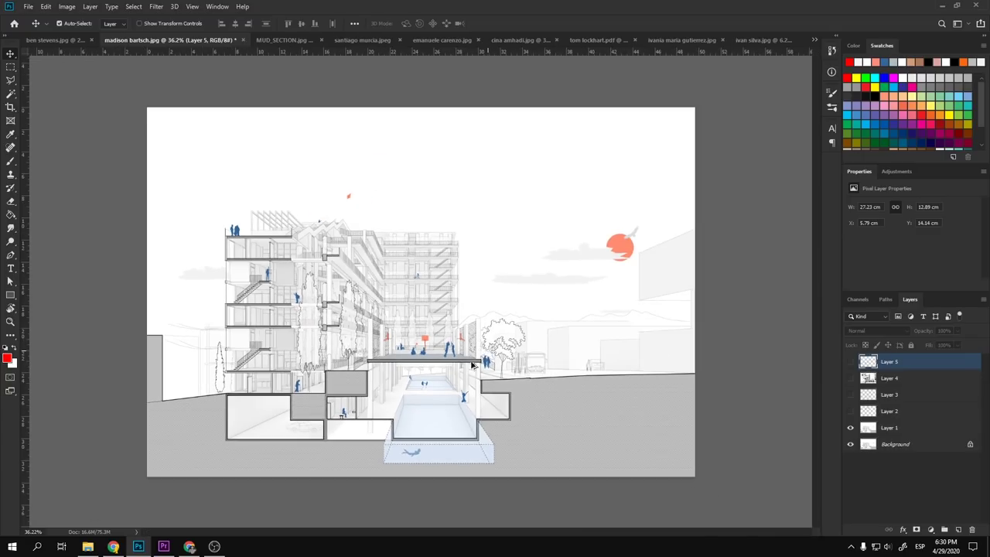
{"action": "scroll", "coordinate": [409, 408], "scroll_direction": "up", "scroll_amount": 2}
{"action": "scroll", "coordinate": [416, 410], "scroll_direction": "down", "scroll_amount": 1}
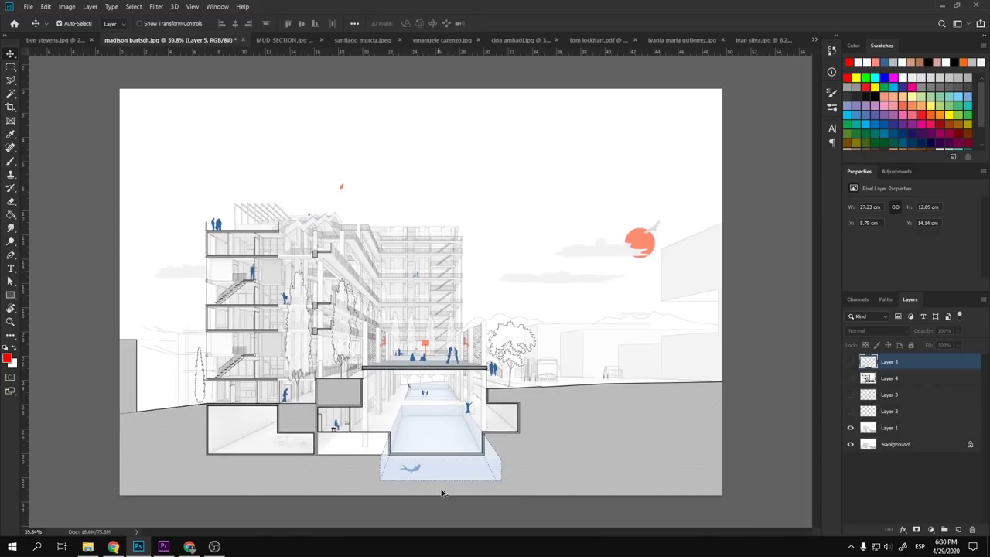
{"action": "scroll", "coordinate": [441, 490], "scroll_direction": "up", "scroll_amount": 3}
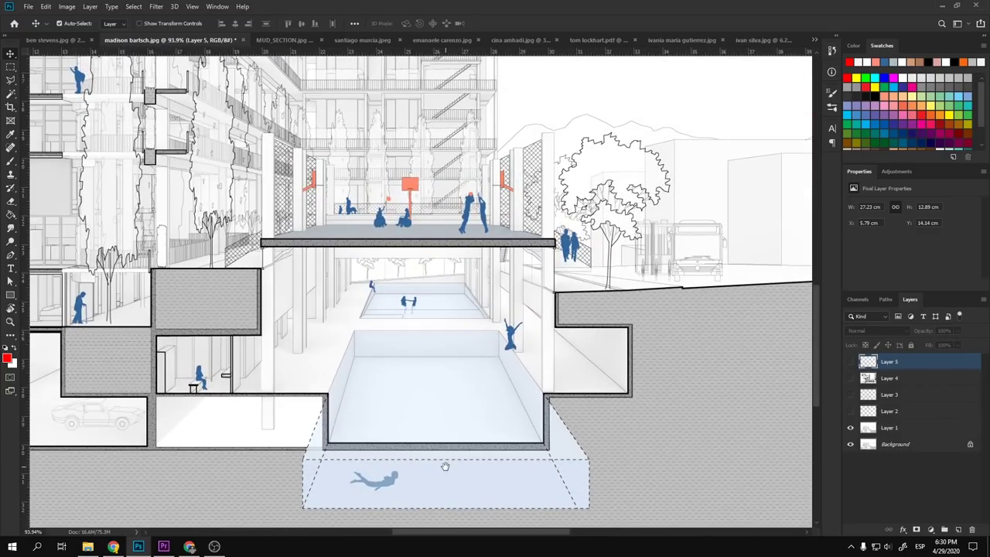
{"action": "left_click_drag", "start_coordinate": [444, 466], "coordinate": [478, 422]}
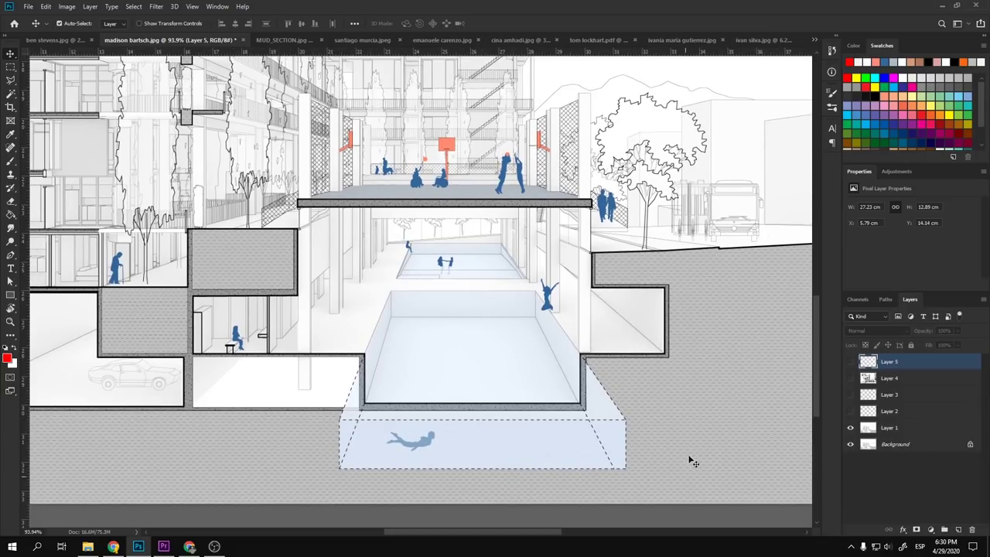
{"action": "scroll", "coordinate": [449, 436], "scroll_direction": "down", "scroll_amount": 2}
{"action": "scroll", "coordinate": [475, 433], "scroll_direction": "up", "scroll_amount": 4}
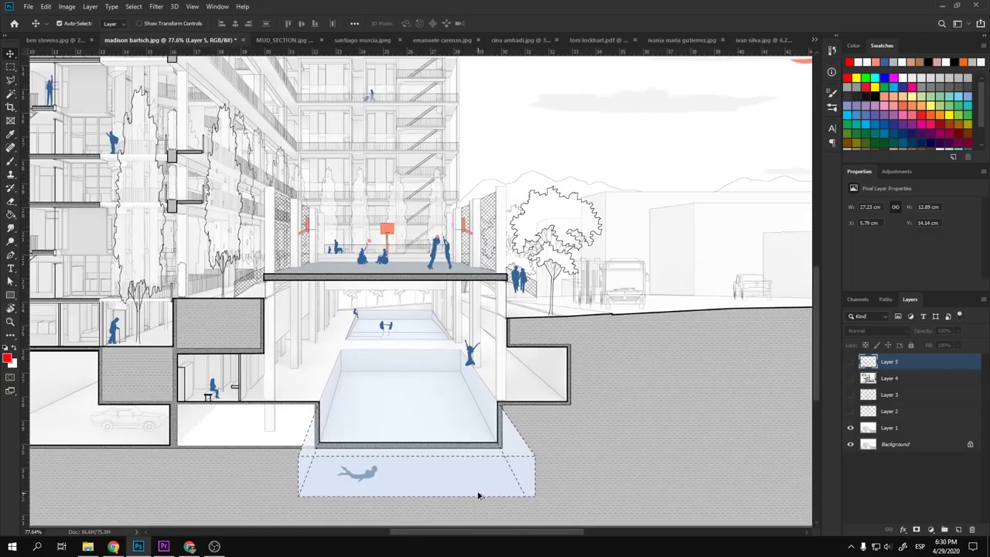
{"action": "left_click_drag", "start_coordinate": [480, 442], "coordinate": [523, 375]}
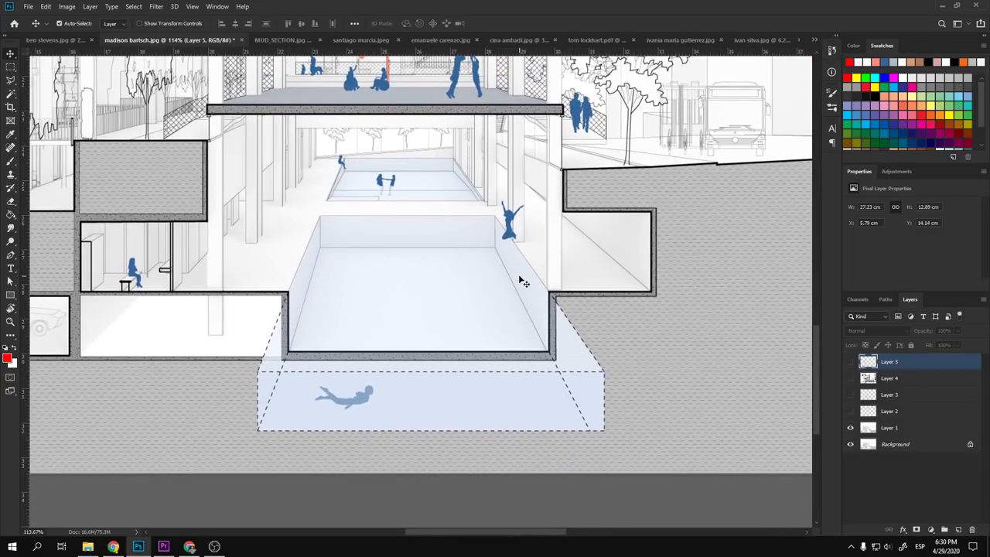
{"action": "scroll", "coordinate": [530, 430], "scroll_direction": "down", "scroll_amount": 3}
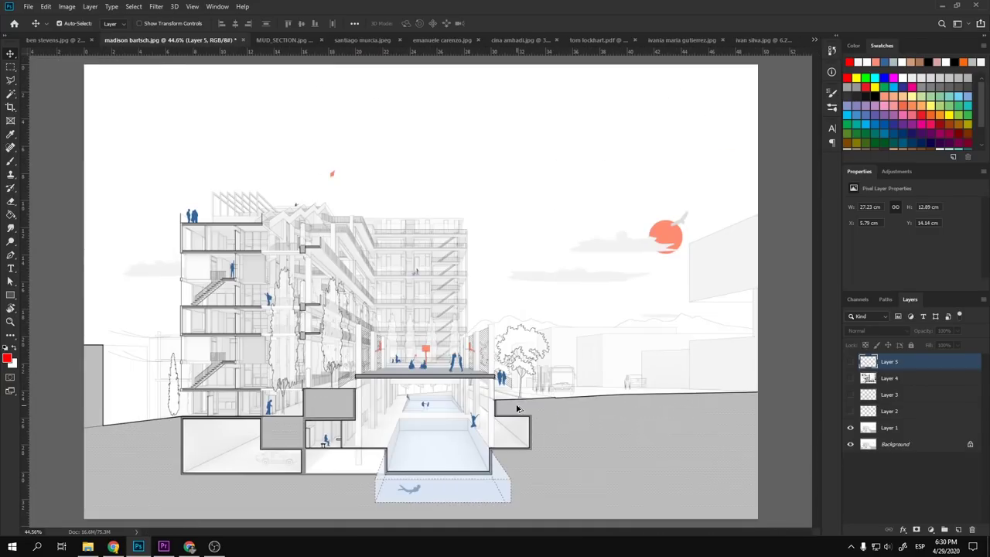
{"action": "scroll", "coordinate": [495, 449], "scroll_direction": "up", "scroll_amount": 2}
{"action": "scroll", "coordinate": [481, 463], "scroll_direction": "up", "scroll_amount": 3}
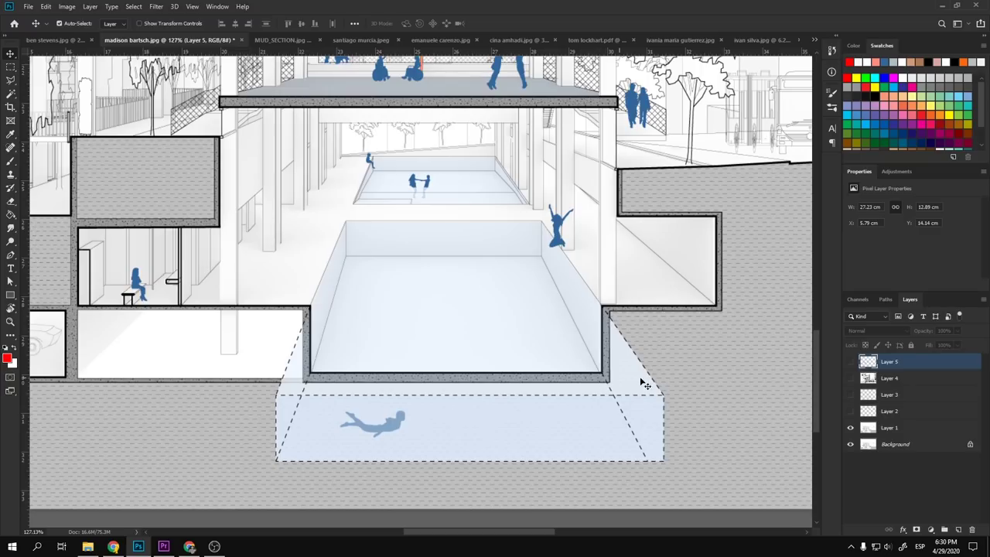
{"action": "left_click", "coordinate": [889, 432]}
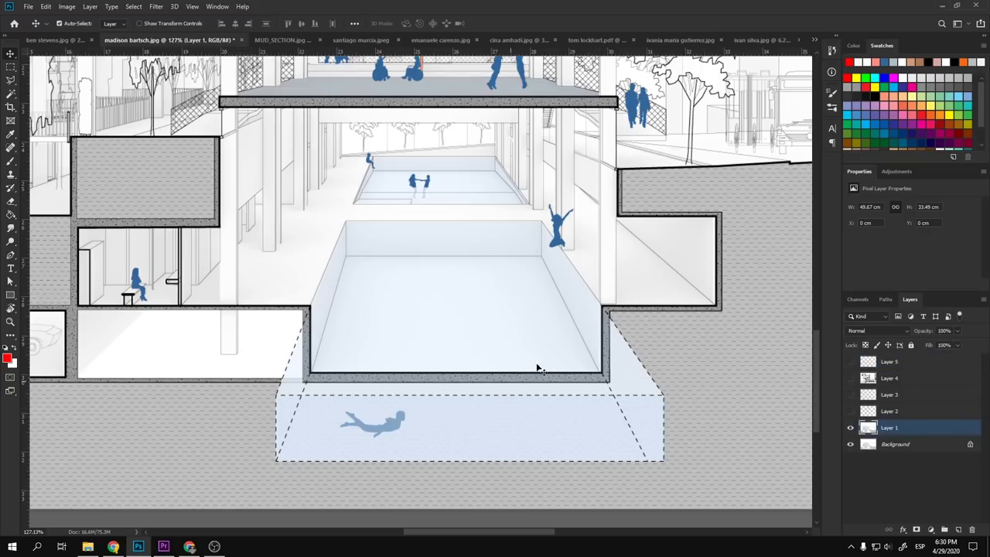
- Lasso the wall strip right of the pool and paint it white with a larger brush
{"action": "key", "text": "l"}
{"action": "scroll", "coordinate": [610, 322], "scroll_direction": "up", "scroll_amount": 2}
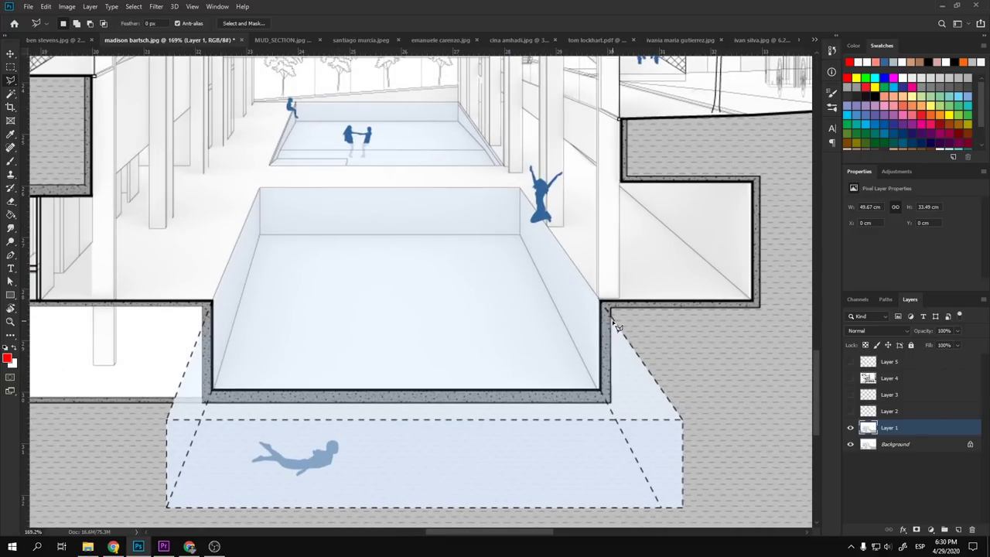
{"action": "mouse_move", "coordinate": [603, 303]}
{"action": "left_mouse_down"}
{"action": "mouse_move", "coordinate": [596, 388]}
{"action": "mouse_move", "coordinate": [614, 413]}
{"action": "mouse_move", "coordinate": [629, 383]}
{"action": "mouse_move", "coordinate": [617, 356]}
{"action": "left_mouse_up"}
{"action": "key", "text": "b"}
{"action": "key", "text": "bracketright"}
{"action": "key", "text": "bracketright"}
{"action": "key", "text": "bracketright"}
{"action": "key", "text": "bracketright"}
{"action": "key", "text": "bracketright"}
{"action": "key", "text": "x"}
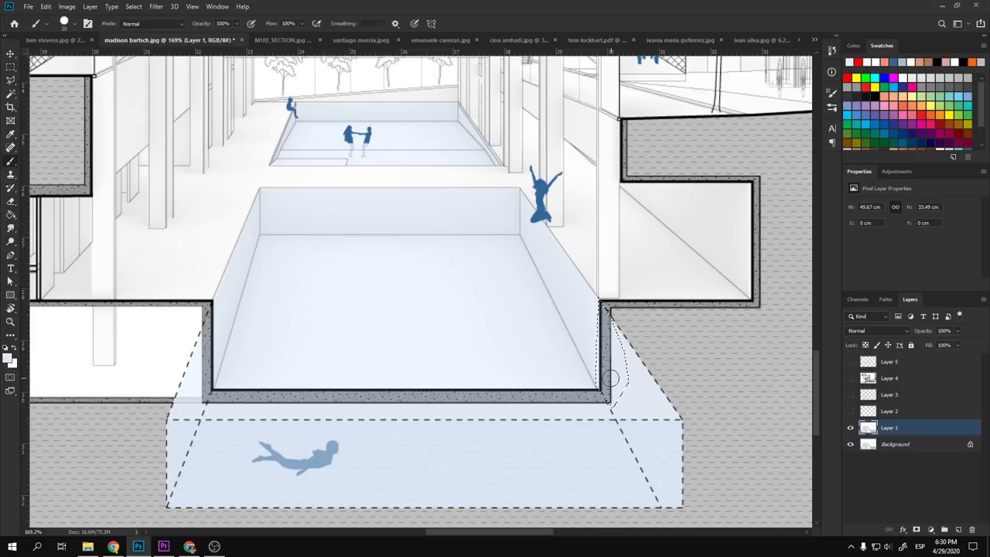
{"action": "left_click_drag", "start_coordinate": [619, 398], "coordinate": [606, 384]}
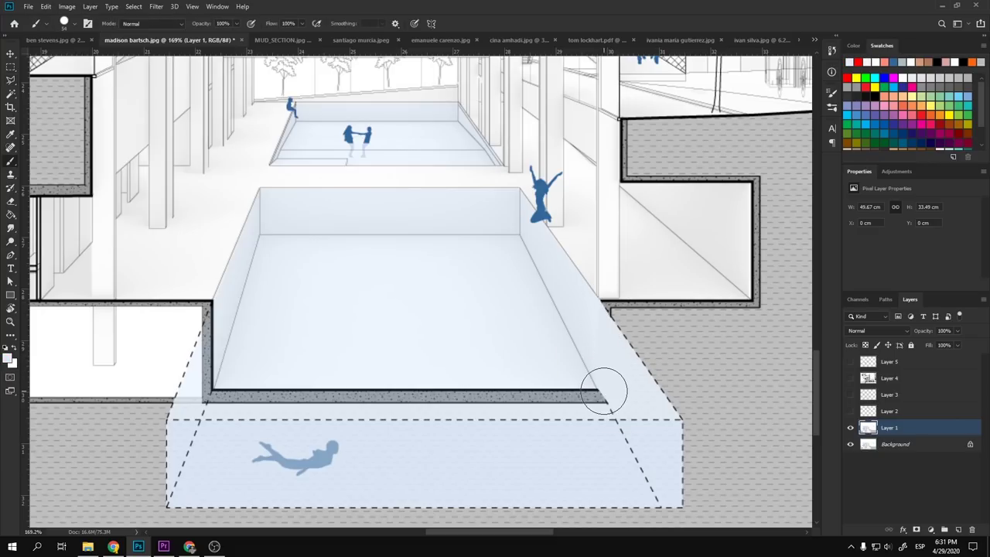
- Lasso the wall strip left of the pool and paint it light blue-white
{"action": "key", "text": "l"}
{"action": "key", "text": "ctrl+d"}
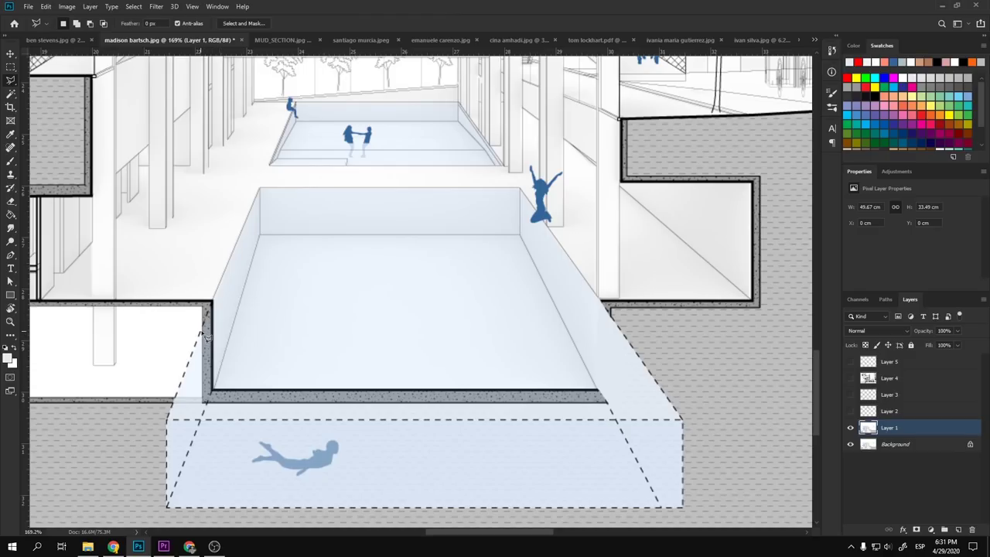
{"action": "mouse_move", "coordinate": [219, 286]}
{"action": "left_mouse_down"}
{"action": "mouse_move", "coordinate": [225, 369]}
{"action": "mouse_move", "coordinate": [205, 414]}
{"action": "mouse_move", "coordinate": [180, 406]}
{"action": "left_mouse_up"}
{"action": "key", "text": "b"}
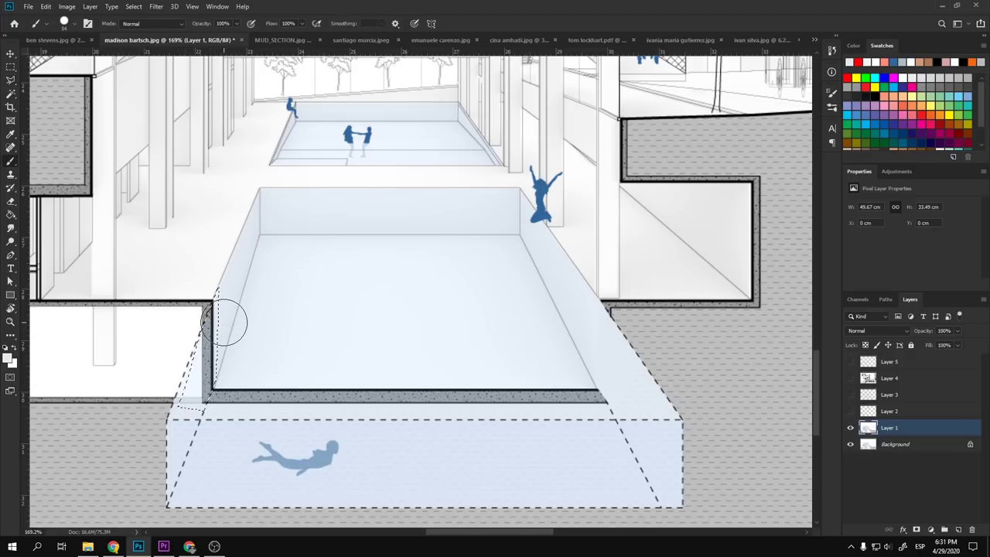
{"action": "mouse_move", "coordinate": [227, 316]}
{"action": "left_mouse_down"}
{"action": "mouse_move", "coordinate": [199, 365]}
{"action": "mouse_move", "coordinate": [208, 407]}
{"action": "mouse_move", "coordinate": [211, 314]}
{"action": "left_mouse_up"}
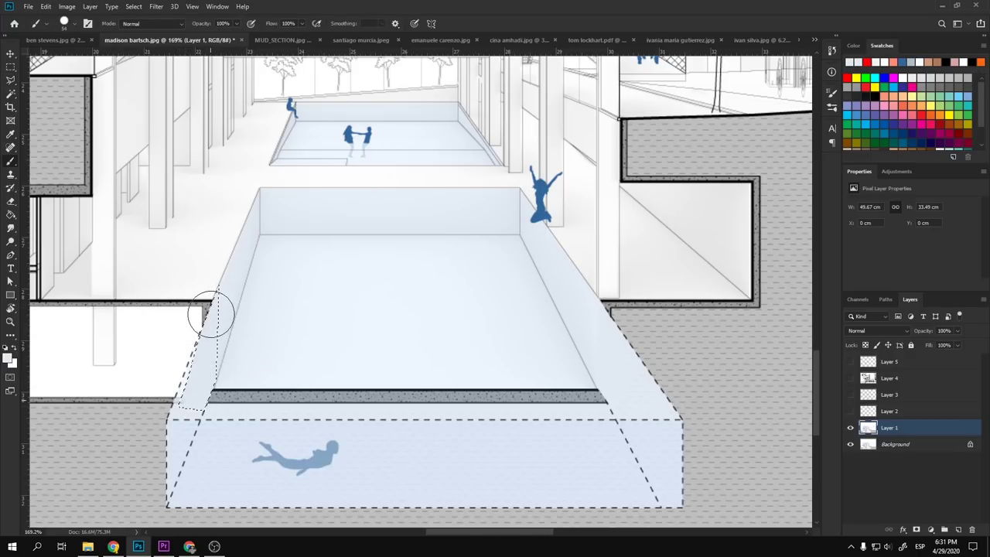
{"action": "key", "text": "ctrl+d"}
- Select the dark strip at the pool's front edge with the Polygonal Lasso and paint over it
{"action": "key", "text": "l"}
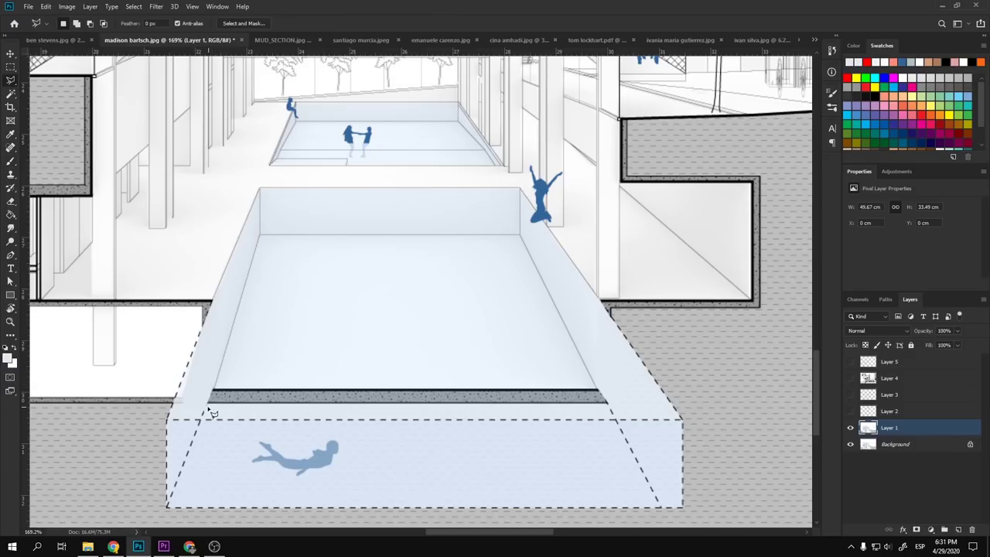
{"action": "left_click", "coordinate": [217, 389]}
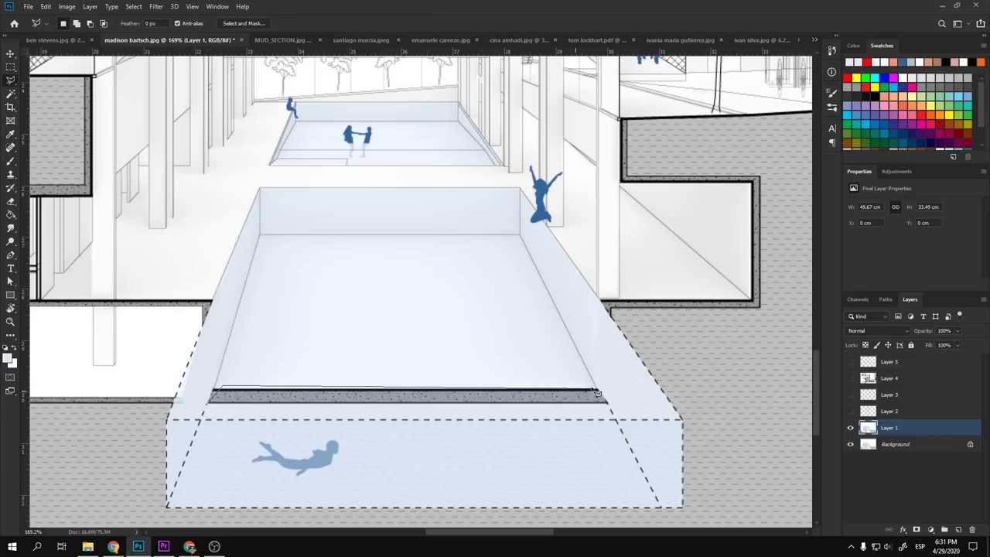
{"action": "left_click", "coordinate": [609, 405]}
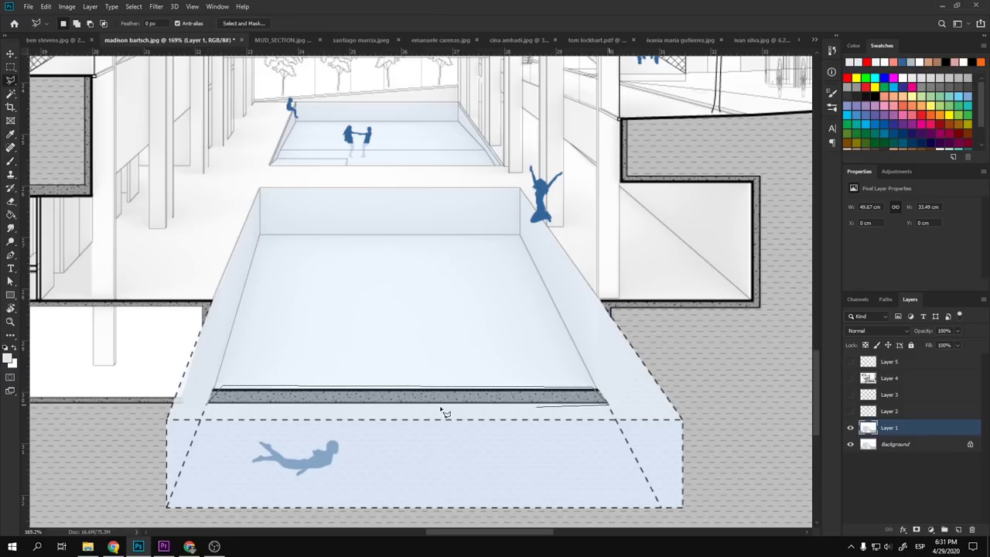
{"action": "double_click", "coordinate": [217, 412]}
{"action": "key", "text": "b"}
{"action": "left_click", "coordinate": [230, 397]}
{"action": "left_click", "coordinate": [630, 402], "text": "shift"}
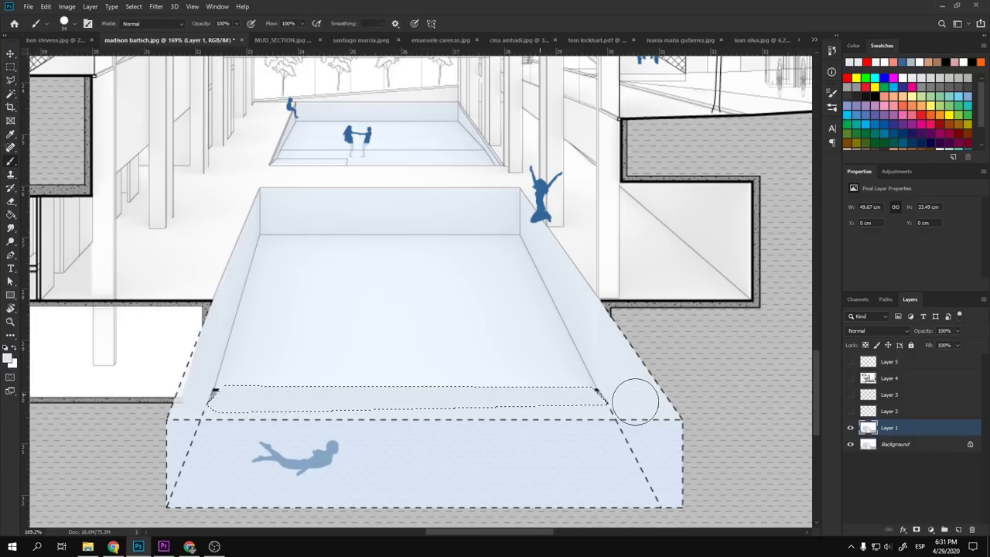
- Undo the first paint and repaint the whole front strip light blue
{"action": "key", "text": "ctrl+z"}
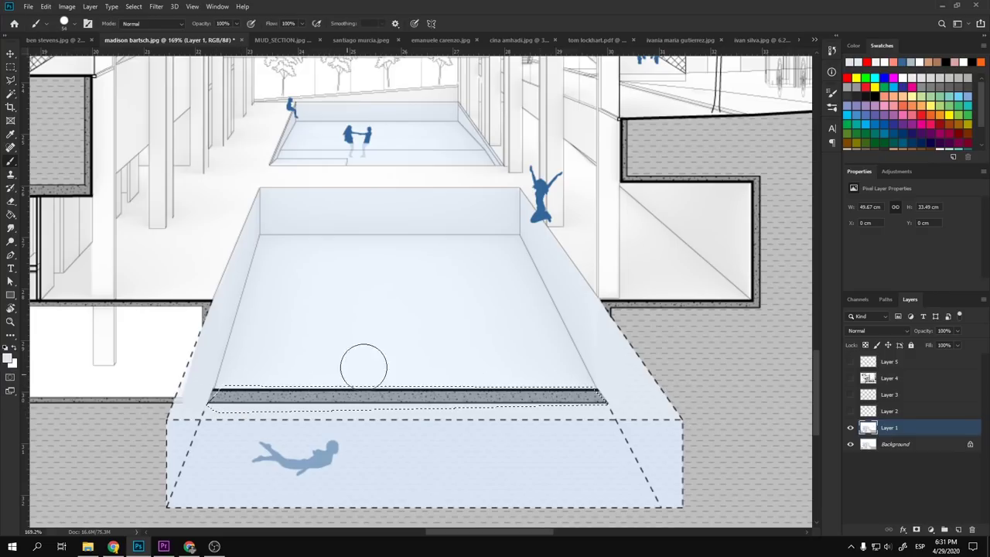
{"action": "left_click_drag", "start_coordinate": [335, 396], "coordinate": [371, 396]}
{"action": "left_click_drag", "start_coordinate": [249, 407], "coordinate": [217, 397]}
{"action": "left_click_drag", "start_coordinate": [469, 387], "coordinate": [641, 400]}
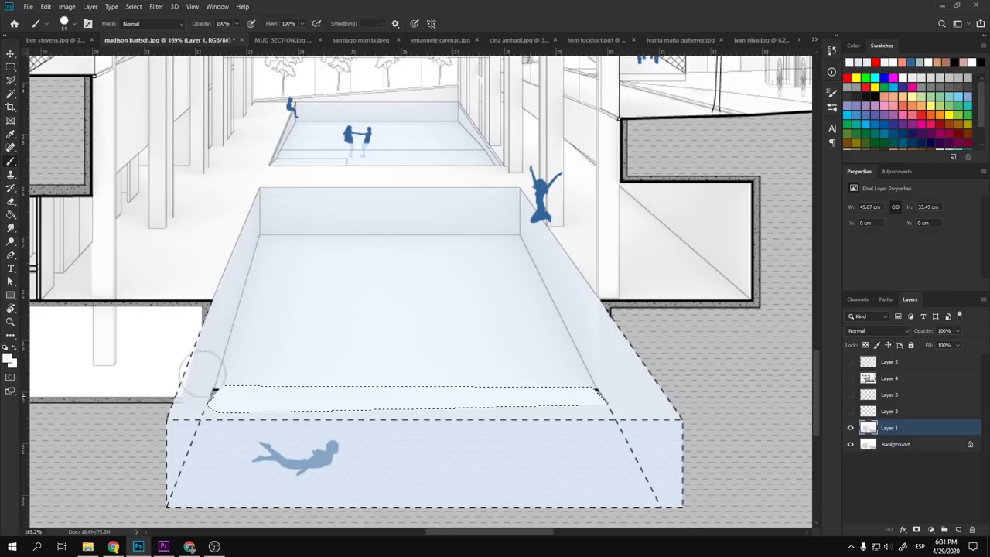
{"action": "scroll", "coordinate": [389, 363], "scroll_direction": "down", "scroll_amount": 3}
{"action": "scroll", "coordinate": [389, 364], "scroll_direction": "down", "scroll_amount": 3}
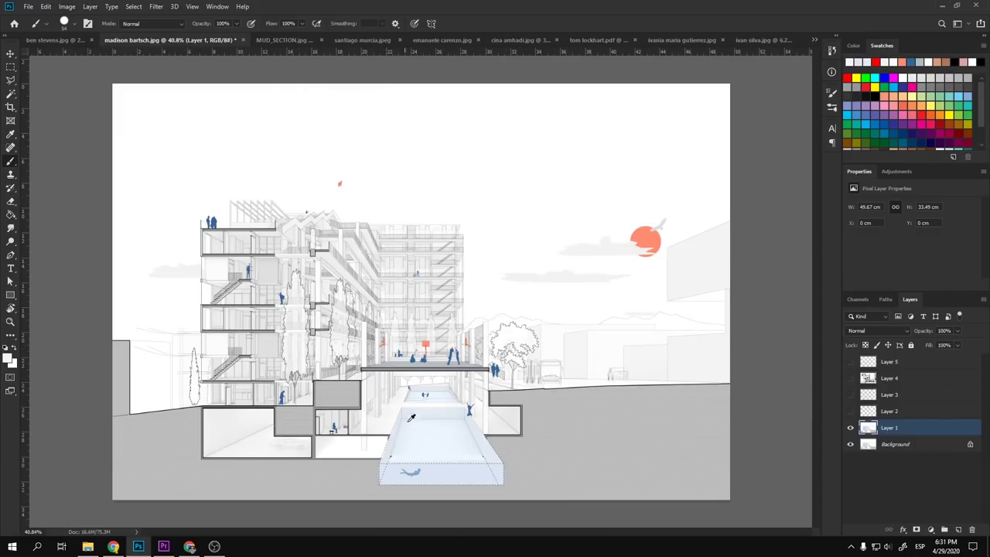
{"action": "scroll", "coordinate": [402, 476], "scroll_direction": "up", "scroll_amount": 3}
{"action": "scroll", "coordinate": [394, 335], "scroll_direction": "down", "scroll_amount": 3}
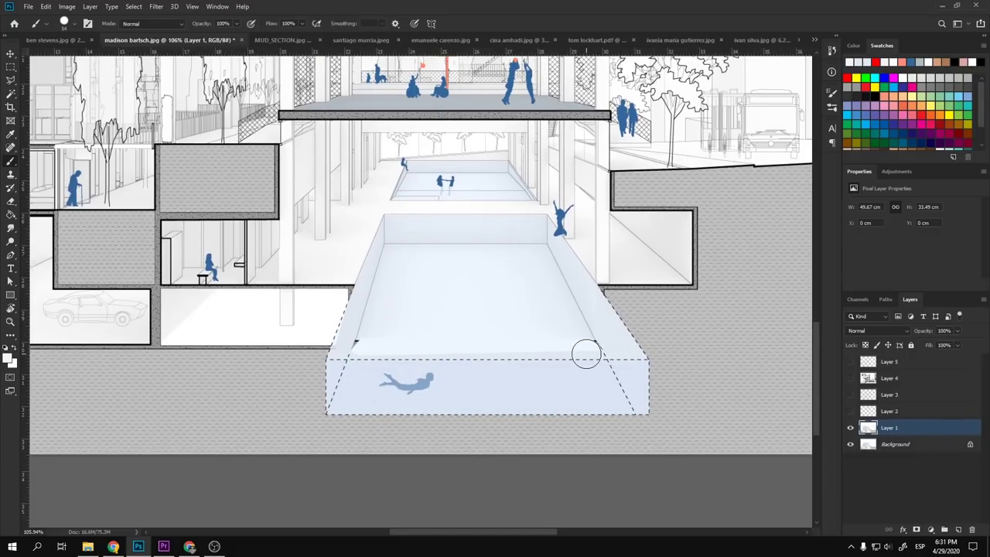
- Add a new layer and paint a sampled grey shadow strip under the pool box's bottom edge
{"action": "left_click", "coordinate": [957, 530]}
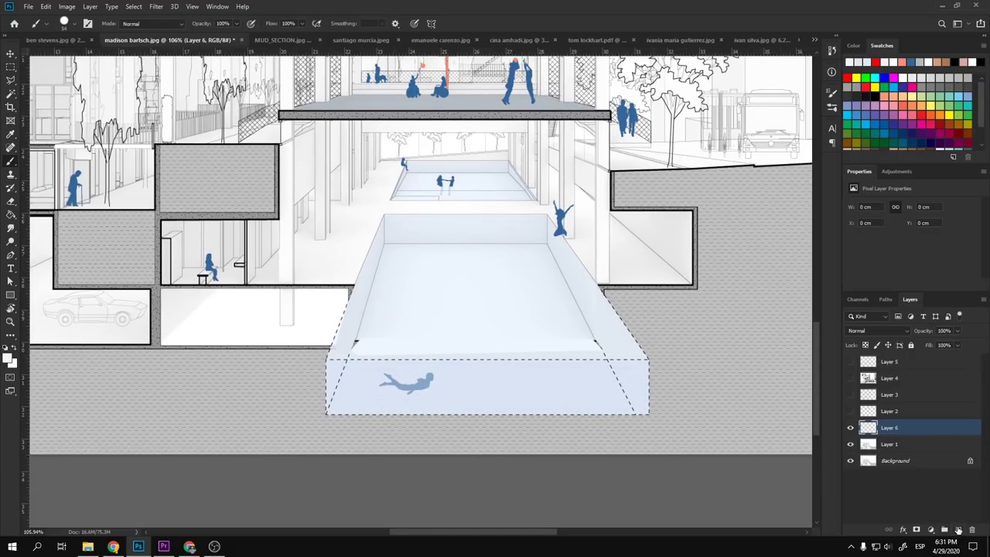
{"action": "key", "text": "m"}
{"action": "scroll", "coordinate": [633, 422], "scroll_direction": "up", "scroll_amount": 3}
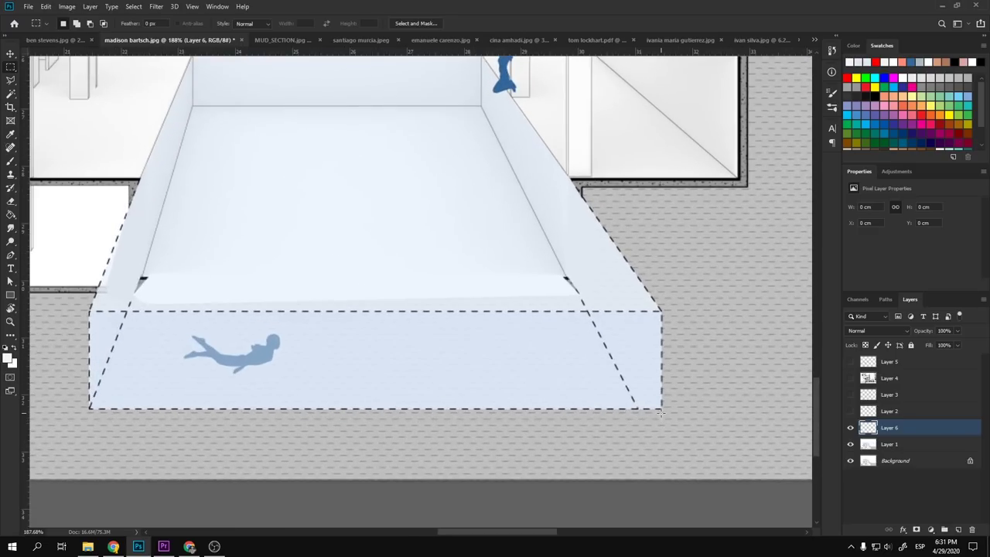
{"action": "left_click_drag", "start_coordinate": [661, 410], "coordinate": [88, 422]}
{"action": "key", "text": "b"}
{"action": "left_click", "coordinate": [637, 177], "text": "alt"}
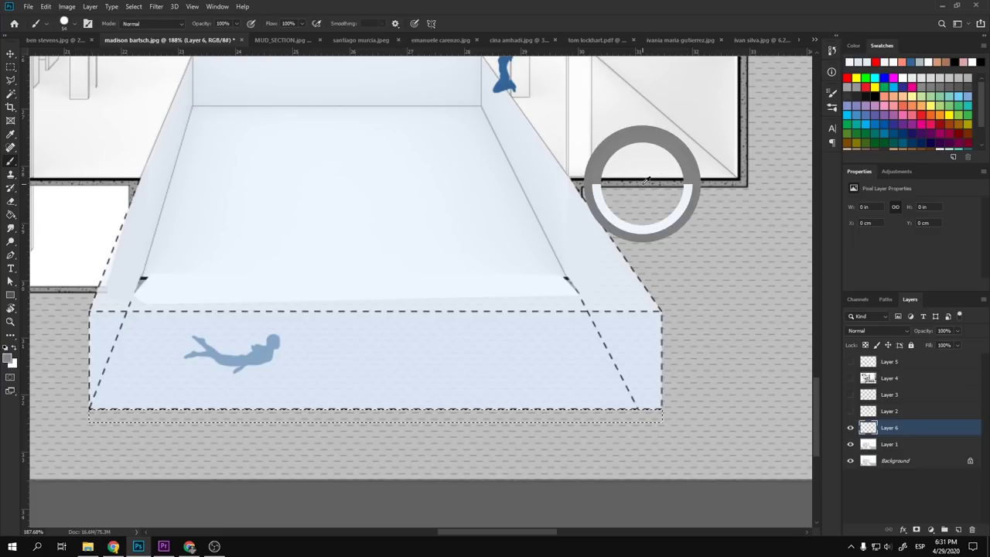
{"action": "mouse_move", "coordinate": [636, 425]}
{"action": "left_mouse_down"}
{"action": "mouse_move", "coordinate": [71, 411]}
{"action": "mouse_move", "coordinate": [675, 410]}
{"action": "left_mouse_up"}
- Select and paint grey shadow strips along the pool box's right and left sides
{"action": "key", "text": "m"}
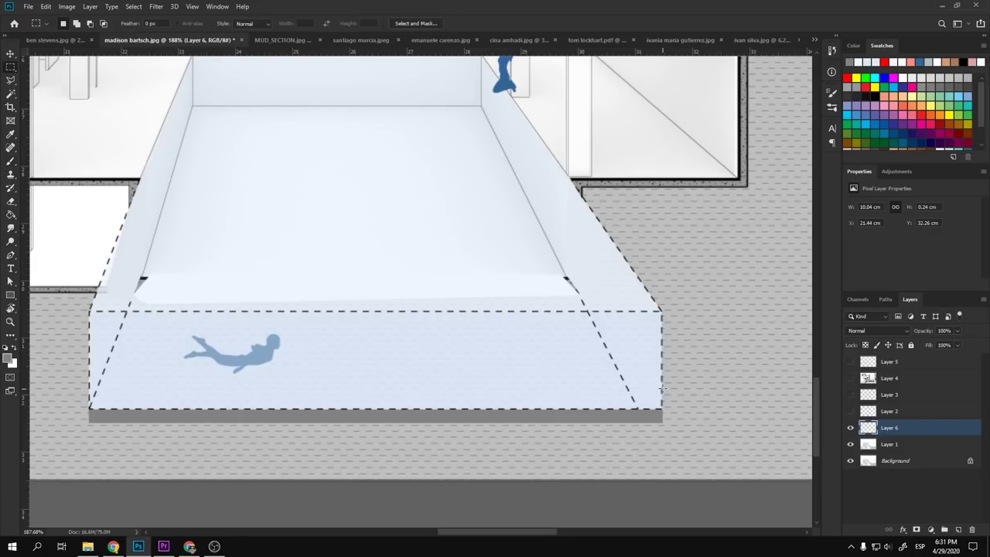
{"action": "mouse_move", "coordinate": [662, 422]}
{"action": "left_mouse_down"}
{"action": "mouse_move", "coordinate": [657, 316]}
{"action": "mouse_move", "coordinate": [647, 310]}
{"action": "mouse_move", "coordinate": [674, 310]}
{"action": "mouse_move", "coordinate": [674, 442]}
{"action": "mouse_move", "coordinate": [673, 394]}
{"action": "left_mouse_up"}
{"action": "key", "text": "b"}
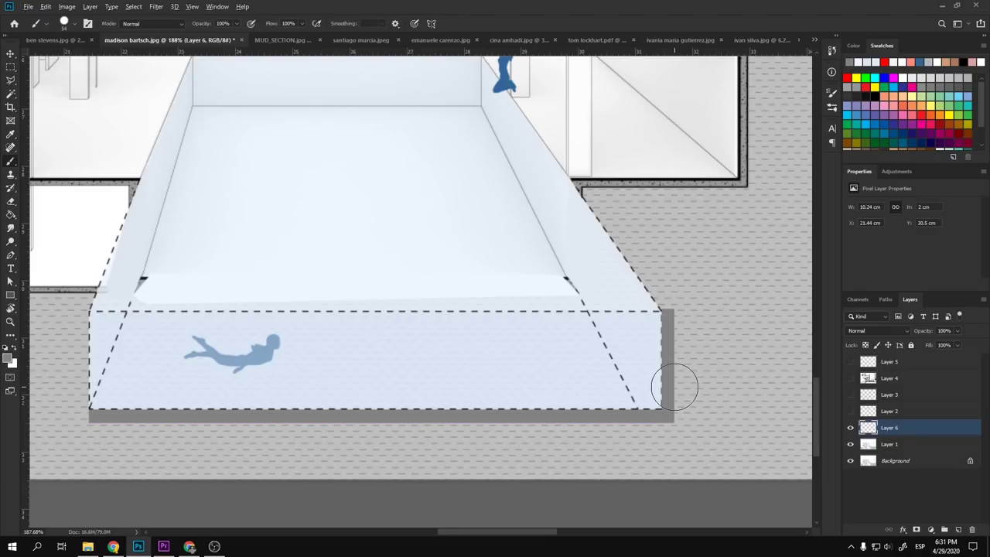
{"action": "scroll", "coordinate": [310, 393], "scroll_direction": "left", "scroll_amount": 5}
{"action": "key", "text": "m"}
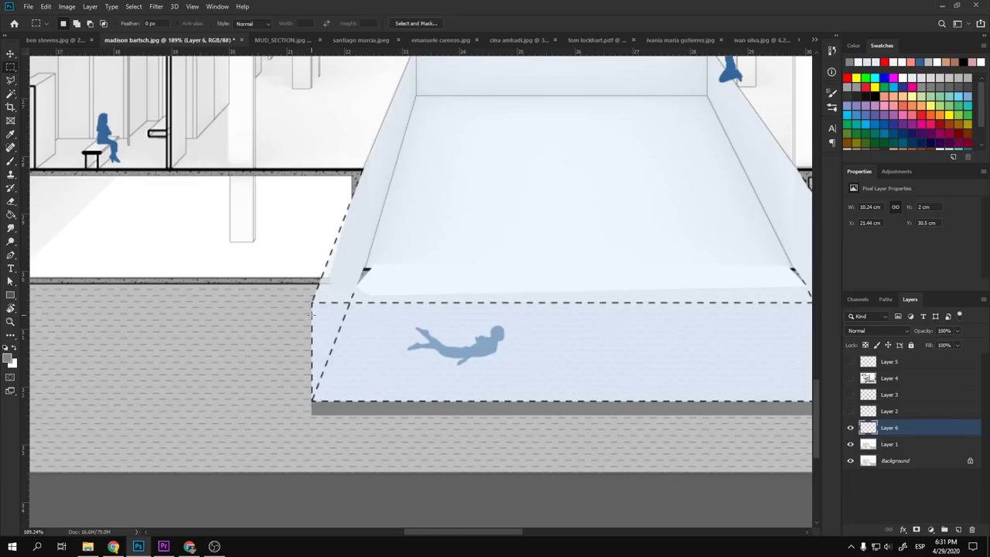
{"action": "left_click_drag", "start_coordinate": [311, 303], "coordinate": [302, 419]}
{"action": "key", "text": "b"}
{"action": "mouse_move", "coordinate": [304, 414]}
{"action": "left_mouse_down"}
{"action": "mouse_move", "coordinate": [305, 279]}
{"action": "mouse_move", "coordinate": [316, 426]}
{"action": "left_mouse_up"}
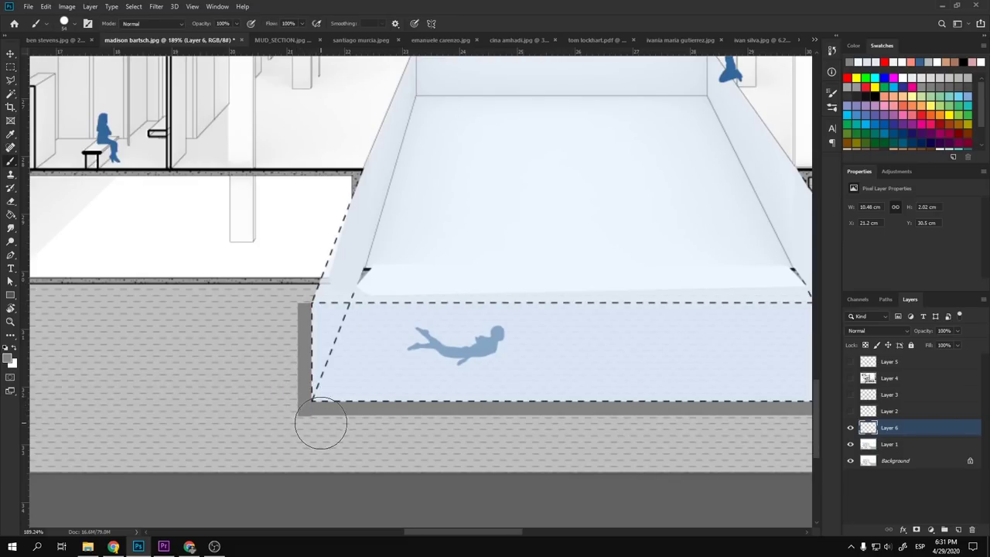
{"action": "scroll", "coordinate": [322, 419], "scroll_direction": "down", "scroll_amount": 5}
{"action": "scroll", "coordinate": [595, 350], "scroll_direction": "up", "scroll_amount": 5}
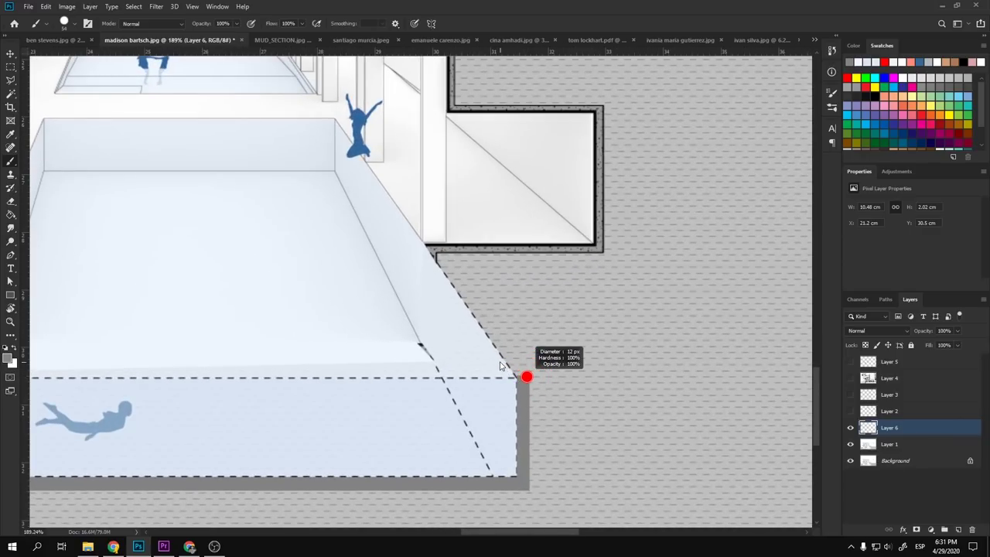
- Paint a grey shadow strip along the sloped wall edge inside a Polygonal Lasso selection
{"action": "key", "text": "alt+l"}
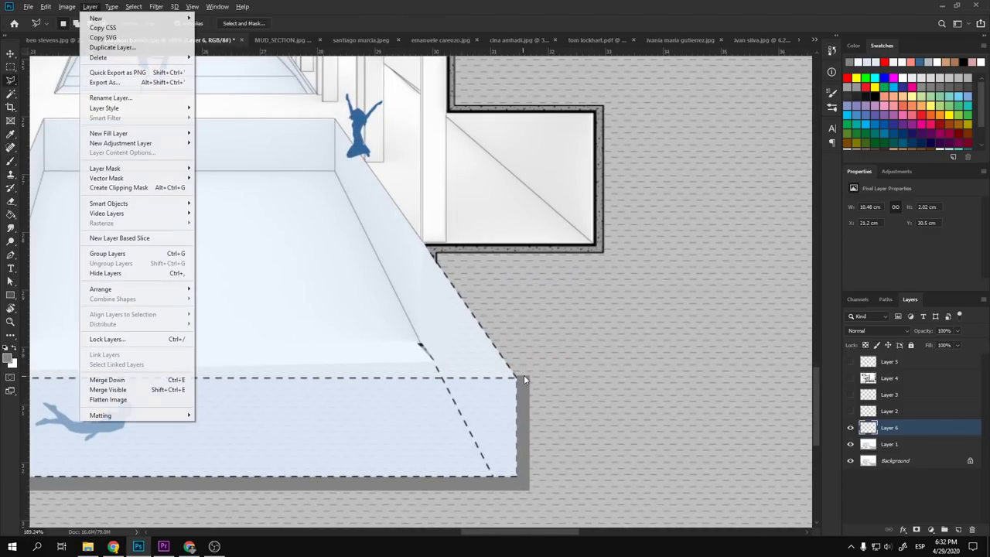
{"action": "key", "text": "Escape"}
{"action": "key", "text": "l"}
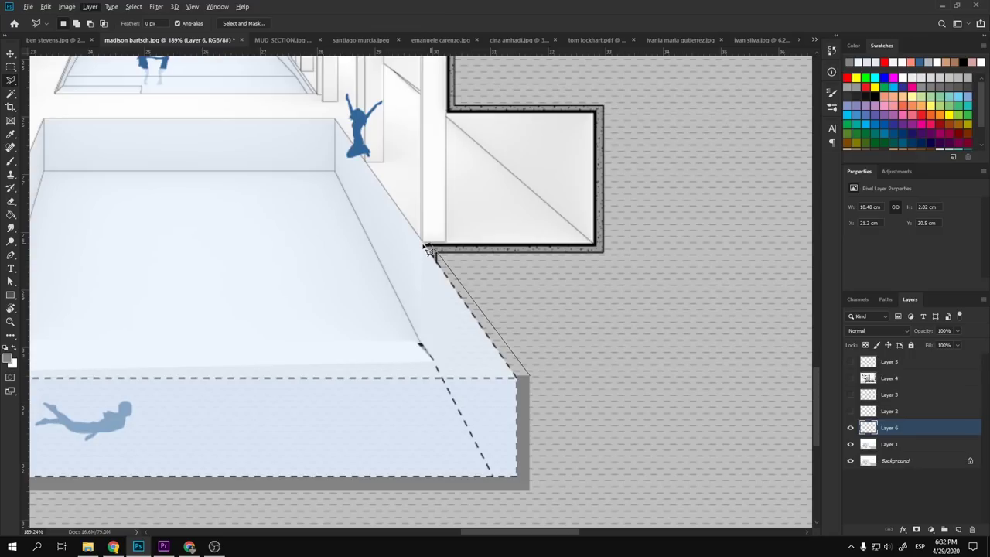
{"action": "left_click", "coordinate": [426, 246]}
{"action": "left_click", "coordinate": [527, 384]}
{"action": "key", "text": "b"}
{"action": "mouse_move", "coordinate": [452, 255]}
{"action": "left_mouse_down"}
{"action": "mouse_move", "coordinate": [423, 260]}
{"action": "mouse_move", "coordinate": [479, 348]}
{"action": "left_mouse_up"}
{"action": "key", "text": "ctrl+d"}
- Outline the left wall strip at the pool's left end with the Polygonal Lasso
{"action": "key", "text": "l"}
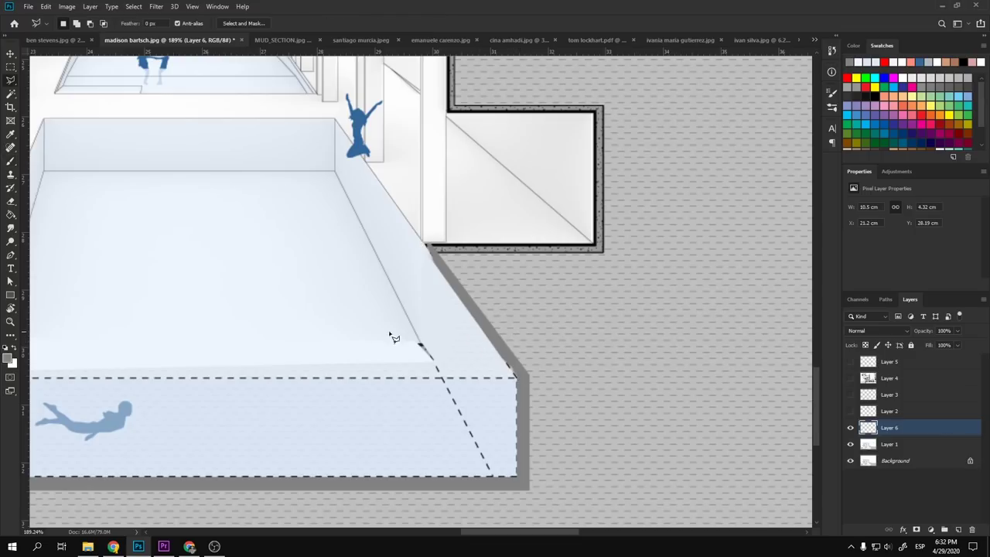
{"action": "left_click_drag", "start_coordinate": [391, 336], "coordinate": [707, 335]}
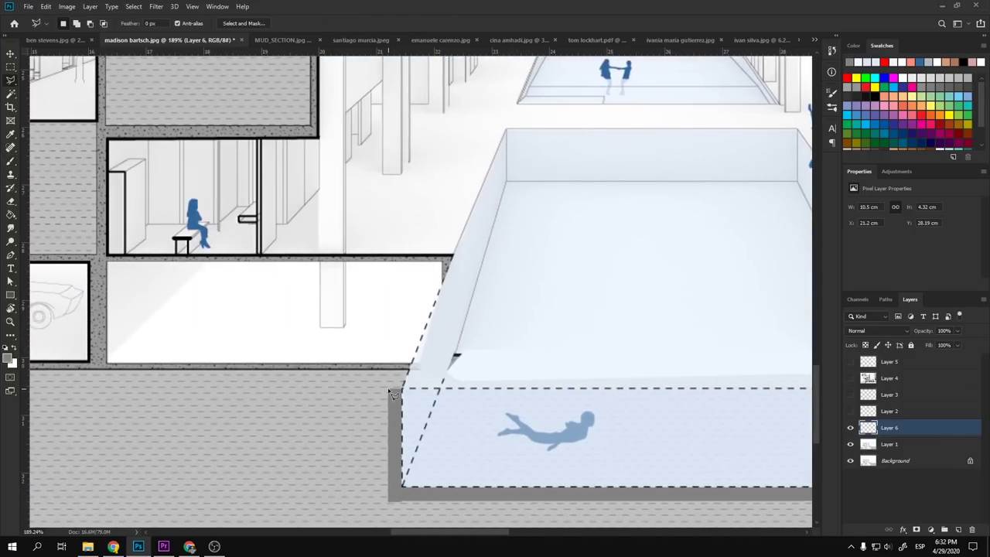
{"action": "left_click", "coordinate": [390, 389]}
{"action": "left_click", "coordinate": [451, 257]}
{"action": "double_click", "coordinate": [403, 398]}
{"action": "key", "text": "b"}
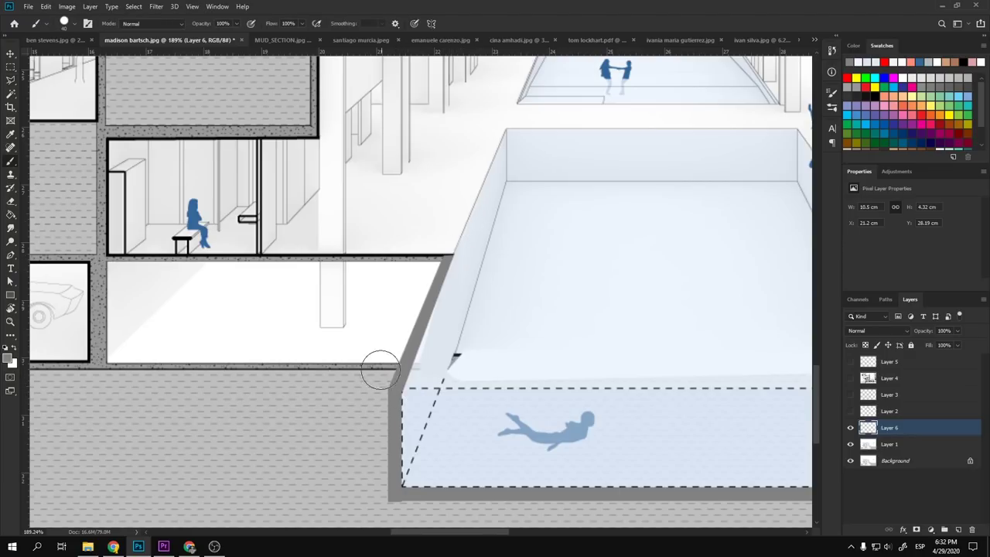
{"action": "scroll", "coordinate": [354, 349], "scroll_direction": "down", "scroll_amount": 6}
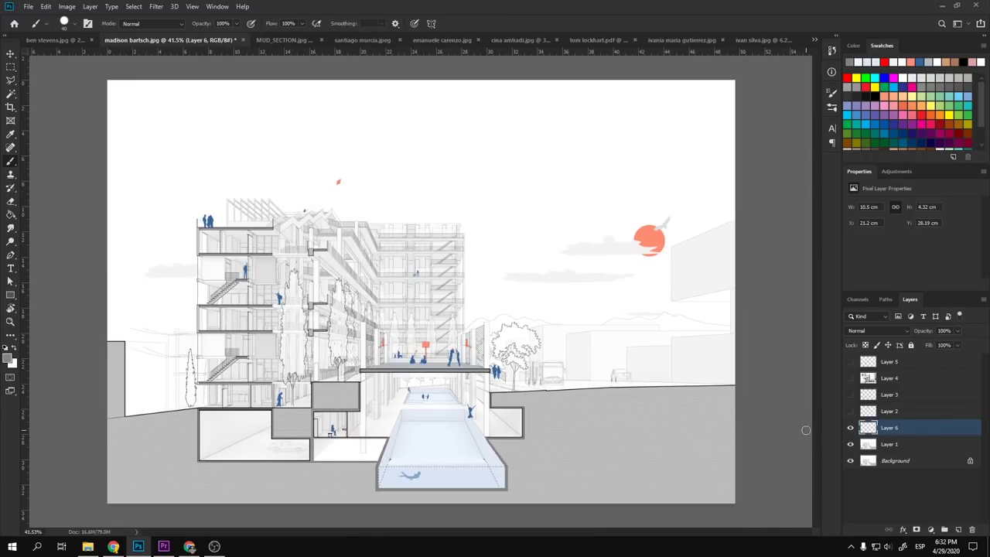
- Toggle the painted layers off and on to compare with the original drawing
{"action": "left_click", "coordinate": [850, 462], "text": "alt"}
{"action": "left_click", "coordinate": [851, 462], "text": "alt"}
{"action": "left_click", "coordinate": [850, 462], "text": "alt"}
{"action": "left_click", "coordinate": [851, 461], "text": "alt"}
{"action": "scroll", "coordinate": [359, 468], "scroll_direction": "up", "scroll_amount": 3}
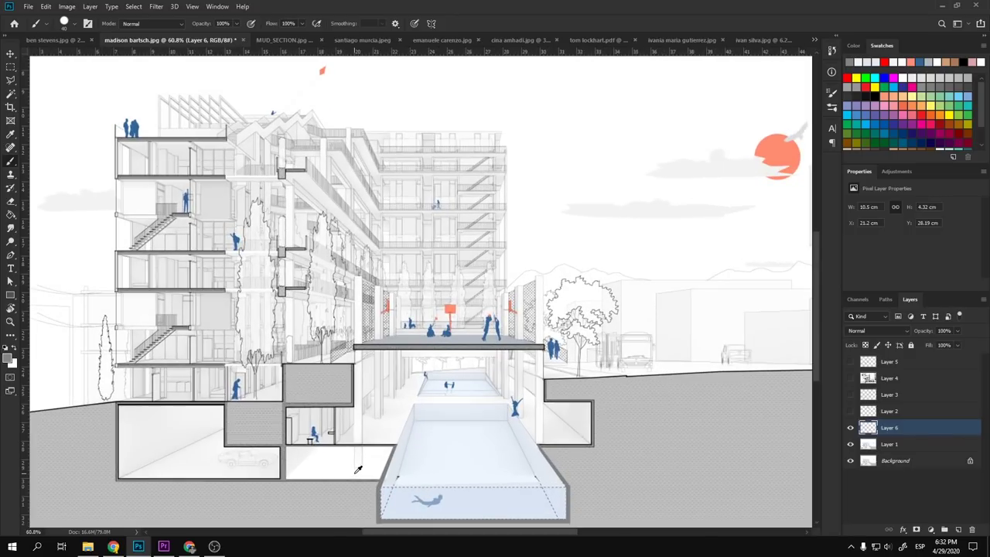
{"action": "scroll", "coordinate": [371, 460], "scroll_direction": "down", "scroll_amount": 2}
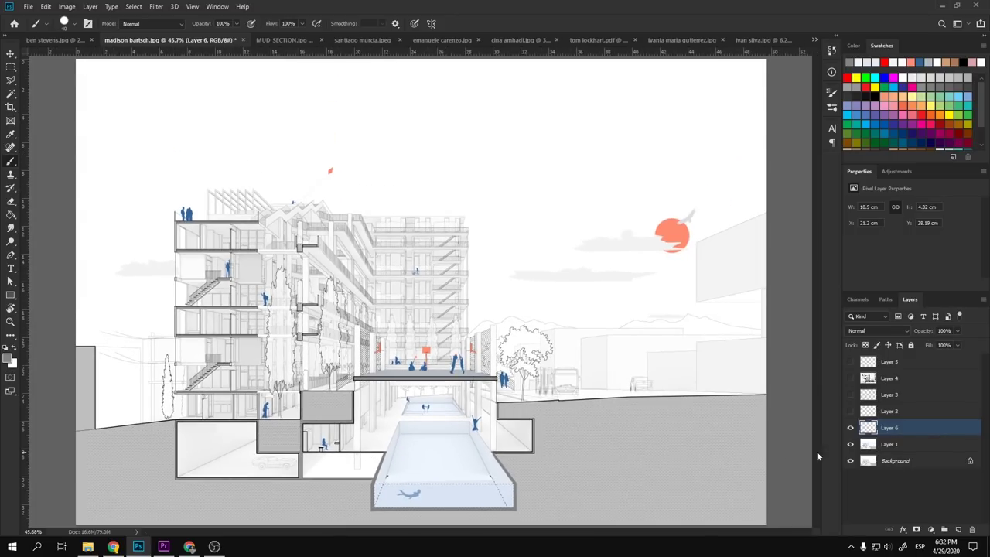
- Hide the shadow Layer 6 and the repaint Layer 1
{"action": "left_click", "coordinate": [851, 428]}
{"action": "scroll", "coordinate": [451, 498], "scroll_direction": "up", "scroll_amount": 4}
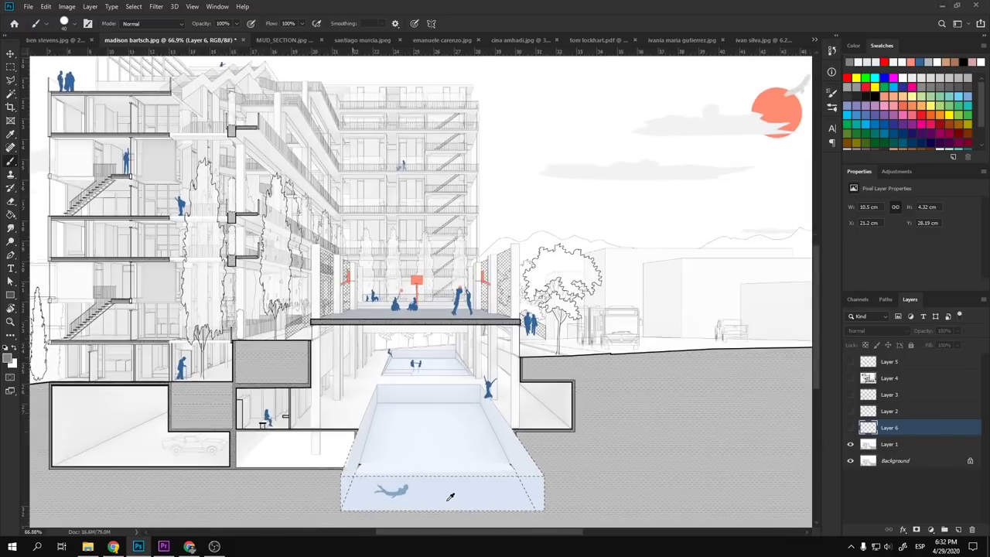
{"action": "scroll", "coordinate": [450, 496], "scroll_direction": "down", "scroll_amount": 2}
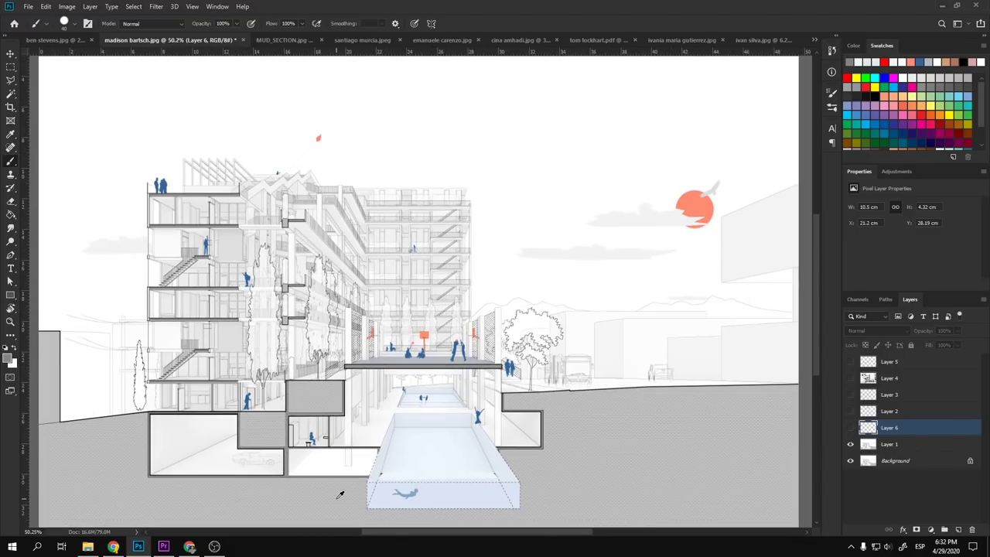
{"action": "scroll", "coordinate": [339, 495], "scroll_direction": "up", "scroll_amount": 3}
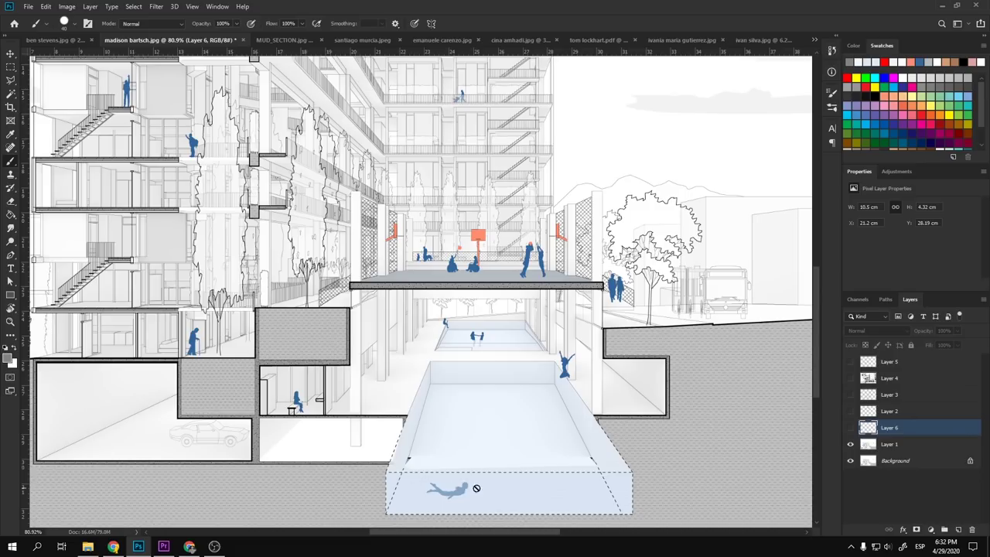
{"action": "left_click", "coordinate": [851, 445]}
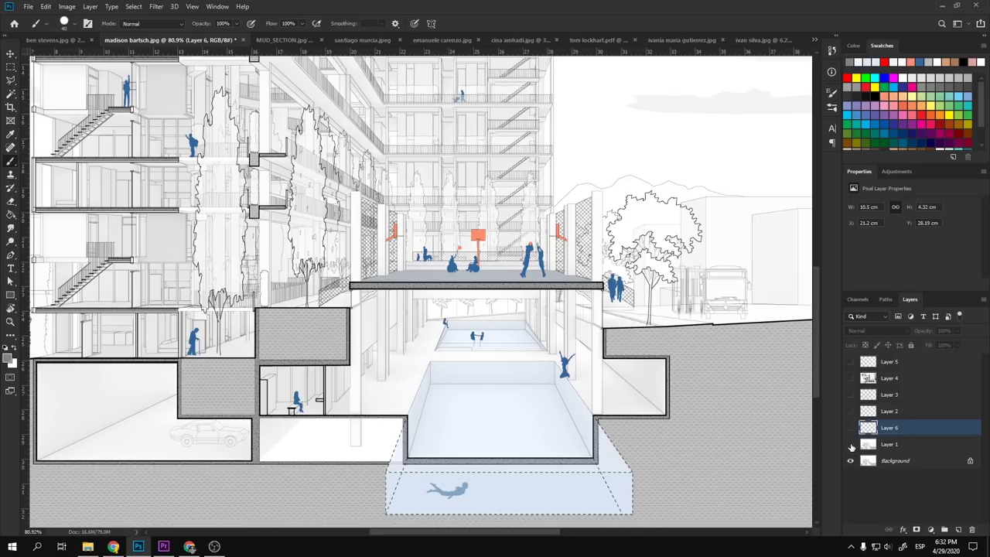
{"action": "scroll", "coordinate": [554, 464], "scroll_direction": "down", "scroll_amount": 3}
{"action": "scroll", "coordinate": [431, 481], "scroll_direction": "up", "scroll_amount": 4}
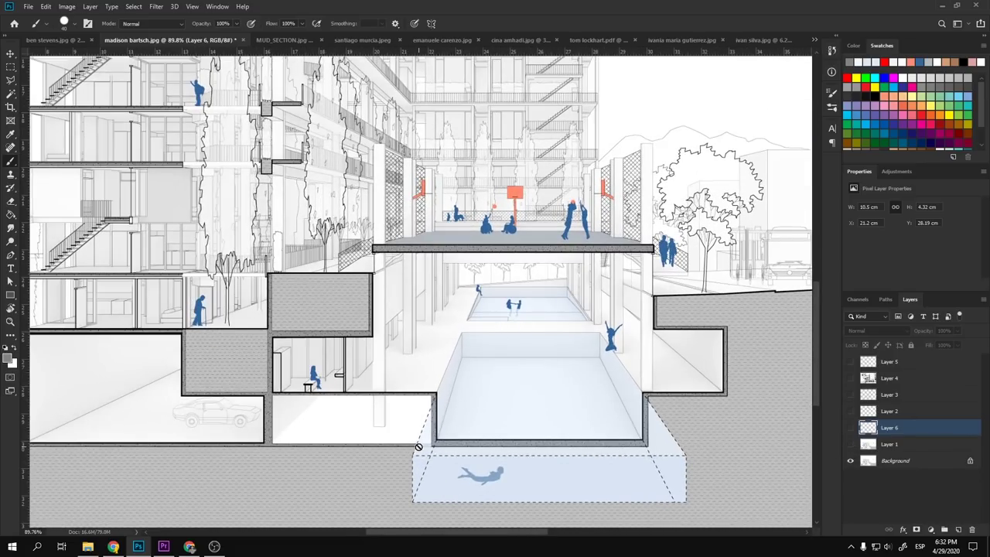
- Trace a Polygonal Lasso outline around the blue extension below the pool
{"action": "key", "text": "l"}
{"action": "left_click", "coordinate": [652, 403]}
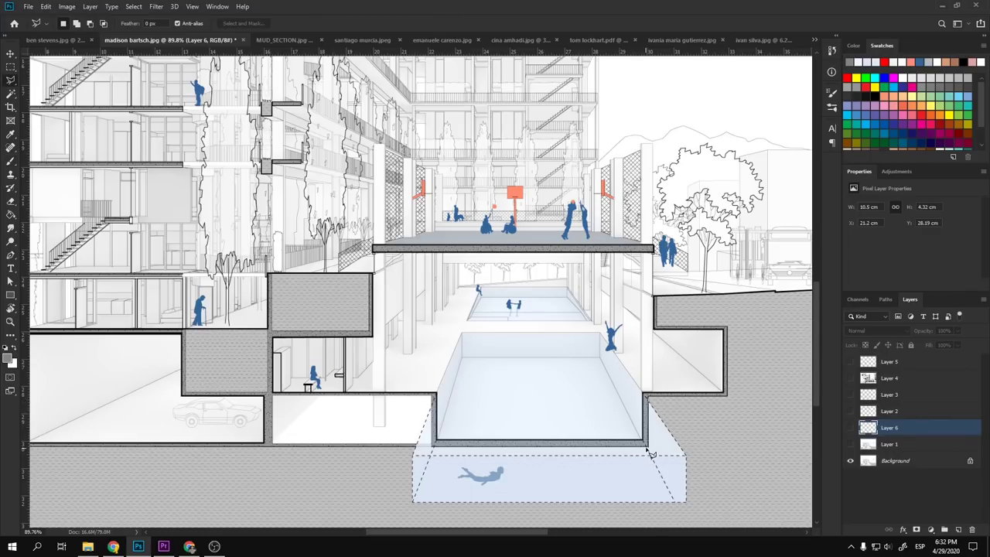
{"action": "left_click", "coordinate": [648, 447]}
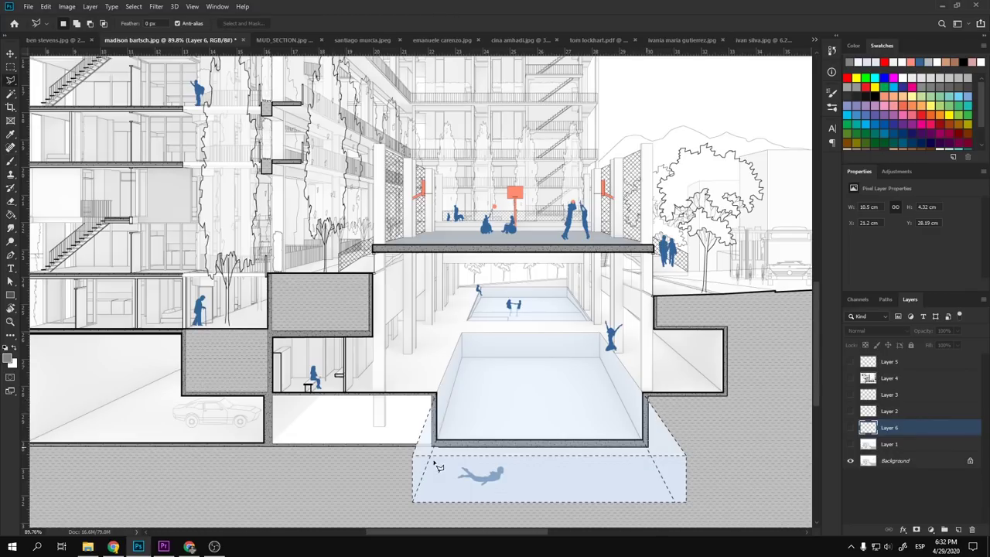
{"action": "left_click", "coordinate": [396, 512]}
{"action": "left_click", "coordinate": [632, 518]}
{"action": "left_click", "coordinate": [712, 511]}
{"action": "double_click", "coordinate": [724, 425]}
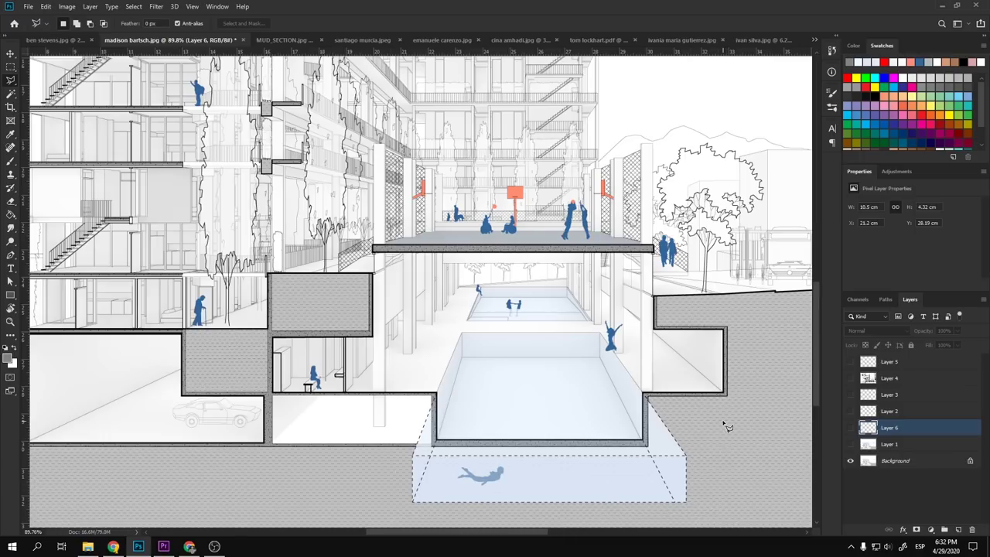
- Unlock the Background as an editable Layer 0
{"action": "left_click", "coordinate": [970, 460]}
{"action": "key", "text": "s"}
{"action": "scroll", "coordinate": [526, 476], "scroll_direction": "down", "scroll_amount": 1}
- Clone grey hatch at full strength over the swimmer, the blue extension and the black ledge
{"action": "scroll", "coordinate": [526, 476], "scroll_direction": "down", "scroll_amount": 2}
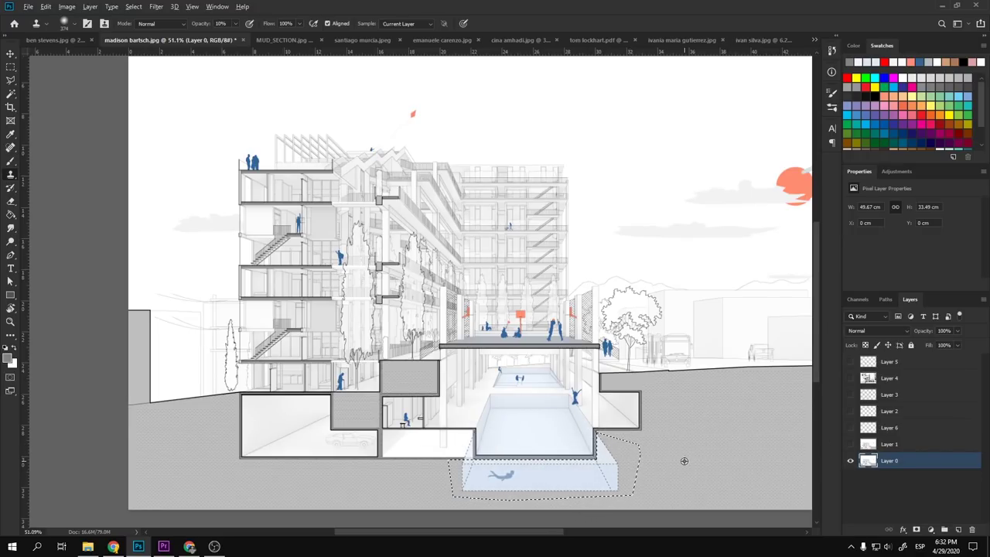
{"action": "left_click_drag", "start_coordinate": [519, 475], "coordinate": [524, 477]}
{"action": "key", "text": "0"}
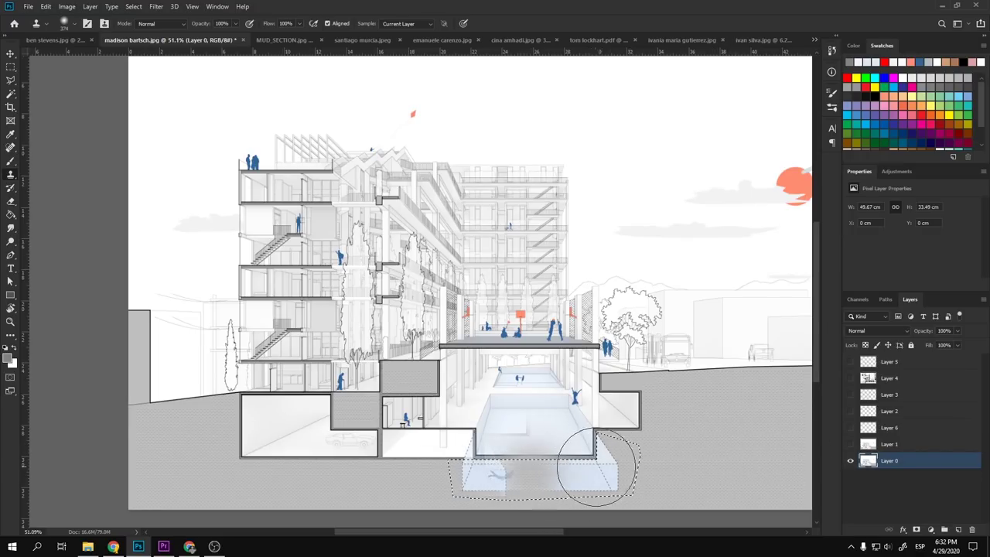
{"action": "mouse_move", "coordinate": [597, 465]}
{"action": "left_mouse_down"}
{"action": "mouse_move", "coordinate": [407, 478]}
{"action": "mouse_move", "coordinate": [702, 485]}
{"action": "mouse_move", "coordinate": [724, 451]}
{"action": "mouse_move", "coordinate": [558, 491]}
{"action": "mouse_move", "coordinate": [628, 467]}
{"action": "mouse_move", "coordinate": [442, 472]}
{"action": "left_mouse_up"}
{"action": "left_click", "coordinate": [656, 458], "text": "alt"}
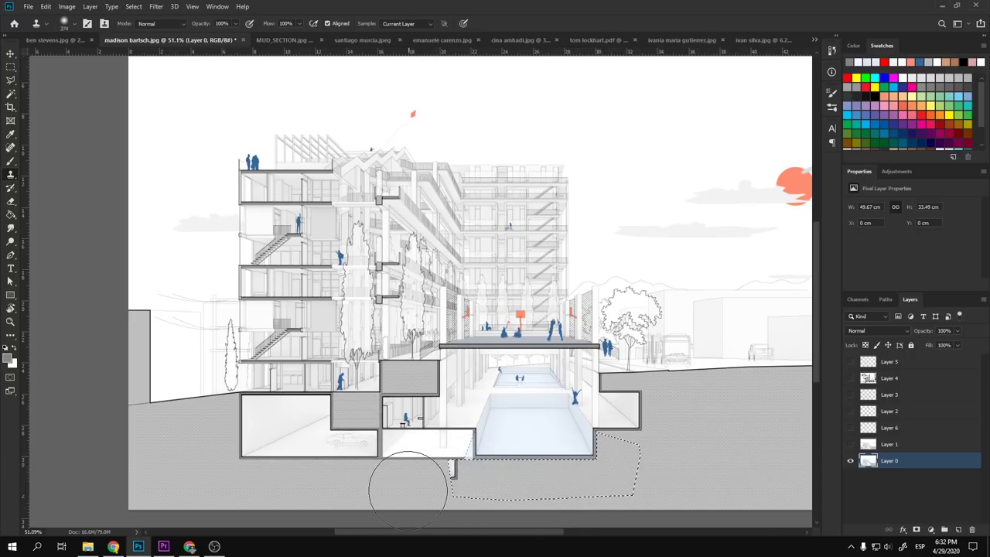
{"action": "left_click_drag", "start_coordinate": [363, 505], "coordinate": [478, 483]}
{"action": "scroll", "coordinate": [455, 493], "scroll_direction": "down", "scroll_amount": 5}
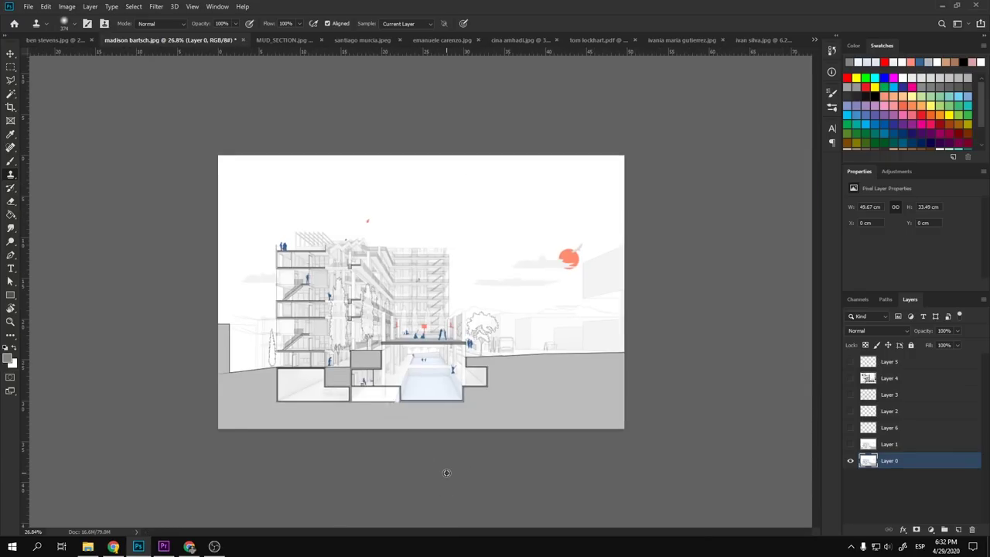
{"action": "scroll", "coordinate": [429, 424], "scroll_direction": "up", "scroll_amount": 5}
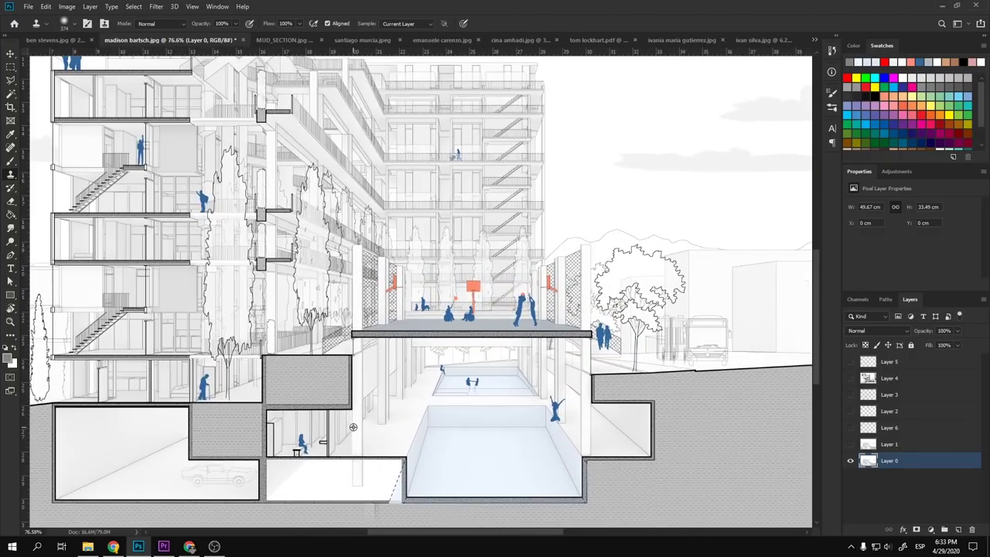
{"action": "scroll", "coordinate": [363, 430], "scroll_direction": "up", "scroll_amount": 5}
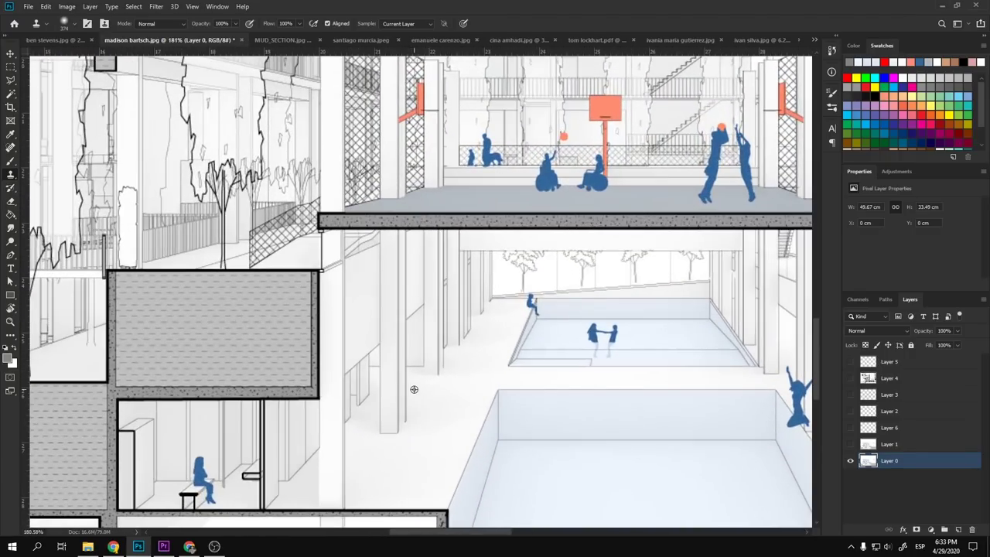
{"action": "scroll", "coordinate": [426, 391], "scroll_direction": "down", "scroll_amount": 5}
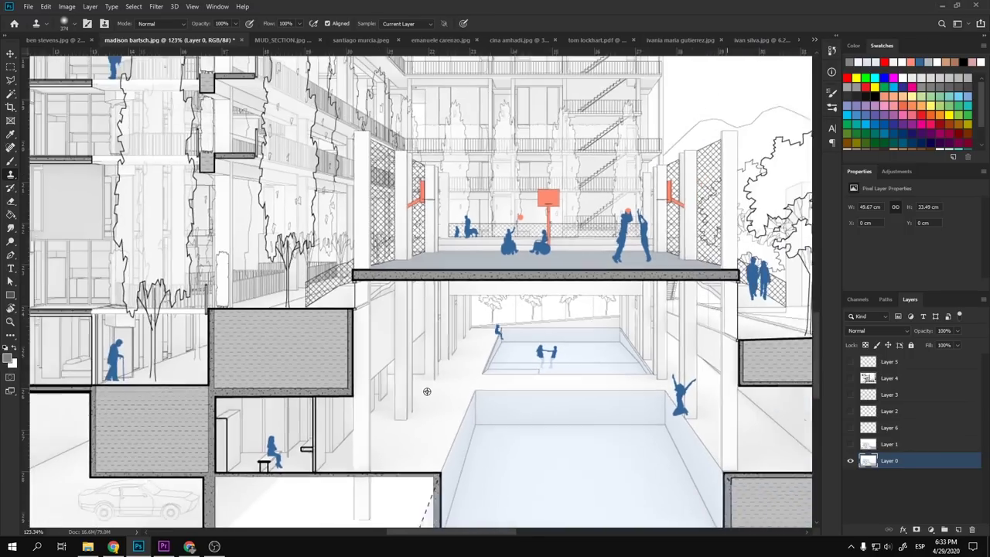
{"action": "scroll", "coordinate": [426, 391], "scroll_direction": "down", "scroll_amount": 3}
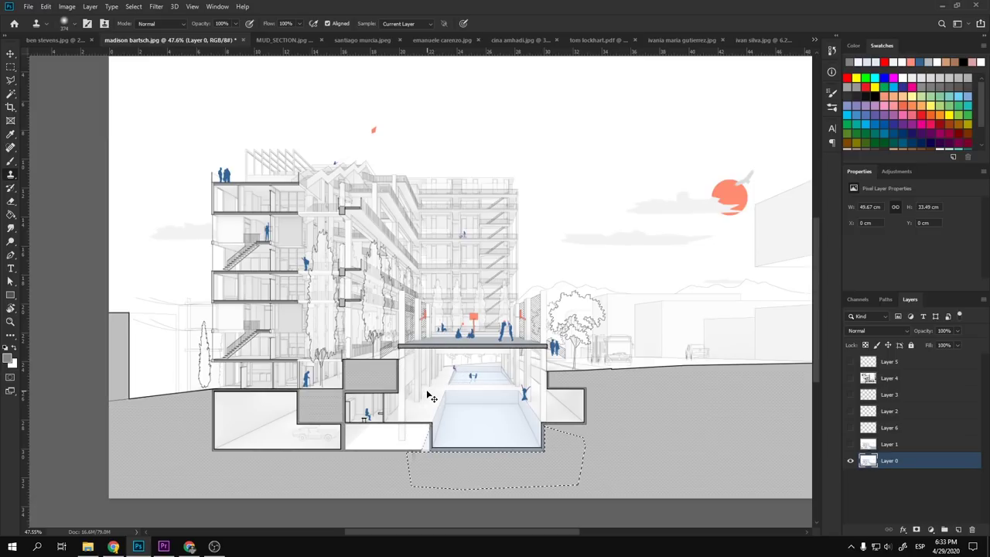
- Select the light-blue piece beneath the pool
{"action": "key", "text": "ctrl+shift+d"}
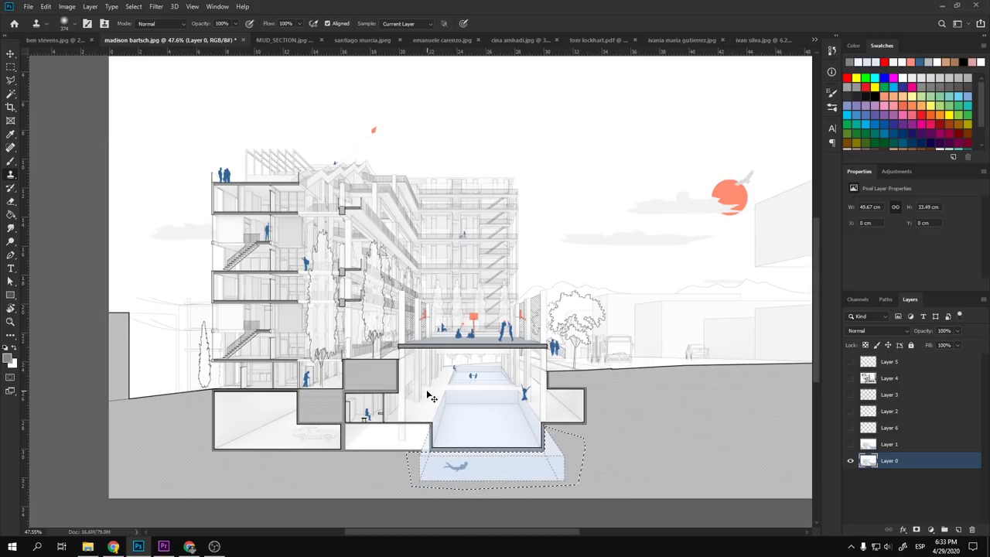
{"action": "scroll", "coordinate": [397, 372], "scroll_direction": "up", "scroll_amount": 3}
{"action": "key", "text": "v"}
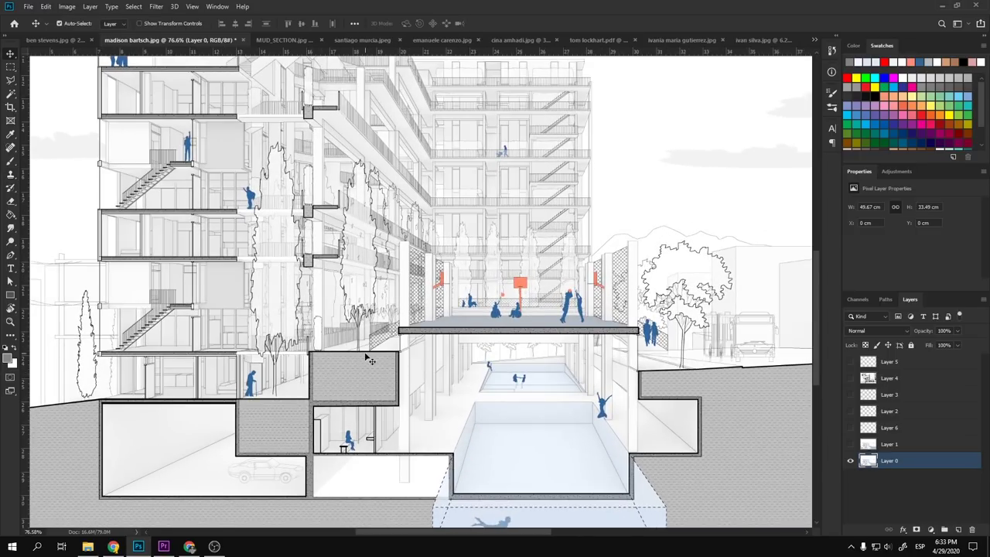
{"action": "scroll", "coordinate": [495, 309], "scroll_direction": "down", "scroll_amount": 2}
- Add a new layer above Layer 5 and set the brush size to 2 px
{"action": "scroll", "coordinate": [503, 379], "scroll_direction": "up", "scroll_amount": 3}
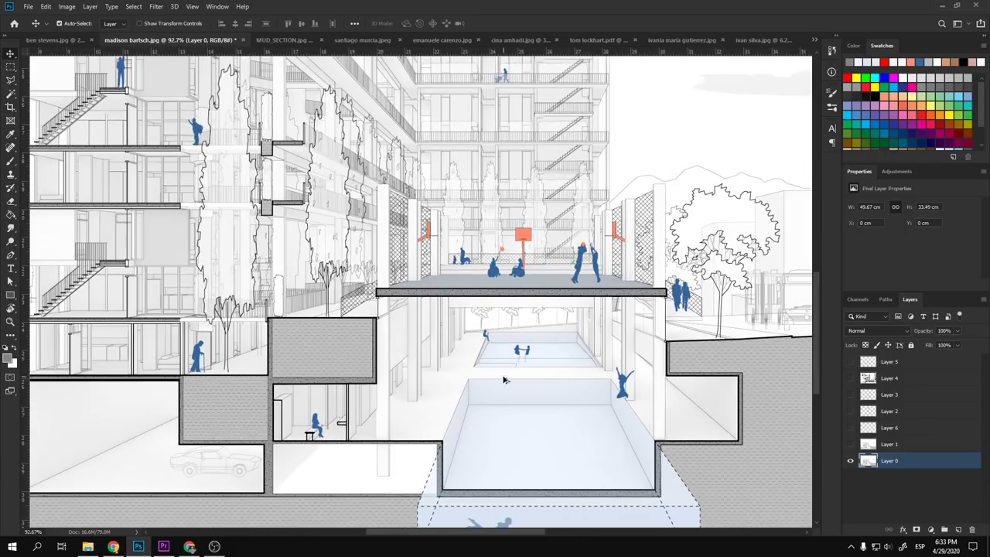
{"action": "left_click", "coordinate": [909, 363]}
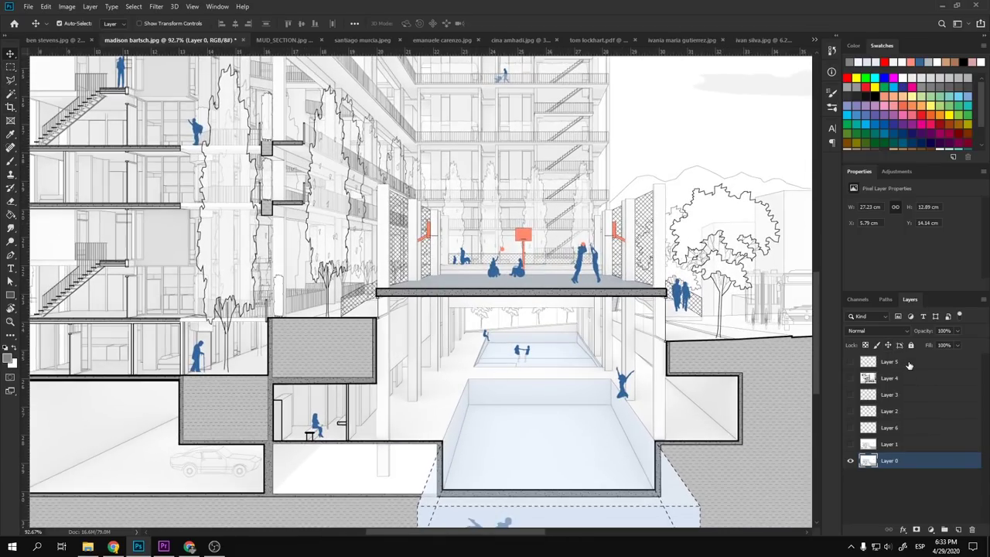
{"action": "left_click", "coordinate": [958, 530]}
{"action": "key", "text": "b"}
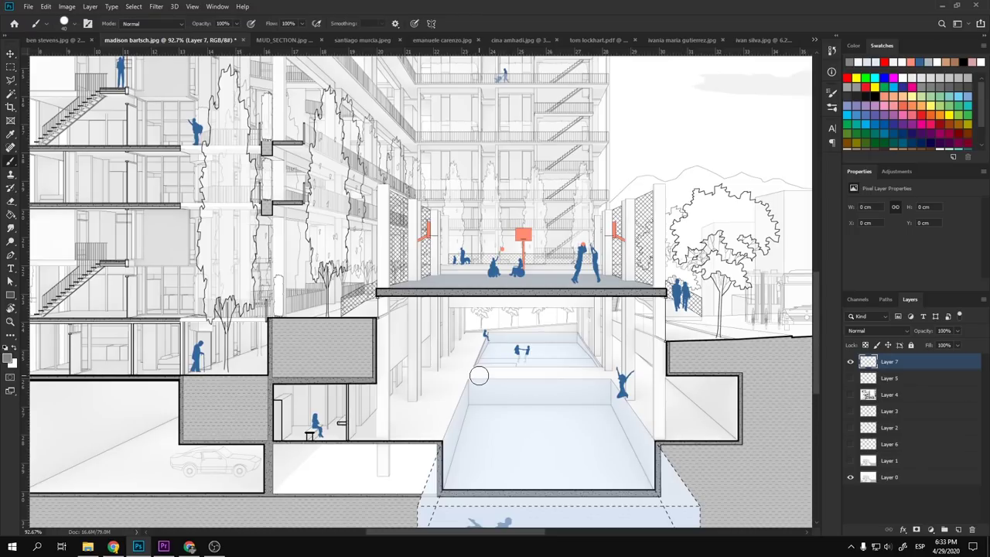
{"action": "scroll", "coordinate": [487, 376], "scroll_direction": "up", "scroll_amount": 2}
{"action": "scroll", "coordinate": [487, 375], "scroll_direction": "up", "scroll_amount": 2}
{"action": "left_click_drag", "start_coordinate": [372, 416], "coordinate": [355, 415]}
{"action": "scroll", "coordinate": [384, 375], "scroll_direction": "up", "scroll_amount": 3}
{"action": "left_click_drag", "start_coordinate": [398, 366], "coordinate": [365, 368]}
{"action": "key", "text": "ctrl+z"}
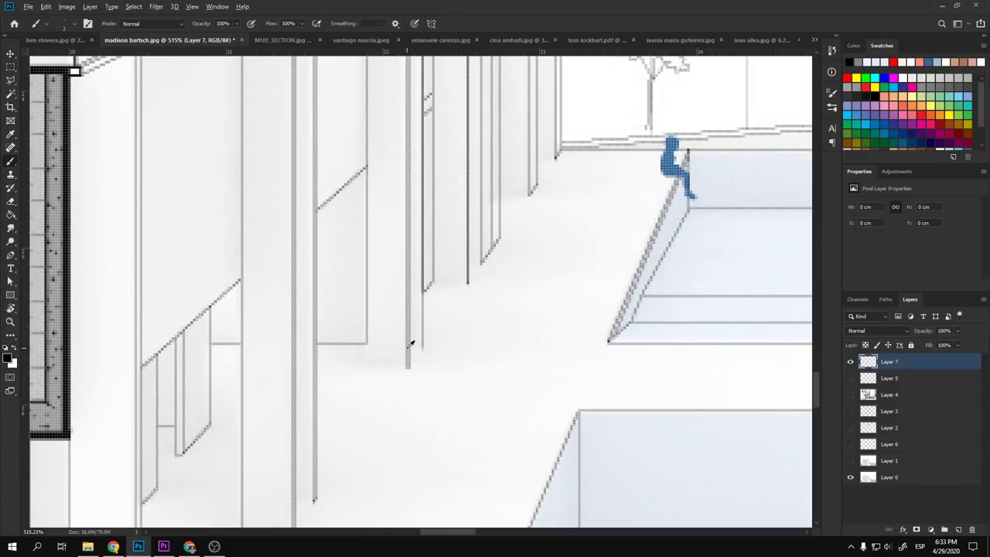
- Paint a small touch-up dab by the rooms right of the garage
{"action": "scroll", "coordinate": [410, 343], "scroll_direction": "down", "scroll_amount": 3}
{"action": "scroll", "coordinate": [327, 433], "scroll_direction": "up", "scroll_amount": 5}
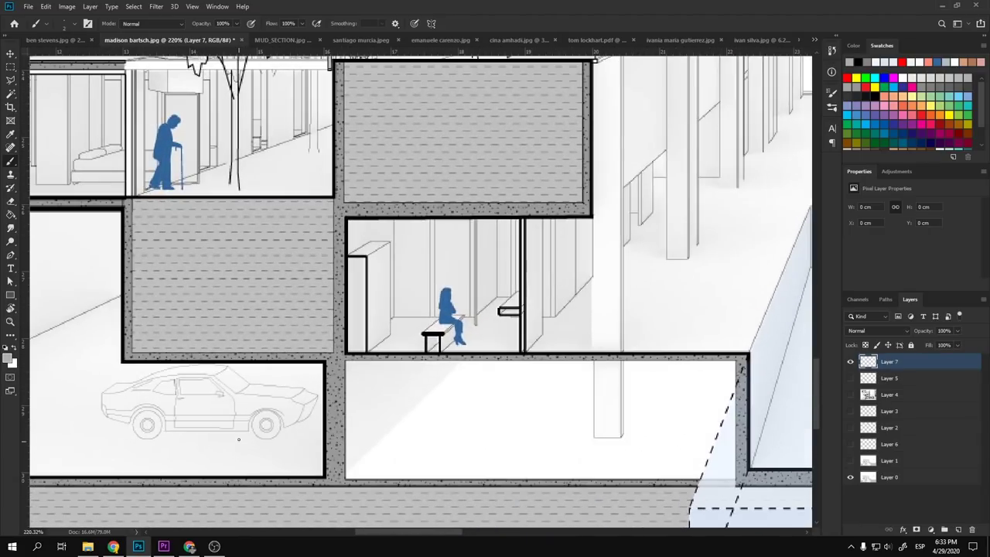
{"action": "left_click_drag", "start_coordinate": [240, 436], "coordinate": [485, 381]}
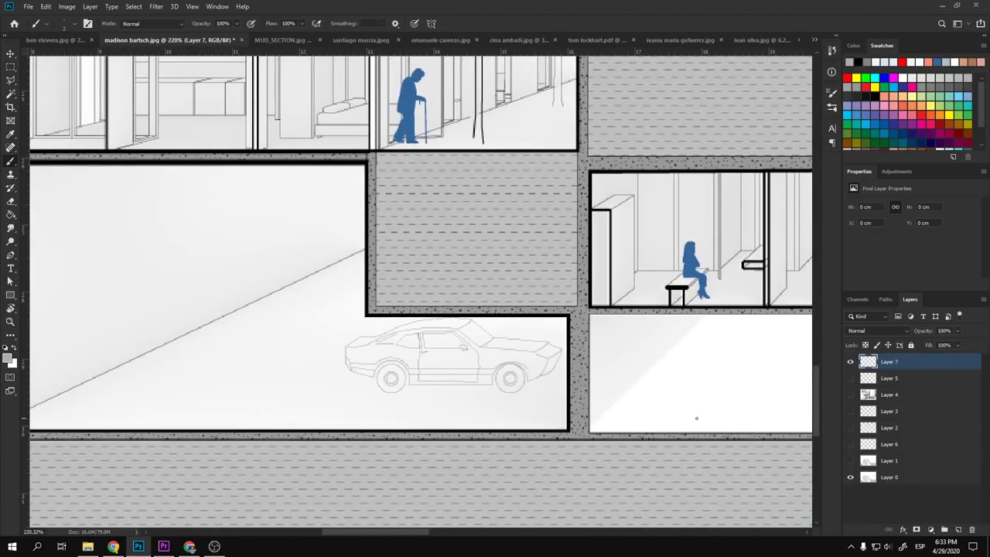
{"action": "scroll", "coordinate": [693, 410], "scroll_direction": "up", "scroll_amount": 4}
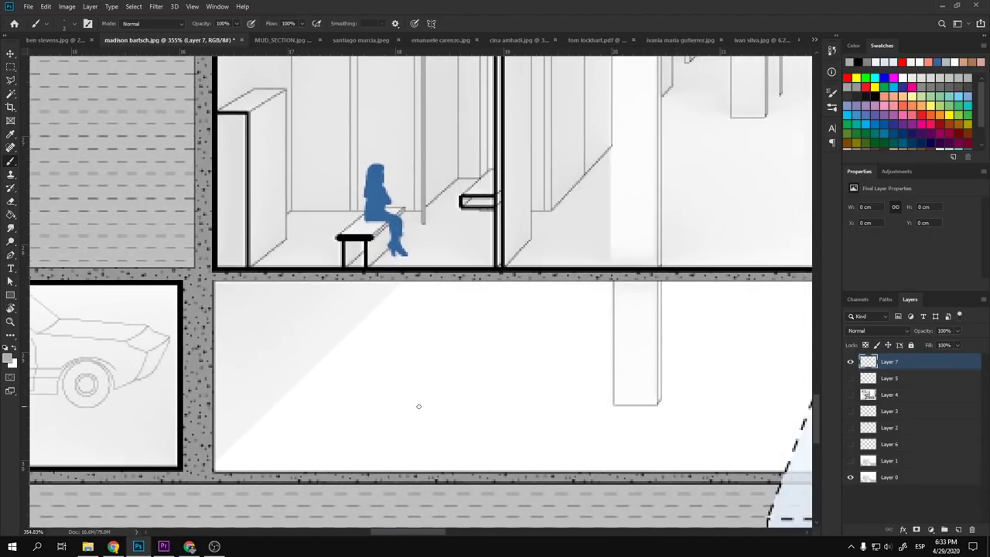
{"action": "left_click", "coordinate": [333, 372]}
- Draw a short horizontal line at the column base beside the pool
{"action": "scroll", "coordinate": [287, 393], "scroll_direction": "down", "scroll_amount": 10}
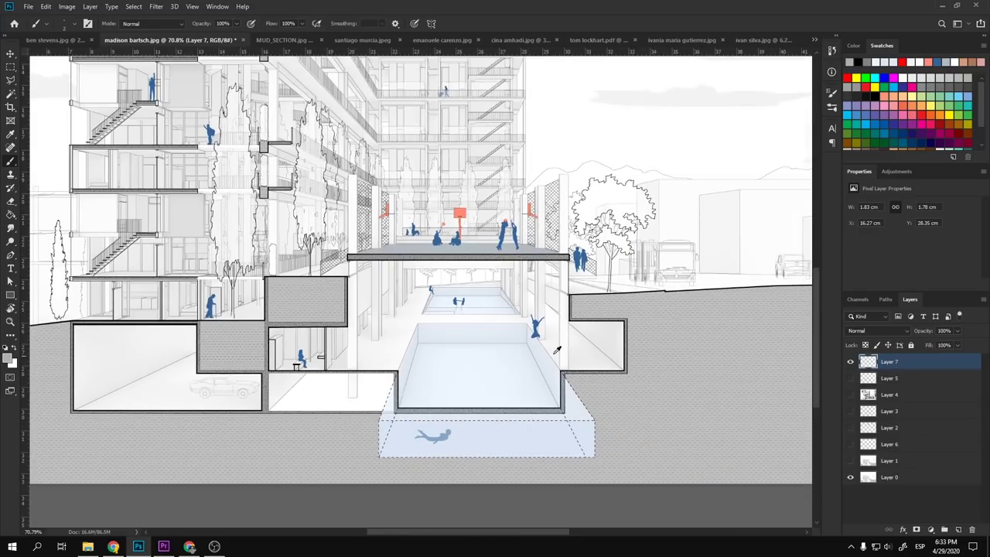
{"action": "scroll", "coordinate": [557, 351], "scroll_direction": "up", "scroll_amount": 3}
{"action": "scroll", "coordinate": [281, 461], "scroll_direction": "up", "scroll_amount": 2}
{"action": "scroll", "coordinate": [281, 461], "scroll_direction": "up", "scroll_amount": 1}
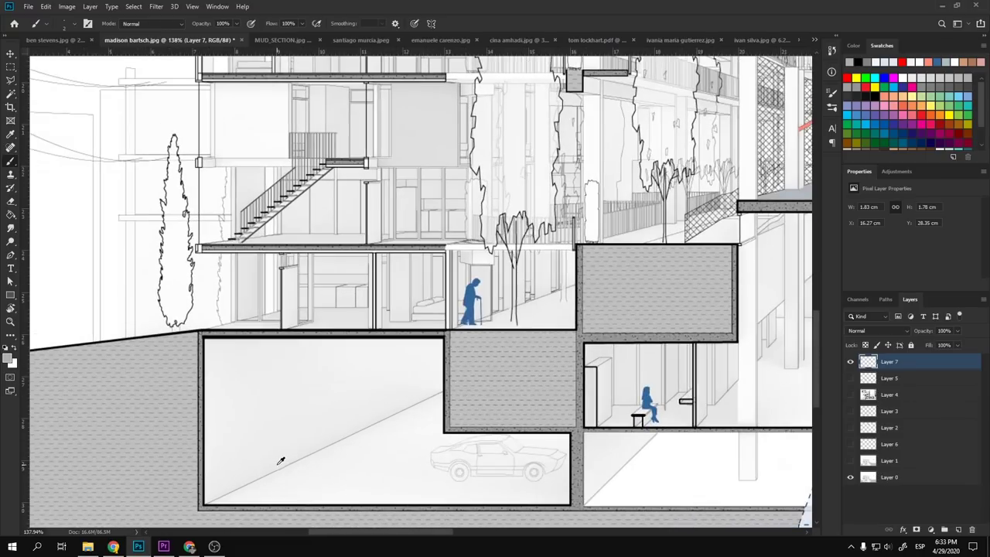
{"action": "scroll", "coordinate": [281, 461], "scroll_direction": "up", "scroll_amount": 2}
{"action": "mouse_move", "coordinate": [499, 467]}
{"action": "left_mouse_down"}
{"action": "mouse_move", "coordinate": [404, 411]}
{"action": "mouse_move", "coordinate": [241, 347]}
{"action": "left_mouse_up"}
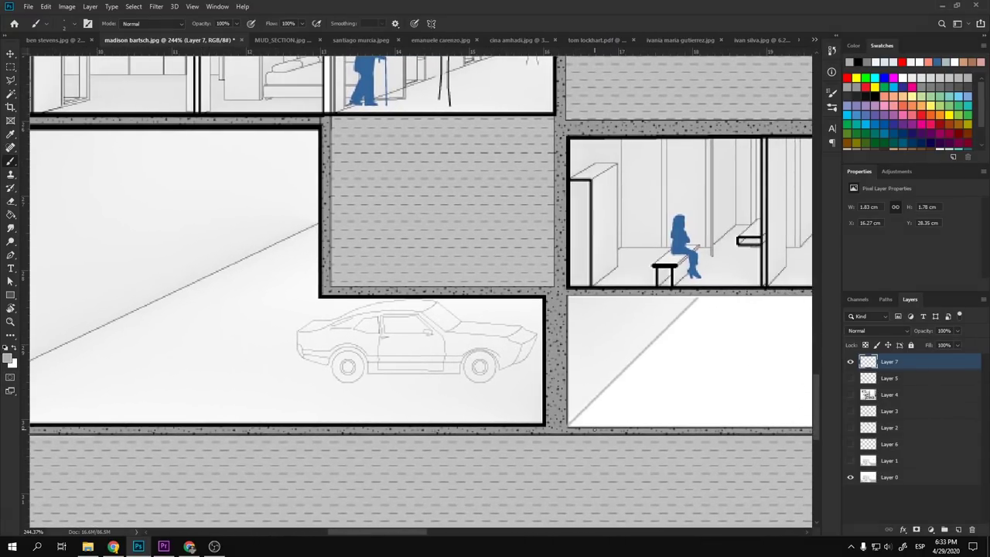
{"action": "scroll", "coordinate": [594, 428], "scroll_direction": "down", "scroll_amount": 5}
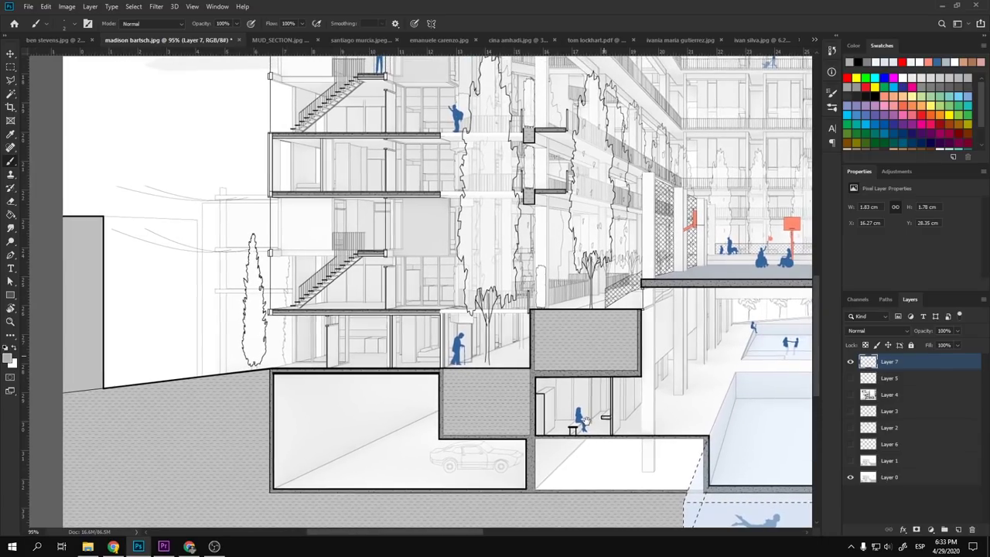
{"action": "mouse_move", "coordinate": [582, 417]}
{"action": "left_mouse_down"}
{"action": "mouse_move", "coordinate": [459, 414]}
{"action": "mouse_move", "coordinate": [418, 361]}
{"action": "mouse_move", "coordinate": [395, 357]}
{"action": "left_mouse_up"}
{"action": "scroll", "coordinate": [418, 362], "scroll_direction": "up", "scroll_amount": 6}
{"action": "mouse_move", "coordinate": [481, 233]}
{"action": "left_mouse_down"}
{"action": "mouse_move", "coordinate": [453, 229]}
{"action": "mouse_move", "coordinate": [452, 211]}
{"action": "mouse_move", "coordinate": [454, 238]}
{"action": "mouse_move", "coordinate": [485, 230]}
{"action": "left_mouse_up"}
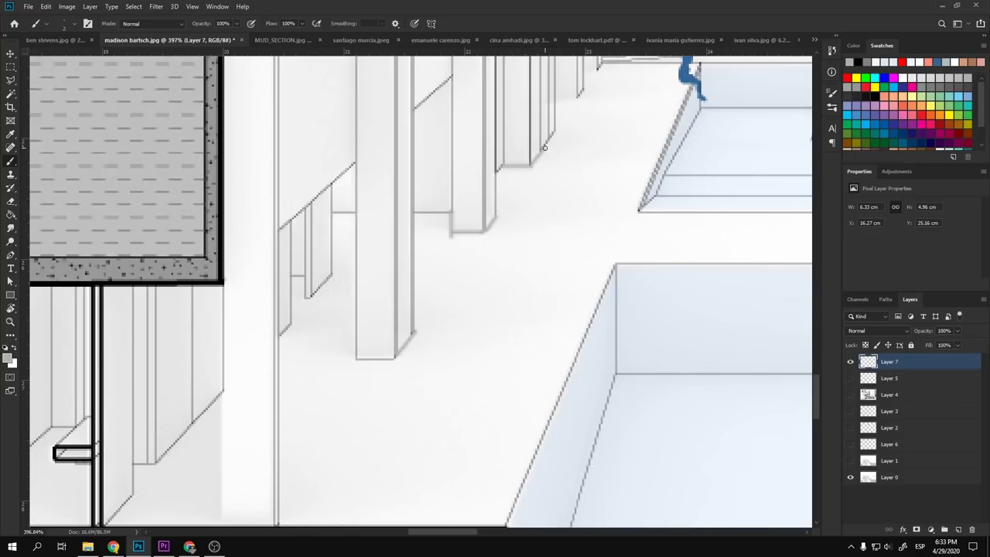
- Draw a vertical line down the room's right edge
{"action": "scroll", "coordinate": [544, 147], "scroll_direction": "down", "scroll_amount": 10}
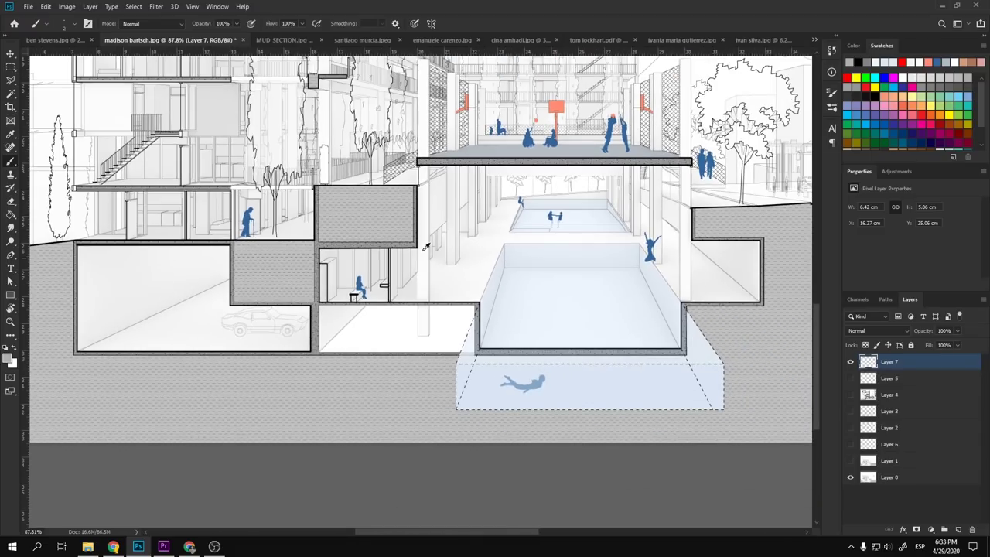
{"action": "scroll", "coordinate": [425, 246], "scroll_direction": "up", "scroll_amount": 8}
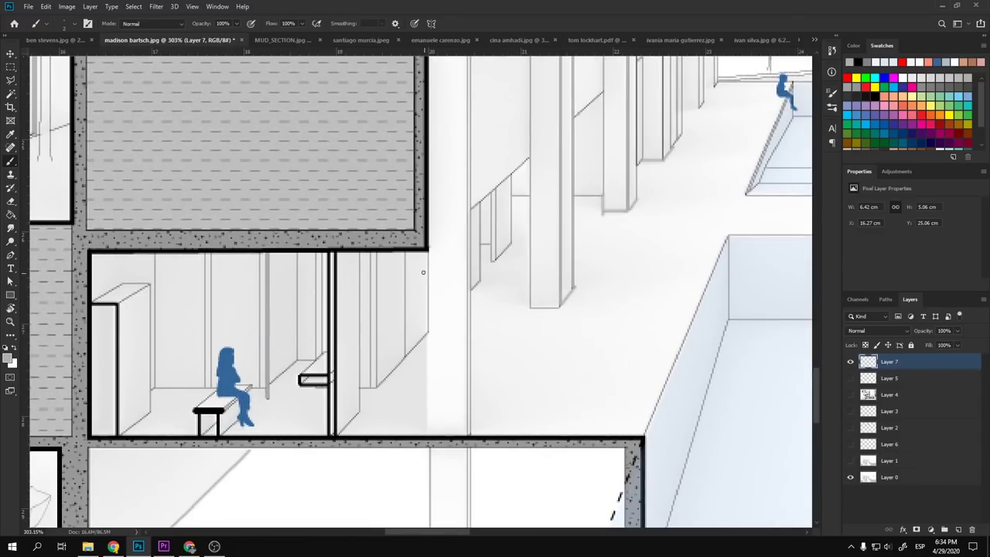
{"action": "left_click_drag", "start_coordinate": [427, 250], "coordinate": [426, 433]}
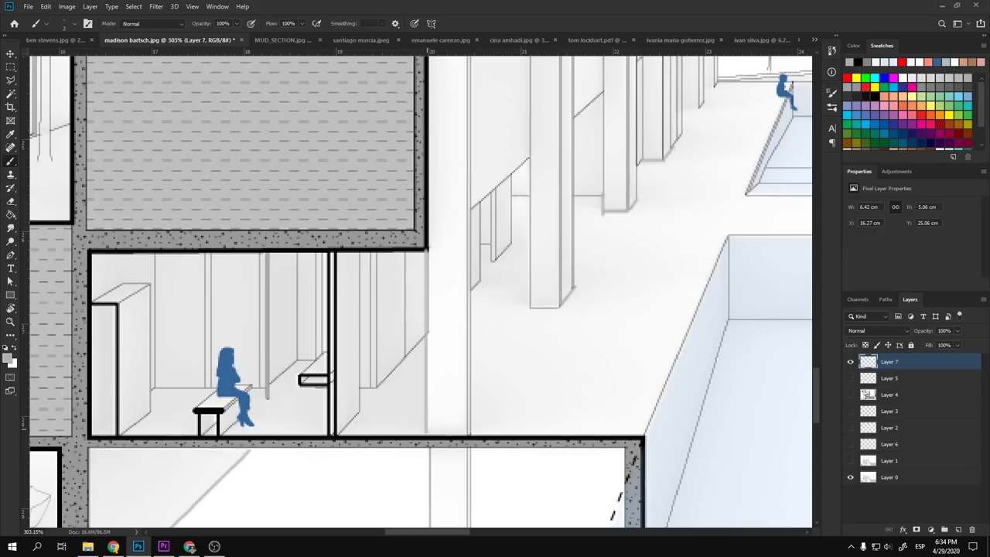
{"action": "scroll", "coordinate": [370, 315], "scroll_direction": "down", "scroll_amount": 12}
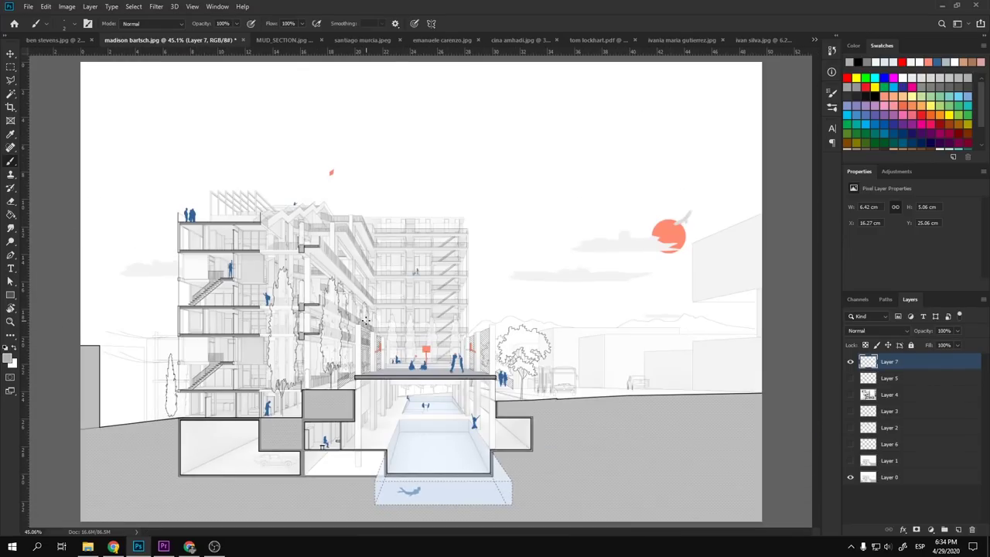
- Marquee the sun and cloud on Layer 0, drag them up-left, then deselect
{"action": "key", "text": "m"}
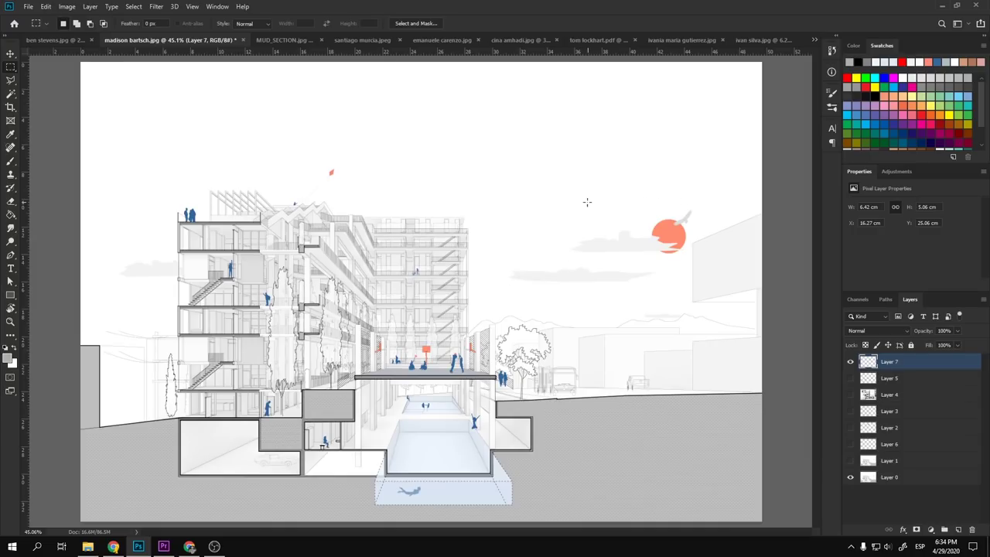
{"action": "left_click_drag", "start_coordinate": [564, 194], "coordinate": [693, 261]}
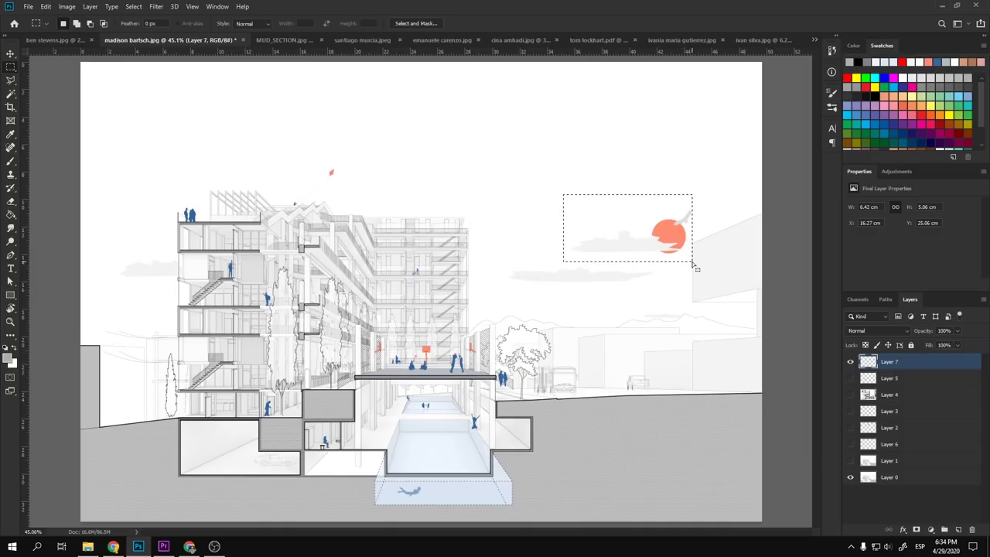
{"action": "left_click", "coordinate": [901, 477]}
{"action": "key", "text": "v"}
{"action": "left_click_drag", "start_coordinate": [670, 241], "coordinate": [485, 156]}
{"action": "key", "text": "ctrl+d"}
- Add a white-filled layer beneath Layer 0 and crop in from the right side
{"action": "left_click", "coordinate": [958, 529]}
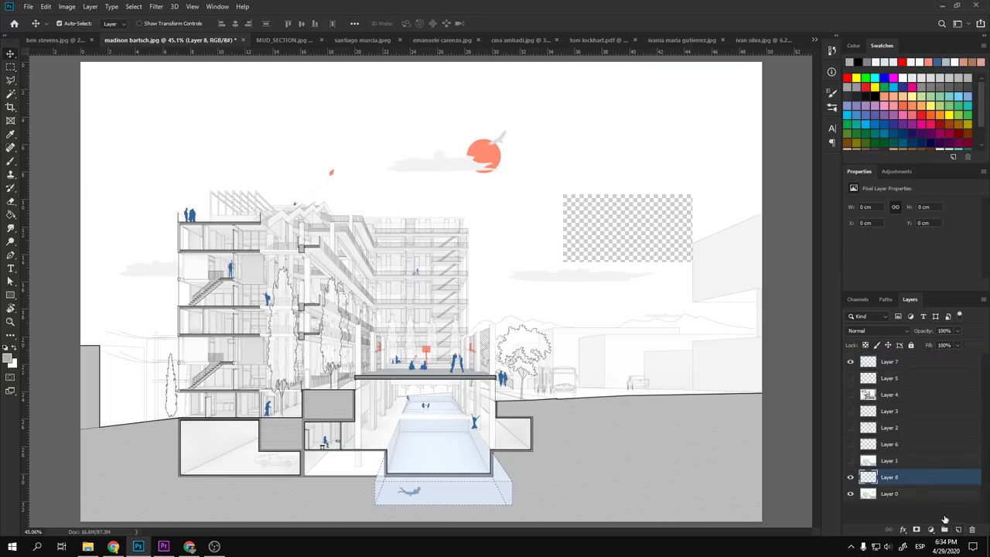
{"action": "left_click_drag", "start_coordinate": [919, 478], "coordinate": [925, 503]}
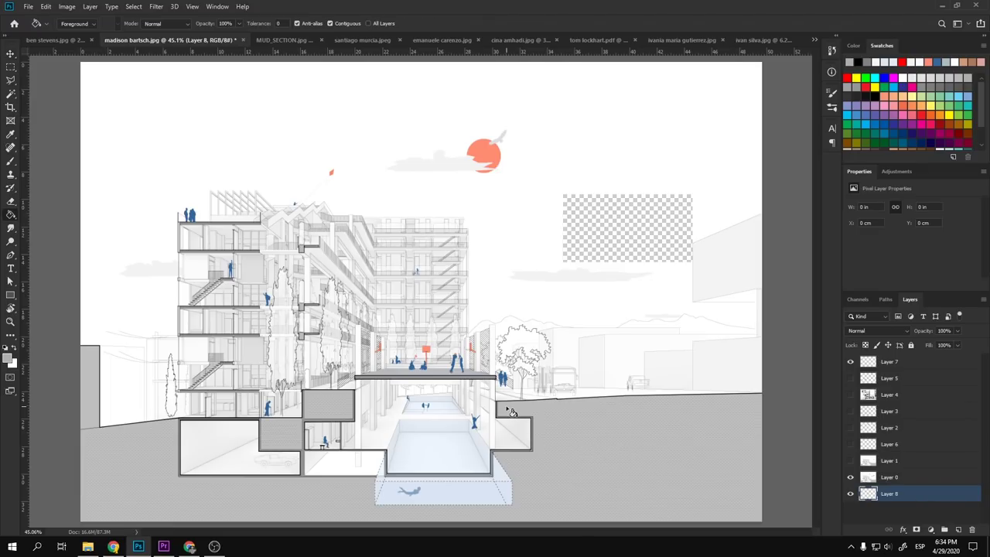
{"action": "key", "text": "ctrl+BackSpace"}
{"action": "scroll", "coordinate": [552, 360], "scroll_direction": "down", "scroll_amount": 2}
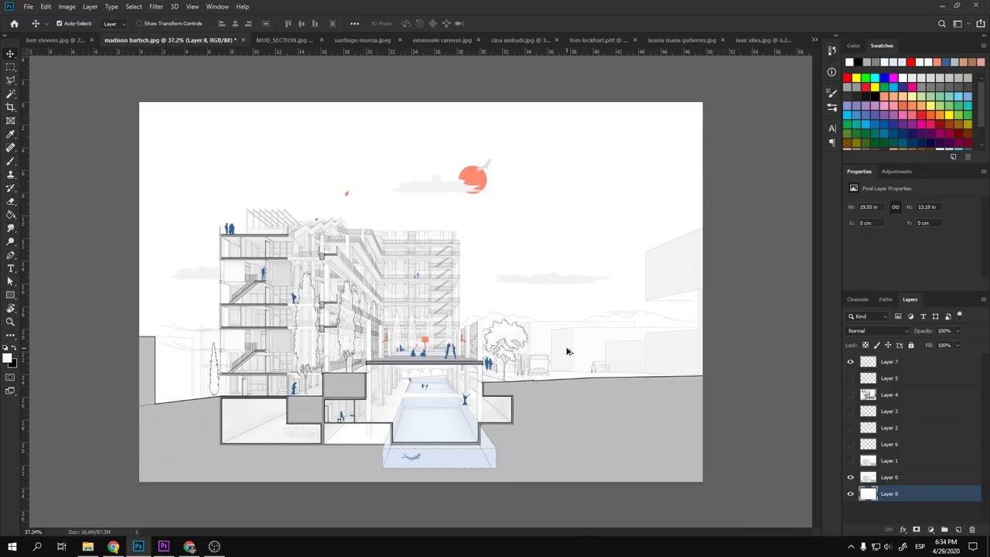
{"action": "key", "text": "c"}
{"action": "left_click_drag", "start_coordinate": [703, 291], "coordinate": [637, 267]}
{"action": "key", "text": "Return"}
- Undo the crop, white fill and new layer, then switch to the axonometric site drawing
{"action": "scroll", "coordinate": [556, 315], "scroll_direction": "up", "scroll_amount": 2}
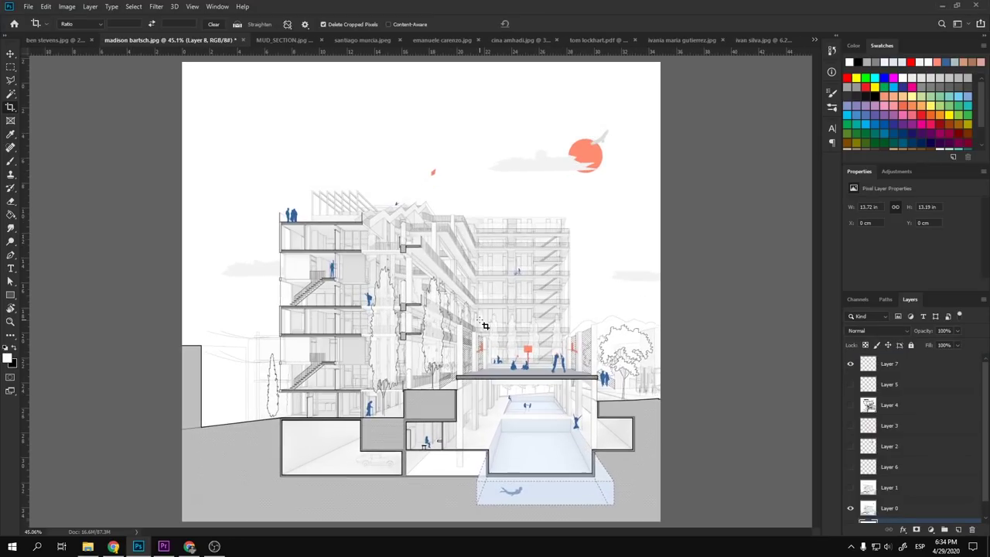
{"action": "scroll", "coordinate": [479, 320], "scroll_direction": "down", "scroll_amount": 3}
{"action": "key", "text": "ctrl+z"}
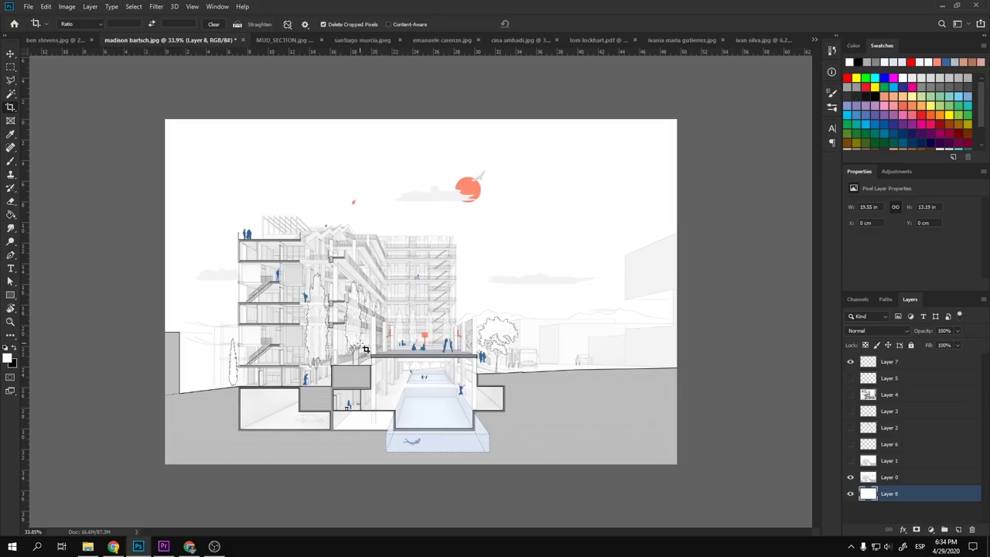
{"action": "key", "text": "ctrl+z"}
{"action": "key", "text": "ctrl+z"}
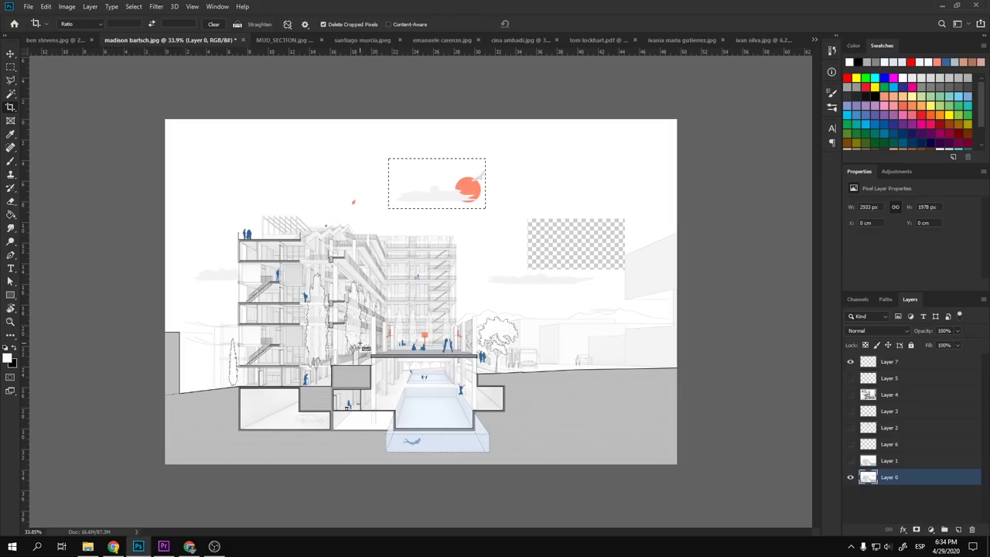
{"action": "key", "text": "ctrl+z"}
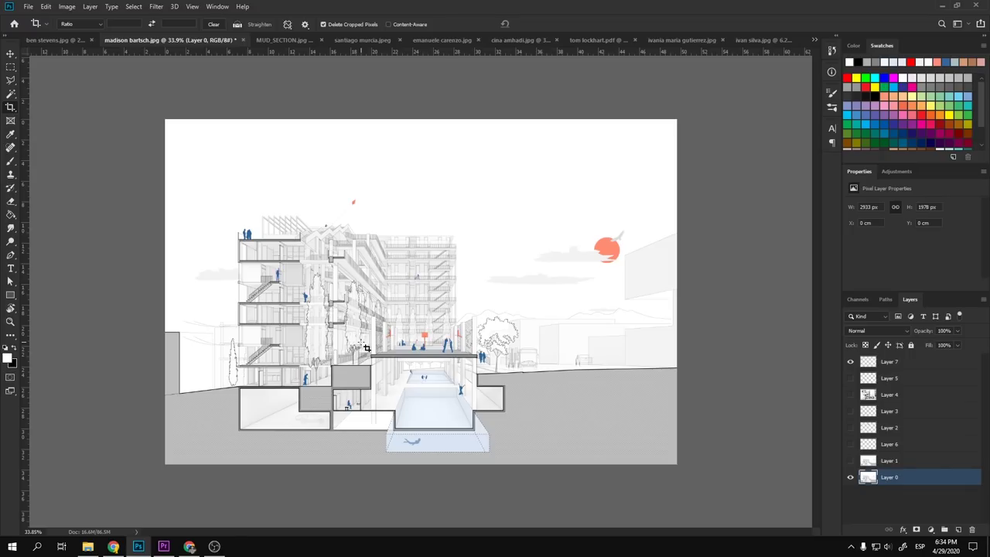
{"action": "key", "text": "ctrl+Tab"}
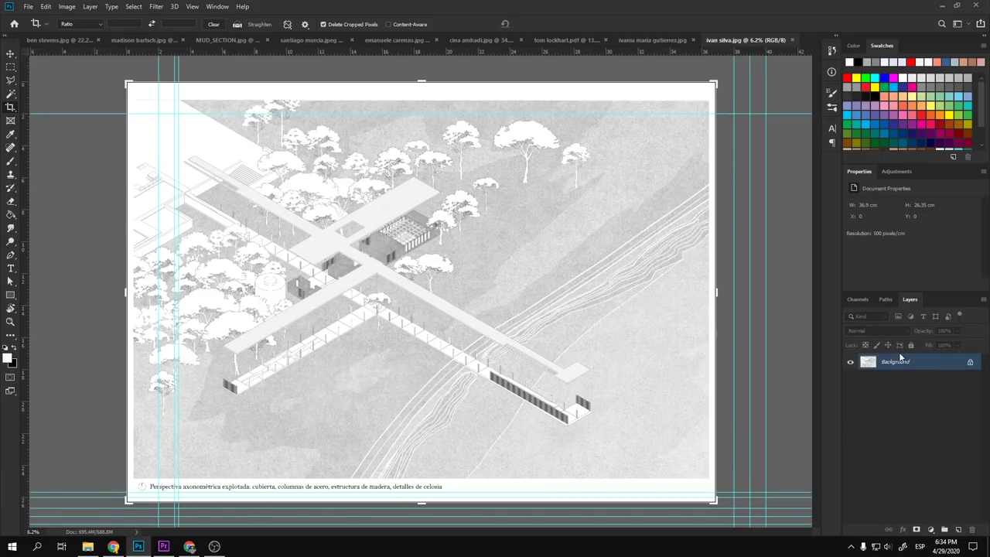
- Unlock the Background into Layer 0 and switch to the Move tool
{"action": "left_click", "coordinate": [969, 362]}
{"action": "scroll", "coordinate": [294, 480], "scroll_direction": "up", "scroll_amount": 3}
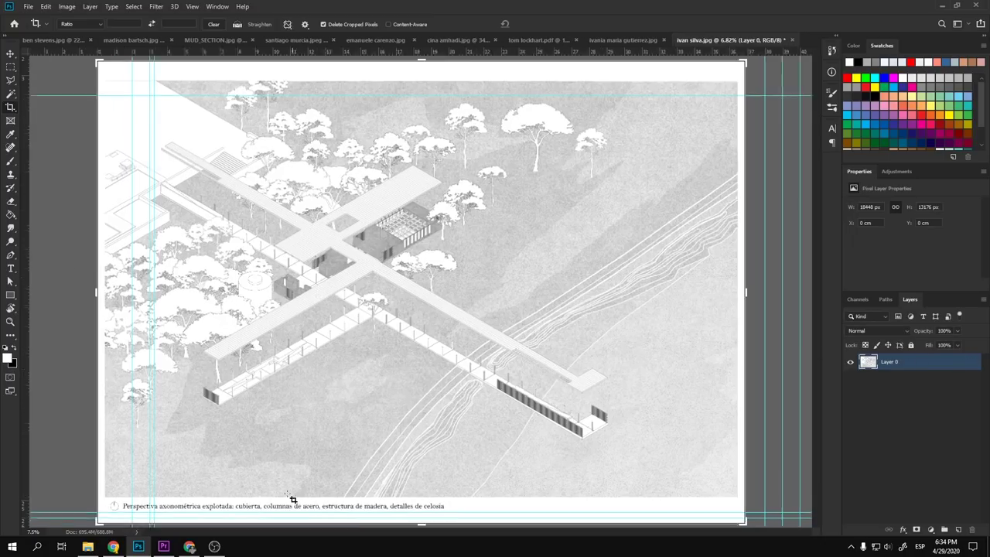
{"action": "scroll", "coordinate": [413, 374], "scroll_direction": "down", "scroll_amount": 3}
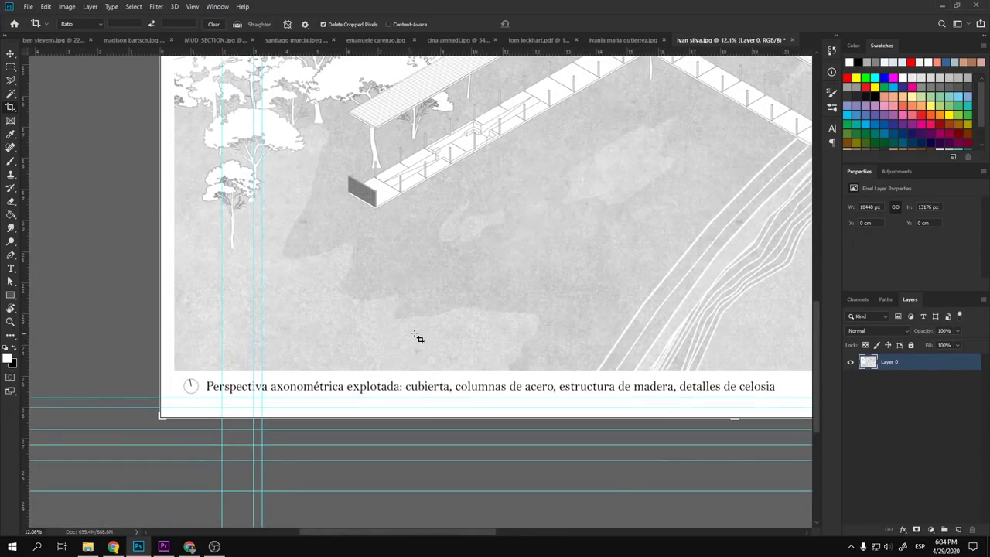
{"action": "scroll", "coordinate": [387, 333], "scroll_direction": "down", "scroll_amount": 1}
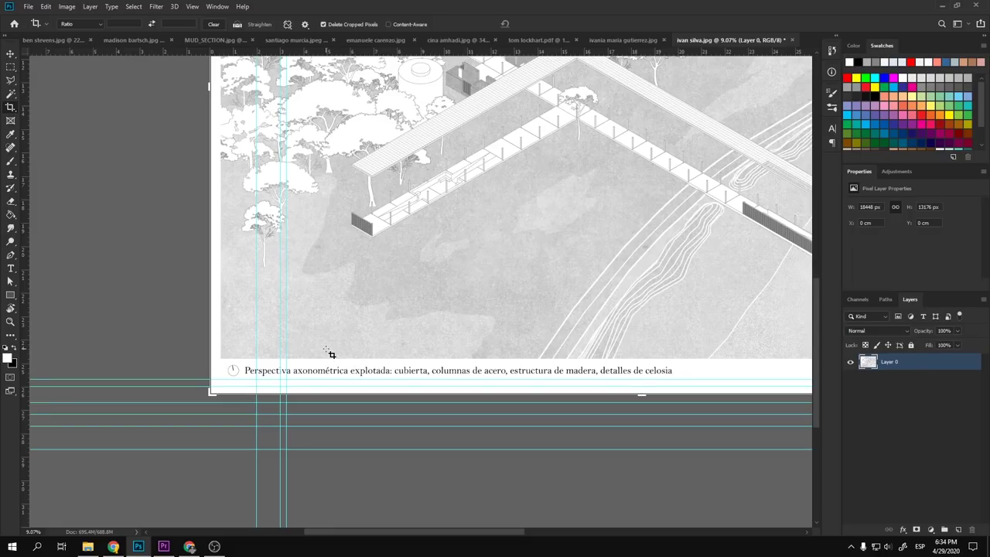
{"action": "key", "text": "v"}
- Pan and zoom around the sheet to inspect the caption and tree canopy
{"action": "scroll", "coordinate": [267, 380], "scroll_direction": "up", "scroll_amount": 4}
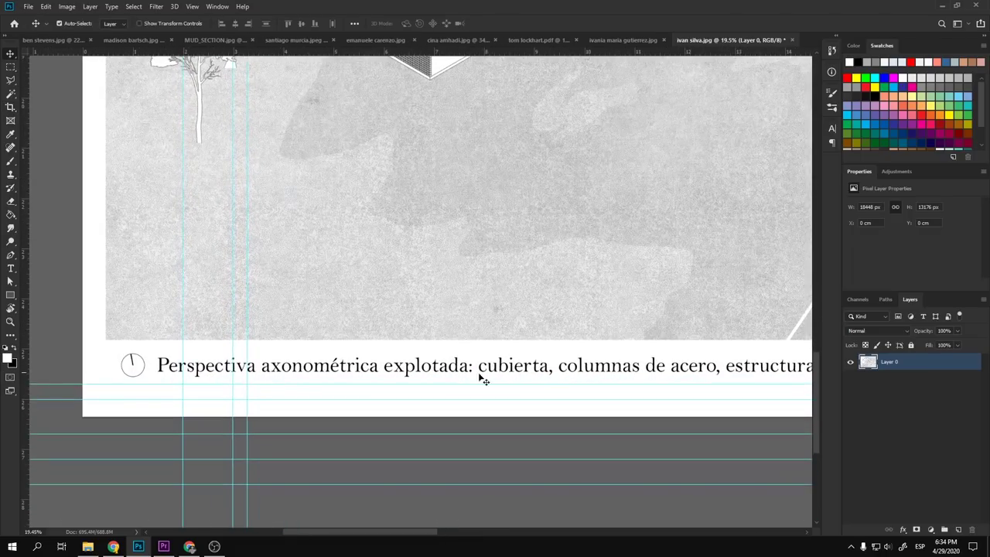
{"action": "left_click_drag", "start_coordinate": [483, 379], "coordinate": [317, 354]}
{"action": "left_click_drag", "start_coordinate": [541, 382], "coordinate": [321, 391]}
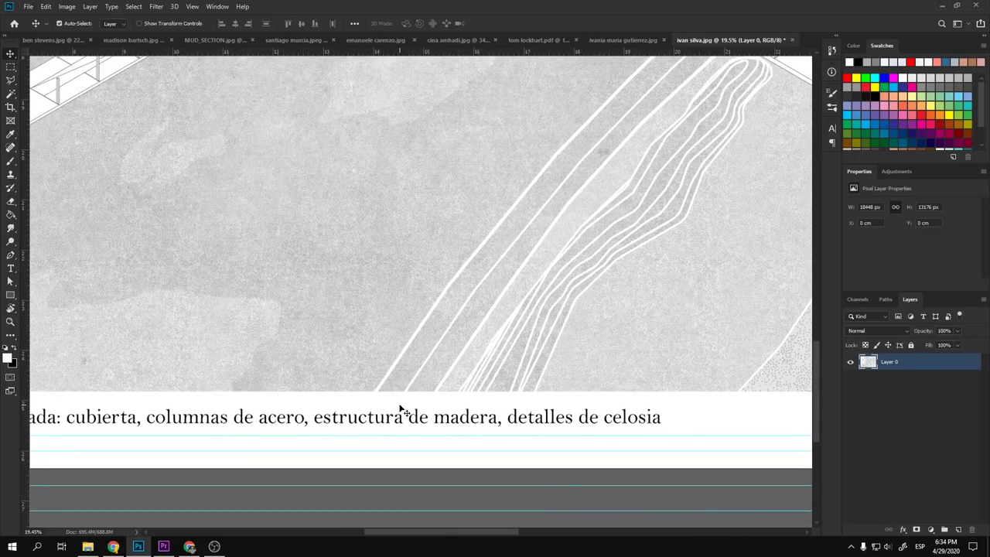
{"action": "scroll", "coordinate": [420, 426], "scroll_direction": "down", "scroll_amount": 5}
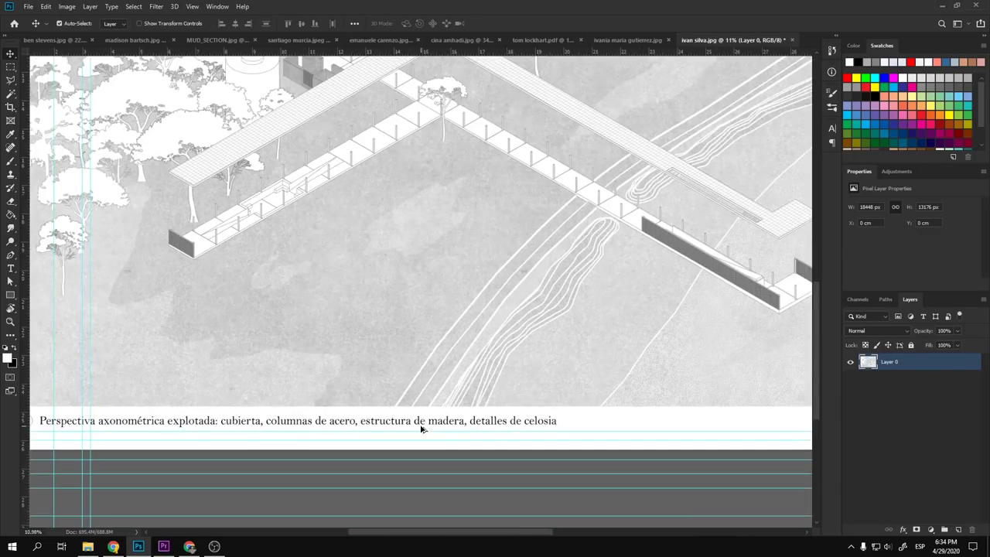
{"action": "scroll", "coordinate": [353, 285], "scroll_direction": "up", "scroll_amount": 4}
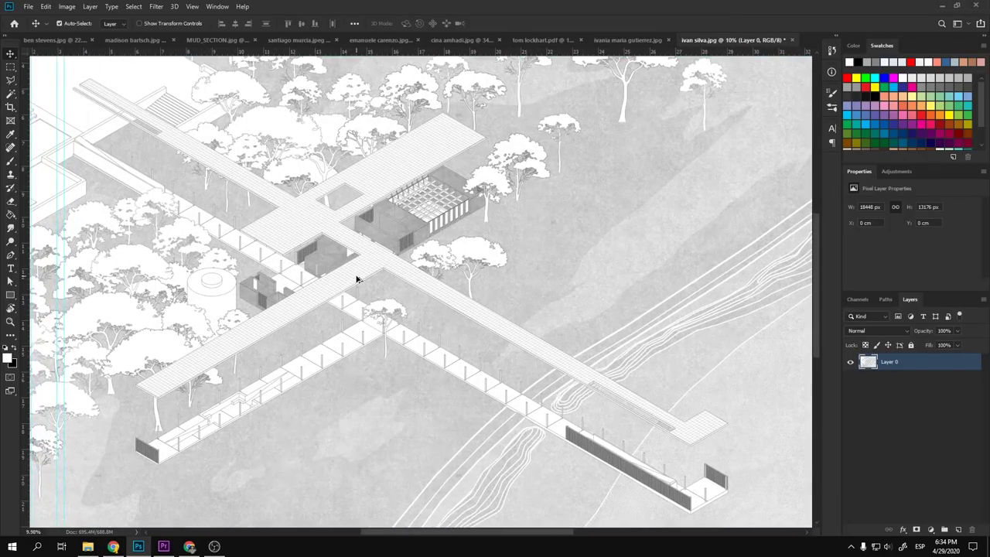
{"action": "scroll", "coordinate": [282, 270], "scroll_direction": "down", "scroll_amount": 1}
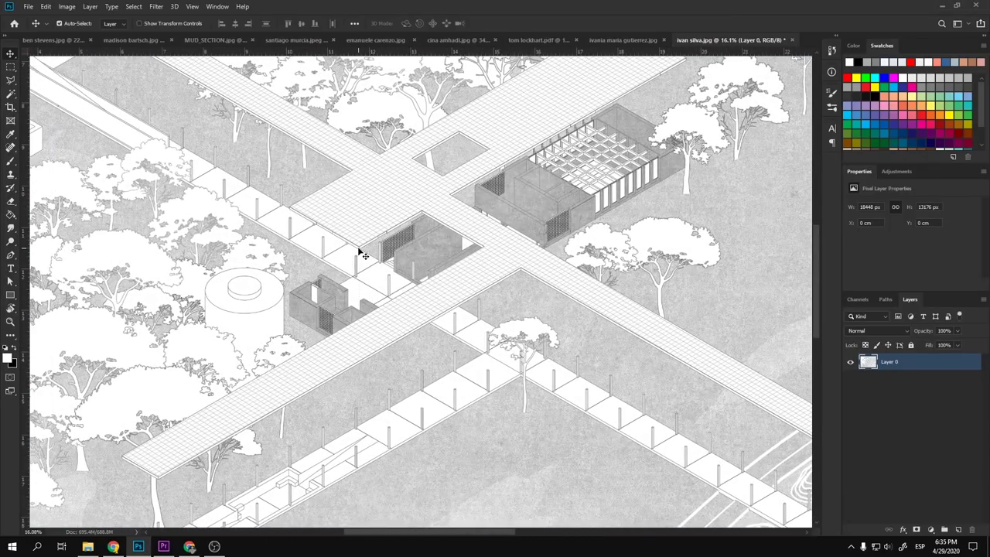
{"action": "scroll", "coordinate": [359, 251], "scroll_direction": "down", "scroll_amount": 3}
{"action": "scroll", "coordinate": [358, 251], "scroll_direction": "down", "scroll_amount": 1}
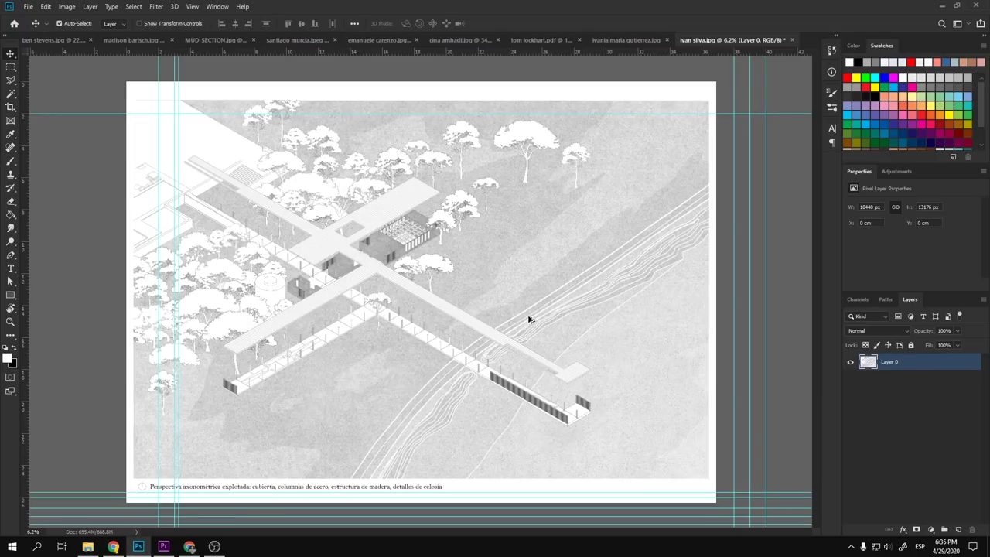
{"action": "scroll", "coordinate": [526, 317], "scroll_direction": "up", "scroll_amount": 6}
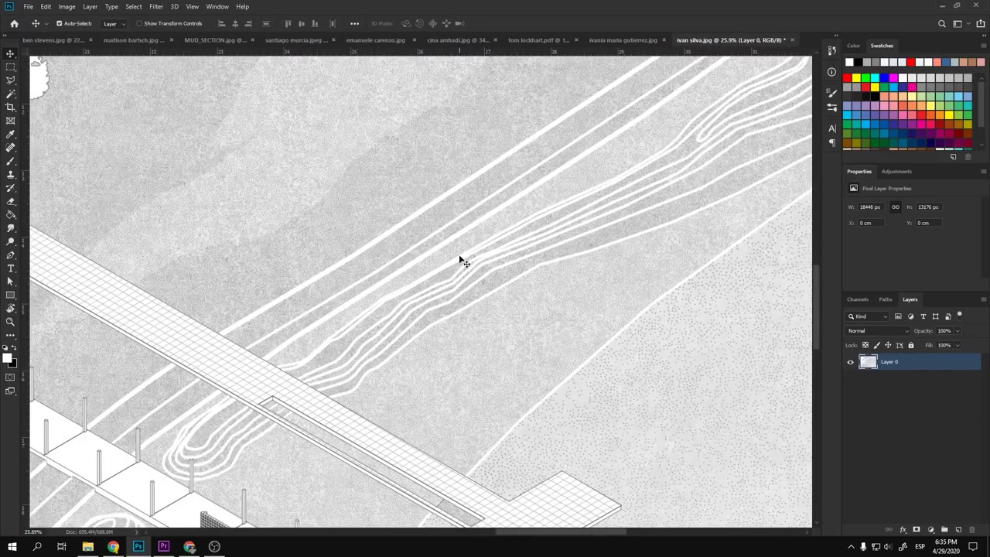
{"action": "scroll", "coordinate": [343, 214], "scroll_direction": "up", "scroll_amount": 5}
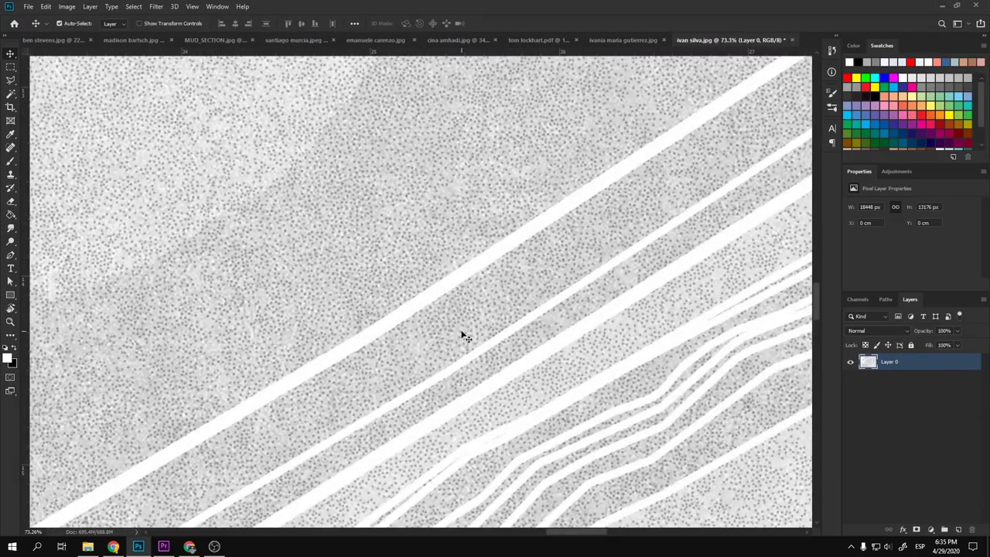
{"action": "scroll", "coordinate": [464, 336], "scroll_direction": "down", "scroll_amount": 5}
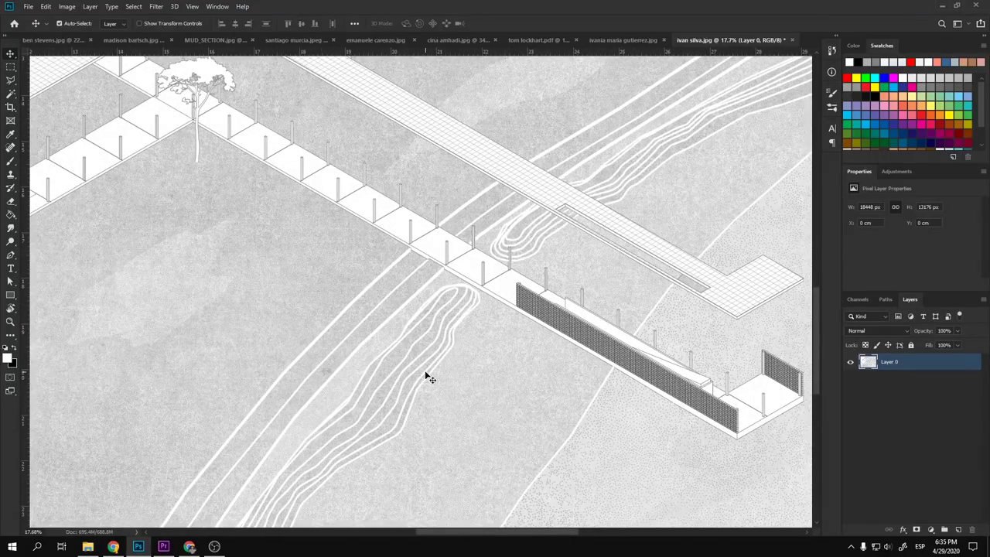
{"action": "scroll", "coordinate": [427, 377], "scroll_direction": "down", "scroll_amount": 5}
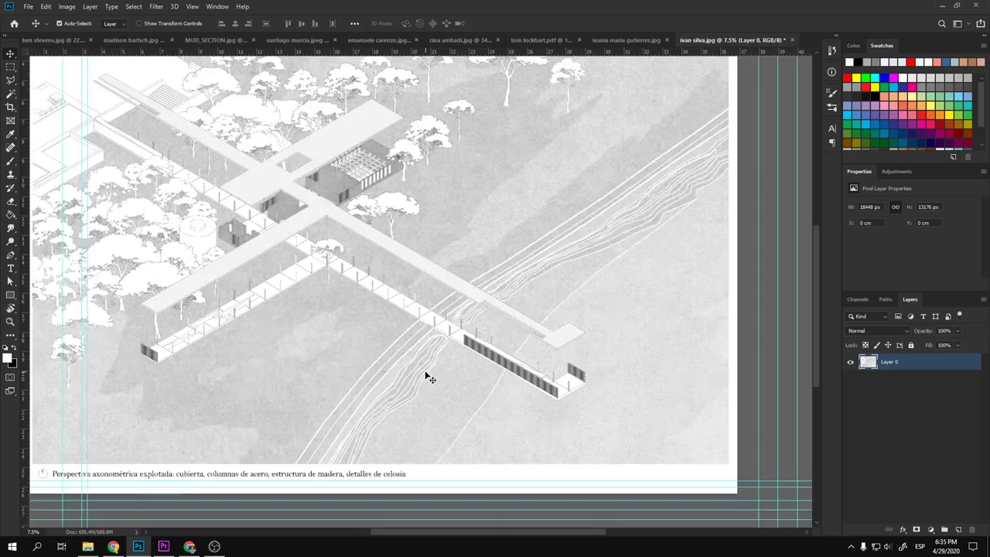
{"action": "scroll", "coordinate": [399, 193], "scroll_direction": "up", "scroll_amount": 2}
{"action": "scroll", "coordinate": [403, 232], "scroll_direction": "up", "scroll_amount": 7}
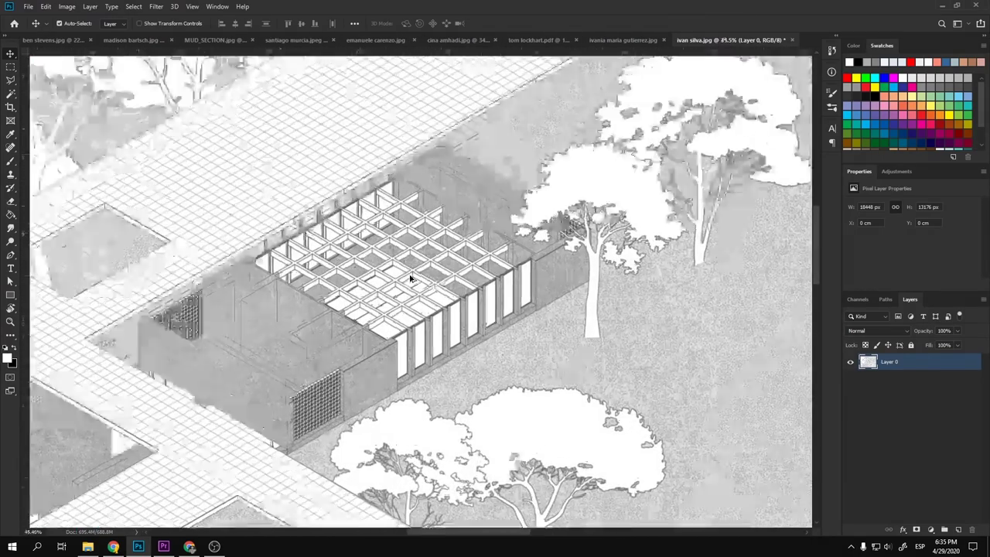
{"action": "scroll", "coordinate": [452, 317], "scroll_direction": "down", "scroll_amount": 6}
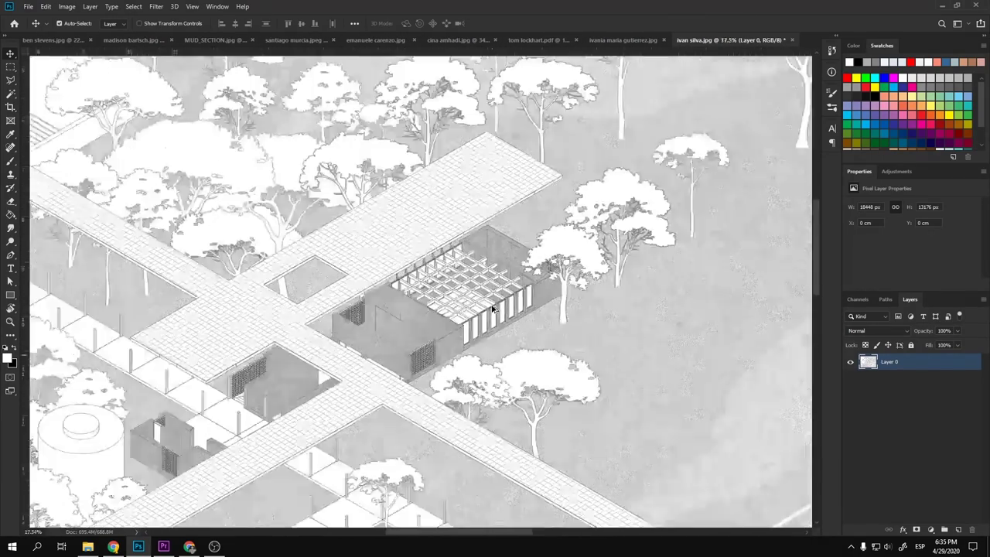
{"action": "scroll", "coordinate": [506, 278], "scroll_direction": "up", "scroll_amount": 4}
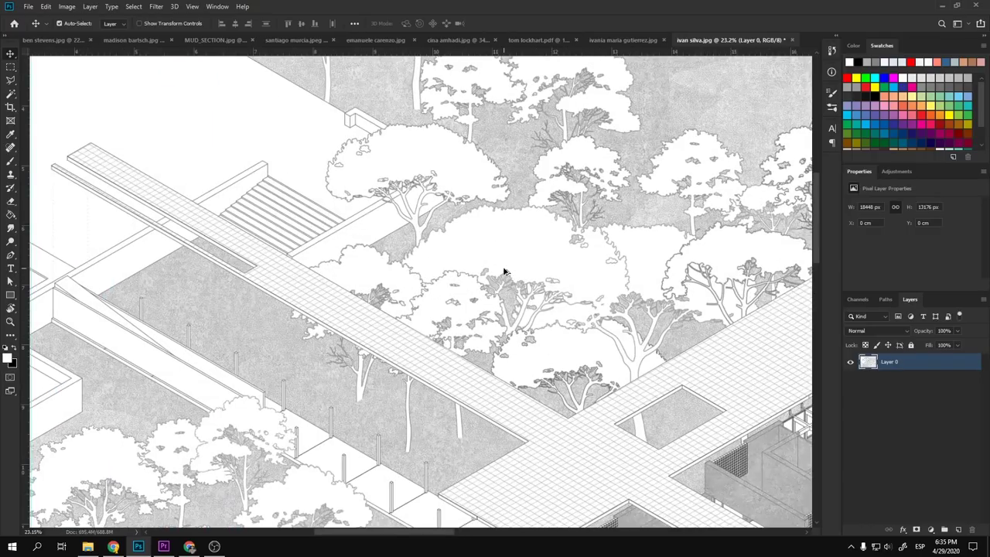
{"action": "scroll", "coordinate": [546, 232], "scroll_direction": "down", "scroll_amount": 6}
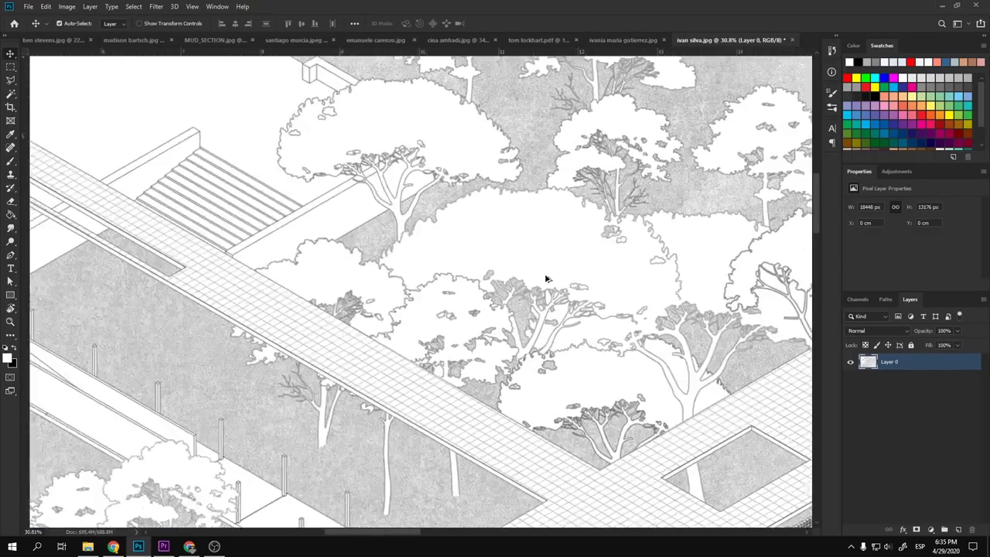
{"action": "scroll", "coordinate": [483, 335], "scroll_direction": "up", "scroll_amount": 4}
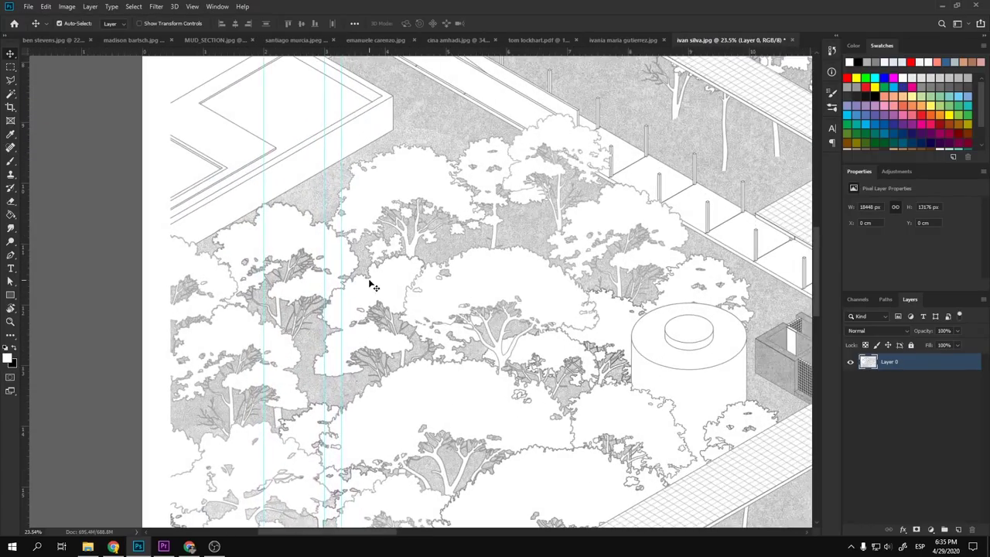
{"action": "left_click_drag", "start_coordinate": [372, 283], "coordinate": [318, 292]}
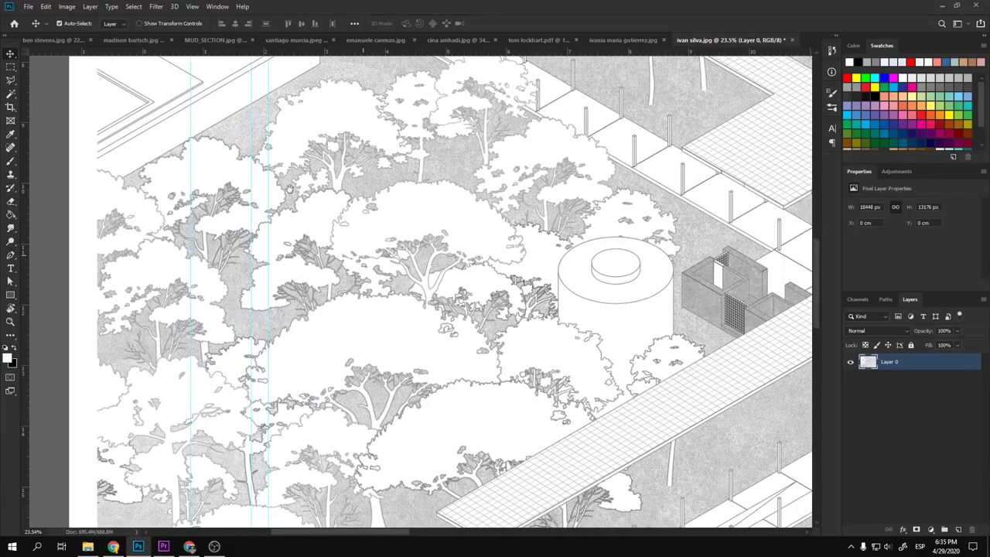
{"action": "scroll", "coordinate": [318, 292], "scroll_direction": "down", "scroll_amount": 5}
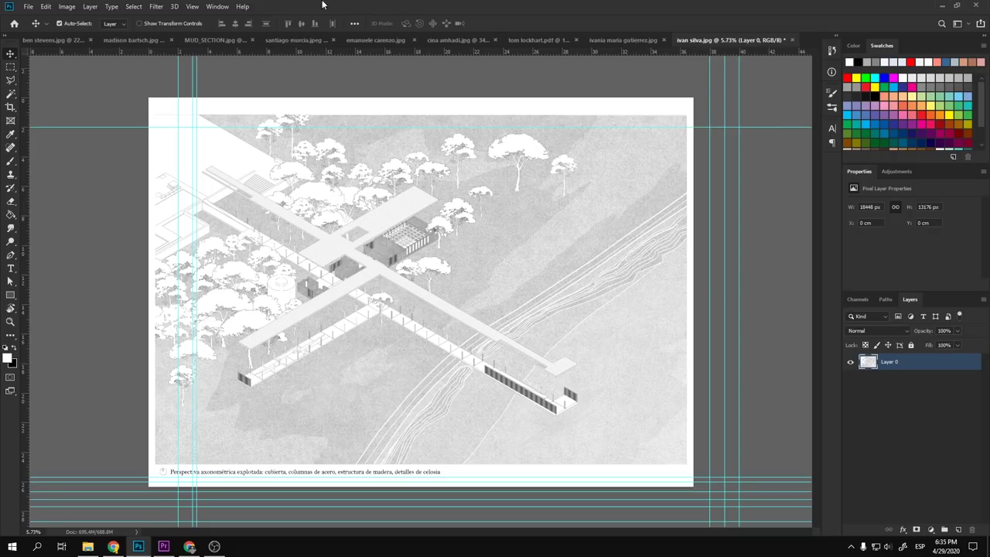
- Clear all guides and reset the pasteboard backdrop to the default dark colour
{"action": "left_click", "coordinate": [224, 6]}
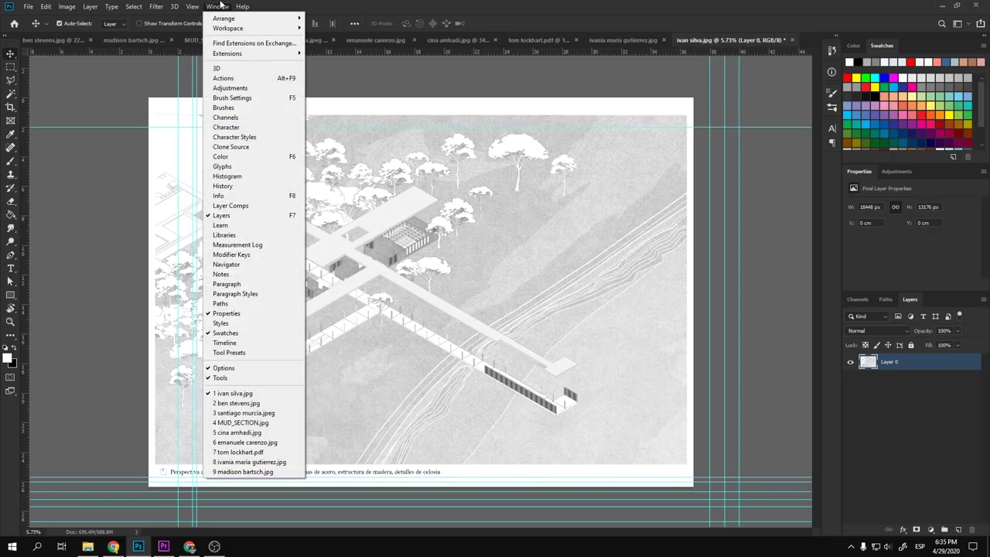
{"action": "mouse_move", "coordinate": [192, 6]}
{"action": "left_click", "coordinate": [251, 257]}
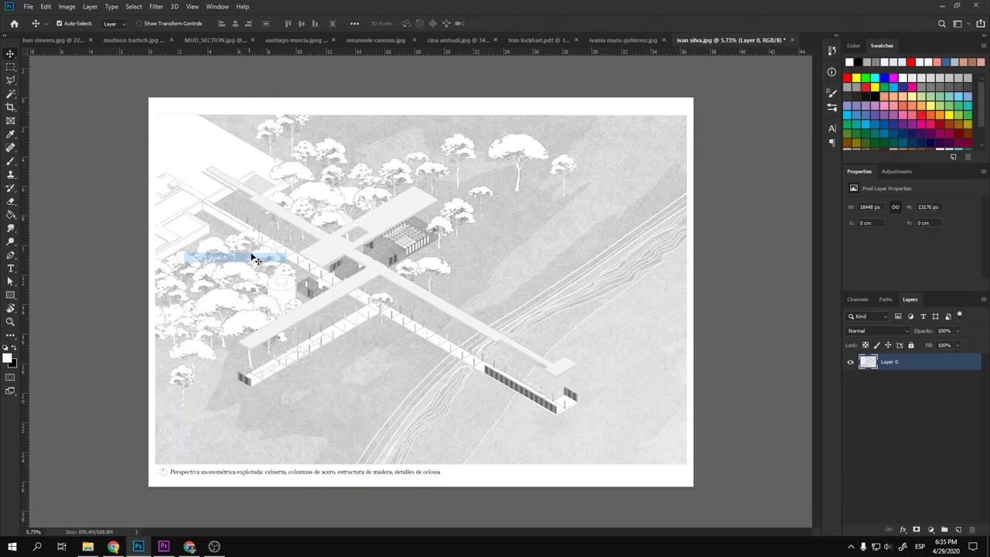
{"action": "scroll", "coordinate": [445, 231], "scroll_direction": "down", "scroll_amount": 2}
{"action": "right_click", "coordinate": [641, 166]}
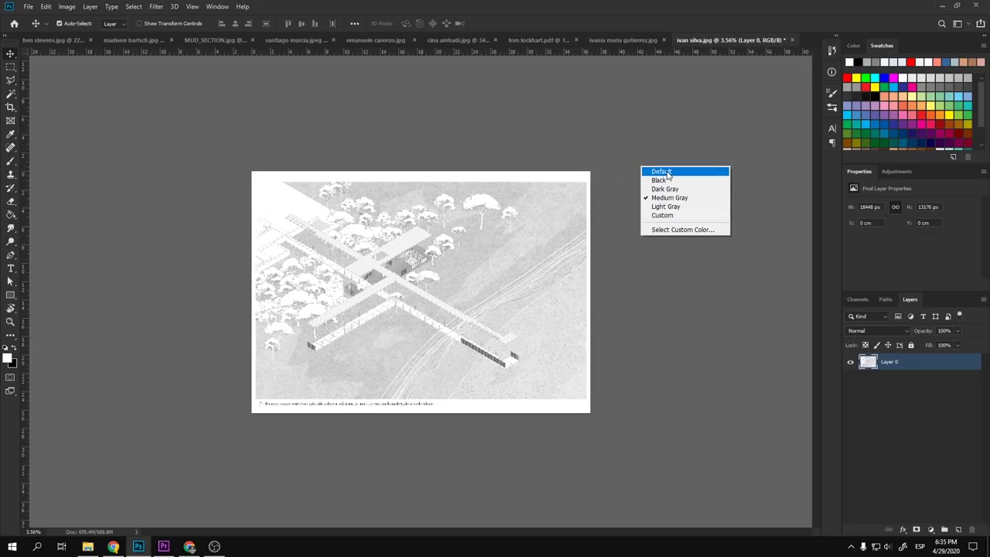
{"action": "left_click", "coordinate": [661, 172]}
{"action": "scroll", "coordinate": [543, 374], "scroll_direction": "up", "scroll_amount": 1}
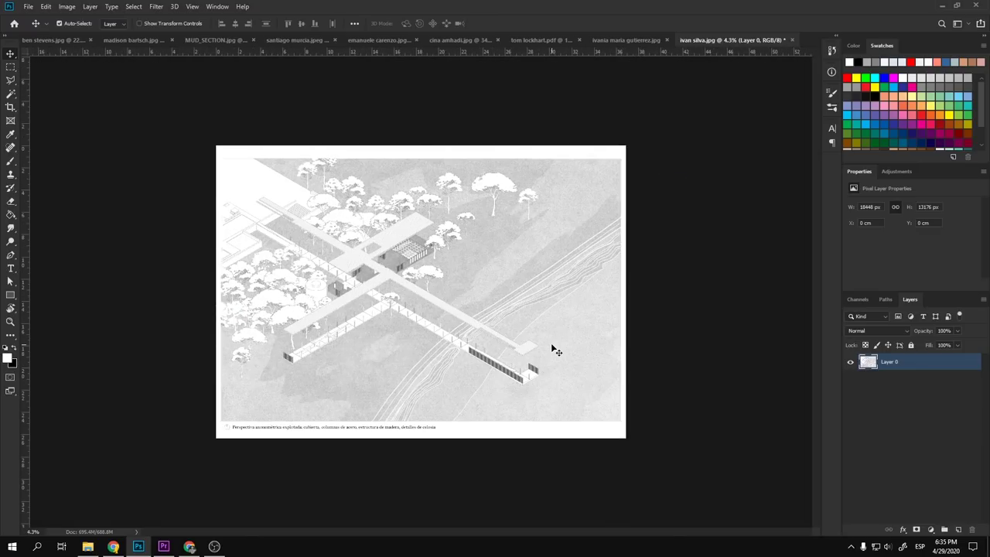
- Adjust the crop box to keep the caption, commit it, and return to the Move tool
{"action": "key", "text": "c"}
{"action": "left_click_drag", "start_coordinate": [424, 442], "coordinate": [422, 430]}
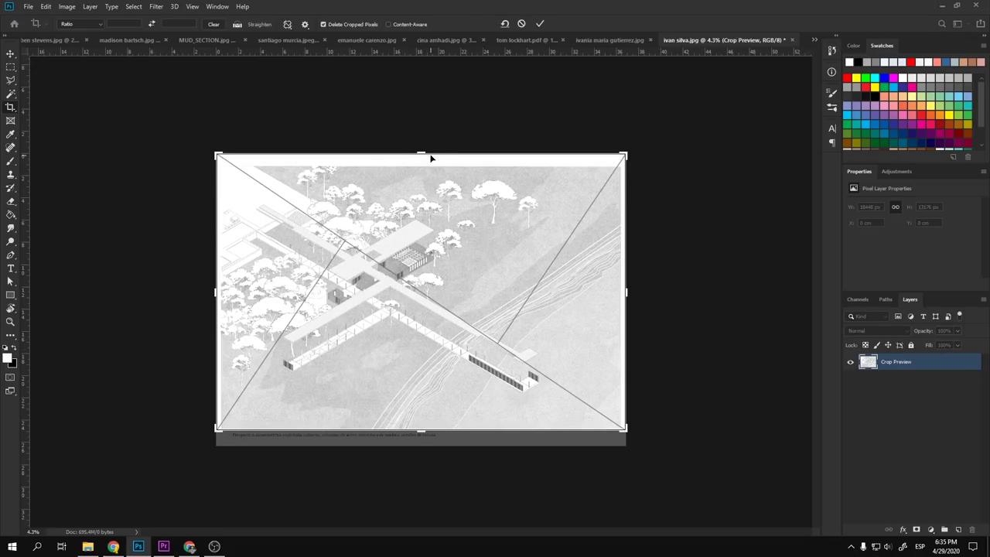
{"action": "left_click_drag", "start_coordinate": [433, 155], "coordinate": [430, 139]}
{"action": "key", "text": "Return"}
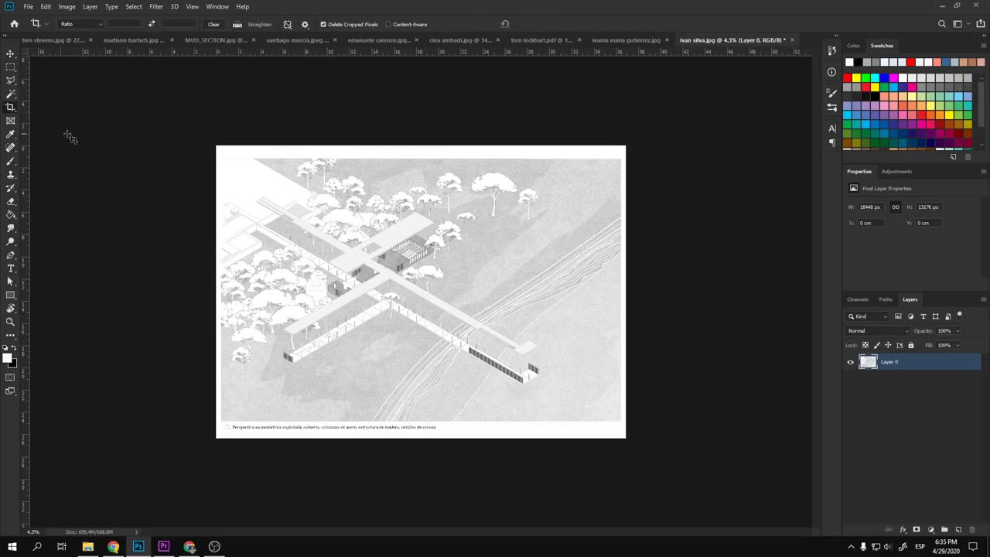
{"action": "left_click", "coordinate": [10, 54]}
{"action": "scroll", "coordinate": [581, 433], "scroll_direction": "down", "scroll_amount": 3}
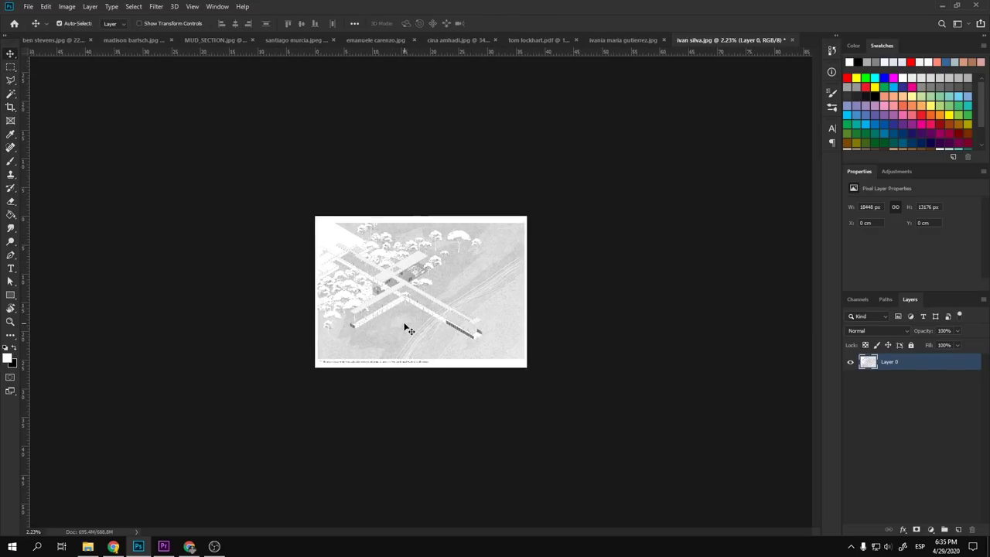
{"action": "scroll", "coordinate": [405, 327], "scroll_direction": "up", "scroll_amount": 3}
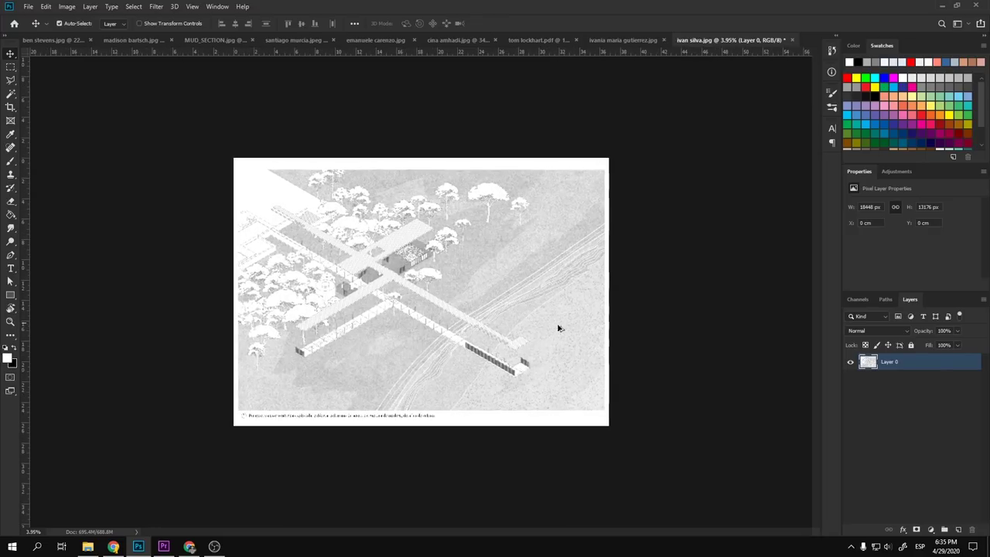
- Duplicate Layer 0, add an empty Layer 1 on top, and pick red for the brush
{"action": "key", "text": "ctrl+j"}
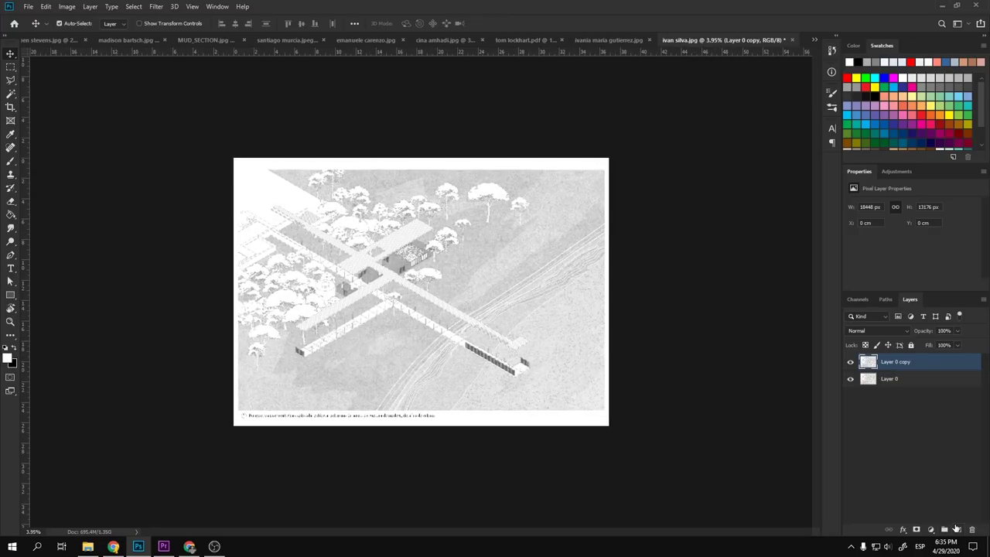
{"action": "left_click", "coordinate": [958, 528]}
{"action": "key", "text": "b"}
{"action": "left_click", "coordinate": [847, 79]}
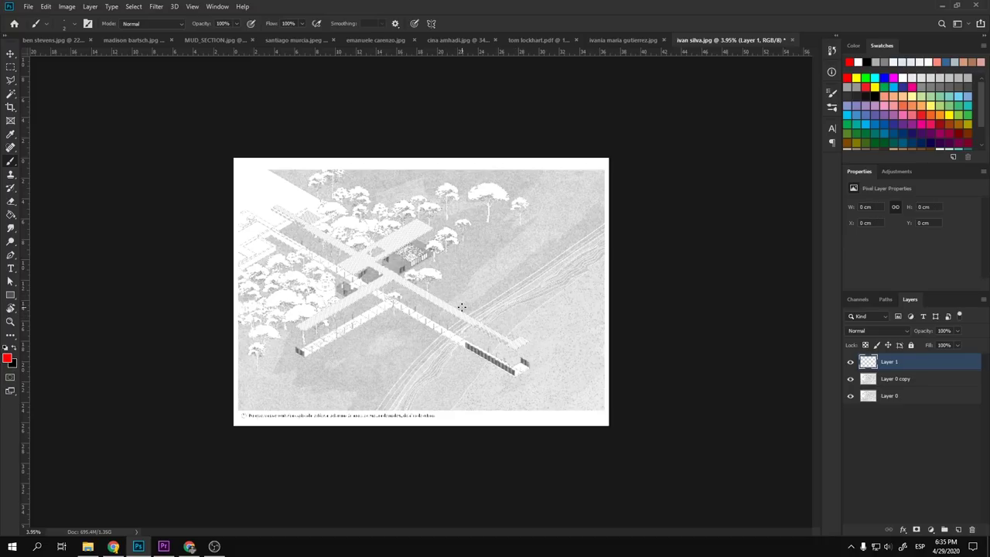
- Paint test red strokes and straight lines across the sheet, then undo them all
{"action": "mouse_move", "coordinate": [365, 265]}
{"action": "left_mouse_down"}
{"action": "mouse_move", "coordinate": [420, 288]}
{"action": "mouse_move", "coordinate": [412, 294]}
{"action": "left_mouse_up"}
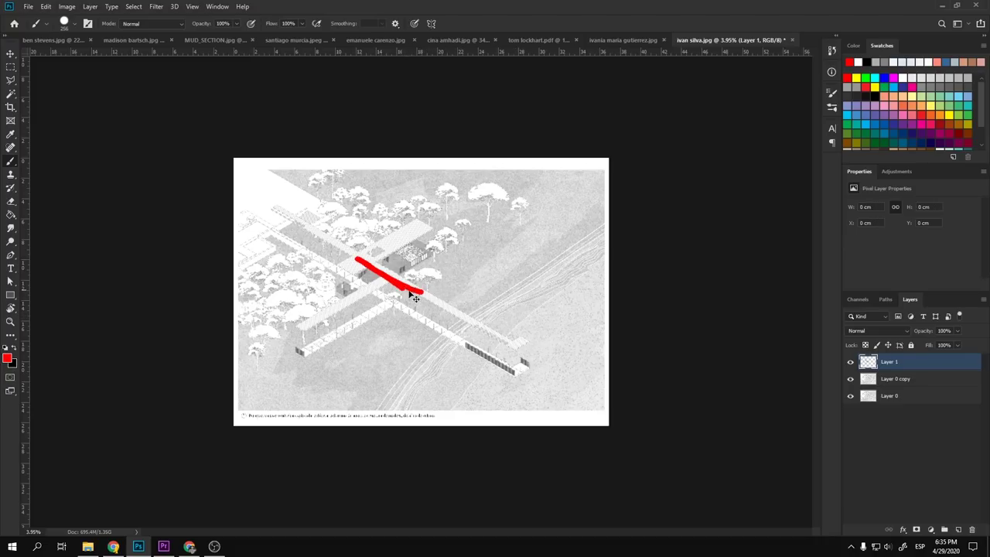
{"action": "key", "text": "ctrl+z"}
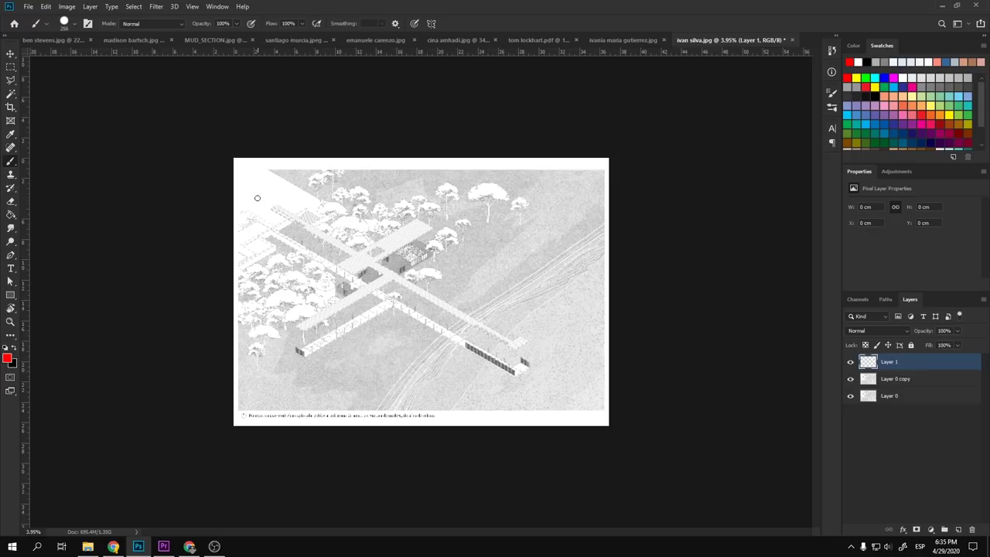
{"action": "left_click", "coordinate": [242, 186]}
{"action": "left_click", "coordinate": [611, 427], "text": "shift"}
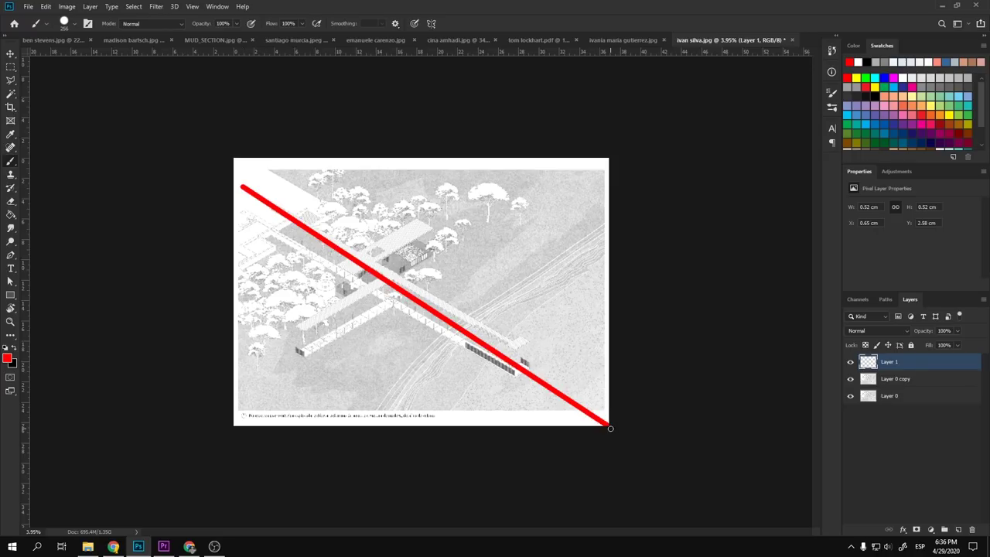
{"action": "key", "text": "ctrl+z"}
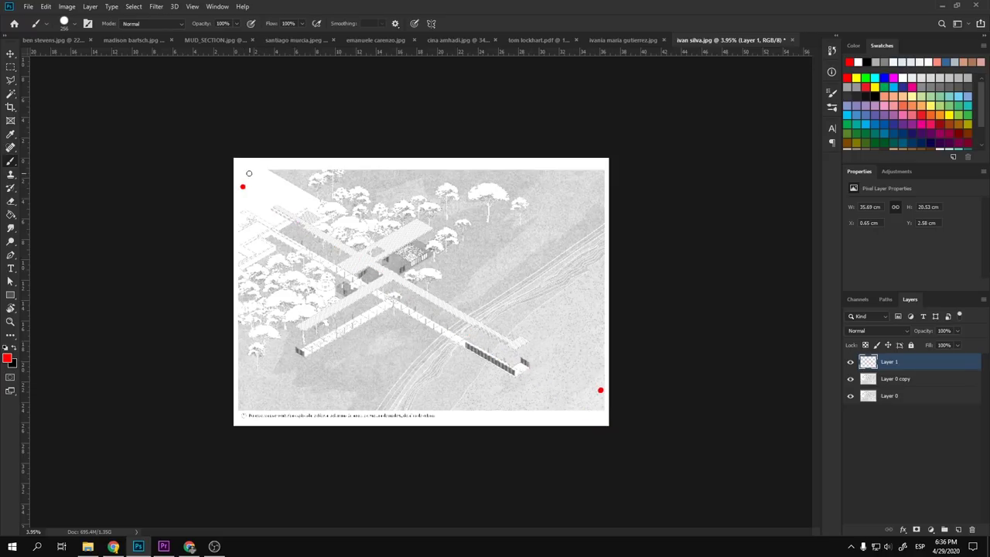
{"action": "left_click", "coordinate": [230, 180], "text": "shift"}
{"action": "key", "text": "ctrl+minus"}
{"action": "key", "text": "ctrl+0"}
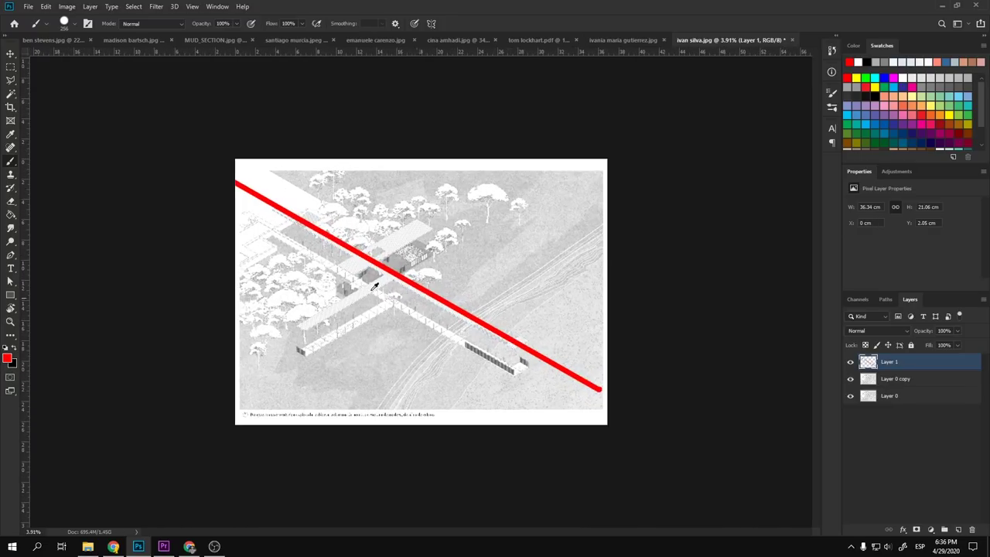
{"action": "key", "text": "ctrl+z"}
{"action": "key", "text": "ctrl+z"}
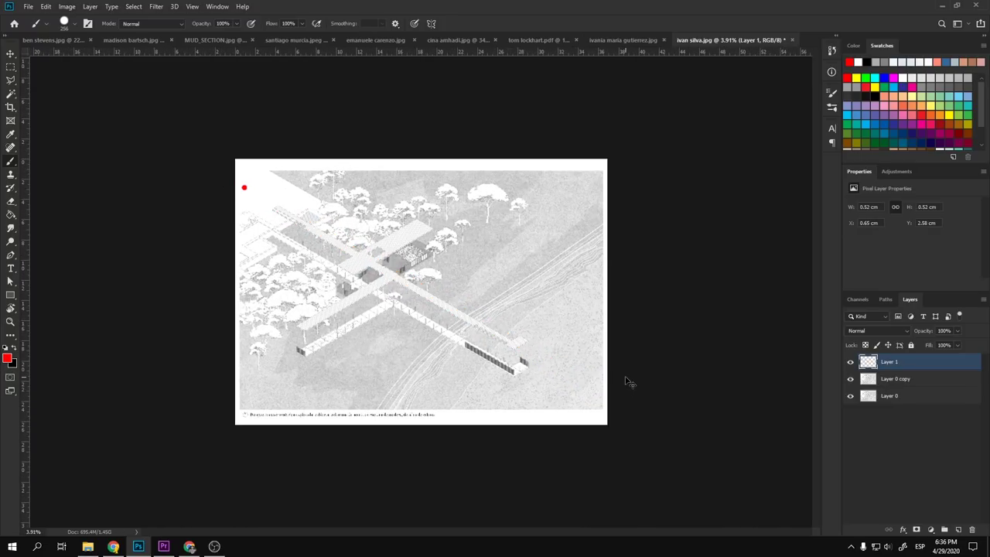
{"action": "key", "text": "ctrl+z"}
{"action": "key", "text": "ctrl+plus"}
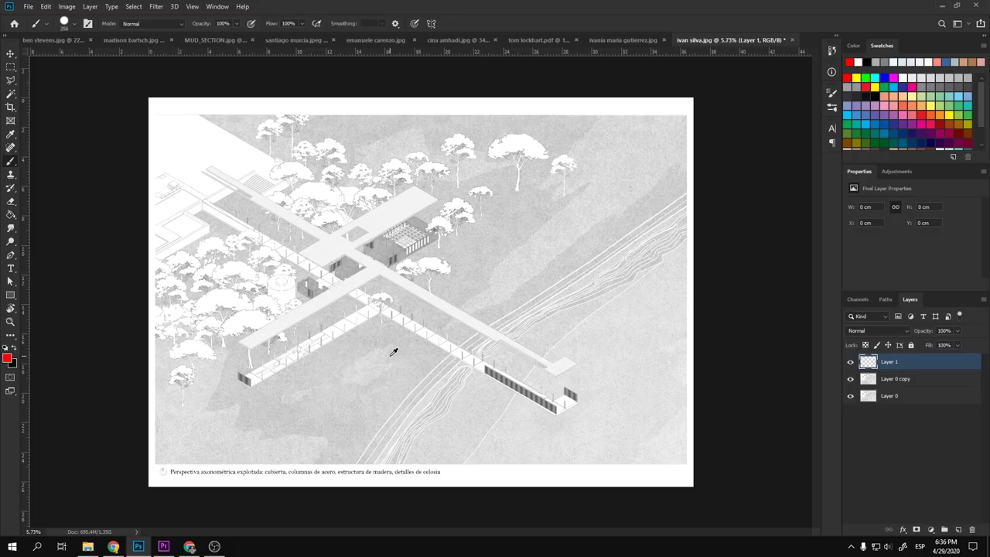
{"action": "key", "text": "ctrl+plus"}
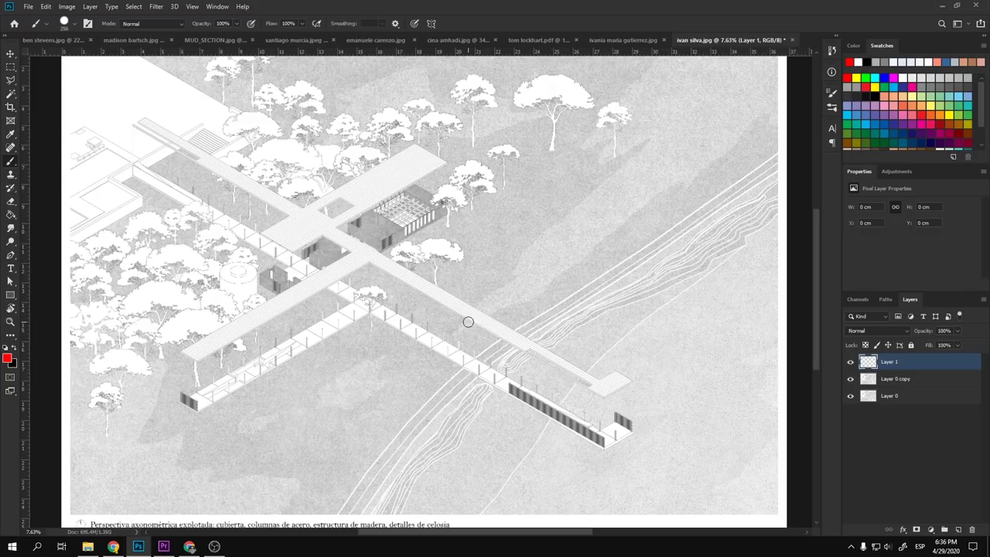
{"action": "scroll", "coordinate": [468, 317], "scroll_direction": "up", "scroll_amount": 2}
{"action": "scroll", "coordinate": [454, 321], "scroll_direction": "down", "scroll_amount": 3}
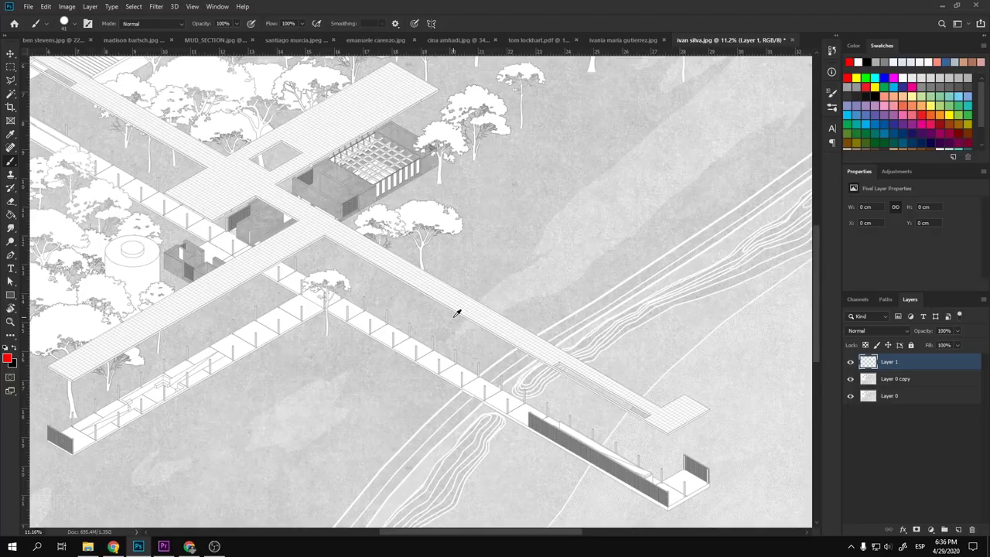
{"action": "scroll", "coordinate": [454, 325], "scroll_direction": "up", "scroll_amount": 4}
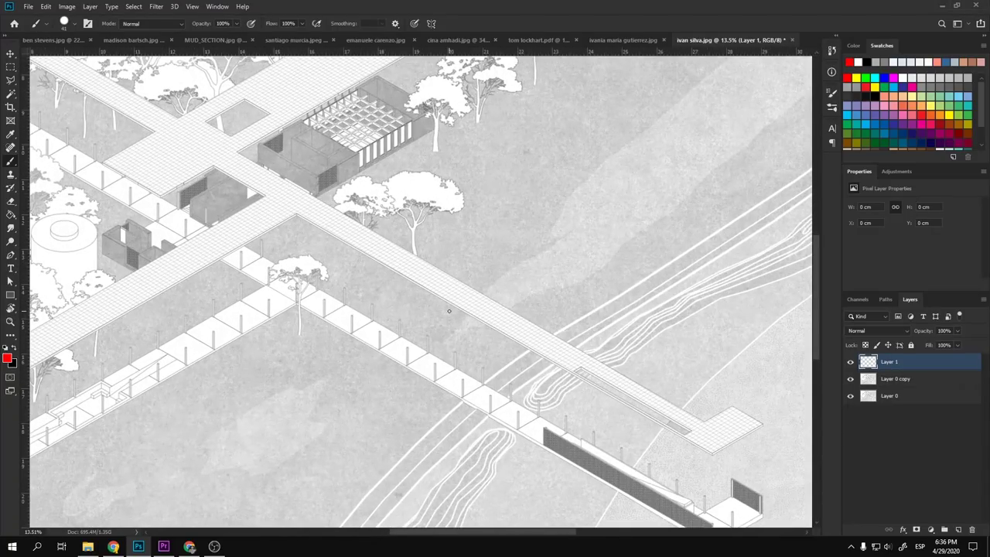
{"action": "scroll", "coordinate": [447, 283], "scroll_direction": "down", "scroll_amount": 3}
{"action": "scroll", "coordinate": [531, 354], "scroll_direction": "up", "scroll_amount": 4}
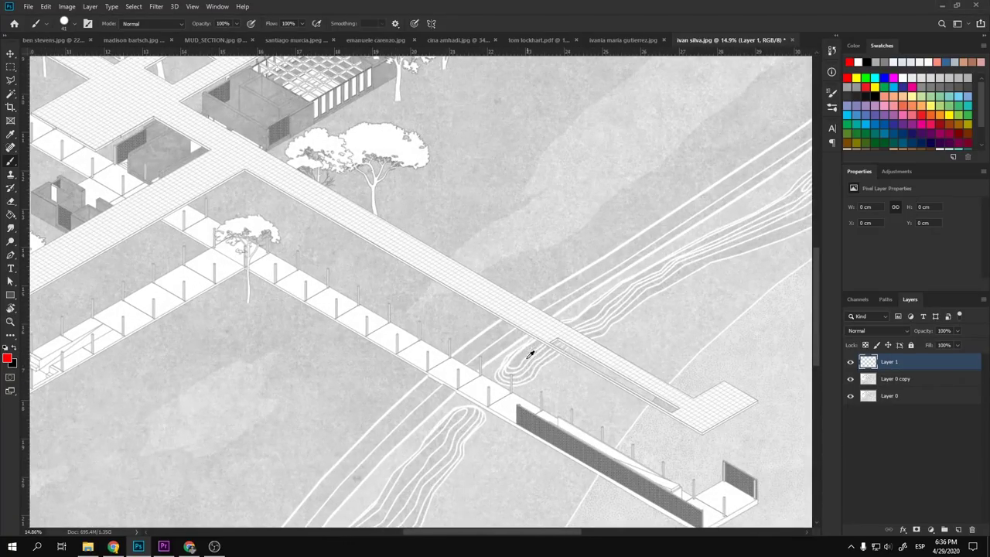
{"action": "scroll", "coordinate": [495, 301], "scroll_direction": "down", "scroll_amount": 5}
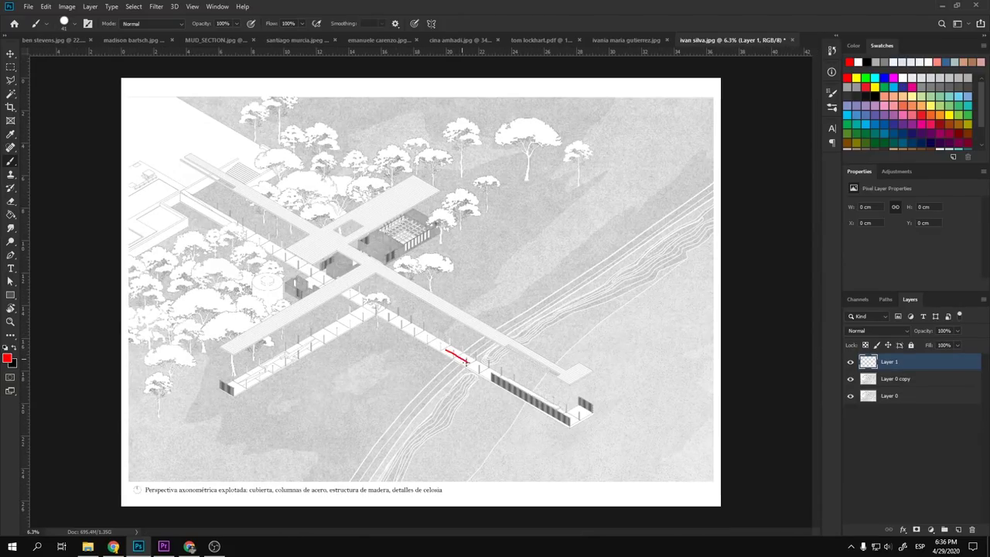
{"action": "mouse_move", "coordinate": [466, 361]}
{"action": "left_mouse_down"}
{"action": "mouse_move", "coordinate": [431, 338]}
{"action": "mouse_move", "coordinate": [467, 316]}
{"action": "mouse_move", "coordinate": [483, 328]}
{"action": "mouse_move", "coordinate": [454, 308]}
{"action": "left_mouse_up"}
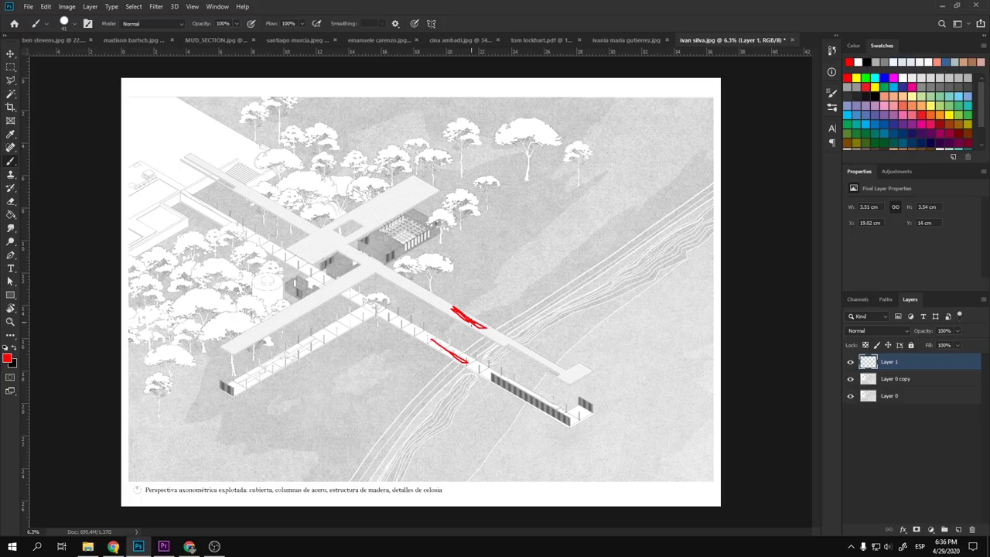
{"action": "key", "text": "ctrl+z"}
{"action": "key", "text": "ctrl+z"}
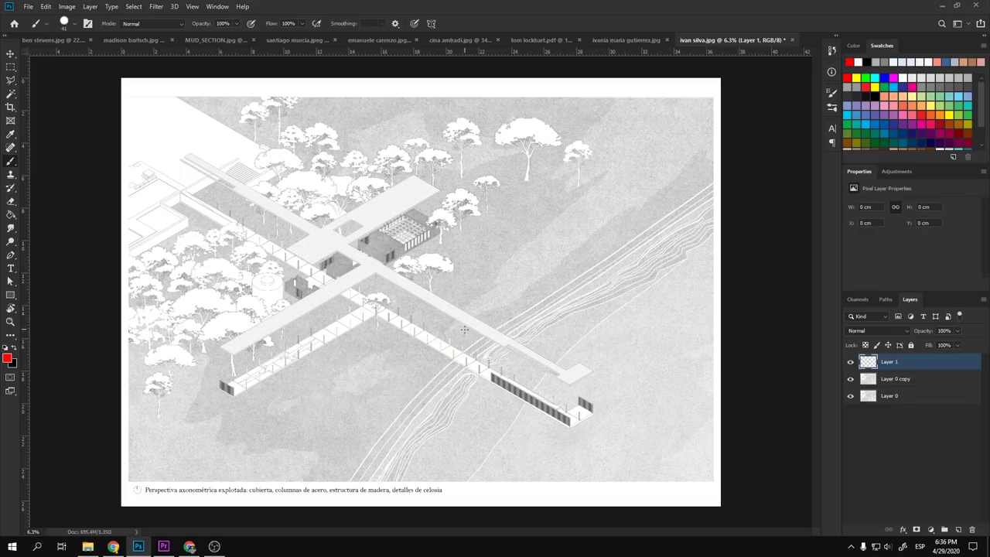
{"action": "scroll", "coordinate": [464, 328], "scroll_direction": "up", "scroll_amount": 2}
{"action": "scroll", "coordinate": [382, 316], "scroll_direction": "up", "scroll_amount": 2}
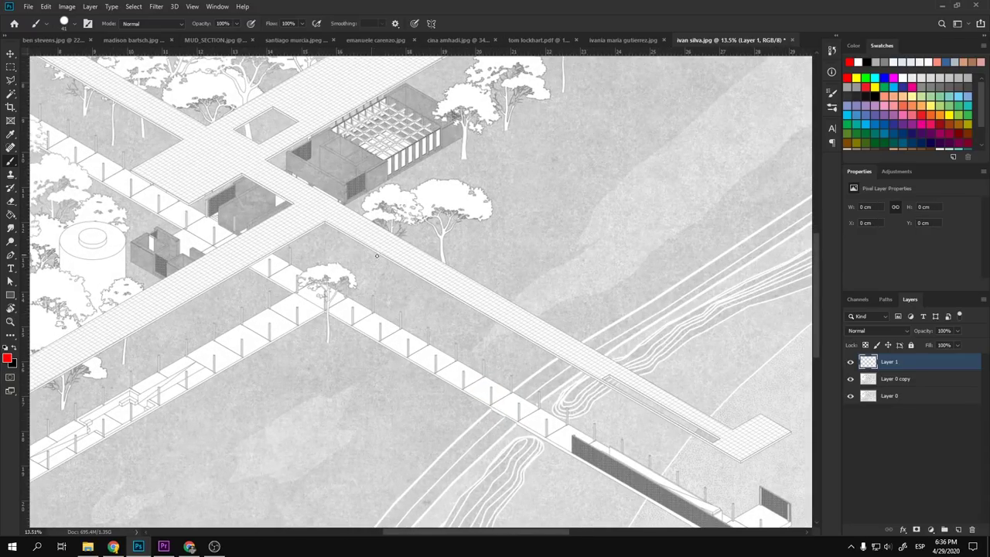
{"action": "scroll", "coordinate": [378, 321], "scroll_direction": "down", "scroll_amount": 2}
{"action": "scroll", "coordinate": [278, 267], "scroll_direction": "up", "scroll_amount": 2}
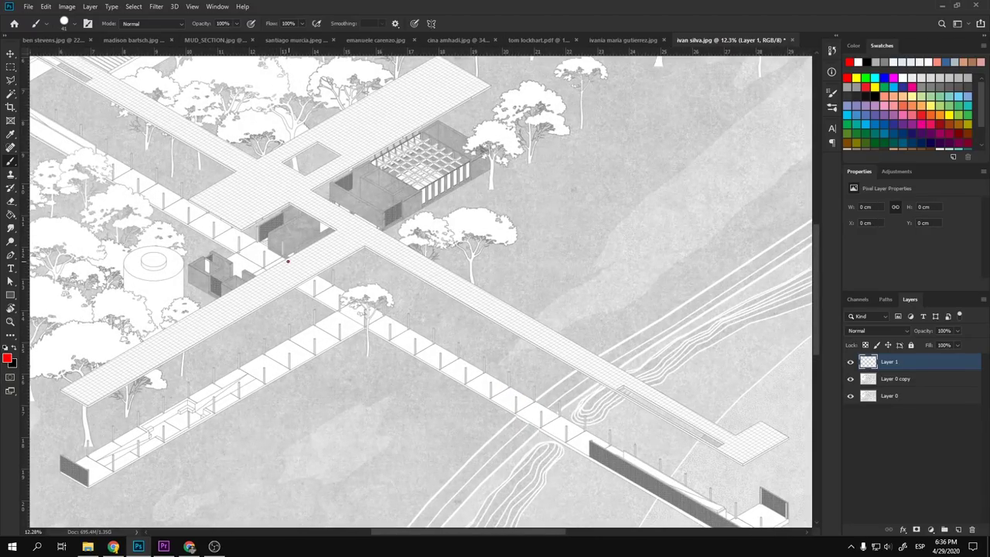
{"action": "mouse_move", "coordinate": [288, 260]}
{"action": "left_mouse_down"}
{"action": "mouse_move", "coordinate": [283, 287]}
{"action": "mouse_move", "coordinate": [294, 284]}
{"action": "left_mouse_up"}
{"action": "key", "text": "ctrl+z"}
{"action": "scroll", "coordinate": [304, 287], "scroll_direction": "down", "scroll_amount": 3}
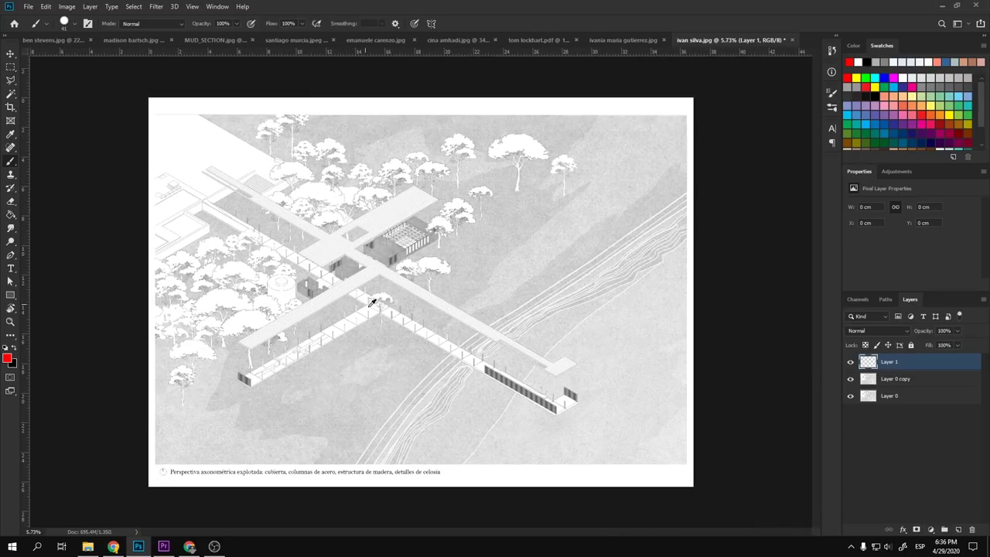
{"action": "left_click_drag", "start_coordinate": [418, 328], "coordinate": [440, 332]}
{"action": "left_click_drag", "start_coordinate": [431, 294], "coordinate": [458, 315]}
{"action": "key", "text": "ctrl+z"}
{"action": "scroll", "coordinate": [391, 261], "scroll_direction": "up", "scroll_amount": 3}
{"action": "mouse_move", "coordinate": [329, 220]}
{"action": "left_mouse_down"}
{"action": "mouse_move", "coordinate": [463, 233]}
{"action": "mouse_move", "coordinate": [502, 181]}
{"action": "mouse_move", "coordinate": [433, 152]}
{"action": "mouse_move", "coordinate": [345, 193]}
{"action": "left_mouse_up"}
{"action": "key", "text": "ctrl+z"}
{"action": "scroll", "coordinate": [371, 224], "scroll_direction": "down", "scroll_amount": 3}
{"action": "scroll", "coordinate": [368, 258], "scroll_direction": "up", "scroll_amount": 2}
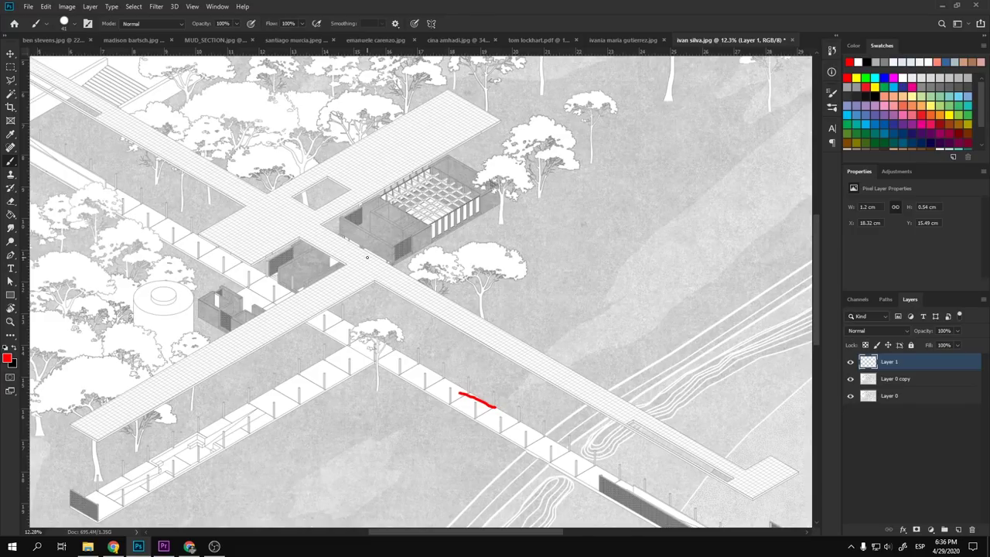
{"action": "scroll", "coordinate": [371, 254], "scroll_direction": "down", "scroll_amount": 2}
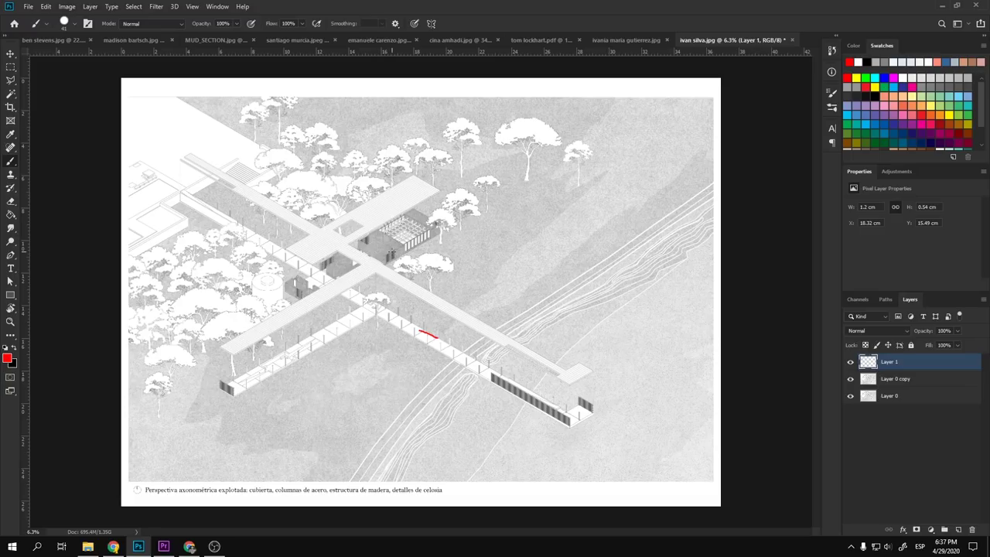
{"action": "key", "text": "ctrl+z"}
{"action": "mouse_move", "coordinate": [368, 231]}
{"action": "left_mouse_down"}
{"action": "mouse_move", "coordinate": [294, 273]}
{"action": "mouse_move", "coordinate": [307, 296]}
{"action": "mouse_move", "coordinate": [425, 276]}
{"action": "mouse_move", "coordinate": [449, 241]}
{"action": "mouse_move", "coordinate": [421, 208]}
{"action": "mouse_move", "coordinate": [369, 223]}
{"action": "mouse_move", "coordinate": [345, 249]}
{"action": "left_mouse_up"}
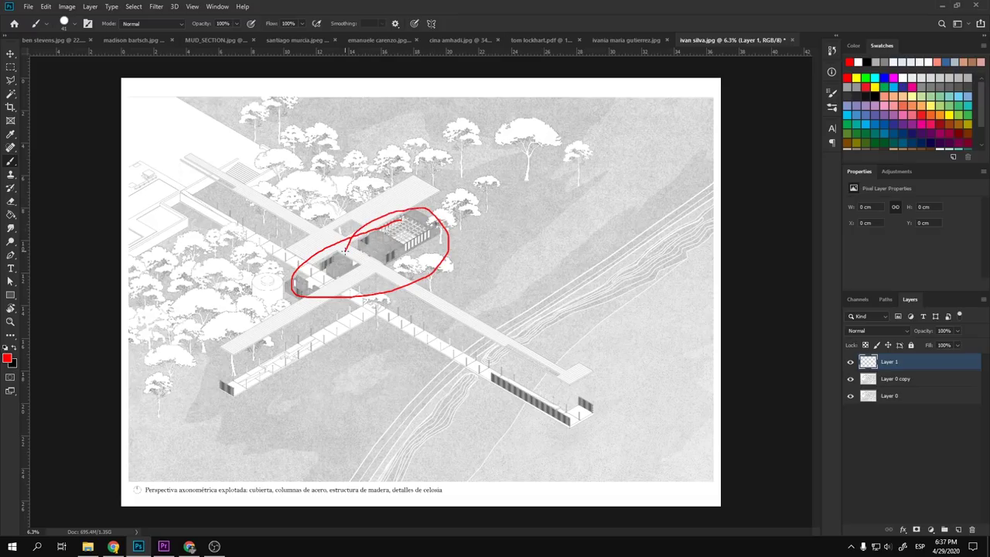
{"action": "key", "text": "ctrl+z"}
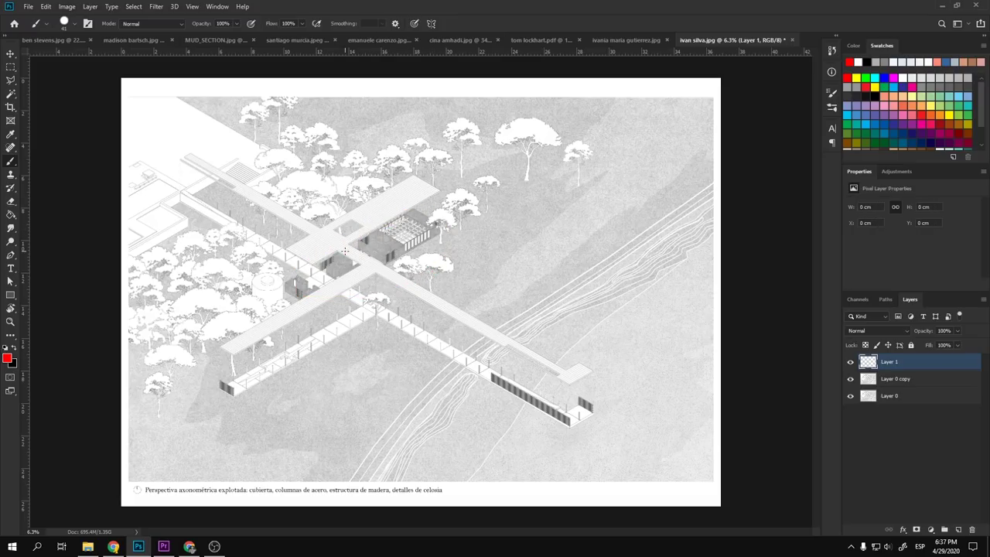
{"action": "left_click_drag", "start_coordinate": [552, 340], "coordinate": [585, 336]}
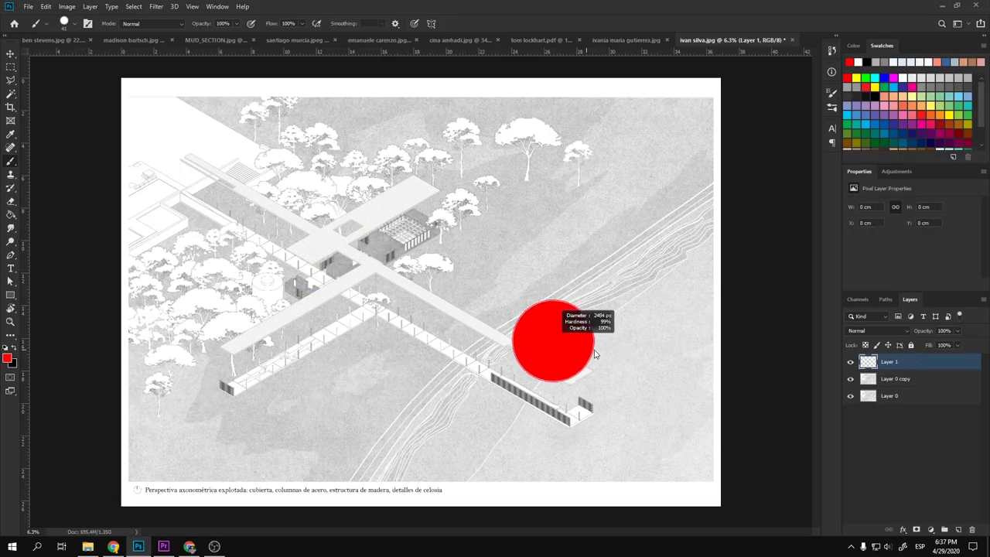
- Paint test grey dots sampled from the drawing and white dots at the walkway crossing
{"action": "left_click", "coordinate": [553, 281], "text": "alt"}
{"action": "left_click", "coordinate": [435, 314]}
{"action": "key", "text": "ctrl+z"}
{"action": "left_click", "coordinate": [464, 280], "text": "alt"}
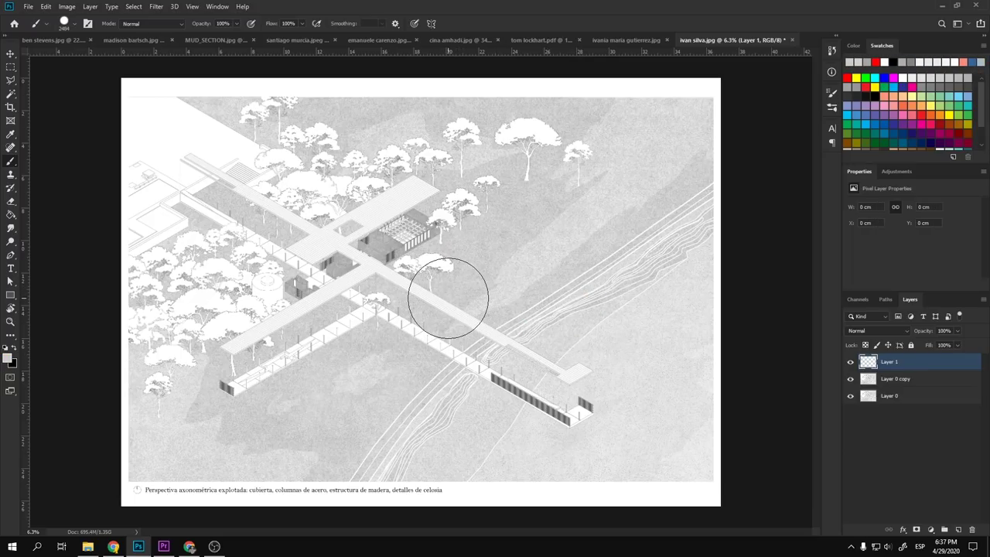
{"action": "left_click", "coordinate": [459, 292]}
{"action": "left_click", "coordinate": [405, 285], "text": "alt"}
{"action": "left_click", "coordinate": [427, 287]}
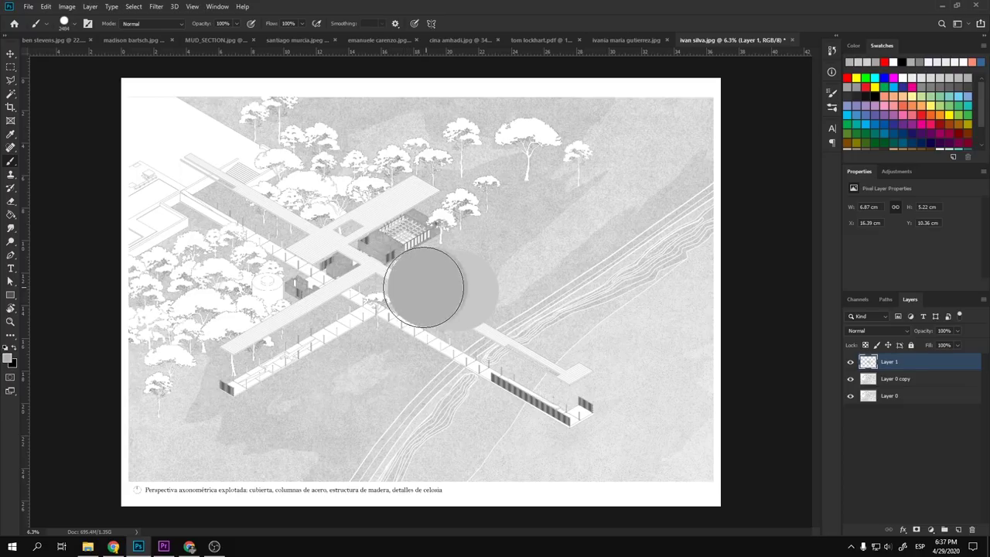
{"action": "left_click", "coordinate": [373, 284]}
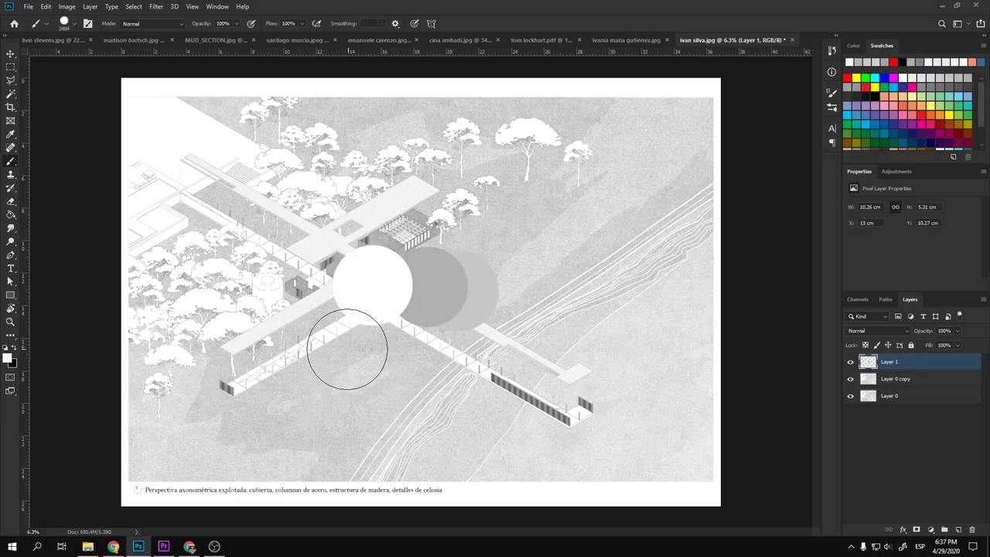
{"action": "left_click", "coordinate": [325, 286]}
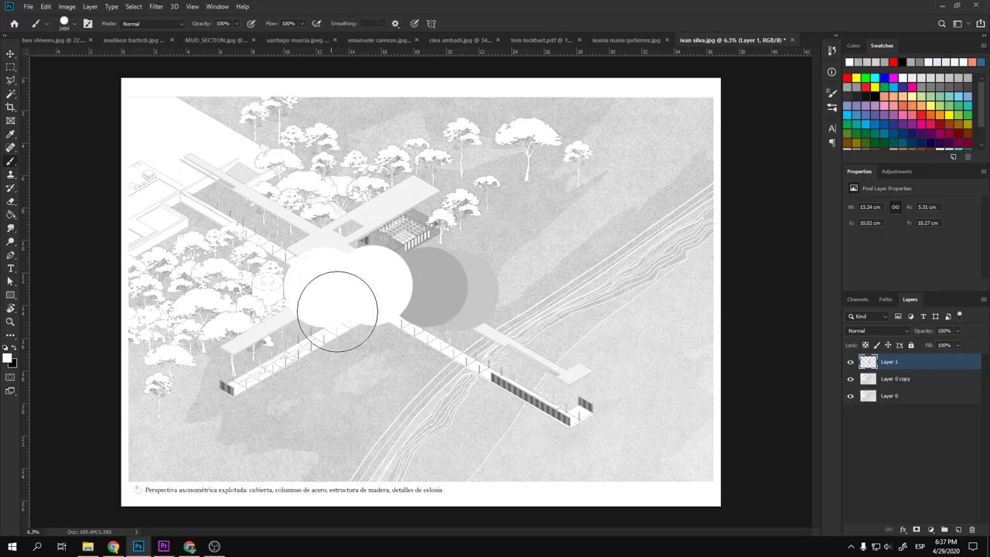
- Try dark, white and light grey test dots around the walkway ends
{"action": "key", "text": "x"}
{"action": "left_click", "coordinate": [492, 298]}
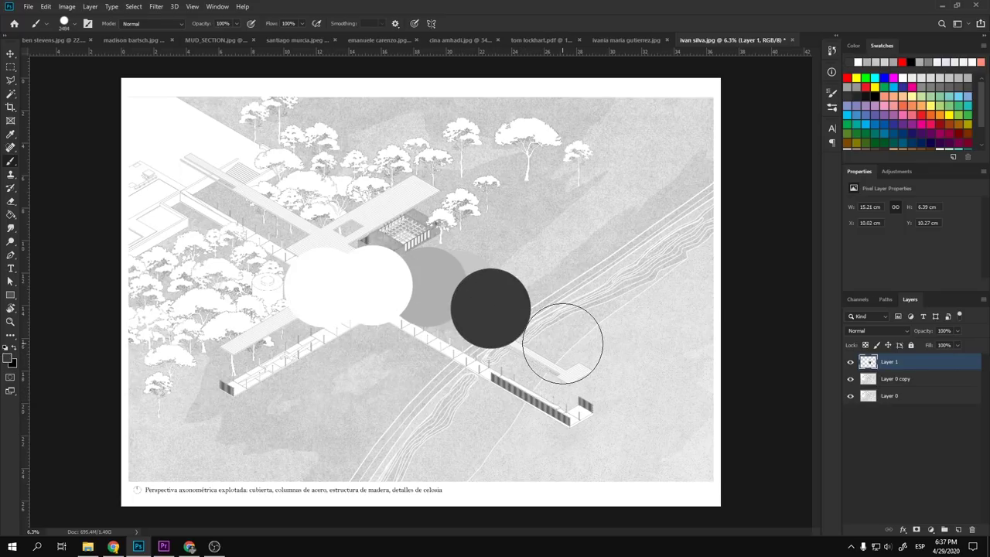
{"action": "key", "text": "ctrl+z"}
{"action": "left_click", "coordinate": [537, 301]}
{"action": "key", "text": "ctrl+z"}
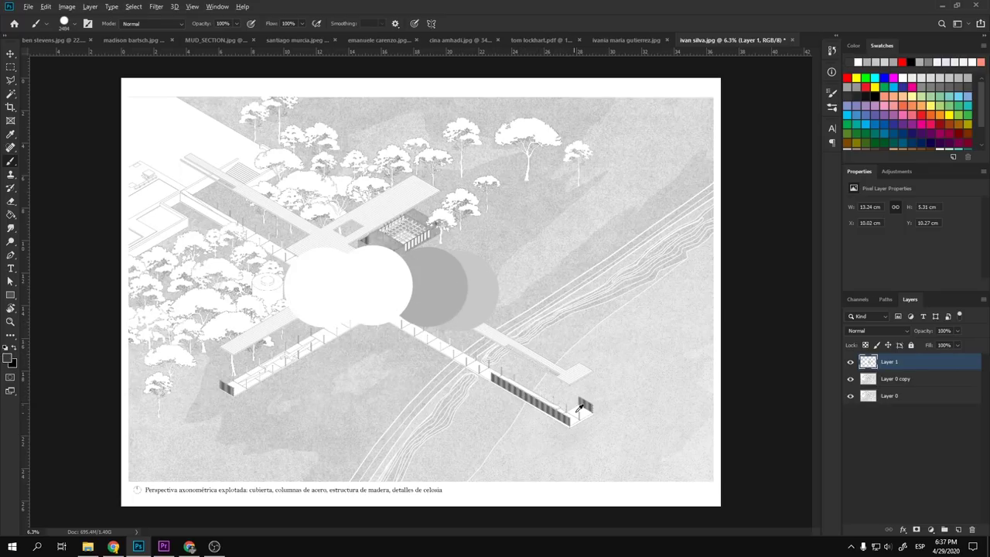
{"action": "key", "text": "x"}
{"action": "left_click", "coordinate": [516, 316]}
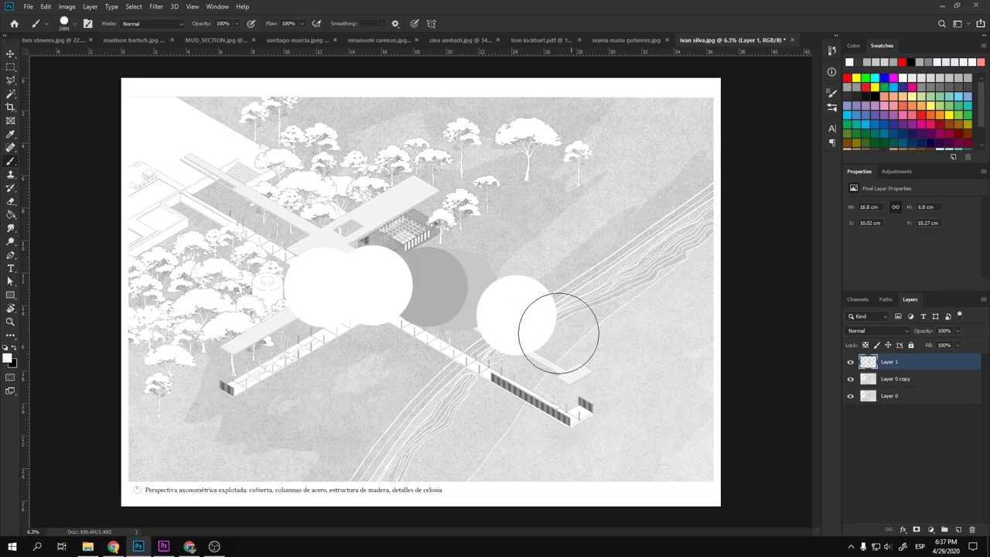
{"action": "left_click", "coordinate": [520, 257], "text": "alt"}
{"action": "left_click", "coordinate": [475, 283]}
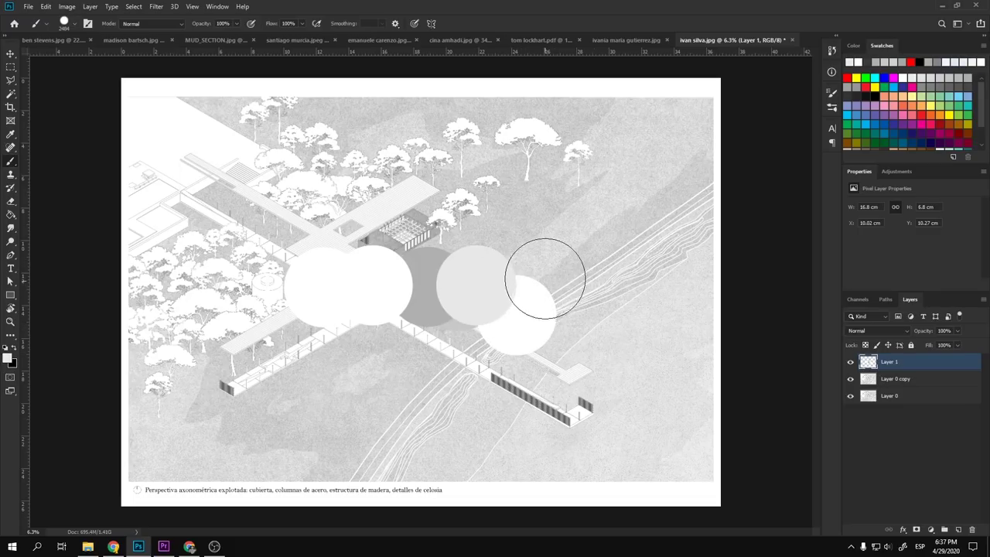
{"action": "left_click", "coordinate": [517, 217]}
{"action": "left_click", "coordinate": [460, 223], "text": "alt"}
{"action": "left_click", "coordinate": [464, 264]}
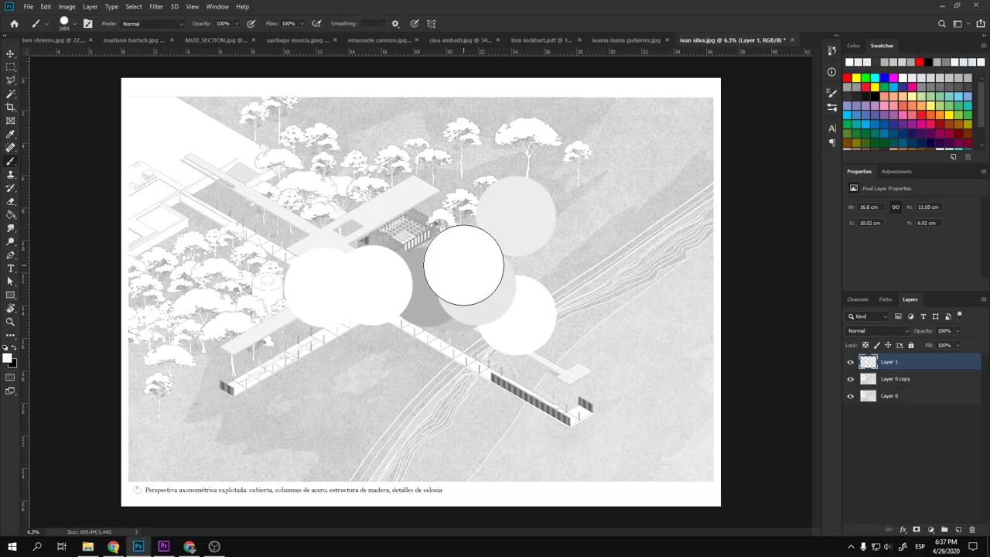
- Hide and delete the test-circle layer, then add a fresh empty Layer 1
{"action": "left_click", "coordinate": [850, 363]}
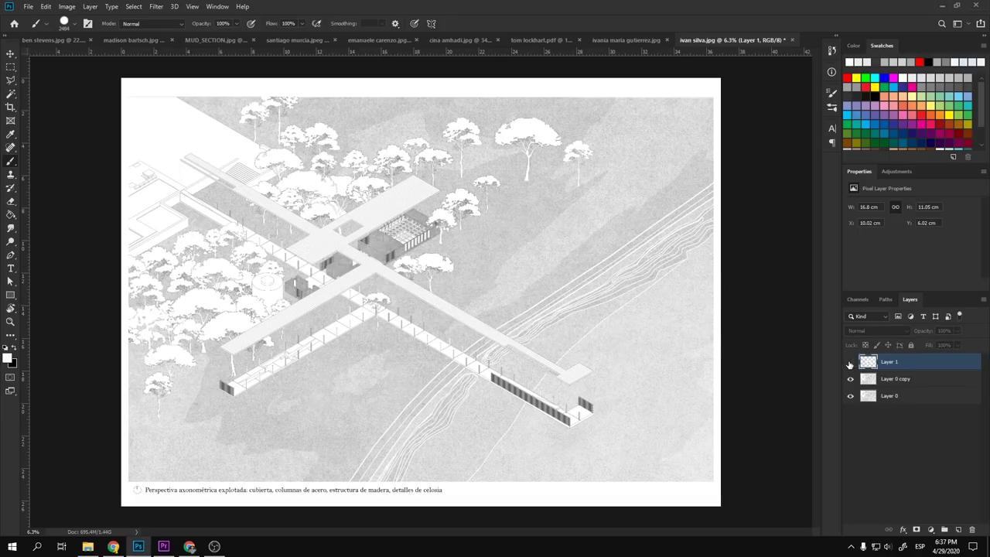
{"action": "key", "text": "Delete"}
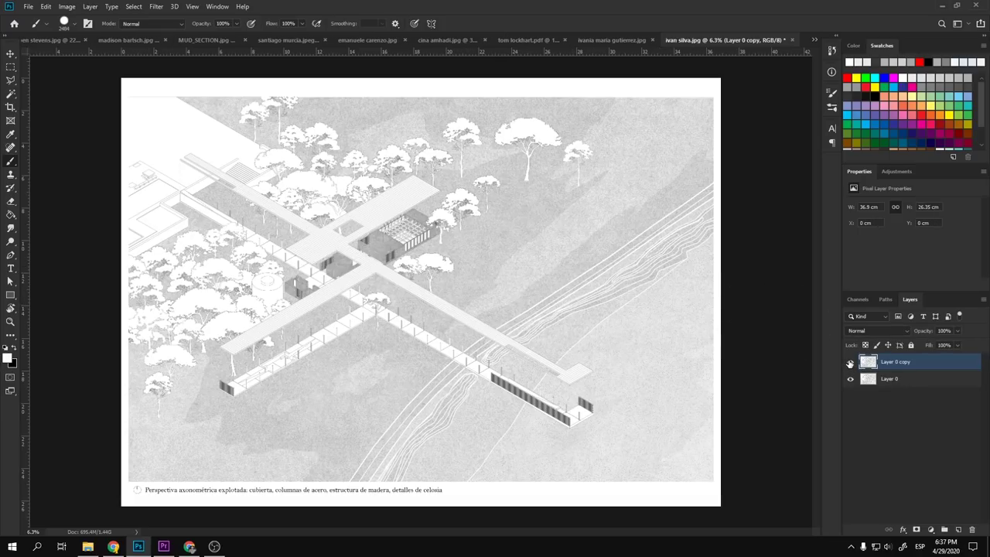
{"action": "left_click", "coordinate": [959, 531]}
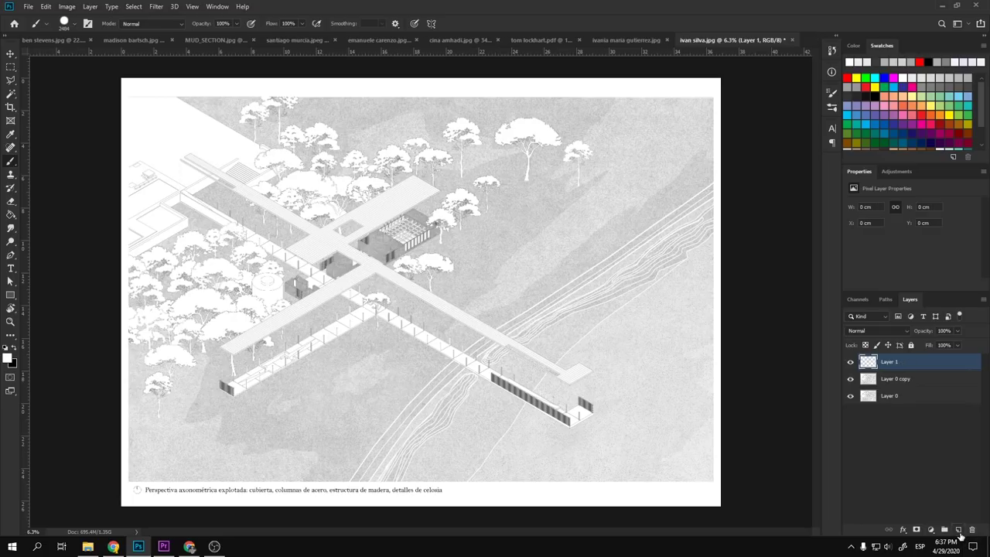
- Begin a Polygonal Lasso outline of the cross-shaped walkways from the pier end past the building corner
{"action": "left_click", "coordinate": [10, 55]}
{"action": "key", "text": "l"}
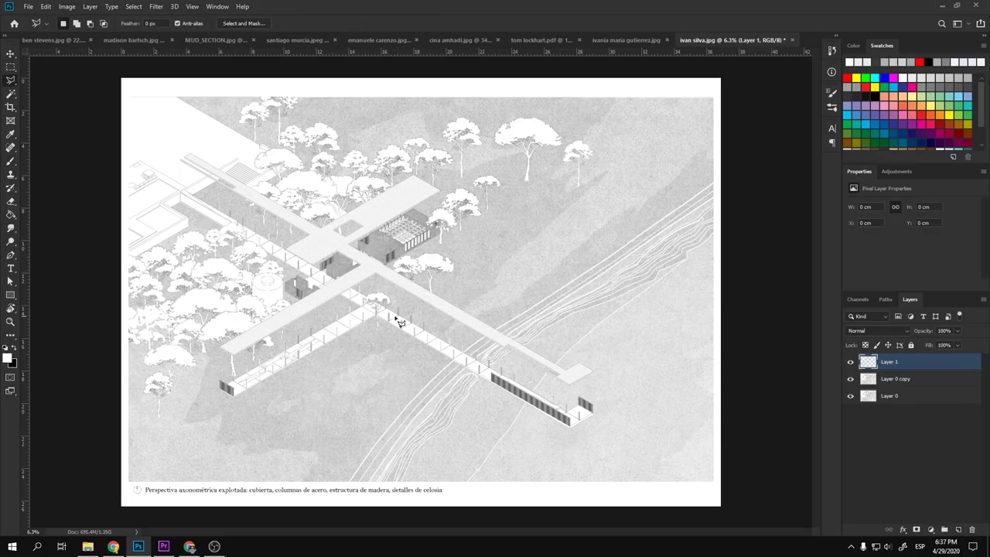
{"action": "scroll", "coordinate": [336, 325], "scroll_direction": "up", "scroll_amount": 2}
{"action": "scroll", "coordinate": [331, 328], "scroll_direction": "down", "scroll_amount": 3}
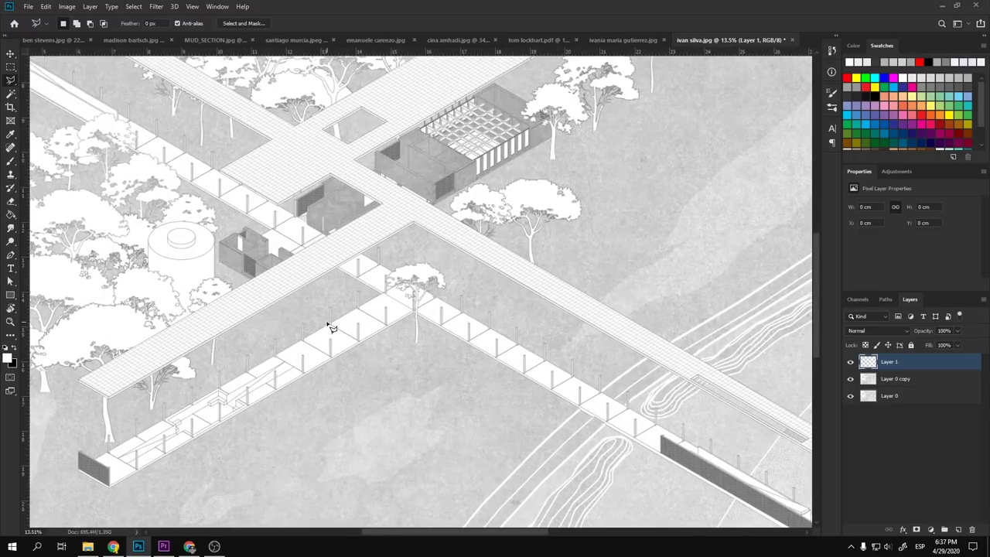
{"action": "scroll", "coordinate": [392, 250], "scroll_direction": "down", "scroll_amount": 1}
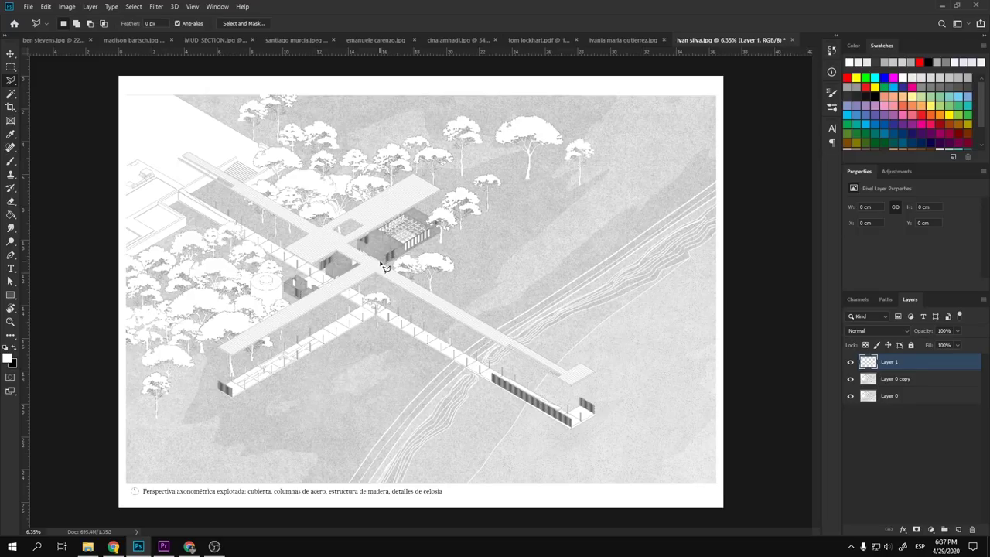
{"action": "scroll", "coordinate": [416, 295], "scroll_direction": "up", "scroll_amount": 1}
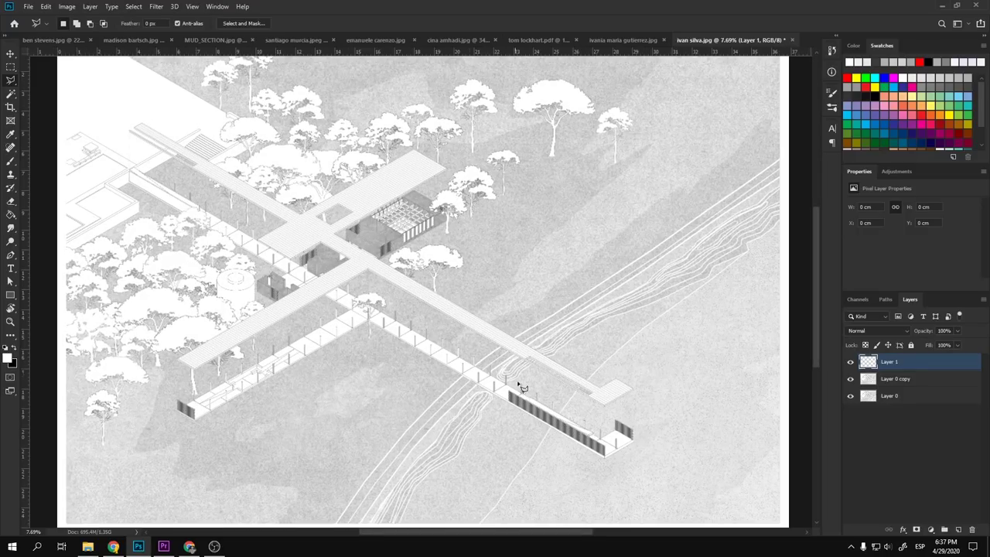
{"action": "scroll", "coordinate": [613, 408], "scroll_direction": "up", "scroll_amount": 2}
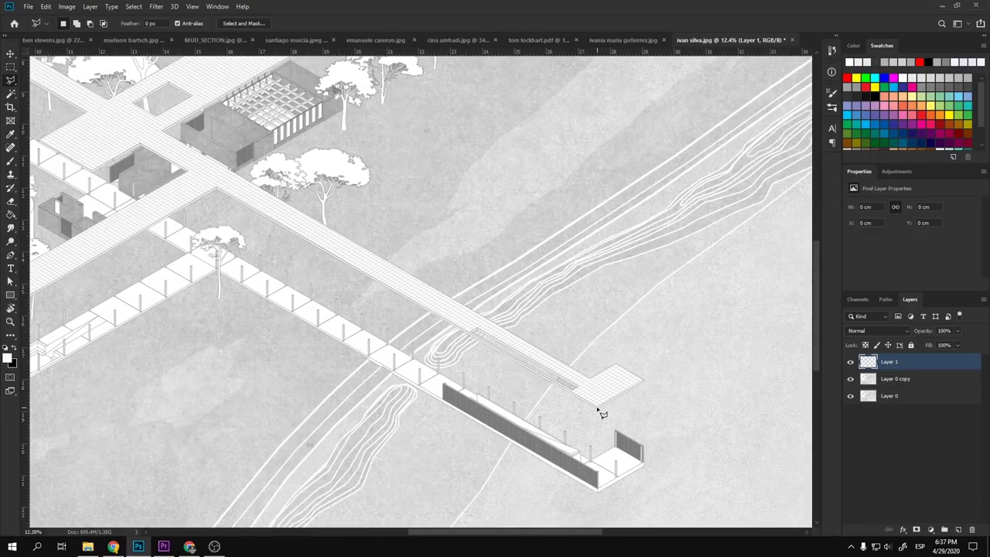
{"action": "left_click", "coordinate": [597, 408]}
{"action": "left_click", "coordinate": [217, 189]}
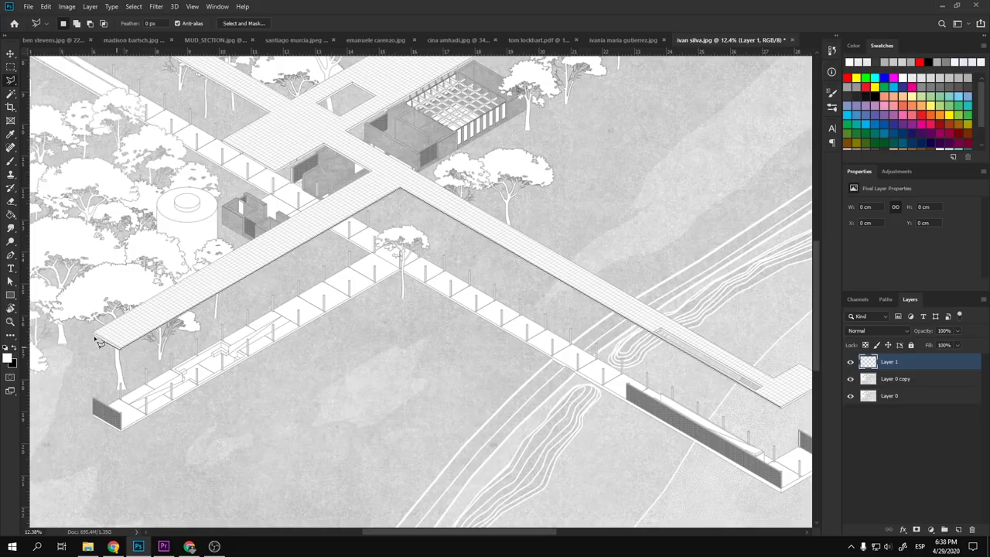
{"action": "left_click", "coordinate": [96, 333]}
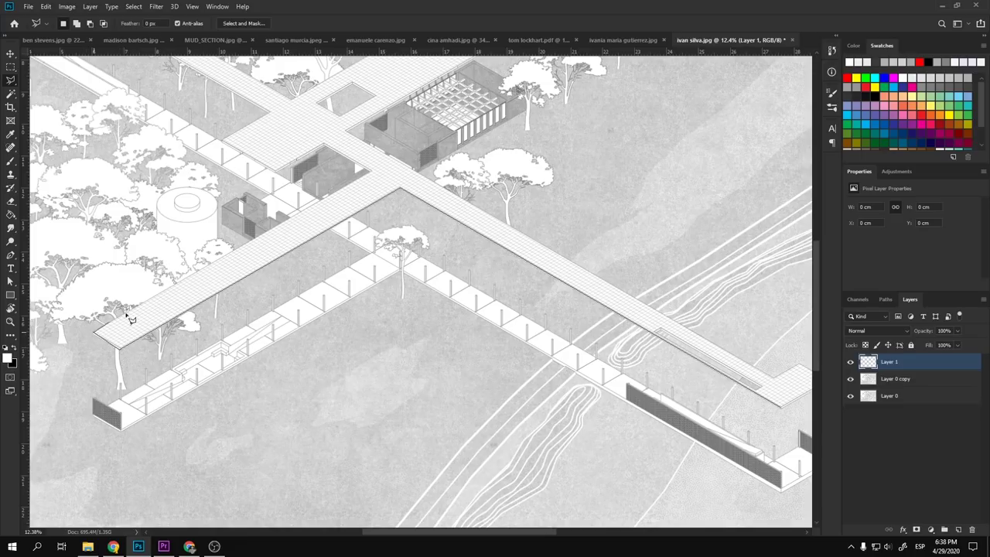
{"action": "left_click", "coordinate": [367, 172]}
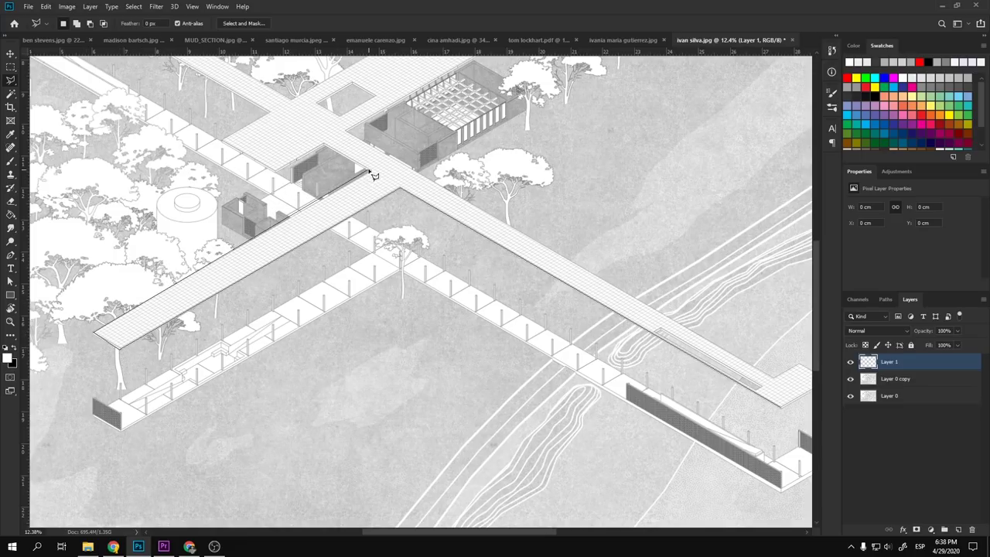
{"action": "left_click", "coordinate": [324, 145]}
{"action": "left_click", "coordinate": [273, 170]}
{"action": "left_click", "coordinate": [225, 139]}
- Trace the remaining walkway ends, intersection and platform corners, and close the walkway selection
{"action": "scroll", "coordinate": [224, 186], "scroll_direction": "up", "scroll_amount": 5}
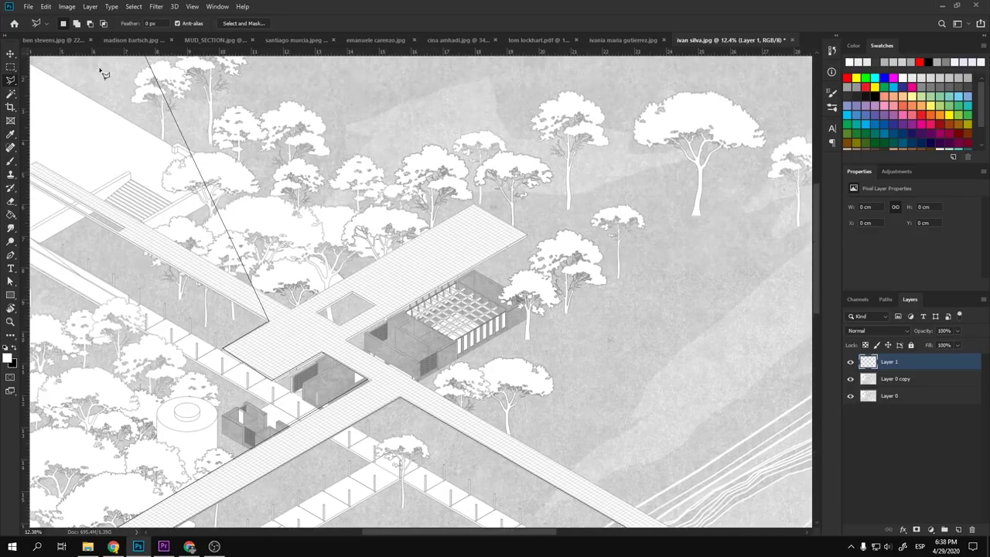
{"action": "scroll", "coordinate": [214, 188], "scroll_direction": "left", "scroll_amount": 3}
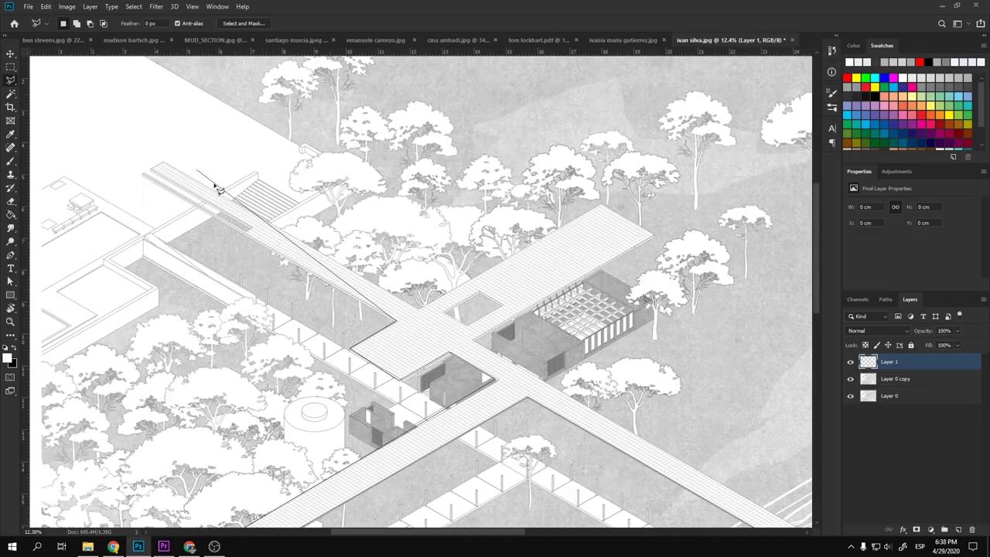
{"action": "left_click", "coordinate": [143, 173]}
{"action": "left_click", "coordinate": [164, 163]}
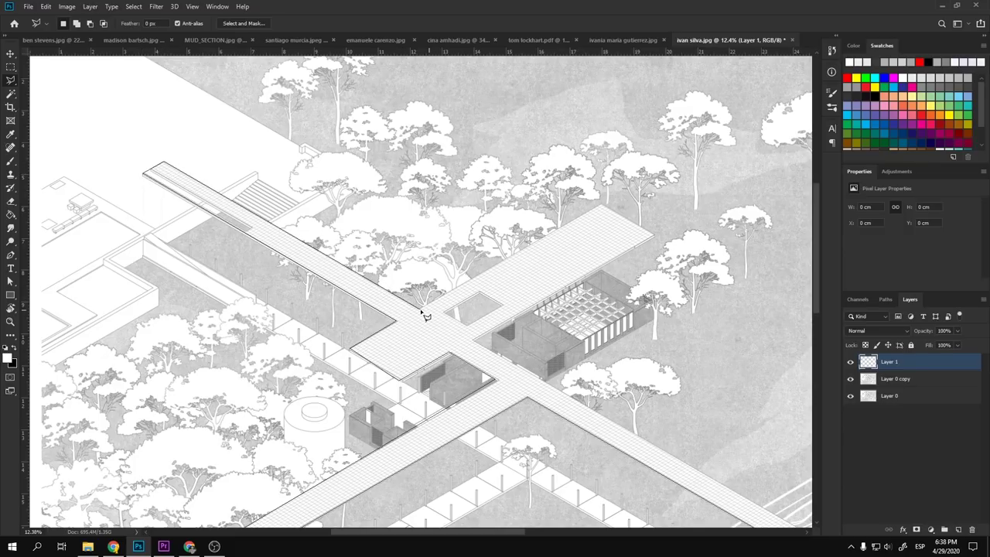
{"action": "left_click", "coordinate": [423, 309]}
{"action": "left_click", "coordinate": [605, 207]}
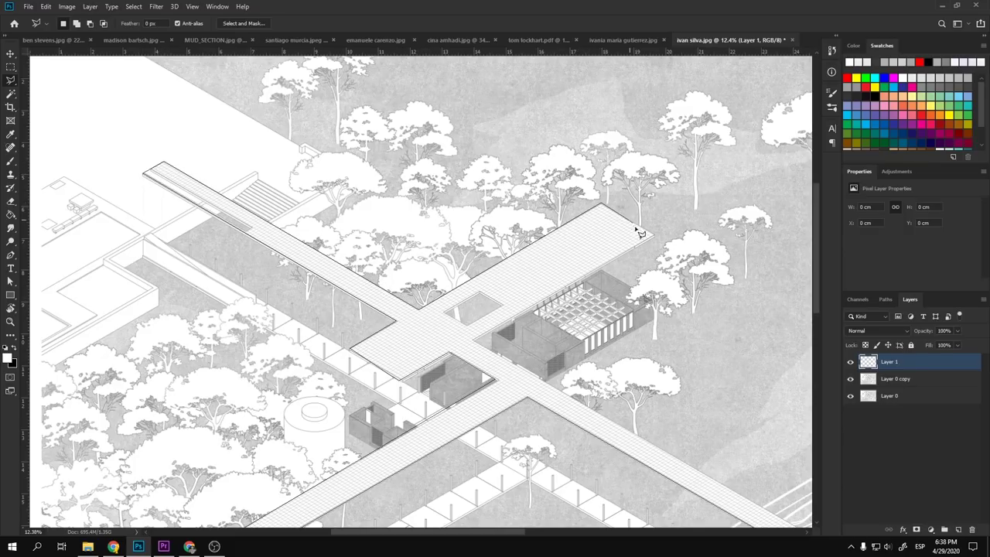
{"action": "left_click", "coordinate": [655, 238]}
{"action": "left_click", "coordinate": [473, 340]}
{"action": "left_click", "coordinate": [579, 344]}
{"action": "left_click", "coordinate": [577, 318]}
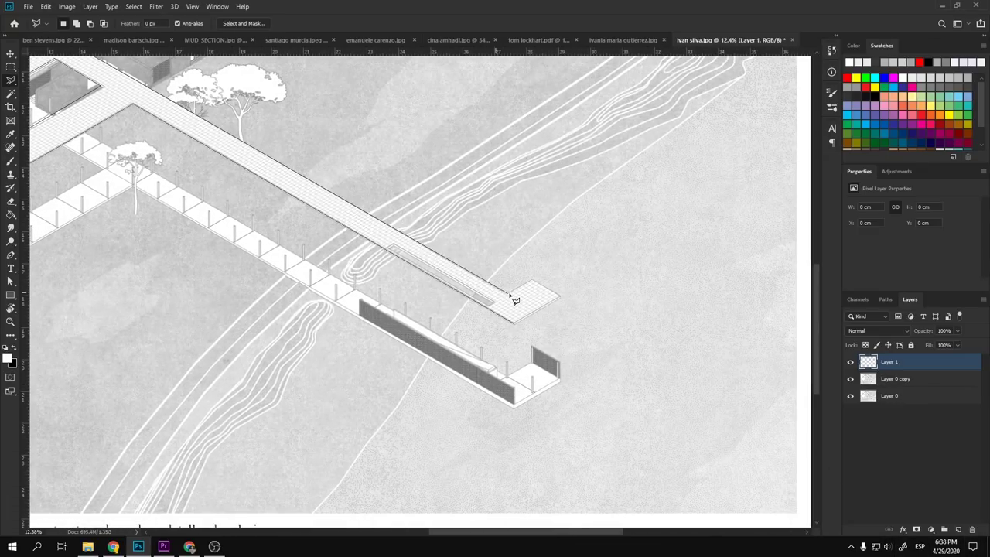
{"action": "left_click", "coordinate": [532, 280]}
{"action": "left_click", "coordinate": [522, 323]}
- Cut the square opening near the building out of the walkway selection
{"action": "scroll", "coordinate": [642, 348], "scroll_direction": "down", "scroll_amount": 3}
{"action": "scroll", "coordinate": [396, 249], "scroll_direction": "up", "scroll_amount": 6}
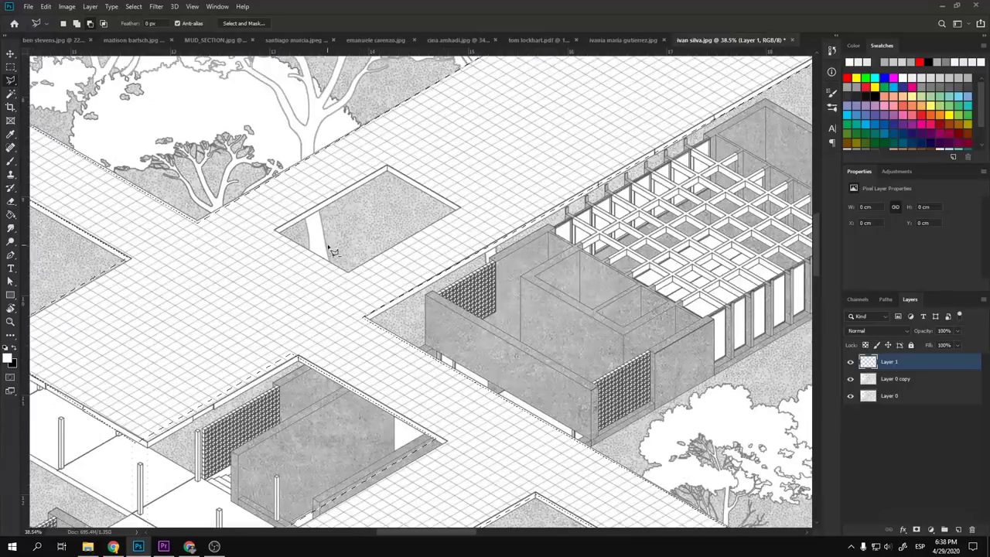
{"action": "left_click", "coordinate": [349, 272]}
{"action": "left_click", "coordinate": [276, 231]}
{"action": "left_click", "coordinate": [389, 172]}
{"action": "left_click", "coordinate": [460, 207]}
{"action": "scroll", "coordinate": [394, 249], "scroll_direction": "down", "scroll_amount": 7}
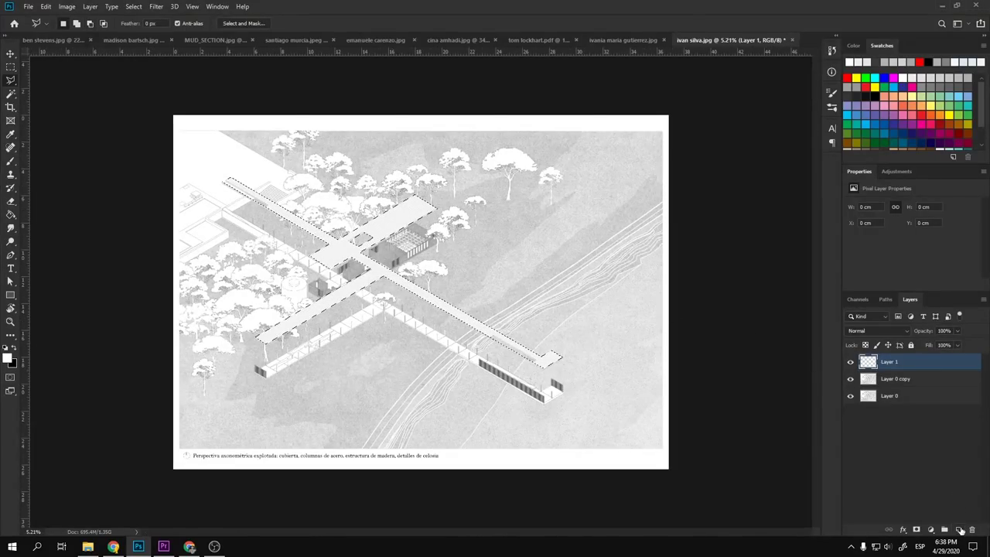
- On a new layer, fill the walkway selection with dark grey and deselect
{"action": "left_click", "coordinate": [958, 529]}
{"action": "key", "text": "g"}
{"action": "left_click", "coordinate": [950, 79]}
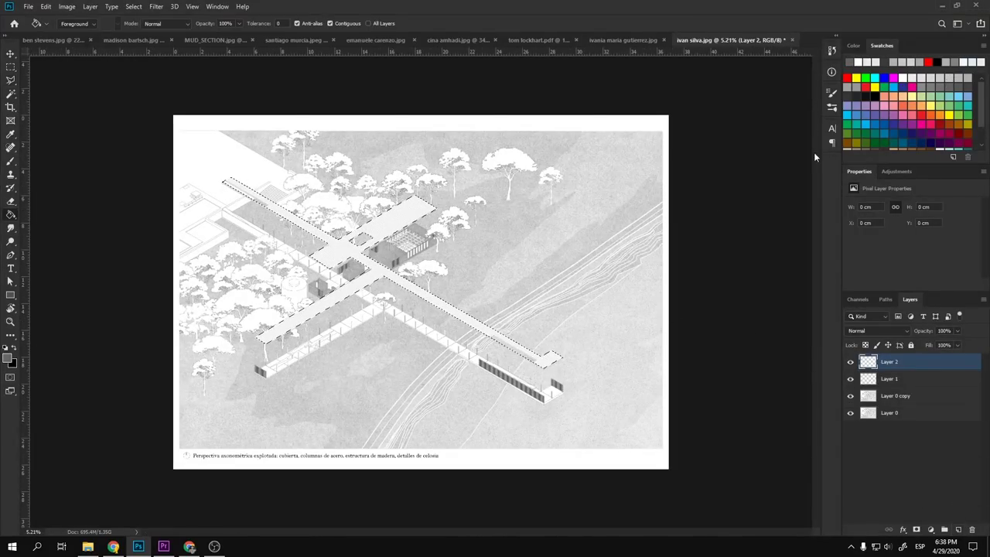
{"action": "left_click", "coordinate": [403, 287]}
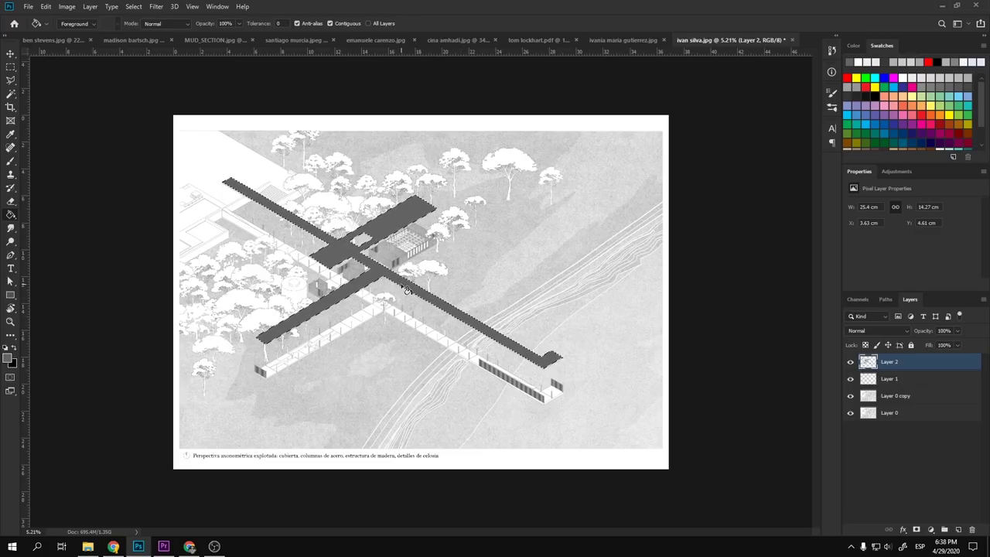
{"action": "key", "text": "ctrl+d"}
- Set the shadow layer's blend mode to Multiply
{"action": "scroll", "coordinate": [410, 308], "scroll_direction": "down", "scroll_amount": 1}
{"action": "scroll", "coordinate": [410, 309], "scroll_direction": "up", "scroll_amount": 2}
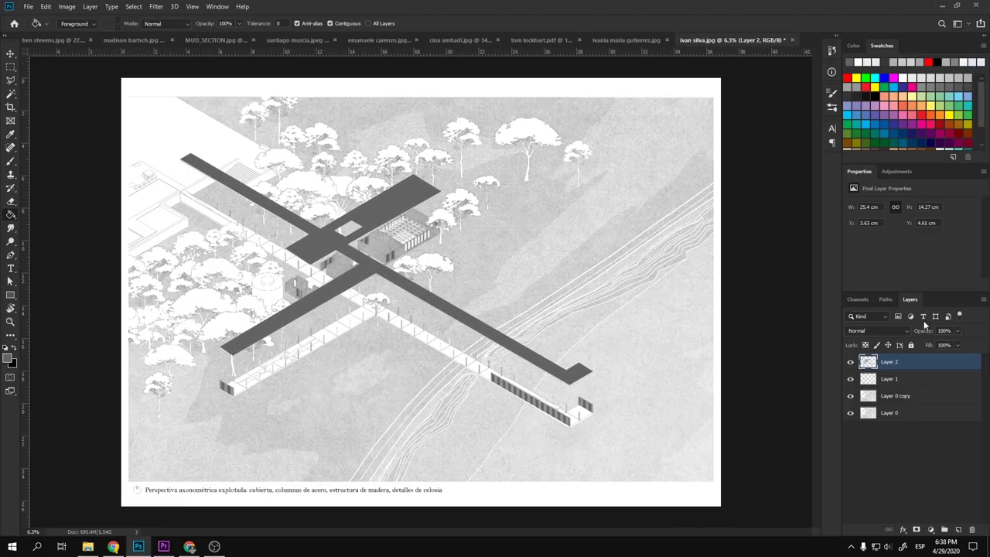
{"action": "left_click", "coordinate": [897, 331]}
{"action": "left_click", "coordinate": [870, 317]}
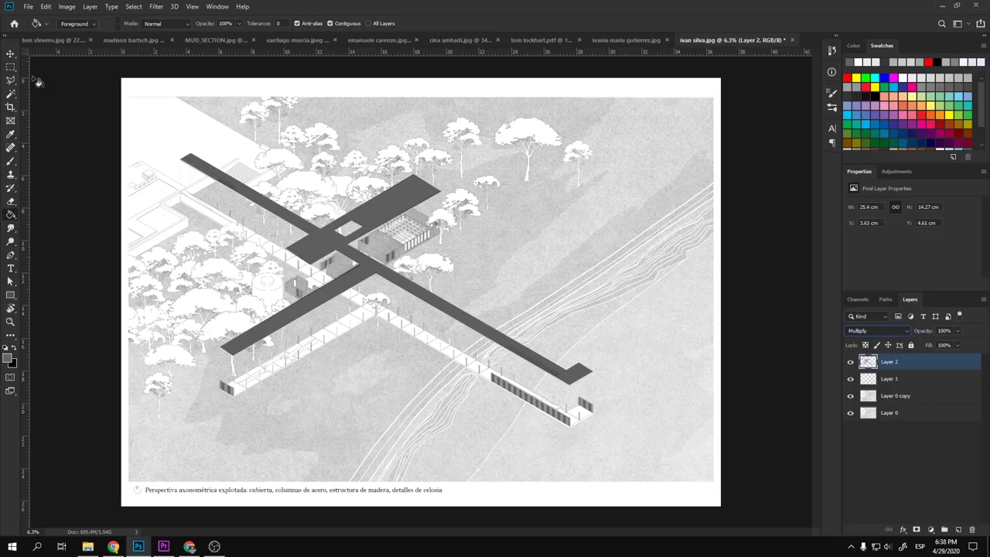
{"action": "left_click", "coordinate": [10, 53]}
{"action": "scroll", "coordinate": [582, 284], "scroll_direction": "down", "scroll_amount": 4}
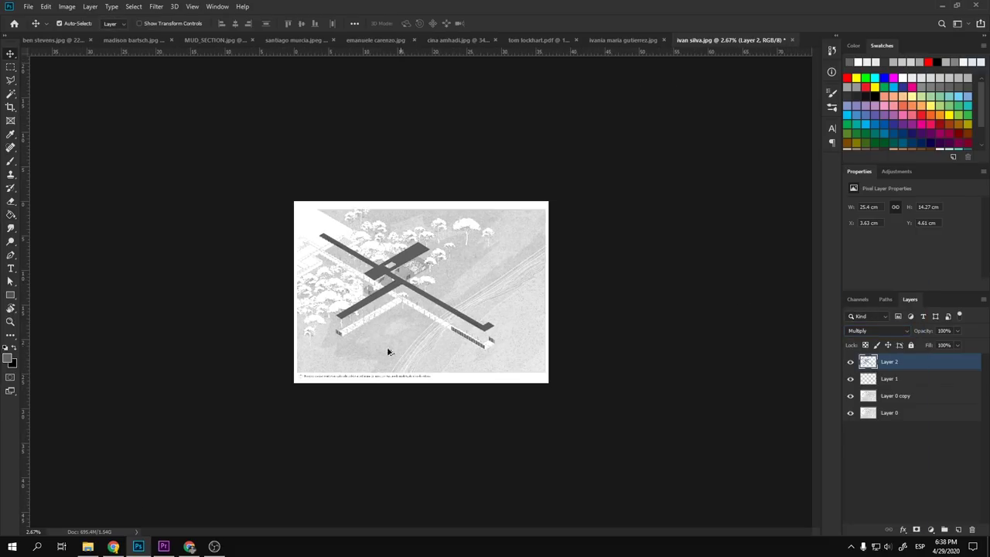
{"action": "scroll", "coordinate": [368, 271], "scroll_direction": "up", "scroll_amount": 5}
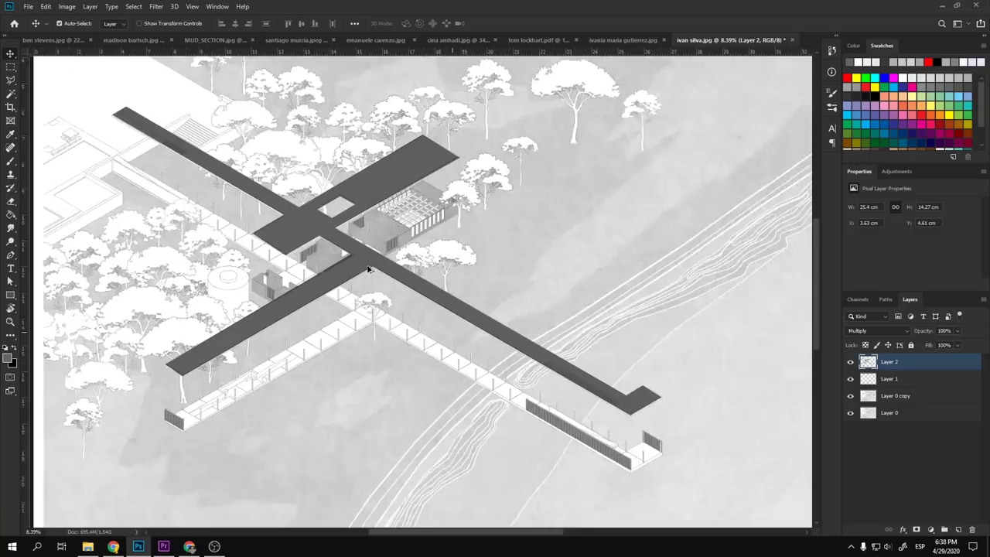
{"action": "scroll", "coordinate": [332, 228], "scroll_direction": "up", "scroll_amount": 4}
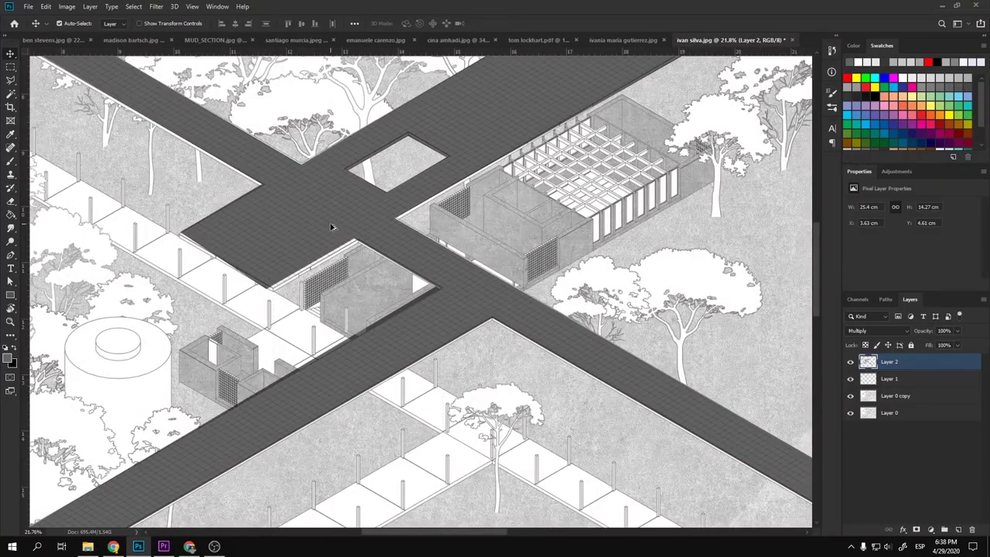
{"action": "scroll", "coordinate": [331, 227], "scroll_direction": "down", "scroll_amount": 4}
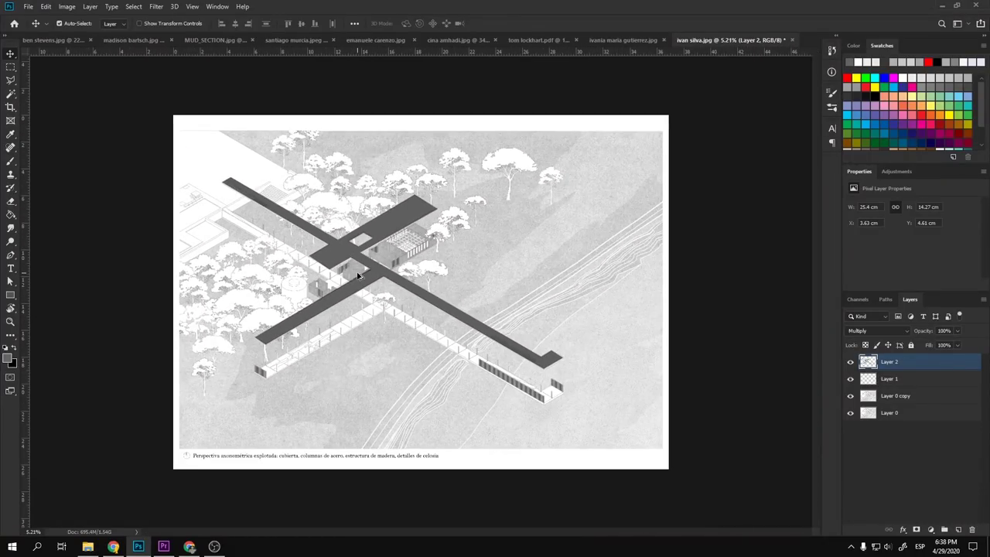
{"action": "scroll", "coordinate": [358, 275], "scroll_direction": "down", "scroll_amount": 3}
{"action": "scroll", "coordinate": [437, 287], "scroll_direction": "up", "scroll_amount": 1}
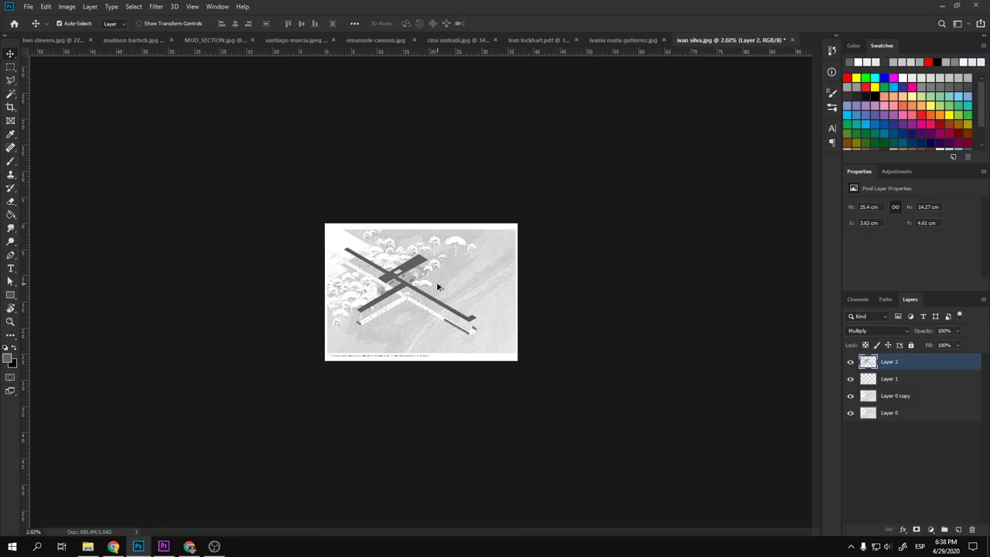
{"action": "scroll", "coordinate": [400, 294], "scroll_direction": "up", "scroll_amount": 2}
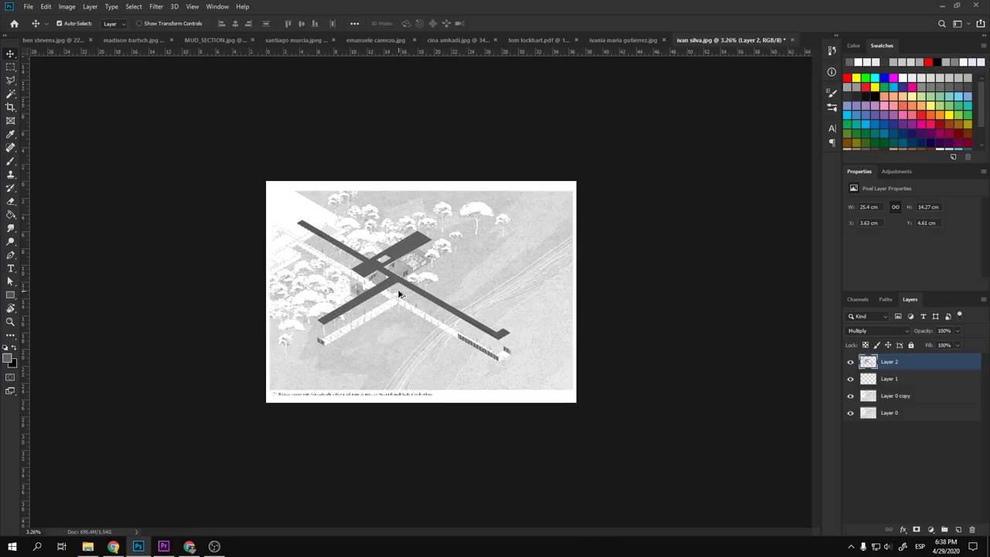
{"action": "scroll", "coordinate": [400, 293], "scroll_direction": "down", "scroll_amount": 2}
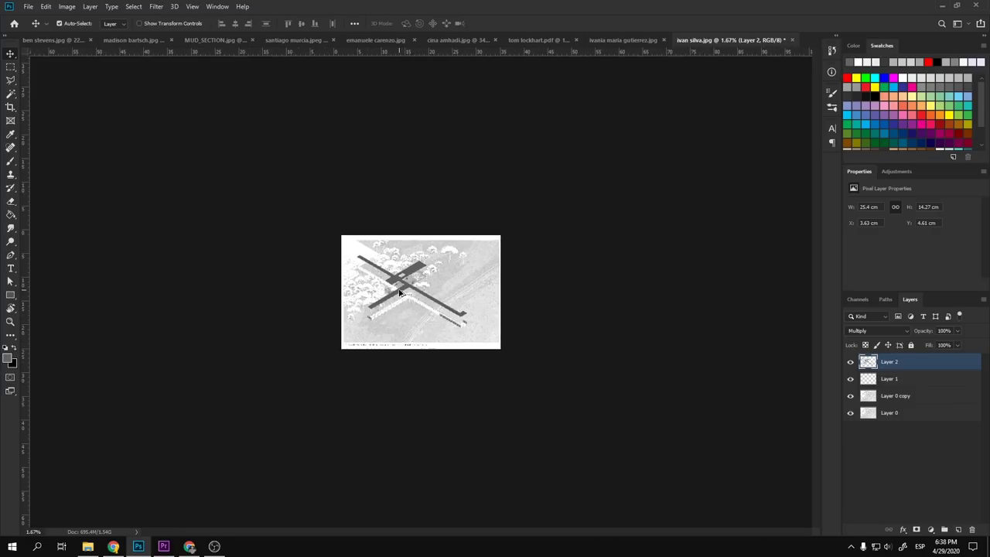
- Preview the drawing full screen without rulers, then return to the normal workspace
{"action": "left_click", "coordinate": [567, 257]}
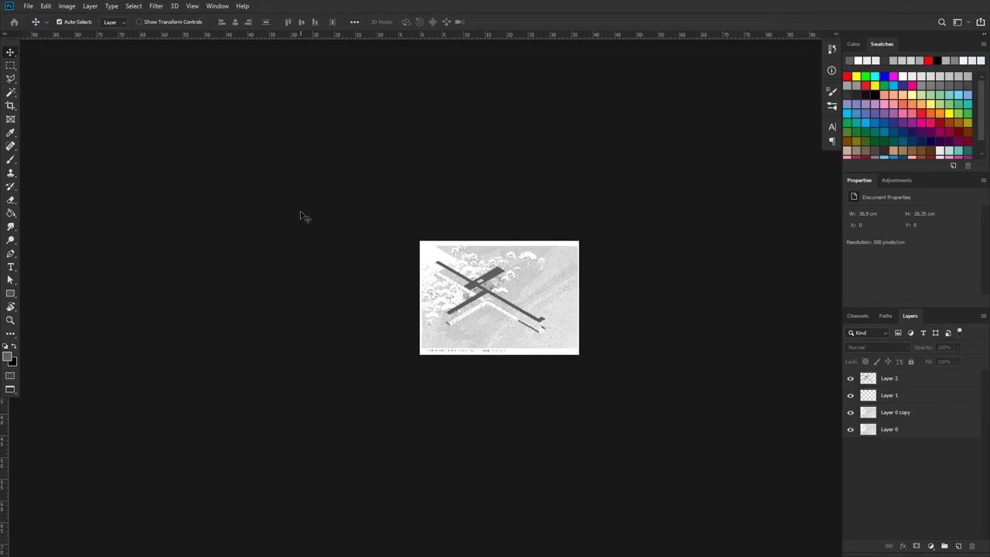
{"action": "key", "text": "f"}
{"action": "key", "text": "ctrl+r"}
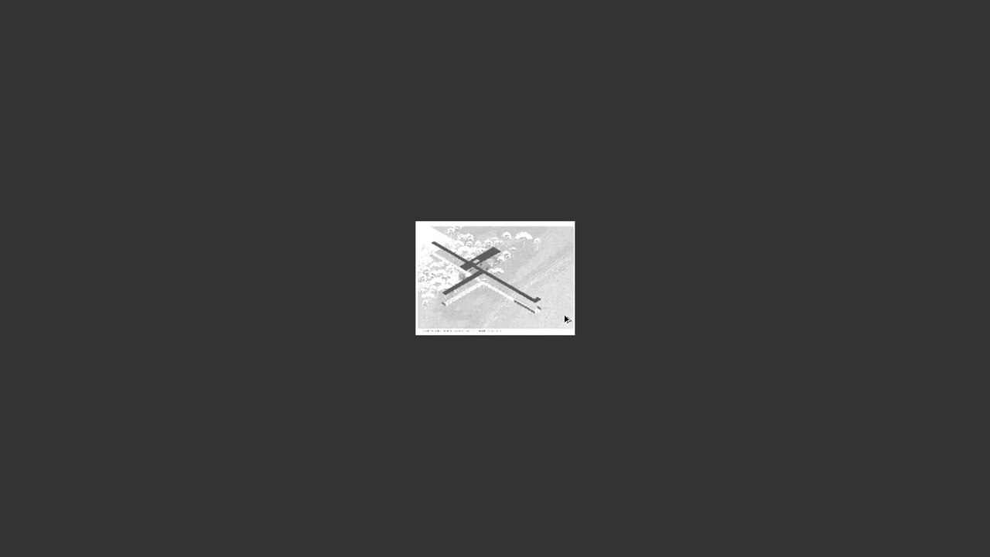
{"action": "scroll", "coordinate": [566, 319], "scroll_direction": "down", "scroll_amount": 1}
{"action": "left_click_drag", "start_coordinate": [611, 334], "coordinate": [497, 243]}
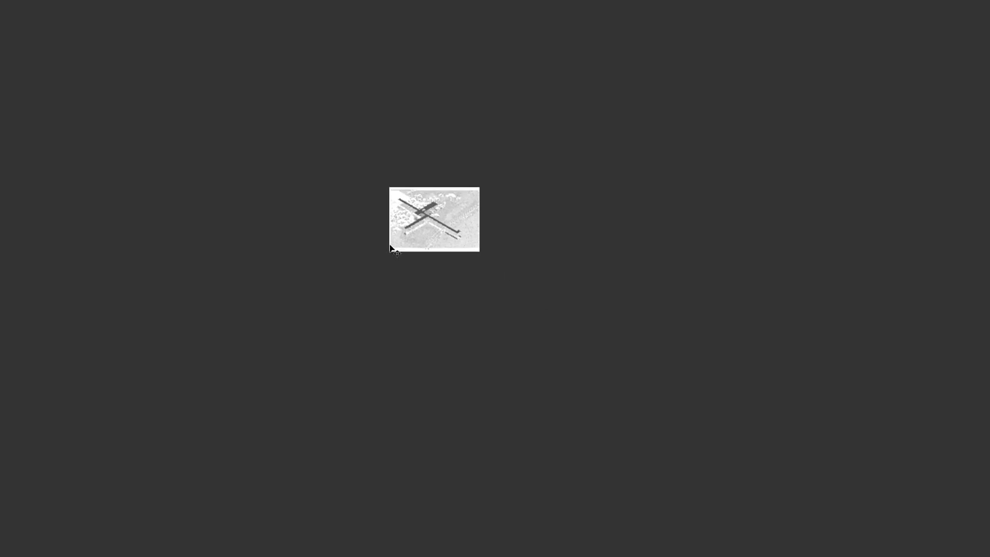
{"action": "scroll", "coordinate": [411, 230], "scroll_direction": "up", "scroll_amount": 2}
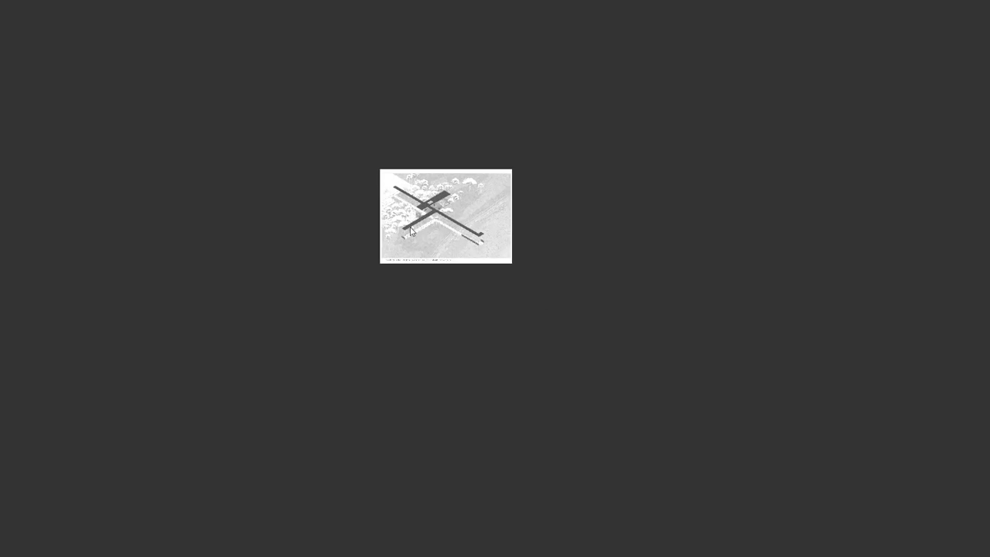
{"action": "scroll", "coordinate": [500, 200], "scroll_direction": "up", "scroll_amount": 2}
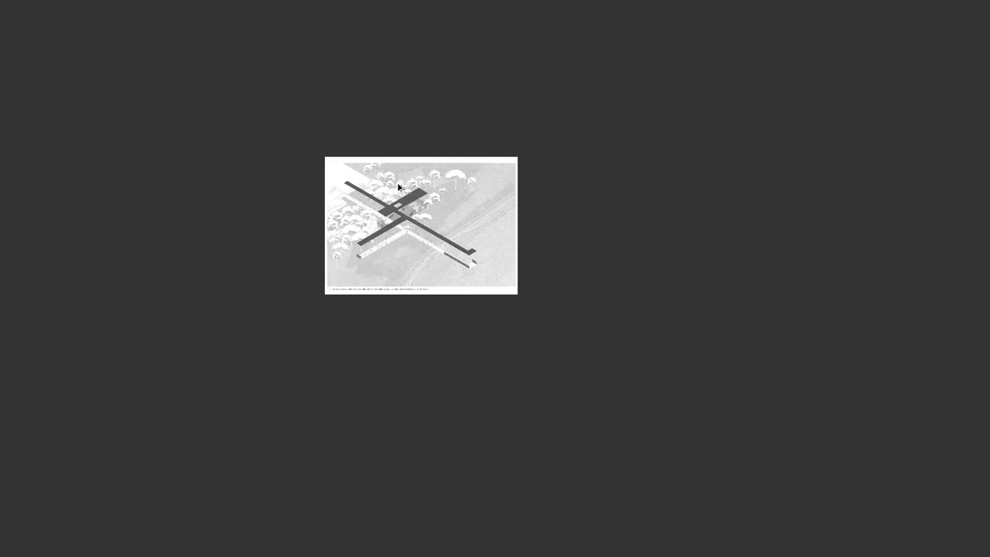
{"action": "scroll", "coordinate": [400, 189], "scroll_direction": "up", "scroll_amount": 1}
{"action": "scroll", "coordinate": [377, 214], "scroll_direction": "up", "scroll_amount": 1}
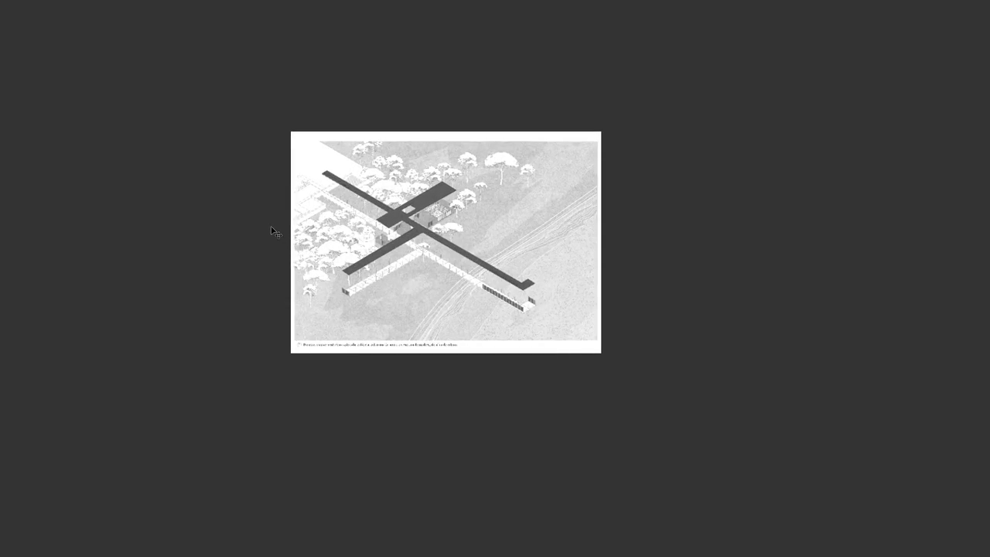
{"action": "key", "text": "f"}
{"action": "scroll", "coordinate": [332, 276], "scroll_direction": "up", "scroll_amount": 2}
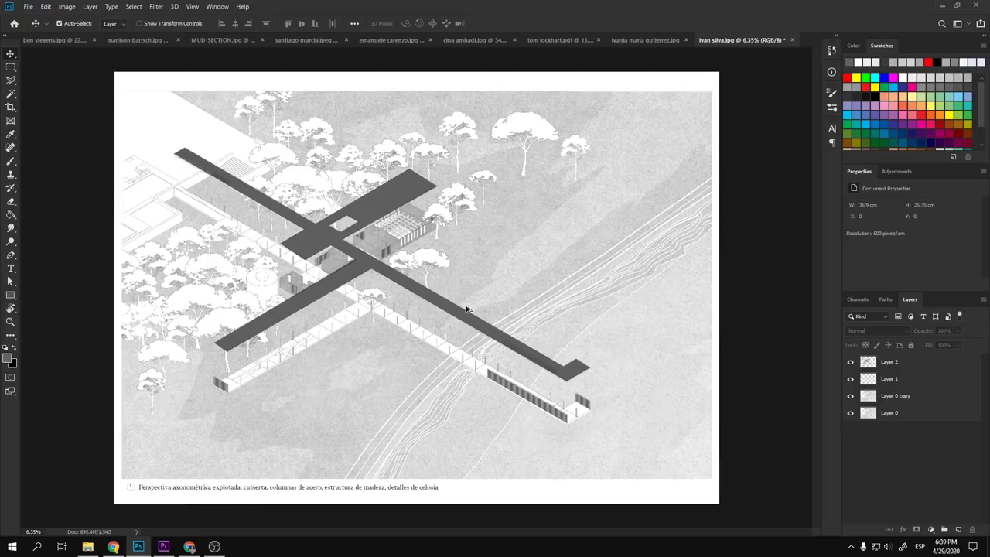
- Select Layer 2 and free-transform the shadow cross down and to the left
{"action": "scroll", "coordinate": [418, 308], "scroll_direction": "down", "scroll_amount": 2}
{"action": "scroll", "coordinate": [356, 294], "scroll_direction": "up", "scroll_amount": 2}
{"action": "scroll", "coordinate": [503, 333], "scroll_direction": "down", "scroll_amount": 2}
{"action": "scroll", "coordinate": [663, 370], "scroll_direction": "up", "scroll_amount": 2}
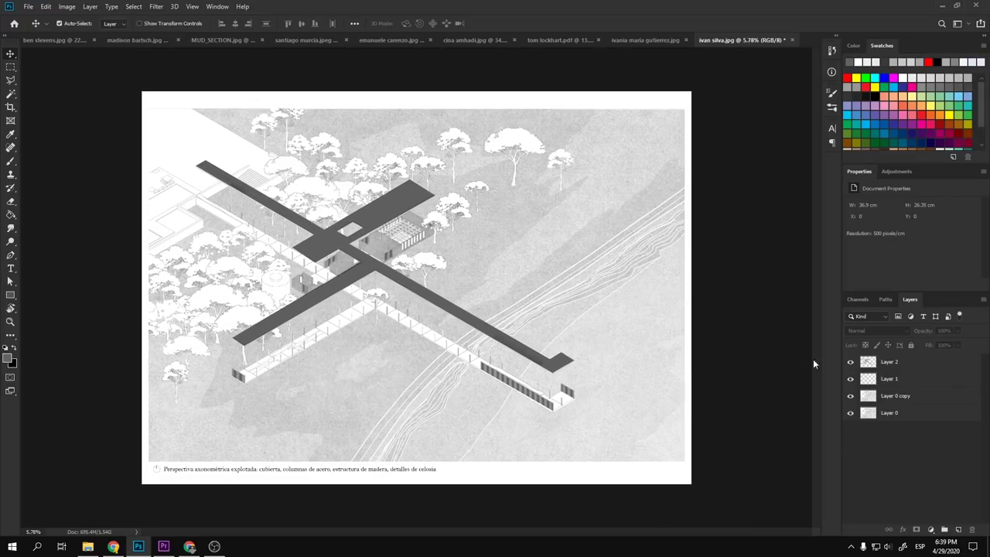
{"action": "left_click", "coordinate": [885, 363]}
{"action": "key", "text": "ctrl+t"}
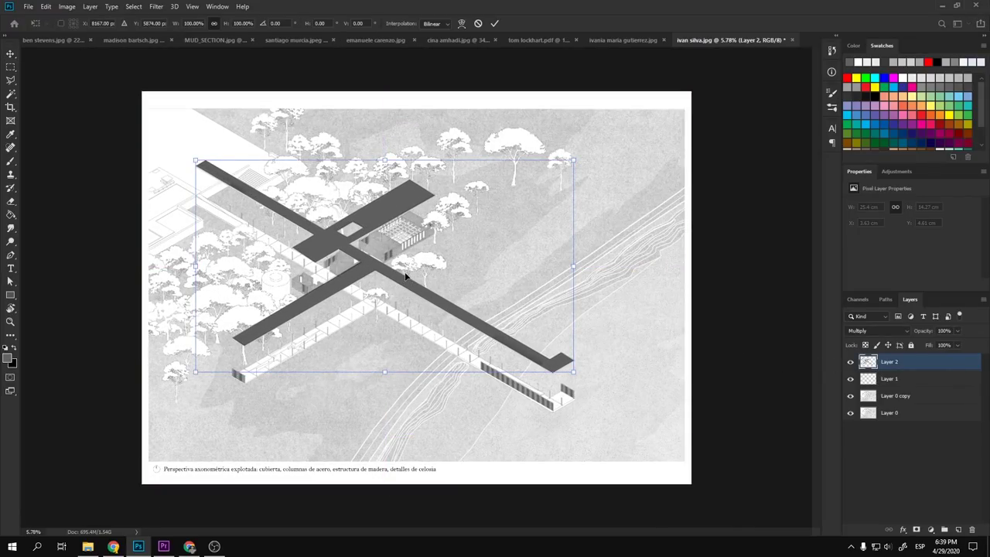
{"action": "left_click_drag", "start_coordinate": [410, 280], "coordinate": [370, 310]}
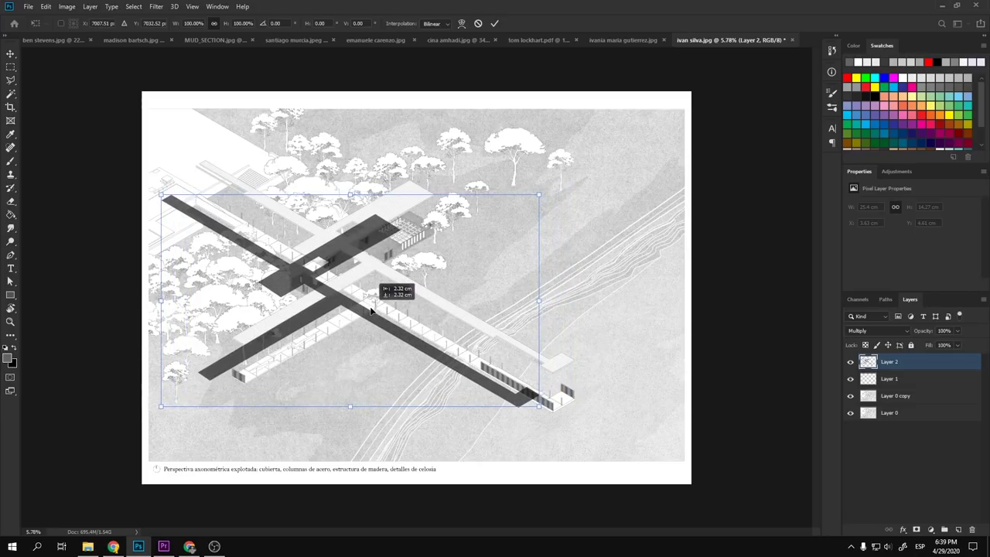
{"action": "key", "text": "Return"}
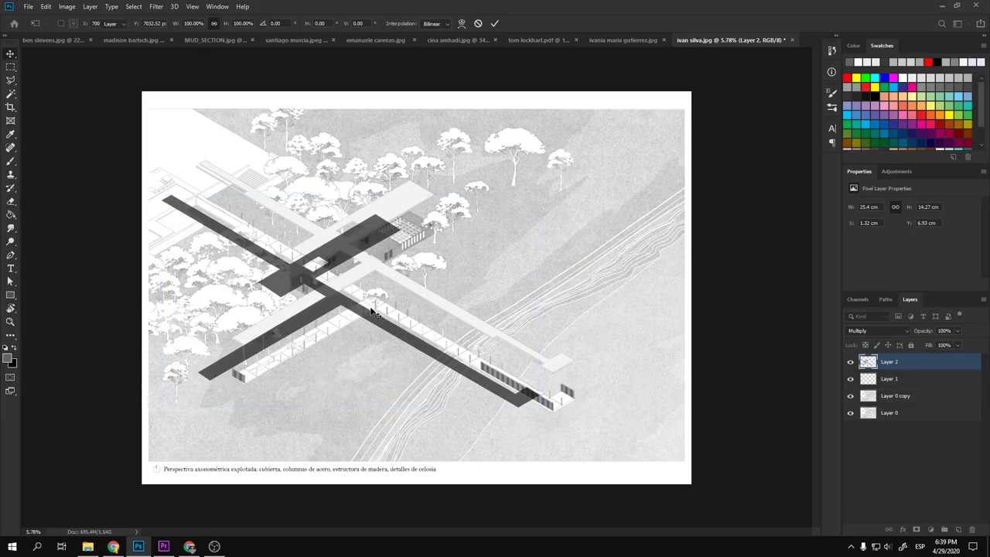
- Undo the diagonal shift and move the shadow cross straight down beneath the walkways
{"action": "scroll", "coordinate": [412, 314], "scroll_direction": "down", "scroll_amount": 3}
{"action": "scroll", "coordinate": [406, 321], "scroll_direction": "up", "scroll_amount": 3}
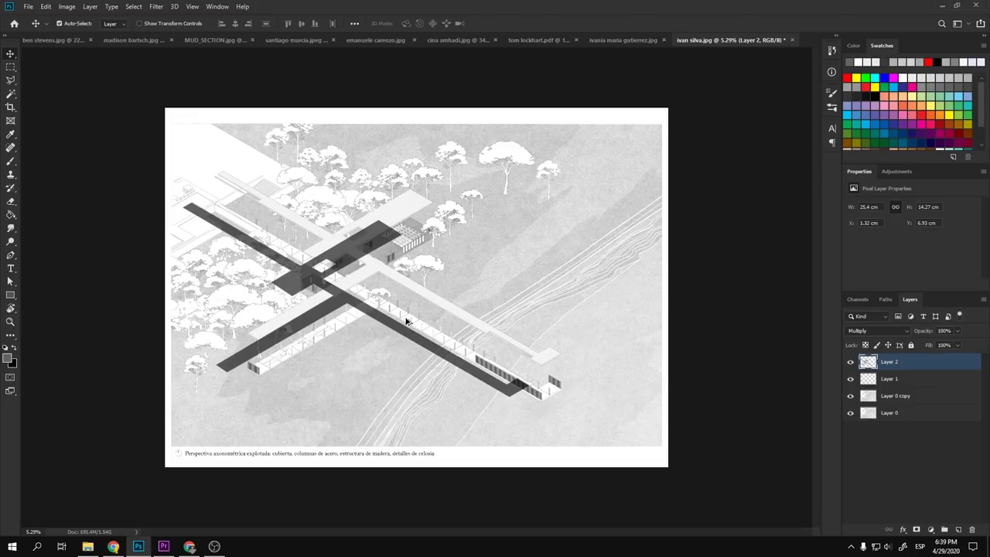
{"action": "key", "text": "ctrl+z"}
{"action": "scroll", "coordinate": [405, 303], "scroll_direction": "up", "scroll_amount": 2}
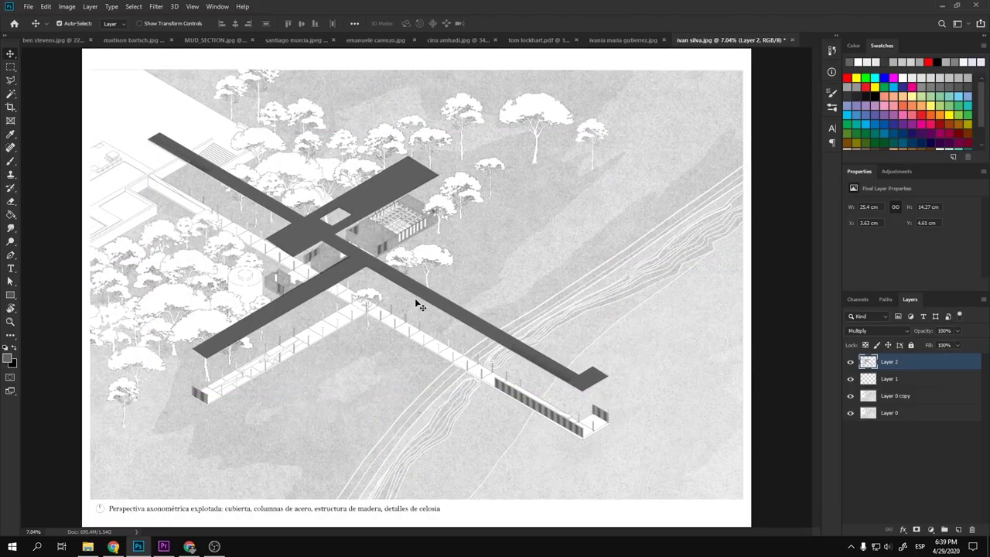
{"action": "left_click_drag", "start_coordinate": [422, 296], "coordinate": [426, 342]}
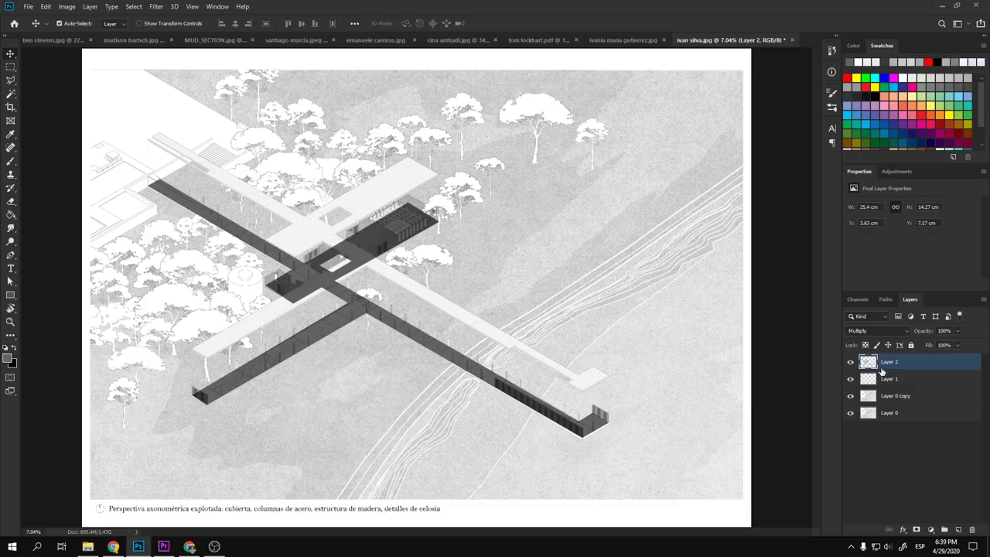
- Outline the shadow overlapping the central building with the Polygonal Lasso
{"action": "key", "text": "l"}
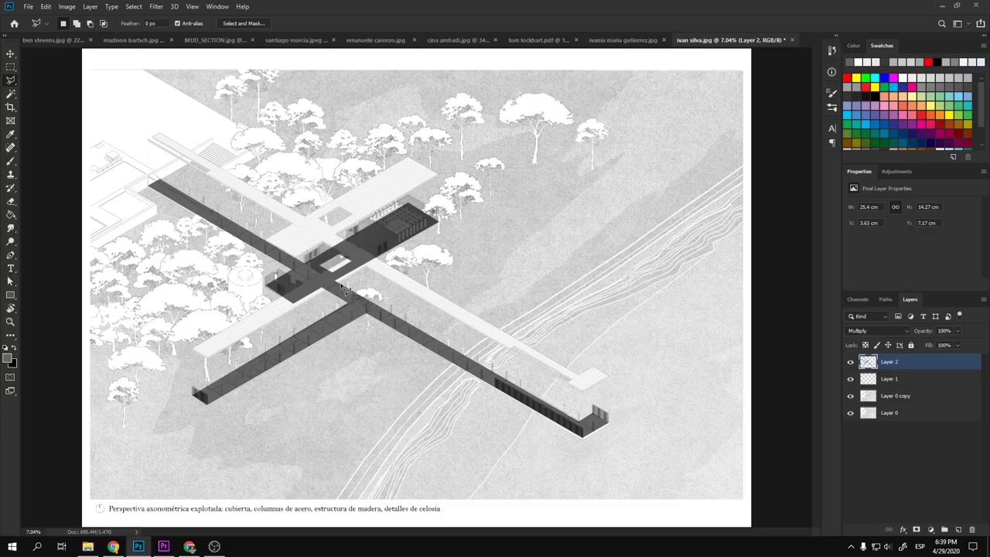
{"action": "left_click", "coordinate": [291, 253]}
{"action": "left_click", "coordinate": [422, 172]}
{"action": "left_click", "coordinate": [513, 195]}
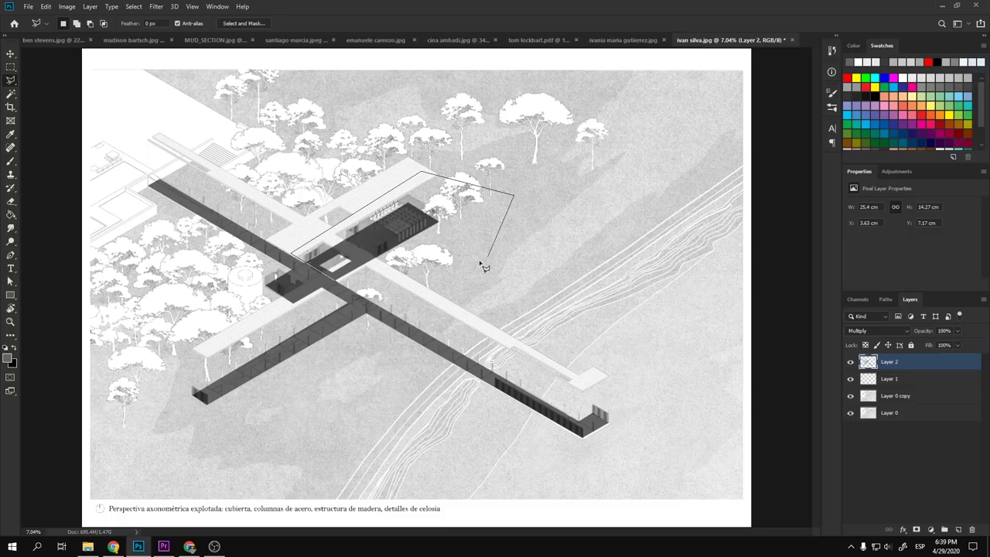
{"action": "left_click", "coordinate": [410, 276]}
{"action": "double_click", "coordinate": [356, 280]}
- Add the walkway-crossing area to the selection, delete the shadow inside, and deselect
{"action": "left_click", "coordinate": [288, 264], "text": "shift"}
{"action": "left_click", "coordinate": [226, 284]}
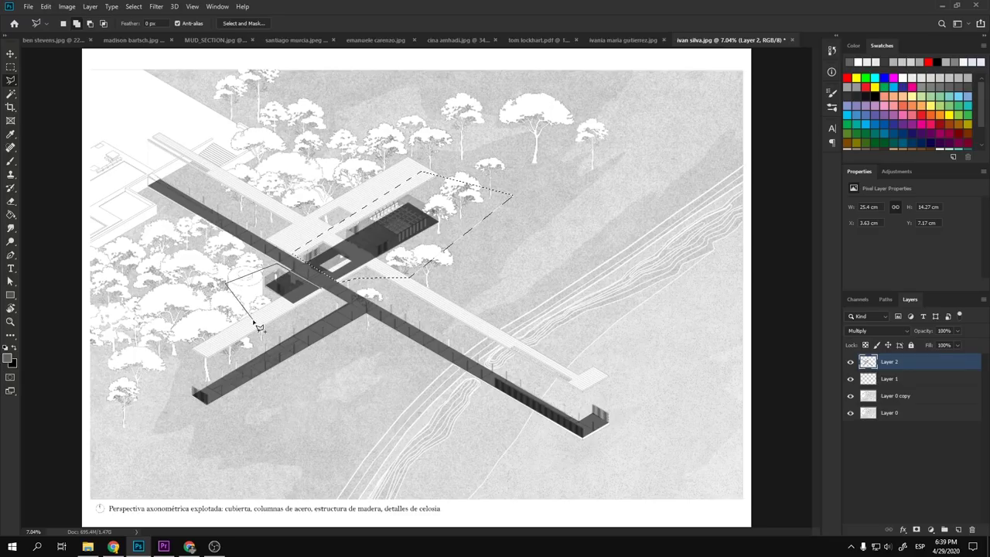
{"action": "left_click", "coordinate": [257, 320]}
{"action": "double_click", "coordinate": [326, 308]}
{"action": "key", "text": "Delete"}
{"action": "key", "text": "ctrl+d"}
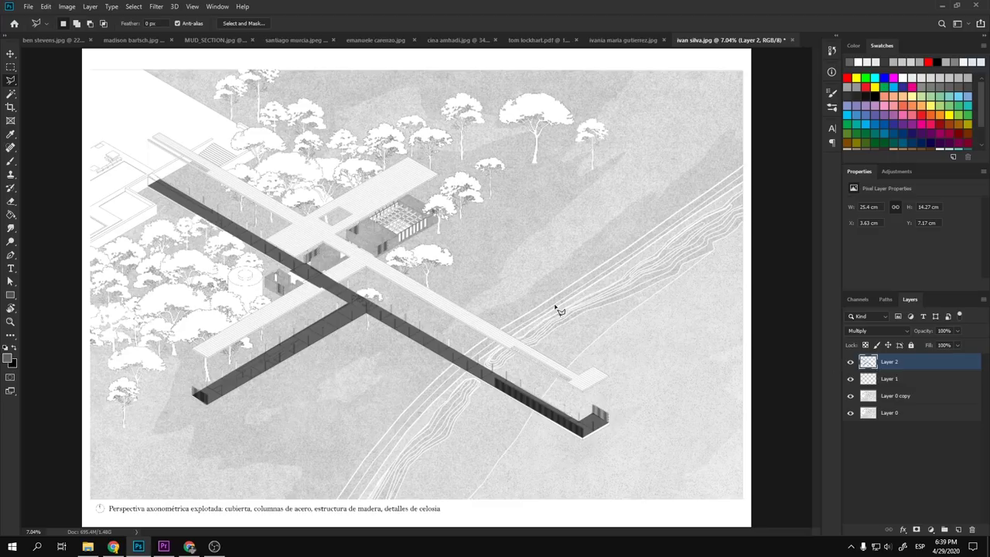
{"action": "scroll", "coordinate": [557, 310], "scroll_direction": "down", "scroll_amount": 3}
{"action": "key", "text": "v"}
{"action": "scroll", "coordinate": [451, 303], "scroll_direction": "up", "scroll_amount": 4}
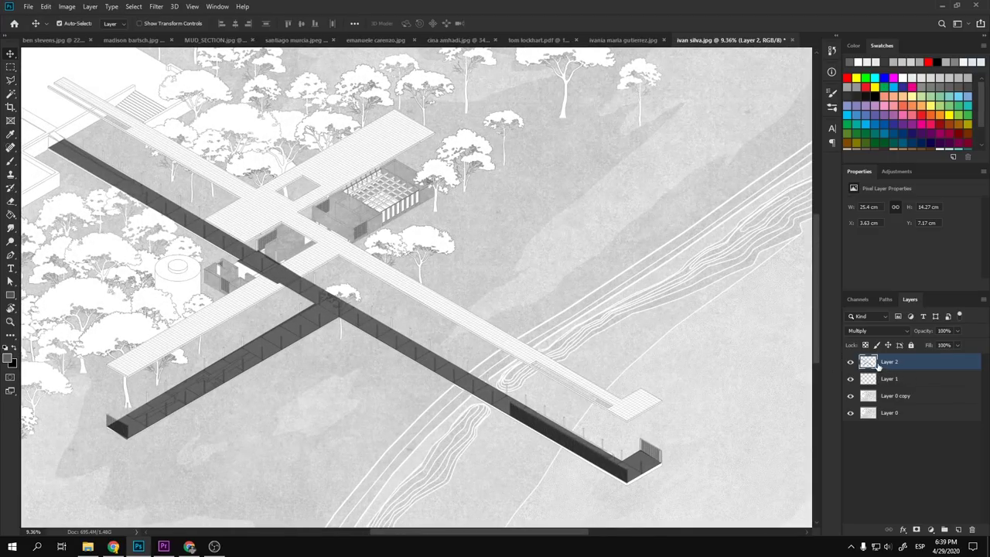
{"action": "key", "text": "e"}
{"action": "mouse_move", "coordinate": [278, 289]}
{"action": "left_mouse_down"}
{"action": "mouse_move", "coordinate": [266, 280]}
{"action": "mouse_move", "coordinate": [303, 261]}
{"action": "mouse_move", "coordinate": [260, 287]}
{"action": "left_mouse_up"}
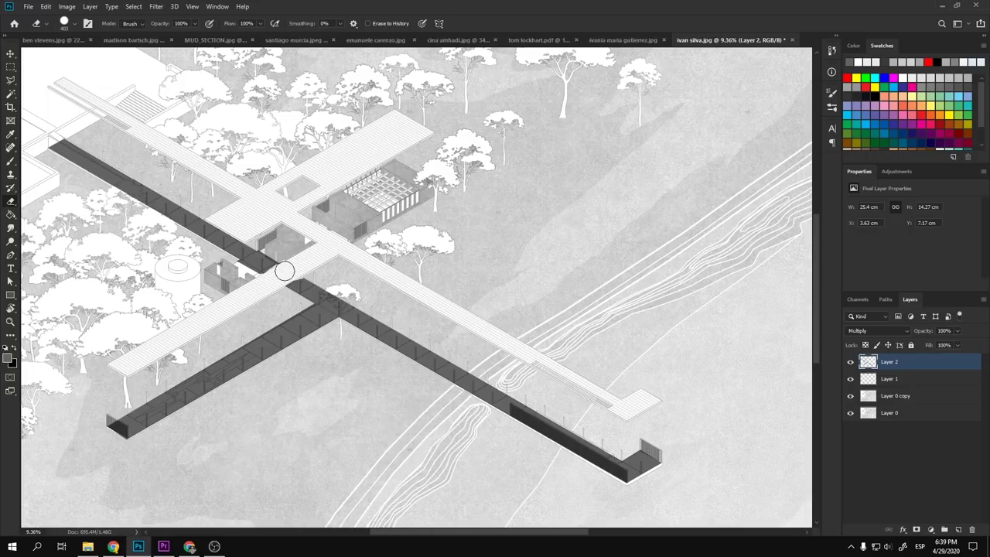
{"action": "scroll", "coordinate": [340, 271], "scroll_direction": "down", "scroll_amount": 3}
{"action": "key", "text": "v"}
{"action": "scroll", "coordinate": [360, 294], "scroll_direction": "up", "scroll_amount": 6}
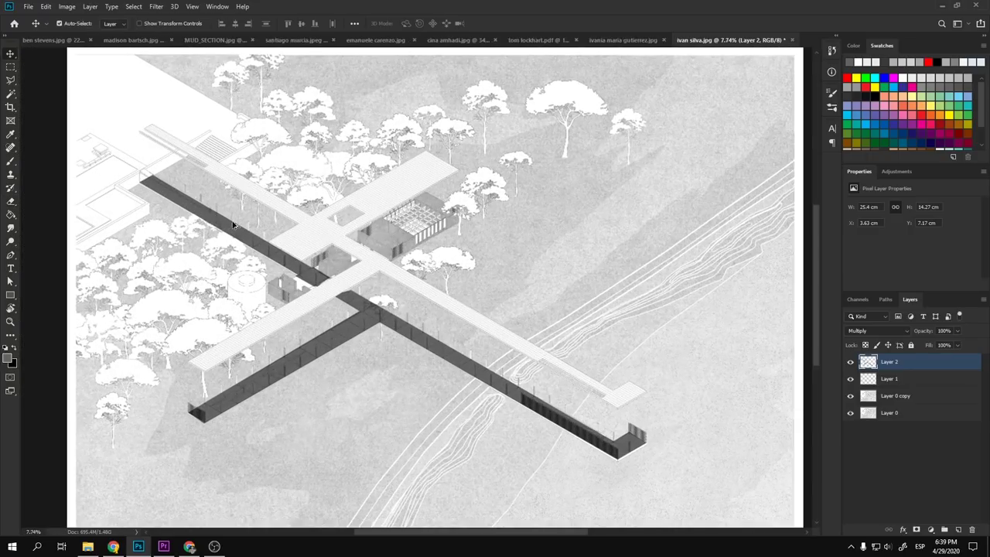
{"action": "scroll", "coordinate": [137, 180], "scroll_direction": "down", "scroll_amount": 4}
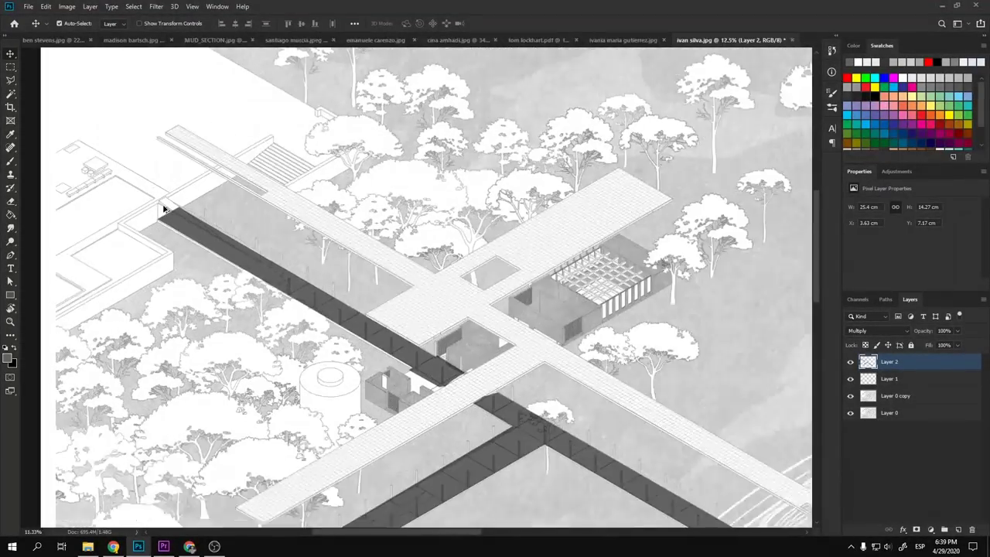
{"action": "scroll", "coordinate": [199, 228], "scroll_direction": "up", "scroll_amount": 4}
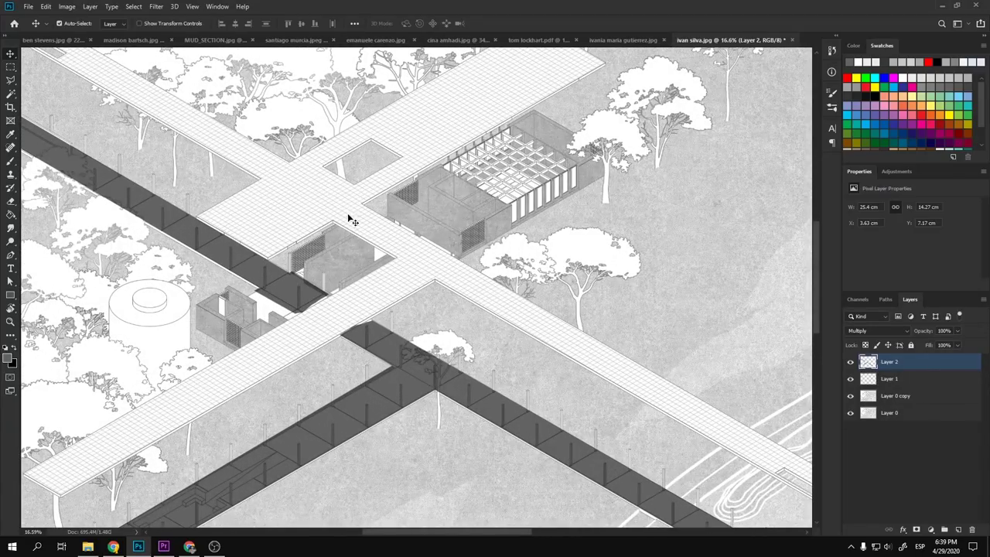
{"action": "scroll", "coordinate": [329, 253], "scroll_direction": "down", "scroll_amount": 4}
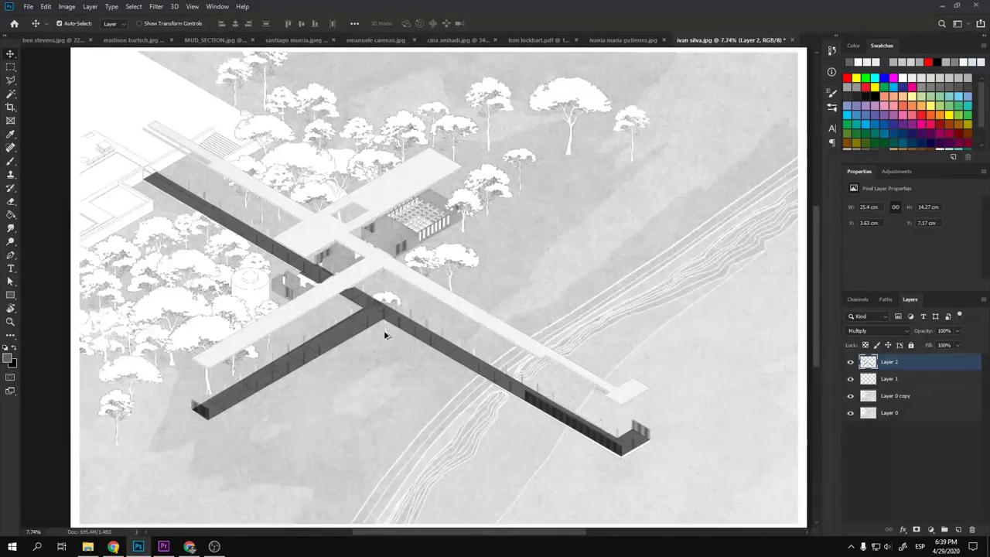
{"action": "scroll", "coordinate": [384, 332], "scroll_direction": "up", "scroll_amount": 2}
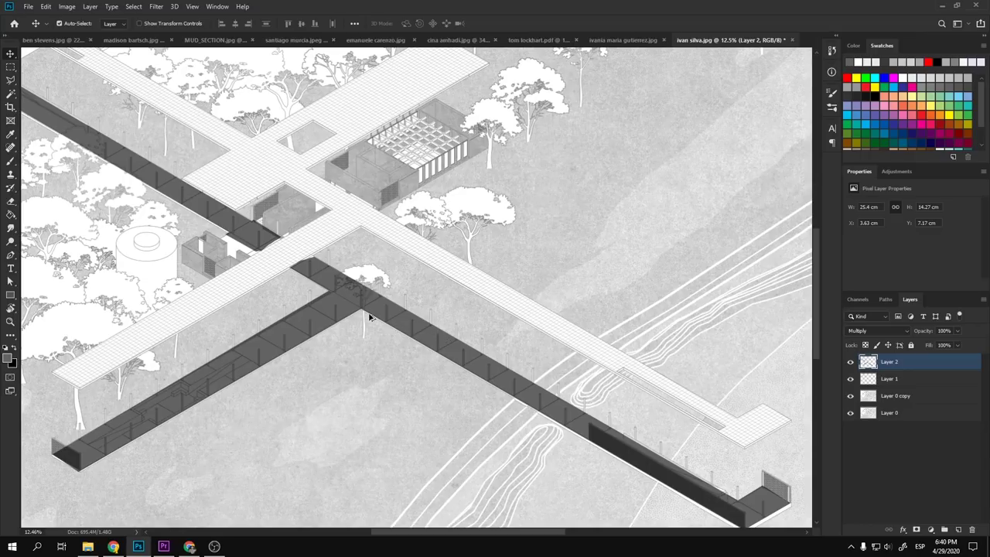
{"action": "scroll", "coordinate": [369, 317], "scroll_direction": "down", "scroll_amount": 4}
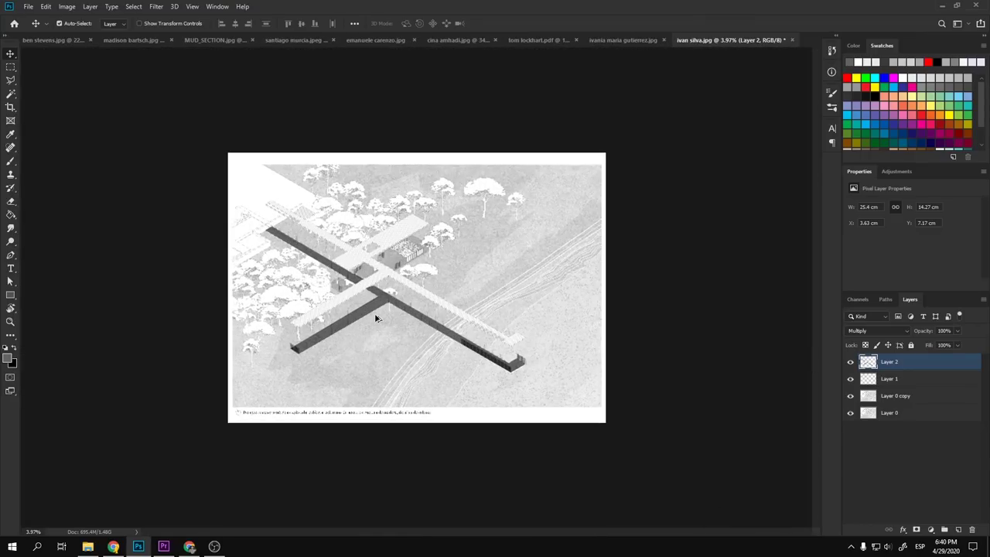
{"action": "scroll", "coordinate": [377, 318], "scroll_direction": "up", "scroll_amount": 1}
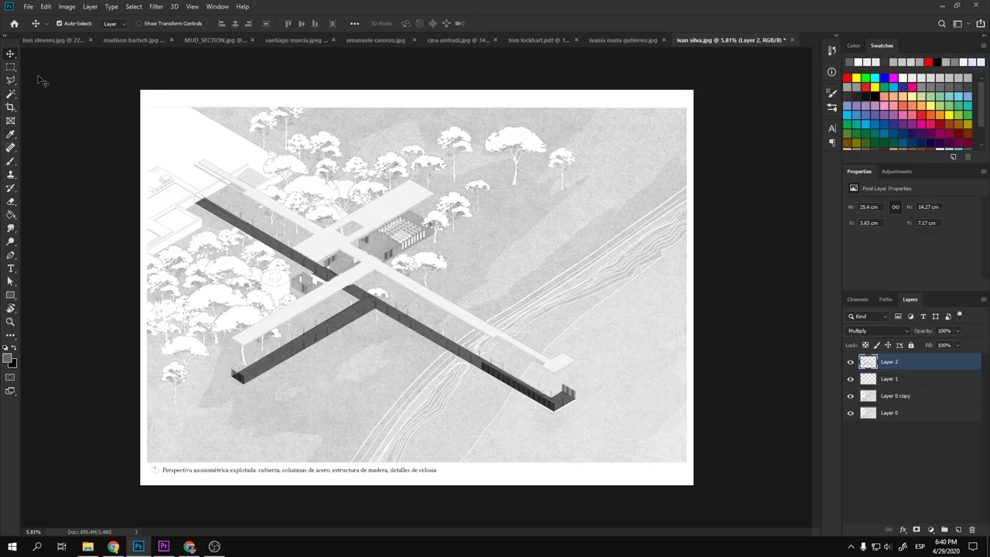
- With Layer 0 selected, crop the canvas top edge down slightly to 36.9 × 26.35 cm
{"action": "left_click", "coordinate": [85, 92]}
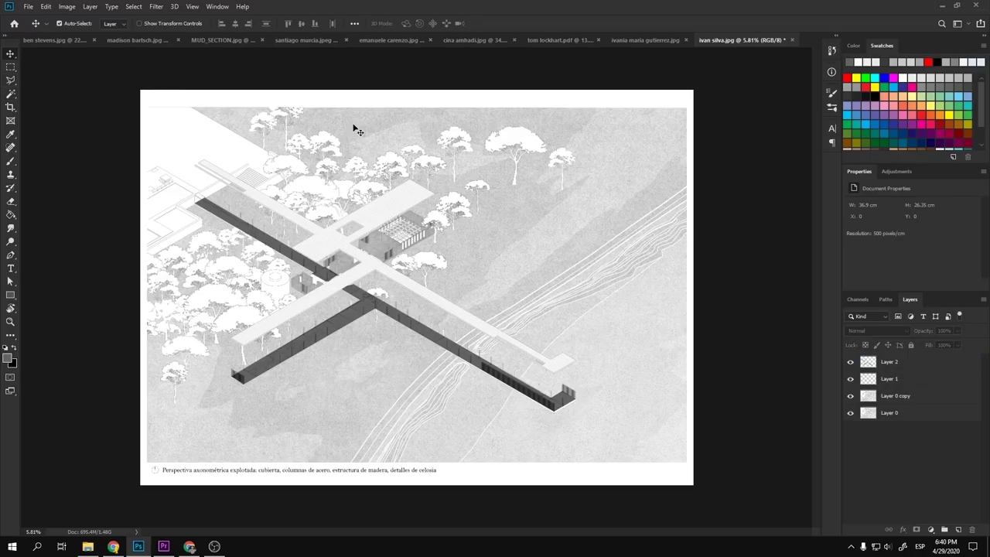
{"action": "left_click", "coordinate": [890, 414]}
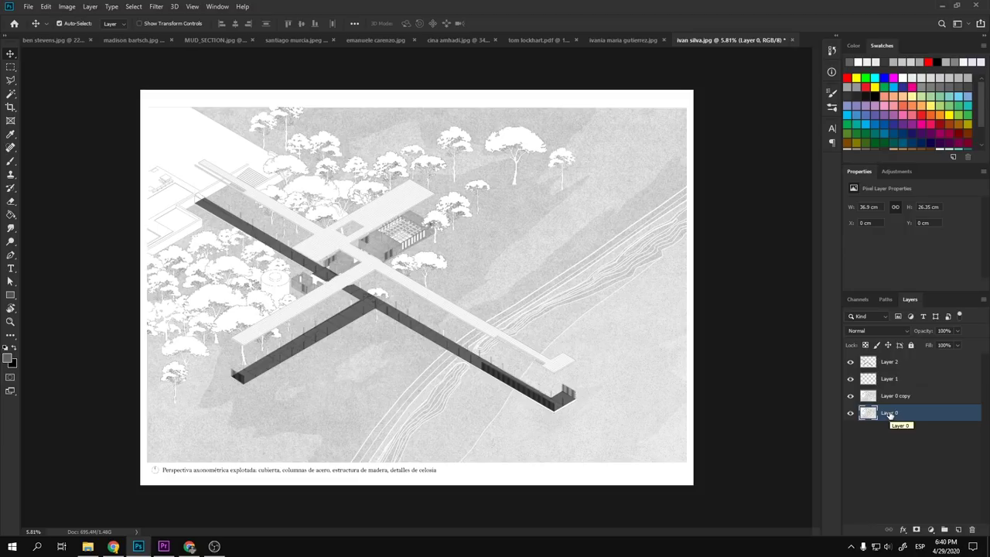
{"action": "key", "text": "c"}
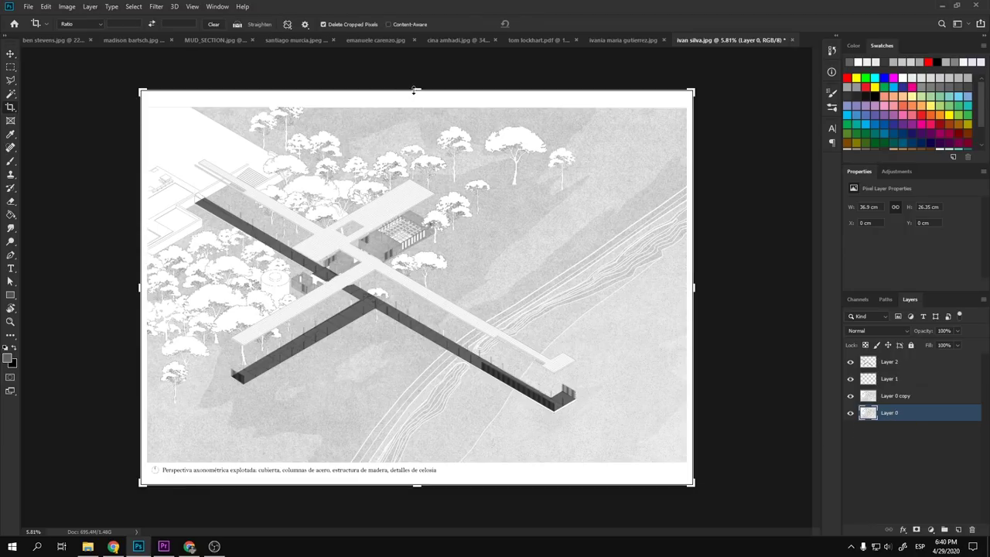
{"action": "scroll", "coordinate": [697, 139], "scroll_direction": "up", "scroll_amount": 5}
{"action": "scroll", "coordinate": [642, 139], "scroll_direction": "down", "scroll_amount": 2}
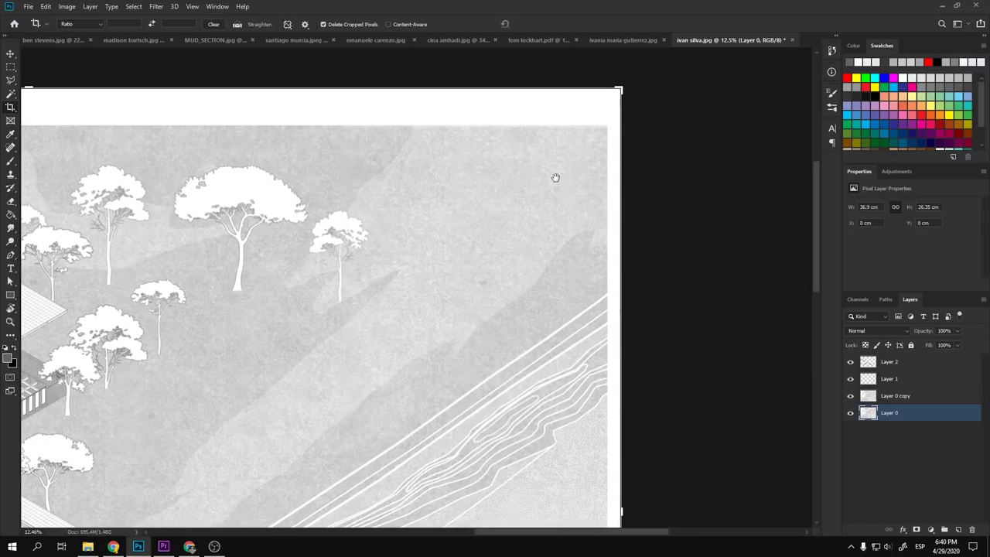
{"action": "scroll", "coordinate": [624, 146], "scroll_direction": "up", "scroll_amount": 3}
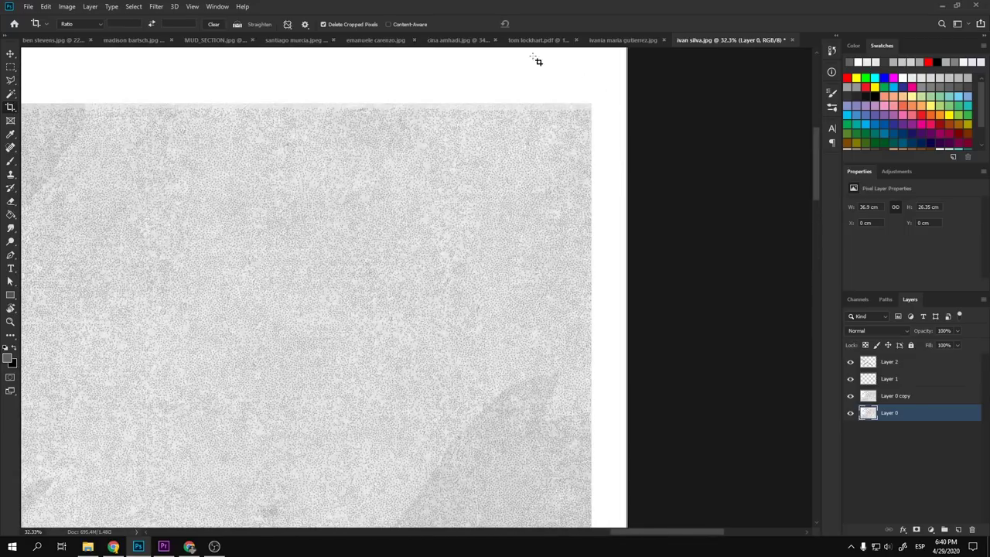
{"action": "scroll", "coordinate": [610, 161], "scroll_direction": "down", "scroll_amount": 6}
{"action": "left_click_drag", "start_coordinate": [415, 111], "coordinate": [416, 108]}
{"action": "double_click", "coordinate": [450, 145]}
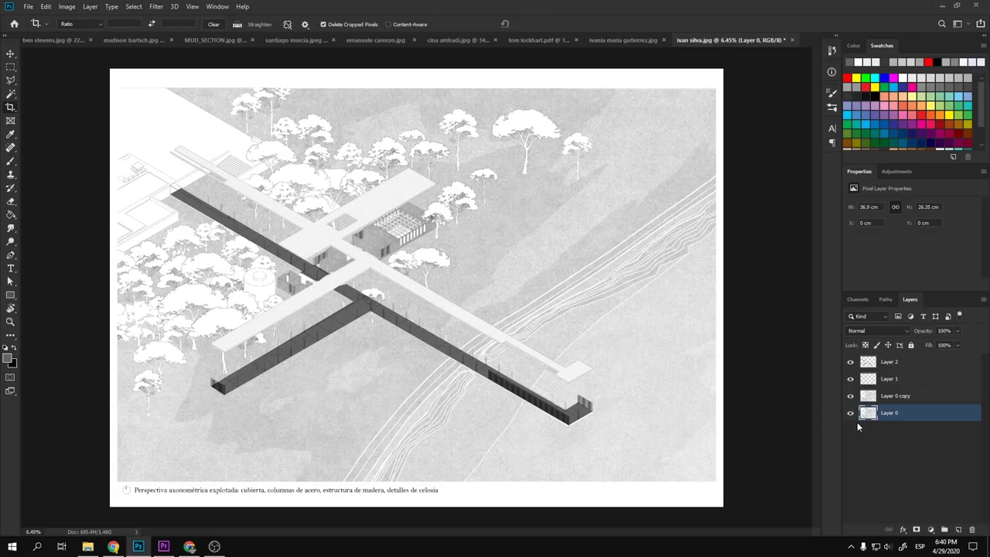
- Add a new Layer 3 above Layer 2 and undo a grey brush test stroke
{"action": "left_click", "coordinate": [901, 365]}
{"action": "left_click", "coordinate": [959, 529]}
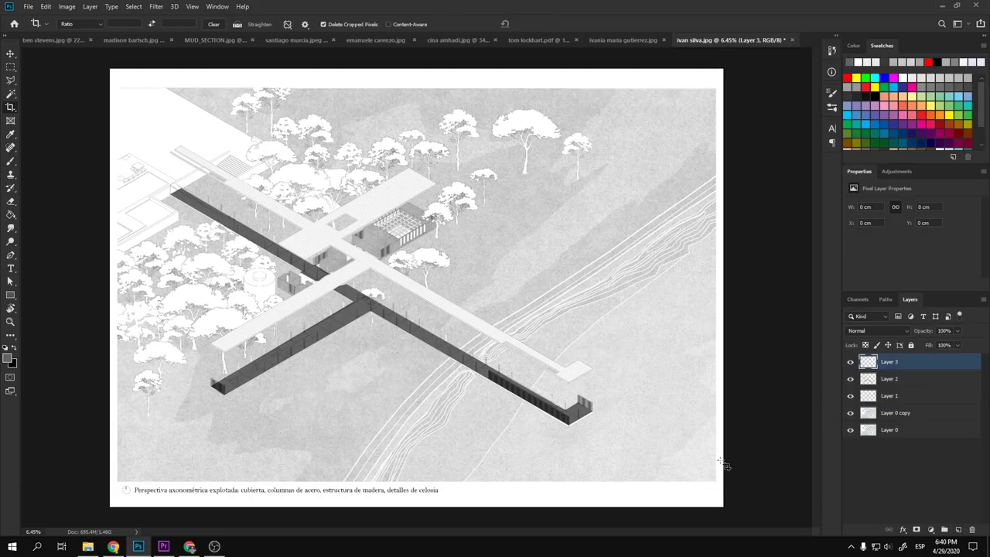
{"action": "key", "text": "b"}
{"action": "left_click_drag", "start_coordinate": [674, 422], "coordinate": [678, 360]}
{"action": "key", "text": "ctrl+z"}
- Try an enlarged Clone Stamp, then return to a white brush and undo a test stroke
{"action": "key", "text": "s"}
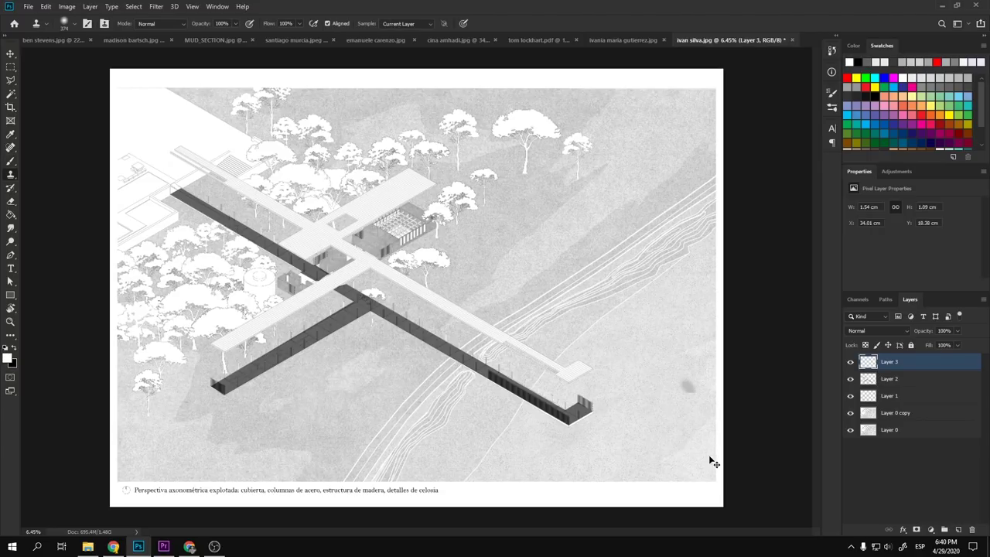
{"action": "left_click_drag", "start_coordinate": [692, 416], "coordinate": [699, 432]}
{"action": "right_click", "coordinate": [700, 421]}
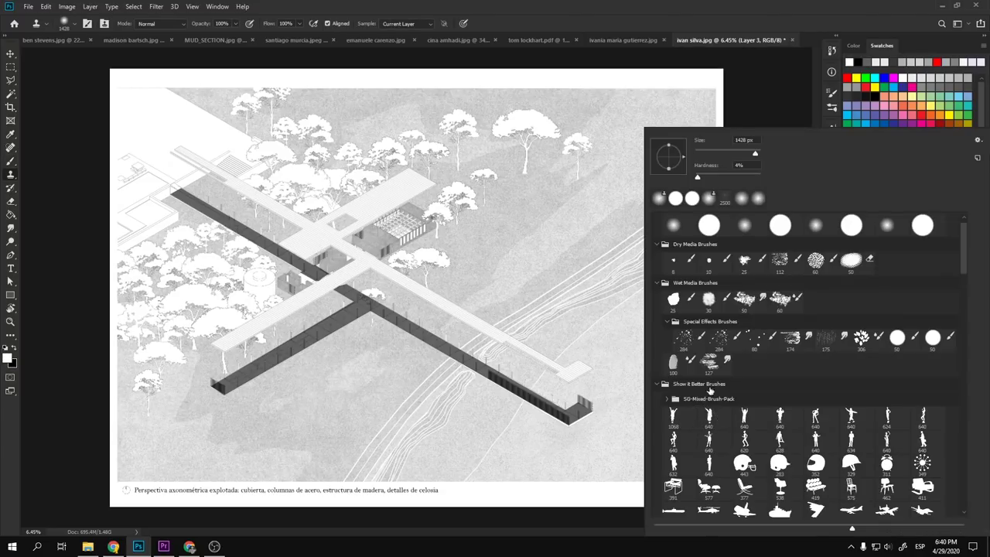
{"action": "key", "text": "Escape"}
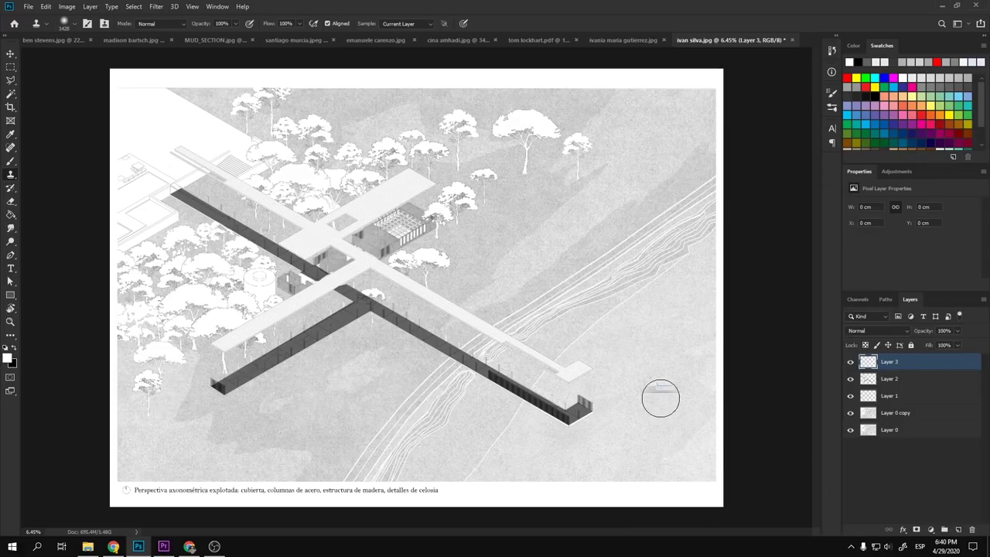
{"action": "key", "text": "b"}
{"action": "left_click_drag", "start_coordinate": [635, 410], "coordinate": [657, 284]}
{"action": "key", "text": "ctrl+z"}
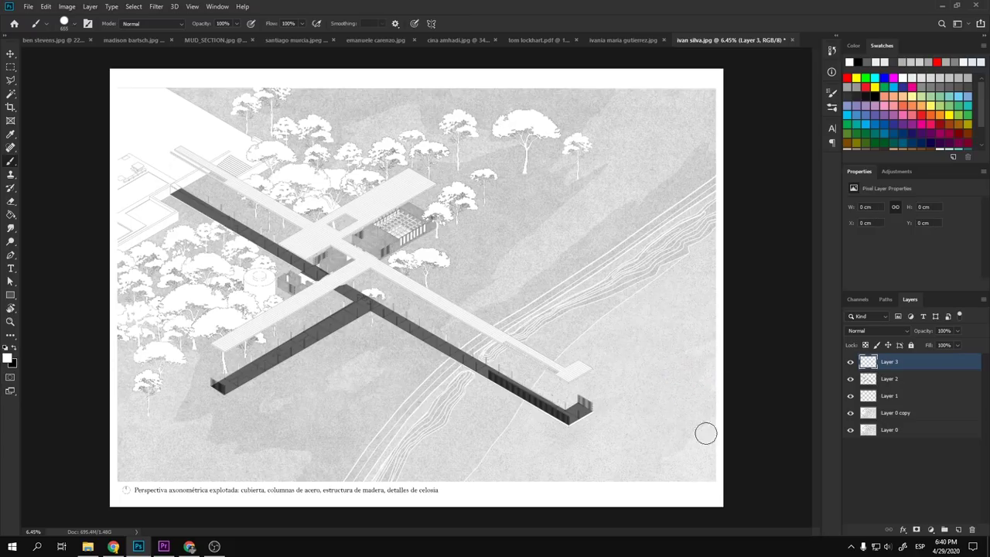
- Paint a white vertical strip down the drawing's right edge, undoing the left-edge stroke
{"action": "left_click_drag", "start_coordinate": [716, 513], "coordinate": [716, 47]}
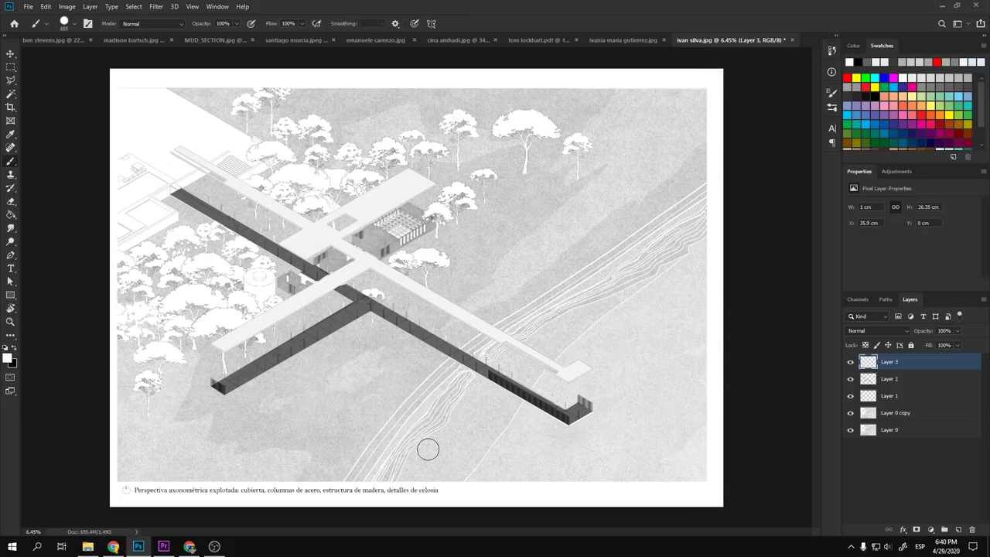
{"action": "left_click_drag", "start_coordinate": [120, 492], "coordinate": [112, 48]}
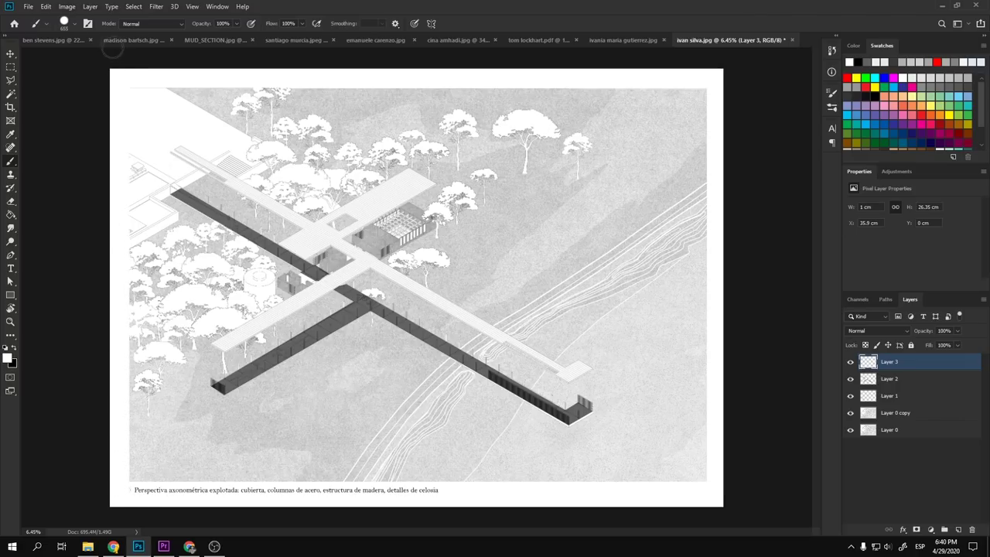
{"action": "scroll", "coordinate": [464, 223], "scroll_direction": "down", "scroll_amount": 3}
{"action": "scroll", "coordinate": [329, 233], "scroll_direction": "up", "scroll_amount": 2}
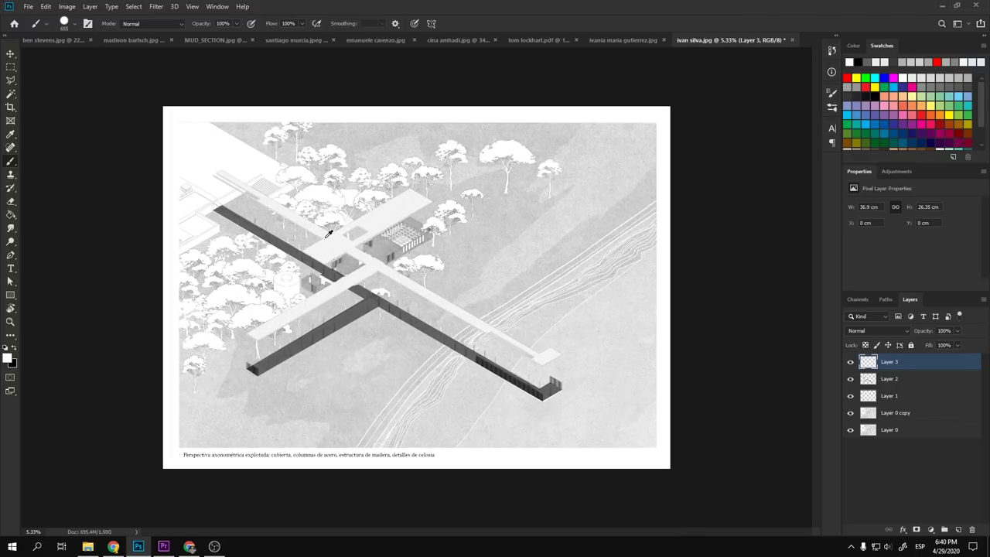
{"action": "key", "text": "ctrl+z"}
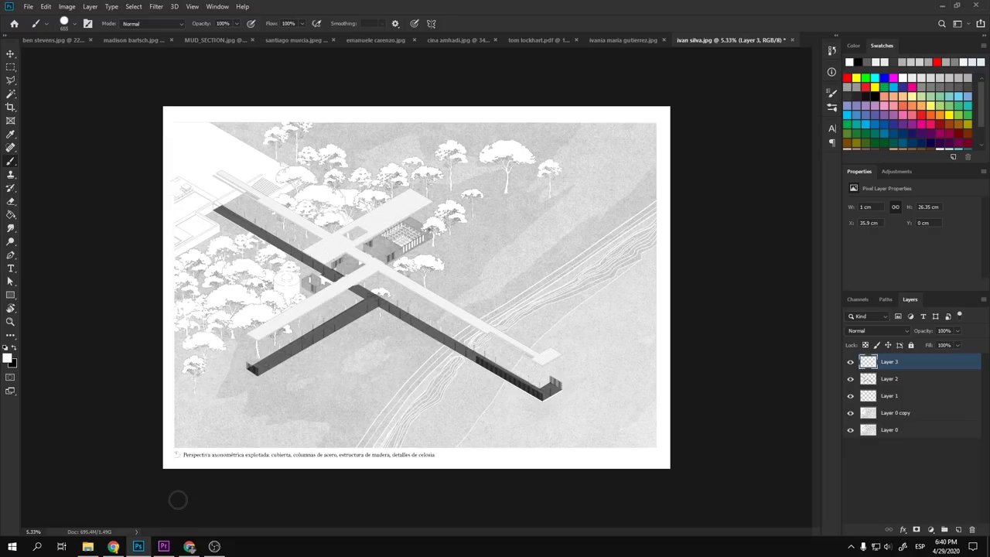
{"action": "scroll", "coordinate": [336, 331], "scroll_direction": "down", "scroll_amount": 2}
{"action": "scroll", "coordinate": [358, 293], "scroll_direction": "up", "scroll_amount": 1}
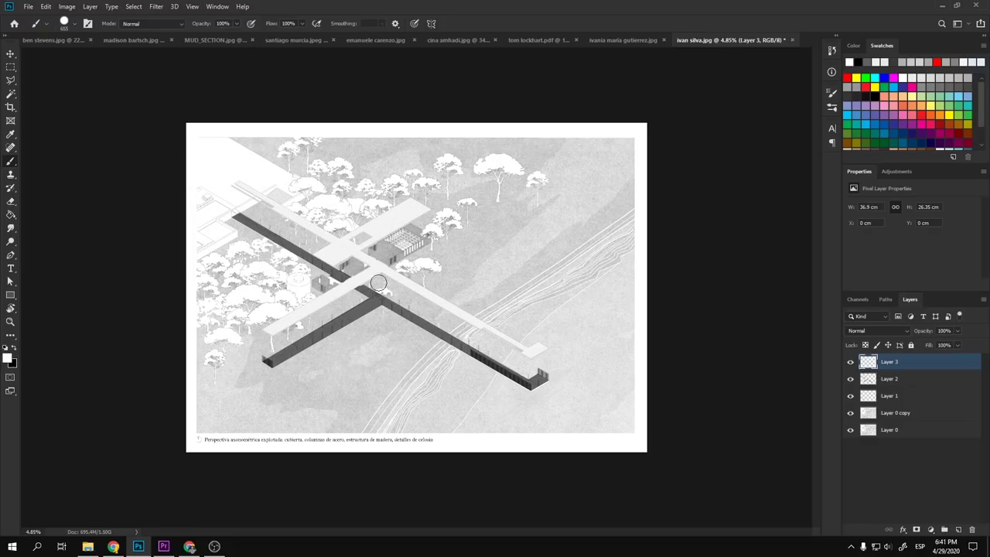
{"action": "scroll", "coordinate": [377, 286], "scroll_direction": "up", "scroll_amount": 3}
{"action": "scroll", "coordinate": [372, 325], "scroll_direction": "down", "scroll_amount": 2}
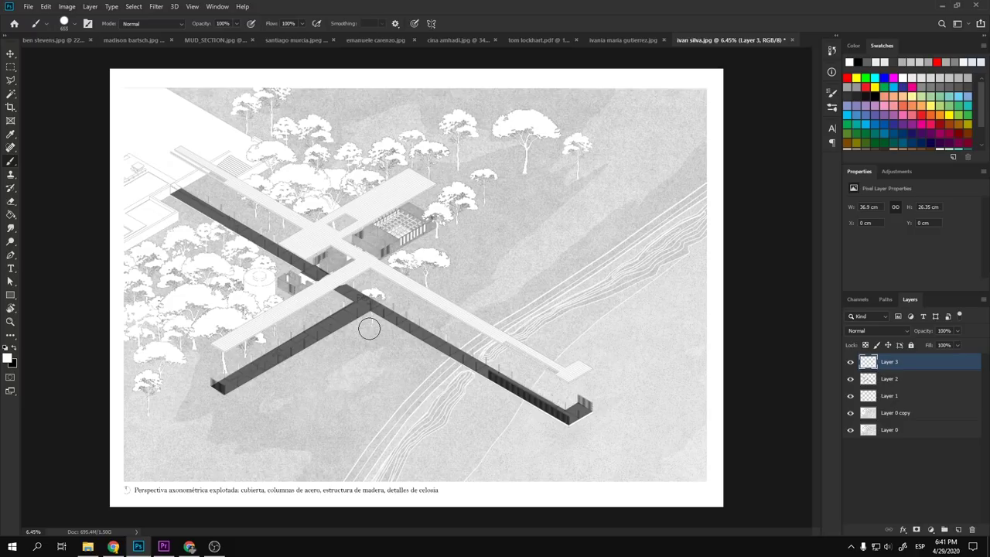
- Select the Move tool and bring up the building-section document
{"action": "left_click", "coordinate": [4, 54]}
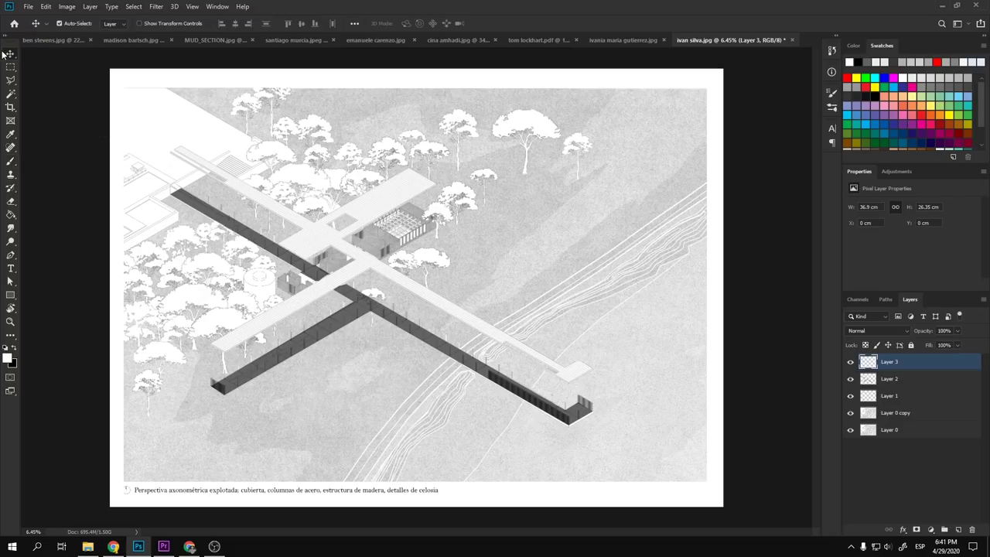
{"action": "key", "text": "ctrl+Tab"}
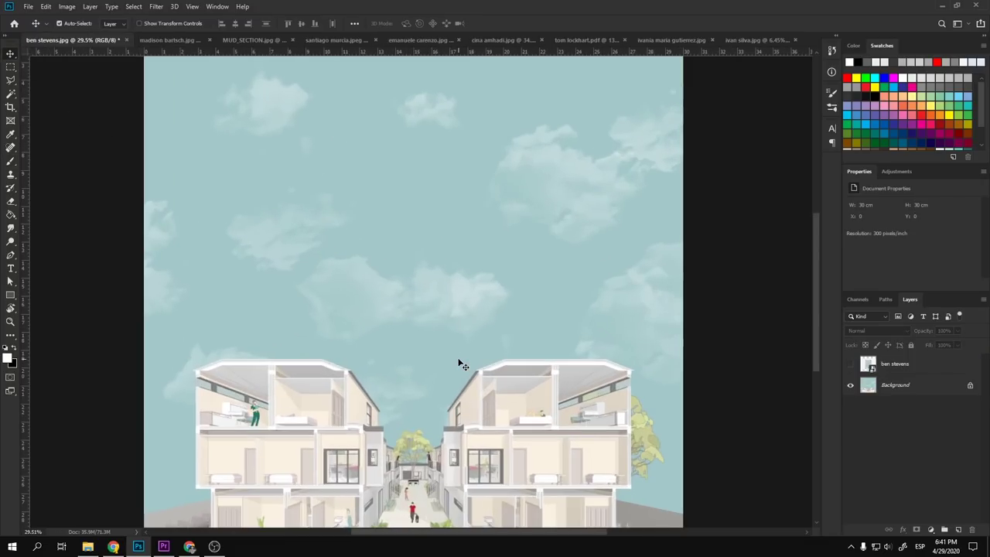
{"action": "scroll", "coordinate": [458, 364], "scroll_direction": "up", "scroll_amount": 1}
{"action": "scroll", "coordinate": [459, 364], "scroll_direction": "down", "scroll_amount": 2}
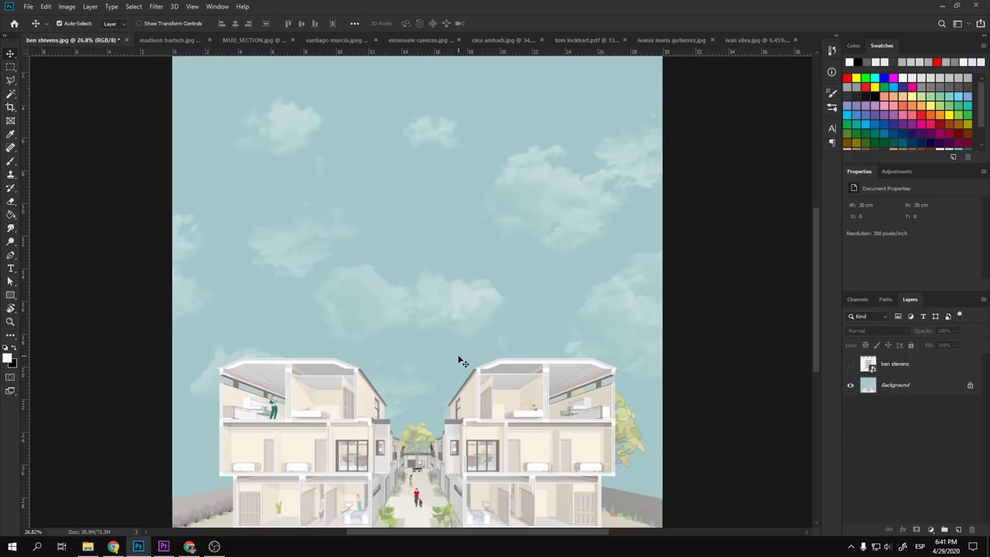
{"action": "scroll", "coordinate": [444, 333], "scroll_direction": "down", "scroll_amount": 3}
{"action": "scroll", "coordinate": [444, 334], "scroll_direction": "up", "scroll_amount": 1}
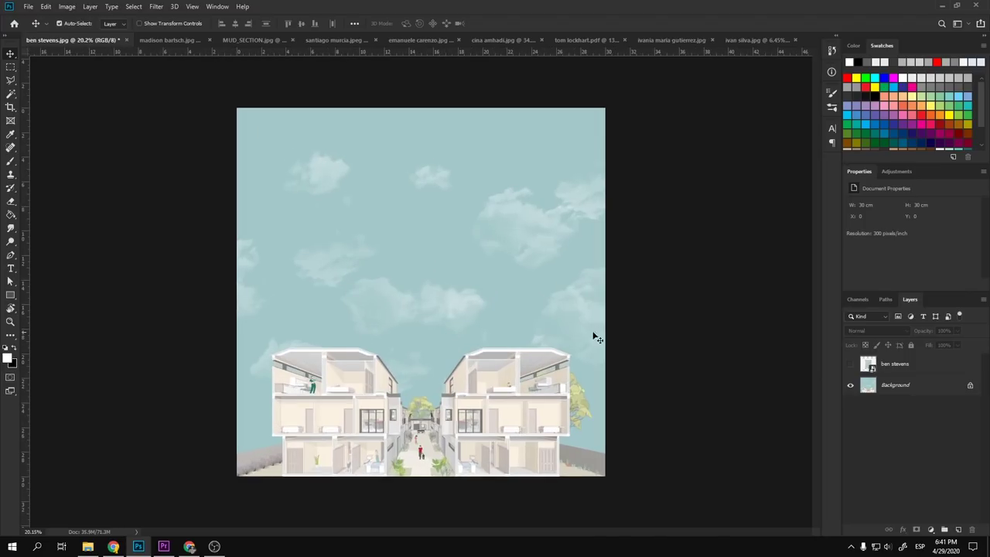
{"action": "left_click", "coordinate": [852, 386]}
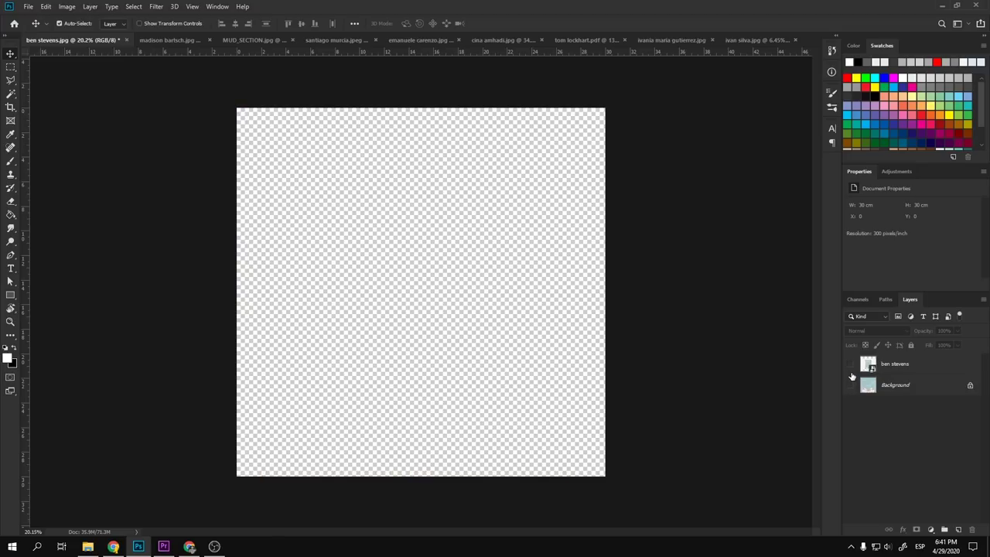
{"action": "left_click", "coordinate": [851, 365]}
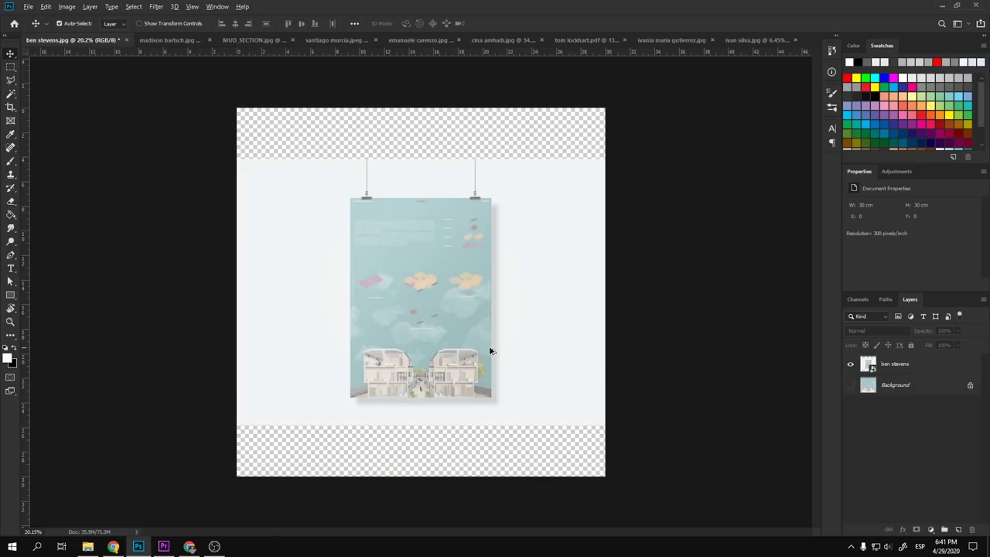
{"action": "scroll", "coordinate": [446, 345], "scroll_direction": "up", "scroll_amount": 10}
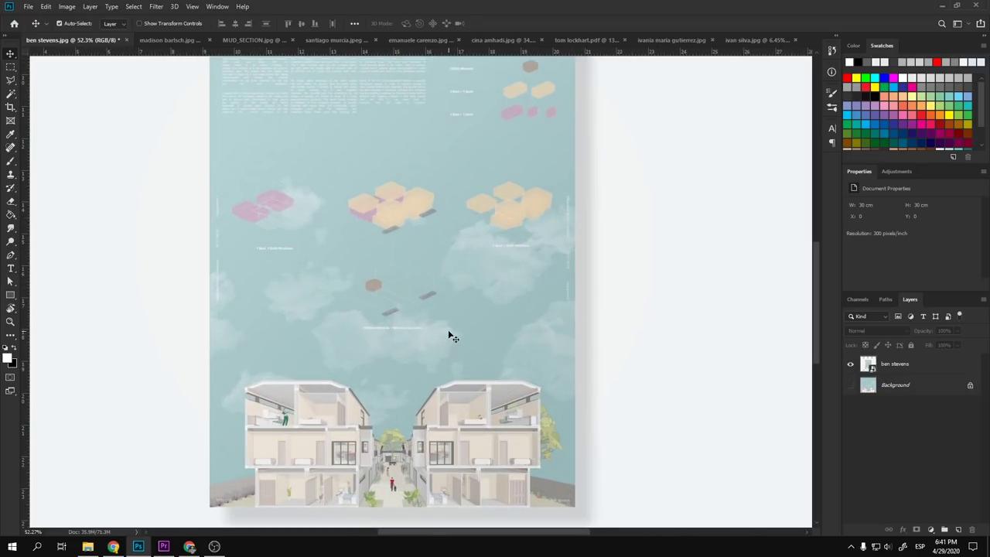
{"action": "left_click_drag", "start_coordinate": [448, 332], "coordinate": [467, 325]}
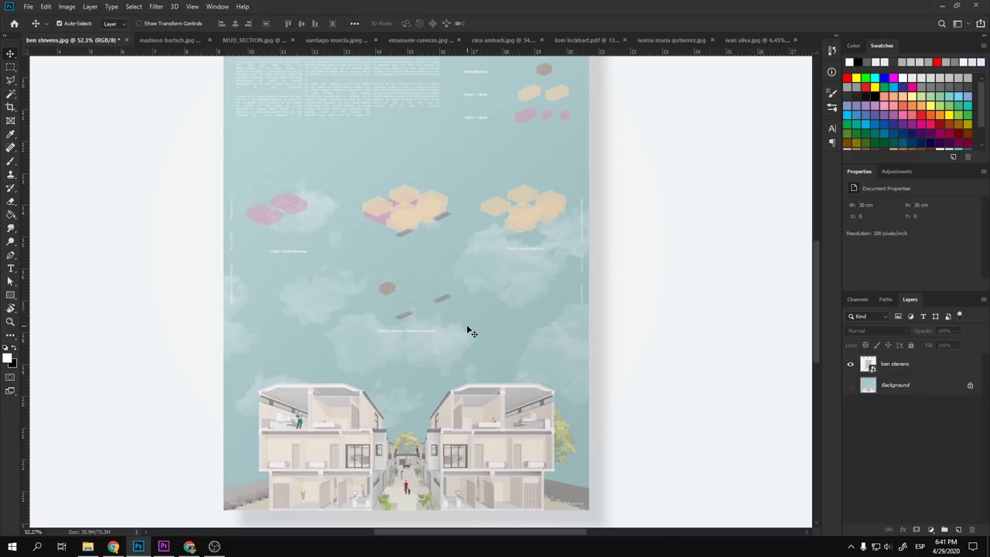
{"action": "scroll", "coordinate": [469, 331], "scroll_direction": "down", "scroll_amount": 3}
{"action": "scroll", "coordinate": [466, 330], "scroll_direction": "down", "scroll_amount": 2}
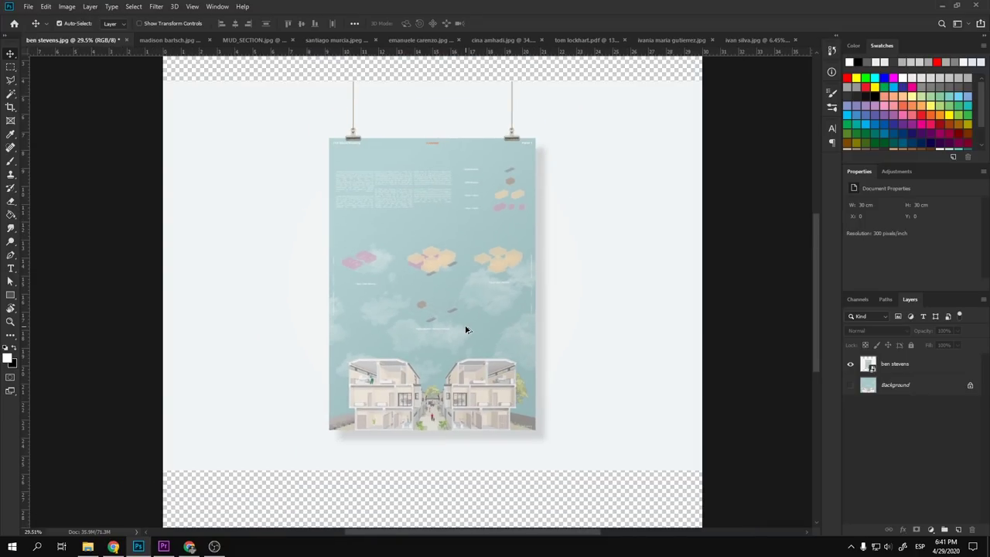
- Toggle the poster mockup layer off and back on, panning across the poster
{"action": "left_click", "coordinate": [851, 365]}
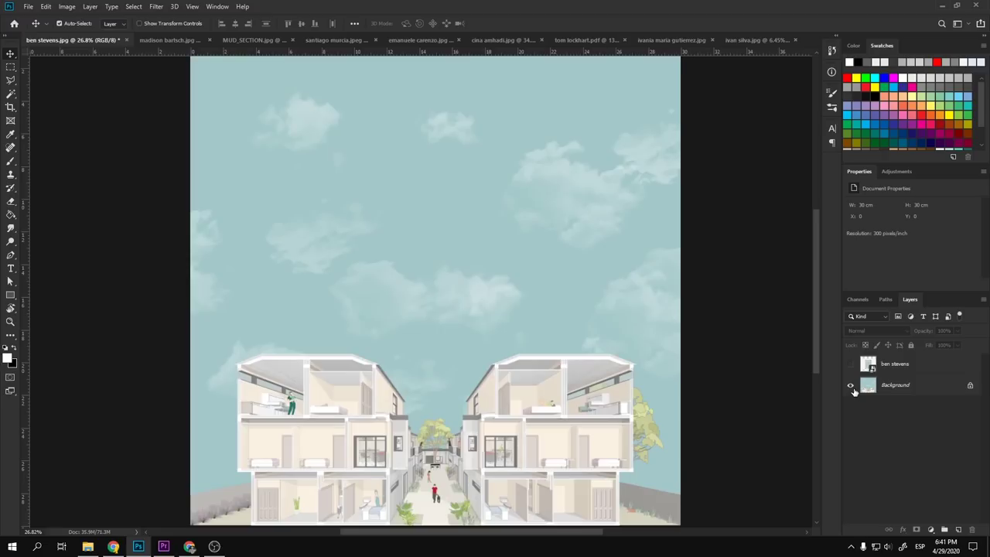
{"action": "scroll", "coordinate": [434, 371], "scroll_direction": "down", "scroll_amount": 1}
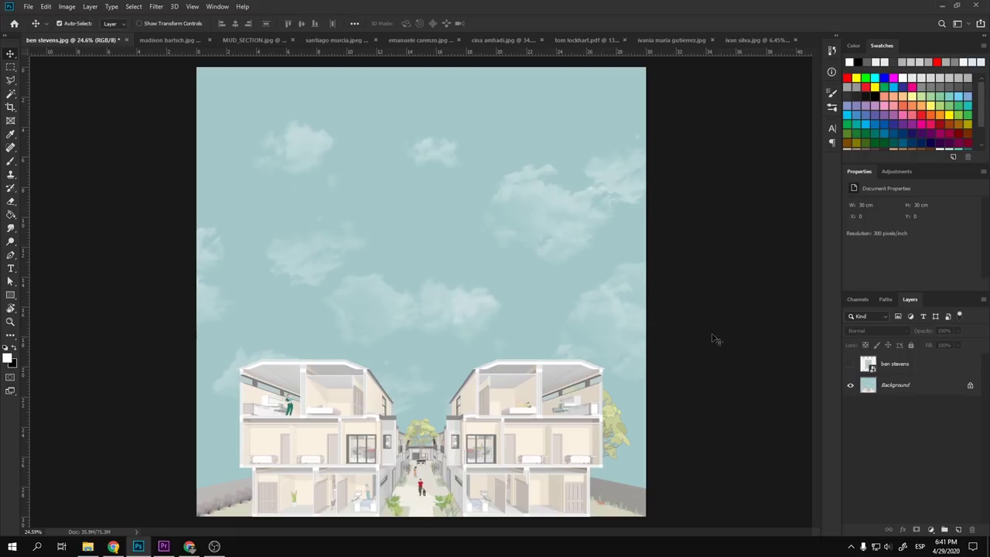
{"action": "left_click", "coordinate": [850, 364]}
{"action": "scroll", "coordinate": [404, 336], "scroll_direction": "up", "scroll_amount": 5}
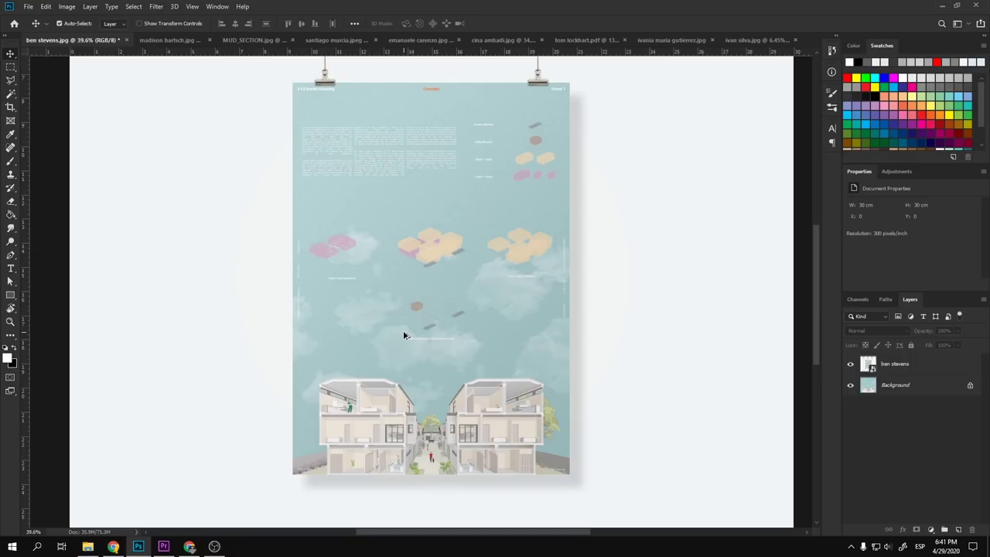
{"action": "left_click_drag", "start_coordinate": [440, 296], "coordinate": [403, 291]}
{"action": "scroll", "coordinate": [442, 338], "scroll_direction": "down", "scroll_amount": 3}
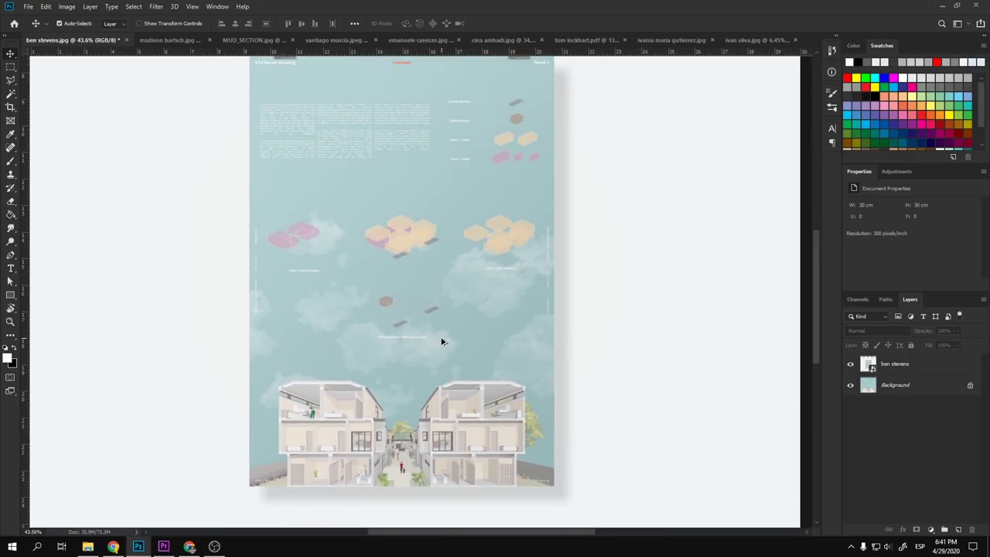
- Preview the document in panel-free full-screen mode, zooming in and out on the hanging poster
{"action": "key", "text": "f"}
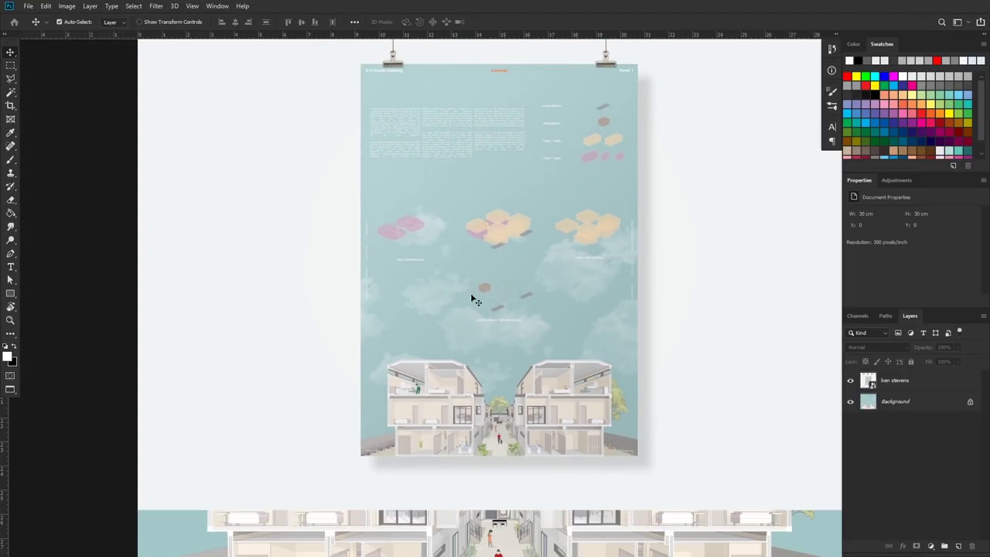
{"action": "key", "text": "f"}
{"action": "key", "text": "ctrl+0"}
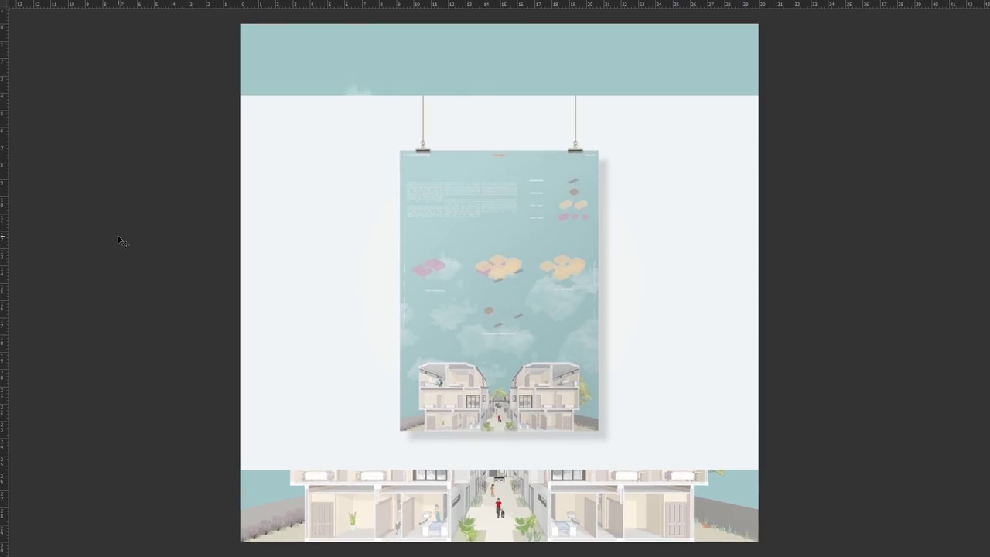
{"action": "key", "text": "ctrl+plus"}
{"action": "key", "text": "ctrl+plus"}
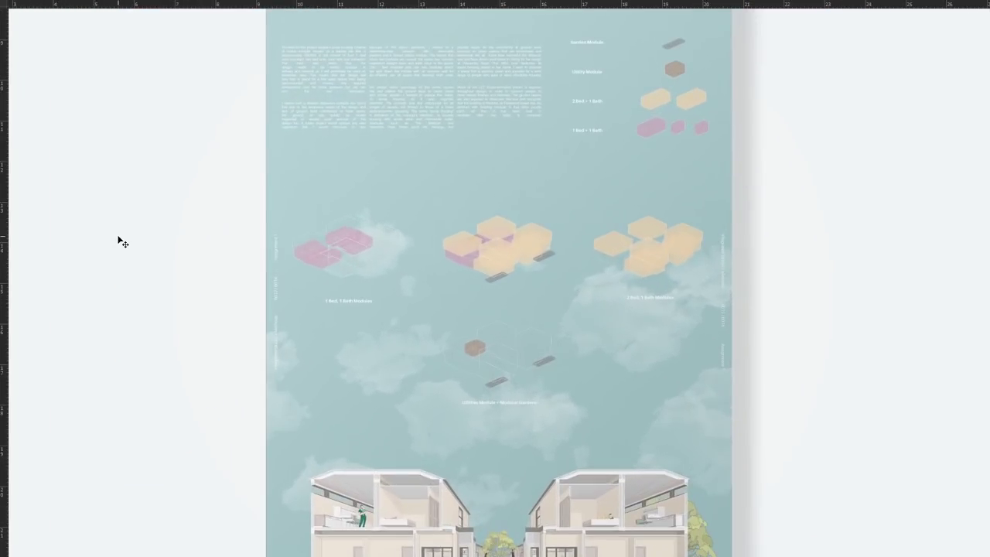
{"action": "key", "text": "ctrl+minus"}
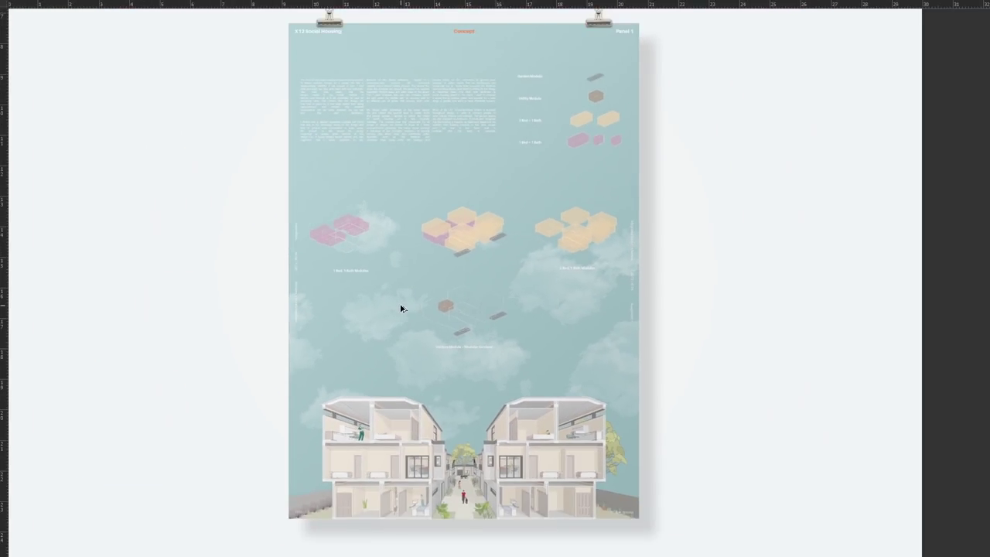
{"action": "left_click_drag", "start_coordinate": [426, 273], "coordinate": [469, 287]}
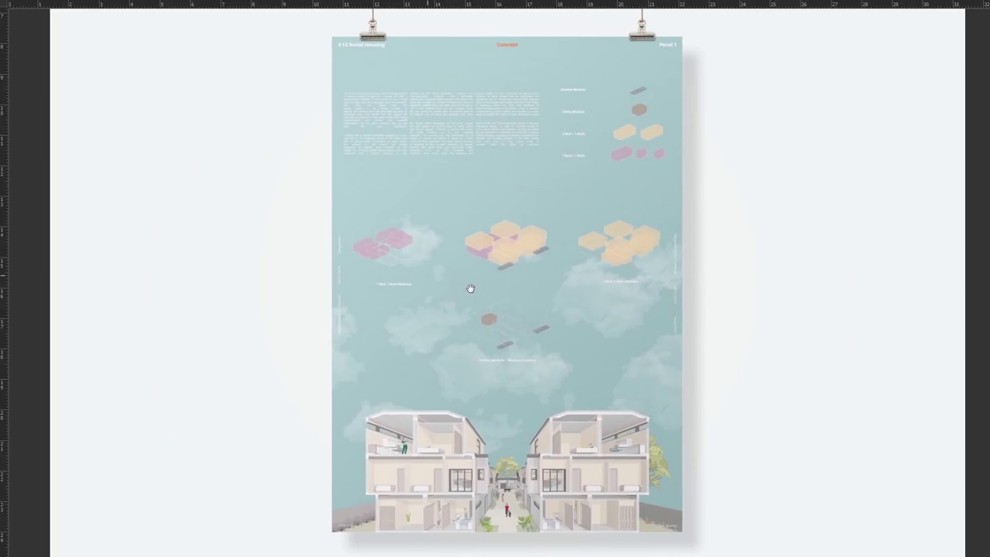
{"action": "left_click_drag", "start_coordinate": [332, 312], "coordinate": [393, 310]}
- Inspect the poster's top clips and bottom building section, then hide the poster mockup layer
{"action": "scroll", "coordinate": [478, 432], "scroll_direction": "up", "scroll_amount": 1}
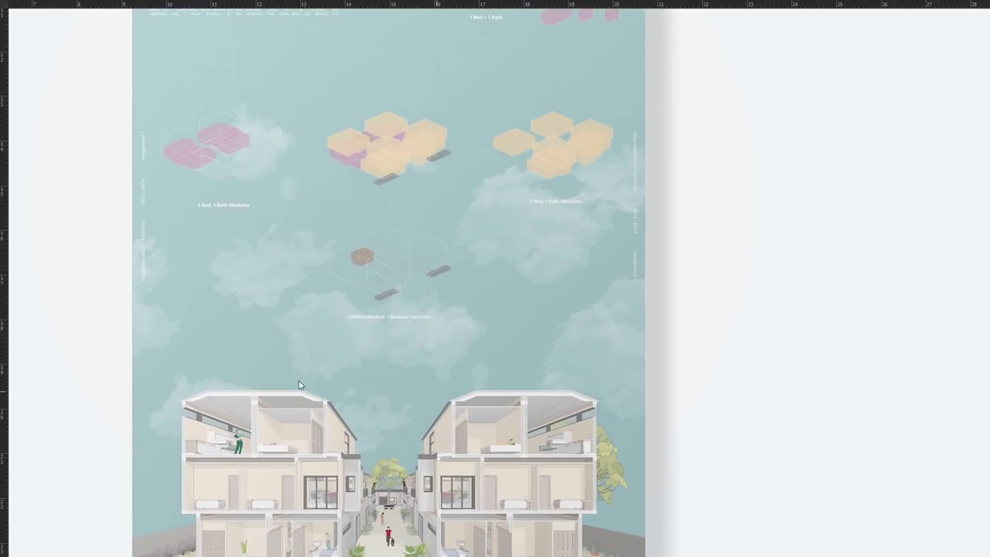
{"action": "left_click_drag", "start_coordinate": [434, 197], "coordinate": [434, 380]}
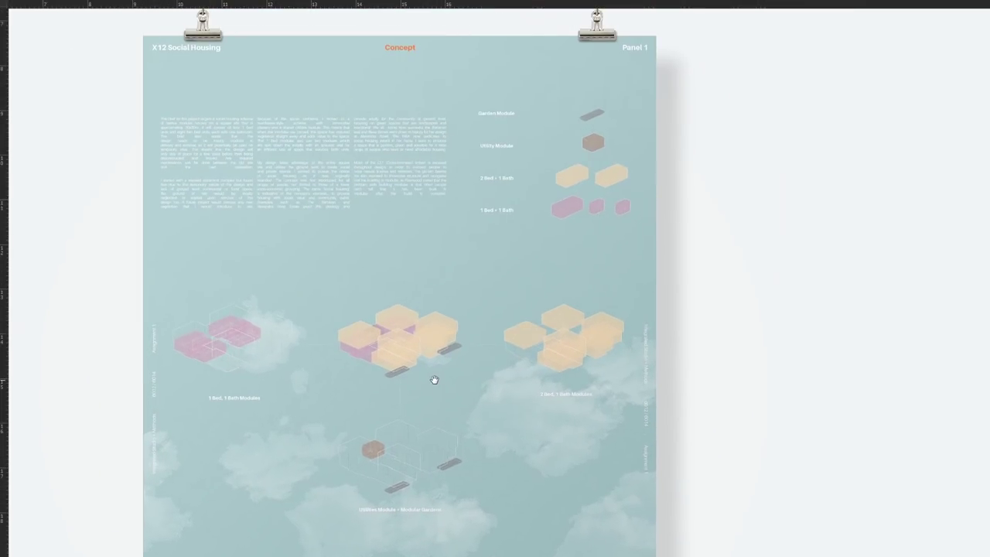
{"action": "scroll", "coordinate": [433, 217], "scroll_direction": "down", "scroll_amount": 2}
{"action": "scroll", "coordinate": [364, 464], "scroll_direction": "up", "scroll_amount": 3}
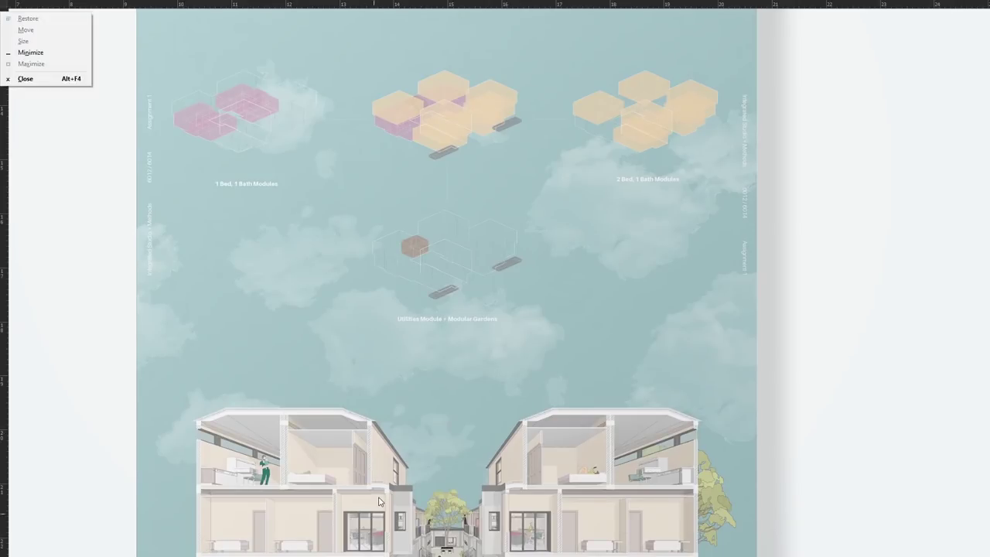
{"action": "left_click_drag", "start_coordinate": [379, 445], "coordinate": [380, 330]}
{"action": "left_click_drag", "start_coordinate": [482, 290], "coordinate": [459, 513]}
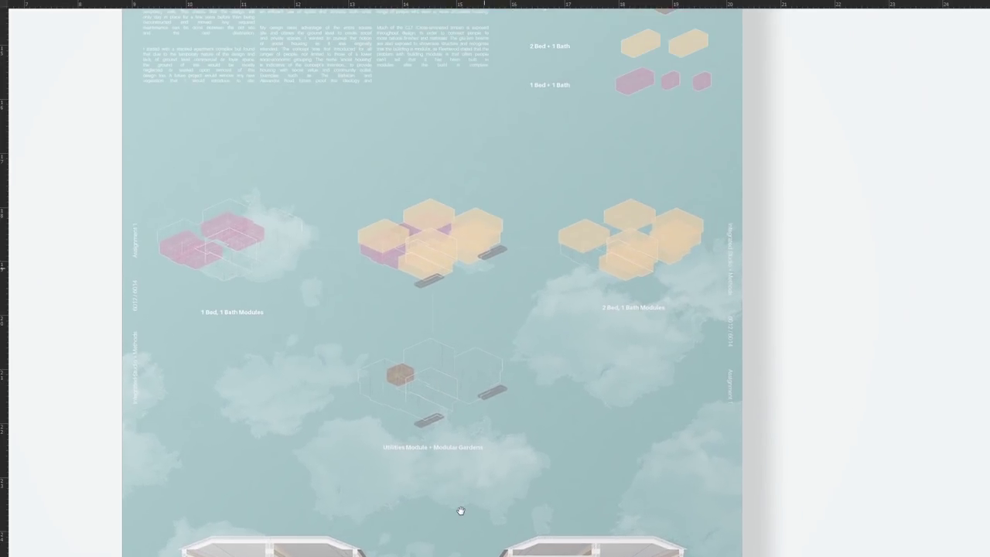
{"action": "scroll", "coordinate": [249, 250], "scroll_direction": "down", "scroll_amount": 2}
{"action": "scroll", "coordinate": [259, 256], "scroll_direction": "up", "scroll_amount": 3}
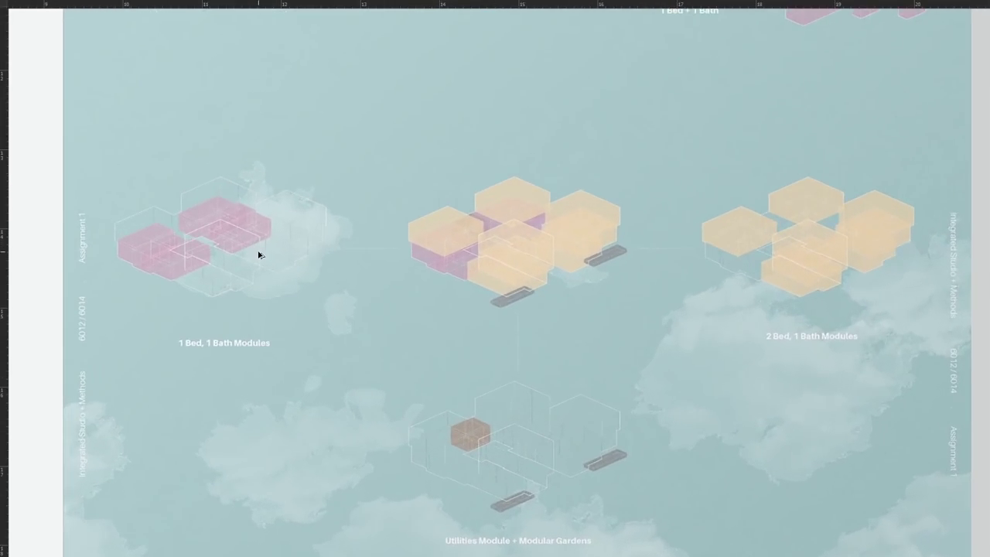
{"action": "scroll", "coordinate": [315, 263], "scroll_direction": "down", "scroll_amount": 1}
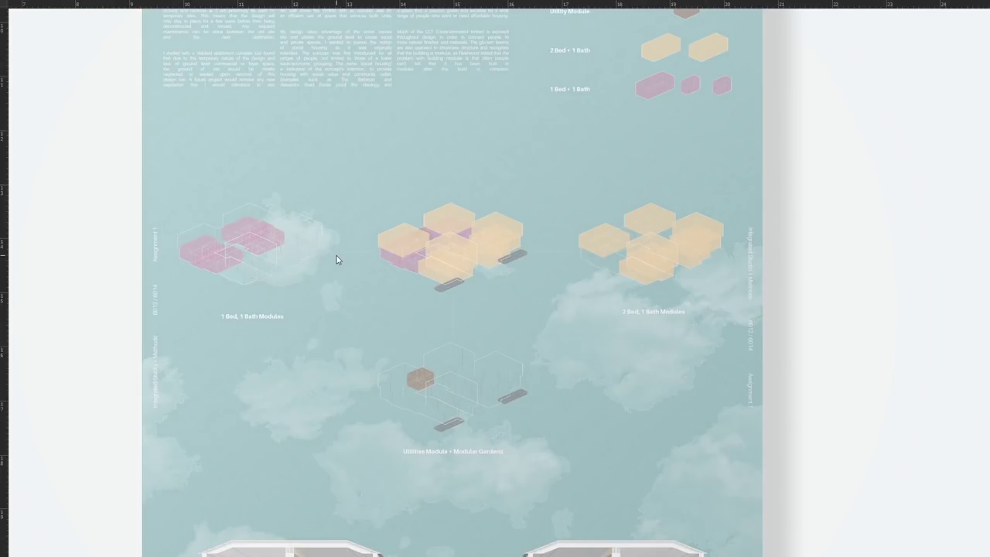
{"action": "scroll", "coordinate": [348, 257], "scroll_direction": "down", "scroll_amount": 2}
{"action": "scroll", "coordinate": [383, 256], "scroll_direction": "down", "scroll_amount": 1}
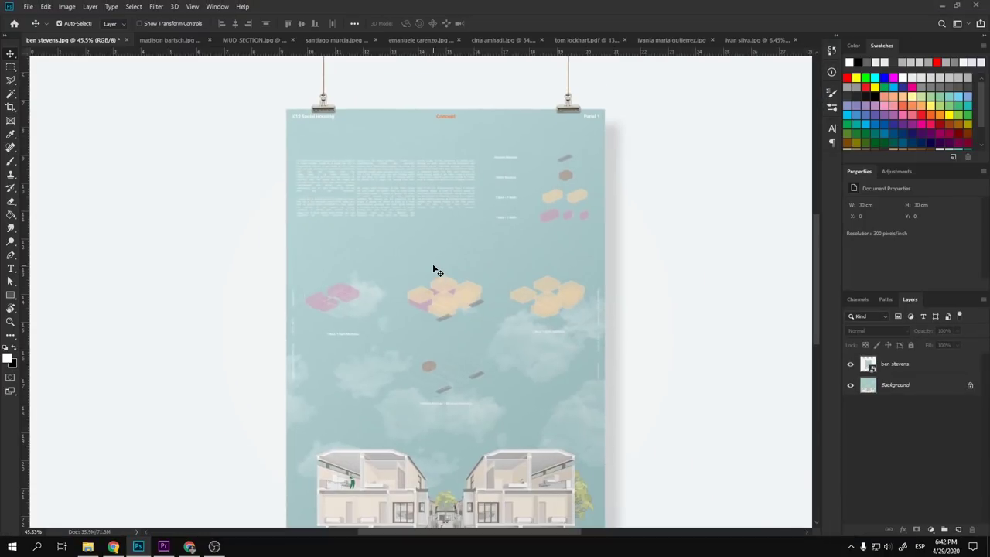
{"action": "scroll", "coordinate": [432, 265], "scroll_direction": "down", "scroll_amount": 2}
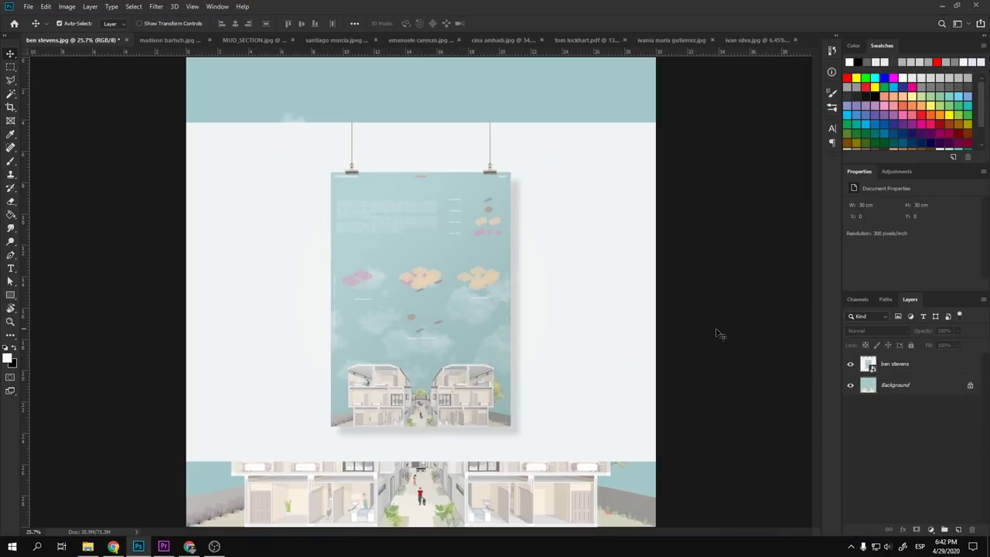
{"action": "left_click", "coordinate": [851, 364]}
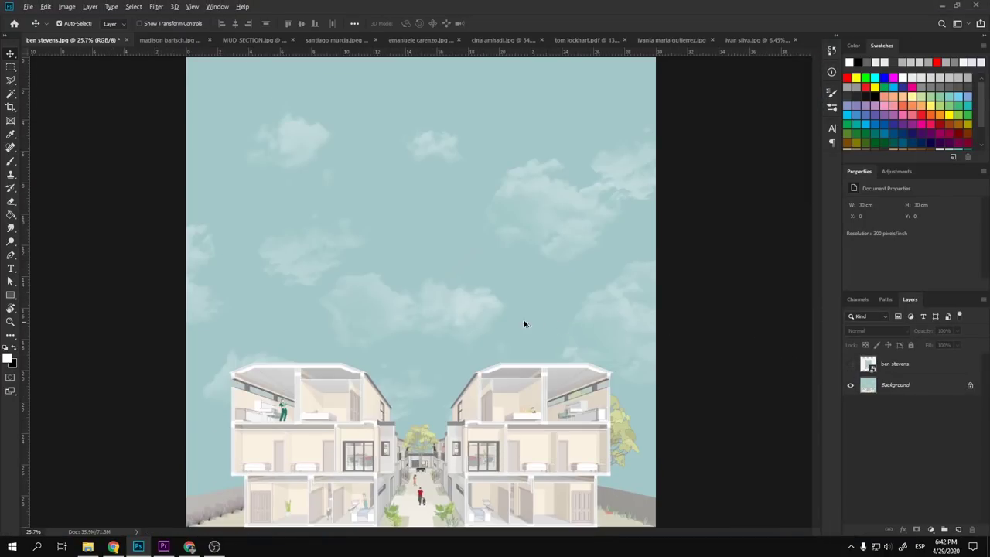
- Crop the sky off the render's top using a Rule of Thirds overlay
{"action": "scroll", "coordinate": [524, 324], "scroll_direction": "down", "scroll_amount": 2}
{"action": "key", "text": "c"}
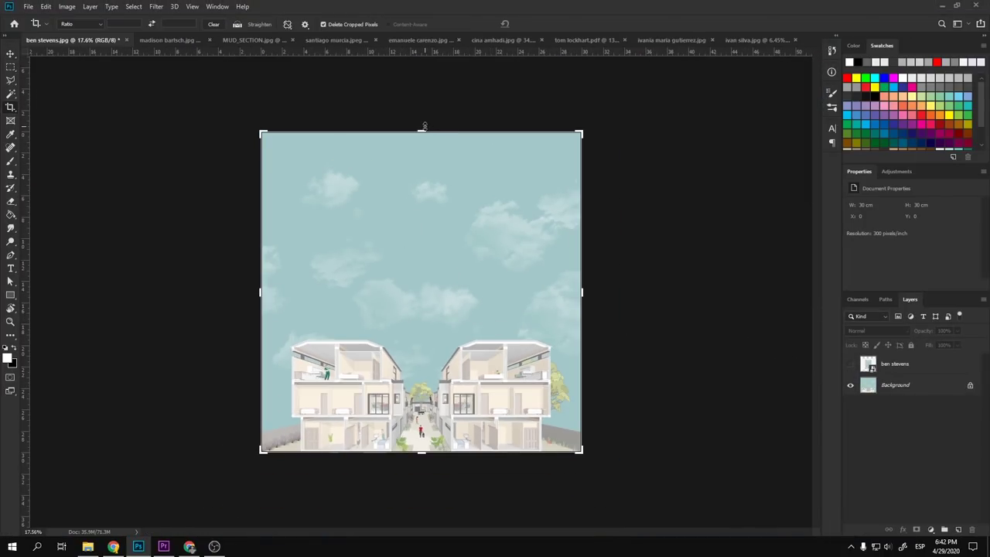
{"action": "left_click_drag", "start_coordinate": [424, 126], "coordinate": [425, 189]}
{"action": "left_click", "coordinate": [286, 26]}
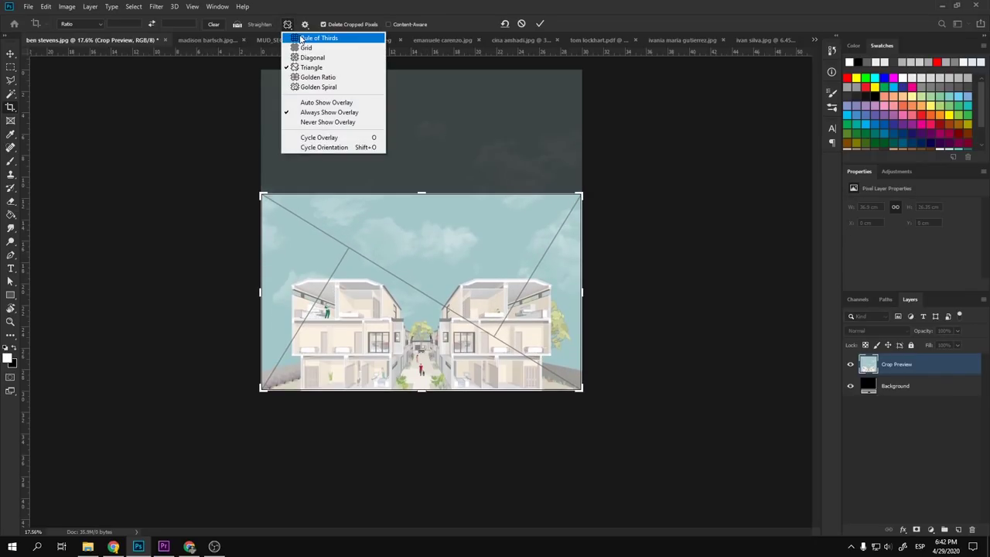
{"action": "left_click", "coordinate": [303, 35]}
{"action": "left_click_drag", "start_coordinate": [418, 197], "coordinate": [421, 195]}
{"action": "double_click", "coordinate": [427, 229]}
- Set the pasteboard around the cropped image to Light Gray
{"action": "key", "text": "ctrl+0"}
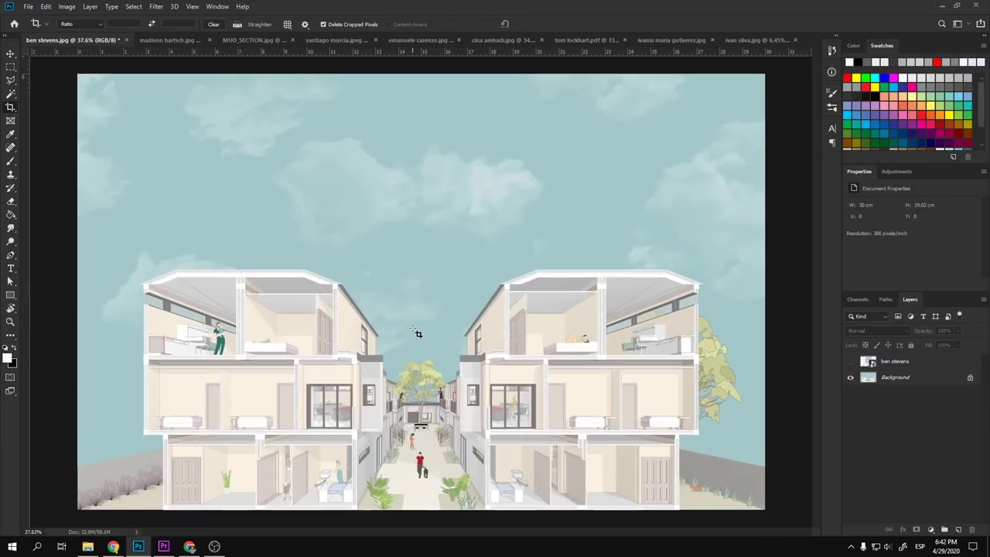
{"action": "key", "text": "v"}
{"action": "key", "text": "ctrl+minus"}
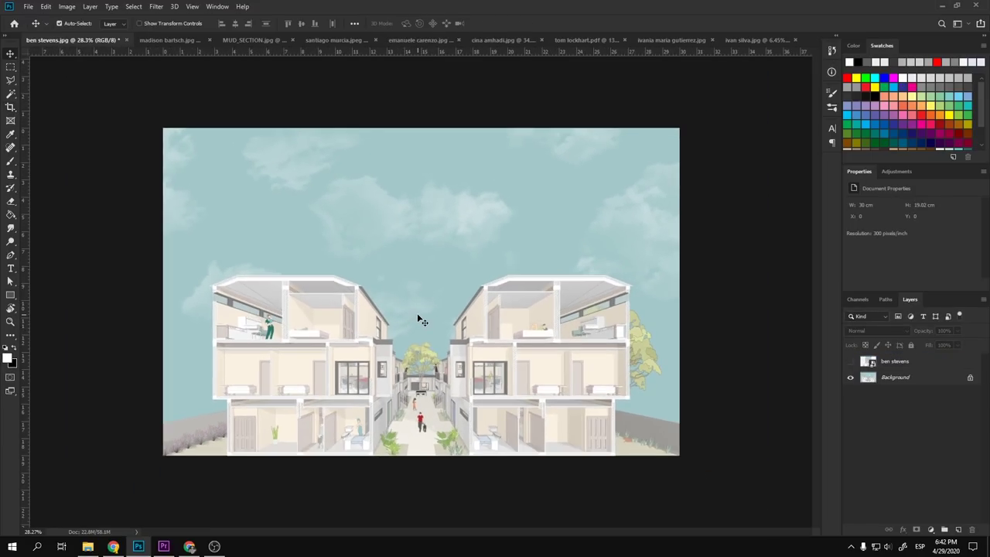
{"action": "key", "text": "c"}
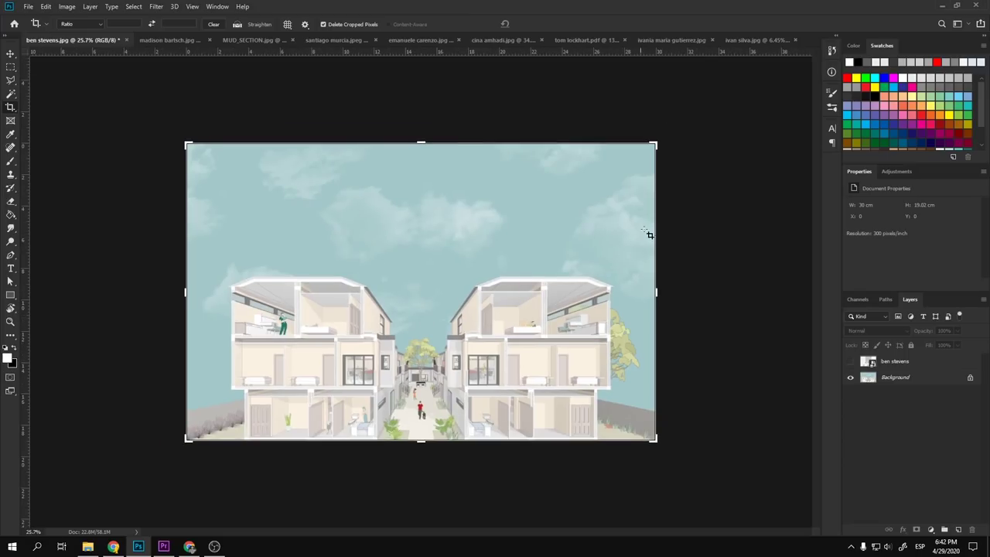
{"action": "right_click", "coordinate": [679, 194]}
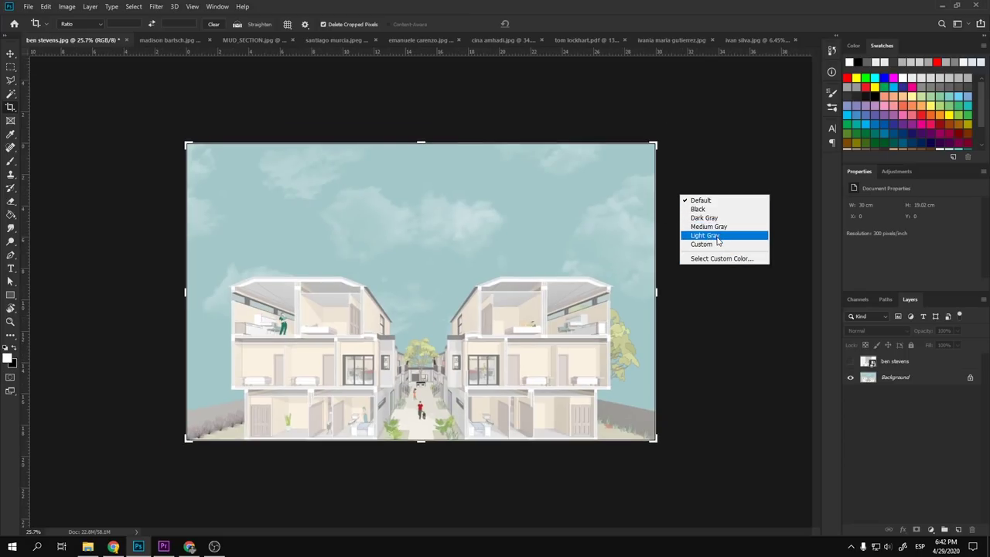
{"action": "left_click", "coordinate": [718, 240]}
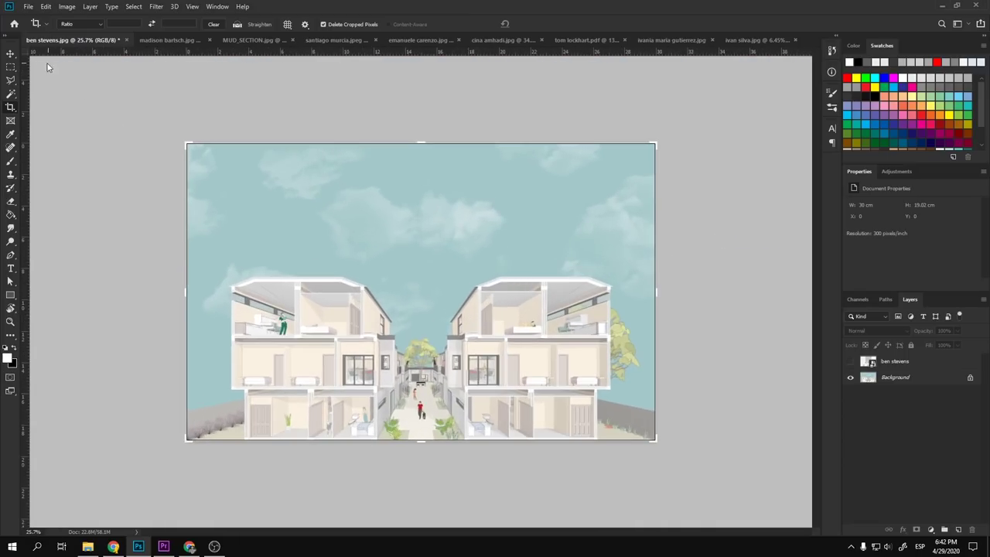
{"action": "left_click", "coordinate": [12, 54]}
{"action": "scroll", "coordinate": [379, 290], "scroll_direction": "up", "scroll_amount": 3}
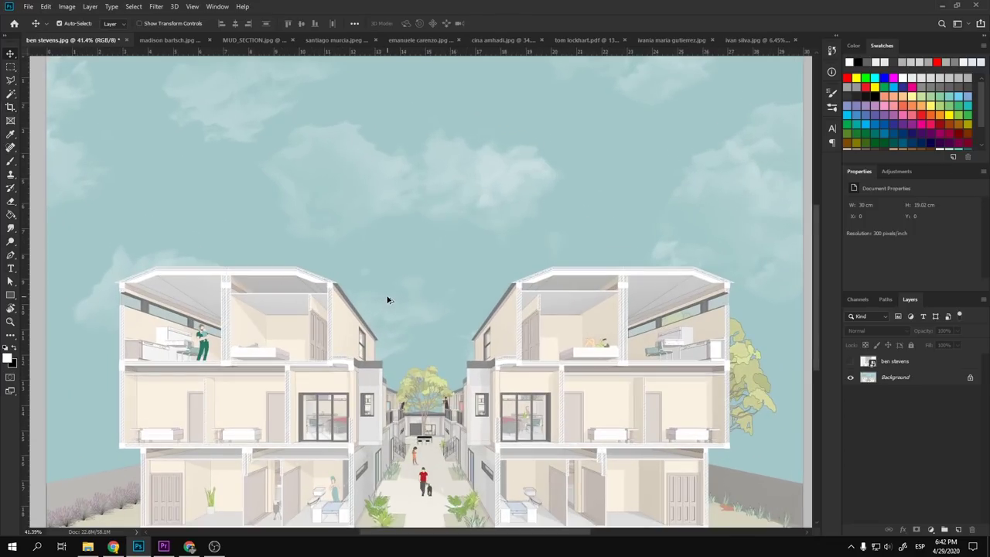
{"action": "scroll", "coordinate": [388, 300], "scroll_direction": "down", "scroll_amount": 1}
{"action": "scroll", "coordinate": [389, 300], "scroll_direction": "down", "scroll_amount": 1}
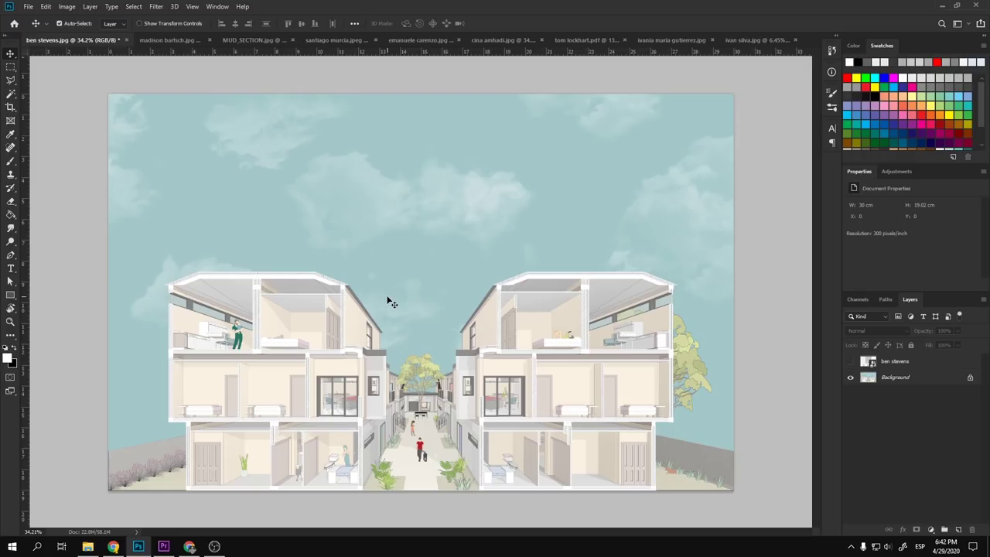
{"action": "scroll", "coordinate": [311, 366], "scroll_direction": "up", "scroll_amount": 14}
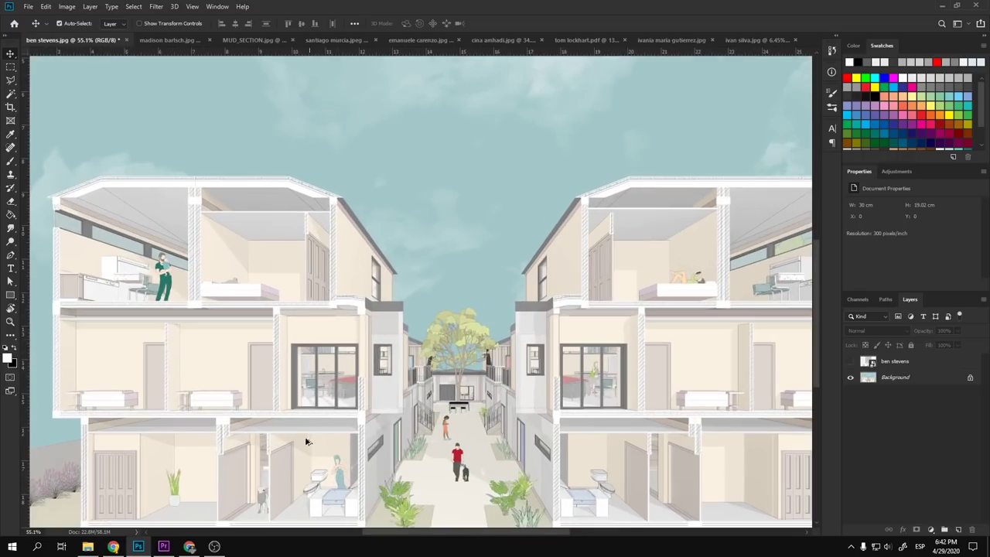
{"action": "scroll", "coordinate": [120, 263], "scroll_direction": "up", "scroll_amount": 5}
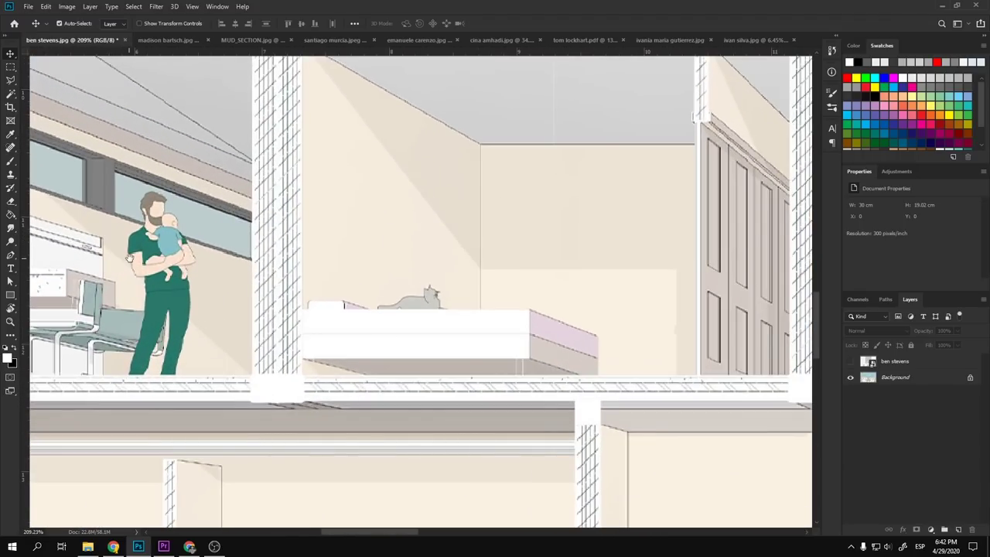
{"action": "left_click_drag", "start_coordinate": [128, 257], "coordinate": [331, 262]}
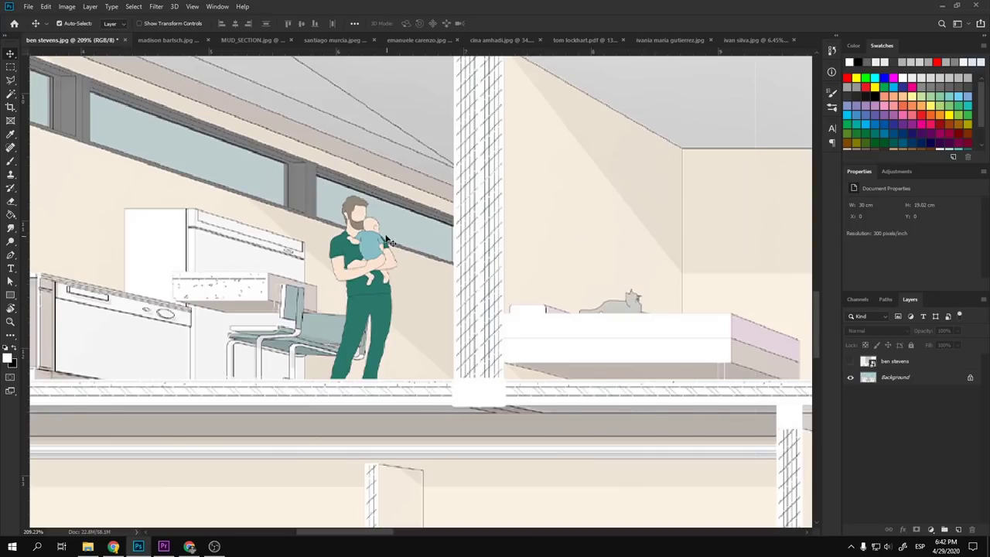
{"action": "scroll", "coordinate": [309, 301], "scroll_direction": "down", "scroll_amount": 4}
{"action": "scroll", "coordinate": [147, 300], "scroll_direction": "up", "scroll_amount": 6}
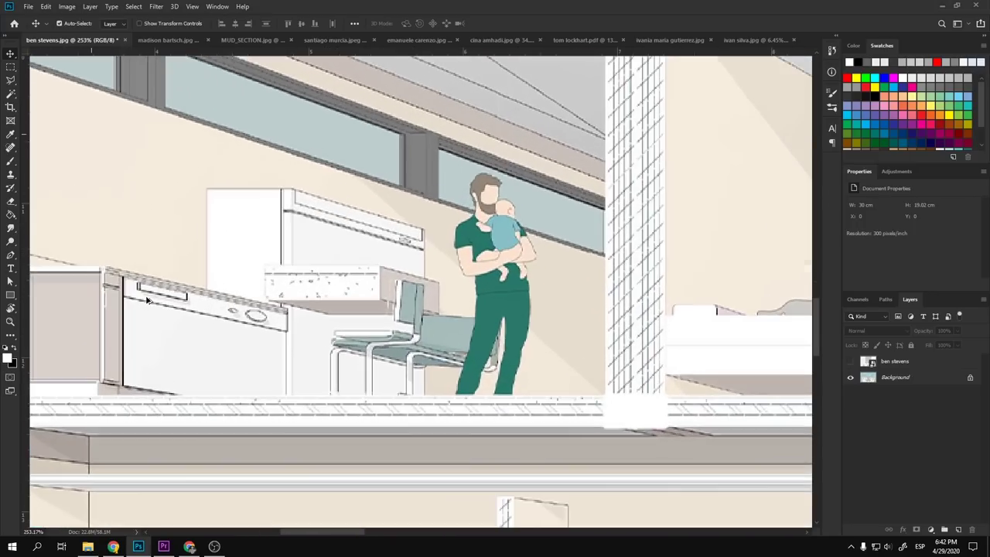
{"action": "scroll", "coordinate": [253, 296], "scroll_direction": "left", "scroll_amount": 2}
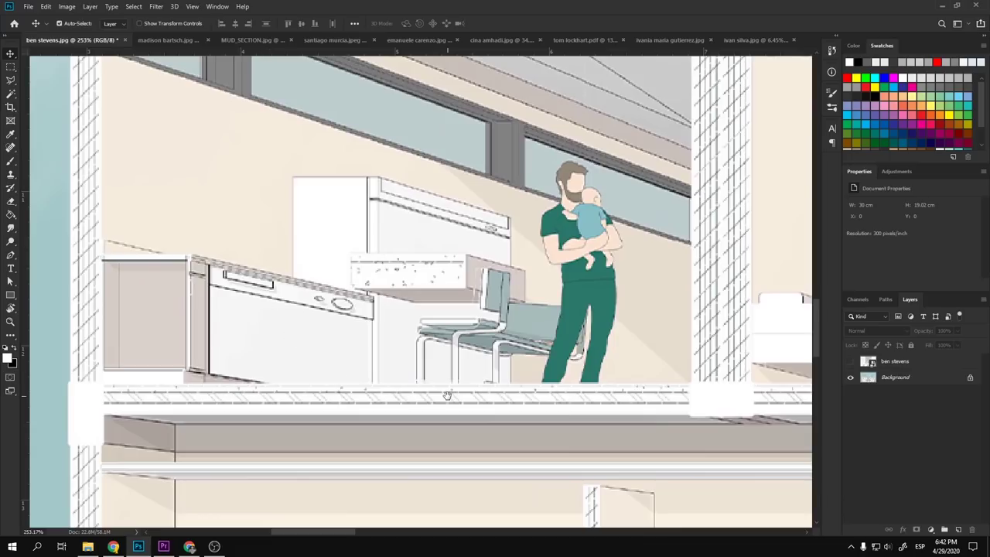
{"action": "left_click_drag", "start_coordinate": [447, 395], "coordinate": [341, 176]}
{"action": "left_click_drag", "start_coordinate": [539, 140], "coordinate": [236, 209]}
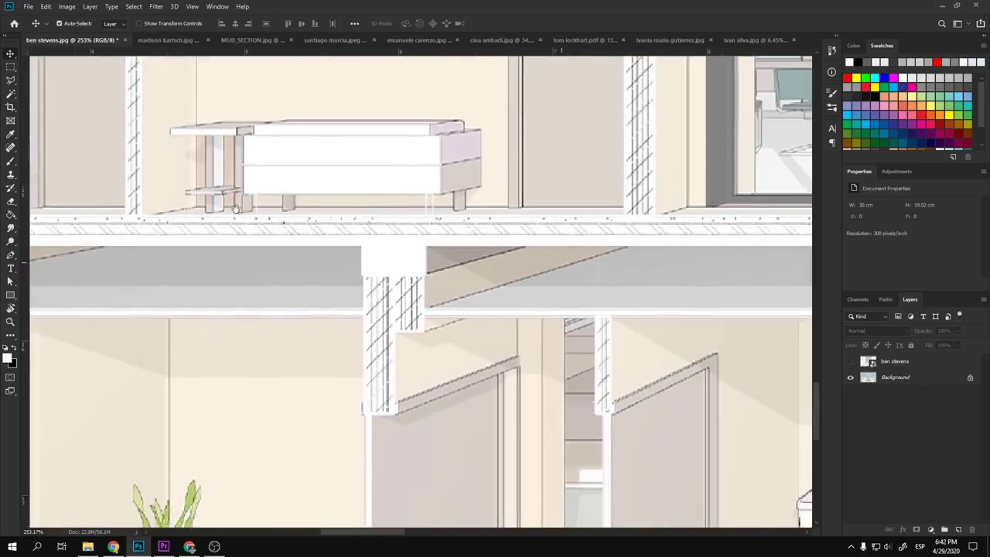
{"action": "scroll", "coordinate": [400, 272], "scroll_direction": "right", "scroll_amount": 10}
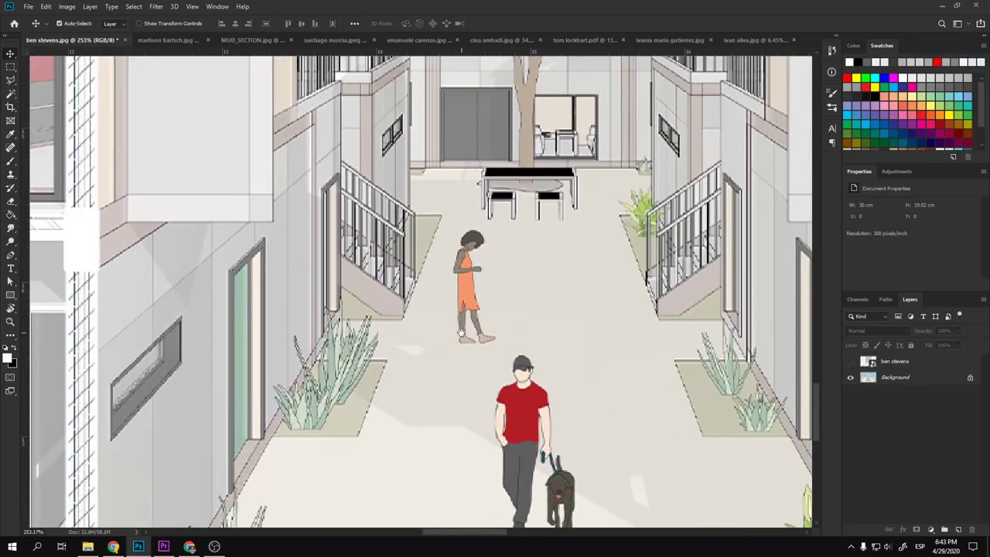
{"action": "left_click_drag", "start_coordinate": [461, 333], "coordinate": [192, 289]}
{"action": "scroll", "coordinate": [249, 319], "scroll_direction": "down", "scroll_amount": 10}
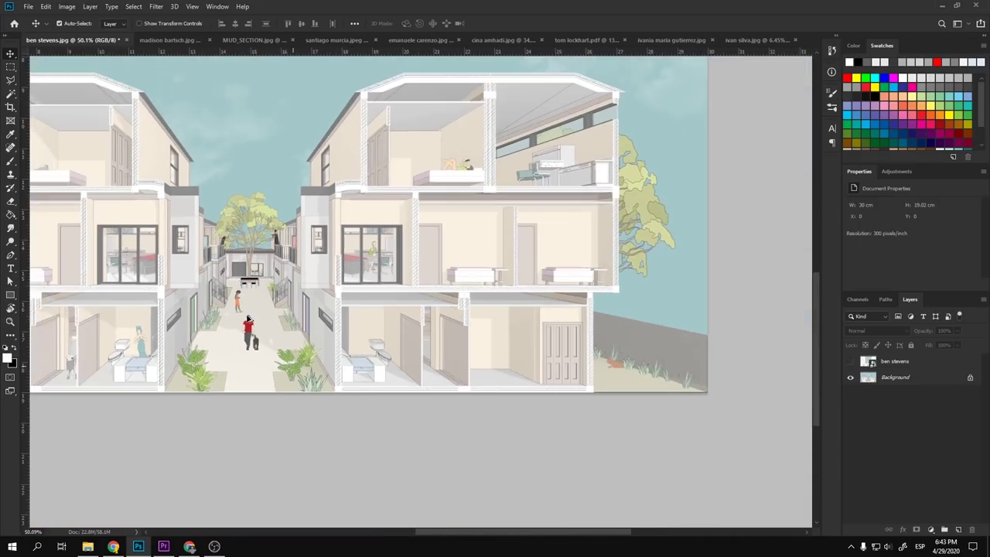
{"action": "scroll", "coordinate": [282, 317], "scroll_direction": "up", "scroll_amount": 5}
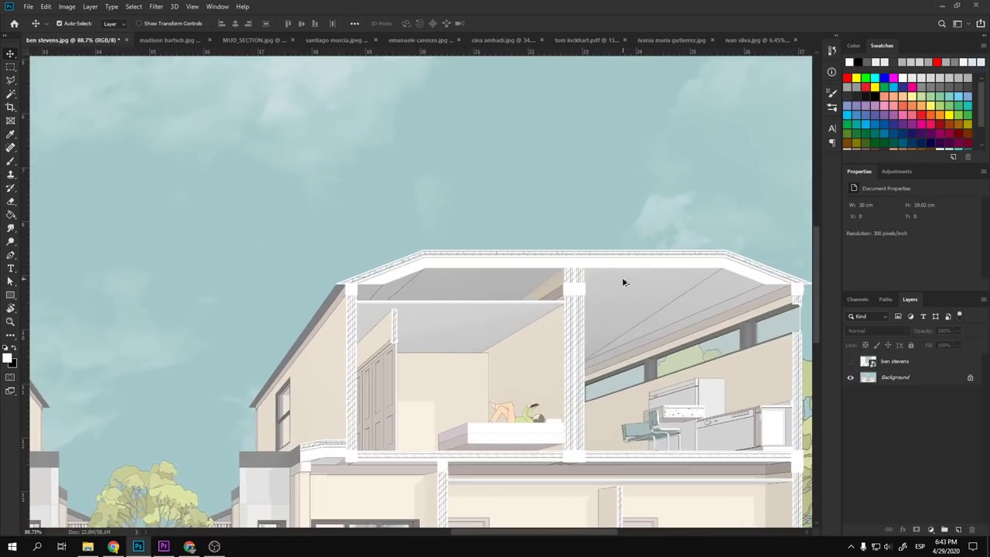
{"action": "left_click_drag", "start_coordinate": [624, 284], "coordinate": [553, 184]}
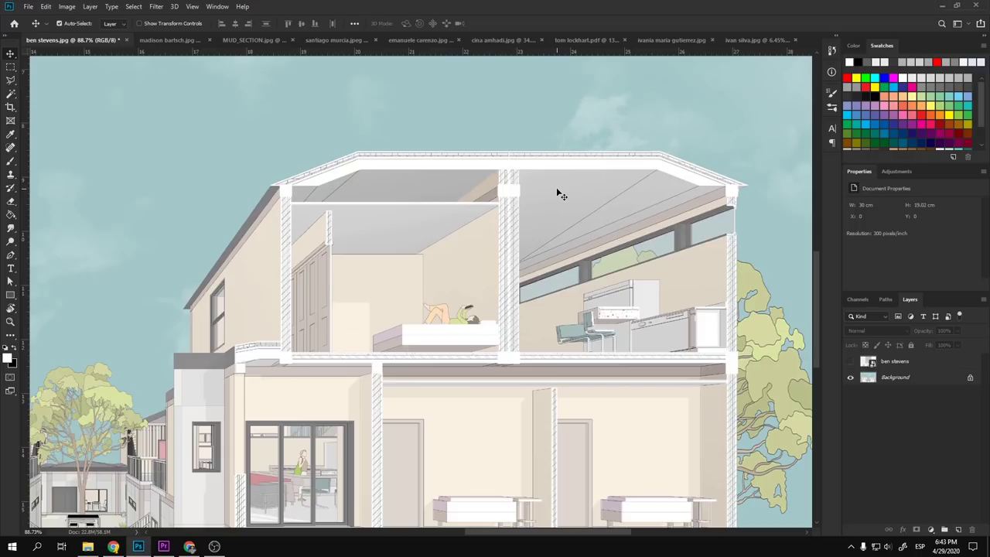
{"action": "scroll", "coordinate": [491, 247], "scroll_direction": "up", "scroll_amount": 2}
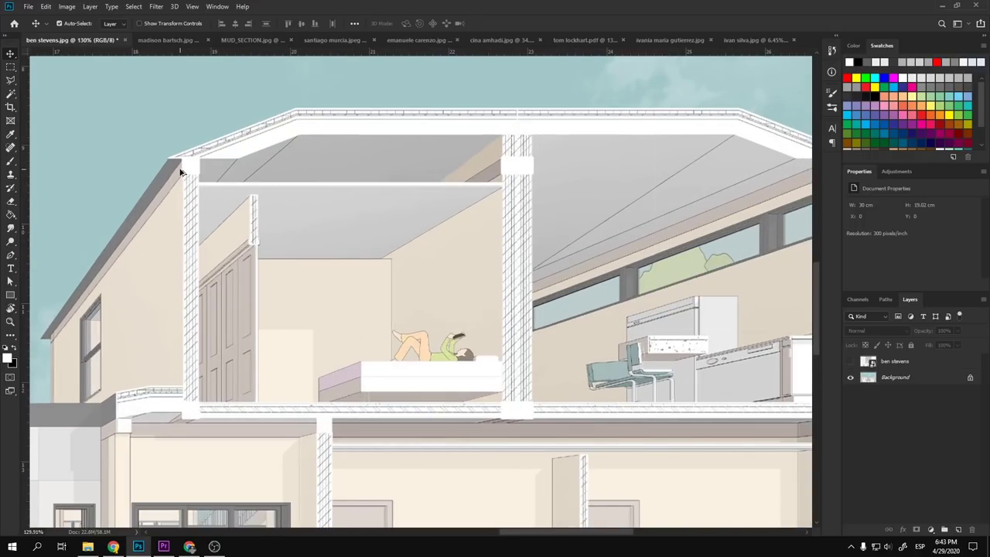
{"action": "scroll", "coordinate": [179, 171], "scroll_direction": "up", "scroll_amount": 4}
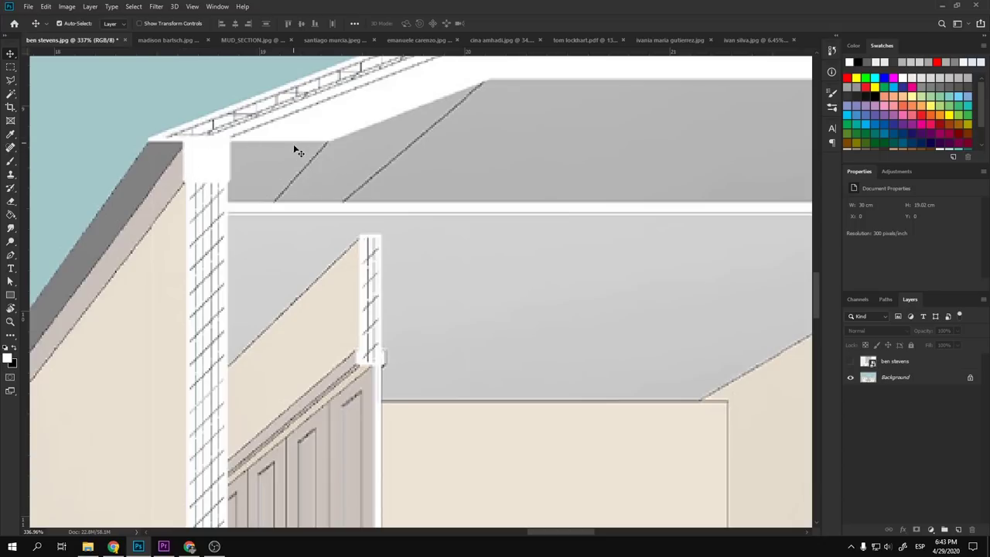
{"action": "scroll", "coordinate": [437, 197], "scroll_direction": "down", "scroll_amount": 8}
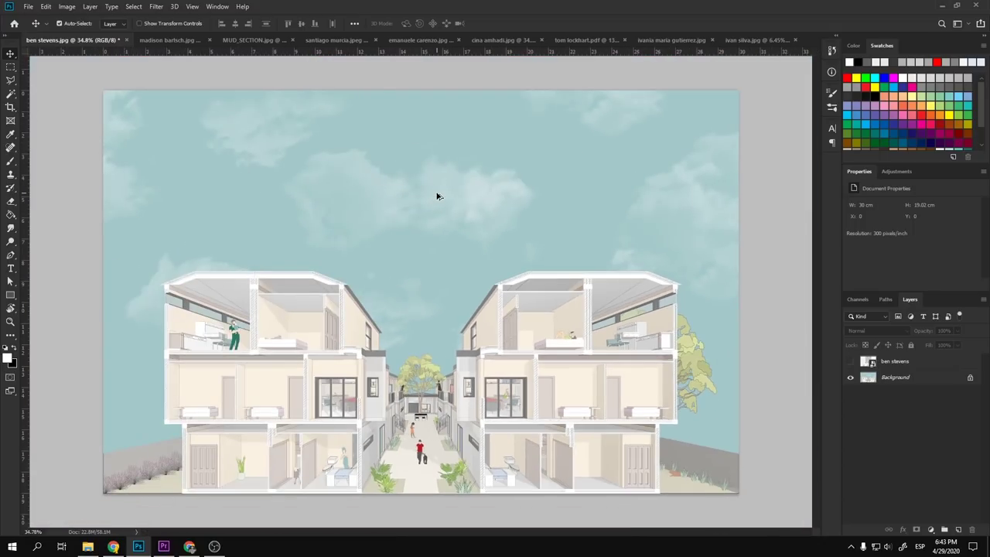
{"action": "scroll", "coordinate": [262, 373], "scroll_direction": "up", "scroll_amount": 1}
{"action": "scroll", "coordinate": [262, 373], "scroll_direction": "down", "scroll_amount": 1}
{"action": "scroll", "coordinate": [500, 469], "scroll_direction": "up", "scroll_amount": 1}
{"action": "scroll", "coordinate": [580, 458], "scroll_direction": "up", "scroll_amount": 1}
- Extend the canvas downward below the drawing to 30 × 20.76 cm
{"action": "key", "text": "ctrl+minus"}
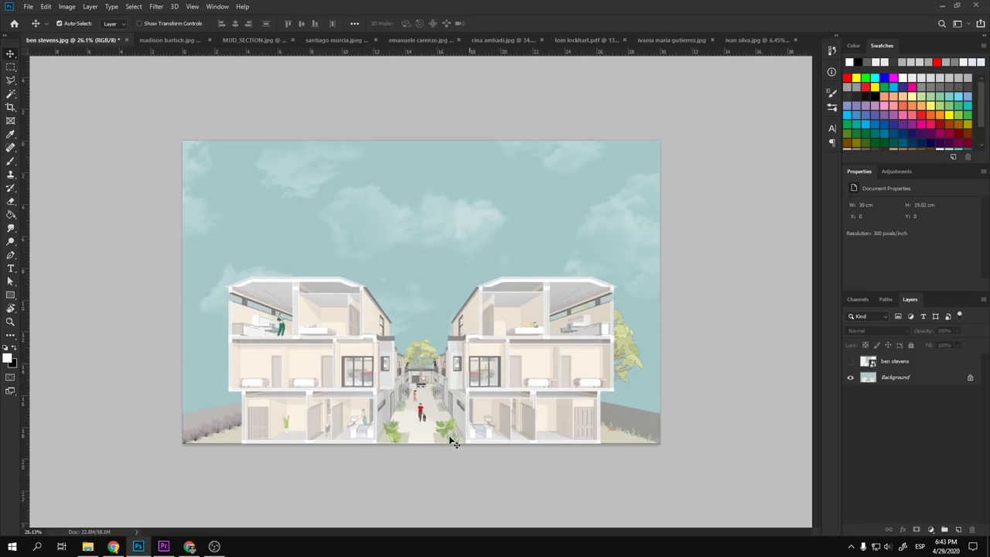
{"action": "key", "text": "c"}
{"action": "left_click_drag", "start_coordinate": [425, 443], "coordinate": [423, 457]}
{"action": "key", "text": "Return"}
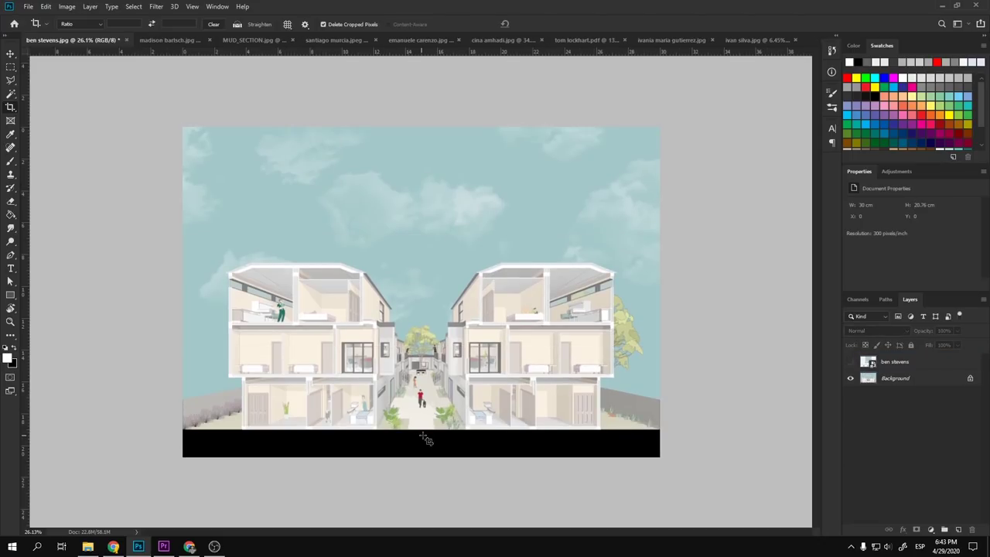
{"action": "key", "text": "v"}
- Unlock the Background layer as Layer 0 and fill the new bottom strip white with the Paint Bucket
{"action": "left_click", "coordinate": [919, 382]}
{"action": "left_click", "coordinate": [970, 378]}
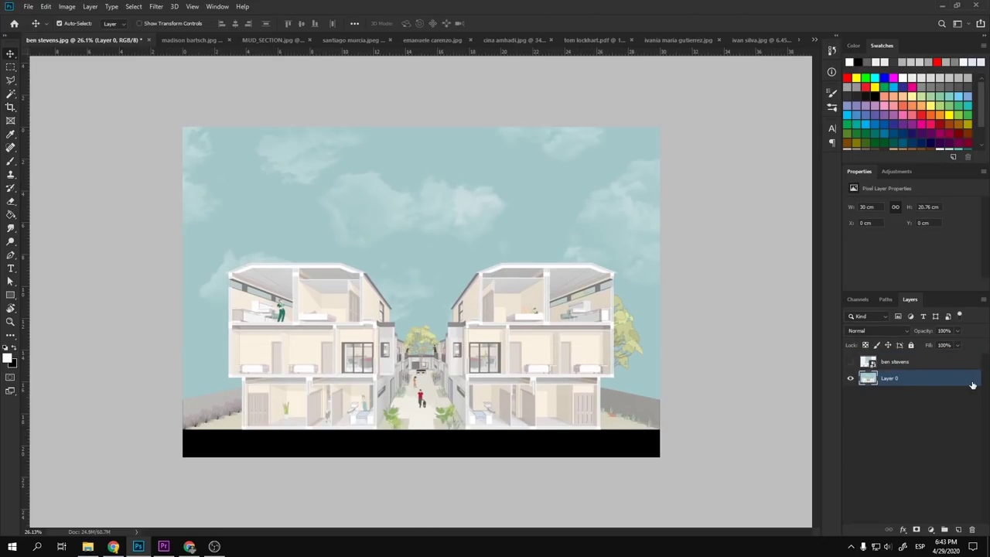
{"action": "key", "text": "g"}
{"action": "scroll", "coordinate": [614, 422], "scroll_direction": "up", "scroll_amount": 3}
{"action": "scroll", "coordinate": [663, 407], "scroll_direction": "up", "scroll_amount": 2}
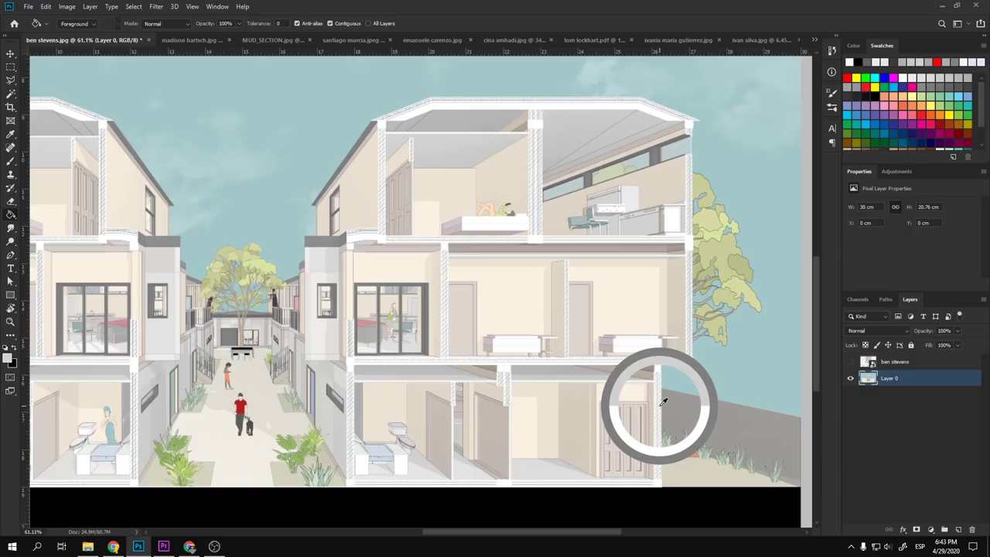
{"action": "scroll", "coordinate": [663, 403], "scroll_direction": "up", "scroll_amount": 4}
{"action": "scroll", "coordinate": [801, 331], "scroll_direction": "down", "scroll_amount": 10}
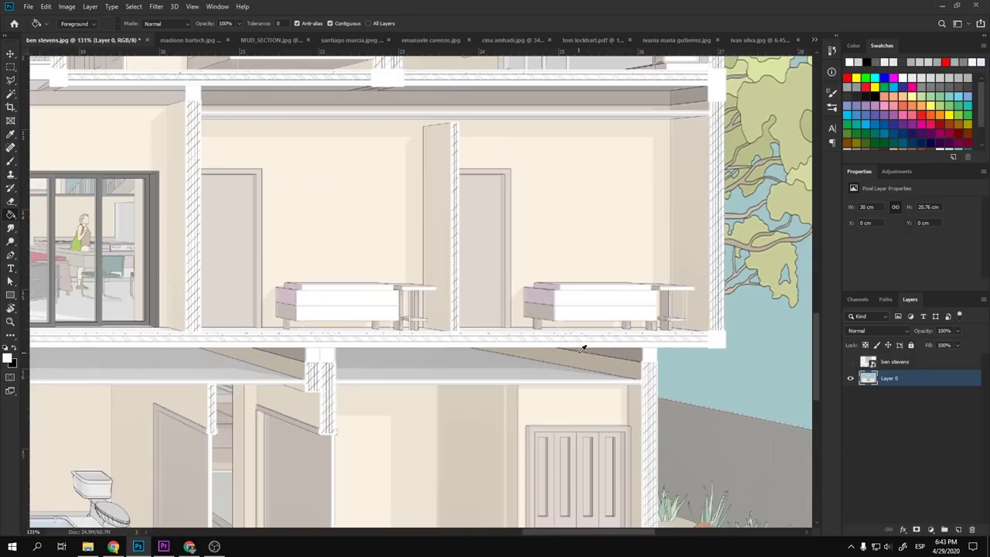
{"action": "scroll", "coordinate": [562, 460], "scroll_direction": "down", "scroll_amount": 2}
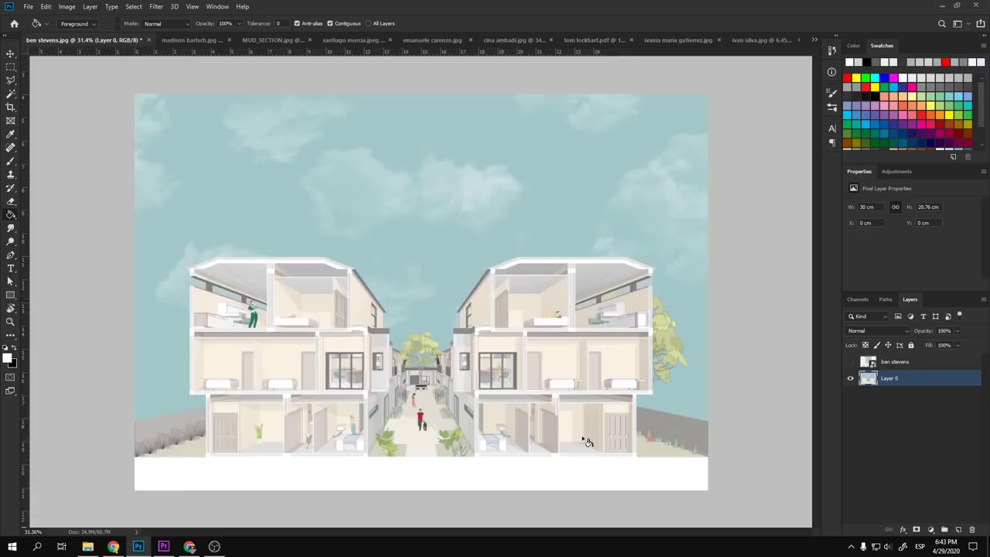
{"action": "key", "text": "v"}
{"action": "scroll", "coordinate": [336, 482], "scroll_direction": "up", "scroll_amount": 2}
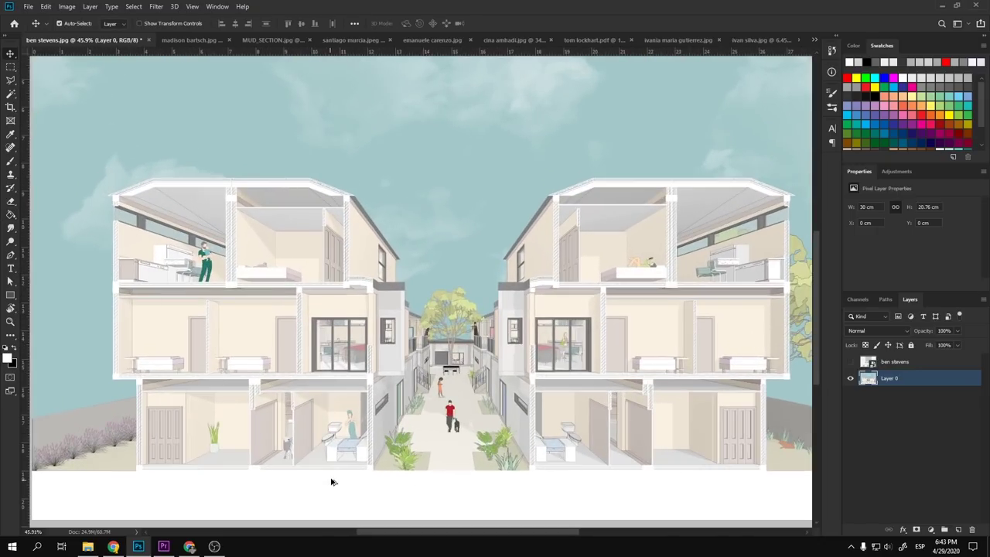
{"action": "scroll", "coordinate": [400, 486], "scroll_direction": "down", "scroll_amount": 2}
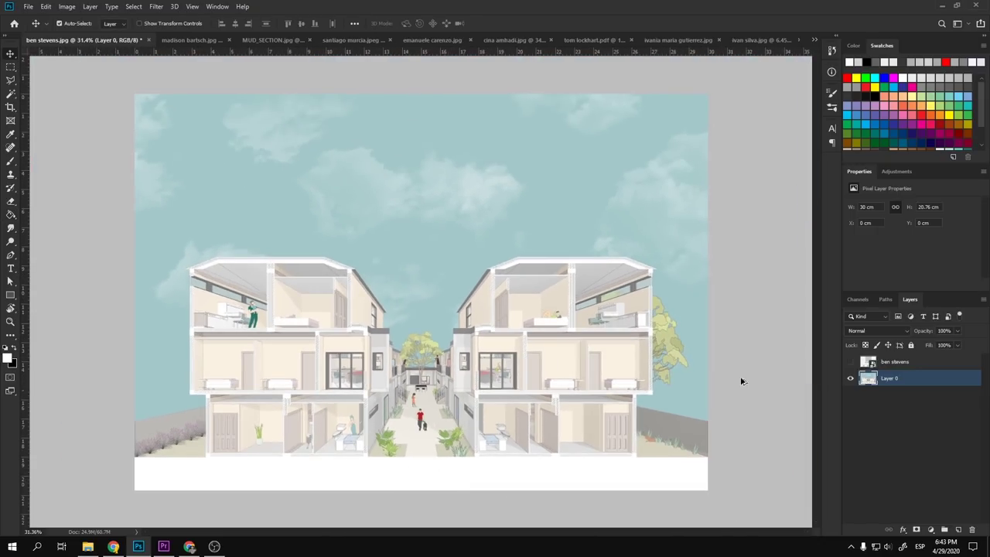
{"action": "scroll", "coordinate": [329, 385], "scroll_direction": "up", "scroll_amount": 3}
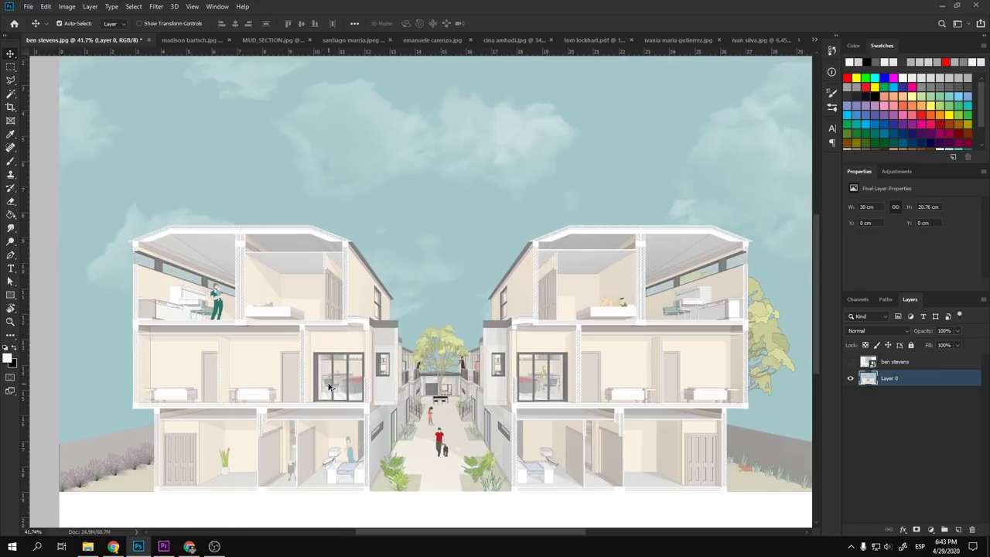
{"action": "scroll", "coordinate": [329, 385], "scroll_direction": "down", "scroll_amount": 1}
{"action": "scroll", "coordinate": [295, 349], "scroll_direction": "up", "scroll_amount": 5}
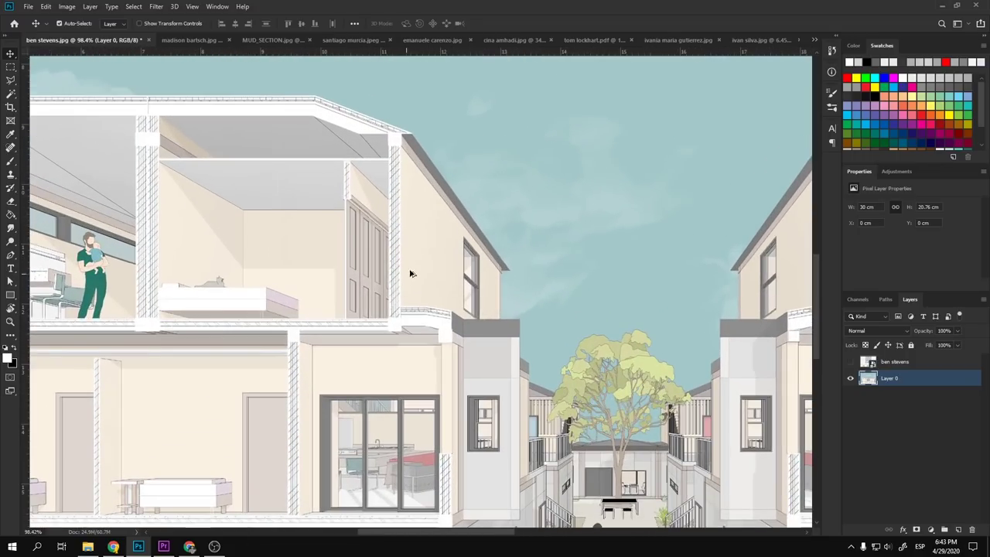
{"action": "scroll", "coordinate": [393, 154], "scroll_direction": "up", "scroll_amount": 2}
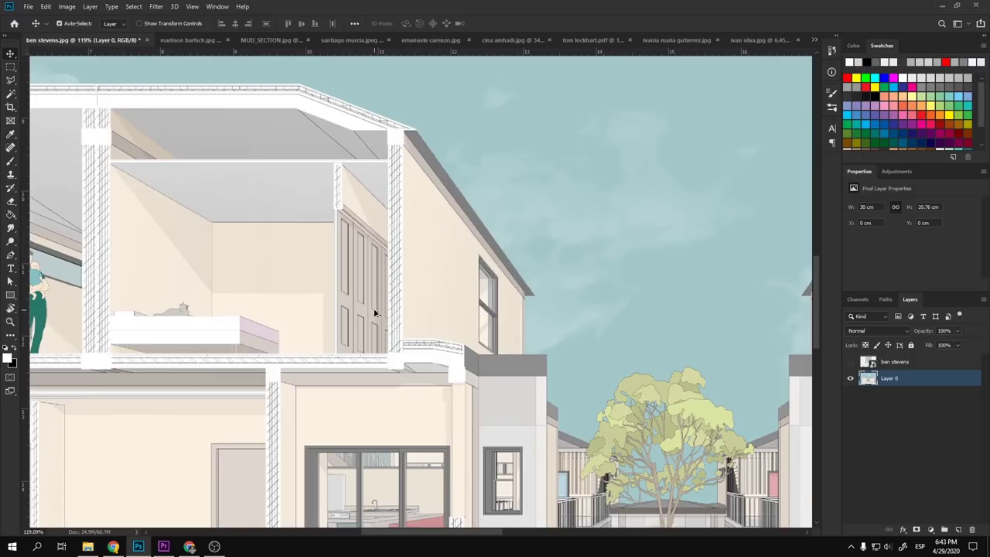
{"action": "scroll", "coordinate": [375, 313], "scroll_direction": "down", "scroll_amount": 5}
{"action": "scroll", "coordinate": [542, 359], "scroll_direction": "up", "scroll_amount": 1}
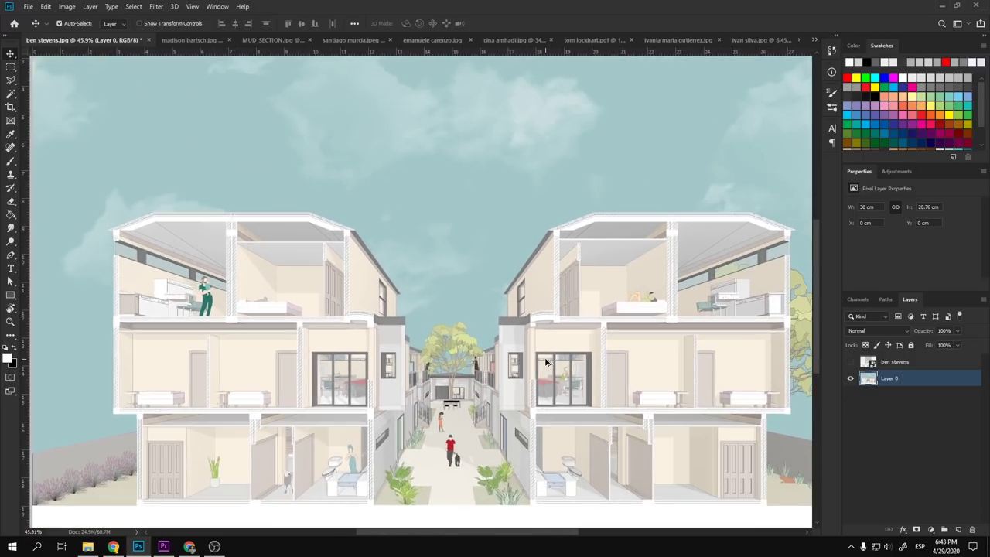
{"action": "left_click_drag", "start_coordinate": [539, 338], "coordinate": [364, 271]}
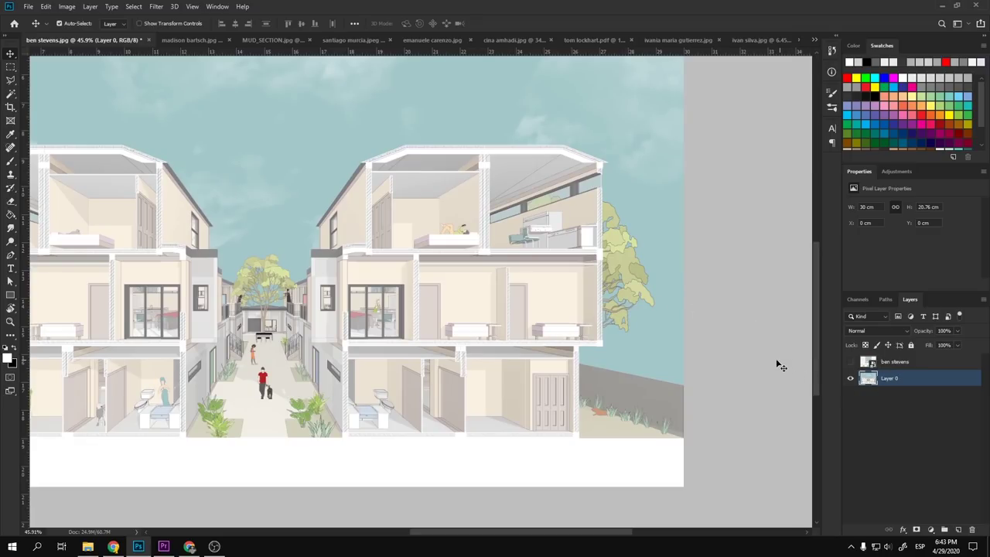
- Set a 26 px white brush and try white strokes near the right tree, undoing them
{"action": "key", "text": "b"}
{"action": "left_click_drag", "start_coordinate": [615, 244], "coordinate": [540, 260]}
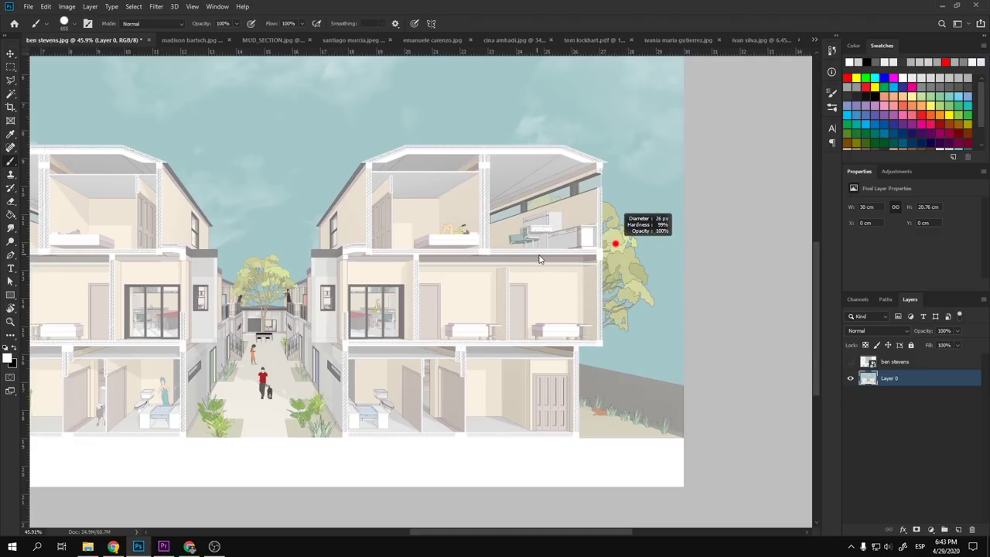
{"action": "left_click_drag", "start_coordinate": [615, 211], "coordinate": [692, 164]}
{"action": "key", "text": "ctrl+z"}
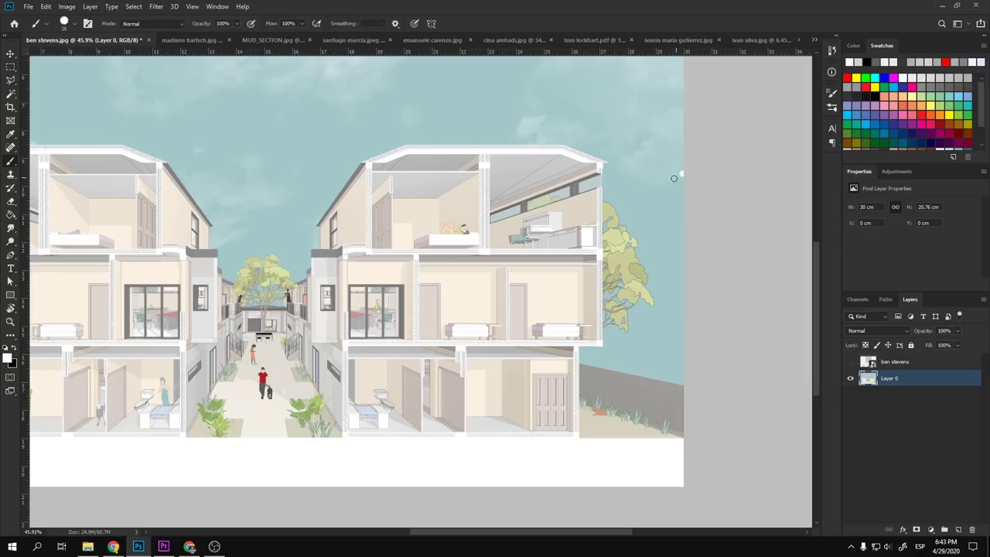
{"action": "left_click", "coordinate": [621, 204], "text": "shift"}
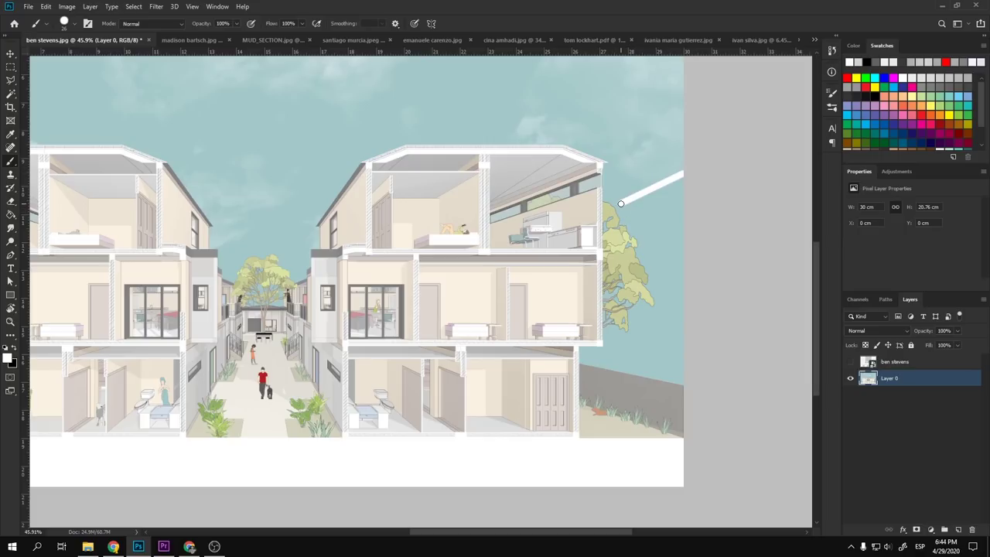
{"action": "left_click", "coordinate": [613, 375], "text": "shift"}
{"action": "scroll", "coordinate": [712, 365], "scroll_direction": "down", "scroll_amount": 2}
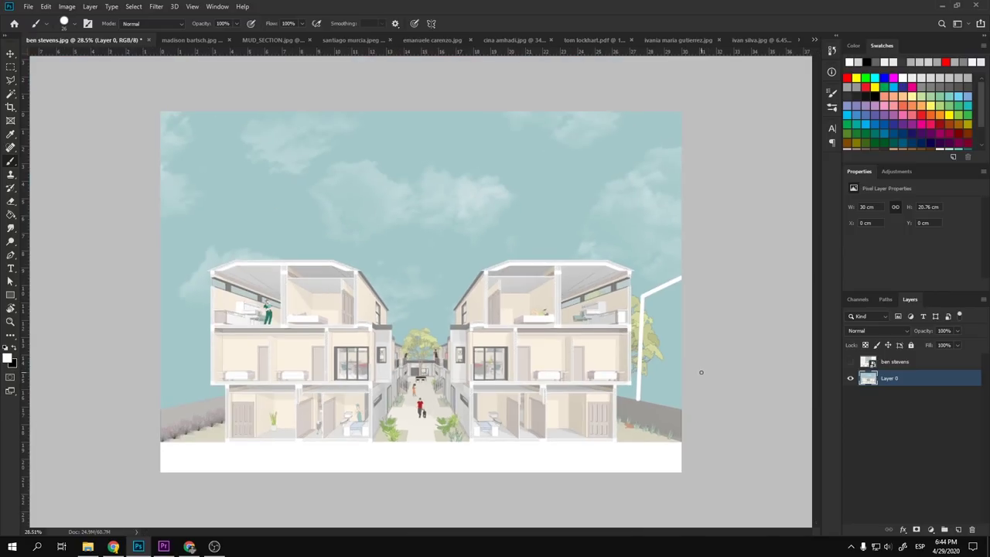
{"action": "key", "text": "ctrl+z"}
{"action": "key", "text": "ctrl+z"}
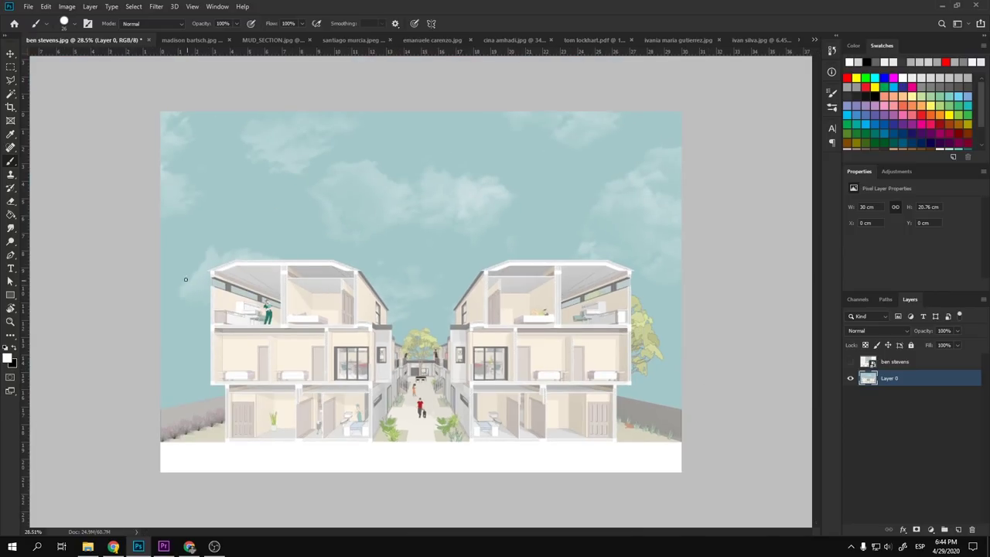
- Paint horizontal white lines out to the left and right canvas edges
{"action": "left_click", "coordinate": [201, 290], "text": "shift"}
{"action": "left_click_drag", "start_coordinate": [201, 290], "coordinate": [204, 391]}
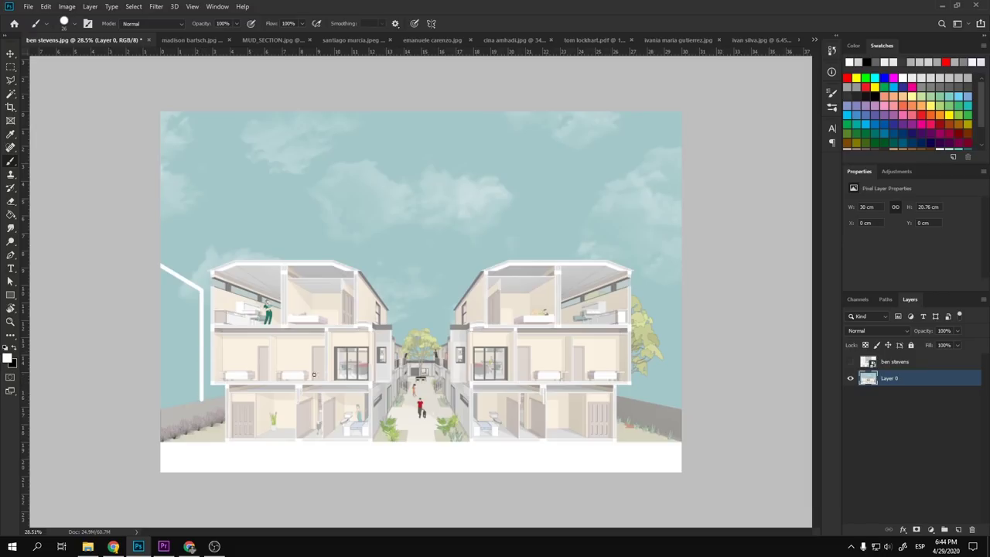
{"action": "key", "text": "ctrl+z"}
{"action": "key", "text": "ctrl+z"}
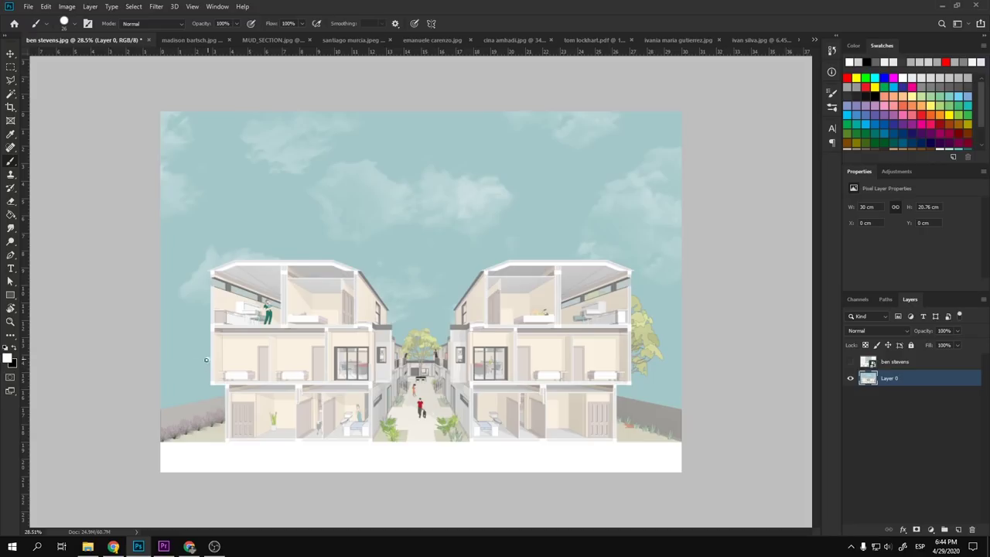
{"action": "left_click_drag", "start_coordinate": [206, 360], "coordinate": [113, 369]}
{"action": "left_click_drag", "start_coordinate": [641, 367], "coordinate": [704, 363]}
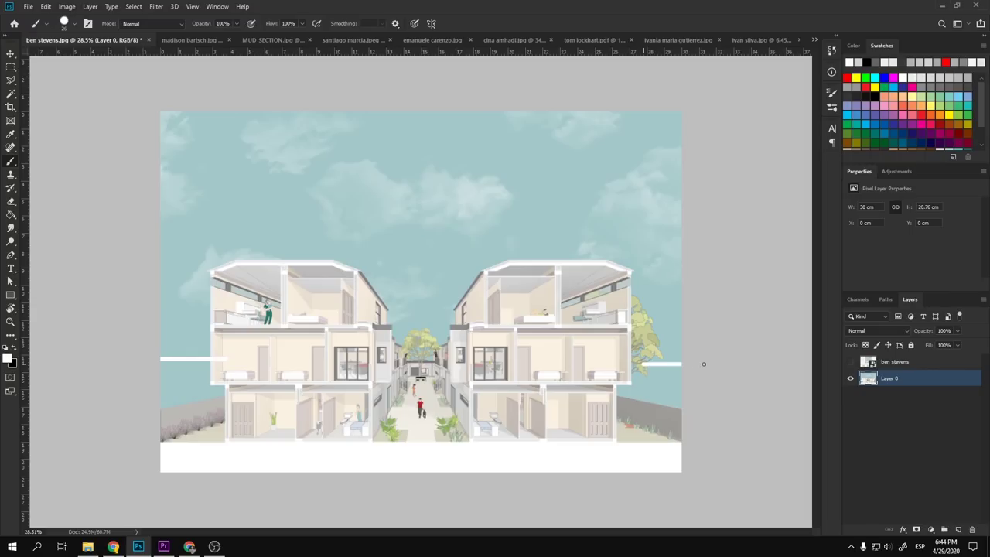
{"action": "key", "text": "ctrl+minus"}
{"action": "key", "text": "ctrl+minus"}
{"action": "key", "text": "ctrl+equal"}
{"action": "key", "text": "ctrl+equal"}
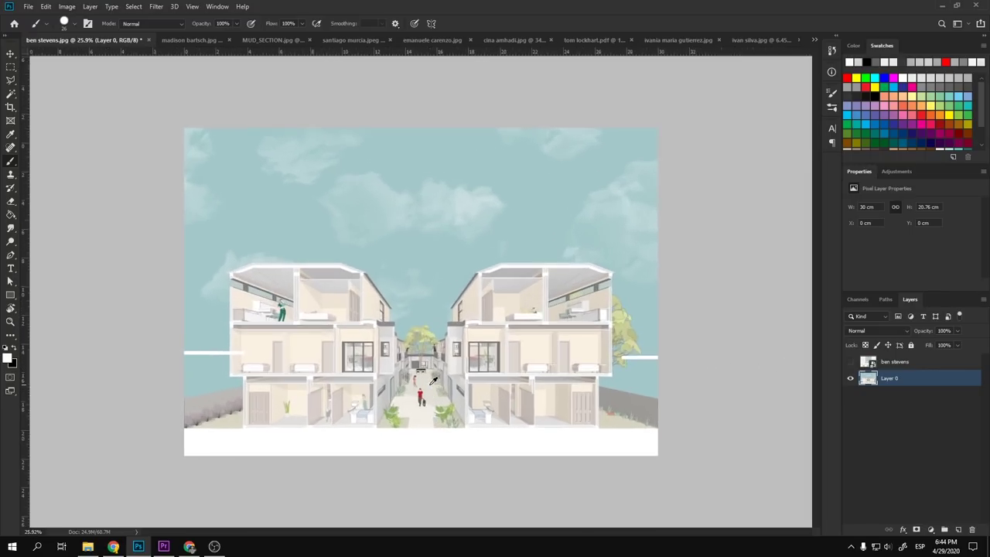
{"action": "key", "text": "ctrl+0"}
{"action": "mouse_move", "coordinate": [184, 373]}
{"action": "left_mouse_down"}
{"action": "mouse_move", "coordinate": [194, 380]}
{"action": "mouse_move", "coordinate": [163, 389]}
{"action": "mouse_move", "coordinate": [178, 388]}
{"action": "left_mouse_up"}
{"action": "key", "text": "ctrl+z"}
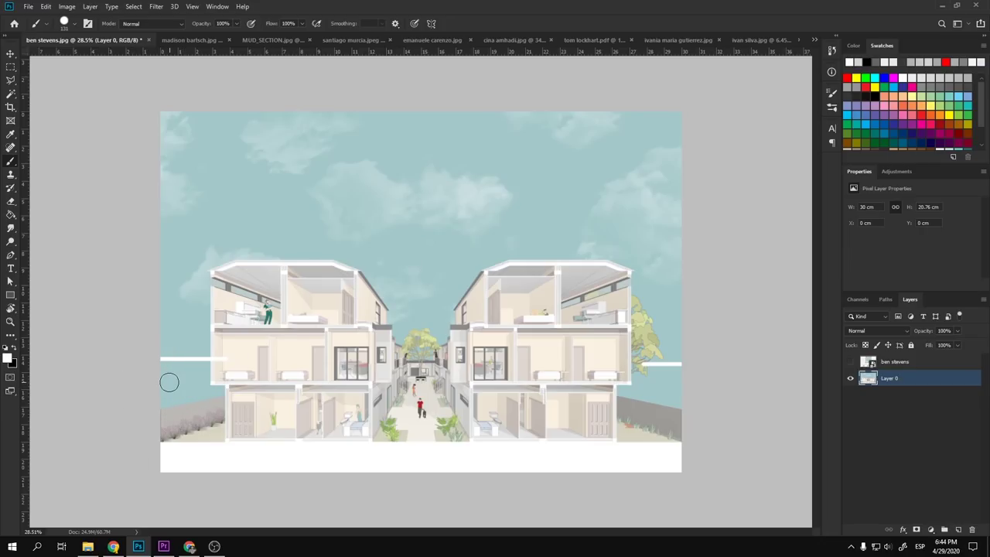
- Outline the patch left of the building with the Polygonal Lasso and paint it white
{"action": "key", "text": "l"}
{"action": "left_click", "coordinate": [161, 360]}
{"action": "left_click", "coordinate": [207, 359]}
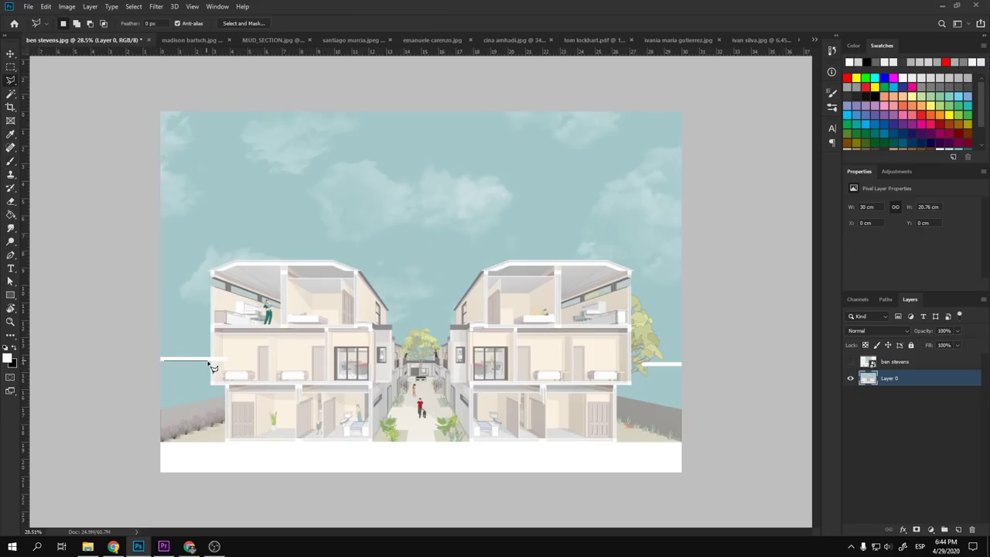
{"action": "left_click", "coordinate": [207, 384]}
{"action": "left_click", "coordinate": [225, 385]}
{"action": "left_click", "coordinate": [225, 393]}
{"action": "left_click", "coordinate": [149, 411]}
{"action": "left_click", "coordinate": [109, 363]}
{"action": "left_click", "coordinate": [161, 360]}
{"action": "key", "text": "b"}
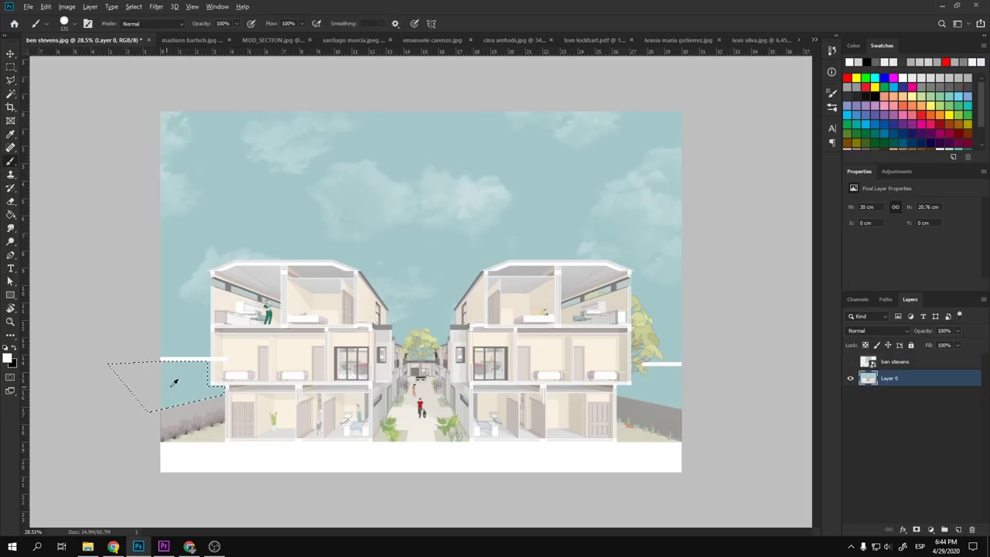
{"action": "key", "text": "ctrl+d"}
{"action": "scroll", "coordinate": [631, 400], "scroll_direction": "down", "scroll_amount": 1}
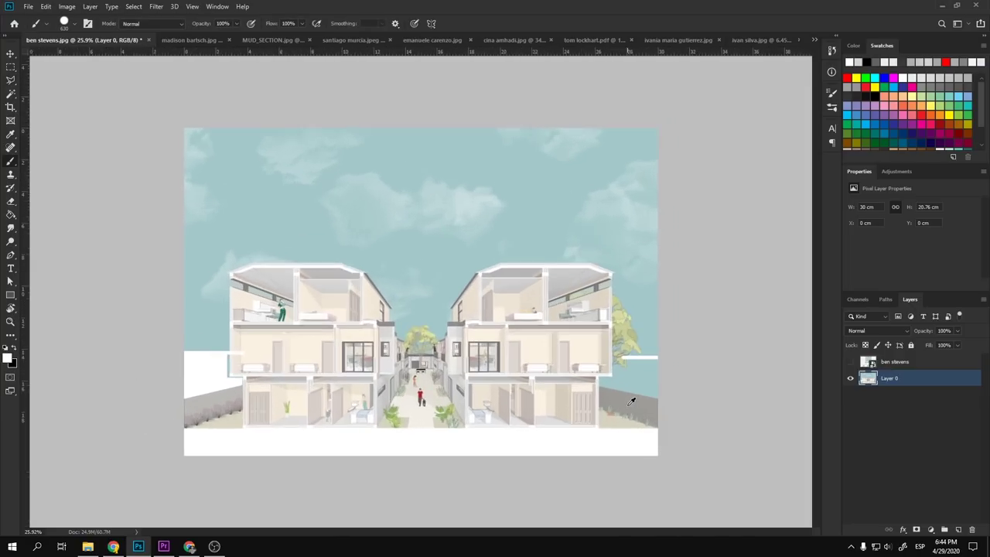
{"action": "scroll", "coordinate": [631, 400], "scroll_direction": "up", "scroll_amount": 1}
- Select the patch right of the building with the Polygonal Lasso, paint it white, and deselect
{"action": "key", "text": "l"}
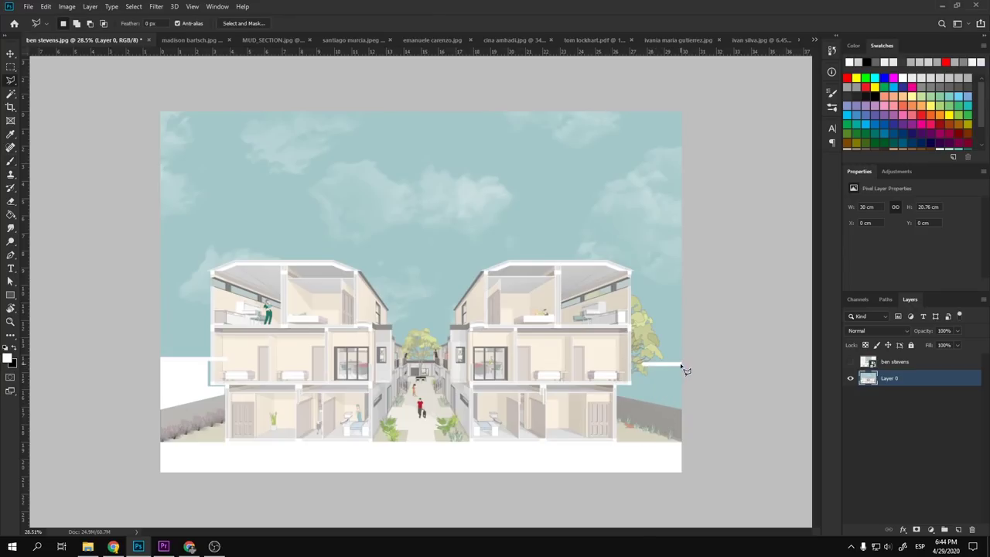
{"action": "left_click", "coordinate": [638, 363]}
{"action": "left_click", "coordinate": [617, 390]}
{"action": "left_click", "coordinate": [702, 414]}
{"action": "double_click", "coordinate": [702, 370]}
{"action": "key", "text": "b"}
{"action": "left_click_drag", "start_coordinate": [674, 409], "coordinate": [654, 408]}
{"action": "key", "text": "ctrl+d"}
- Zoom out to review the whitened edges across the full render
{"action": "key", "text": "ctrl+minus"}
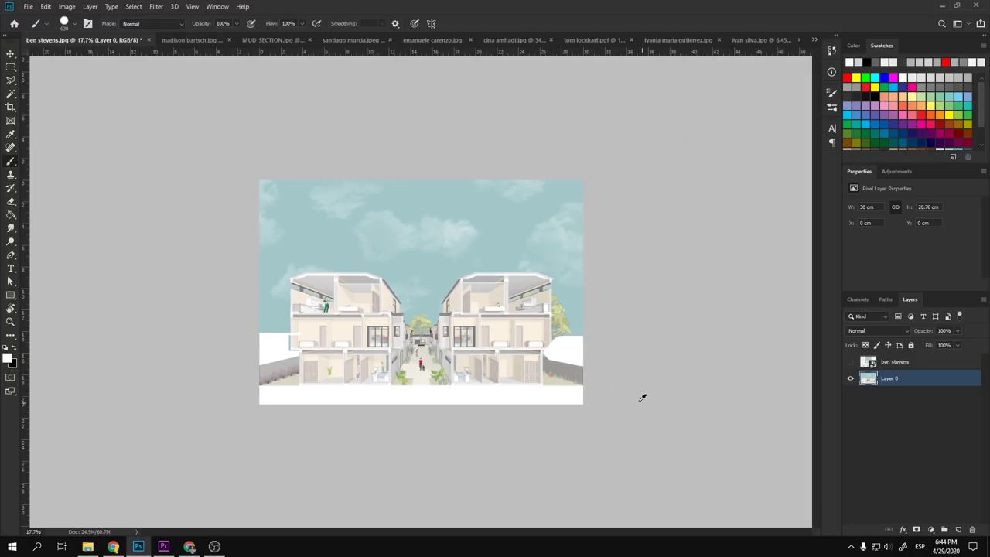
{"action": "key", "text": "ctrl+plus"}
{"action": "key", "text": "alt+v"}
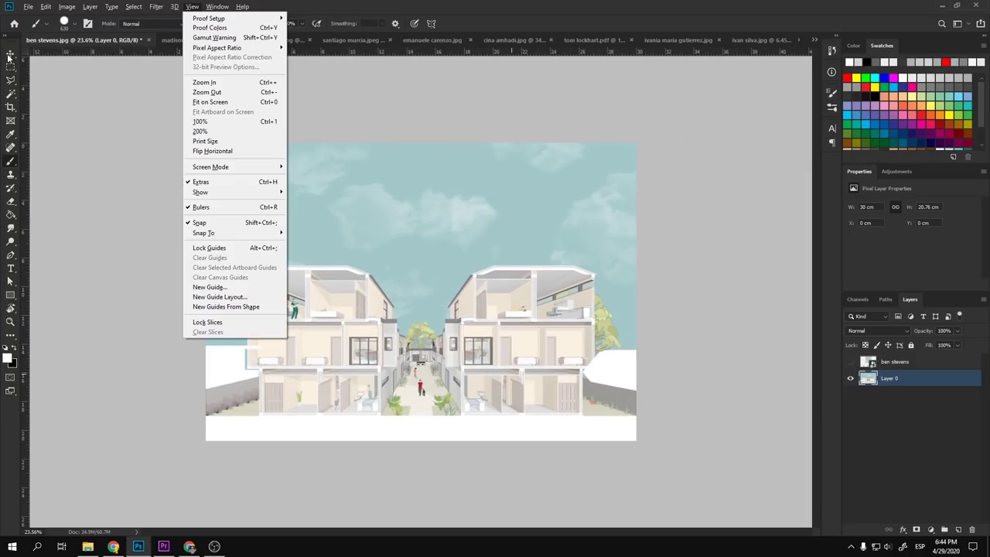
{"action": "left_click", "coordinate": [10, 54]}
{"action": "key", "text": "ctrl+plus"}
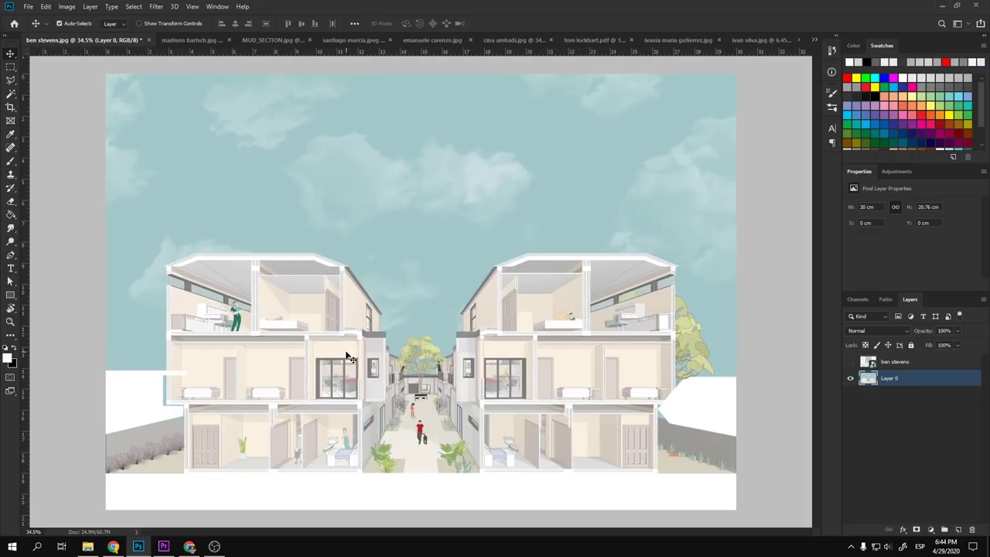
{"action": "key", "text": "ctrl+minus"}
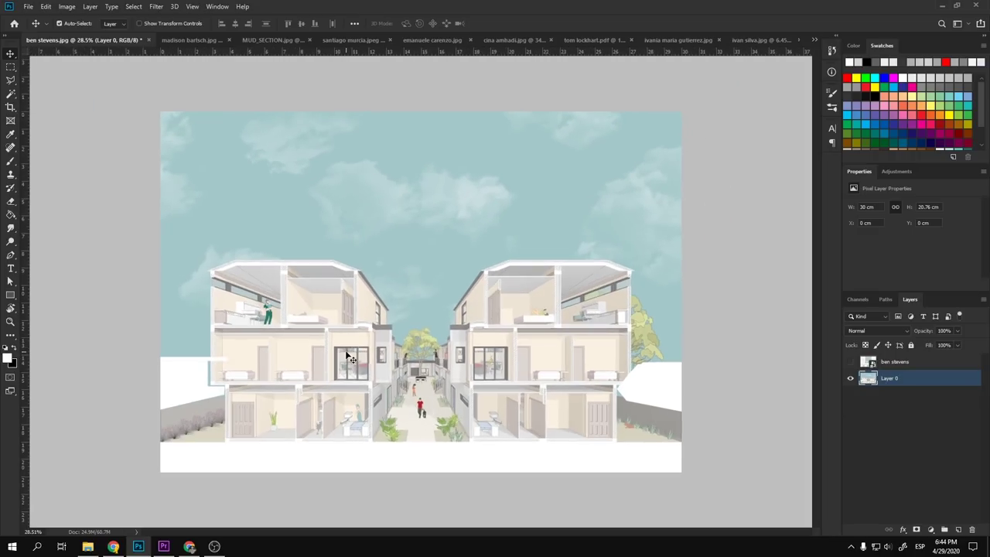
- Show the poster layer over the render and bring its upper modules into view
{"action": "left_click", "coordinate": [850, 362]}
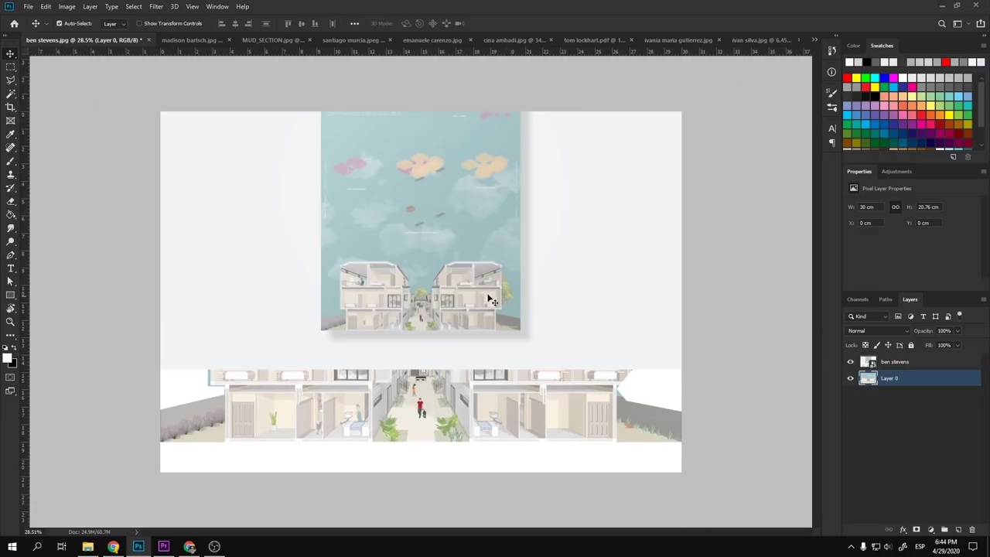
{"action": "scroll", "coordinate": [491, 300], "scroll_direction": "up", "scroll_amount": 5}
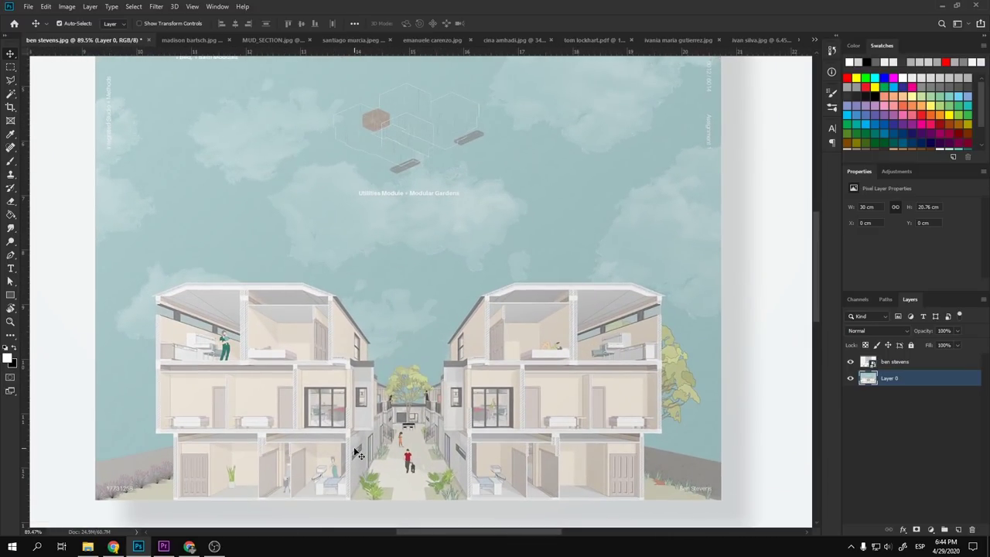
{"action": "left_click_drag", "start_coordinate": [416, 331], "coordinate": [415, 482]}
{"action": "left_click_drag", "start_coordinate": [372, 270], "coordinate": [386, 478]}
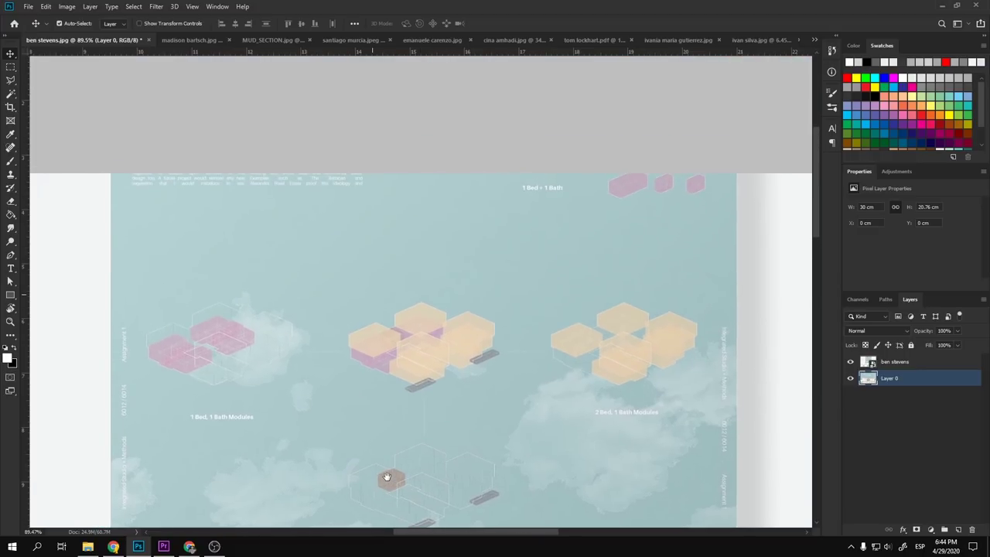
{"action": "scroll", "coordinate": [376, 354], "scroll_direction": "down", "scroll_amount": 4}
- Move the poster layer lower on the canvas, check its lower half, then hide it again
{"action": "left_click_drag", "start_coordinate": [426, 224], "coordinate": [427, 326]}
{"action": "scroll", "coordinate": [400, 212], "scroll_direction": "up", "scroll_amount": 4}
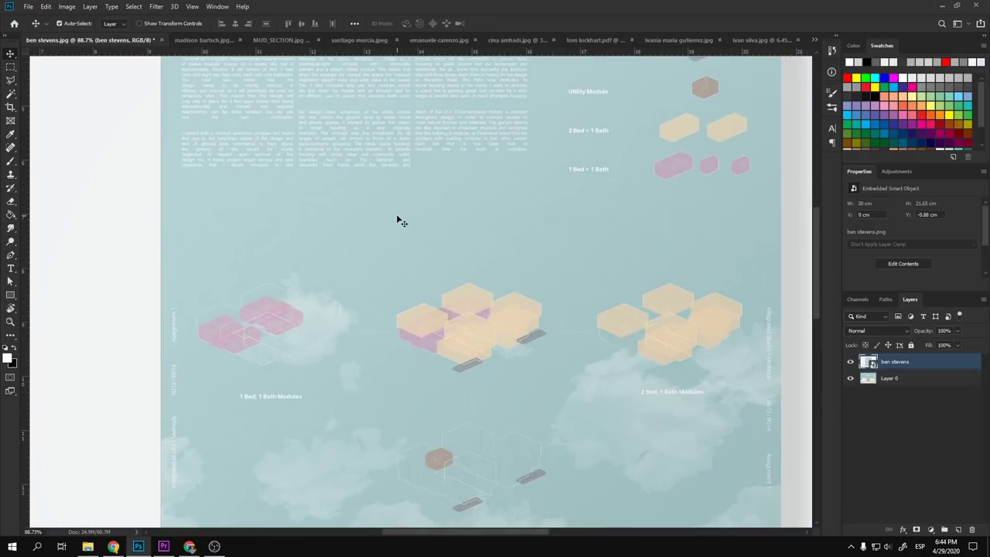
{"action": "scroll", "coordinate": [397, 221], "scroll_direction": "down", "scroll_amount": 2}
{"action": "scroll", "coordinate": [167, 100], "scroll_direction": "up", "scroll_amount": 4}
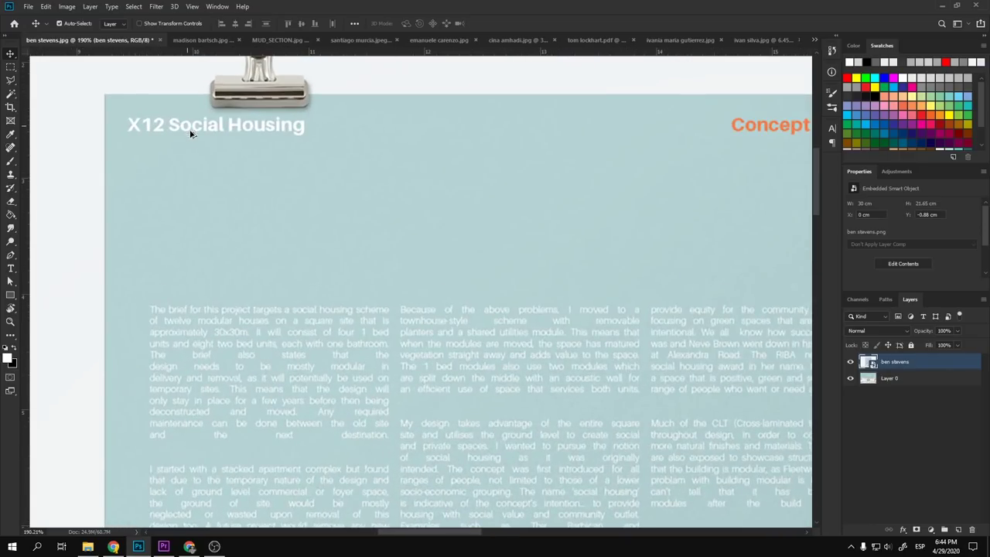
{"action": "scroll", "coordinate": [249, 195], "scroll_direction": "down", "scroll_amount": 4}
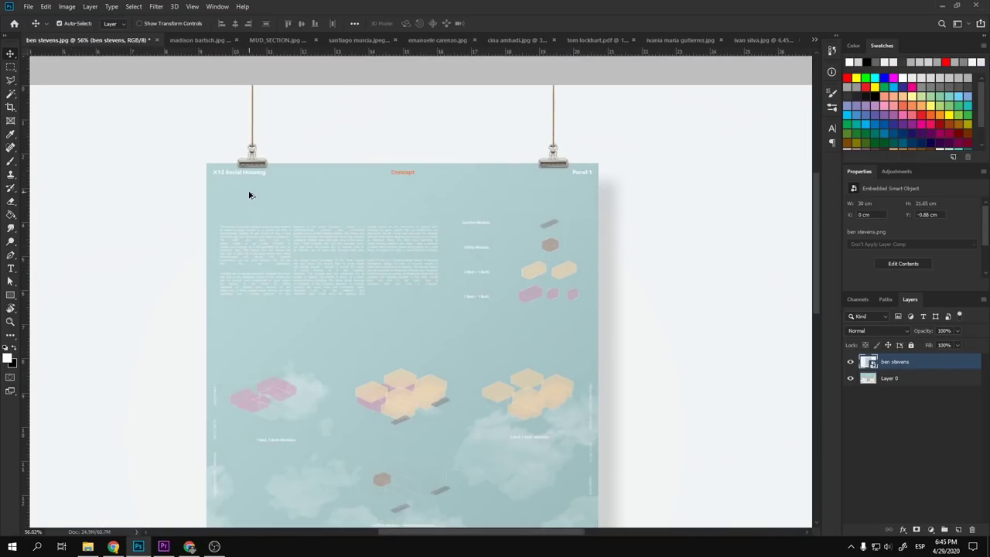
{"action": "scroll", "coordinate": [249, 195], "scroll_direction": "down", "scroll_amount": 2}
{"action": "scroll", "coordinate": [382, 349], "scroll_direction": "up", "scroll_amount": 2}
{"action": "left_click_drag", "start_coordinate": [435, 358], "coordinate": [445, 247]}
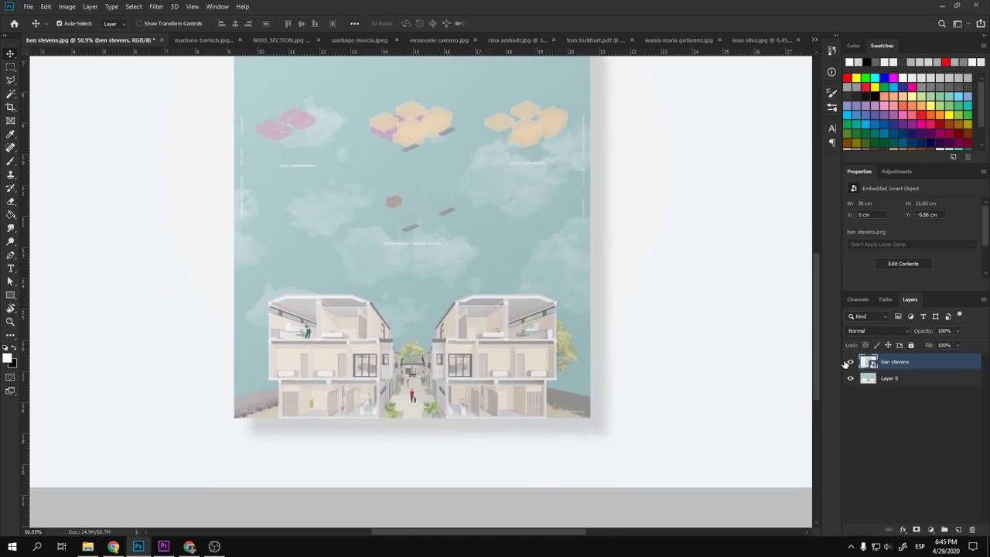
{"action": "left_click", "coordinate": [850, 362]}
{"action": "scroll", "coordinate": [455, 310], "scroll_direction": "down", "scroll_amount": 2}
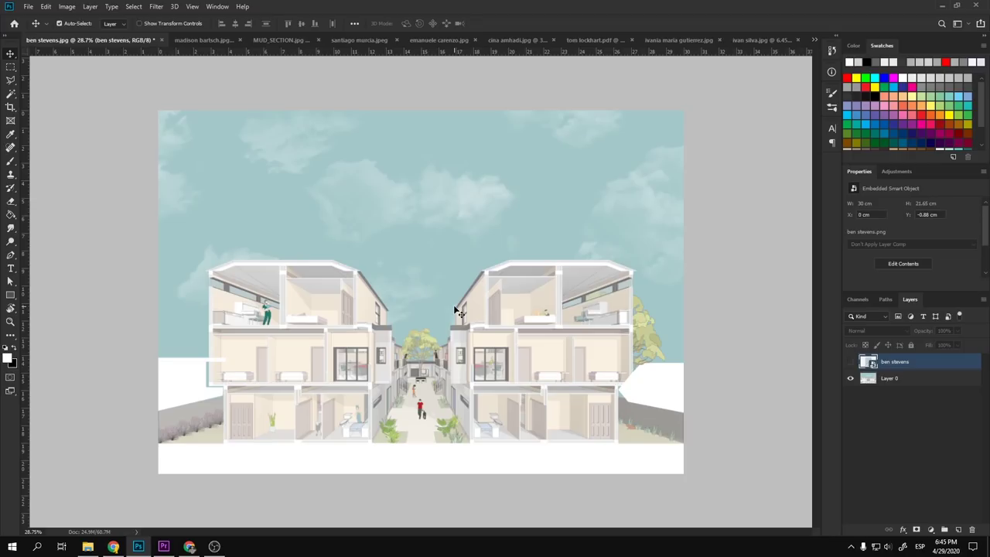
{"action": "scroll", "coordinate": [364, 343], "scroll_direction": "up", "scroll_amount": 3}
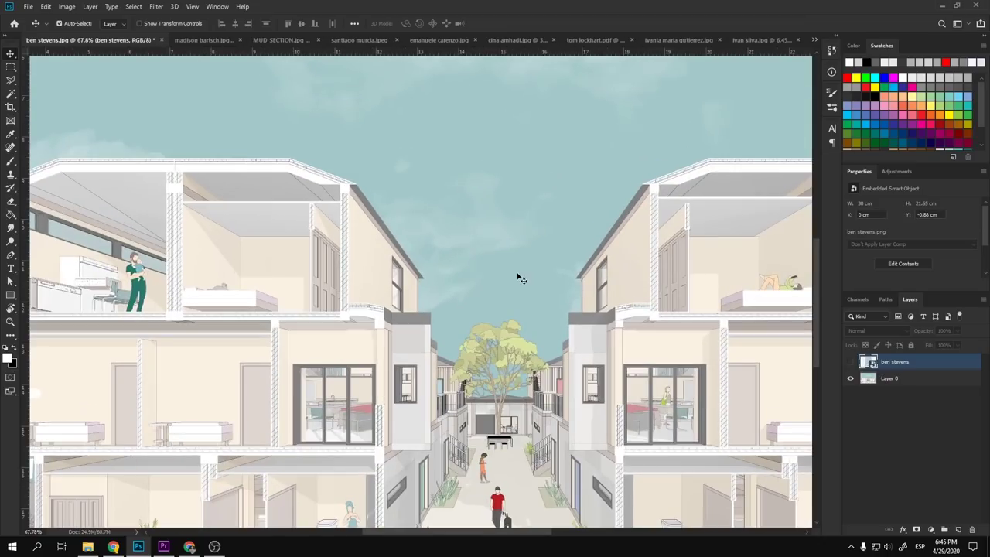
{"action": "scroll", "coordinate": [410, 307], "scroll_direction": "down", "scroll_amount": 2}
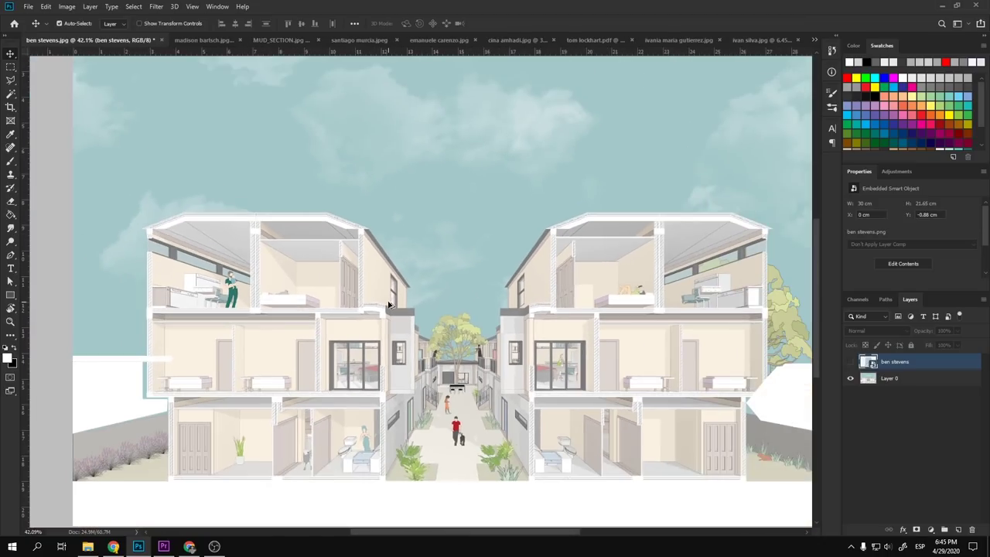
{"action": "scroll", "coordinate": [389, 304], "scroll_direction": "down", "scroll_amount": 1}
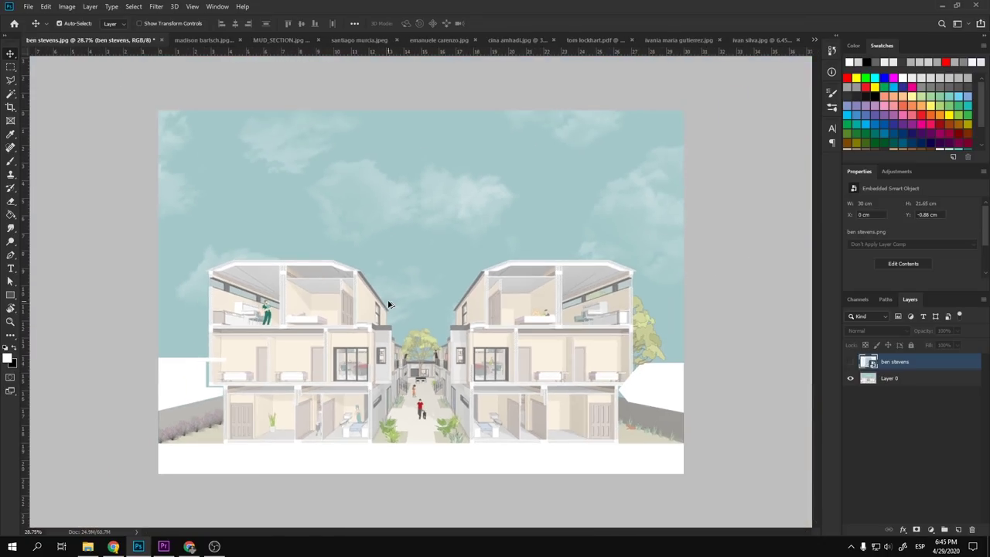
{"action": "scroll", "coordinate": [503, 361], "scroll_direction": "up", "scroll_amount": 3}
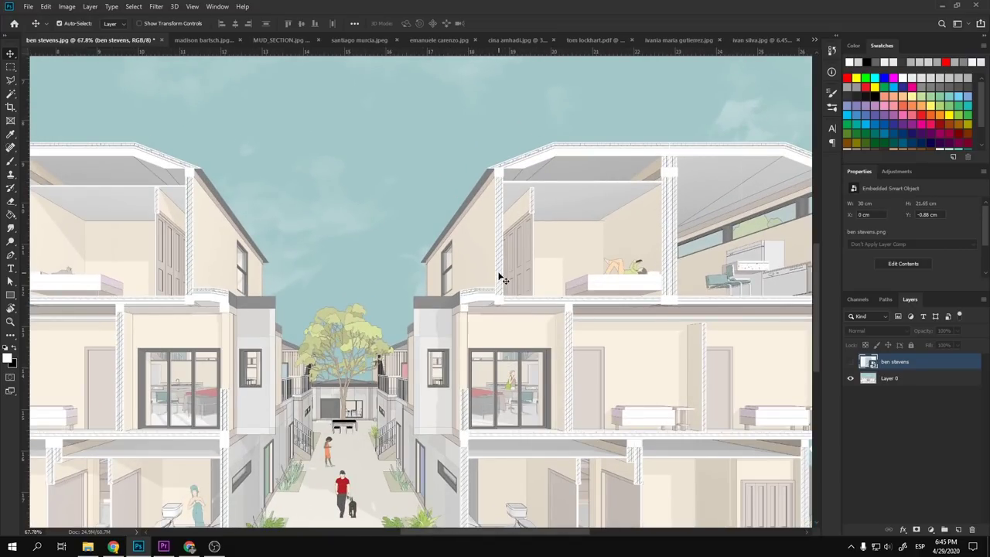
{"action": "scroll", "coordinate": [505, 281], "scroll_direction": "up", "scroll_amount": 3}
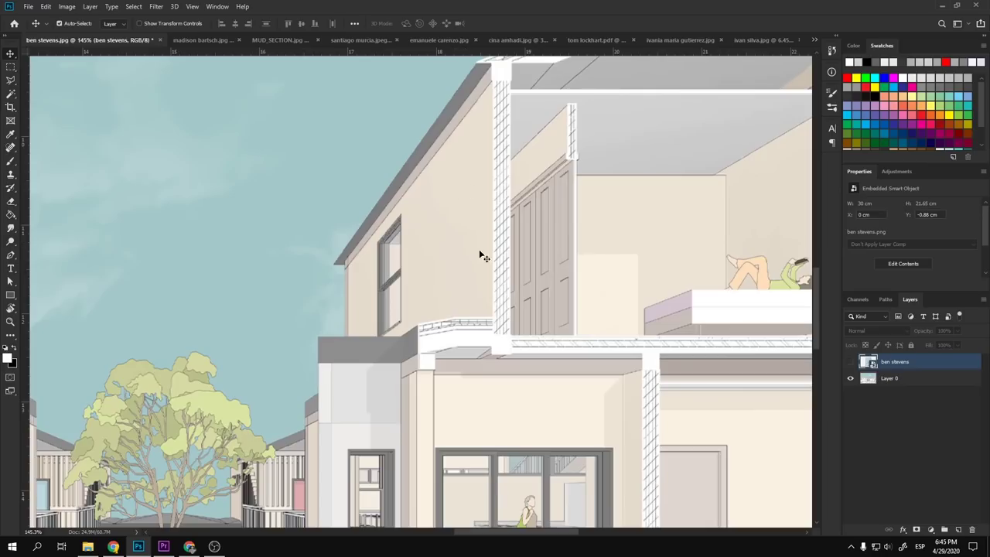
{"action": "scroll", "coordinate": [490, 265], "scroll_direction": "down", "scroll_amount": 3}
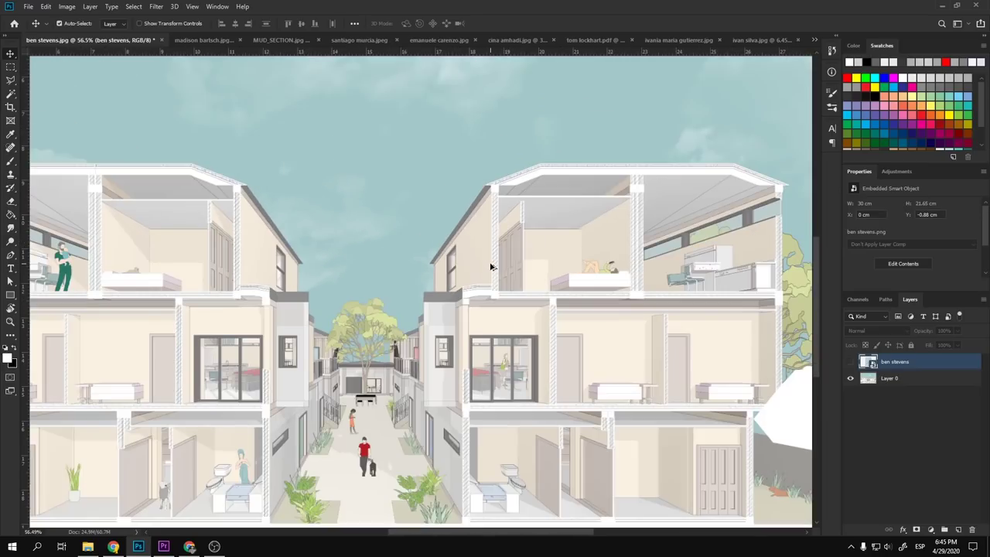
{"action": "scroll", "coordinate": [208, 305], "scroll_direction": "up", "scroll_amount": 3}
{"action": "left_click_drag", "start_coordinate": [253, 215], "coordinate": [317, 197]}
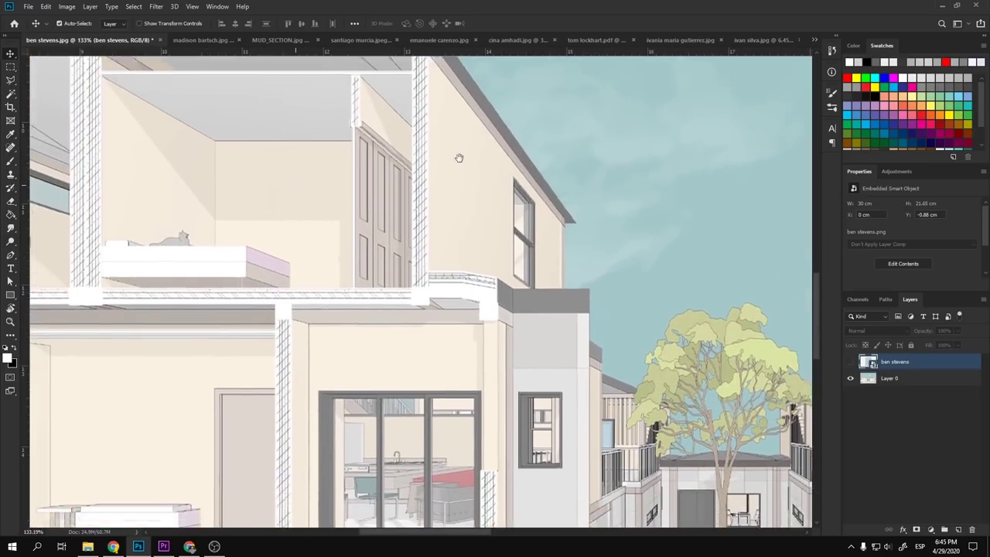
{"action": "scroll", "coordinate": [270, 332], "scroll_direction": "down", "scroll_amount": 5}
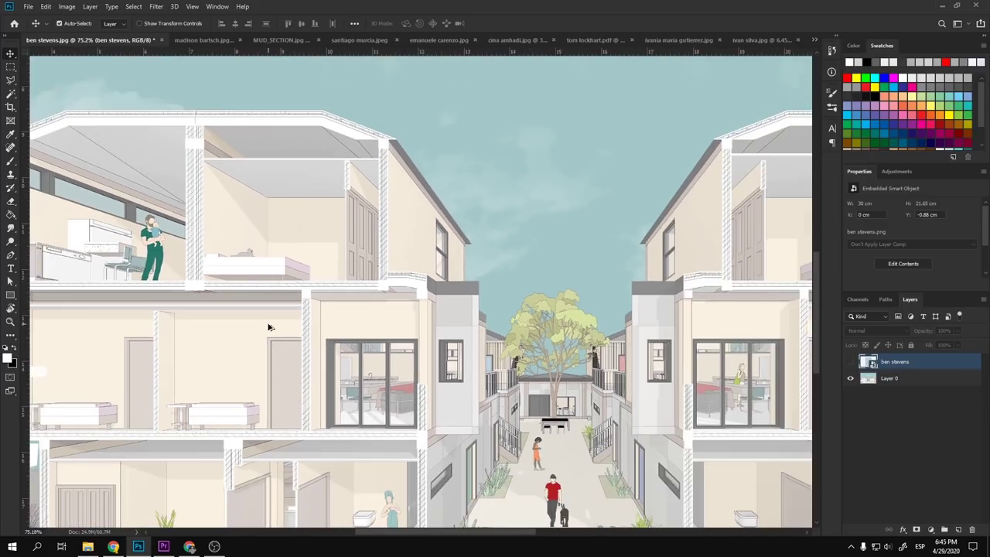
{"action": "scroll", "coordinate": [372, 363], "scroll_direction": "up", "scroll_amount": 5}
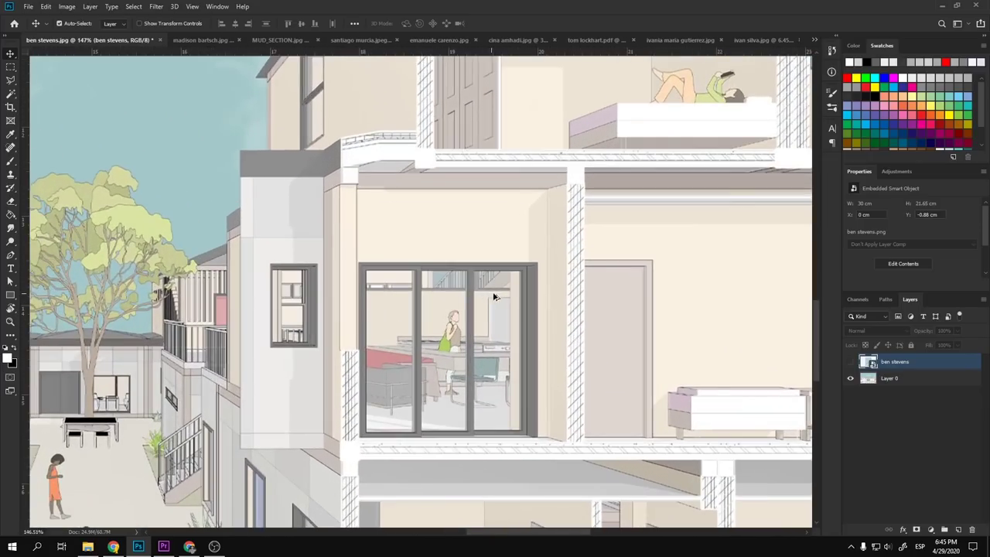
{"action": "scroll", "coordinate": [512, 359], "scroll_direction": "up", "scroll_amount": 5}
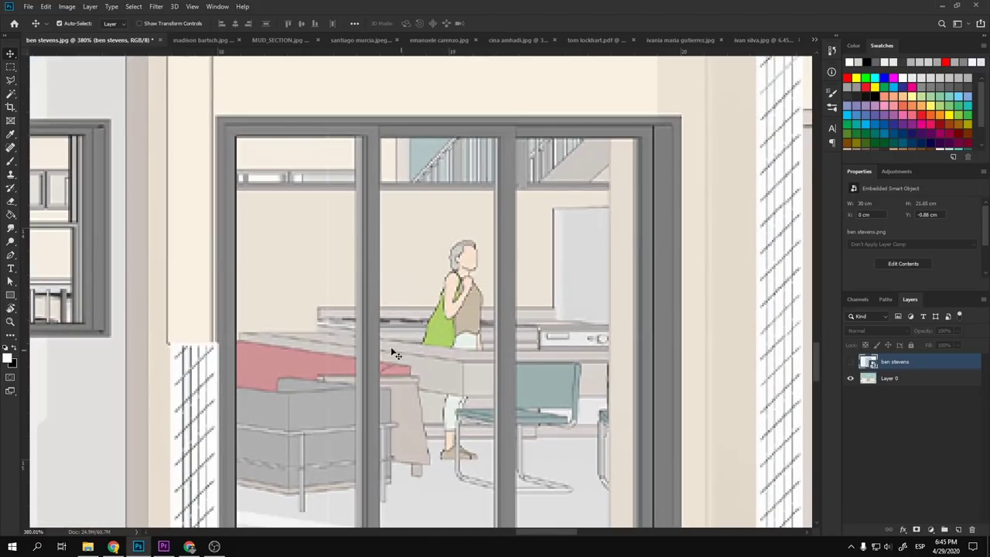
{"action": "left_click_drag", "start_coordinate": [393, 354], "coordinate": [422, 446]}
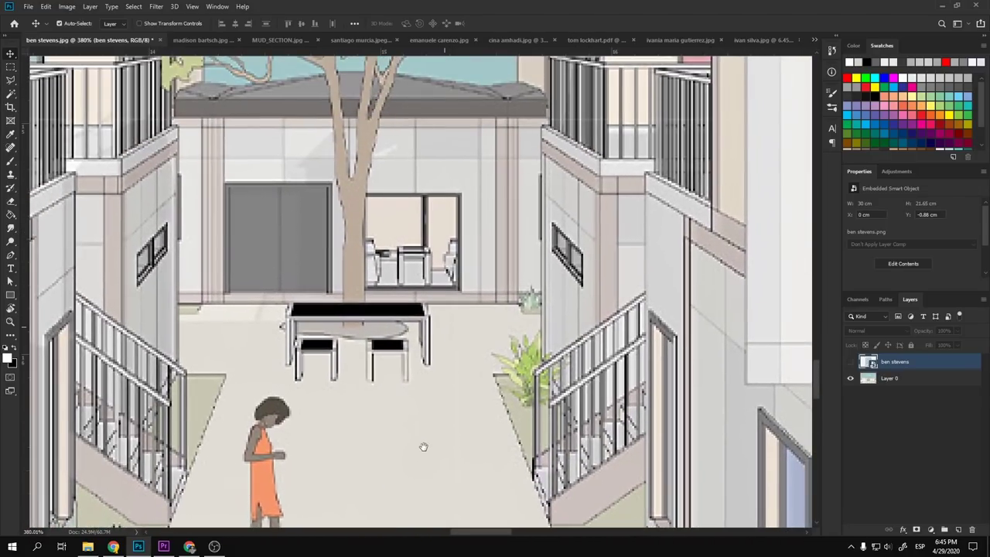
{"action": "scroll", "coordinate": [425, 449], "scroll_direction": "down", "scroll_amount": 10}
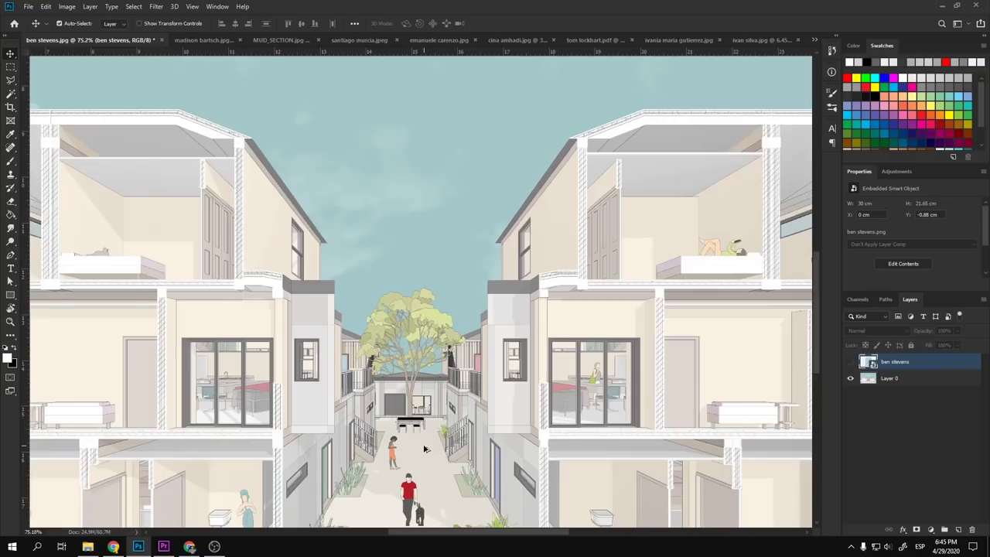
{"action": "scroll", "coordinate": [425, 449], "scroll_direction": "down", "scroll_amount": 2}
{"action": "scroll", "coordinate": [445, 476], "scroll_direction": "down", "scroll_amount": 1}
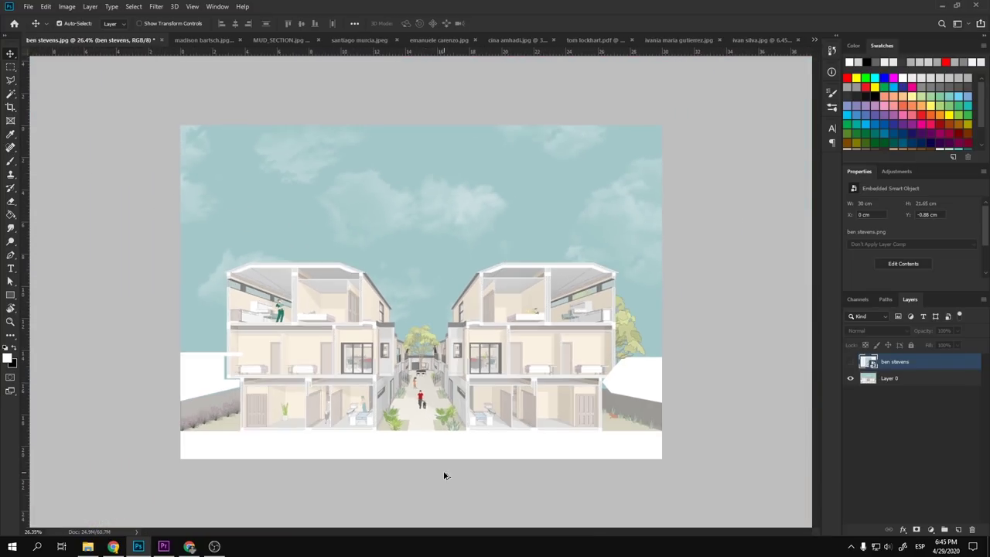
{"action": "scroll", "coordinate": [445, 476], "scroll_direction": "up", "scroll_amount": 2}
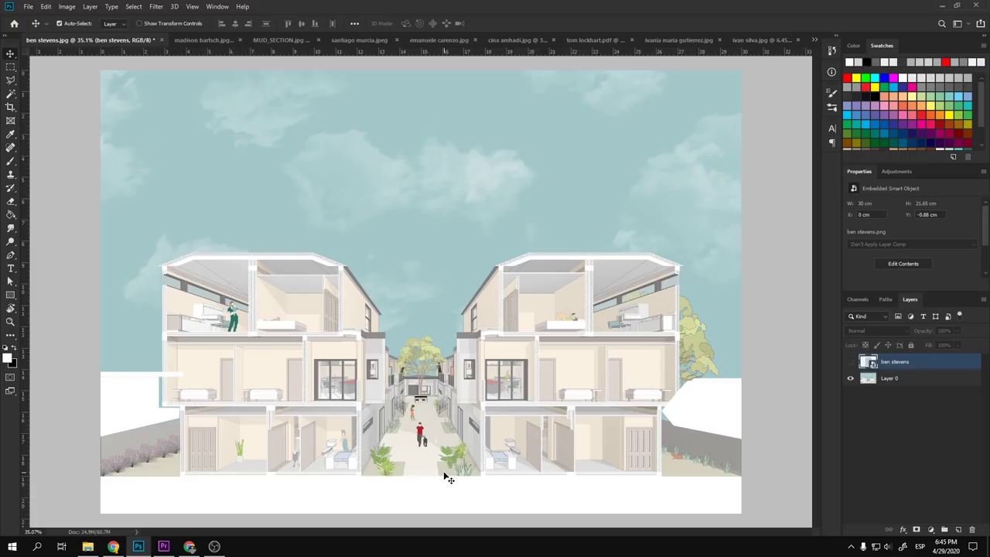
- Switch to the rainy night facade render and add guides at its ground line and vertical centre
{"action": "key", "text": "ctrl+Tab"}
{"action": "key", "text": "ctrl+Tab"}
{"action": "key", "text": "ctrl+Tab"}
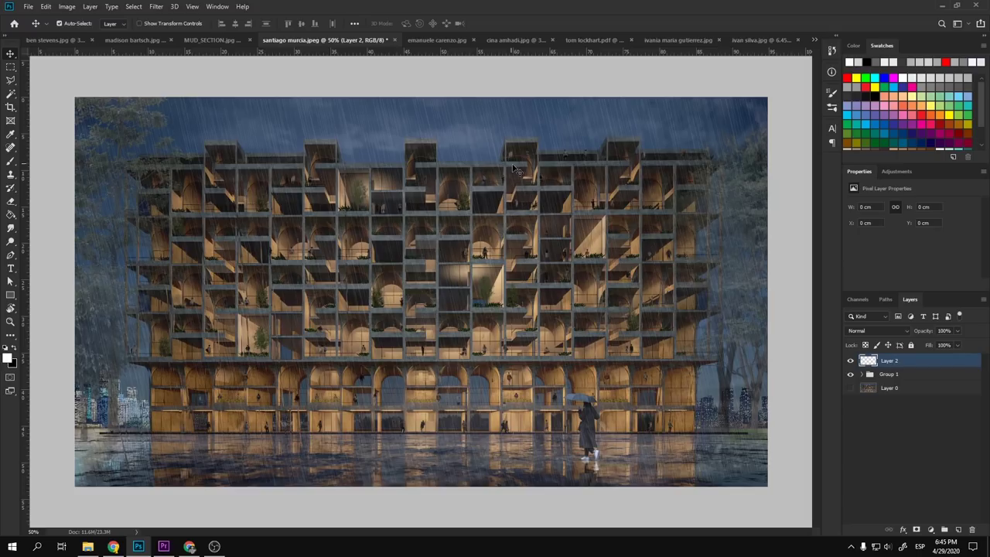
{"action": "left_click_drag", "start_coordinate": [483, 53], "coordinate": [446, 434]}
{"action": "left_click_drag", "start_coordinate": [28, 192], "coordinate": [422, 273]}
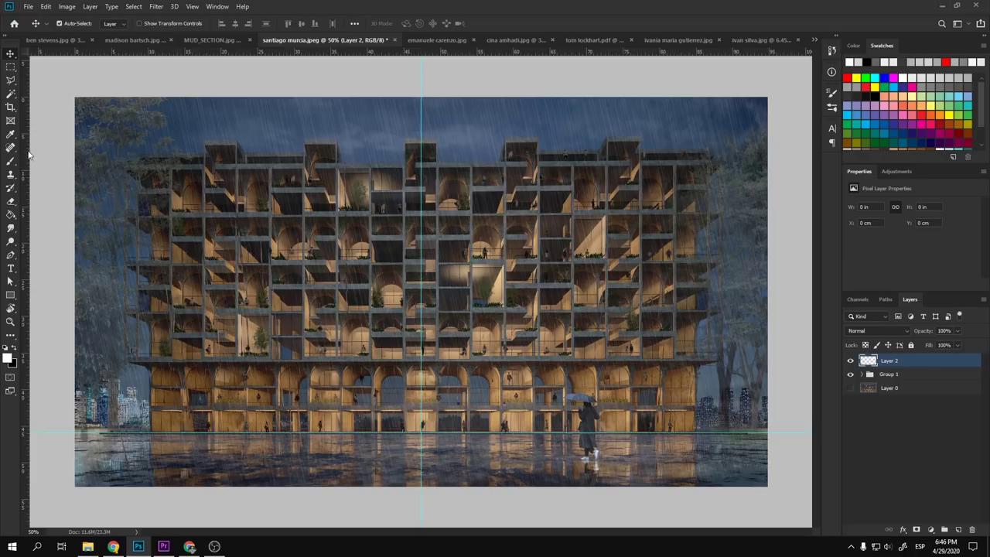
- Discard a stray left vertical guide and add a guide along the facade's roof top
{"action": "left_click_drag", "start_coordinate": [40, 152], "coordinate": [150, 188]}
{"action": "key", "text": "ctrl+z"}
{"action": "left_click_drag", "start_coordinate": [480, 56], "coordinate": [457, 158]}
{"action": "scroll", "coordinate": [541, 165], "scroll_direction": "up", "scroll_amount": 1}
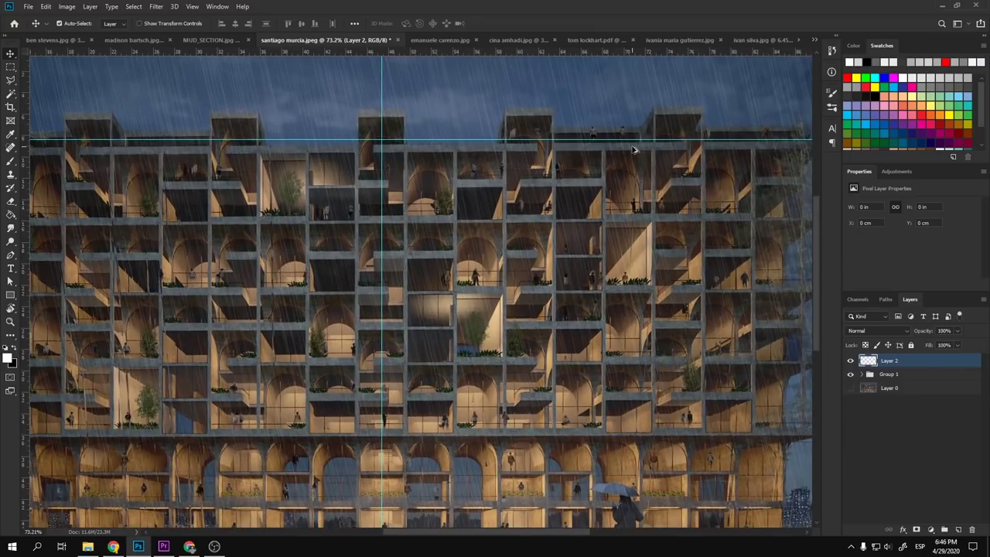
{"action": "scroll", "coordinate": [633, 149], "scroll_direction": "down", "scroll_amount": 1}
{"action": "scroll", "coordinate": [232, 171], "scroll_direction": "up", "scroll_amount": 2}
{"action": "scroll", "coordinate": [214, 159], "scroll_direction": "down", "scroll_amount": 2}
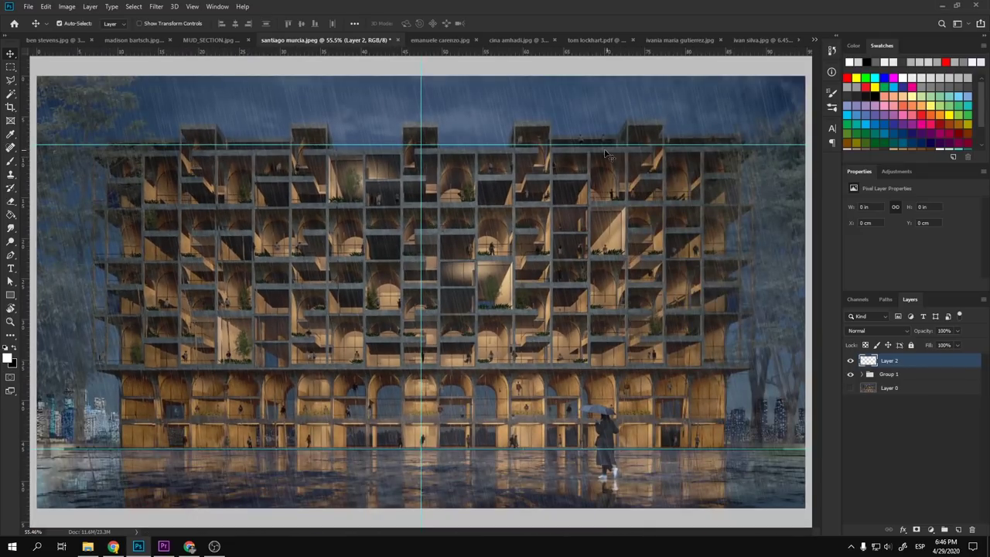
{"action": "scroll", "coordinate": [221, 161], "scroll_direction": "down", "scroll_amount": 2}
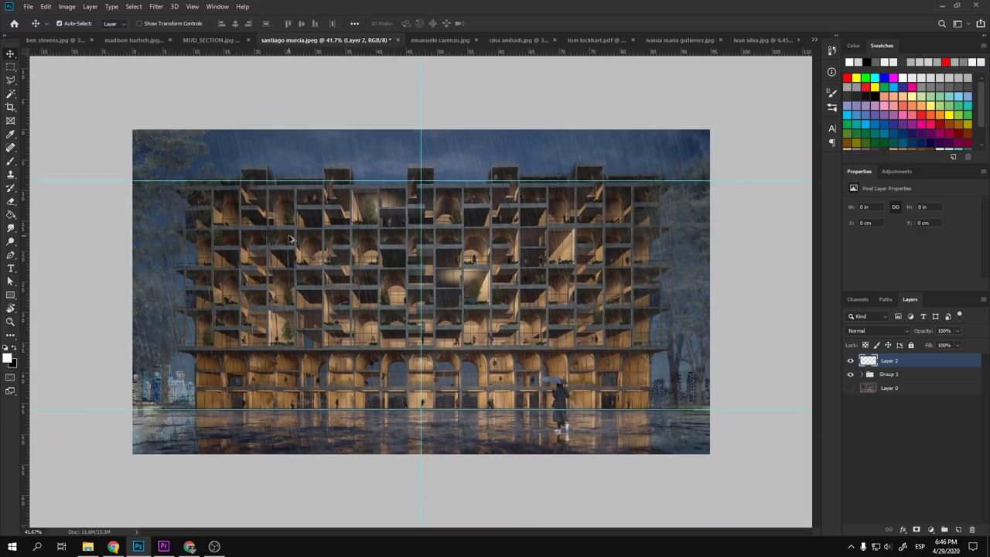
- Free-transform Layer 1 in Group 1, stretching its top-left corner slightly upward
{"action": "left_click", "coordinate": [896, 375]}
{"action": "left_click", "coordinate": [862, 374]}
{"action": "left_click", "coordinate": [901, 389]}
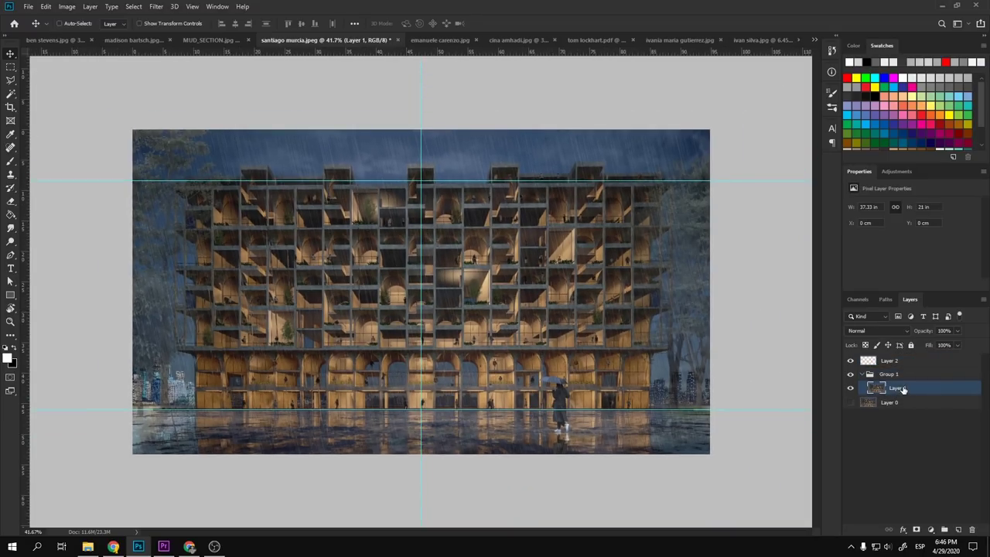
{"action": "key", "text": "ctrl+t"}
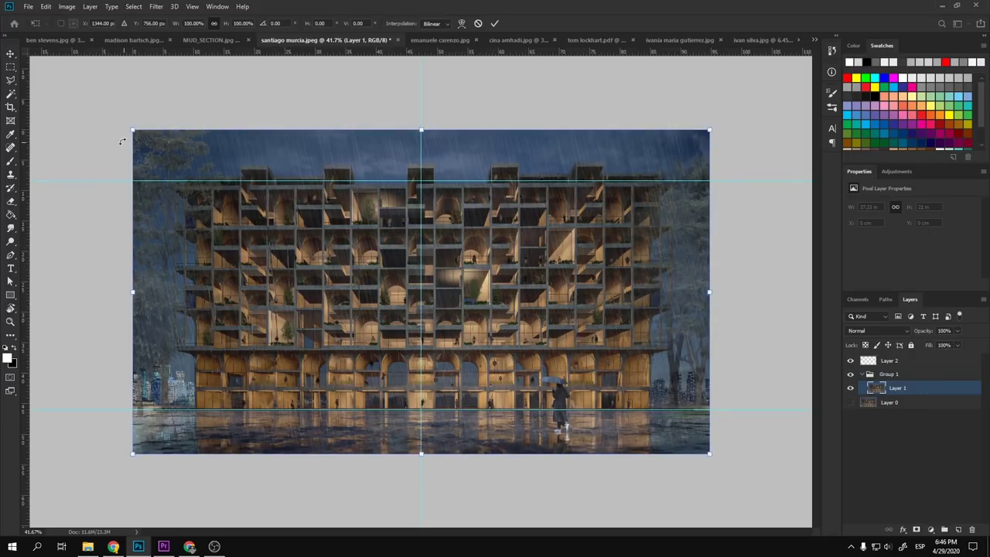
{"action": "left_click_drag", "start_coordinate": [131, 131], "coordinate": [129, 126]}
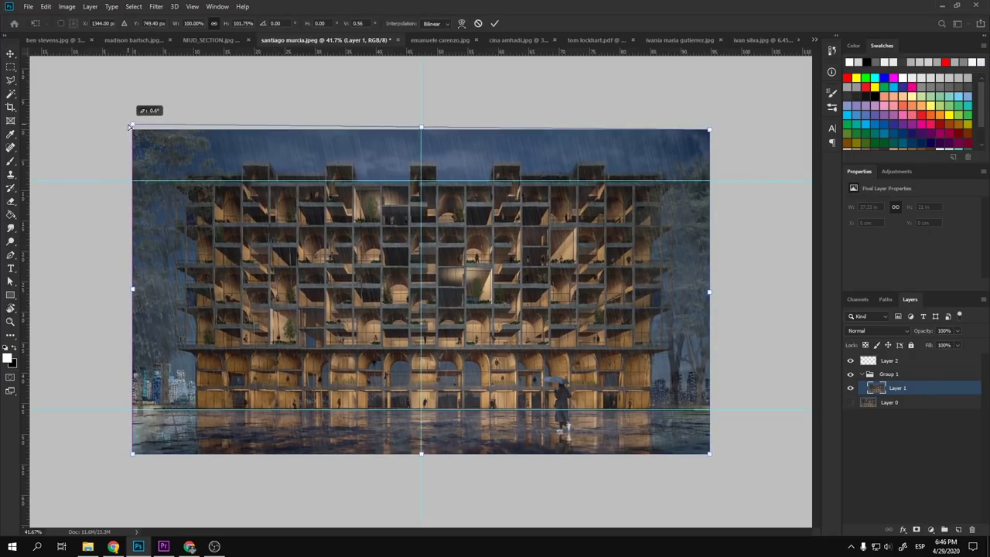
{"action": "key", "text": "Return"}
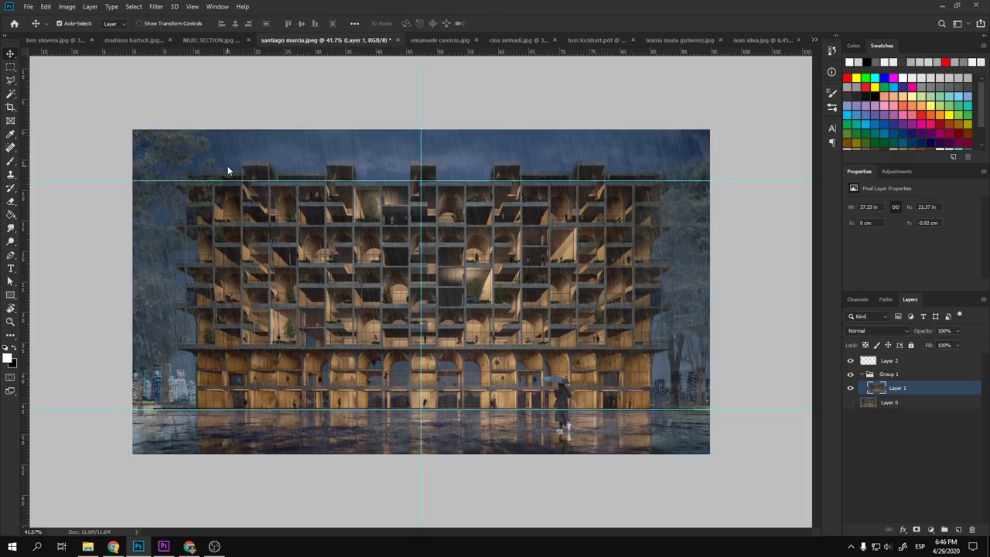
- Move the upper, vertical and lower guides off the image, then bring up the Chrome reference images
{"action": "key", "text": "ctrl+0"}
{"action": "key", "text": "ctrl+minus"}
{"action": "left_click_drag", "start_coordinate": [310, 182], "coordinate": [302, 102]}
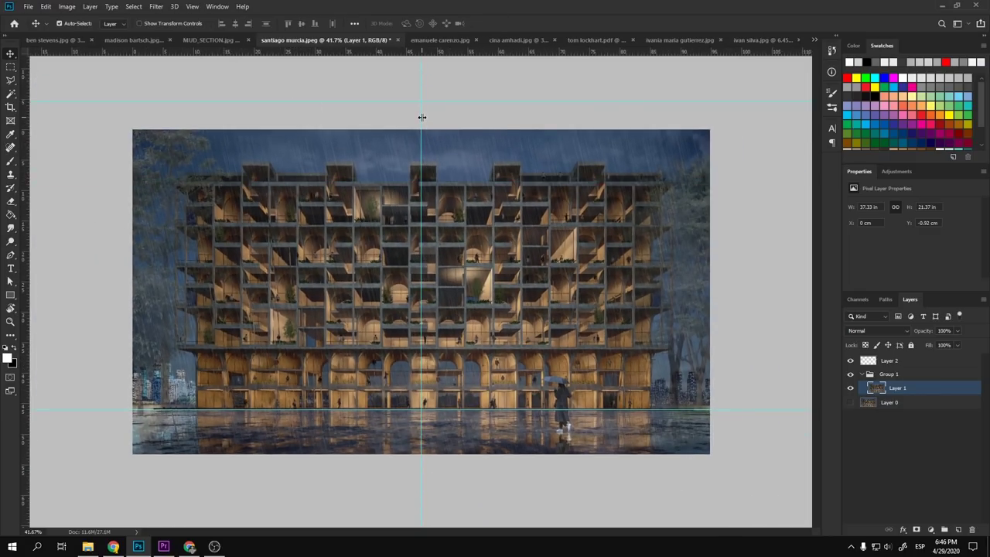
{"action": "left_click_drag", "start_coordinate": [421, 117], "coordinate": [752, 135]}
{"action": "left_click_drag", "start_coordinate": [460, 410], "coordinate": [474, 495]}
{"action": "key", "text": "ctrl+plus"}
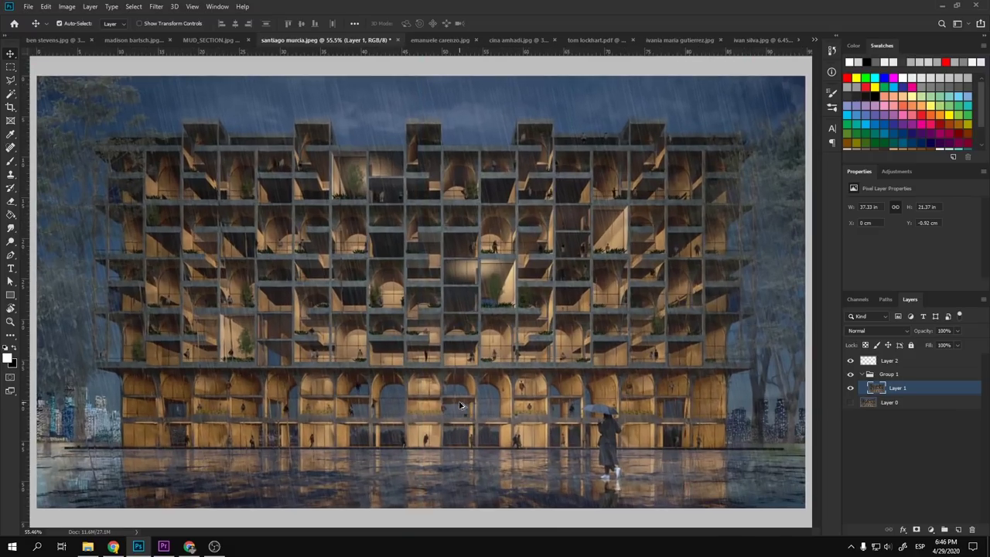
{"action": "key", "text": "ctrl+minus"}
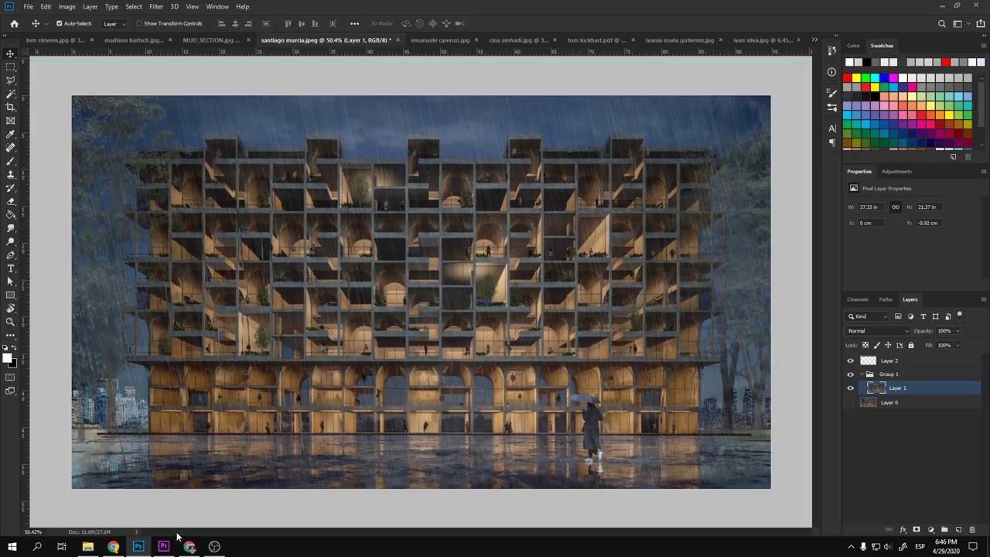
{"action": "mouse_move", "coordinate": [113, 544]}
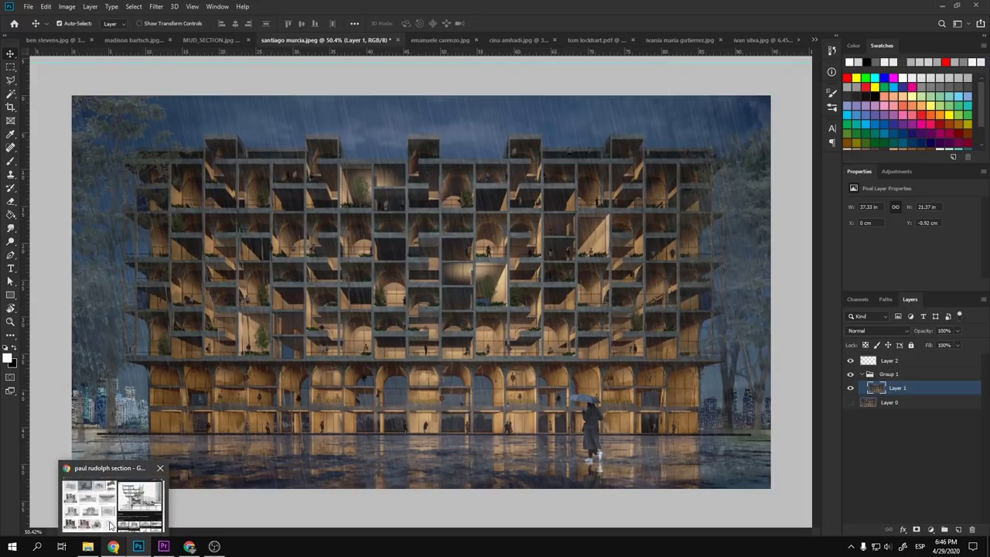
{"action": "left_click", "coordinate": [111, 526]}
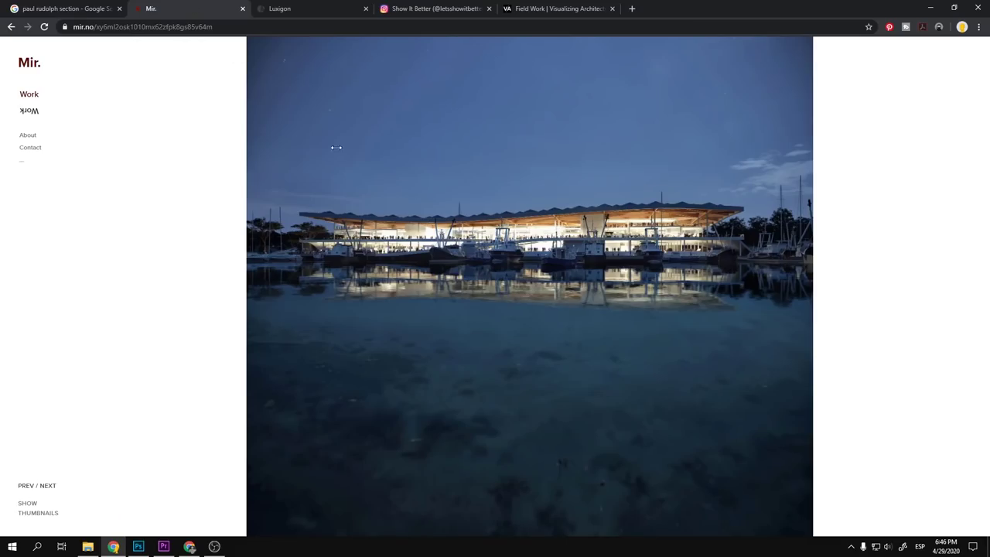
{"action": "left_click", "coordinate": [336, 6]}
{"action": "left_click", "coordinate": [197, 6]}
- Return to Photoshop, fit the rainy facade render to the window, and select Layer 2
{"action": "key", "text": "alt+Tab"}
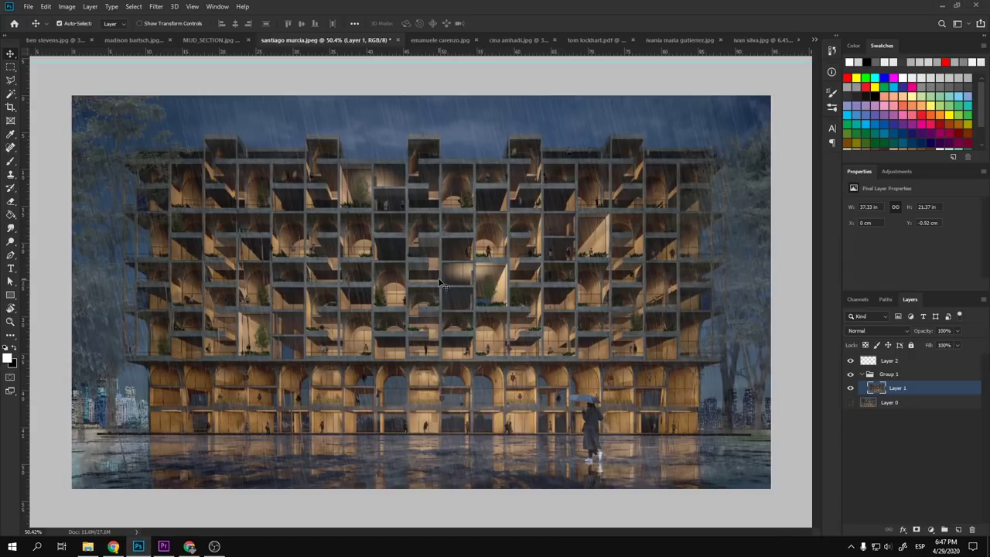
{"action": "scroll", "coordinate": [444, 286], "scroll_direction": "down", "scroll_amount": 1}
{"action": "scroll", "coordinate": [437, 304], "scroll_direction": "up", "scroll_amount": 3}
{"action": "scroll", "coordinate": [437, 304], "scroll_direction": "down", "scroll_amount": 2}
{"action": "key", "text": "ctrl+0"}
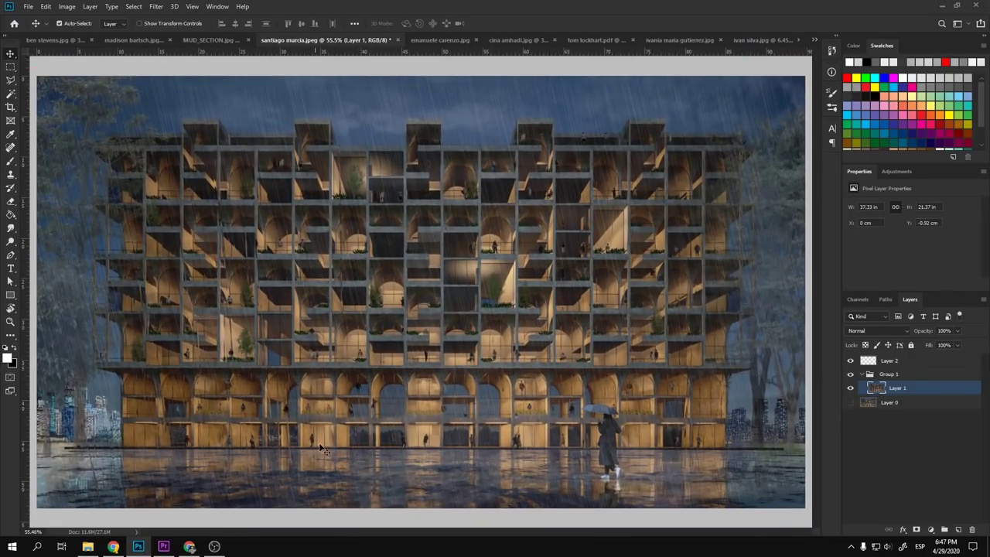
{"action": "scroll", "coordinate": [447, 397], "scroll_direction": "down", "scroll_amount": 1}
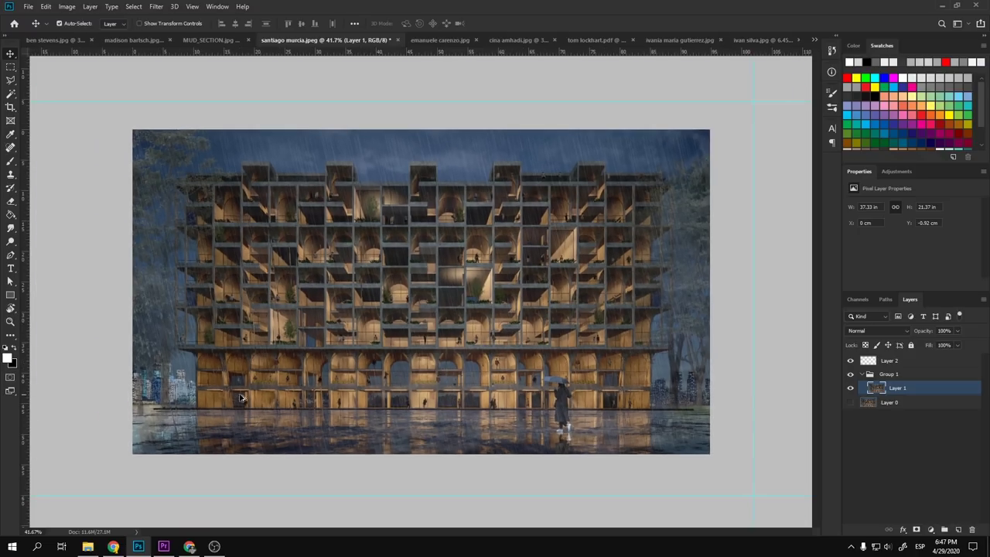
{"action": "key", "text": "ctrl+0"}
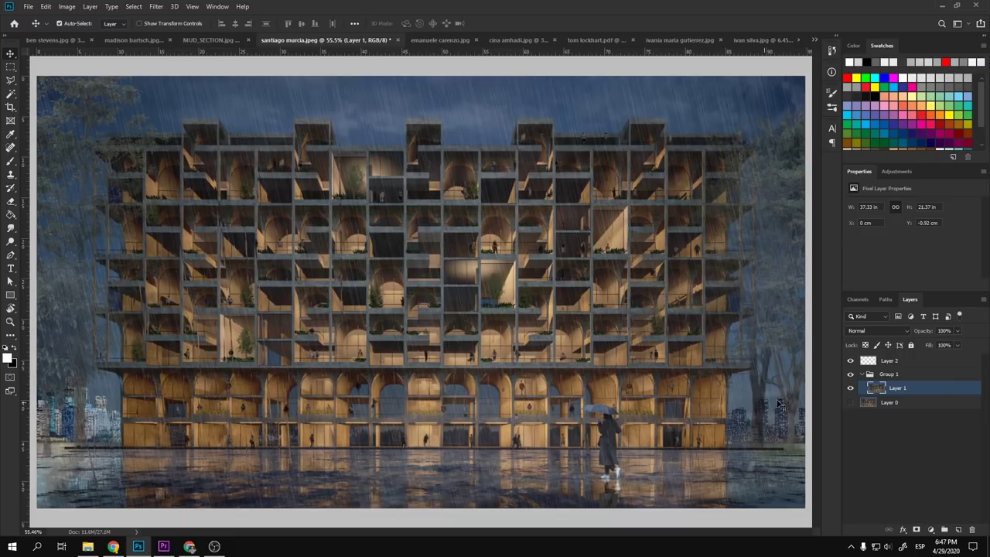
{"action": "left_click", "coordinate": [905, 363]}
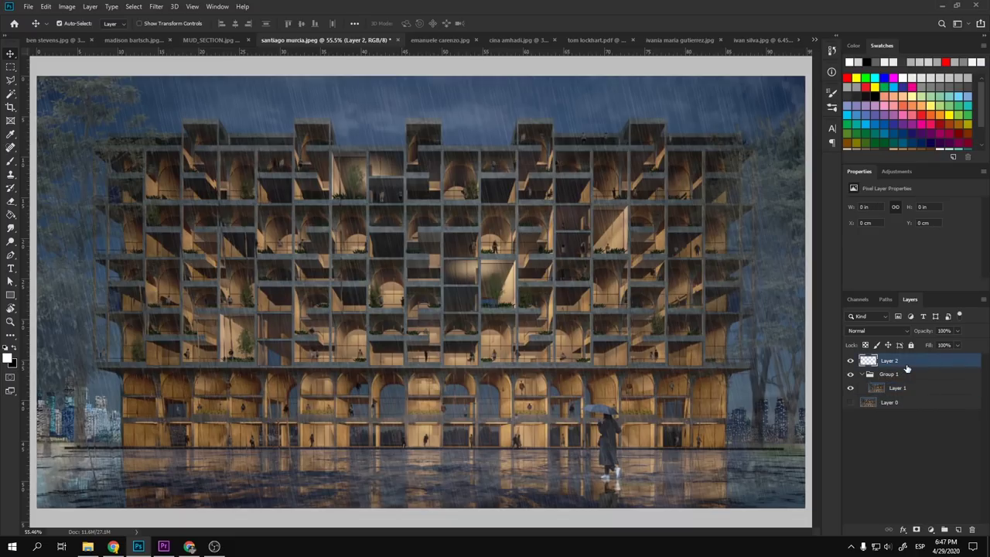
- Add empty Layer 3 and set a red brush at 40 px diameter
{"action": "left_click", "coordinate": [958, 530]}
{"action": "key", "text": "b"}
{"action": "left_click_drag", "start_coordinate": [464, 391], "coordinate": [402, 386]}
{"action": "left_click", "coordinate": [851, 78]}
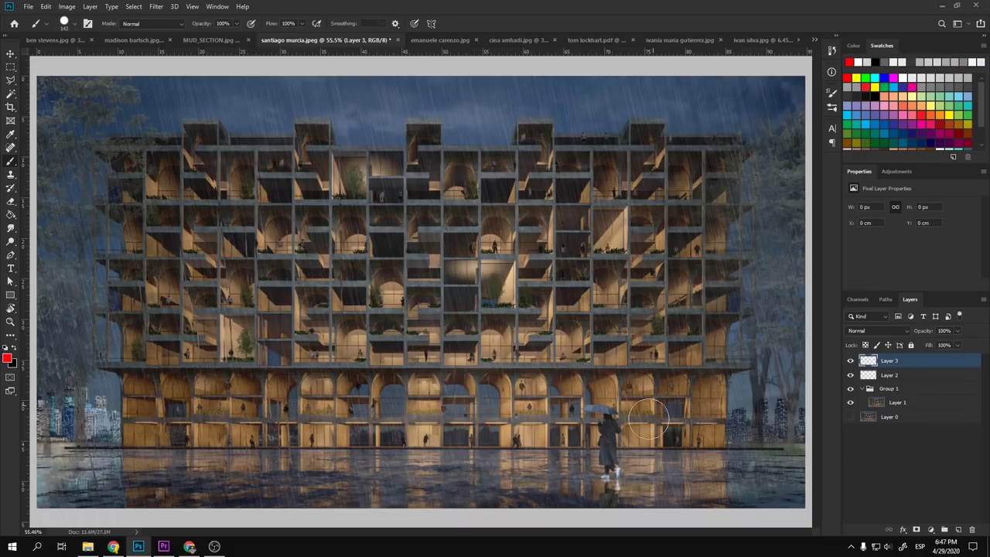
{"action": "scroll", "coordinate": [607, 461], "scroll_direction": "up", "scroll_amount": 5}
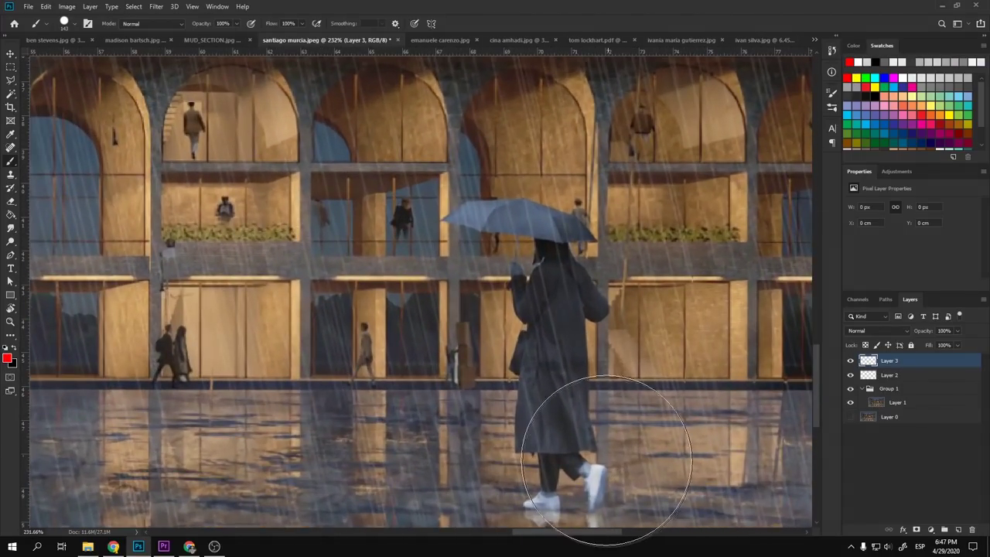
{"action": "mouse_move", "coordinate": [607, 460]}
{"action": "left_mouse_down"}
{"action": "mouse_move", "coordinate": [630, 379]}
{"action": "mouse_move", "coordinate": [586, 397]}
{"action": "mouse_move", "coordinate": [563, 391]}
{"action": "left_mouse_up"}
- Fine-tune the brush size and pan across the upper floors and lower-left city reflections
{"action": "scroll", "coordinate": [611, 402], "scroll_direction": "up", "scroll_amount": 4}
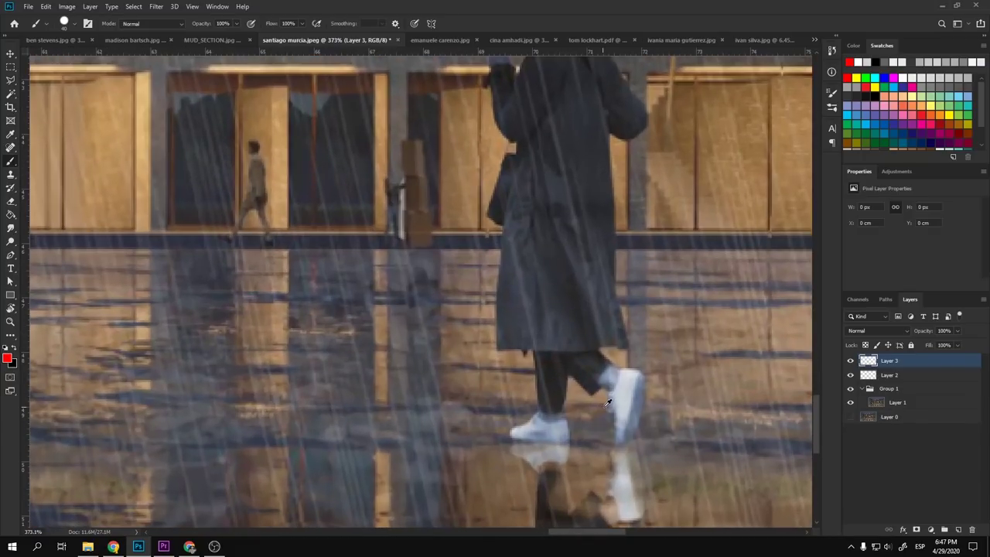
{"action": "scroll", "coordinate": [625, 400], "scroll_direction": "down", "scroll_amount": 10}
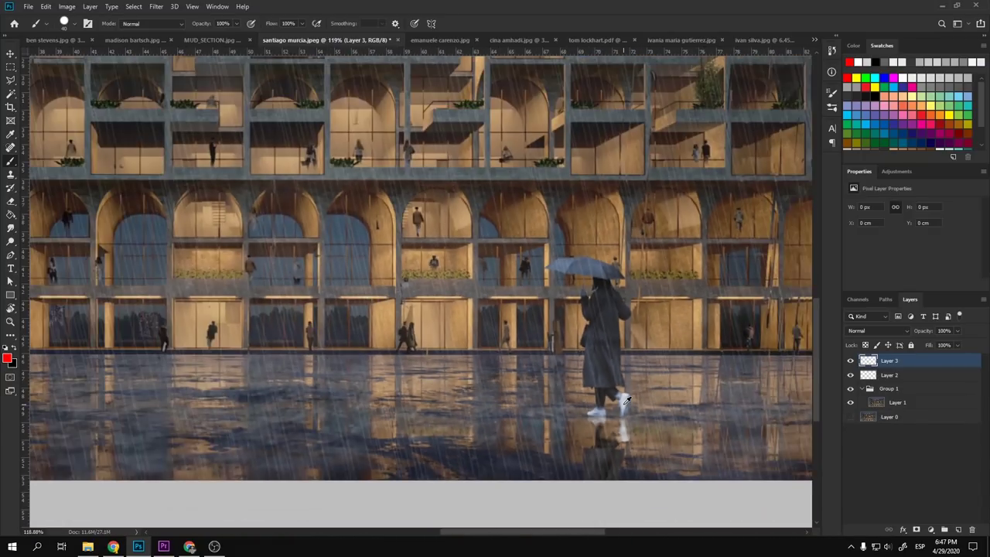
{"action": "scroll", "coordinate": [627, 400], "scroll_direction": "down", "scroll_amount": 5}
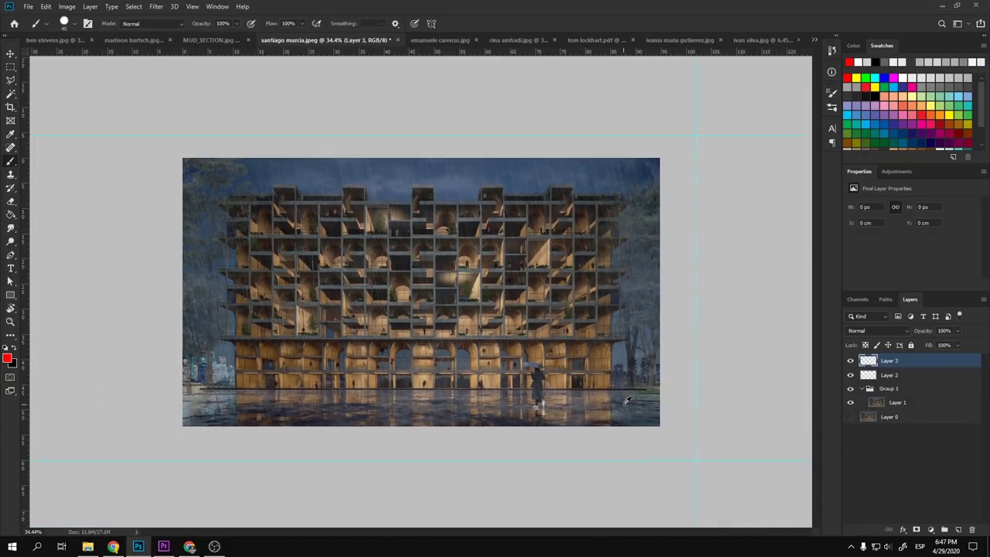
{"action": "scroll", "coordinate": [484, 381], "scroll_direction": "up", "scroll_amount": 5}
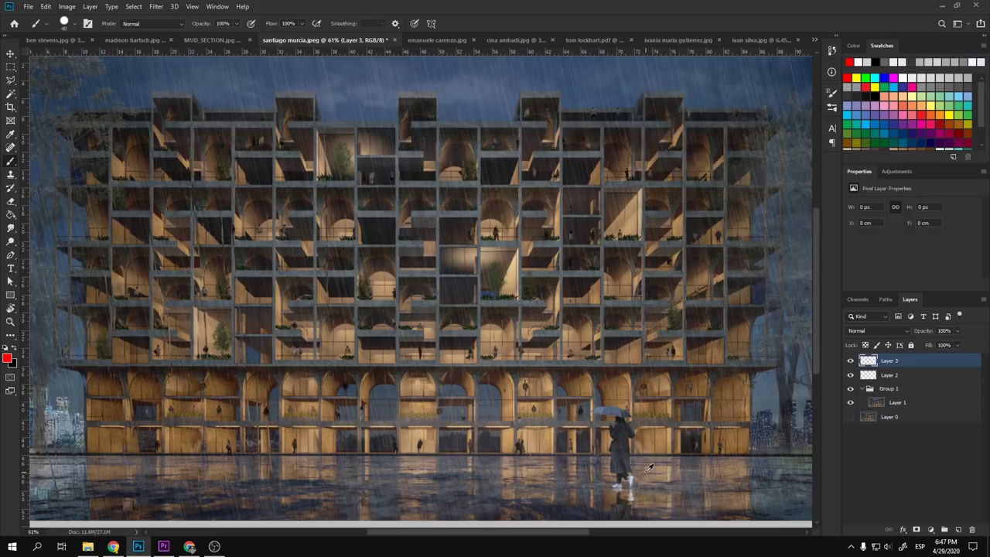
{"action": "mouse_move", "coordinate": [648, 469]}
{"action": "left_mouse_down"}
{"action": "mouse_move", "coordinate": [627, 456]}
{"action": "mouse_move", "coordinate": [634, 451]}
{"action": "left_mouse_up"}
{"action": "scroll", "coordinate": [630, 450], "scroll_direction": "up", "scroll_amount": 3}
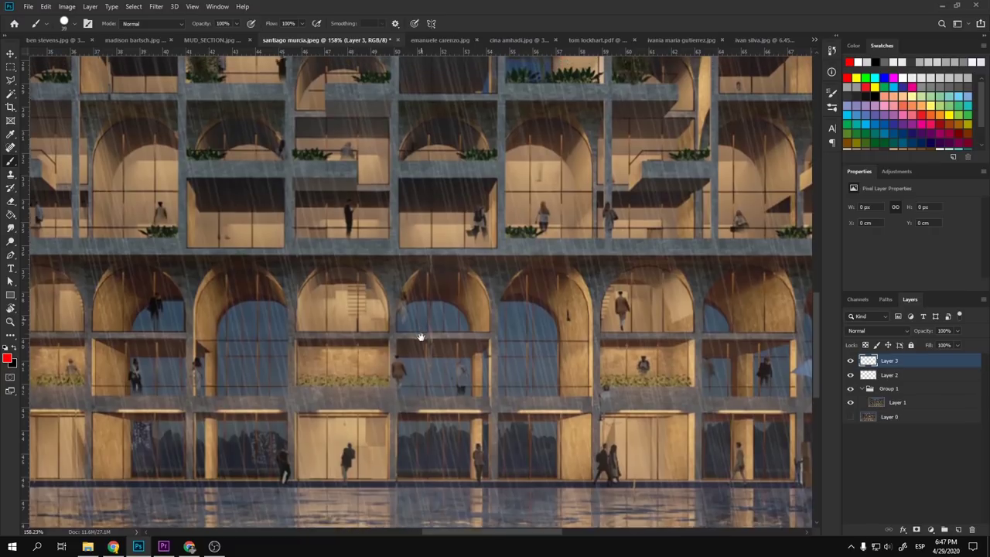
{"action": "left_click_drag", "start_coordinate": [420, 336], "coordinate": [243, 458]}
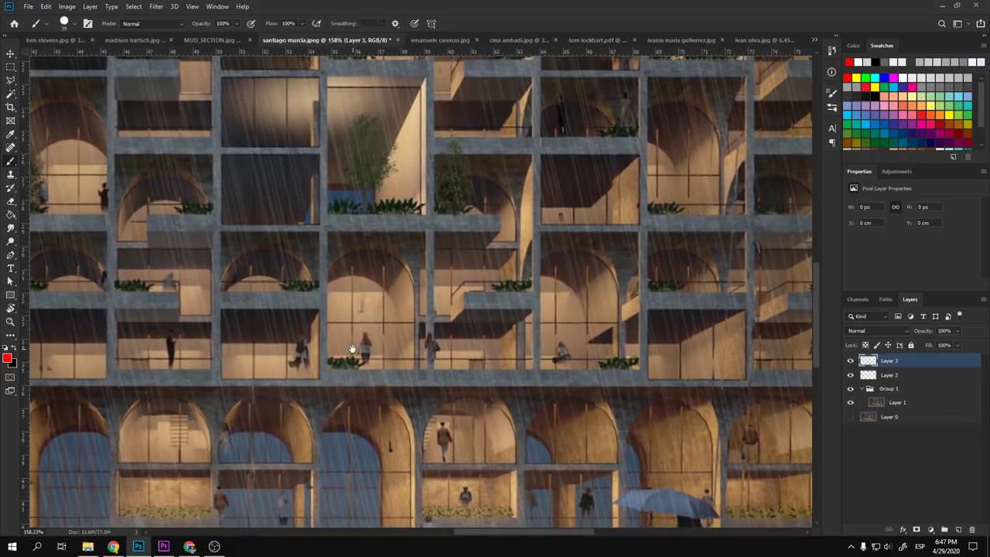
{"action": "left_click_drag", "start_coordinate": [352, 349], "coordinate": [735, 306]}
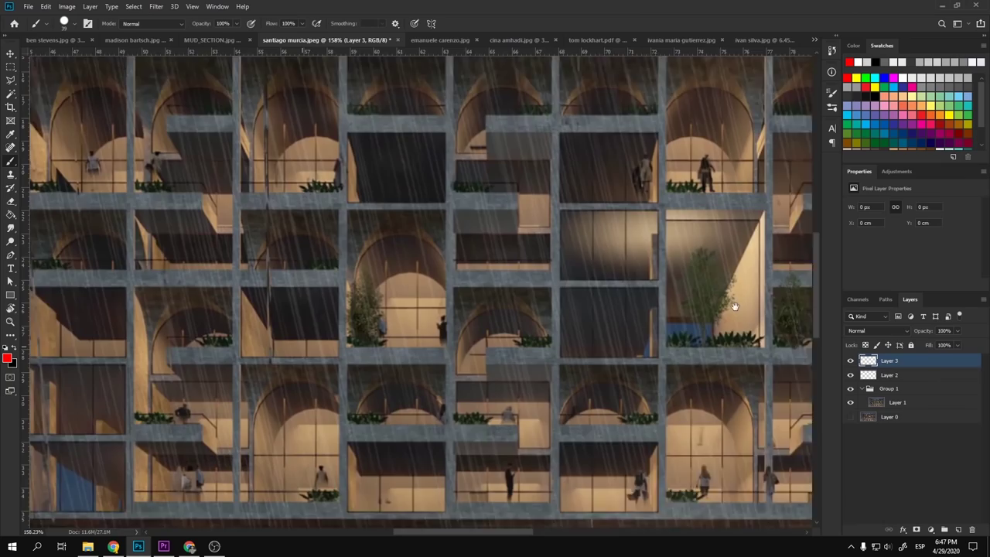
{"action": "left_click_drag", "start_coordinate": [325, 363], "coordinate": [717, 223]}
{"action": "left_click_drag", "start_coordinate": [382, 308], "coordinate": [579, 205]}
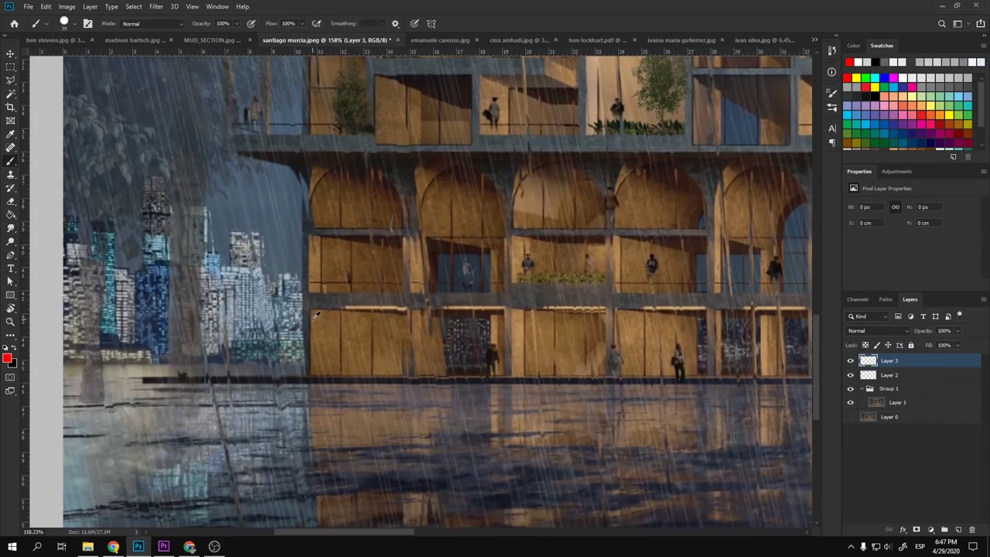
{"action": "key", "text": "ctrl+0"}
{"action": "scroll", "coordinate": [636, 482], "scroll_direction": "up", "scroll_amount": 4}
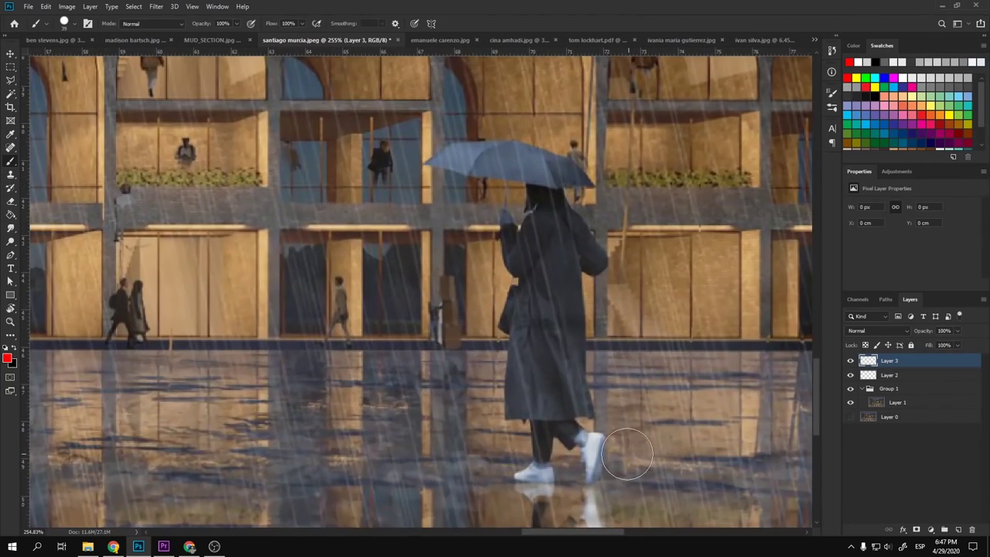
- Size the Clone Stamp brush to about 186 px, fit the building, then return to the Move tool
{"action": "key", "text": "s"}
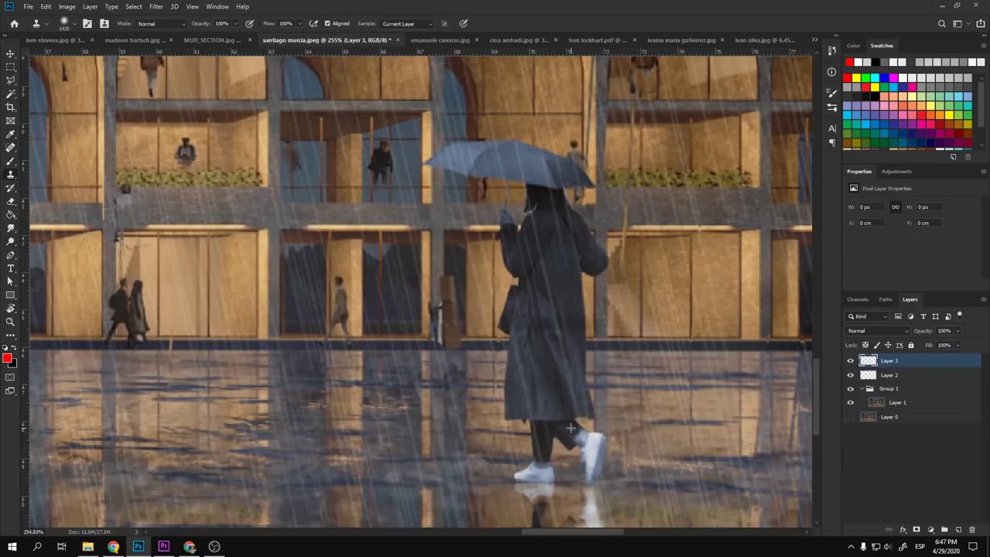
{"action": "mouse_move", "coordinate": [570, 427]}
{"action": "left_mouse_down"}
{"action": "mouse_move", "coordinate": [484, 433]}
{"action": "mouse_move", "coordinate": [477, 417]}
{"action": "mouse_move", "coordinate": [300, 427]}
{"action": "mouse_move", "coordinate": [420, 408]}
{"action": "mouse_move", "coordinate": [325, 393]}
{"action": "left_mouse_up"}
{"action": "key", "text": "ctrl+0"}
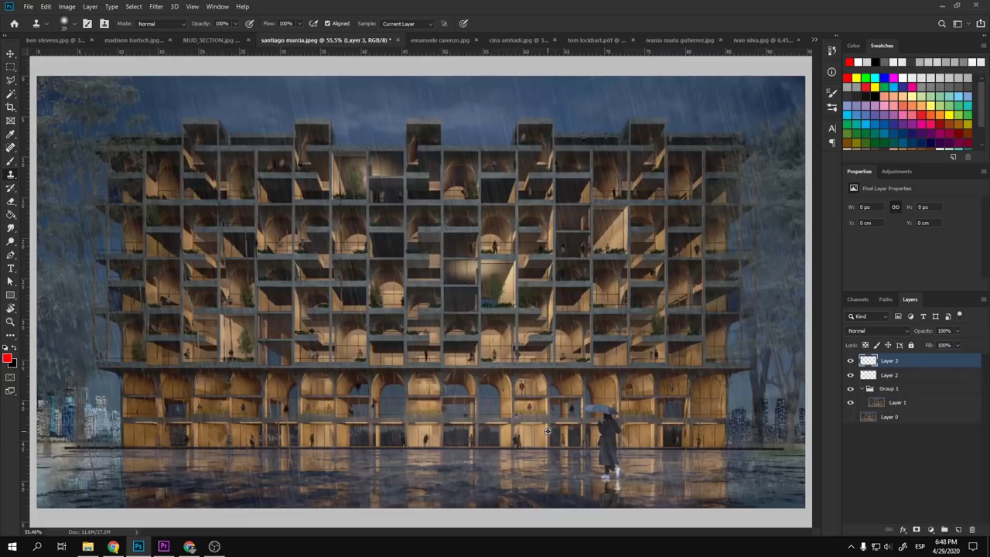
{"action": "scroll", "coordinate": [547, 431], "scroll_direction": "down", "scroll_amount": 2}
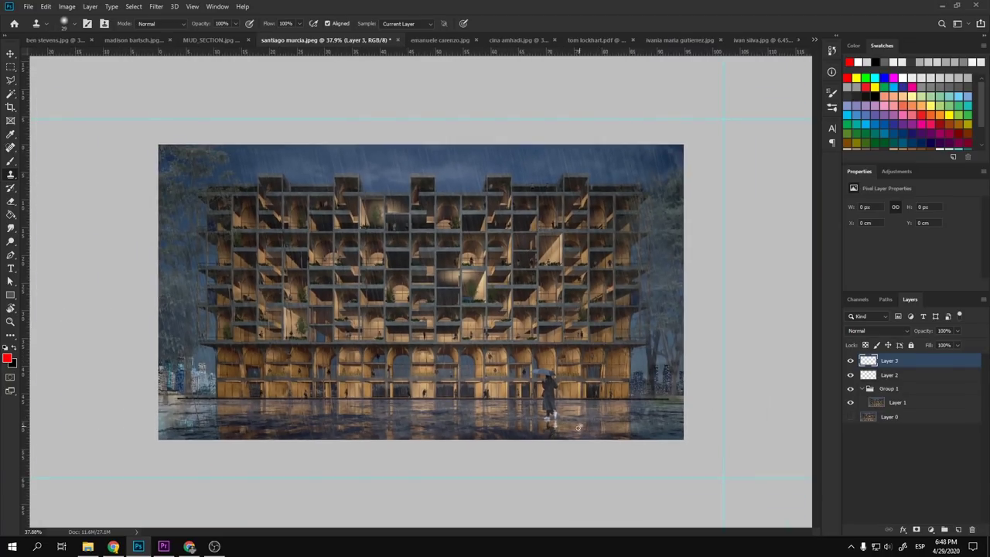
{"action": "scroll", "coordinate": [578, 428], "scroll_direction": "up", "scroll_amount": 2}
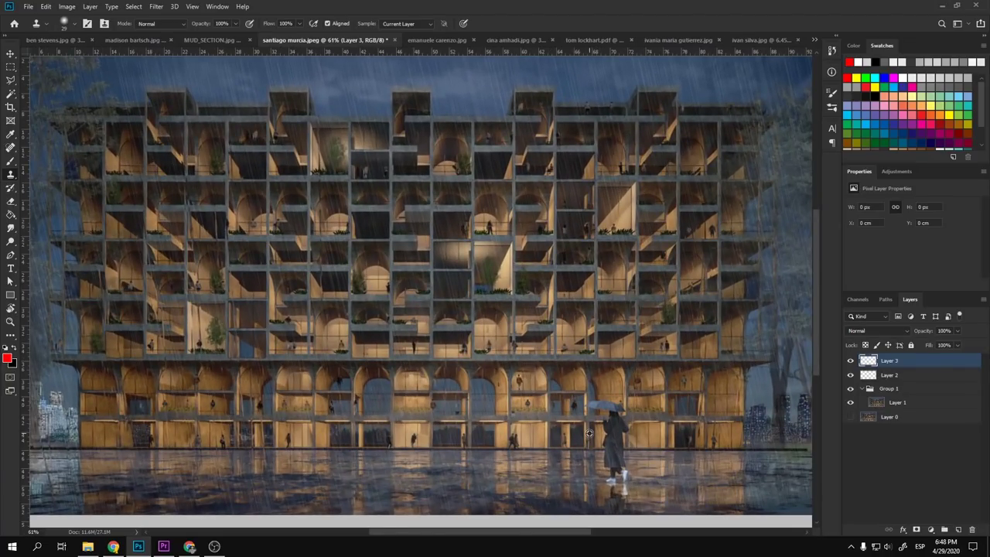
{"action": "key", "text": "ctrl+0"}
{"action": "key", "text": "v"}
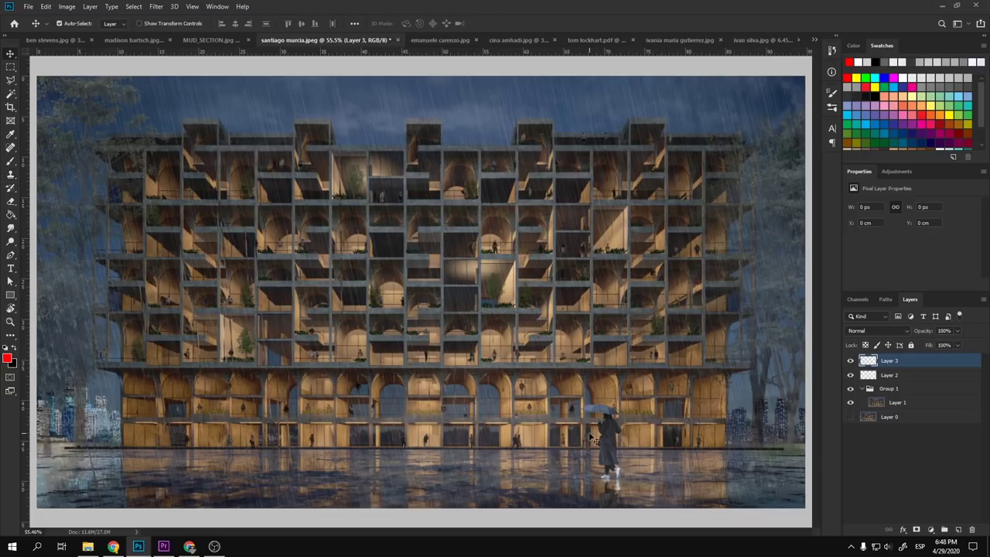
{"action": "scroll", "coordinate": [592, 437], "scroll_direction": "down", "scroll_amount": 1}
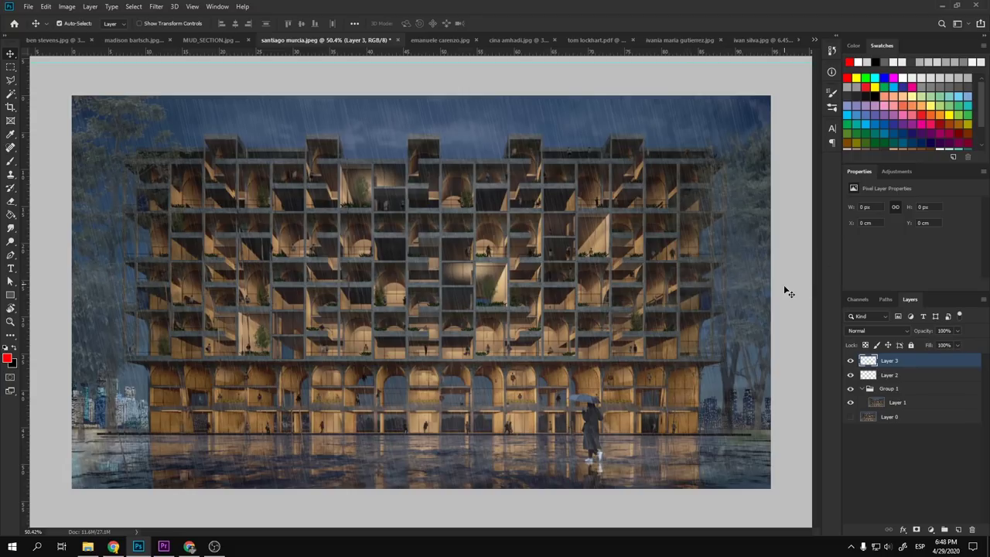
- Add a Brightness/Contrast adjustment with brightness -74 and contrast 62
{"action": "left_click", "coordinate": [896, 172]}
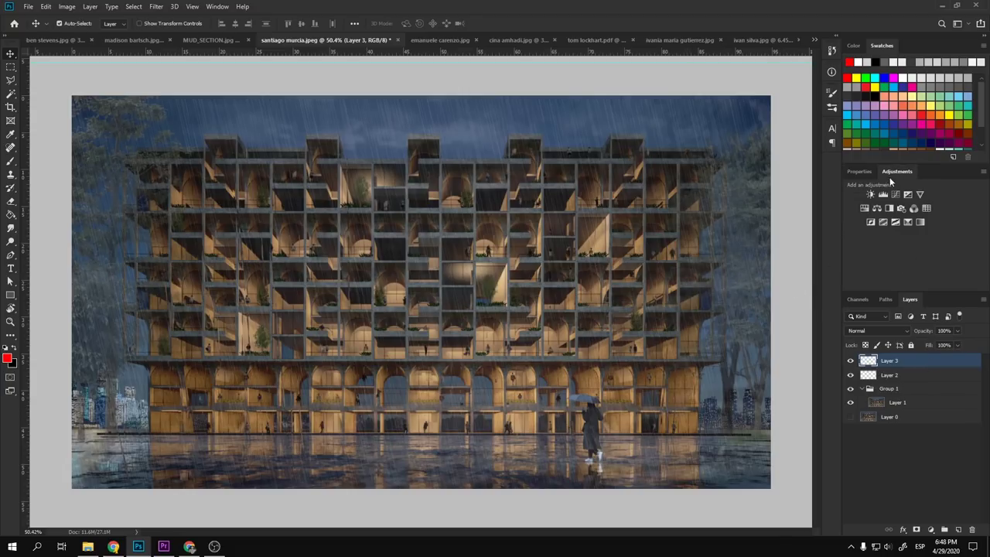
{"action": "left_click", "coordinate": [870, 194]}
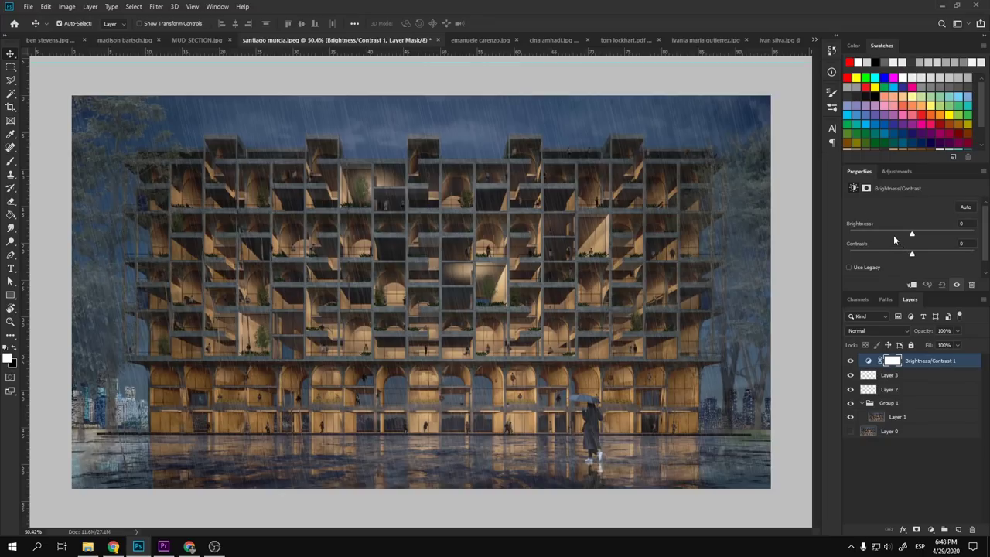
{"action": "left_click_drag", "start_coordinate": [893, 234], "coordinate": [882, 236]}
{"action": "left_click_drag", "start_coordinate": [936, 252], "coordinate": [951, 253]}
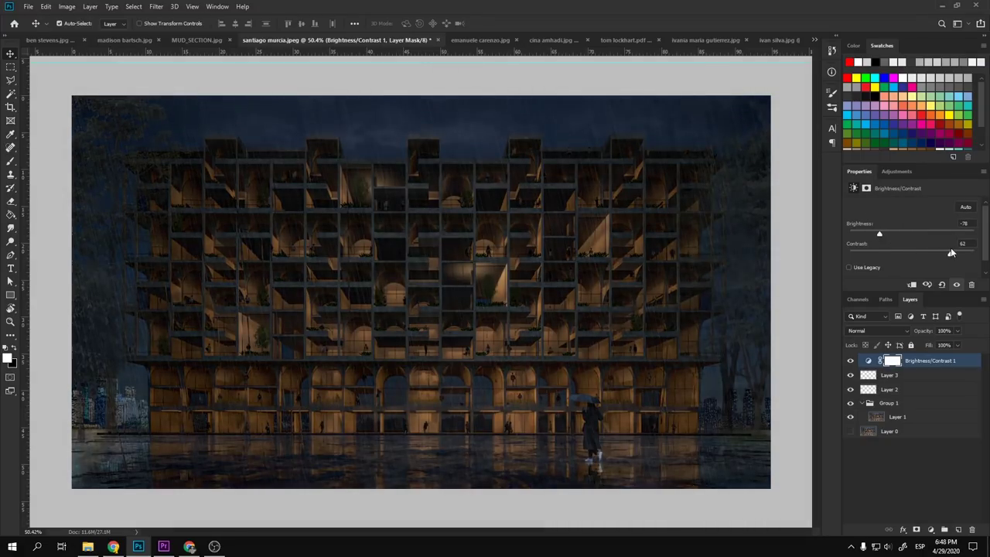
- Invert the adjustment's mask and set a soft round brush at 20% opacity
{"action": "left_click", "coordinate": [896, 360]}
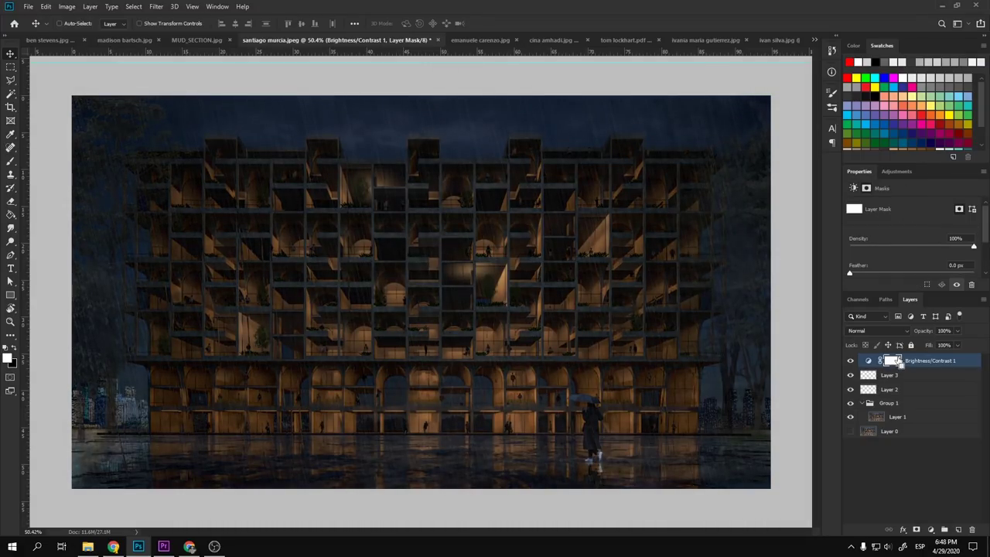
{"action": "key", "text": "ctrl+i"}
{"action": "key", "text": "b"}
{"action": "right_click", "coordinate": [656, 401]}
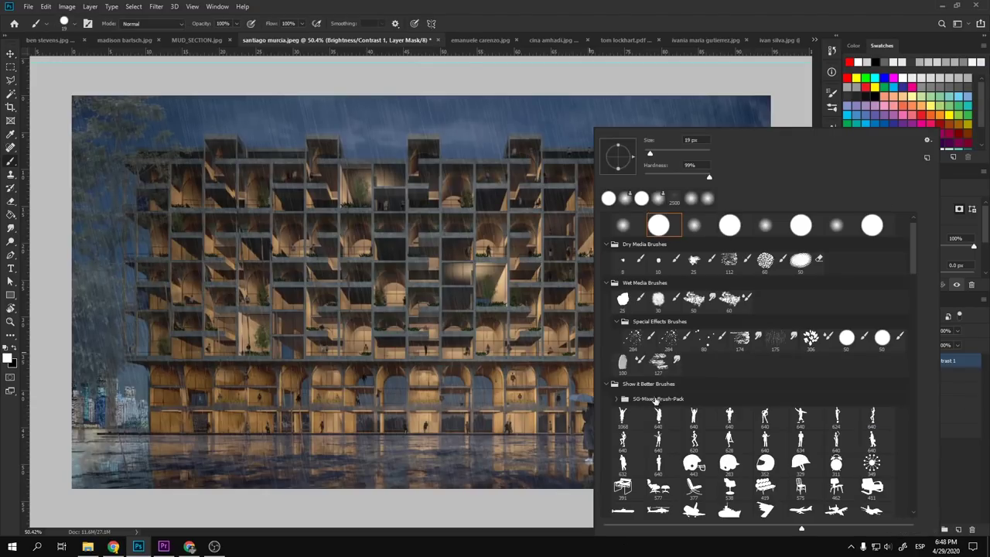
{"action": "left_click", "coordinate": [623, 226]}
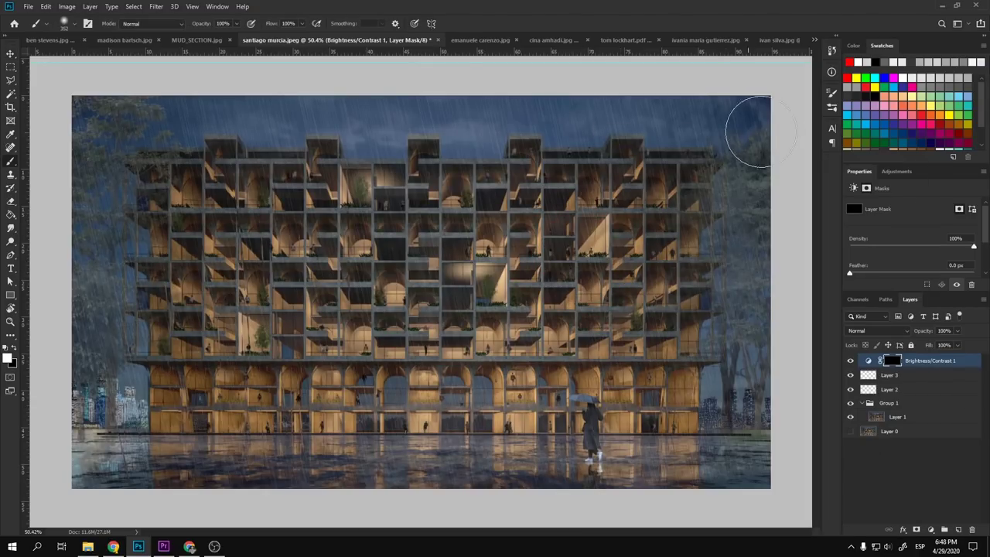
{"action": "left_click_drag", "start_coordinate": [751, 132], "coordinate": [772, 400]}
{"action": "key", "text": "ctrl+z"}
{"action": "key", "text": "2"}
- Paint the darkening faintly into the bottom reflection strip, left trees and city lights on both sides
{"action": "mouse_move", "coordinate": [770, 512]}
{"action": "left_mouse_down"}
{"action": "mouse_move", "coordinate": [759, 468]}
{"action": "mouse_move", "coordinate": [739, 485]}
{"action": "mouse_move", "coordinate": [584, 487]}
{"action": "mouse_move", "coordinate": [673, 478]}
{"action": "mouse_move", "coordinate": [675, 468]}
{"action": "mouse_move", "coordinate": [457, 486]}
{"action": "mouse_move", "coordinate": [635, 473]}
{"action": "mouse_move", "coordinate": [116, 473]}
{"action": "mouse_move", "coordinate": [529, 482]}
{"action": "mouse_move", "coordinate": [594, 467]}
{"action": "mouse_move", "coordinate": [725, 466]}
{"action": "mouse_move", "coordinate": [457, 482]}
{"action": "mouse_move", "coordinate": [642, 459]}
{"action": "mouse_move", "coordinate": [236, 482]}
{"action": "mouse_move", "coordinate": [462, 472]}
{"action": "mouse_move", "coordinate": [131, 467]}
{"action": "mouse_move", "coordinate": [154, 450]}
{"action": "mouse_move", "coordinate": [51, 455]}
{"action": "mouse_move", "coordinate": [144, 470]}
{"action": "mouse_move", "coordinate": [70, 475]}
{"action": "mouse_move", "coordinate": [16, 461]}
{"action": "left_mouse_up"}
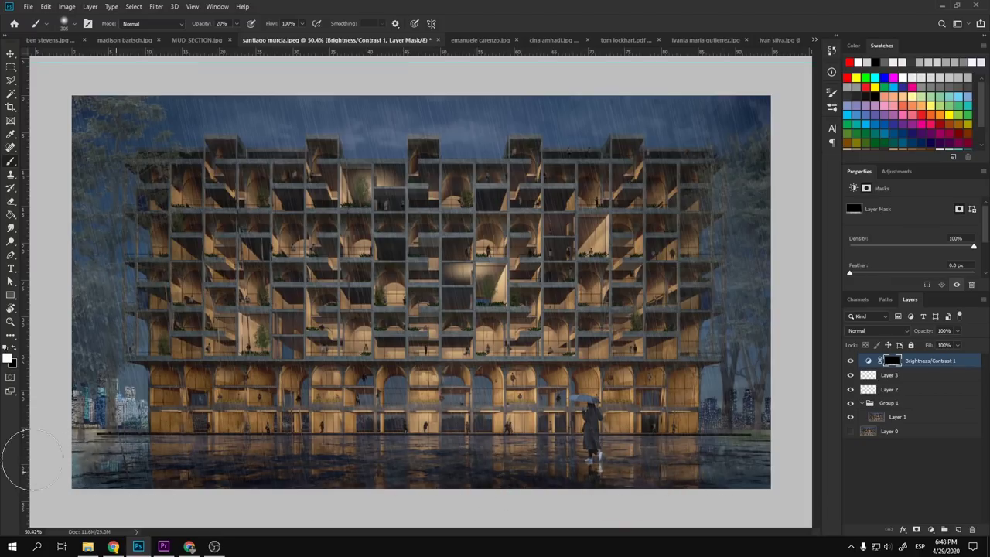
{"action": "mouse_move", "coordinate": [72, 199]}
{"action": "left_mouse_down"}
{"action": "mouse_move", "coordinate": [103, 201]}
{"action": "mouse_move", "coordinate": [93, 373]}
{"action": "mouse_move", "coordinate": [69, 148]}
{"action": "mouse_move", "coordinate": [89, 115]}
{"action": "mouse_move", "coordinate": [197, 96]}
{"action": "mouse_move", "coordinate": [115, 170]}
{"action": "mouse_move", "coordinate": [106, 320]}
{"action": "left_mouse_up"}
{"action": "key", "text": "bracketleft"}
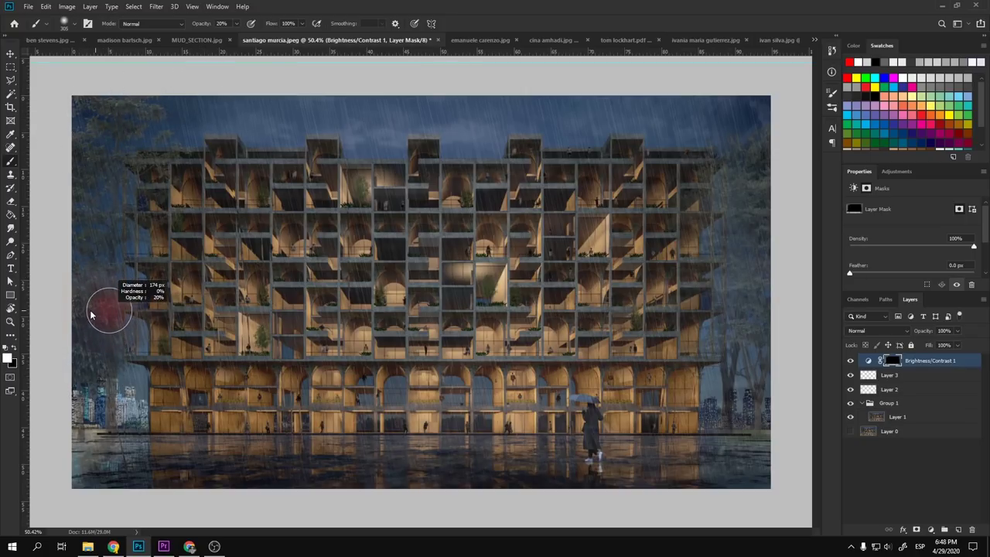
{"action": "mouse_move", "coordinate": [129, 402]}
{"action": "left_mouse_down"}
{"action": "mouse_move", "coordinate": [130, 420]}
{"action": "mouse_move", "coordinate": [128, 401]}
{"action": "mouse_move", "coordinate": [114, 413]}
{"action": "mouse_move", "coordinate": [252, 397]}
{"action": "left_mouse_up"}
{"action": "scroll", "coordinate": [251, 397], "scroll_direction": "down", "scroll_amount": 3}
{"action": "scroll", "coordinate": [252, 397], "scroll_direction": "up", "scroll_amount": 2}
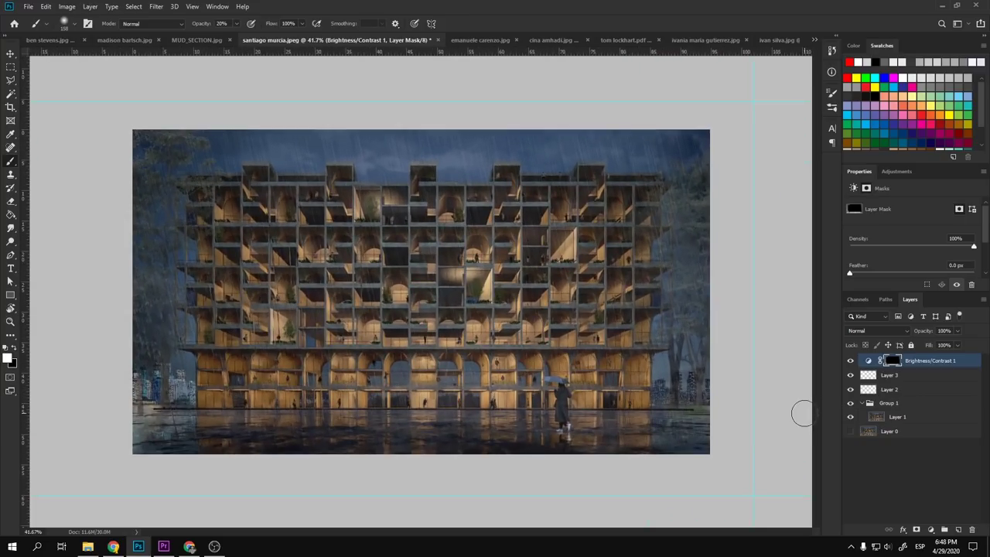
{"action": "mouse_move", "coordinate": [711, 389]}
{"action": "left_mouse_down"}
{"action": "mouse_move", "coordinate": [684, 368]}
{"action": "mouse_move", "coordinate": [660, 373]}
{"action": "mouse_move", "coordinate": [665, 395]}
{"action": "mouse_move", "coordinate": [691, 381]}
{"action": "mouse_move", "coordinate": [696, 286]}
{"action": "mouse_move", "coordinate": [702, 382]}
{"action": "left_mouse_up"}
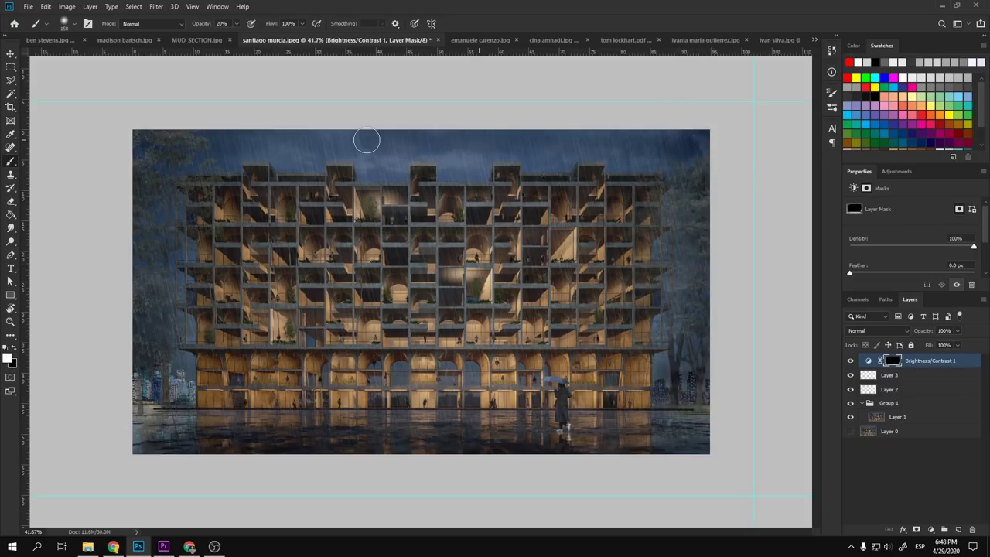
- Enlarge the brush and zoom around to review the edge darkening
{"action": "key", "text": "bracketright"}
{"action": "key", "text": "bracketright"}
{"action": "key", "text": "bracketright"}
{"action": "scroll", "coordinate": [451, 154], "scroll_direction": "up", "scroll_amount": 5}
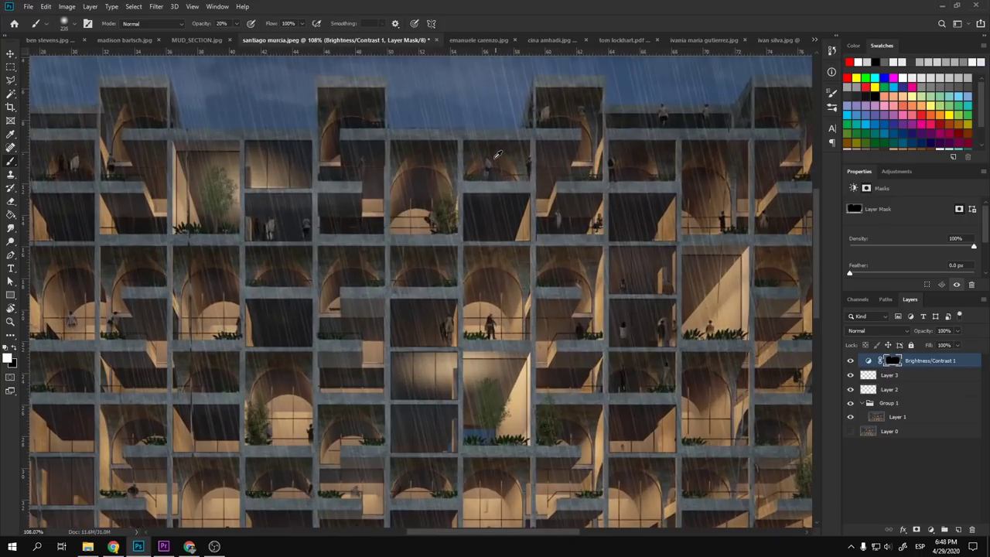
{"action": "scroll", "coordinate": [491, 160], "scroll_direction": "up", "scroll_amount": 5}
{"action": "scroll", "coordinate": [416, 243], "scroll_direction": "up", "scroll_amount": 2}
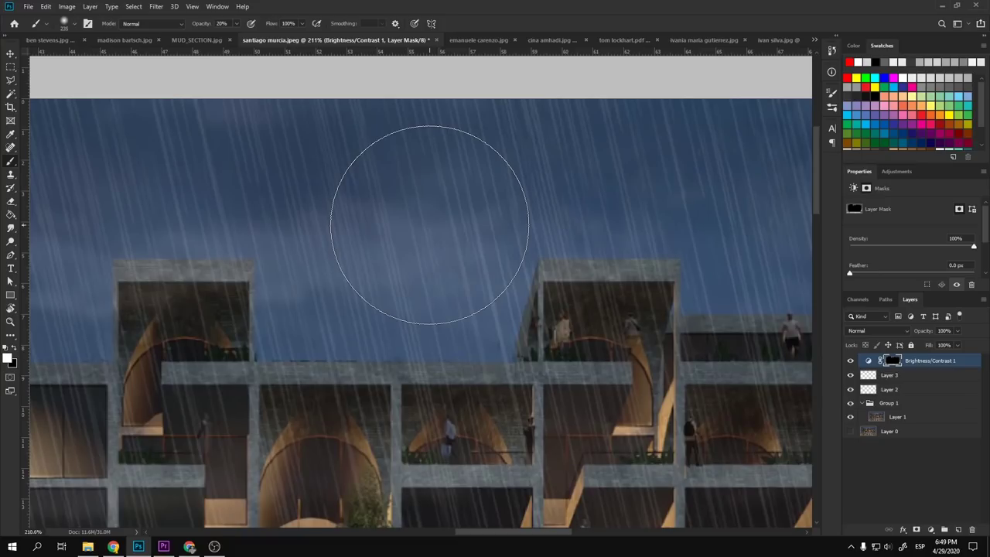
{"action": "scroll", "coordinate": [431, 223], "scroll_direction": "down", "scroll_amount": 8}
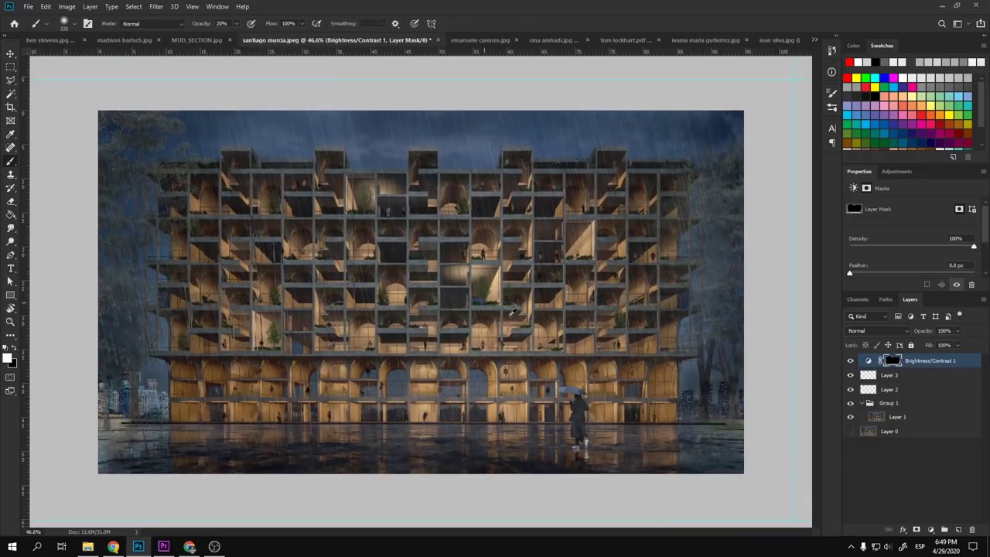
{"action": "scroll", "coordinate": [532, 317], "scroll_direction": "up", "scroll_amount": 1}
{"action": "scroll", "coordinate": [532, 317], "scroll_direction": "down", "scroll_amount": 1}
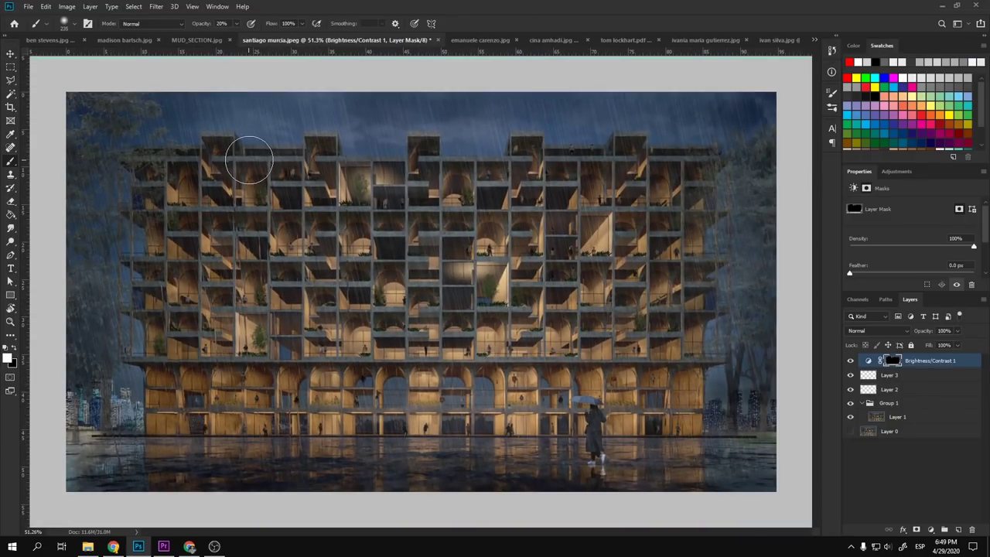
{"action": "scroll", "coordinate": [358, 111], "scroll_direction": "up", "scroll_amount": 9}
{"action": "scroll", "coordinate": [381, 103], "scroll_direction": "up", "scroll_amount": 2}
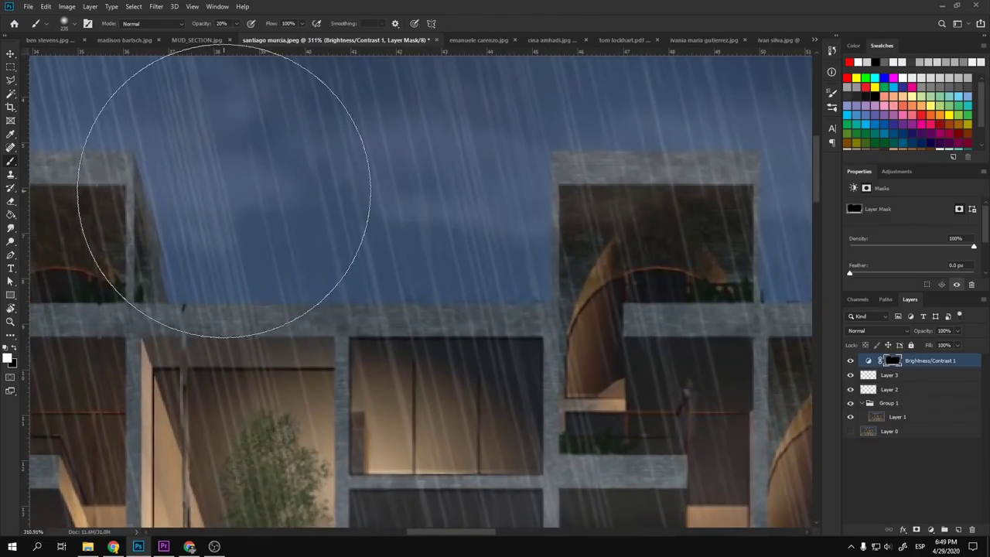
{"action": "scroll", "coordinate": [337, 229], "scroll_direction": "down", "scroll_amount": 3}
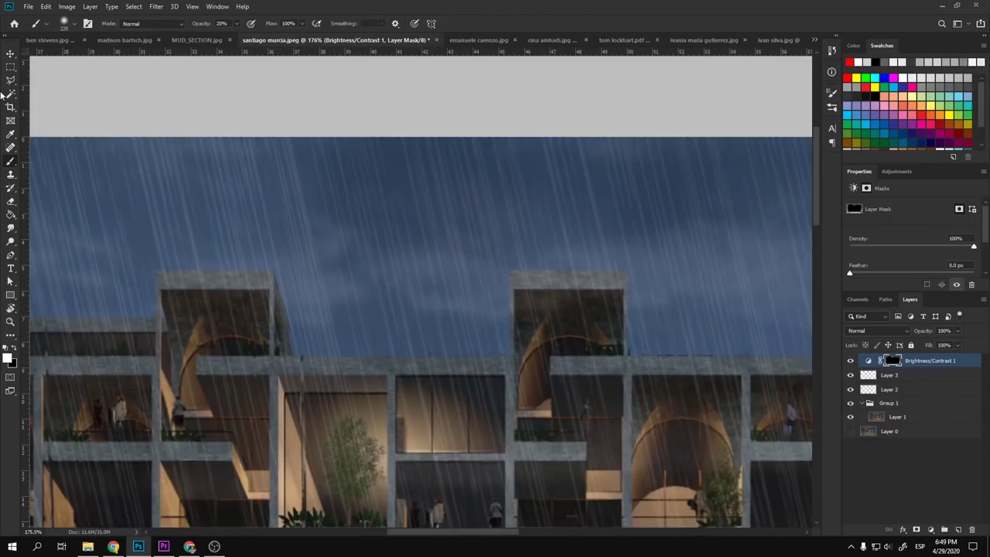
{"action": "left_click", "coordinate": [7, 55]}
{"action": "scroll", "coordinate": [408, 234], "scroll_direction": "down", "scroll_amount": 8}
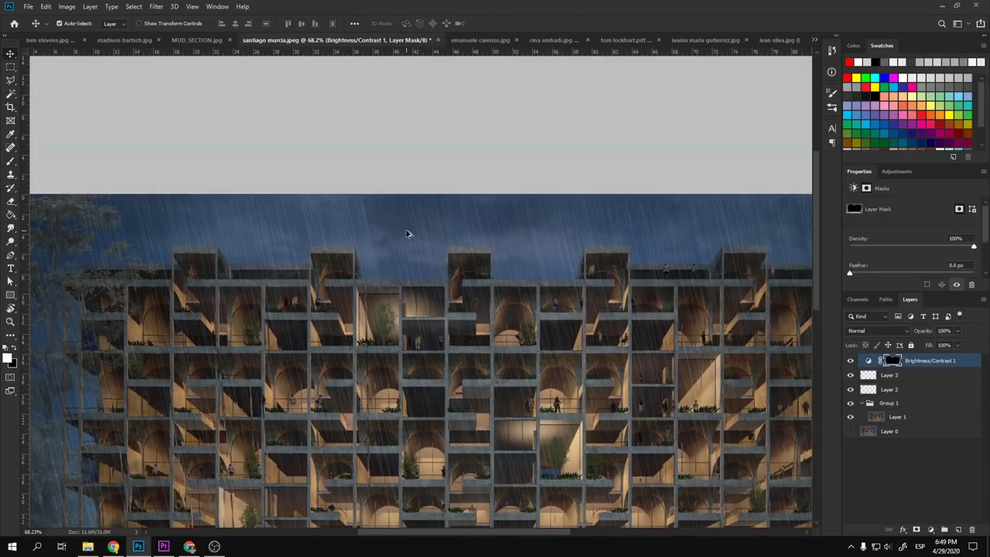
{"action": "scroll", "coordinate": [462, 346], "scroll_direction": "up", "scroll_amount": 2}
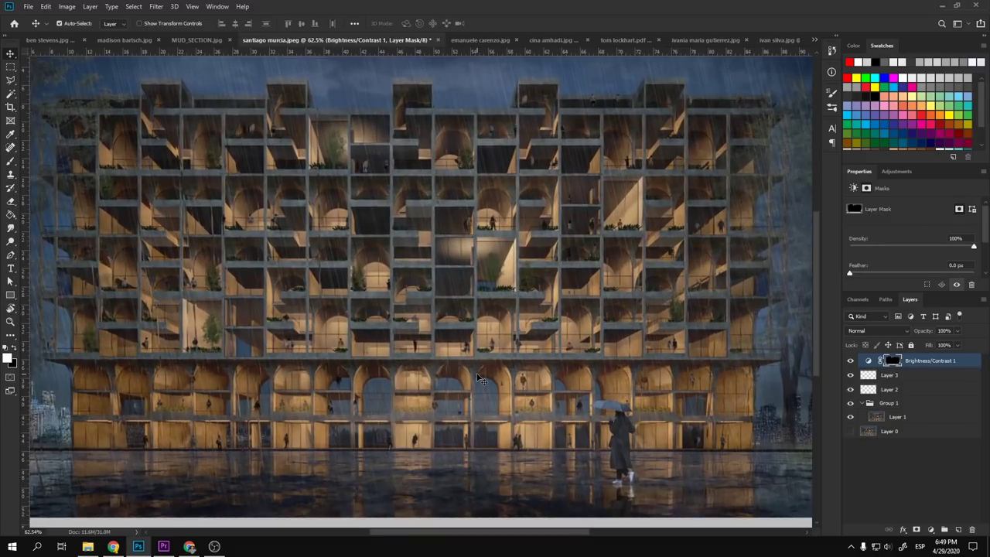
{"action": "scroll", "coordinate": [477, 378], "scroll_direction": "up", "scroll_amount": 6}
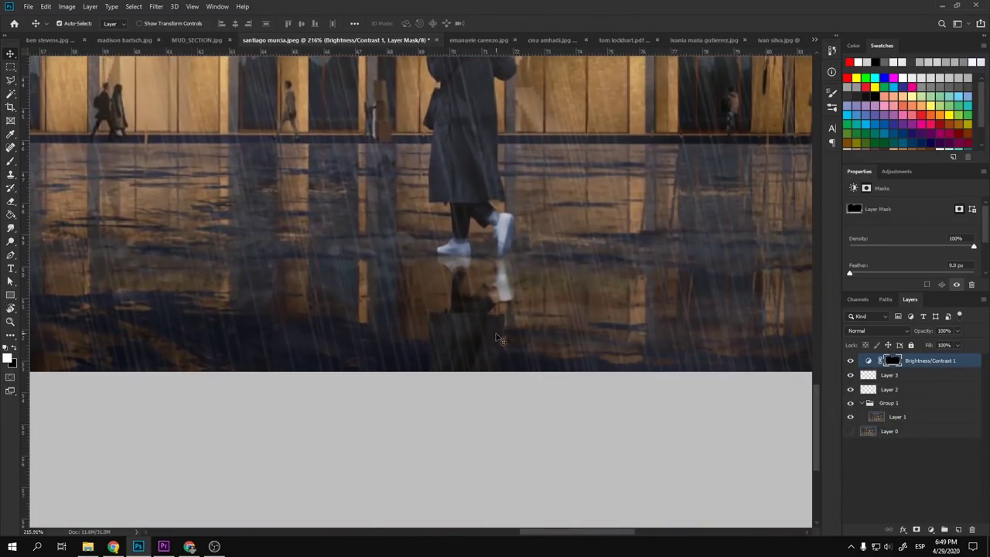
{"action": "scroll", "coordinate": [499, 338], "scroll_direction": "up", "scroll_amount": 3}
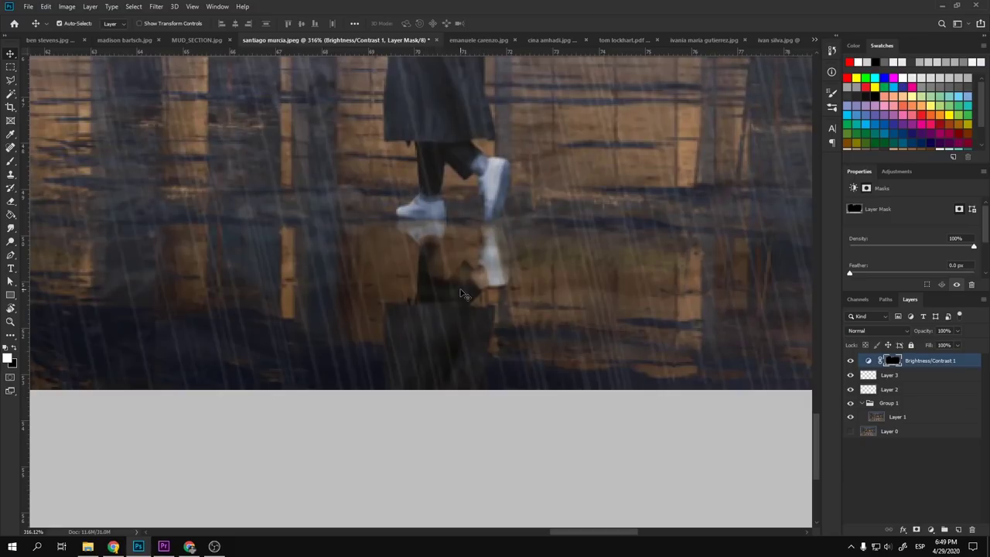
{"action": "scroll", "coordinate": [464, 302], "scroll_direction": "down", "scroll_amount": 4}
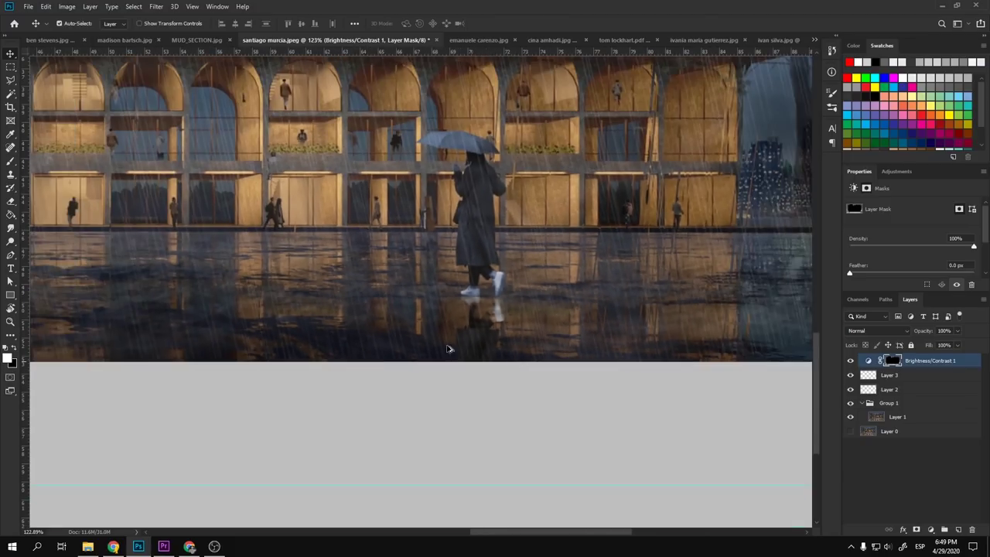
{"action": "scroll", "coordinate": [313, 287], "scroll_direction": "up", "scroll_amount": 6}
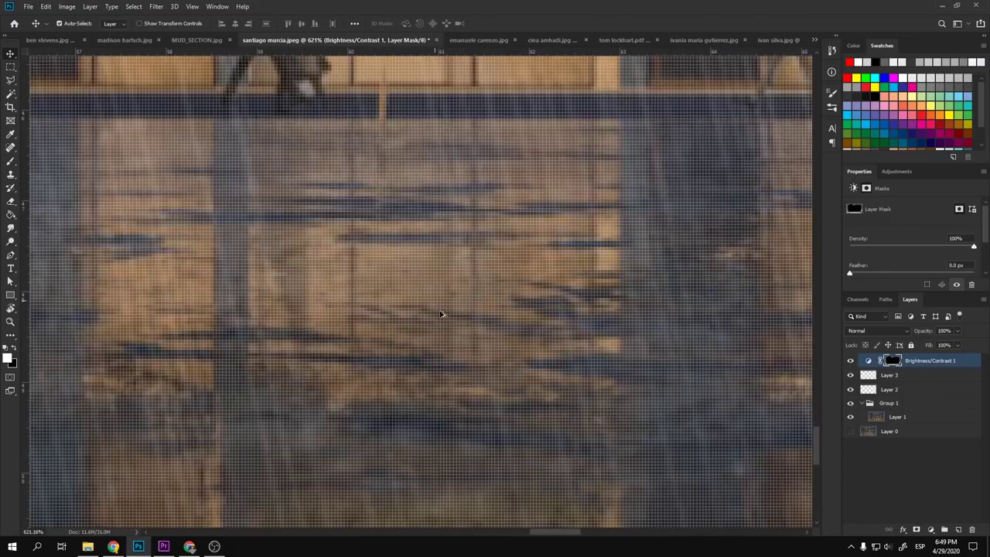
{"action": "scroll", "coordinate": [443, 319], "scroll_direction": "down", "scroll_amount": 6}
{"action": "scroll", "coordinate": [597, 343], "scroll_direction": "up", "scroll_amount": 2}
{"action": "left_click_drag", "start_coordinate": [596, 343], "coordinate": [283, 345]}
{"action": "scroll", "coordinate": [605, 390], "scroll_direction": "up", "scroll_amount": 1}
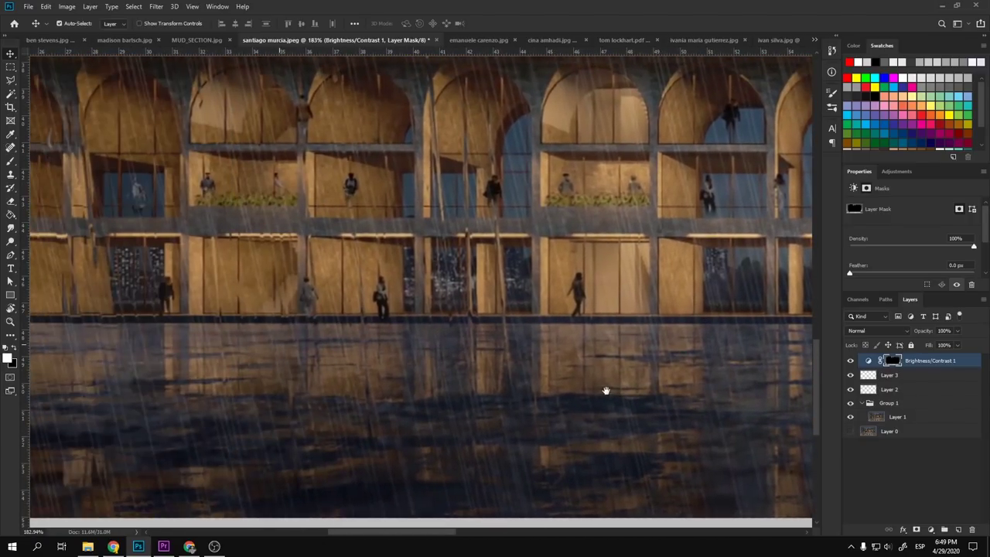
{"action": "scroll", "coordinate": [473, 398], "scroll_direction": "down", "scroll_amount": 4}
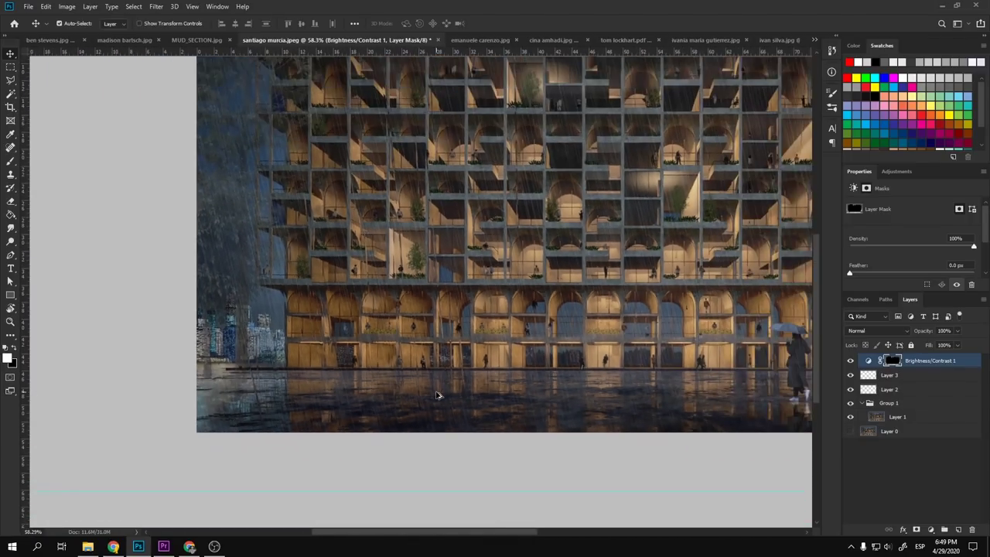
{"action": "scroll", "coordinate": [748, 374], "scroll_direction": "up", "scroll_amount": 8}
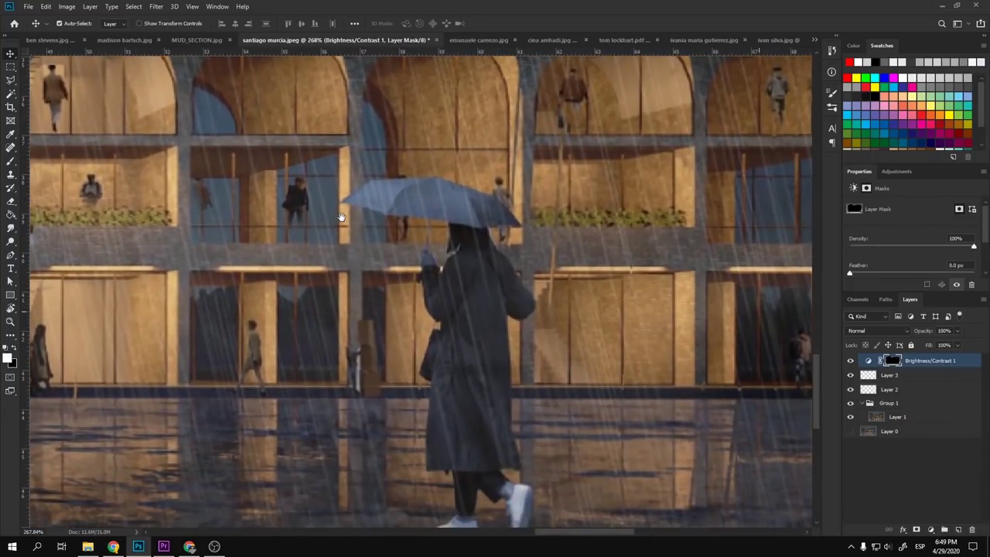
{"action": "left_click_drag", "start_coordinate": [341, 217], "coordinate": [352, 160]}
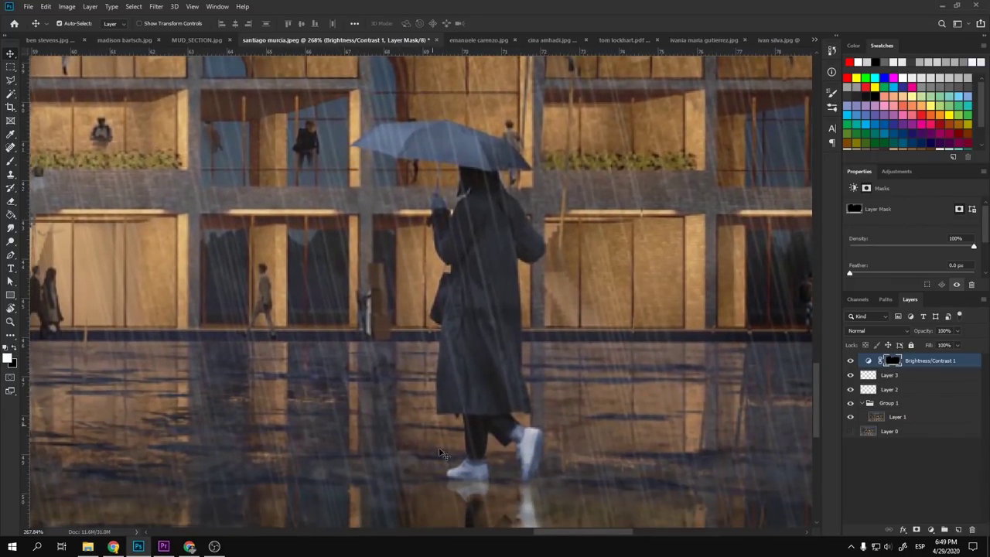
{"action": "key", "text": "ctrl+0"}
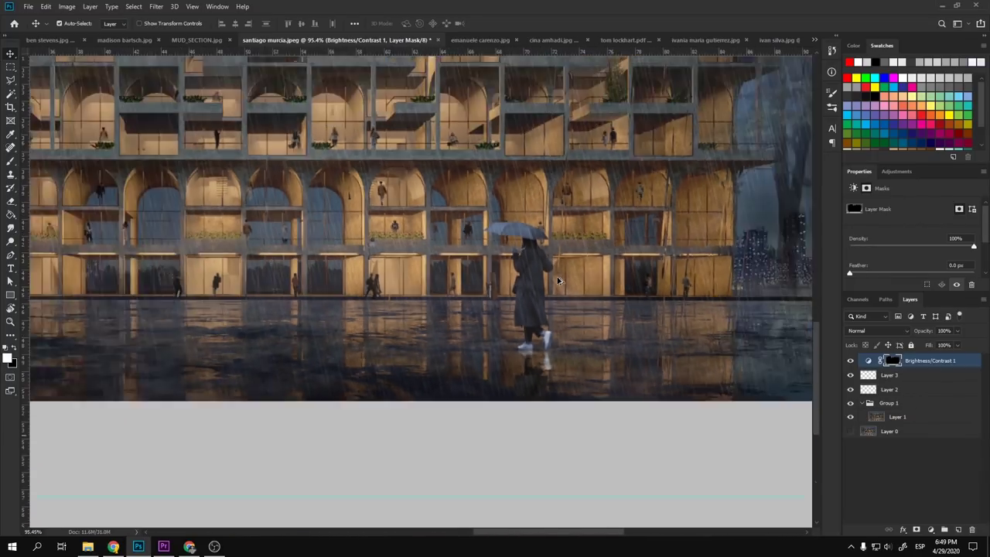
{"action": "scroll", "coordinate": [461, 143], "scroll_direction": "up", "scroll_amount": 5}
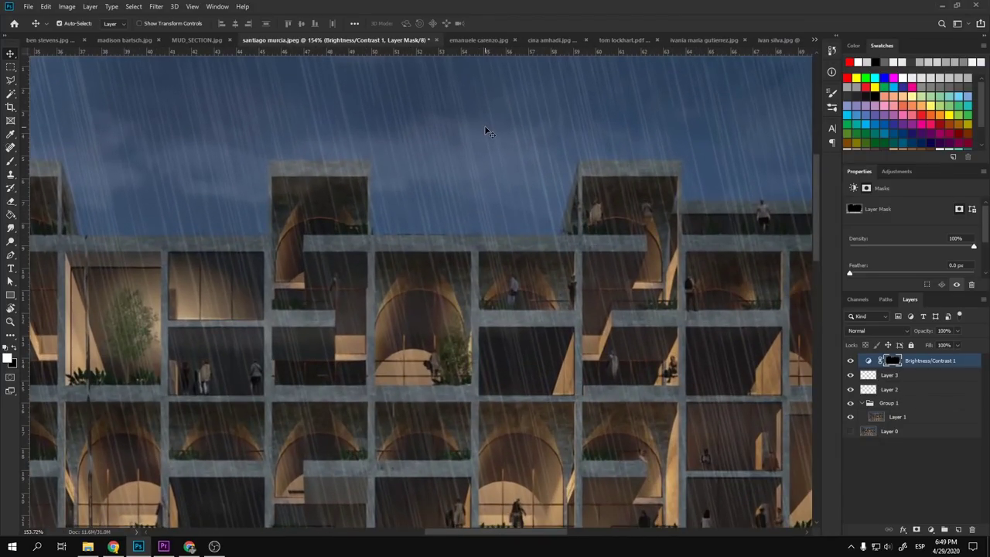
{"action": "scroll", "coordinate": [485, 131], "scroll_direction": "down", "scroll_amount": 5}
{"action": "scroll", "coordinate": [467, 424], "scroll_direction": "up", "scroll_amount": 5}
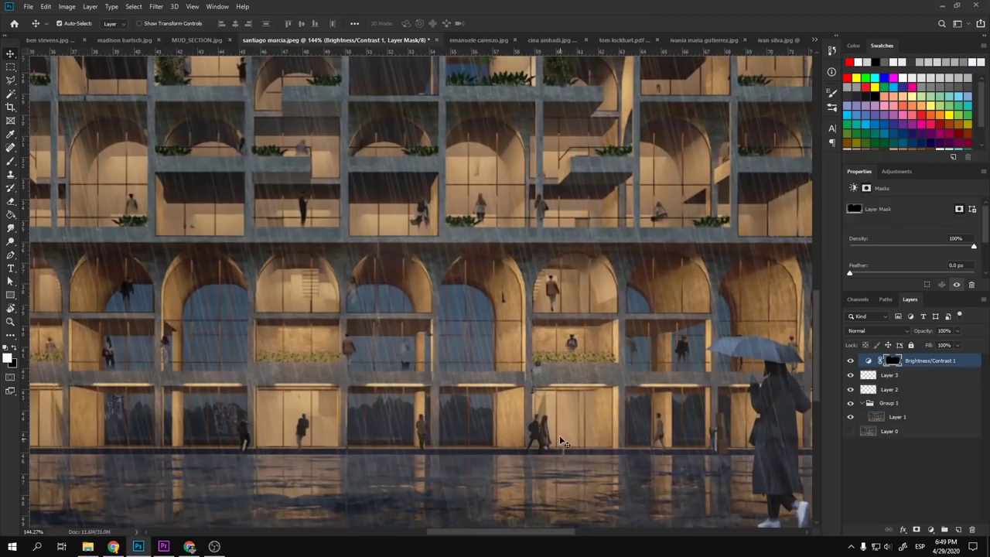
{"action": "left_click_drag", "start_coordinate": [466, 424], "coordinate": [542, 242]}
{"action": "scroll", "coordinate": [460, 319], "scroll_direction": "up", "scroll_amount": 3}
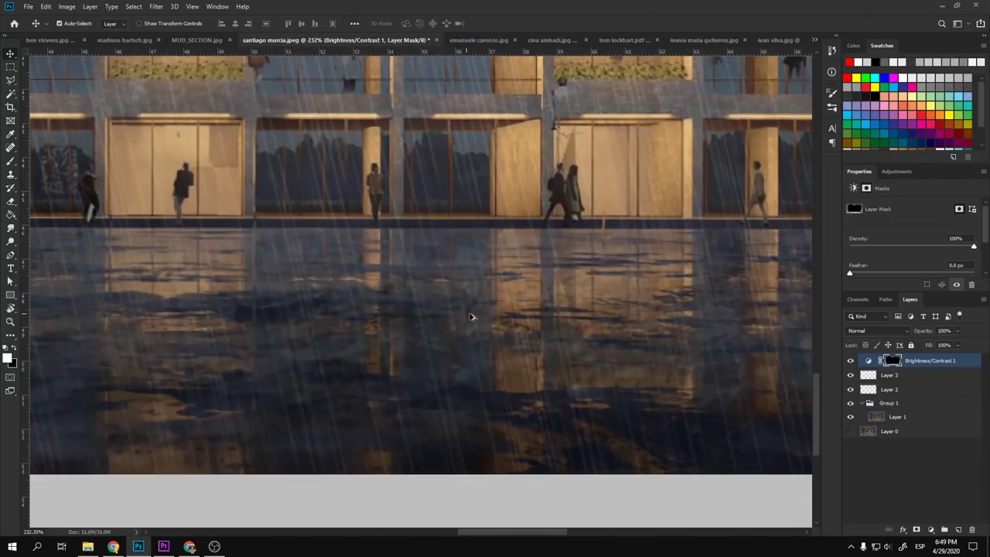
{"action": "scroll", "coordinate": [573, 324], "scroll_direction": "up", "scroll_amount": 1}
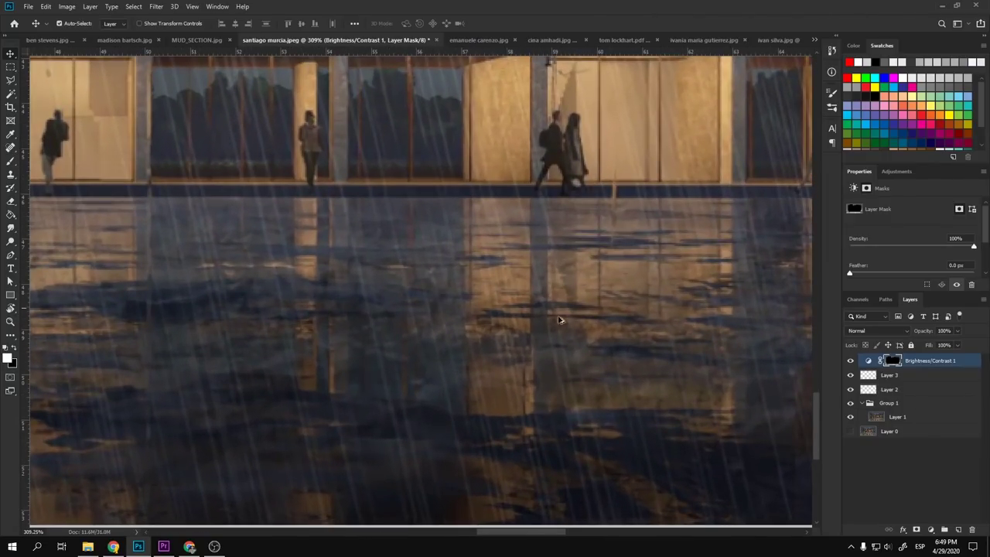
{"action": "scroll", "coordinate": [560, 319], "scroll_direction": "down", "scroll_amount": 8}
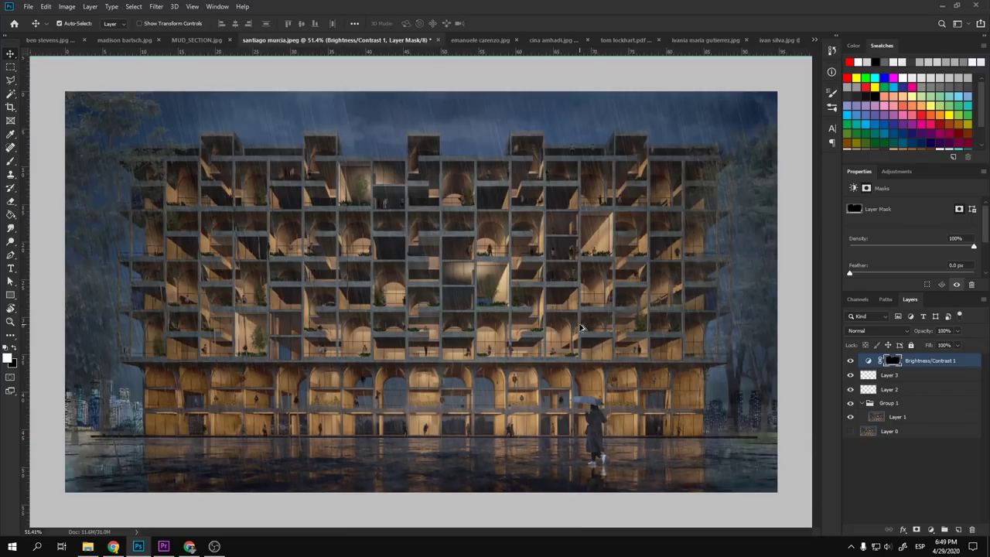
{"action": "scroll", "coordinate": [149, 450], "scroll_direction": "up", "scroll_amount": 5}
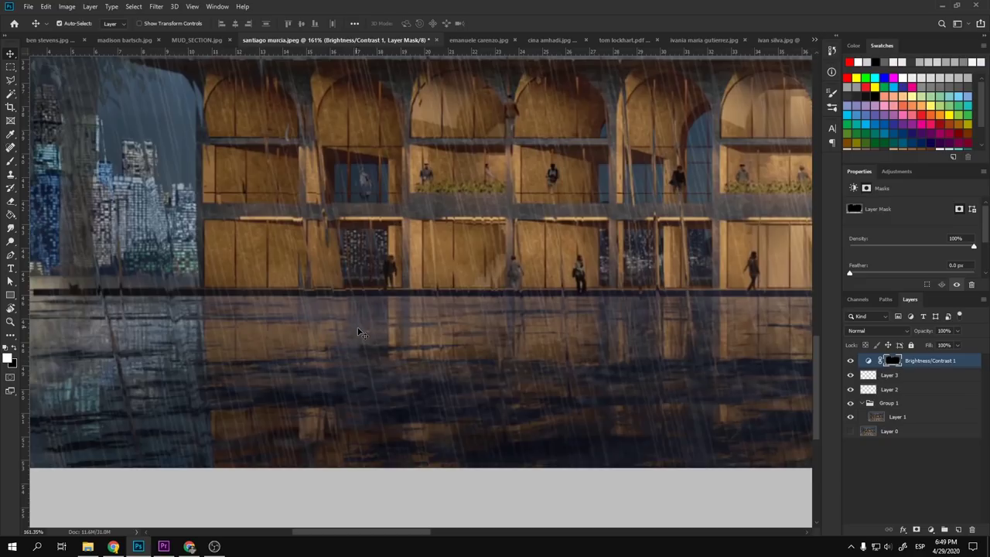
{"action": "scroll", "coordinate": [259, 367], "scroll_direction": "up", "scroll_amount": 1}
{"action": "scroll", "coordinate": [415, 360], "scroll_direction": "down", "scroll_amount": 3}
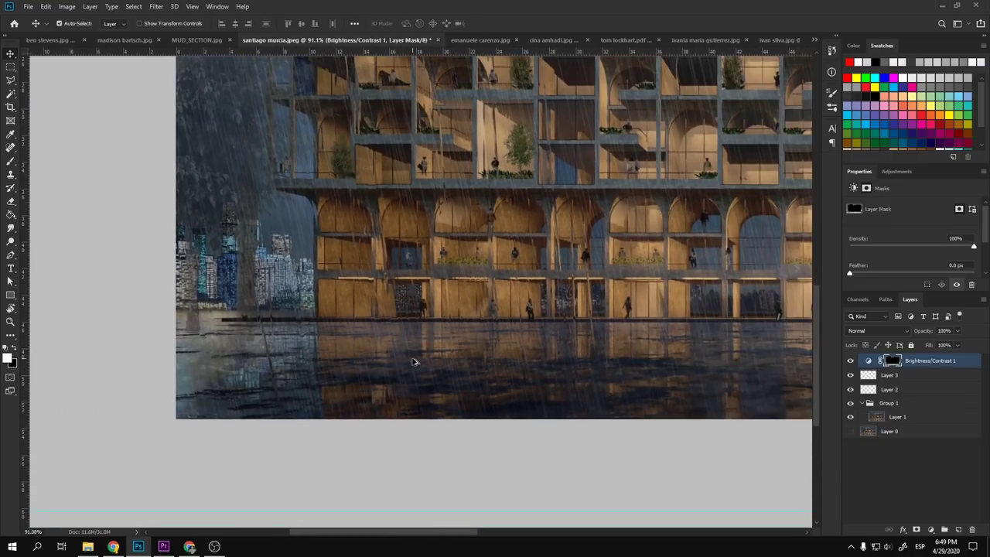
{"action": "scroll", "coordinate": [413, 361], "scroll_direction": "down", "scroll_amount": 3}
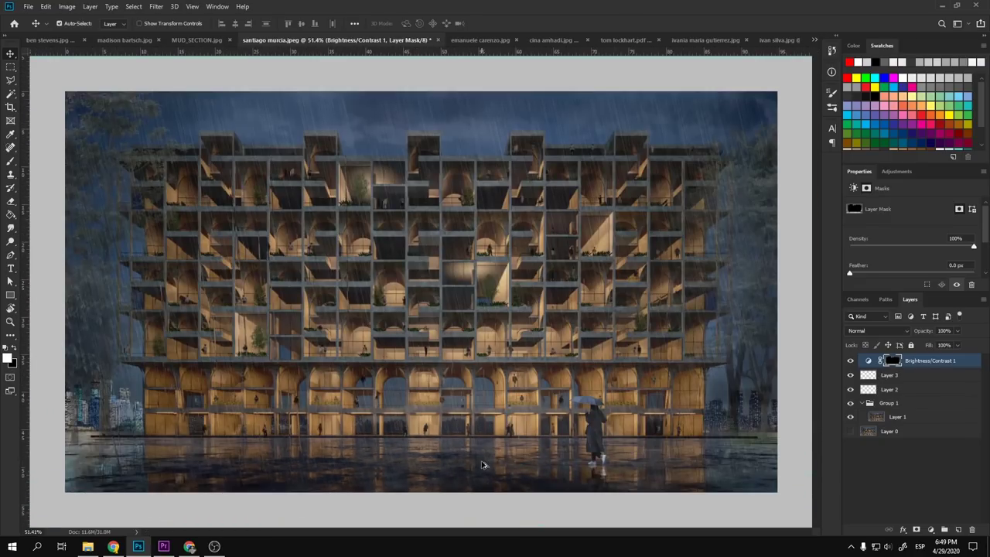
{"action": "scroll", "coordinate": [459, 464], "scroll_direction": "up", "scroll_amount": 1}
{"action": "scroll", "coordinate": [459, 464], "scroll_direction": "down", "scroll_amount": 2}
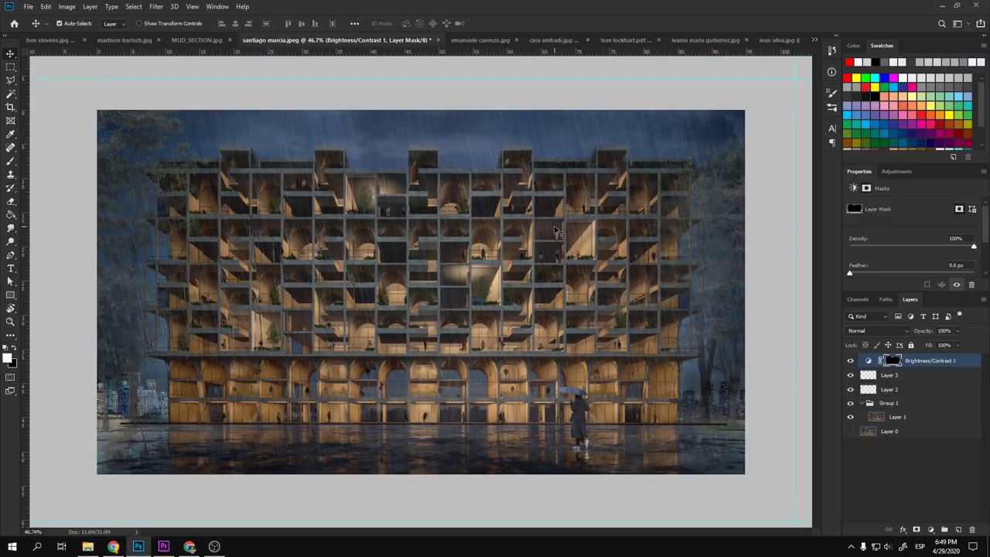
{"action": "scroll", "coordinate": [226, 367], "scroll_direction": "up", "scroll_amount": 3}
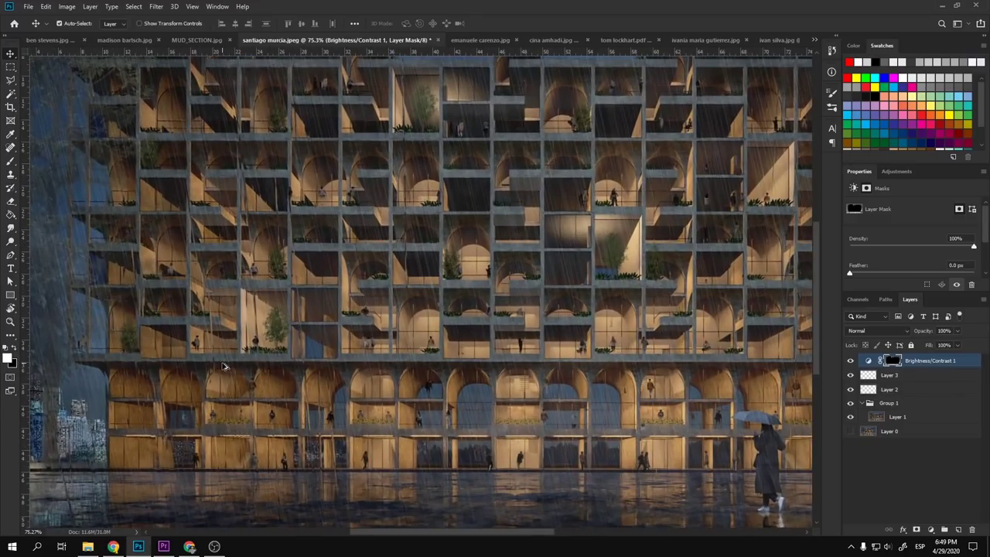
{"action": "left_click_drag", "start_coordinate": [234, 343], "coordinate": [353, 308]}
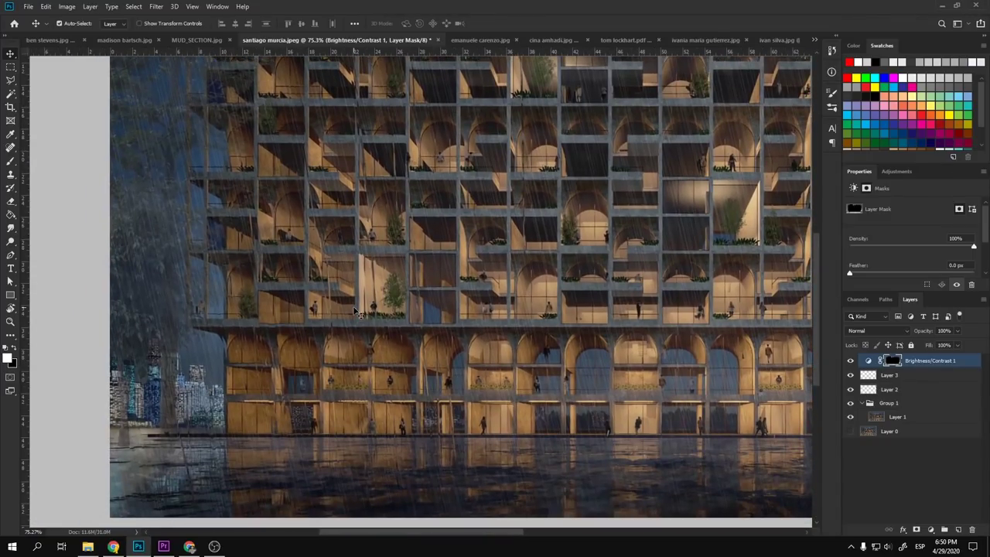
{"action": "scroll", "coordinate": [358, 313], "scroll_direction": "down", "scroll_amount": 3}
{"action": "scroll", "coordinate": [151, 367], "scroll_direction": "up", "scroll_amount": 4}
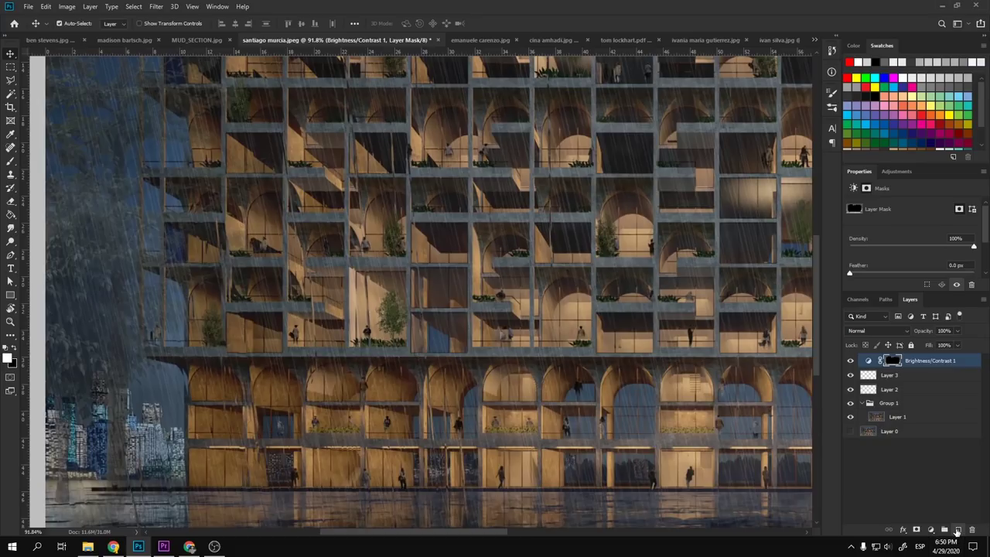
- Add empty Layer 4 with the Brush tool and bring the left city towers into view
{"action": "left_click", "coordinate": [959, 530]}
{"action": "key", "text": "b"}
{"action": "left_click", "coordinate": [848, 62]}
{"action": "scroll", "coordinate": [386, 294], "scroll_direction": "down", "scroll_amount": 3}
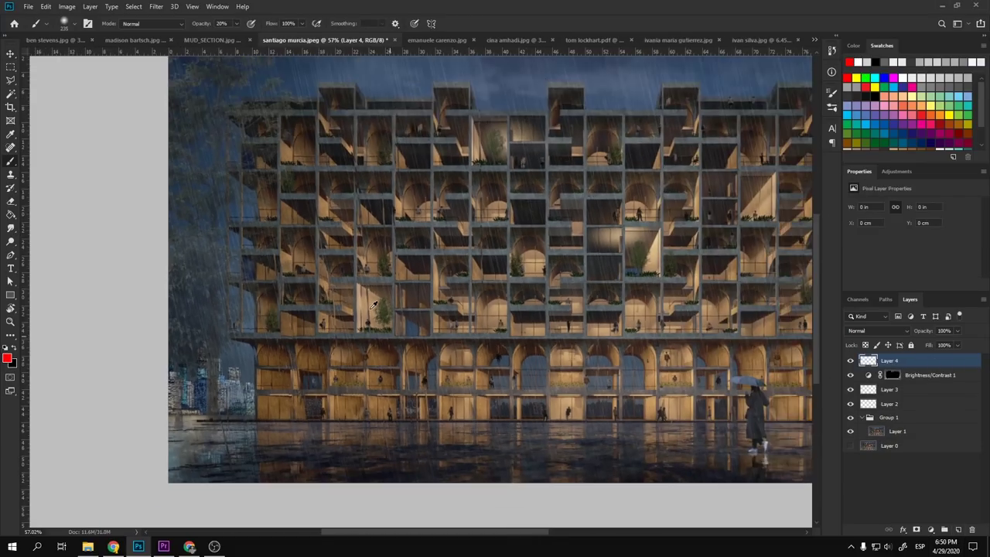
{"action": "scroll", "coordinate": [232, 287], "scroll_direction": "up", "scroll_amount": 3}
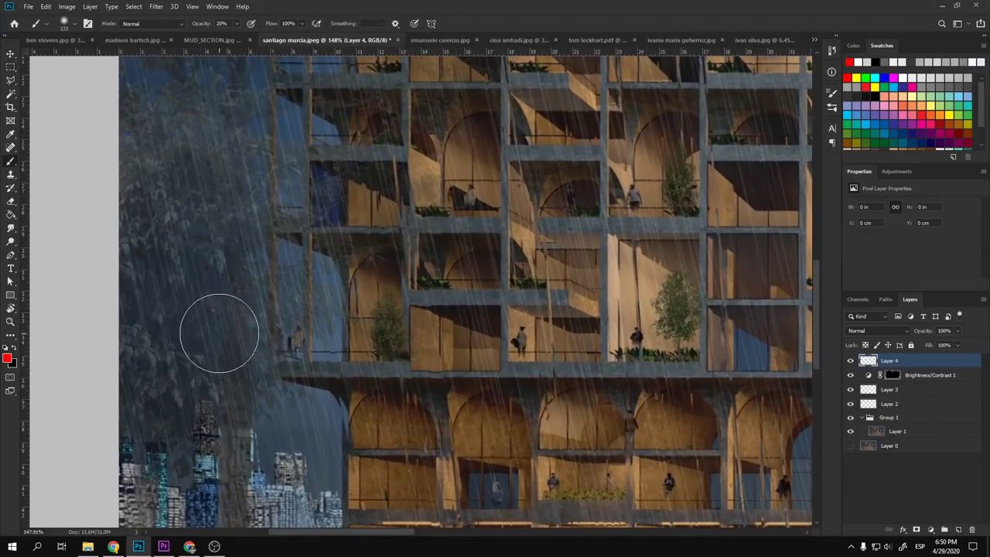
{"action": "scroll", "coordinate": [174, 273], "scroll_direction": "up", "scroll_amount": 2}
{"action": "left_click_drag", "start_coordinate": [256, 365], "coordinate": [277, 247]}
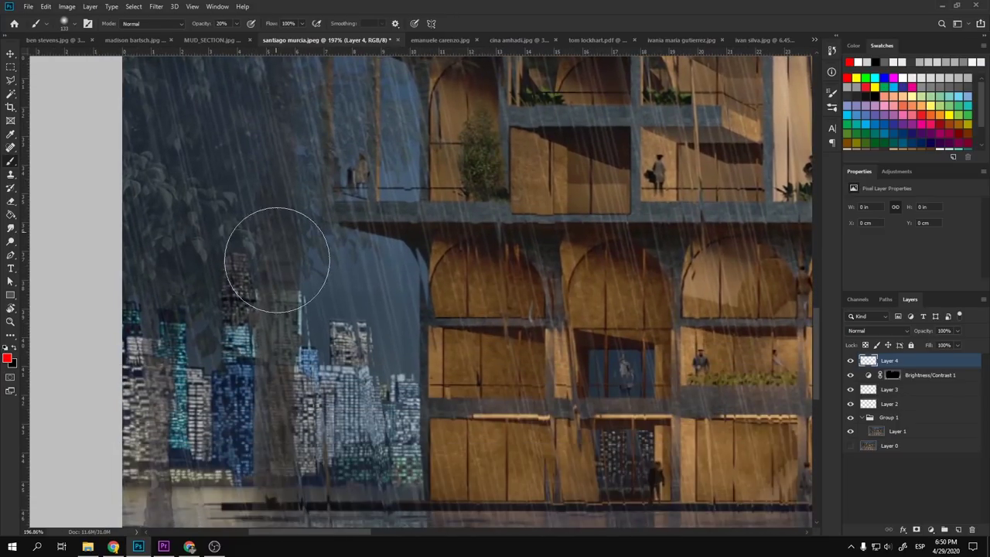
{"action": "scroll", "coordinate": [270, 364], "scroll_direction": "up", "scroll_amount": 2}
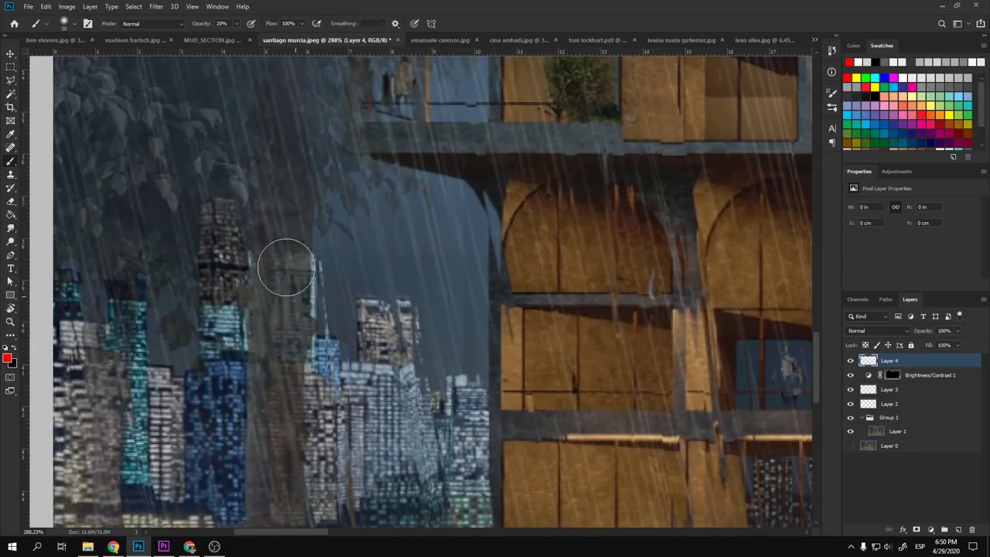
- Shrink the soft brush and paint a faint 20% stroke over the left towers
{"action": "left_click_drag", "start_coordinate": [283, 312], "coordinate": [270, 315]}
{"action": "left_click_drag", "start_coordinate": [267, 263], "coordinate": [276, 425]}
{"action": "scroll", "coordinate": [283, 417], "scroll_direction": "down", "scroll_amount": 1}
{"action": "scroll", "coordinate": [284, 418], "scroll_direction": "down", "scroll_amount": 1}
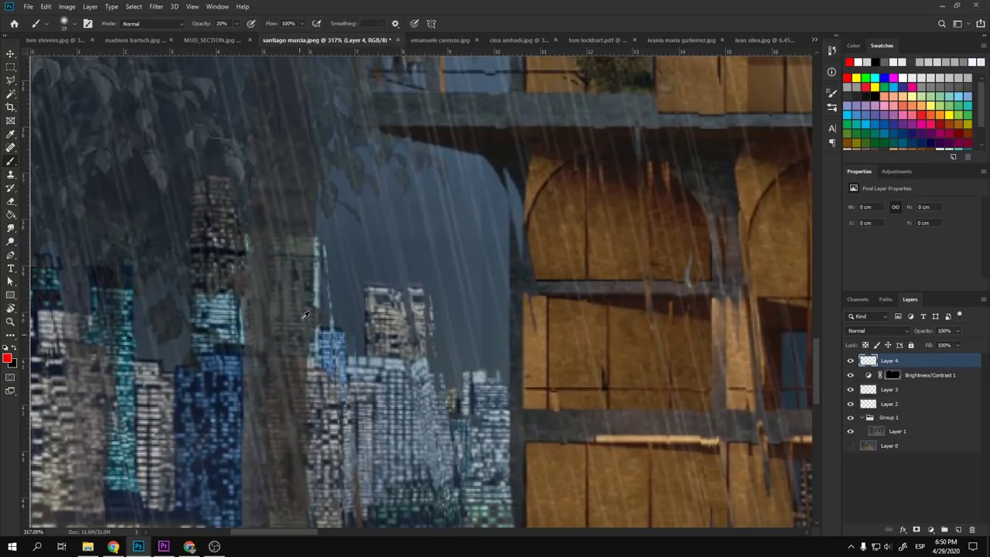
{"action": "scroll", "coordinate": [250, 342], "scroll_direction": "down", "scroll_amount": 4}
{"action": "scroll", "coordinate": [233, 362], "scroll_direction": "down", "scroll_amount": 1}
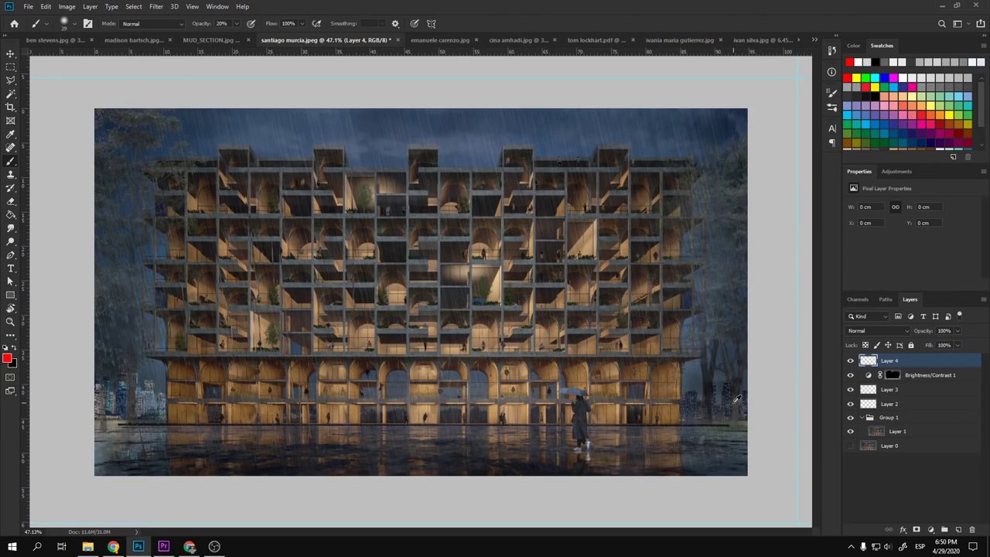
{"action": "scroll", "coordinate": [737, 398], "scroll_direction": "up", "scroll_amount": 3}
{"action": "scroll", "coordinate": [735, 402], "scroll_direction": "down", "scroll_amount": 3}
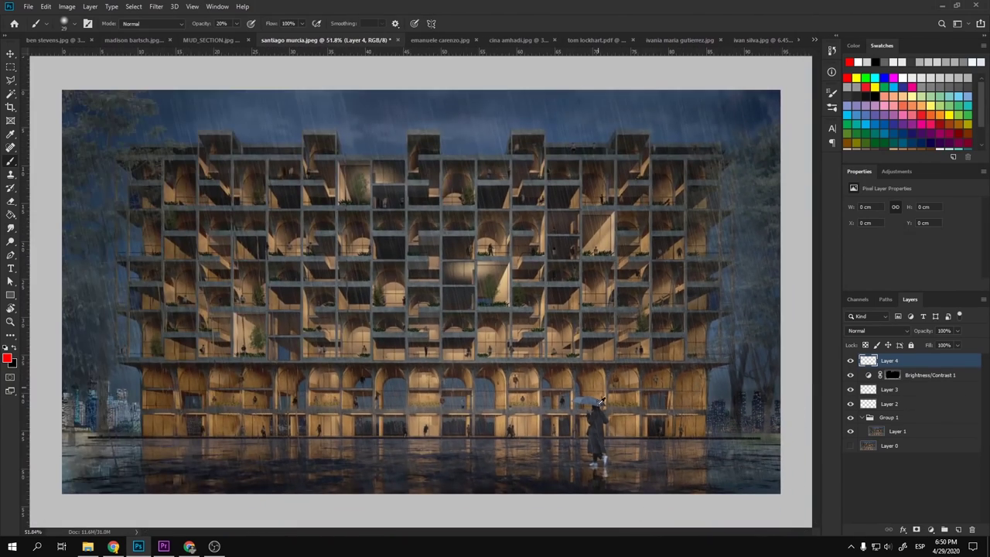
{"action": "scroll", "coordinate": [602, 400], "scroll_direction": "up", "scroll_amount": 3}
{"action": "scroll", "coordinate": [611, 350], "scroll_direction": "down", "scroll_amount": 2}
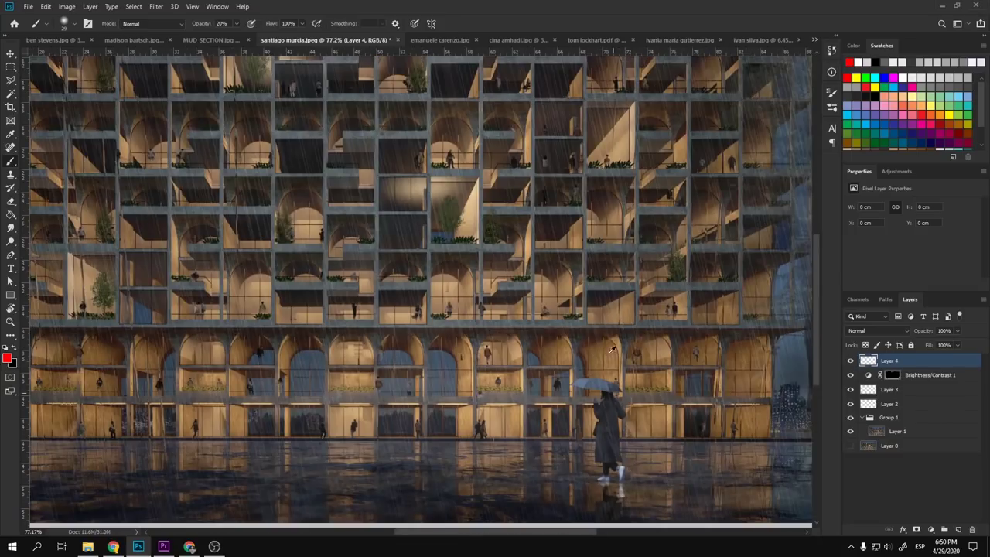
- Pan and zoom to inspect the image's left edge
{"action": "left_click_drag", "start_coordinate": [318, 367], "coordinate": [436, 358]}
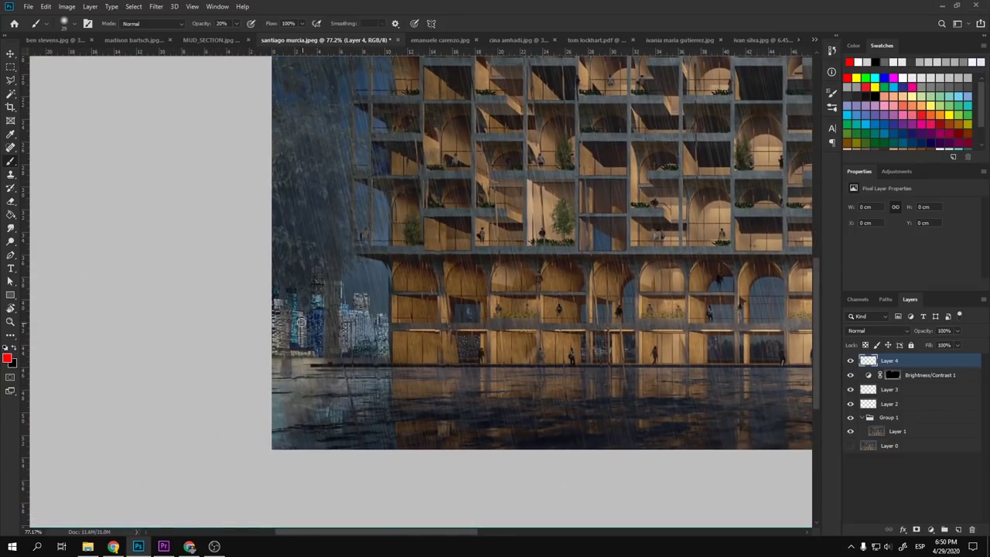
{"action": "scroll", "coordinate": [301, 322], "scroll_direction": "up", "scroll_amount": 2}
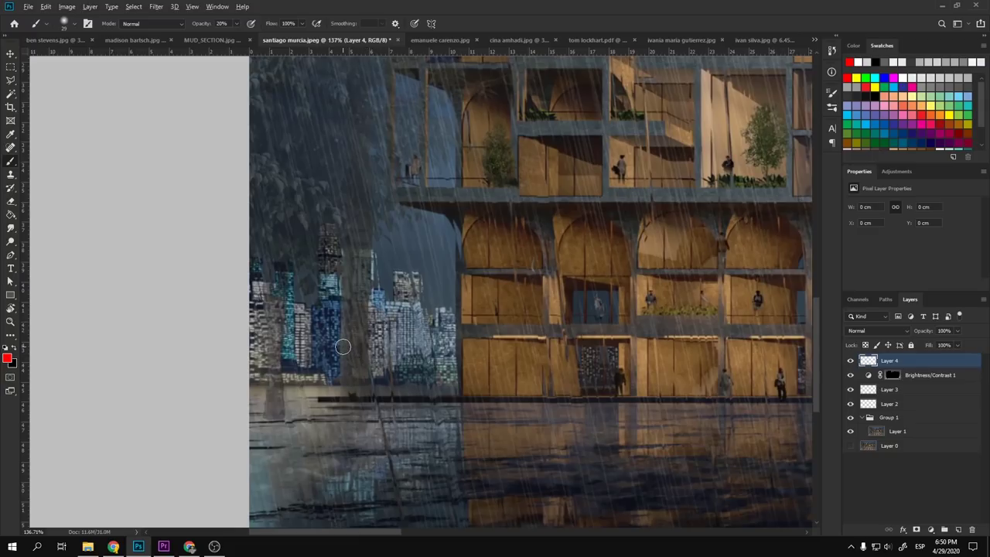
{"action": "scroll", "coordinate": [343, 347], "scroll_direction": "down", "scroll_amount": 4}
{"action": "scroll", "coordinate": [44, 410], "scroll_direction": "up", "scroll_amount": 1}
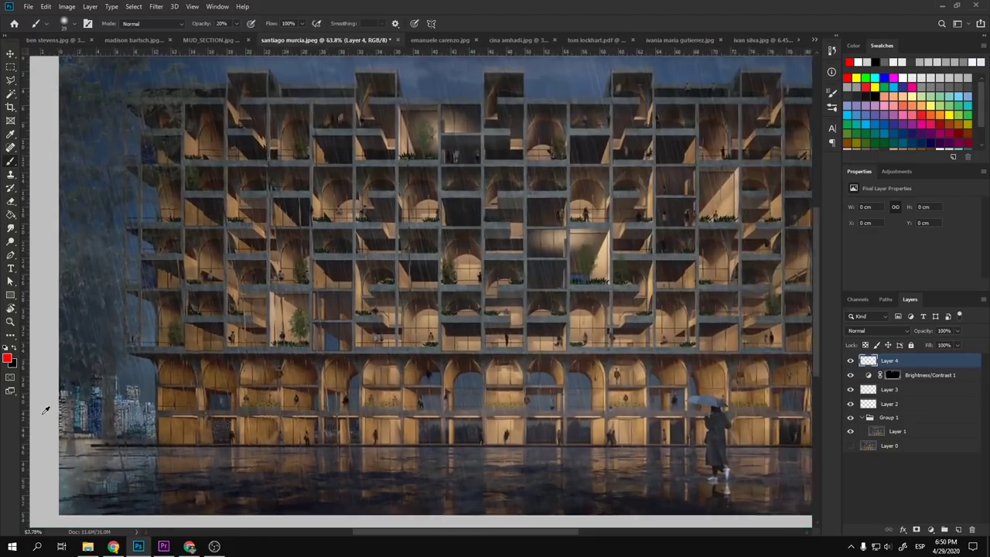
{"action": "scroll", "coordinate": [45, 410], "scroll_direction": "up", "scroll_amount": 3}
{"action": "scroll", "coordinate": [193, 375], "scroll_direction": "down", "scroll_amount": 1}
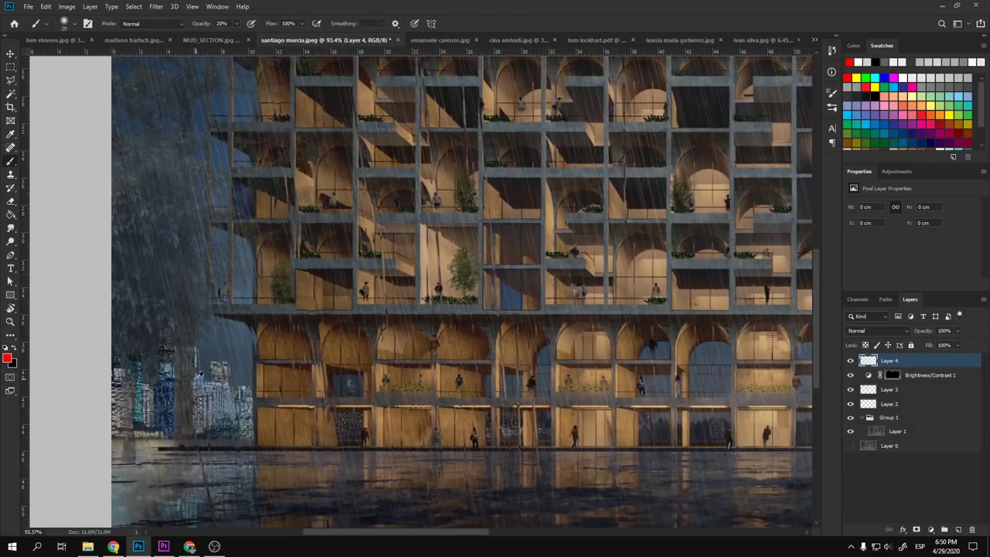
{"action": "scroll", "coordinate": [199, 375], "scroll_direction": "down", "scroll_amount": 3}
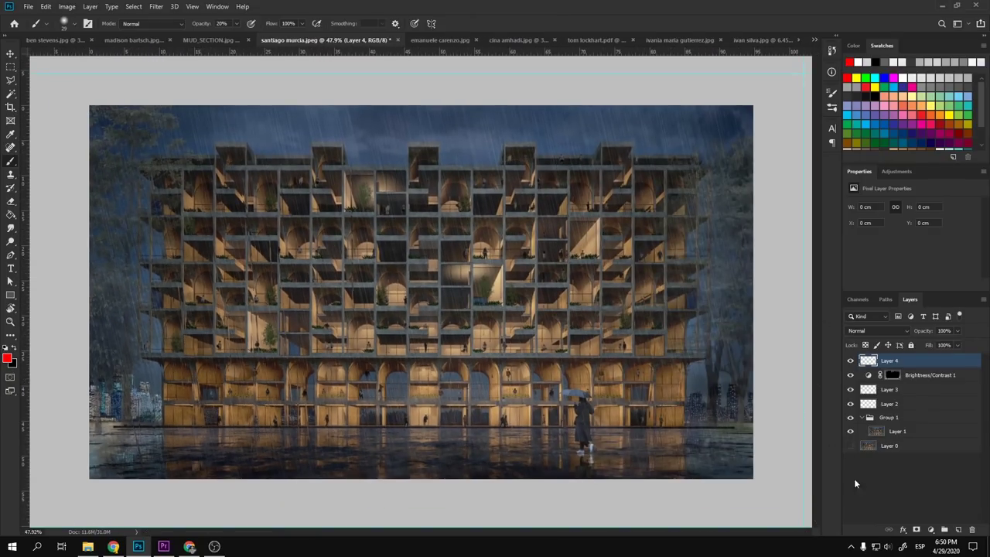
- Set a 46 px soft brush and sample the blue-grey edge colour as the foreground
{"action": "key", "text": "d"}
{"action": "right_click", "coordinate": [122, 338], "text": "alt"}
{"action": "left_click_drag", "start_coordinate": [121, 345], "coordinate": [124, 201]}
{"action": "key", "text": "ctrl+z"}
{"action": "scroll", "coordinate": [143, 428], "scroll_direction": "up", "scroll_amount": 2, "text": "alt"}
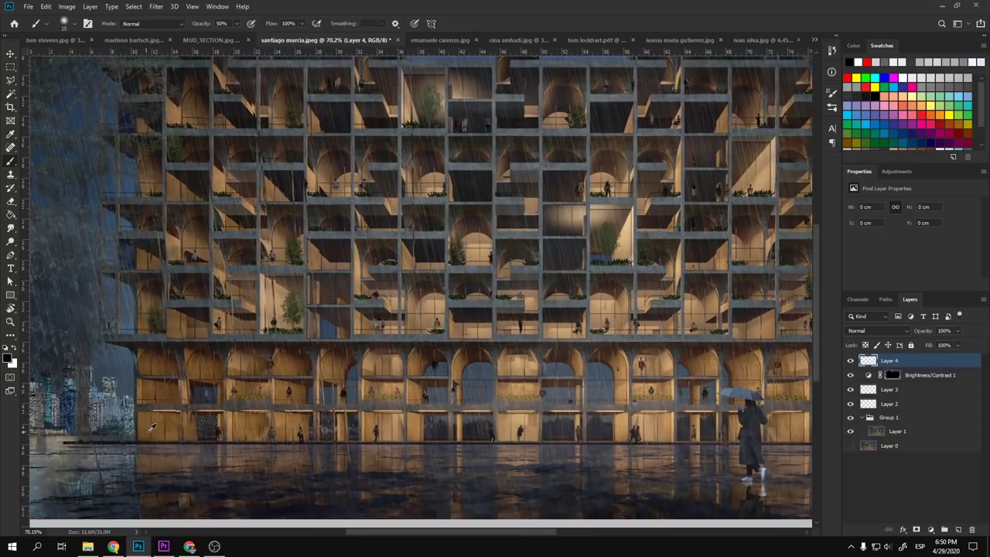
{"action": "left_click", "coordinate": [63, 418], "text": "alt"}
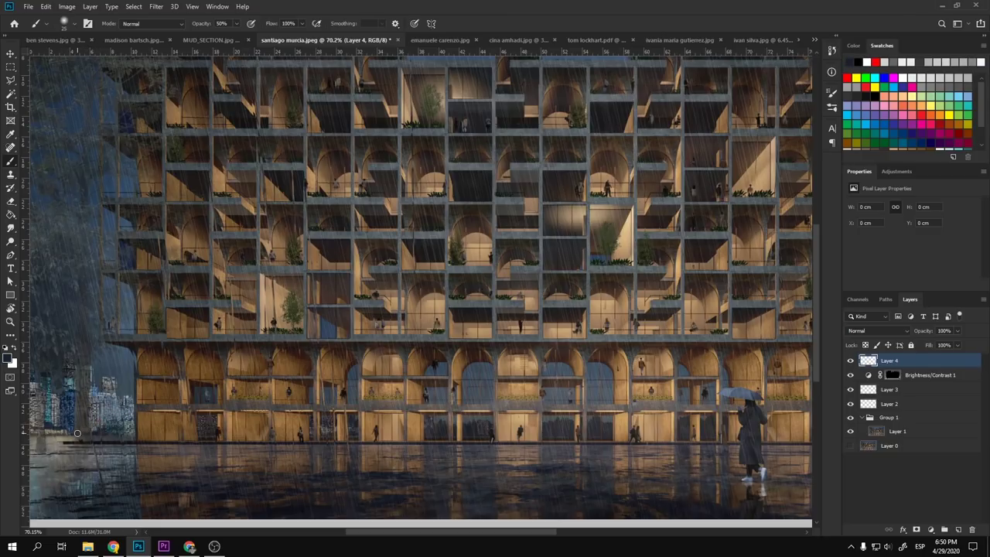
- Paint soft dark vertical strokes along the left and right image edges on Layer 4
{"action": "scroll", "coordinate": [131, 359], "scroll_direction": "left", "scroll_amount": 3}
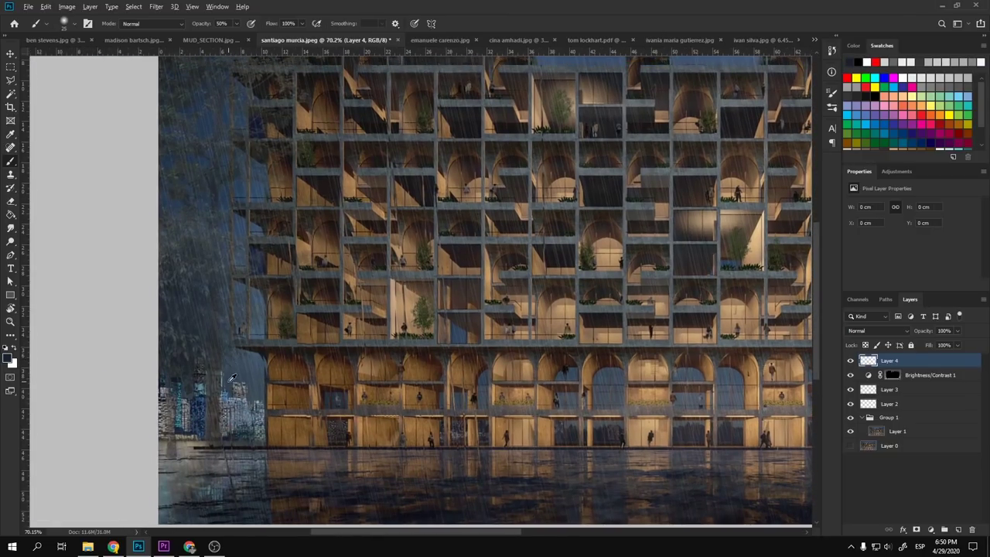
{"action": "scroll", "coordinate": [231, 377], "scroll_direction": "down", "scroll_amount": 1, "text": "alt"}
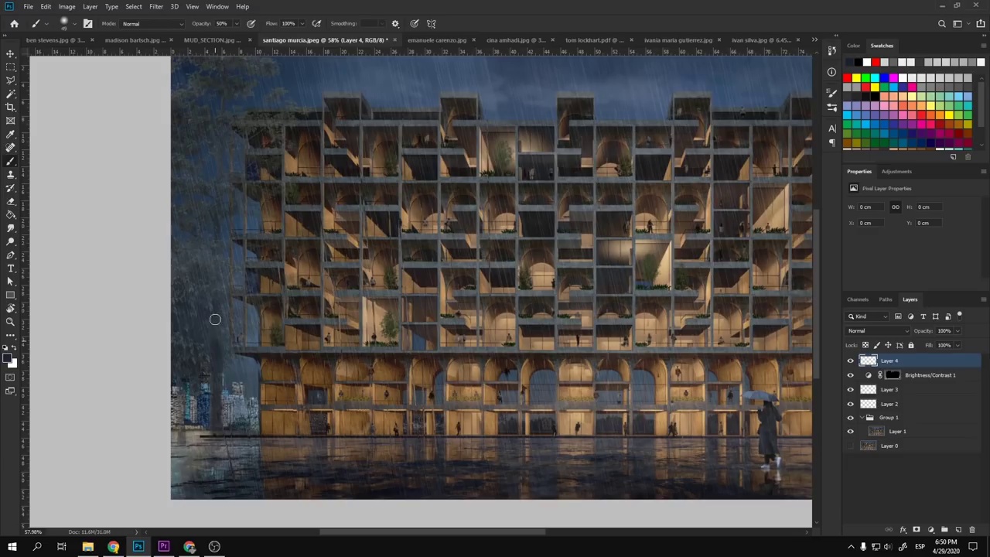
{"action": "left_click_drag", "start_coordinate": [215, 319], "coordinate": [218, 77]}
{"action": "scroll", "coordinate": [223, 314], "scroll_direction": "down", "scroll_amount": 1}
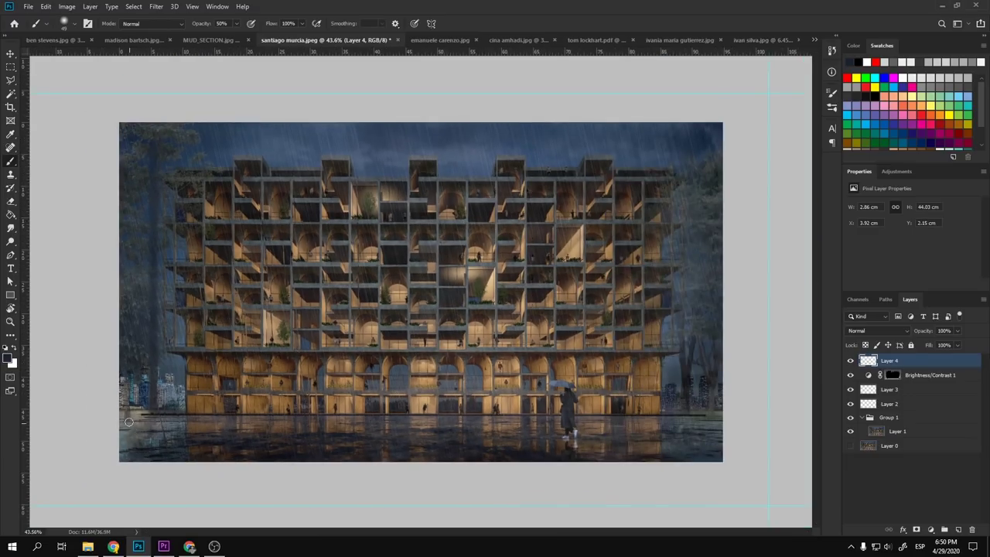
{"action": "left_click_drag", "start_coordinate": [123, 393], "coordinate": [124, 132]}
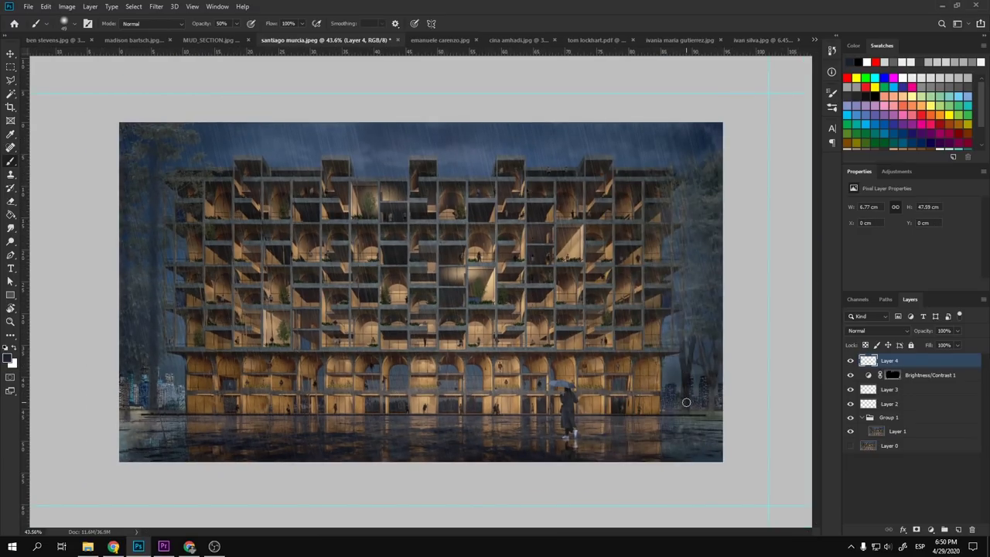
{"action": "left_click_drag", "start_coordinate": [686, 402], "coordinate": [685, 127]}
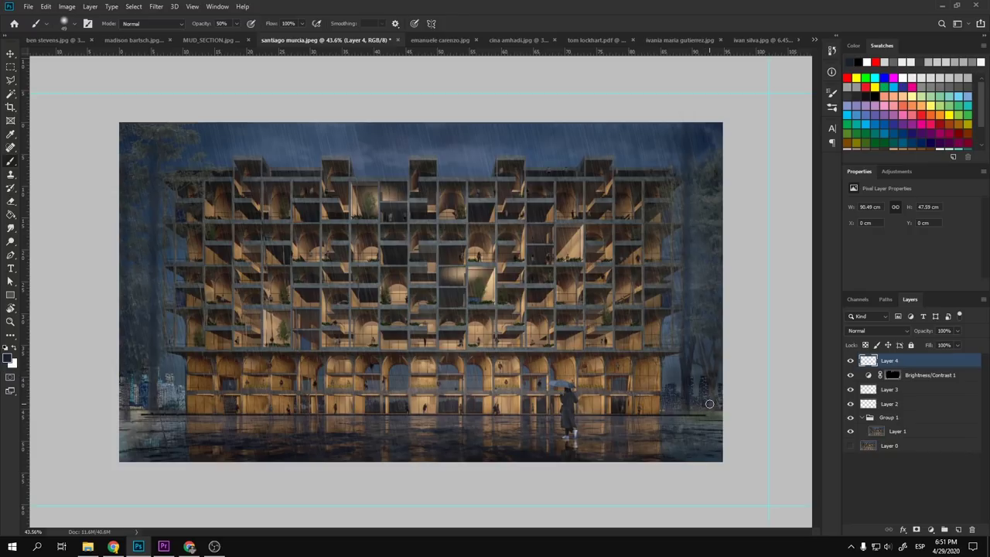
{"action": "left_click_drag", "start_coordinate": [709, 404], "coordinate": [731, 122]}
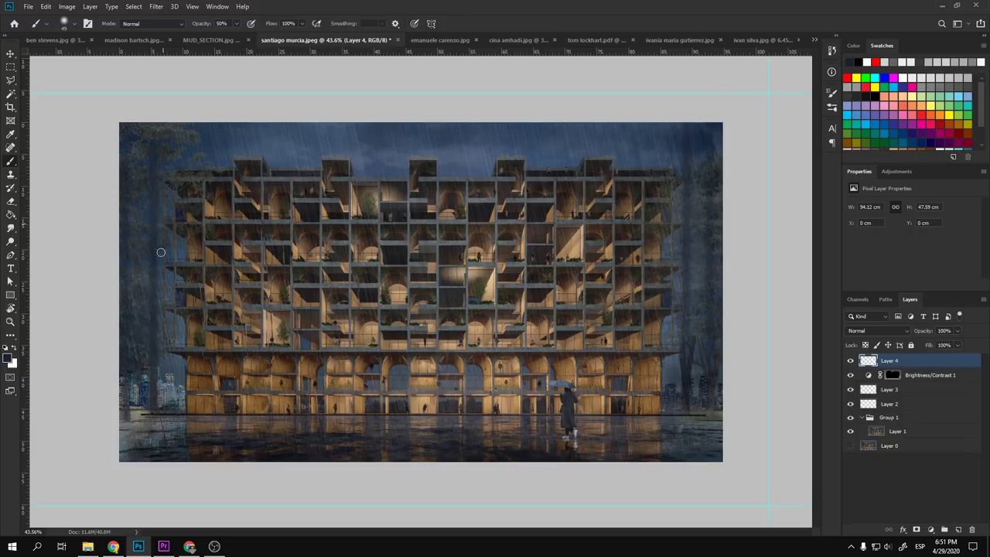
{"action": "left_click_drag", "start_coordinate": [152, 302], "coordinate": [152, 227]}
{"action": "left_click_drag", "start_coordinate": [150, 188], "coordinate": [141, 360]}
- Enlarge the brush considerably, then bring up the Mir. reference page in Chrome
{"action": "scroll", "coordinate": [283, 386], "scroll_direction": "down", "scroll_amount": 4}
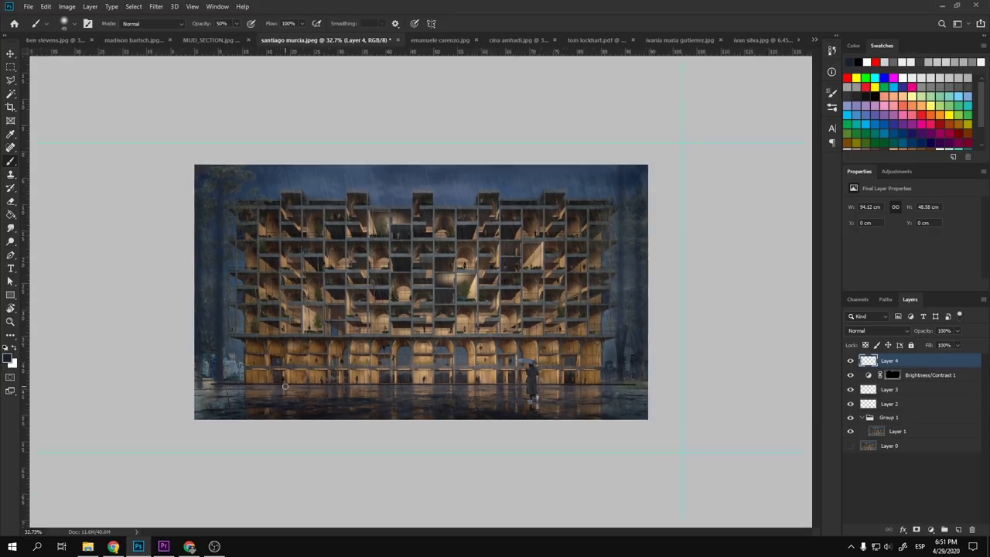
{"action": "scroll", "coordinate": [434, 352], "scroll_direction": "up", "scroll_amount": 4}
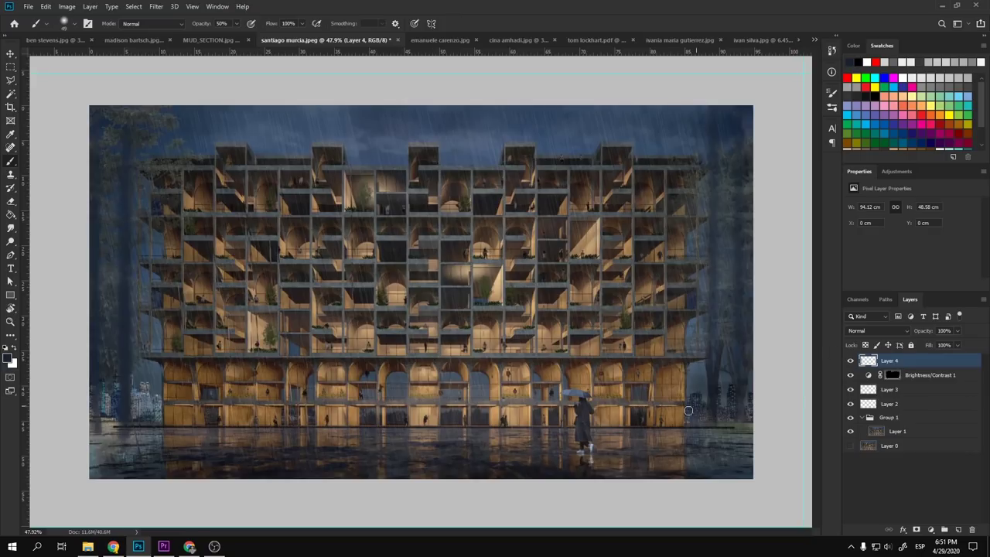
{"action": "left_click_drag", "start_coordinate": [688, 410], "coordinate": [691, 432]}
{"action": "key", "text": "alt+Tab"}
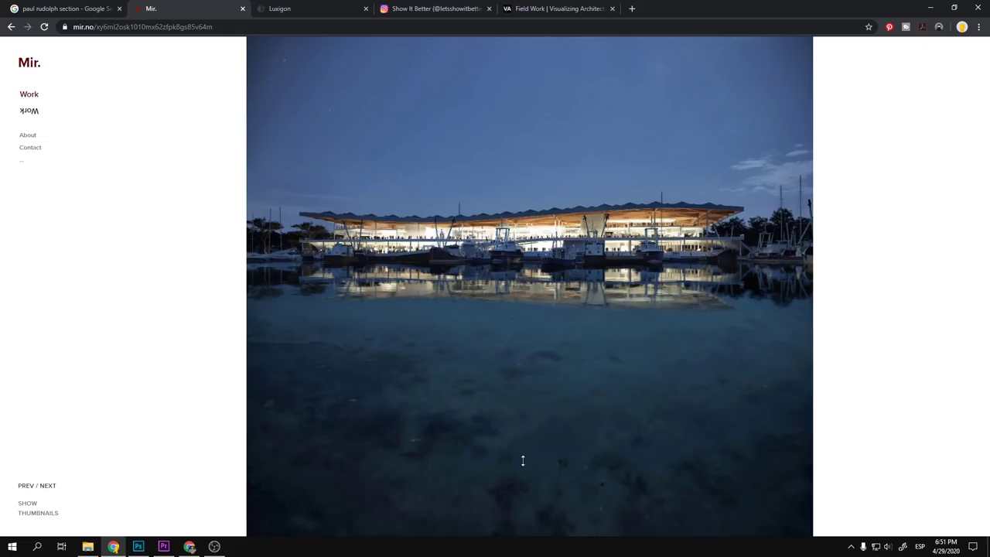
- Switch from the Chrome night-marina reference back to the Photoshop facade rendering
{"action": "key", "text": "alt+Tab"}
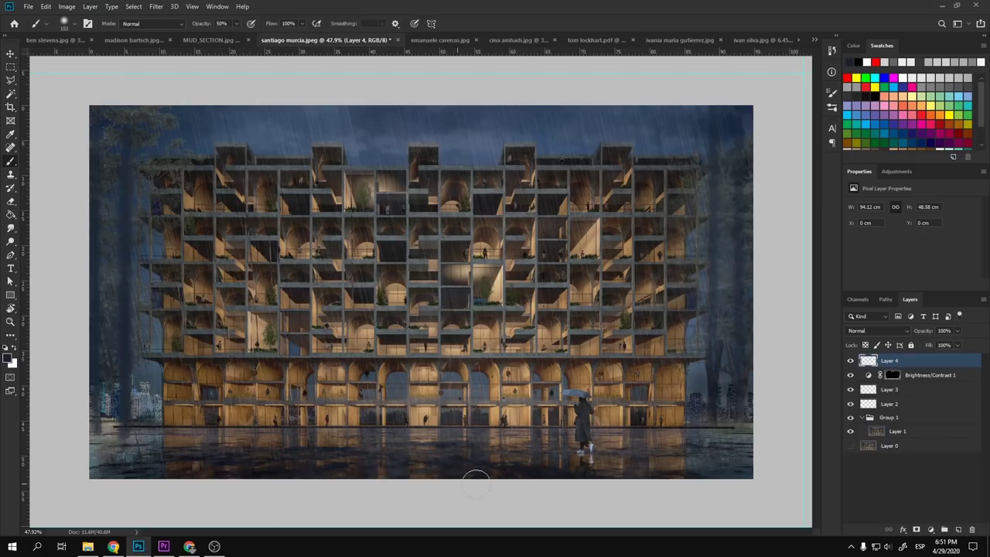
- Resize the brush, ending at about 170 px
{"action": "scroll", "coordinate": [501, 472], "scroll_direction": "up", "scroll_amount": 5}
{"action": "scroll", "coordinate": [397, 406], "scroll_direction": "up", "scroll_amount": 2}
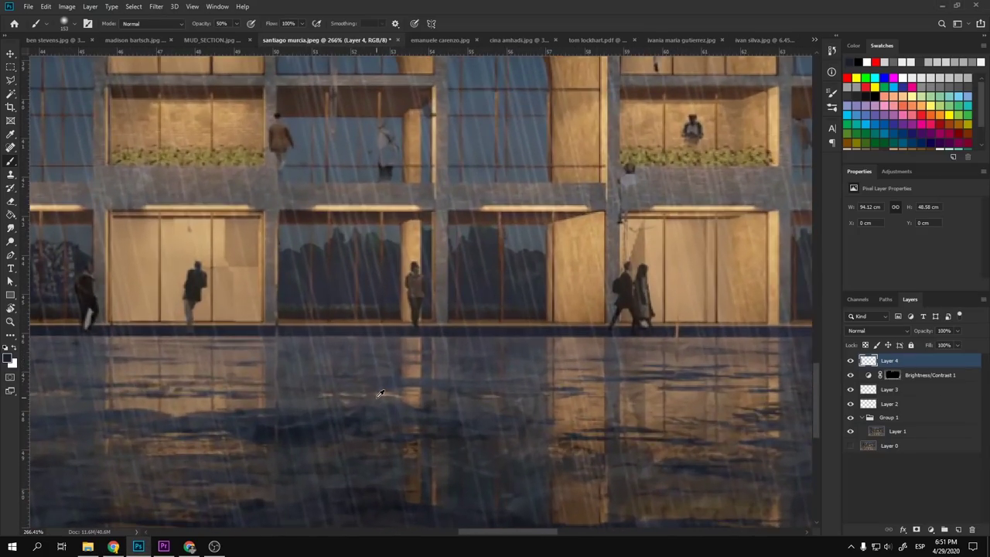
{"action": "scroll", "coordinate": [391, 368], "scroll_direction": "down", "scroll_amount": 2}
{"action": "left_click_drag", "start_coordinate": [401, 357], "coordinate": [341, 359]}
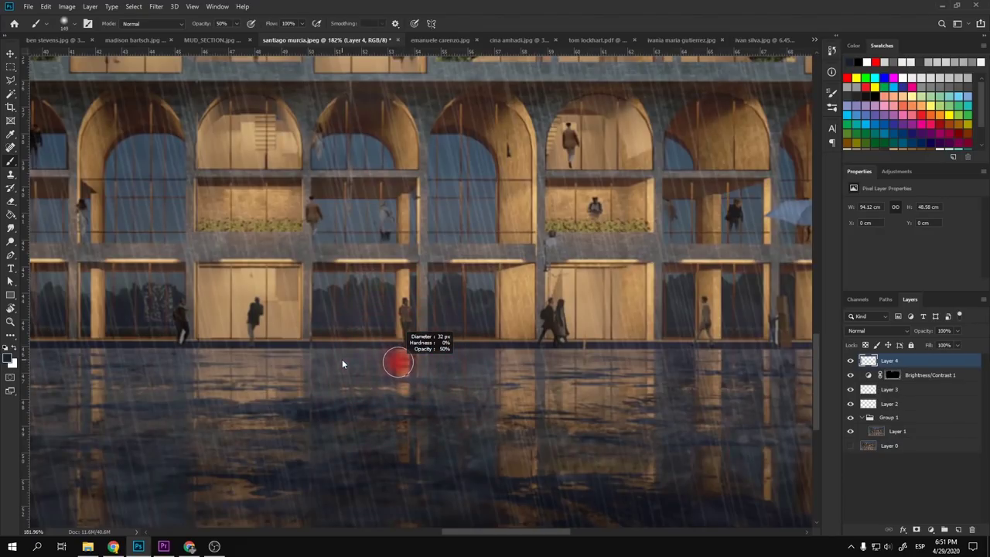
{"action": "scroll", "coordinate": [349, 361], "scroll_direction": "down", "scroll_amount": 5}
{"action": "scroll", "coordinate": [364, 365], "scroll_direction": "down", "scroll_amount": 1}
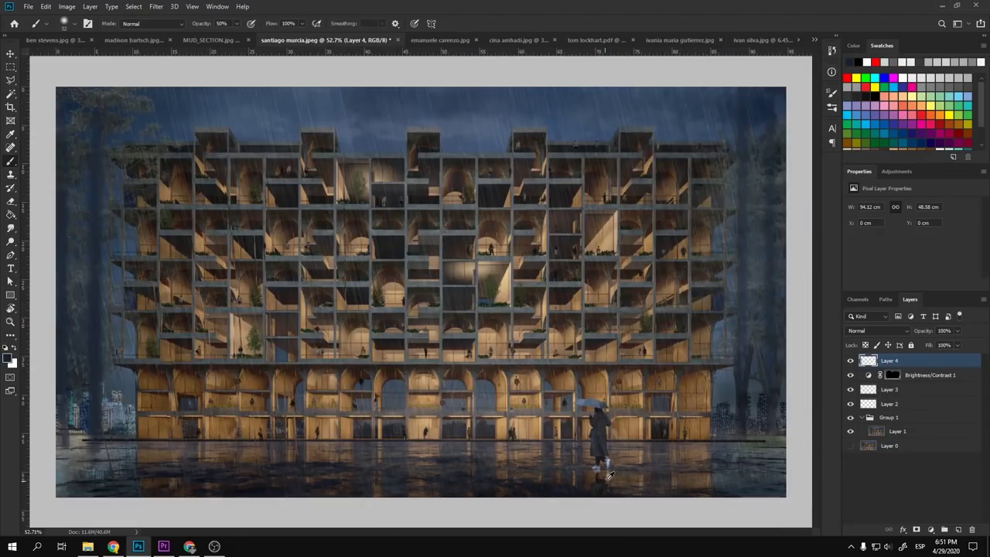
{"action": "left_click_drag", "start_coordinate": [609, 475], "coordinate": [658, 474]}
- Add a Hue/Saturation layer above Layer 4 at Lightness −74 and invert its mask
{"action": "left_click", "coordinate": [887, 169]}
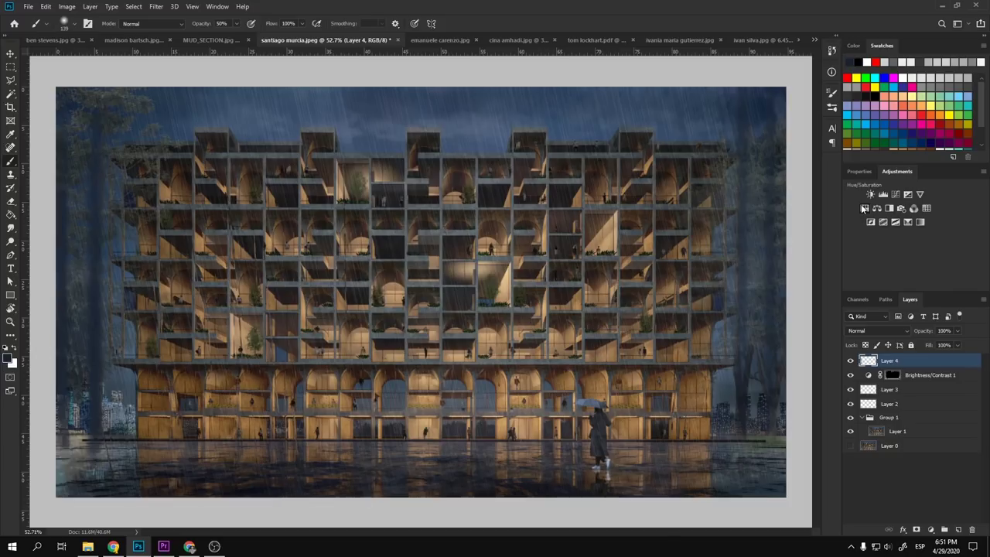
{"action": "left_click", "coordinate": [864, 208]}
{"action": "scroll", "coordinate": [885, 271], "scroll_direction": "down", "scroll_amount": 1}
{"action": "left_click_drag", "start_coordinate": [891, 249], "coordinate": [866, 249]}
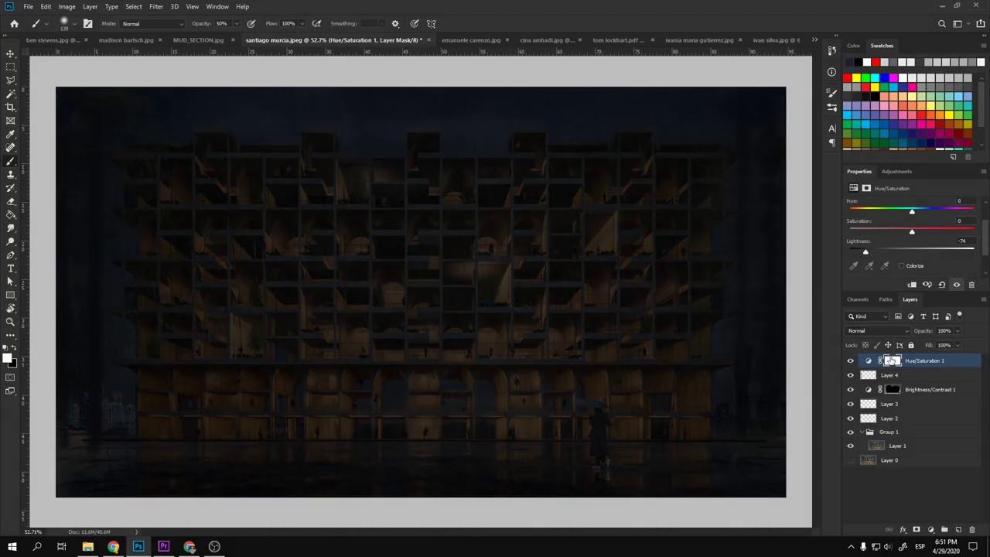
{"action": "left_click", "coordinate": [892, 360]}
{"action": "key", "text": "ctrl+i"}
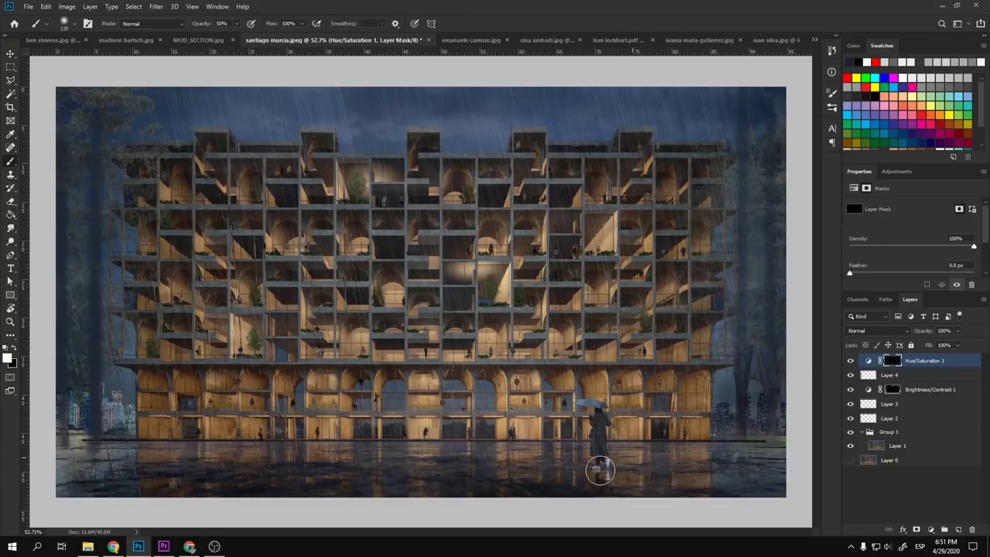
- Enlarge the brush further and lower its opacity to 20% for painting the mask
{"action": "mouse_move", "coordinate": [601, 469]}
{"action": "left_mouse_down"}
{"action": "mouse_move", "coordinate": [624, 491]}
{"action": "mouse_move", "coordinate": [688, 491]}
{"action": "left_mouse_up"}
{"action": "key", "text": "2"}
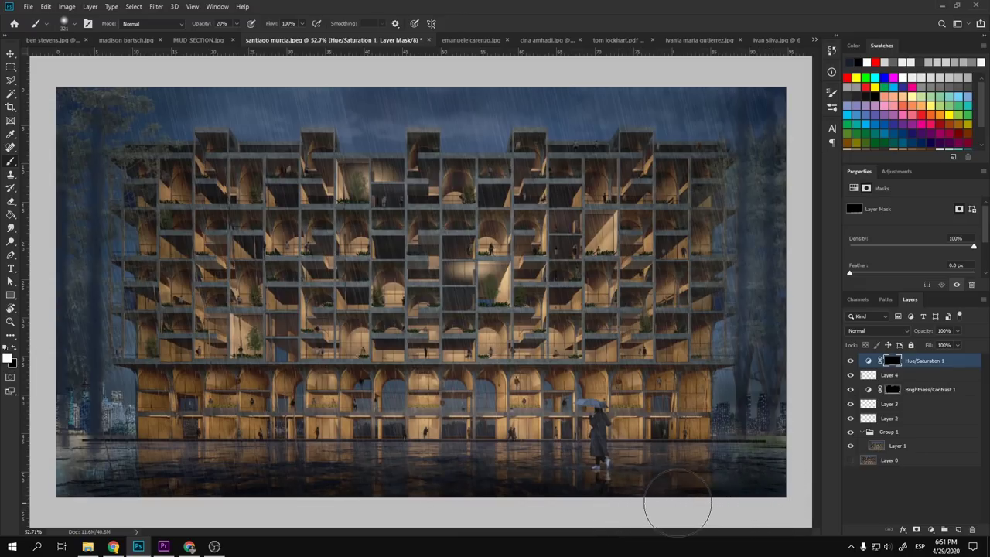
{"action": "scroll", "coordinate": [594, 449], "scroll_direction": "up", "scroll_amount": 3}
{"action": "scroll", "coordinate": [594, 449], "scroll_direction": "down", "scroll_amount": 5}
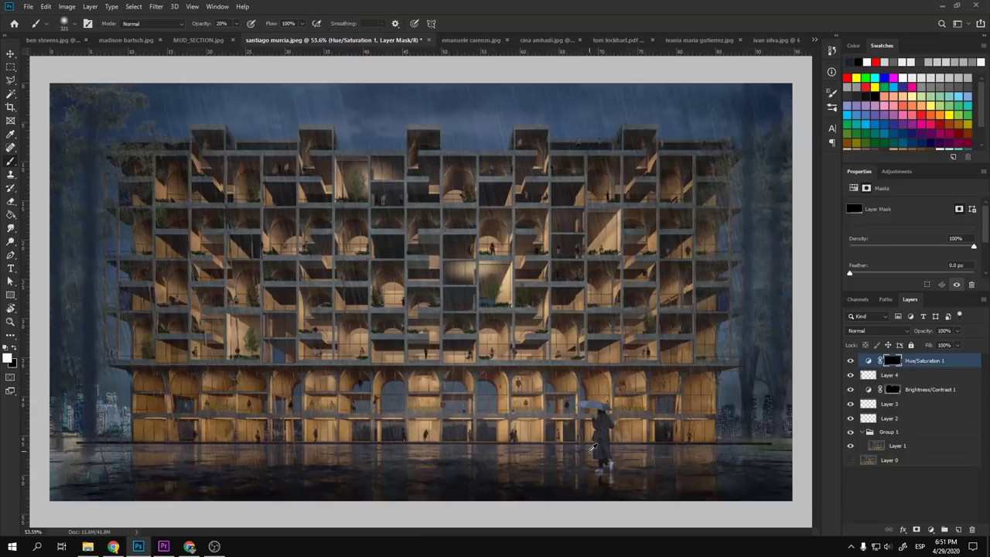
{"action": "scroll", "coordinate": [391, 394], "scroll_direction": "up", "scroll_amount": 1}
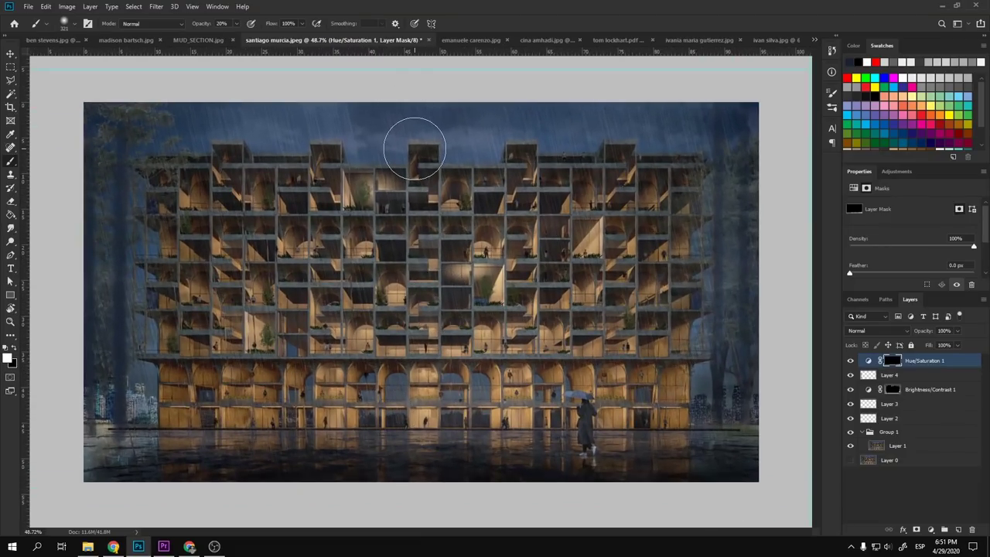
{"action": "scroll", "coordinate": [457, 197], "scroll_direction": "down", "scroll_amount": 1}
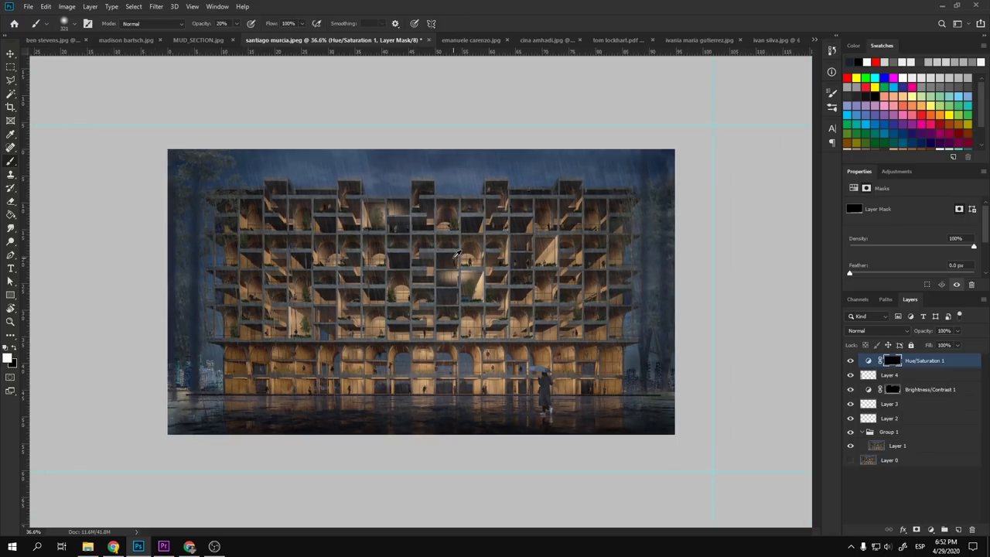
{"action": "scroll", "coordinate": [482, 249], "scroll_direction": "up", "scroll_amount": 5}
- Select the layer holding the building render with the Move tool
{"action": "scroll", "coordinate": [481, 249], "scroll_direction": "up", "scroll_amount": 6}
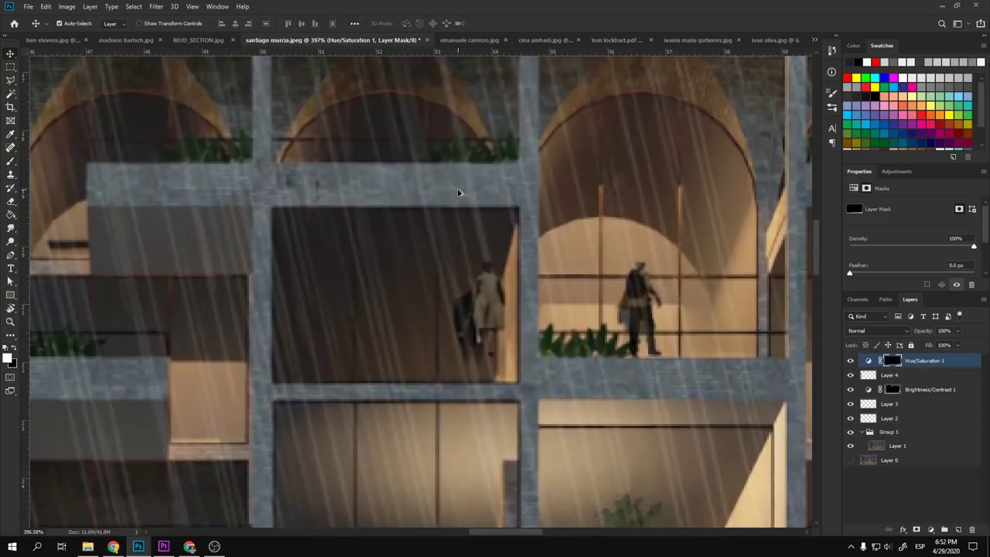
{"action": "key", "text": "v"}
{"action": "left_click", "coordinate": [485, 191]}
{"action": "scroll", "coordinate": [485, 191], "scroll_direction": "down", "scroll_amount": 10}
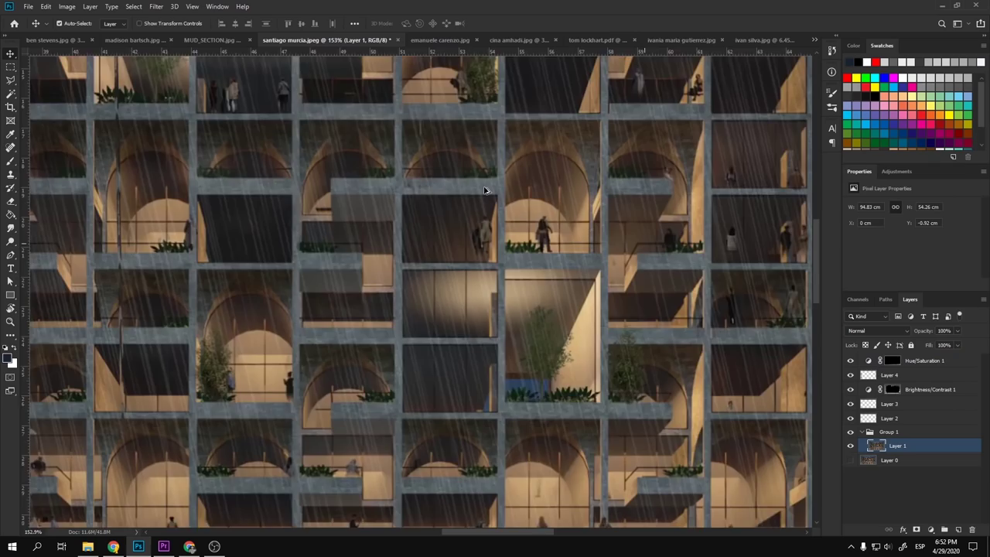
{"action": "scroll", "coordinate": [495, 193], "scroll_direction": "up", "scroll_amount": 7}
{"action": "scroll", "coordinate": [500, 195], "scroll_direction": "up", "scroll_amount": 4}
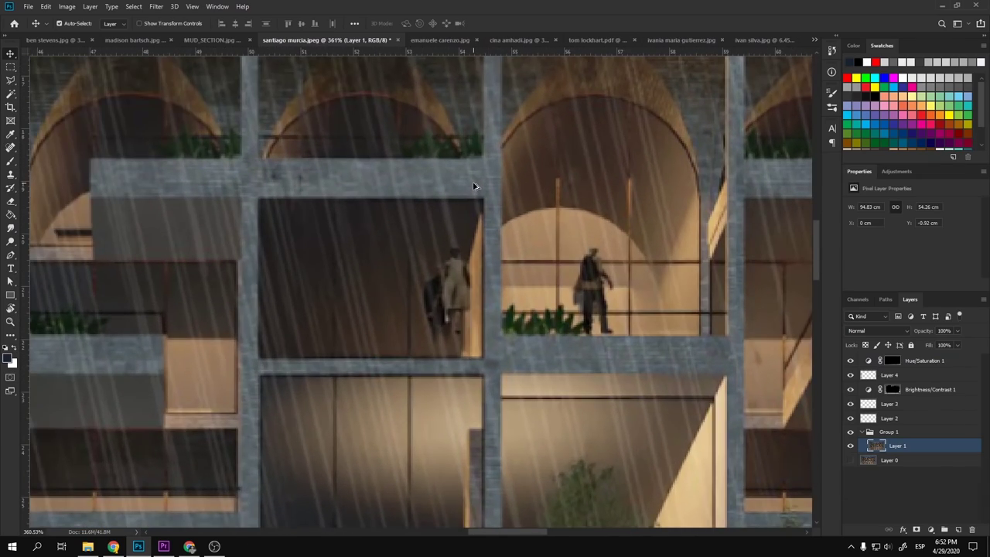
{"action": "scroll", "coordinate": [474, 186], "scroll_direction": "down", "scroll_amount": 8}
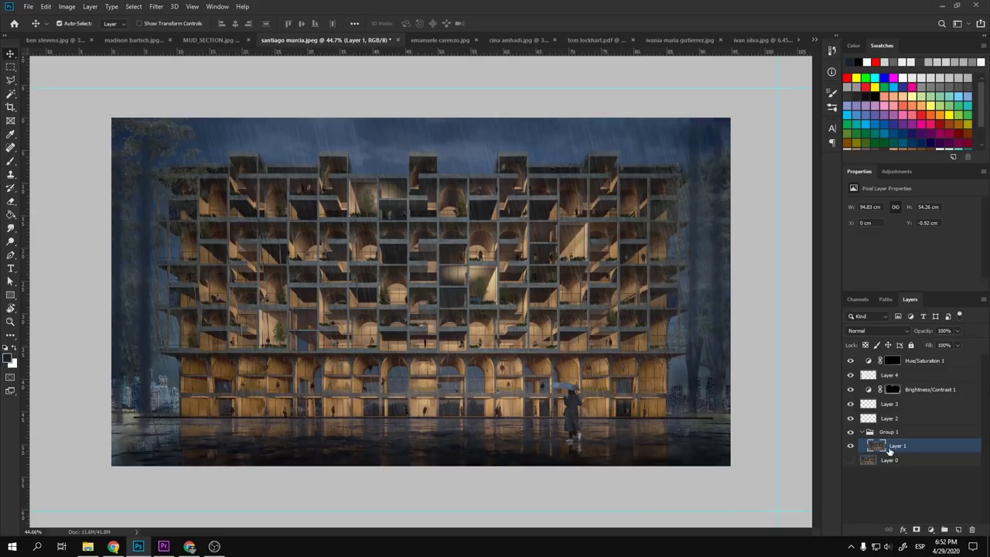
- Select the building frame by Color Range at fuzziness 57, then target Layer 3
{"action": "key", "text": "w"}
{"action": "scroll", "coordinate": [491, 133], "scroll_direction": "up", "scroll_amount": 7}
{"action": "right_click", "coordinate": [491, 132]}
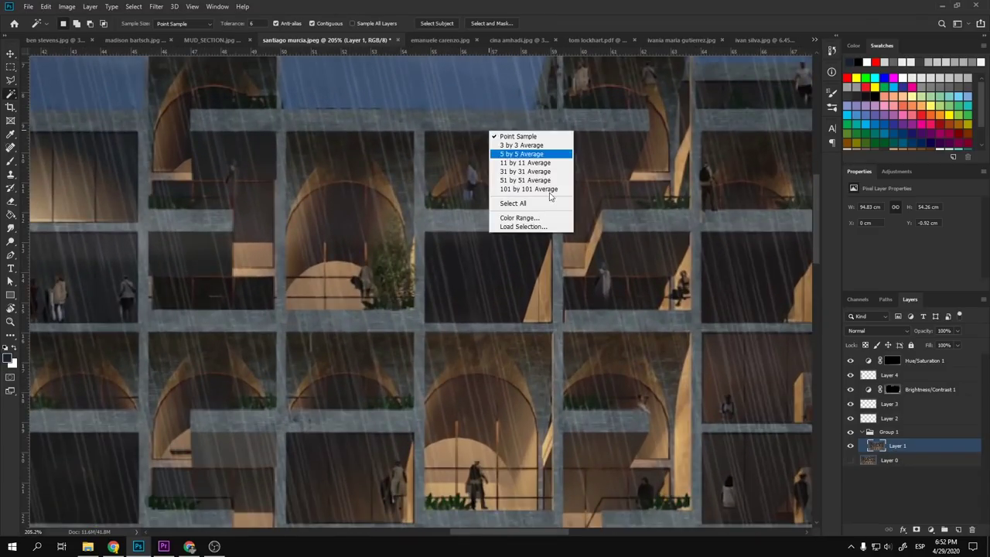
{"action": "left_click", "coordinate": [530, 219]}
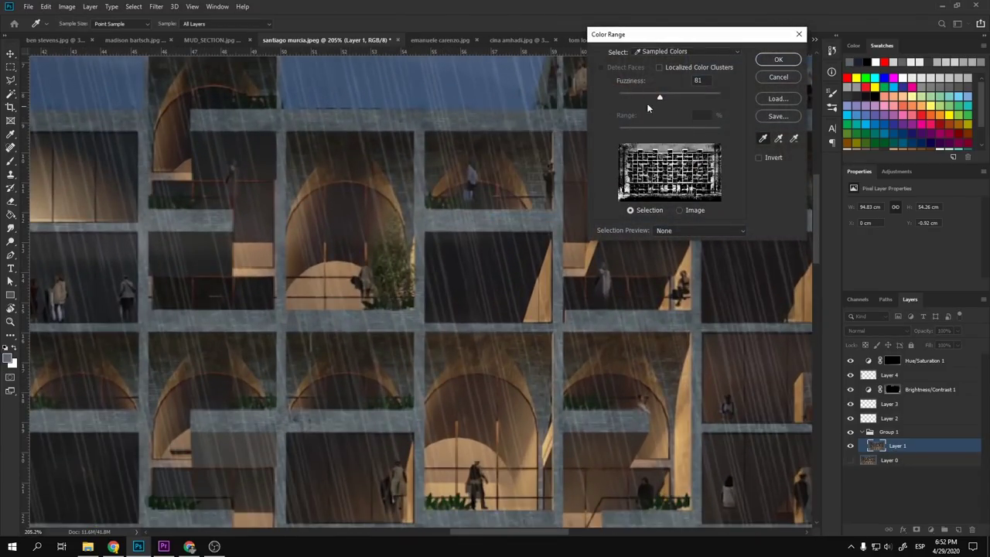
{"action": "left_click_drag", "start_coordinate": [657, 98], "coordinate": [648, 97]}
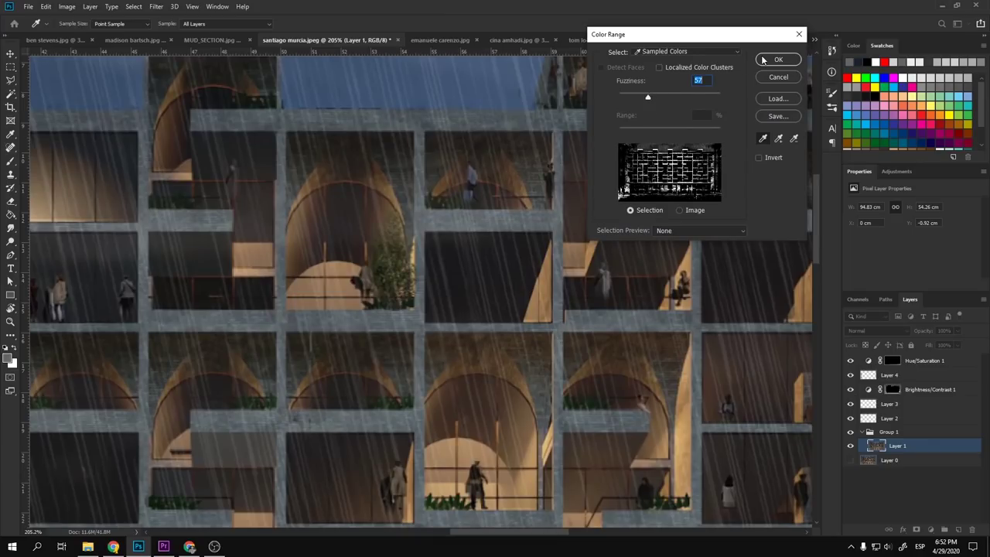
{"action": "left_click", "coordinate": [778, 61]}
{"action": "scroll", "coordinate": [398, 280], "scroll_direction": "down", "scroll_amount": 7}
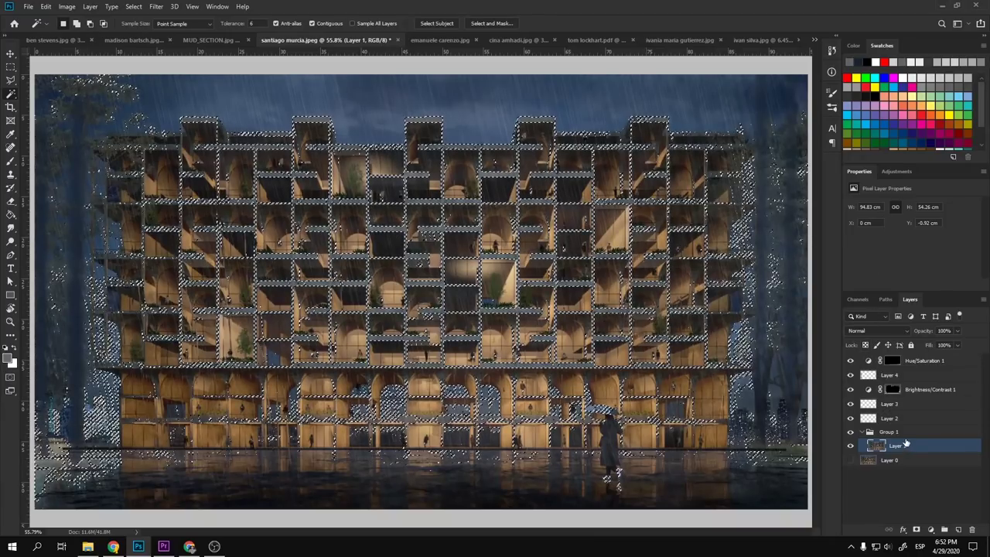
{"action": "left_click", "coordinate": [890, 404]}
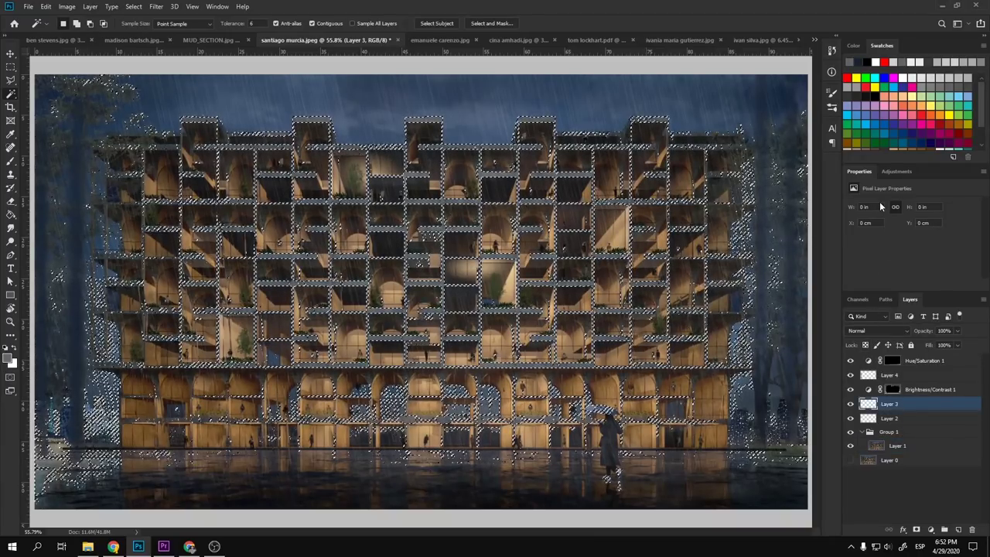
{"action": "left_click", "coordinate": [896, 172]}
- Add a Color Balance layer on the selection: midtones Cyan −18, Green +2, Blue +18
{"action": "left_click", "coordinate": [876, 209]}
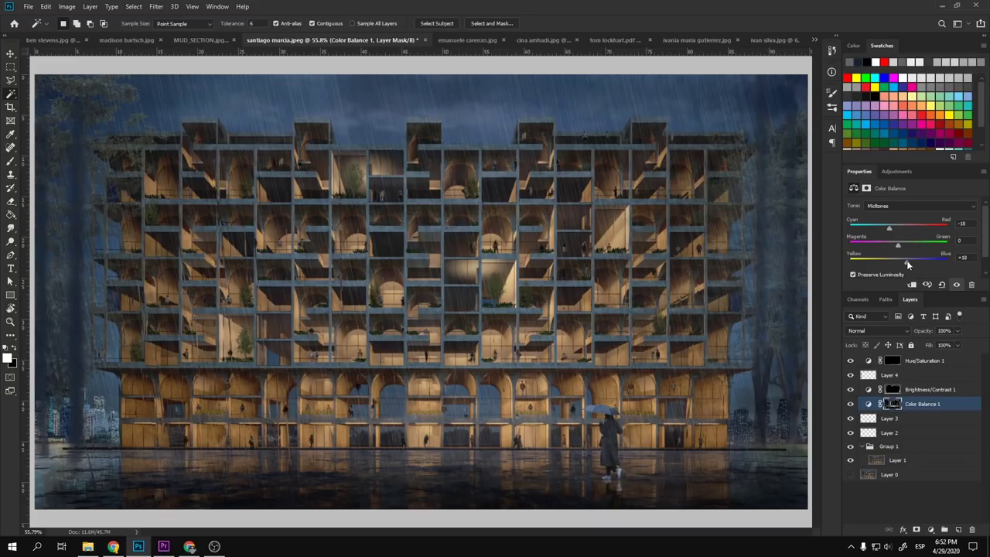
{"action": "left_click_drag", "start_coordinate": [898, 246], "coordinate": [900, 246]}
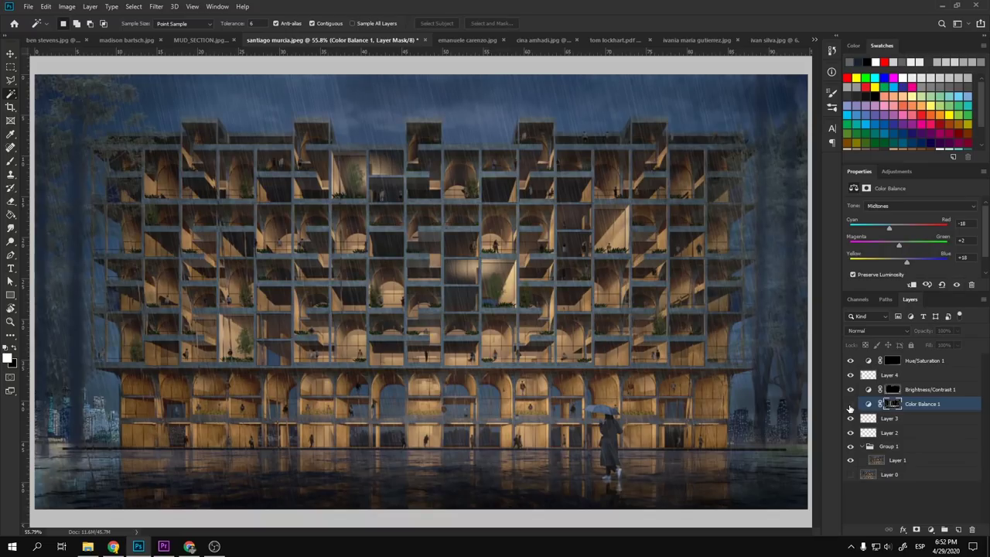
{"action": "scroll", "coordinate": [509, 371], "scroll_direction": "down", "scroll_amount": 3}
{"action": "key", "text": "v"}
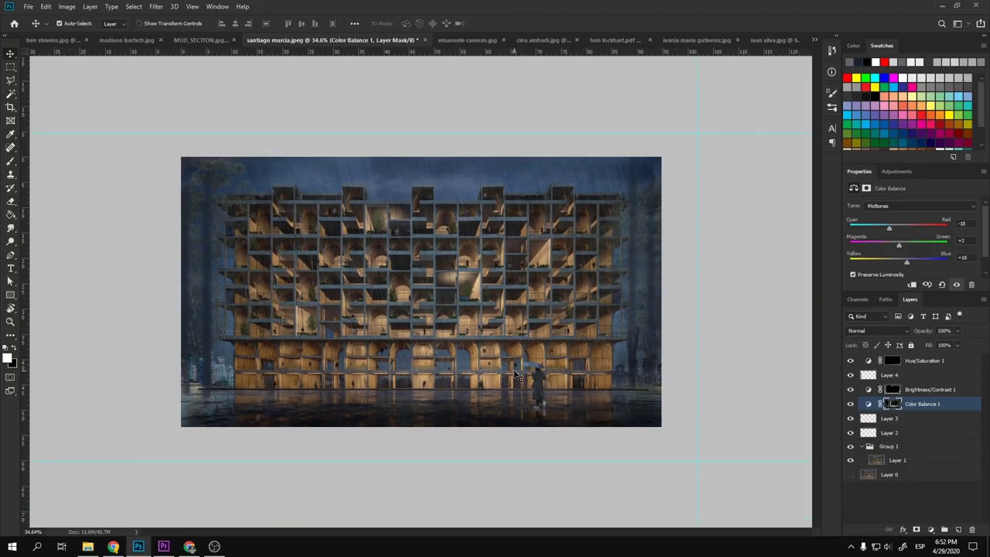
{"action": "scroll", "coordinate": [410, 325], "scroll_direction": "up", "scroll_amount": 3}
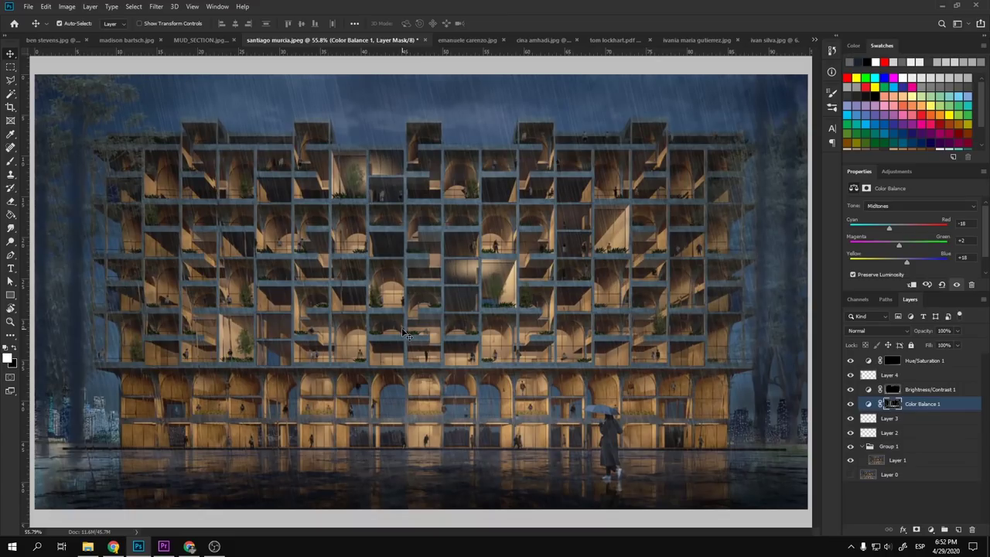
{"action": "scroll", "coordinate": [404, 333], "scroll_direction": "down", "scroll_amount": 1}
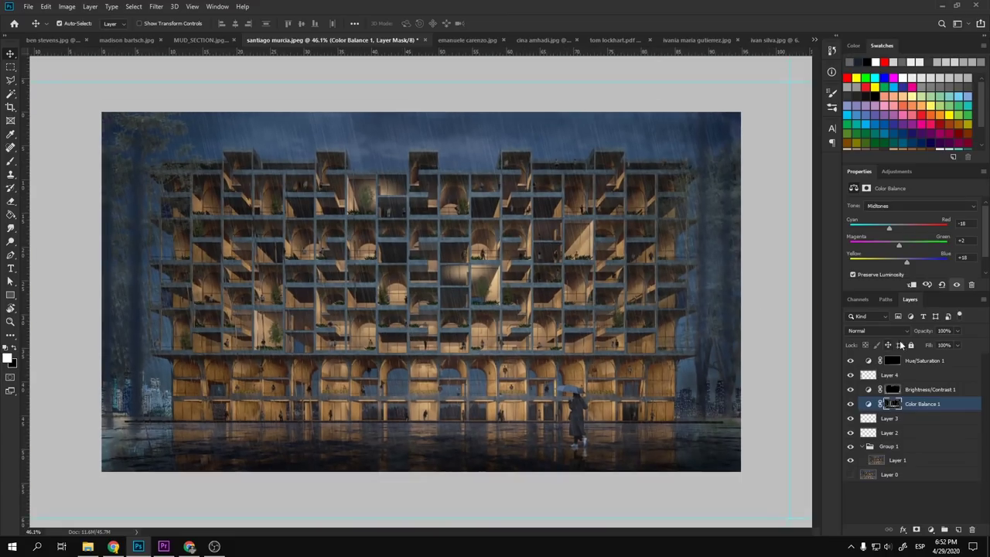
- Add Brightness/Contrast above Hue/Saturation 1 with brightness 2 and contrast 17
{"action": "left_click", "coordinate": [919, 362]}
{"action": "left_click", "coordinate": [897, 171]}
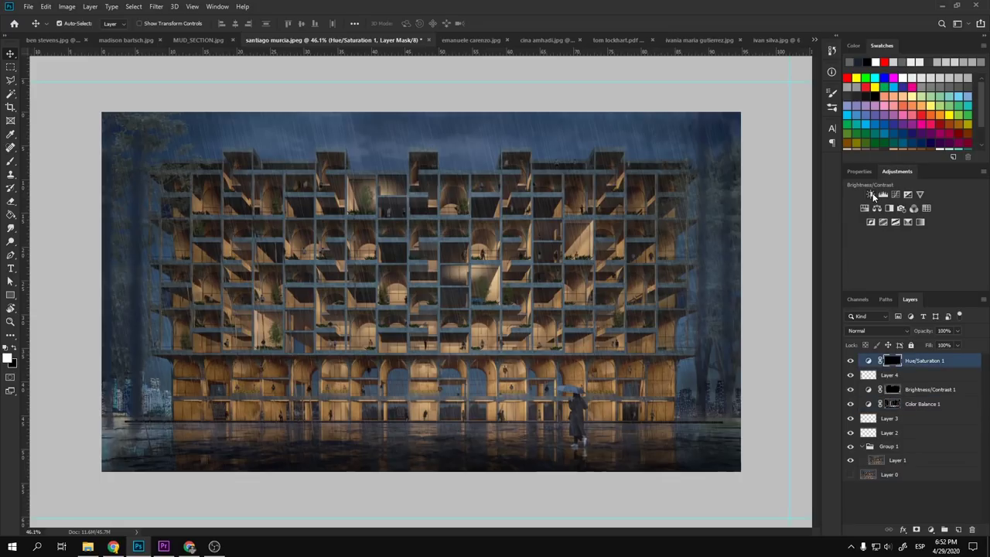
{"action": "left_click", "coordinate": [854, 199]}
{"action": "left_click_drag", "start_coordinate": [913, 254], "coordinate": [912, 239]}
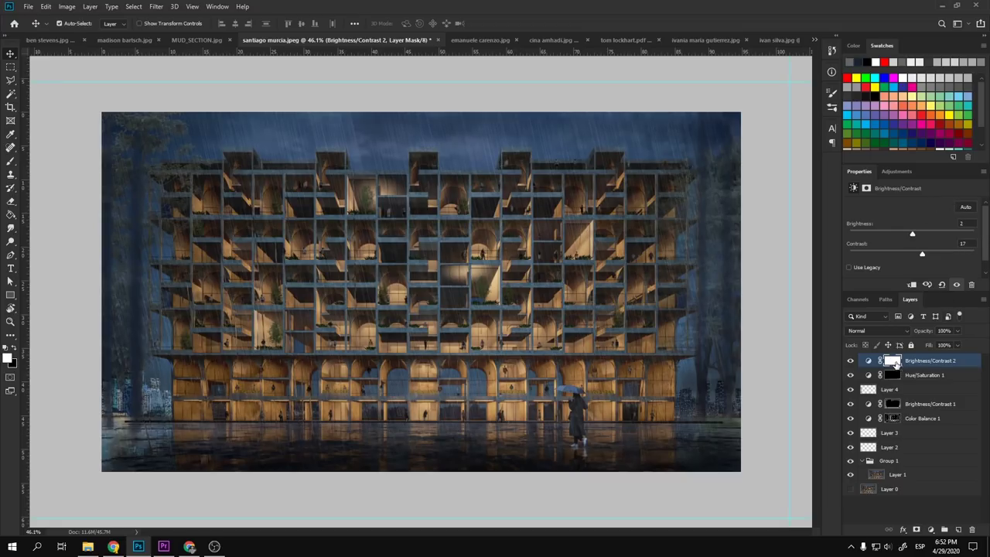
{"action": "scroll", "coordinate": [581, 376], "scroll_direction": "down", "scroll_amount": 5}
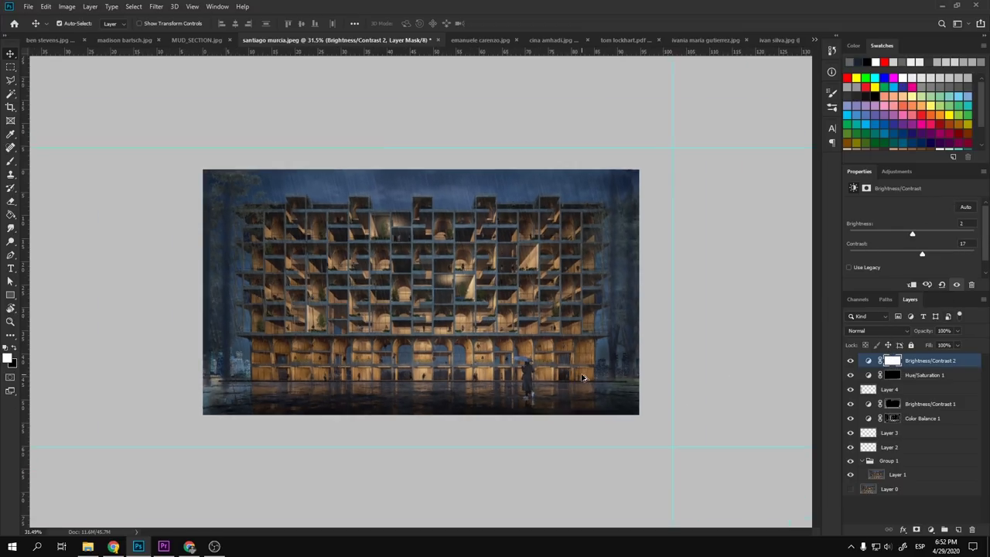
{"action": "scroll", "coordinate": [424, 307], "scroll_direction": "up", "scroll_amount": 1}
{"action": "scroll", "coordinate": [424, 307], "scroll_direction": "up", "scroll_amount": 3}
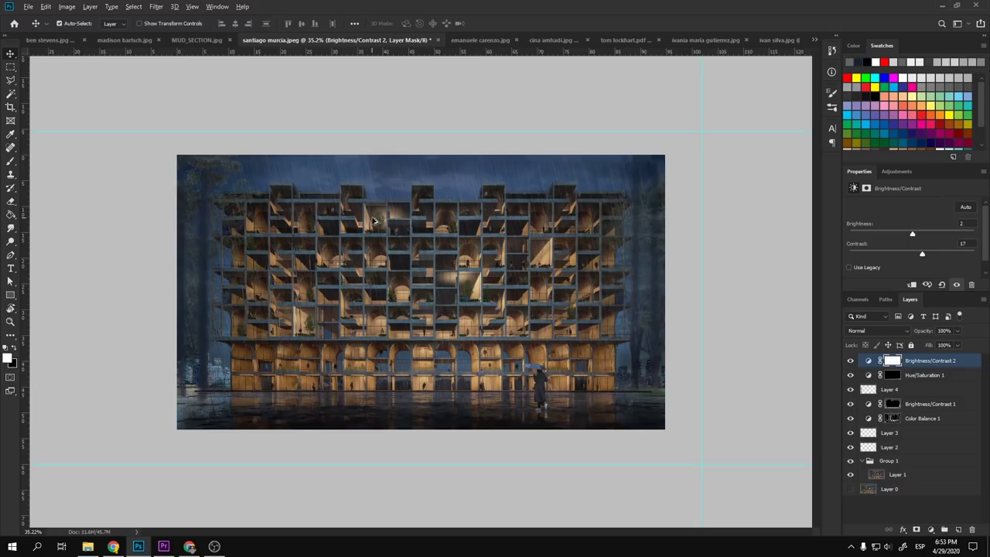
{"action": "scroll", "coordinate": [373, 222], "scroll_direction": "up", "scroll_amount": 1}
{"action": "scroll", "coordinate": [375, 221], "scroll_direction": "down", "scroll_amount": 2}
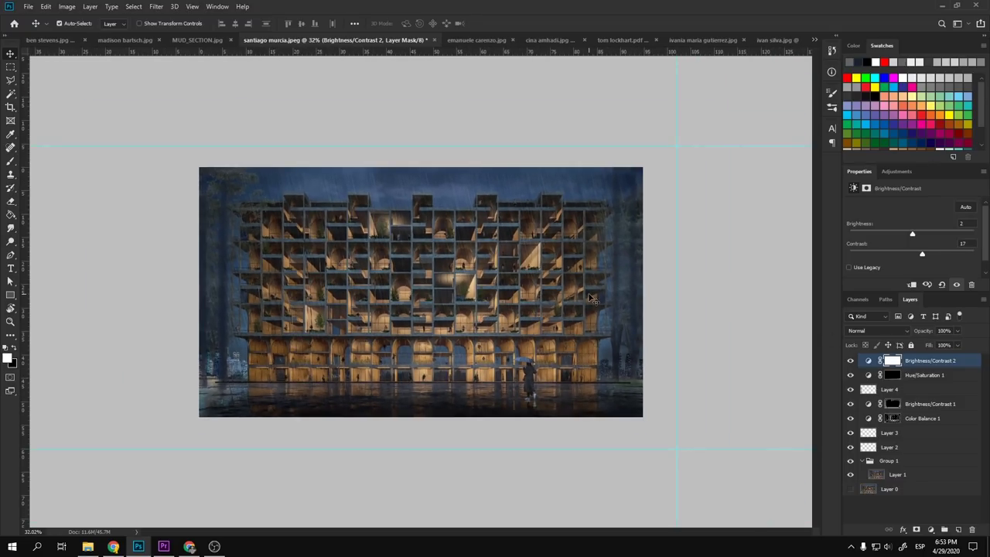
- Try a crop trimming the sky and left side, then undo it
{"action": "key", "text": "c"}
{"action": "left_click_drag", "start_coordinate": [421, 167], "coordinate": [421, 188]}
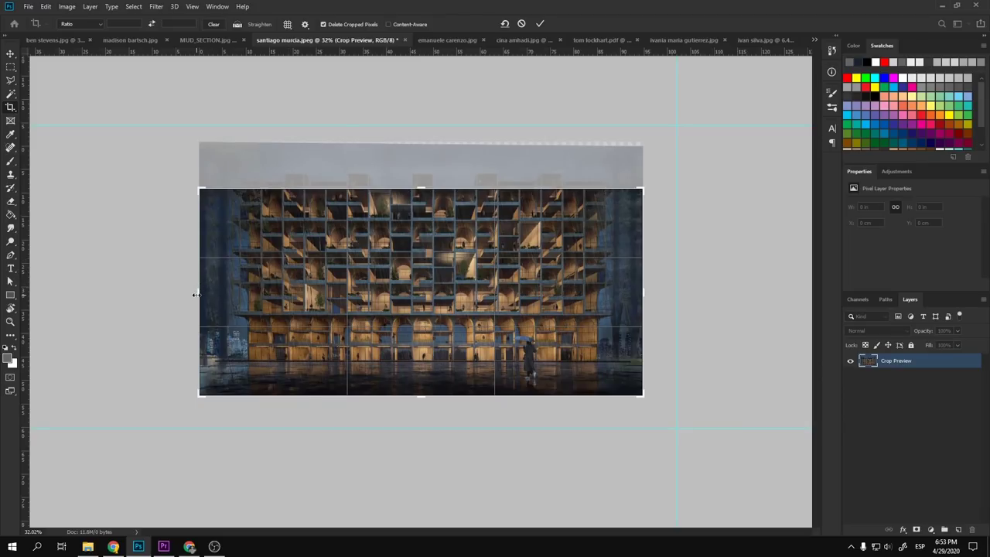
{"action": "left_click_drag", "start_coordinate": [203, 285], "coordinate": [226, 288]}
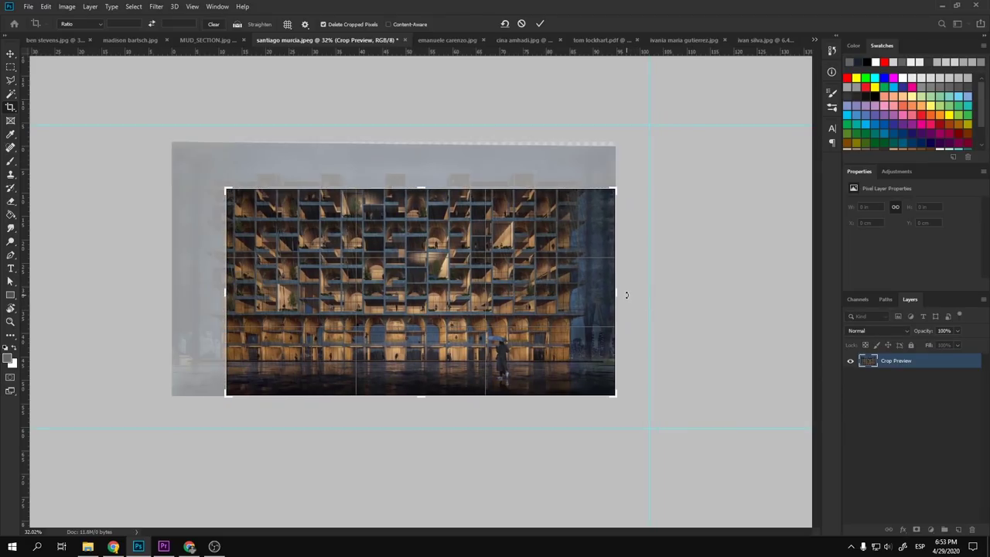
{"action": "left_click_drag", "start_coordinate": [620, 294], "coordinate": [596, 295]}
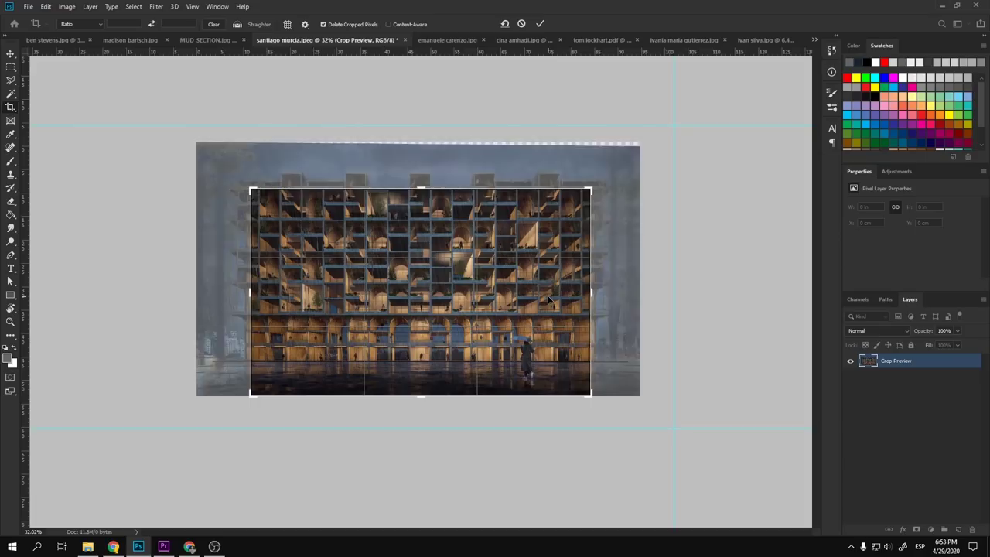
{"action": "key", "text": "Return"}
{"action": "scroll", "coordinate": [435, 340], "scroll_direction": "up", "scroll_amount": 3}
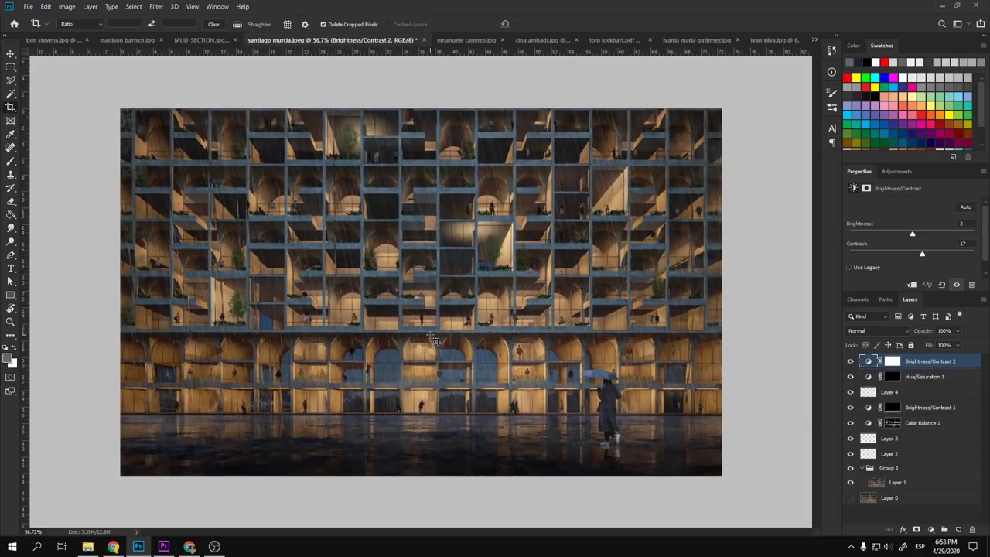
{"action": "scroll", "coordinate": [435, 341], "scroll_direction": "up", "scroll_amount": 1}
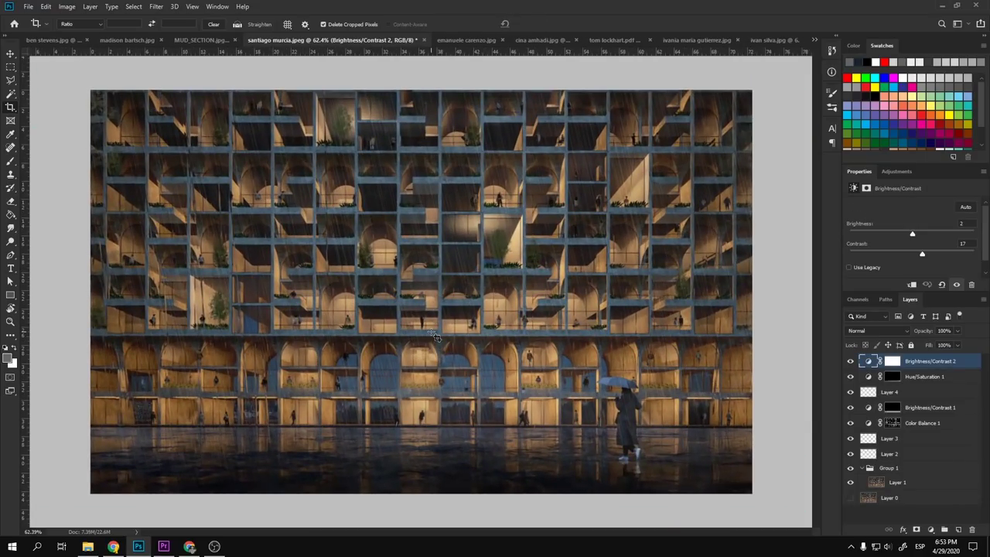
{"action": "key", "text": "ctrl+z"}
- Crop outward to extend the canvas upward above the building
{"action": "scroll", "coordinate": [436, 336], "scroll_direction": "up", "scroll_amount": 1}
{"action": "scroll", "coordinate": [435, 335], "scroll_direction": "down", "scroll_amount": 2}
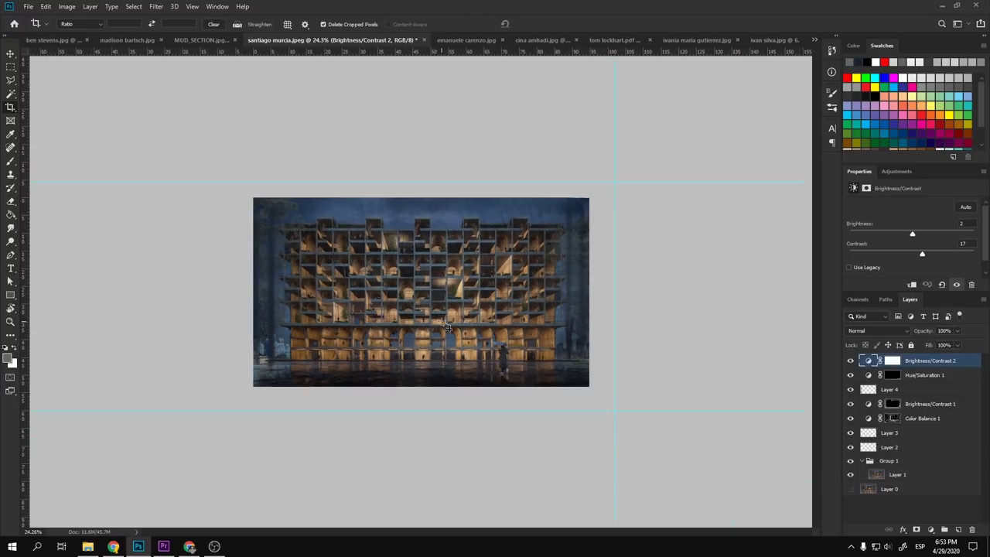
{"action": "left_click", "coordinate": [431, 219]}
{"action": "left_click_drag", "start_coordinate": [425, 195], "coordinate": [432, 157]}
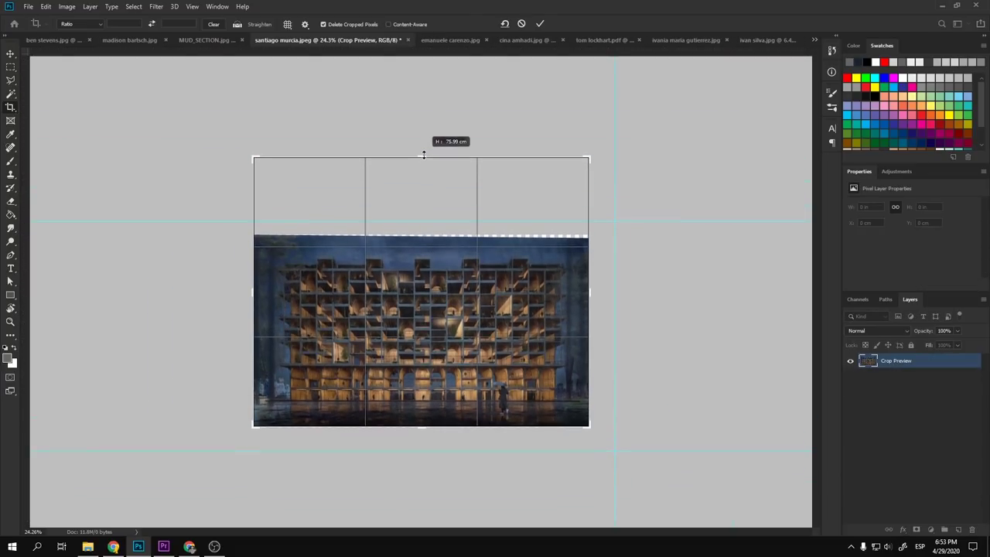
{"action": "key", "text": "Return"}
- Zoom in, select Layer 1 and marquee the top strip of sky
{"action": "key", "text": "v"}
{"action": "key", "text": "ctrl+plus"}
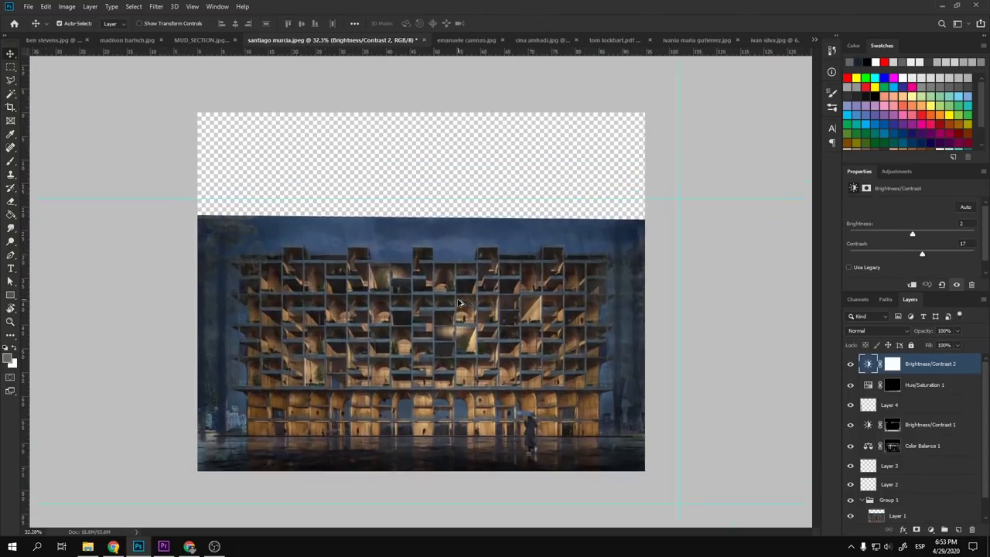
{"action": "scroll", "coordinate": [913, 481], "scroll_direction": "down", "scroll_amount": 1}
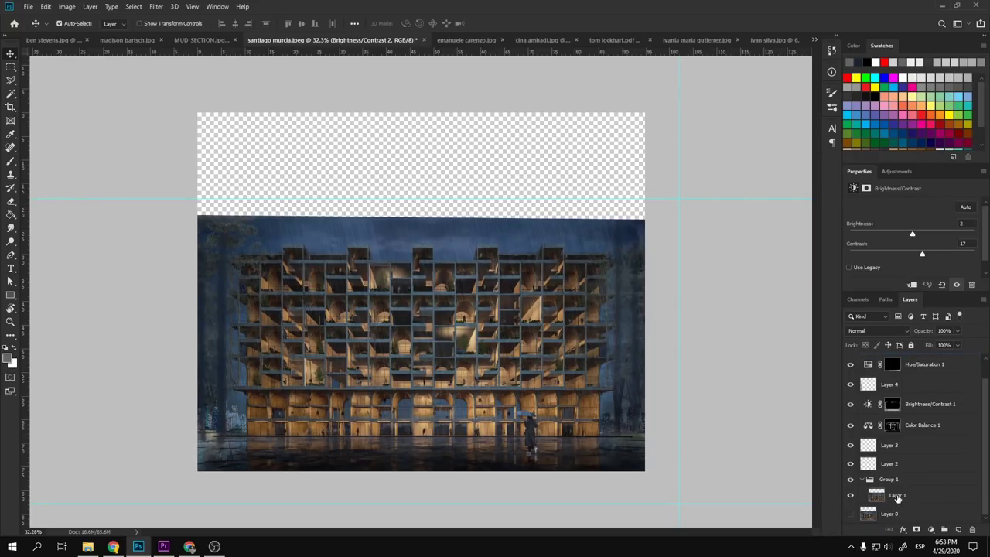
{"action": "left_click", "coordinate": [897, 495]}
{"action": "key", "text": "m"}
{"action": "scroll", "coordinate": [595, 230], "scroll_direction": "up", "scroll_amount": 2}
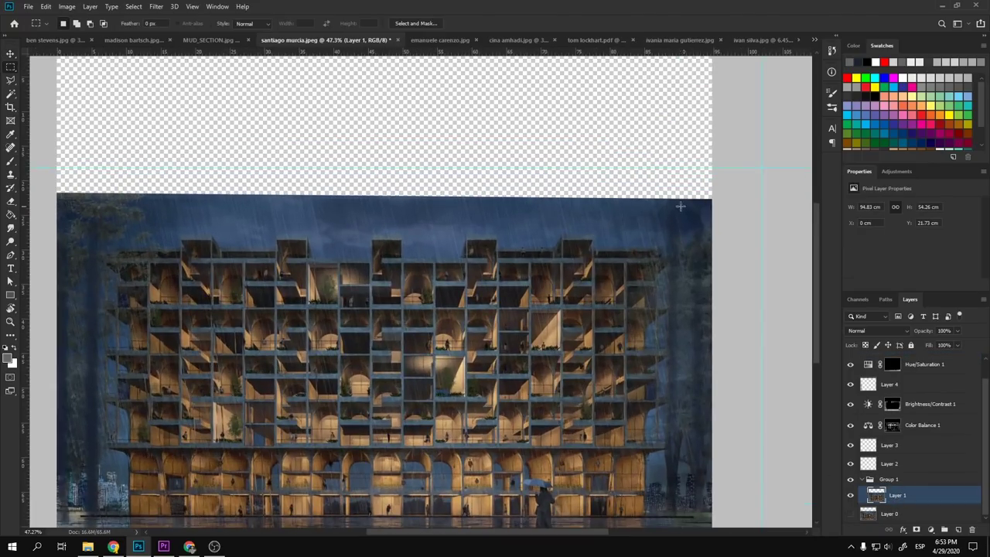
{"action": "scroll", "coordinate": [719, 193], "scroll_direction": "down", "scroll_amount": 2}
{"action": "left_click_drag", "start_coordinate": [691, 200], "coordinate": [124, 229]}
- Stretch the sky strip up to the canvas top and move the guide above the image
{"action": "key", "text": "ctrl+t"}
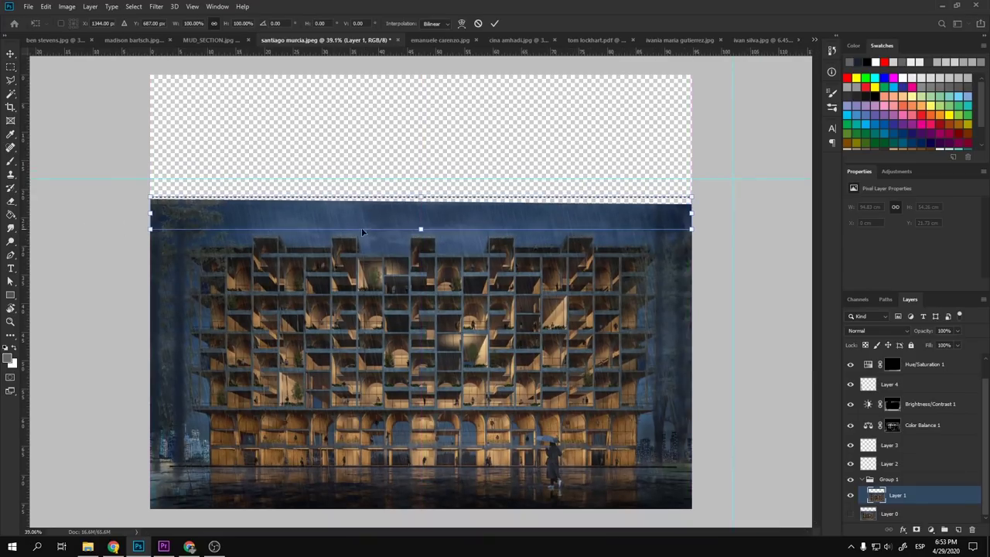
{"action": "left_click_drag", "start_coordinate": [420, 199], "coordinate": [418, 7]}
{"action": "key", "text": "Return"}
{"action": "key", "text": "ctrl+d"}
{"action": "scroll", "coordinate": [421, 140], "scroll_direction": "down", "scroll_amount": 5}
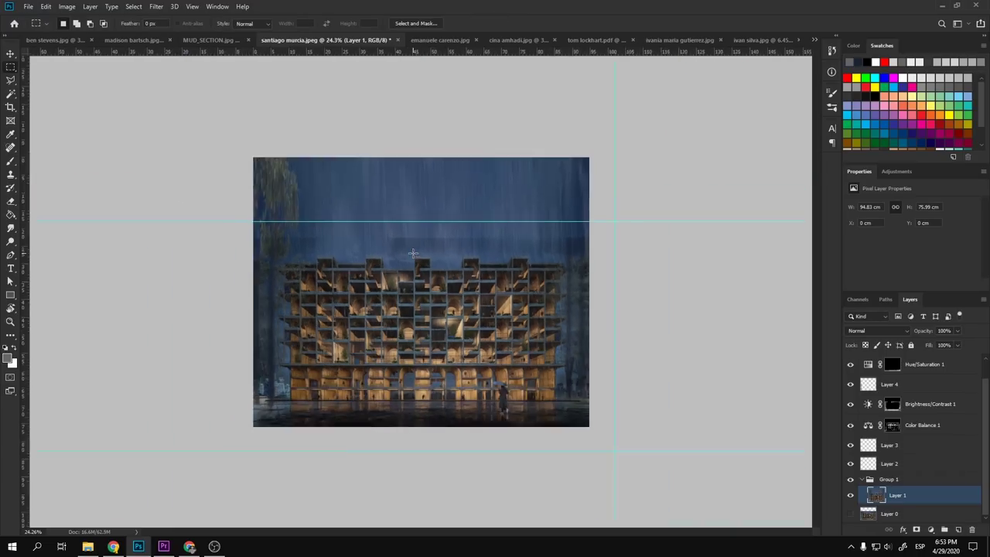
{"action": "key", "text": "v"}
{"action": "left_click_drag", "start_coordinate": [437, 247], "coordinate": [435, 177]}
- Undo the sky stretch, guide move and taller canvas, restoring the original framing
{"action": "scroll", "coordinate": [433, 292], "scroll_direction": "up", "scroll_amount": 3}
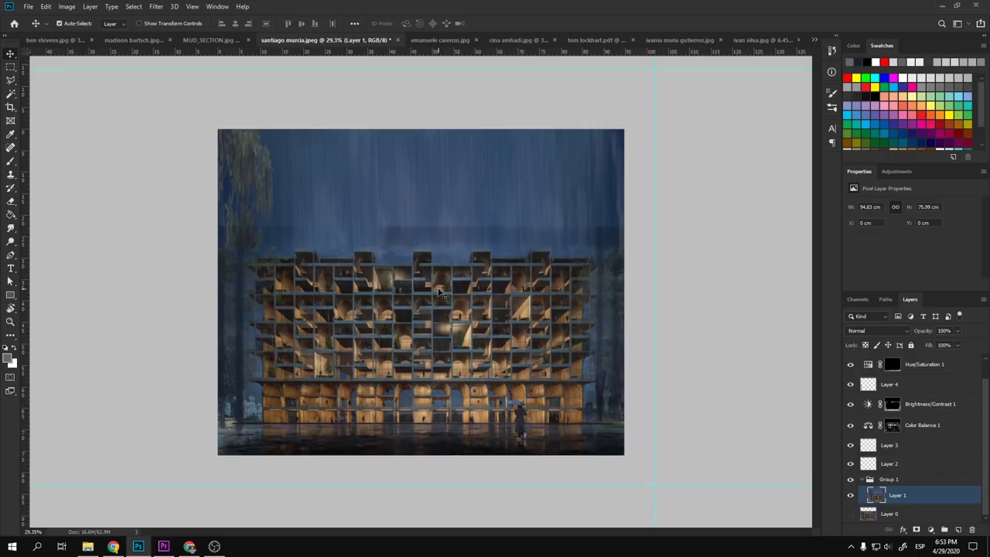
{"action": "key", "text": "ctrl+z"}
{"action": "key", "text": "ctrl+z"}
{"action": "key", "text": "ctrl+z"}
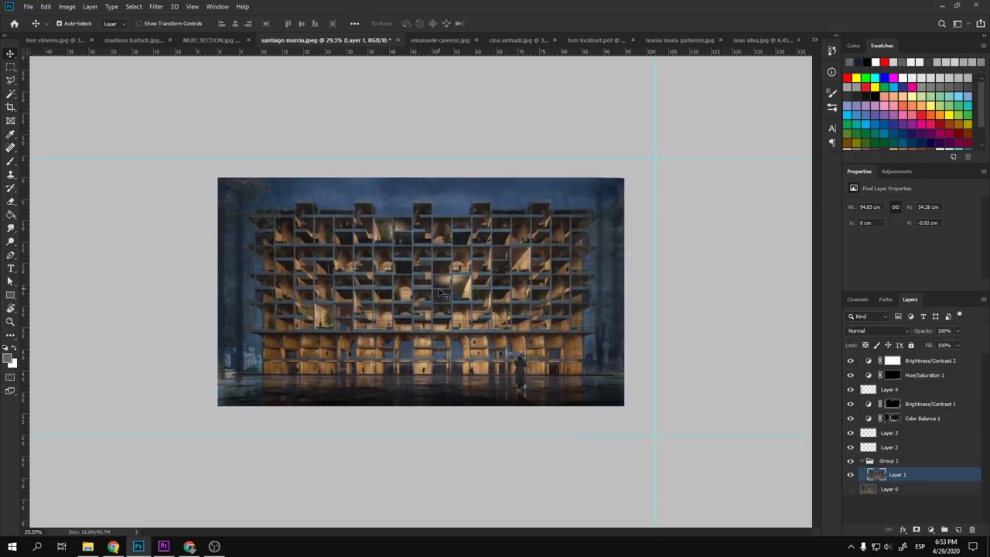
{"action": "scroll", "coordinate": [441, 292], "scroll_direction": "up", "scroll_amount": 2}
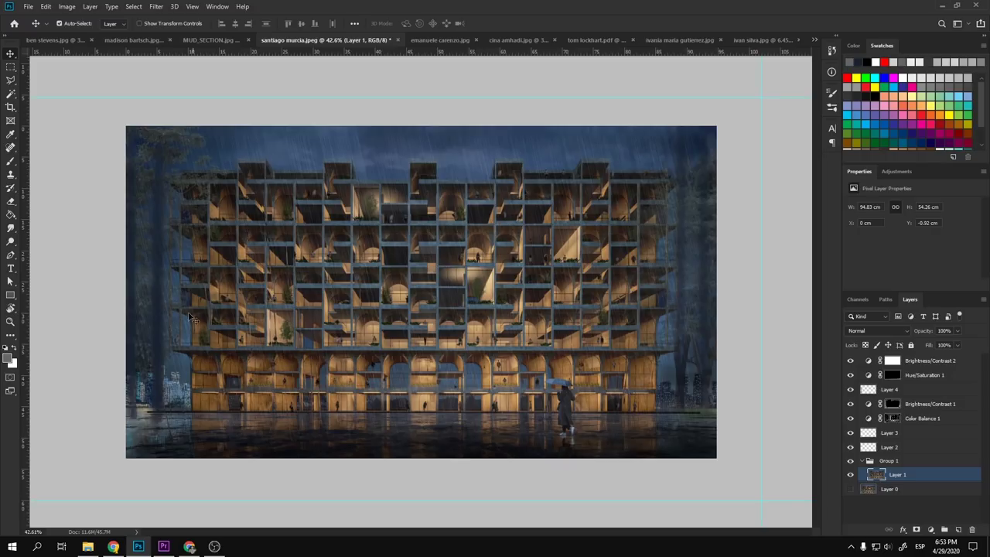
{"action": "scroll", "coordinate": [217, 376], "scroll_direction": "up", "scroll_amount": 3}
{"action": "scroll", "coordinate": [339, 341], "scroll_direction": "up", "scroll_amount": 6}
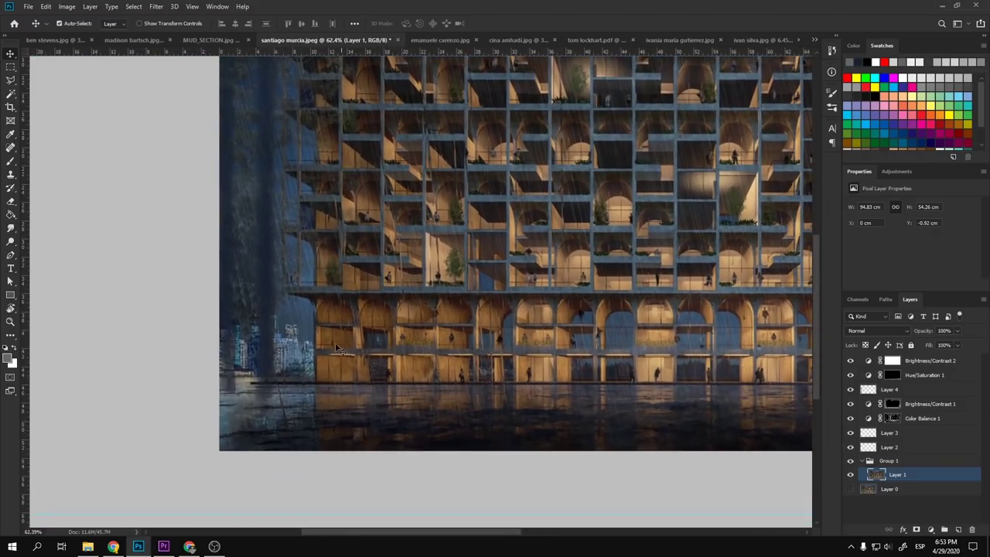
{"action": "scroll", "coordinate": [339, 312], "scroll_direction": "down", "scroll_amount": 6}
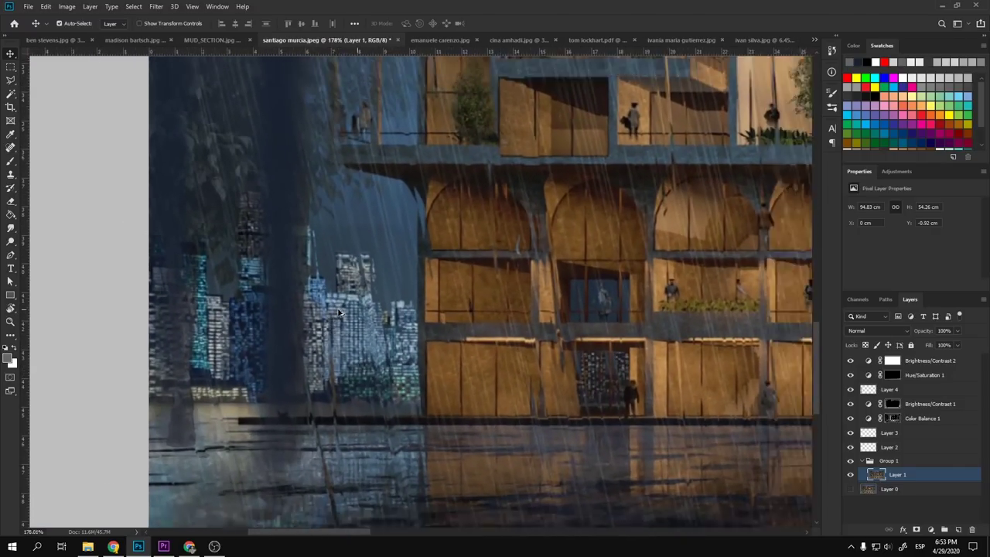
{"action": "scroll", "coordinate": [194, 392], "scroll_direction": "up", "scroll_amount": 2}
{"action": "scroll", "coordinate": [194, 393], "scroll_direction": "up", "scroll_amount": 3}
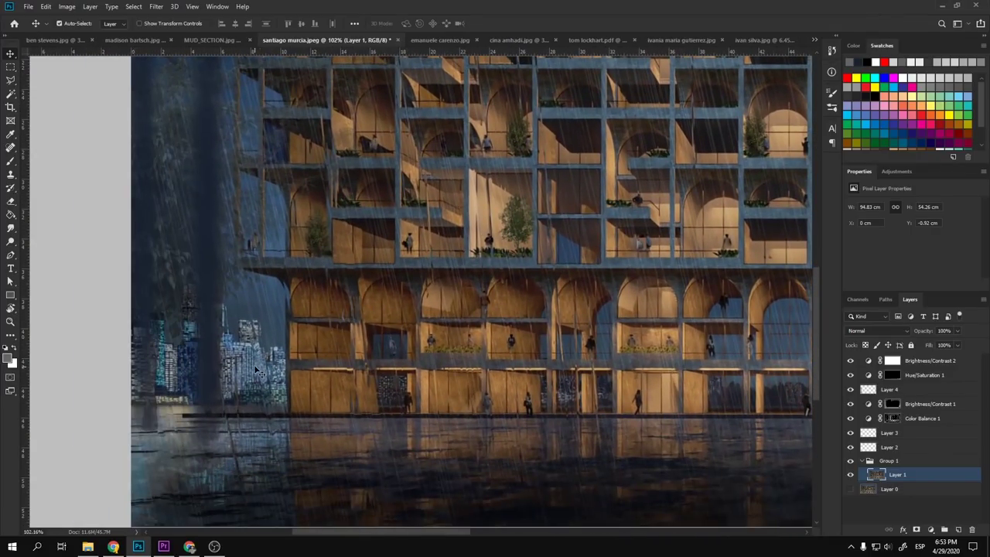
- Paint softly over the lower-left city lights at 20% opacity
{"action": "key", "text": "b"}
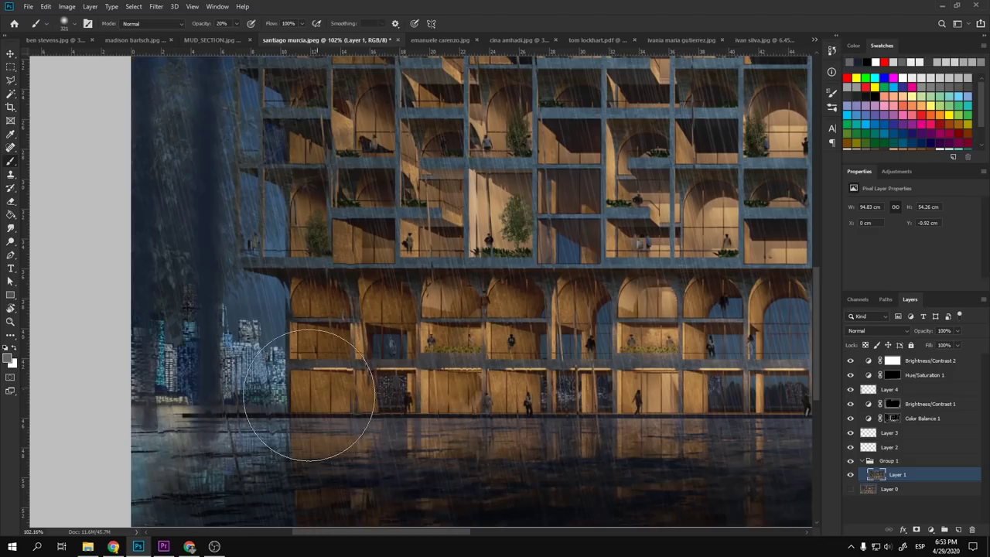
{"action": "mouse_move", "coordinate": [255, 340]}
{"action": "left_mouse_down"}
{"action": "mouse_move", "coordinate": [246, 377]}
{"action": "mouse_move", "coordinate": [241, 346]}
{"action": "mouse_move", "coordinate": [235, 379]}
{"action": "mouse_move", "coordinate": [265, 368]}
{"action": "mouse_move", "coordinate": [265, 354]}
{"action": "mouse_move", "coordinate": [219, 371]}
{"action": "mouse_move", "coordinate": [177, 341]}
{"action": "mouse_move", "coordinate": [180, 381]}
{"action": "mouse_move", "coordinate": [158, 337]}
{"action": "mouse_move", "coordinate": [202, 309]}
{"action": "mouse_move", "coordinate": [233, 369]}
{"action": "mouse_move", "coordinate": [265, 376]}
{"action": "left_mouse_up"}
{"action": "scroll", "coordinate": [301, 364], "scroll_direction": "down", "scroll_amount": 5}
{"action": "key", "text": "ctrl+0"}
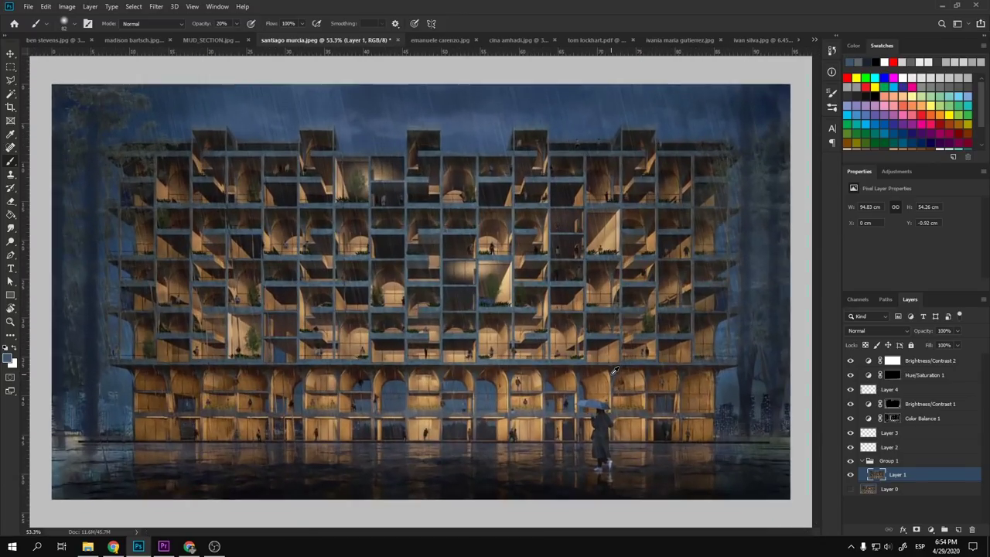
- Darken the right side of the umbrella walker's coat with the soft brush
{"action": "scroll", "coordinate": [656, 410], "scroll_direction": "up", "scroll_amount": 5}
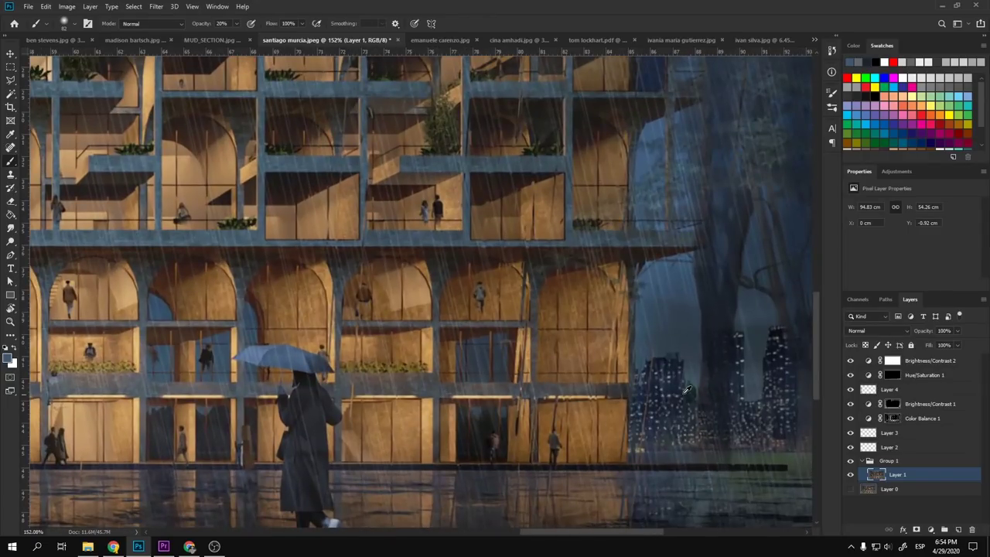
{"action": "scroll", "coordinate": [715, 394], "scroll_direction": "down", "scroll_amount": 3}
{"action": "scroll", "coordinate": [715, 394], "scroll_direction": "down", "scroll_amount": 3}
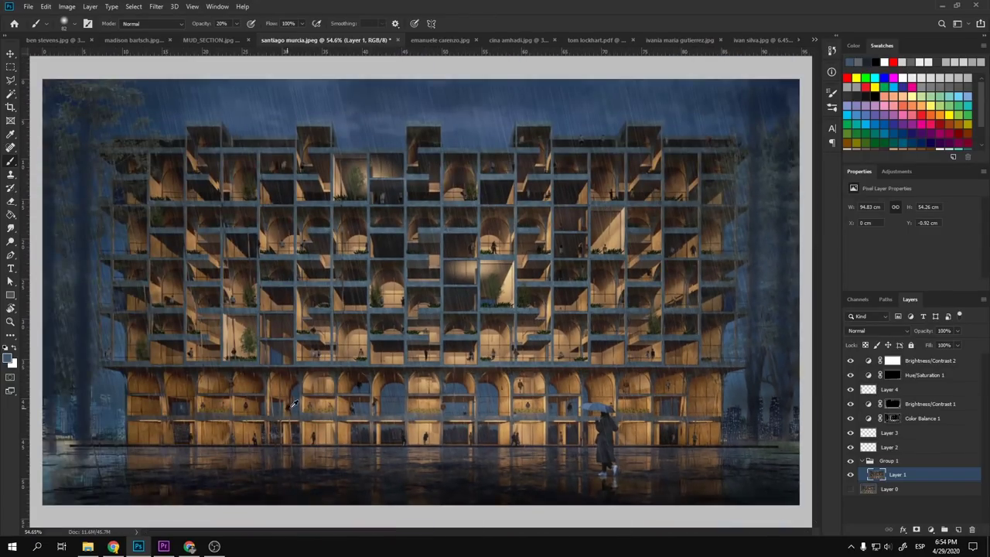
{"action": "scroll", "coordinate": [595, 421], "scroll_direction": "up", "scroll_amount": 4}
{"action": "scroll", "coordinate": [595, 422], "scroll_direction": "up", "scroll_amount": 2}
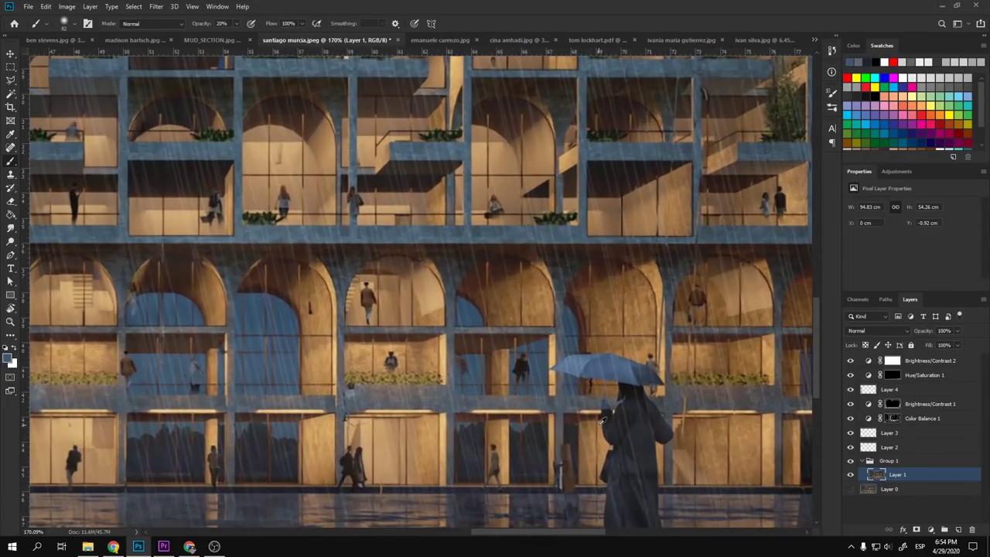
{"action": "left_click_drag", "start_coordinate": [598, 410], "coordinate": [516, 226]}
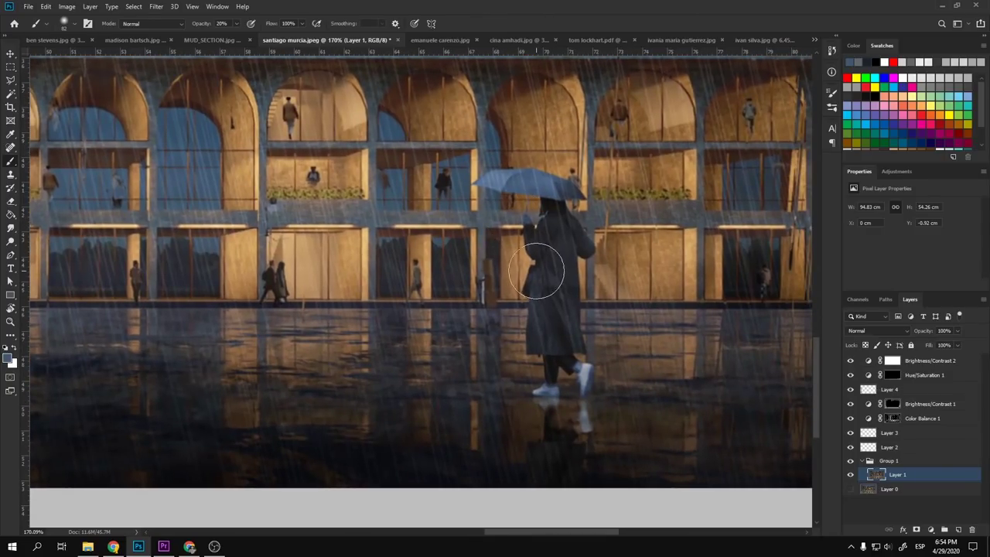
{"action": "mouse_move", "coordinate": [532, 269]}
{"action": "left_mouse_down"}
{"action": "mouse_move", "coordinate": [557, 249]}
{"action": "mouse_move", "coordinate": [565, 297]}
{"action": "mouse_move", "coordinate": [562, 222]}
{"action": "mouse_move", "coordinate": [563, 327]}
{"action": "mouse_move", "coordinate": [564, 221]}
{"action": "mouse_move", "coordinate": [568, 334]}
{"action": "mouse_move", "coordinate": [564, 235]}
{"action": "mouse_move", "coordinate": [561, 331]}
{"action": "mouse_move", "coordinate": [546, 179]}
{"action": "mouse_move", "coordinate": [564, 192]}
{"action": "mouse_move", "coordinate": [534, 180]}
{"action": "mouse_move", "coordinate": [533, 191]}
{"action": "mouse_move", "coordinate": [571, 204]}
{"action": "mouse_move", "coordinate": [567, 234]}
{"action": "mouse_move", "coordinate": [550, 229]}
{"action": "mouse_move", "coordinate": [499, 173]}
{"action": "mouse_move", "coordinate": [489, 178]}
{"action": "mouse_move", "coordinate": [566, 189]}
{"action": "mouse_move", "coordinate": [569, 254]}
{"action": "mouse_move", "coordinate": [556, 263]}
{"action": "mouse_move", "coordinate": [546, 360]}
{"action": "mouse_move", "coordinate": [565, 264]}
{"action": "mouse_move", "coordinate": [570, 332]}
{"action": "left_mouse_up"}
{"action": "key", "text": "ctrl+0"}
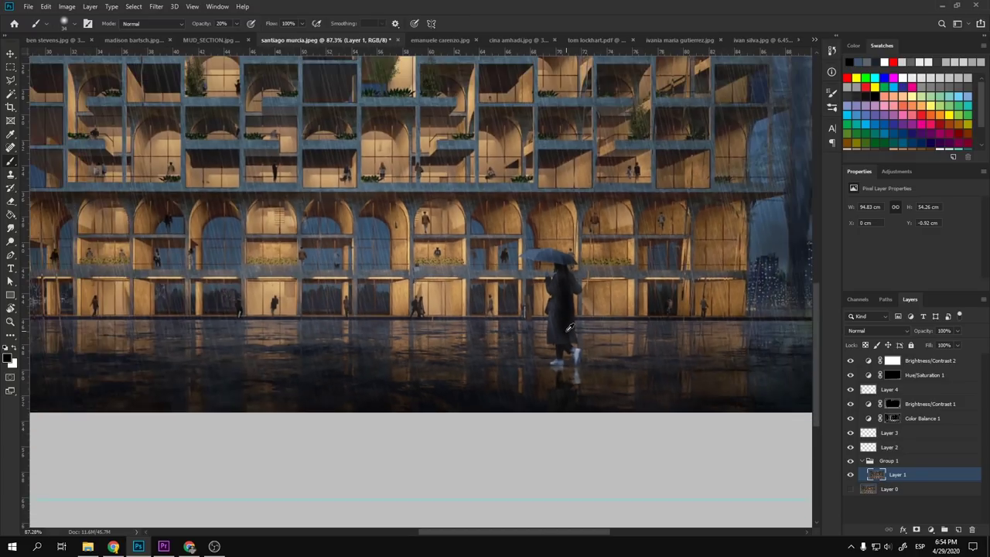
- Create Layer 5 on top and brighten the central ground-floor arch in white
{"action": "key", "text": "v"}
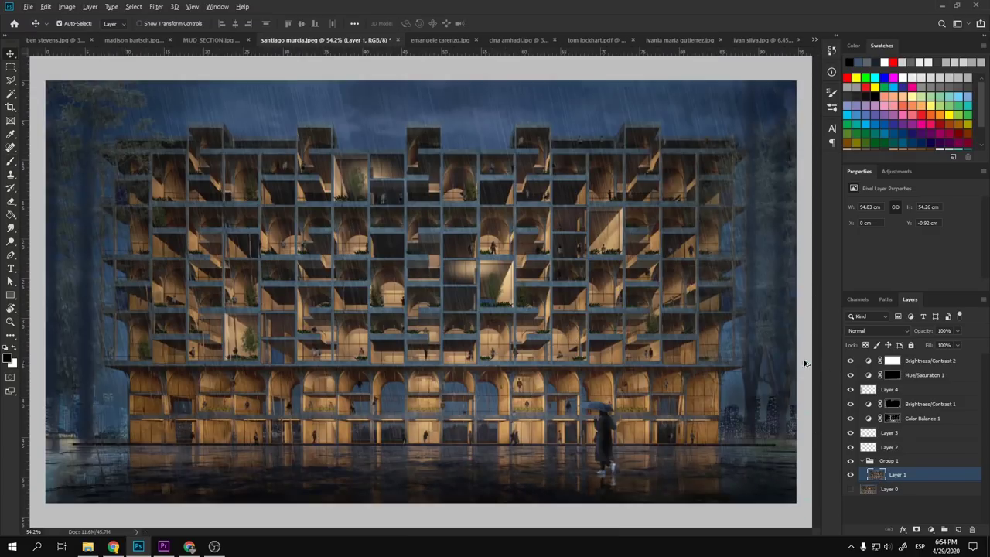
{"action": "left_click", "coordinate": [903, 364]}
{"action": "key", "text": "ctrl+shift+alt+n"}
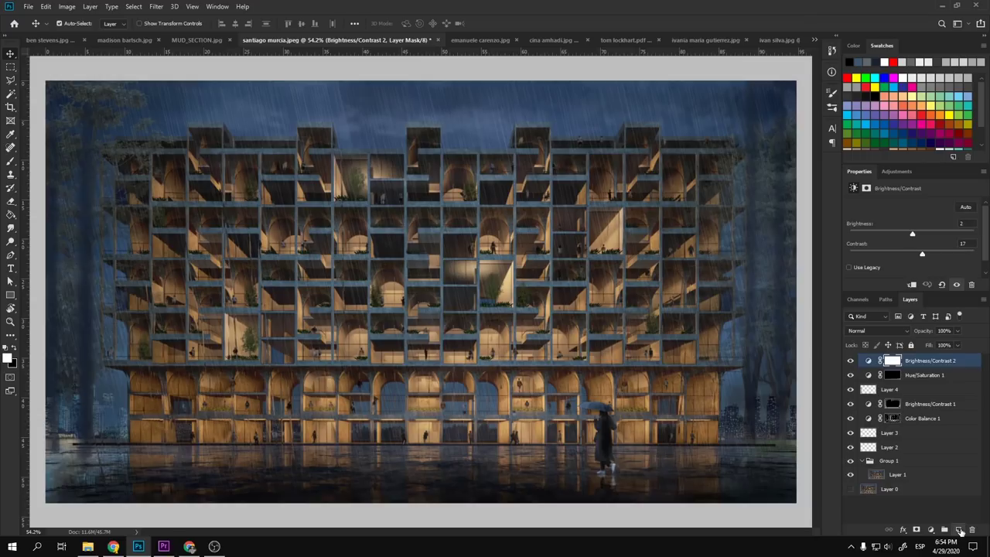
{"action": "key", "text": "x"}
{"action": "left_click", "coordinate": [507, 395]}
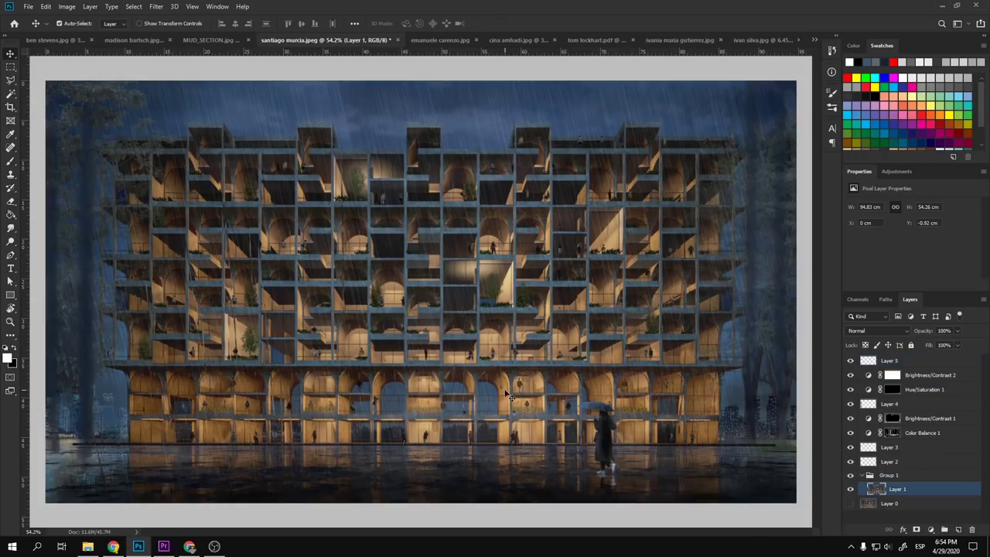
{"action": "left_click", "coordinate": [890, 361]}
{"action": "key", "text": "b"}
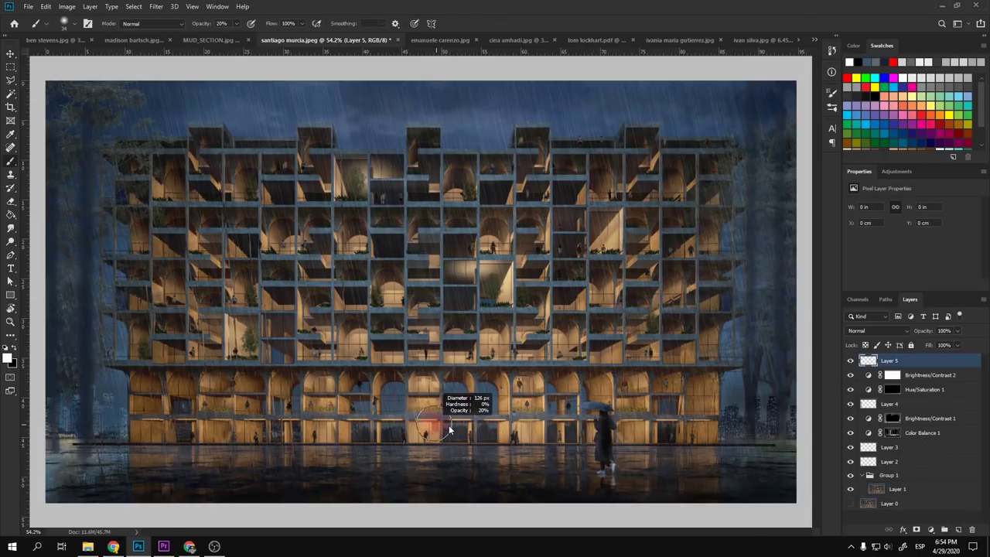
{"action": "left_click_drag", "start_coordinate": [424, 400], "coordinate": [422, 433]}
{"action": "left_click_drag", "start_coordinate": [424, 379], "coordinate": [426, 441]}
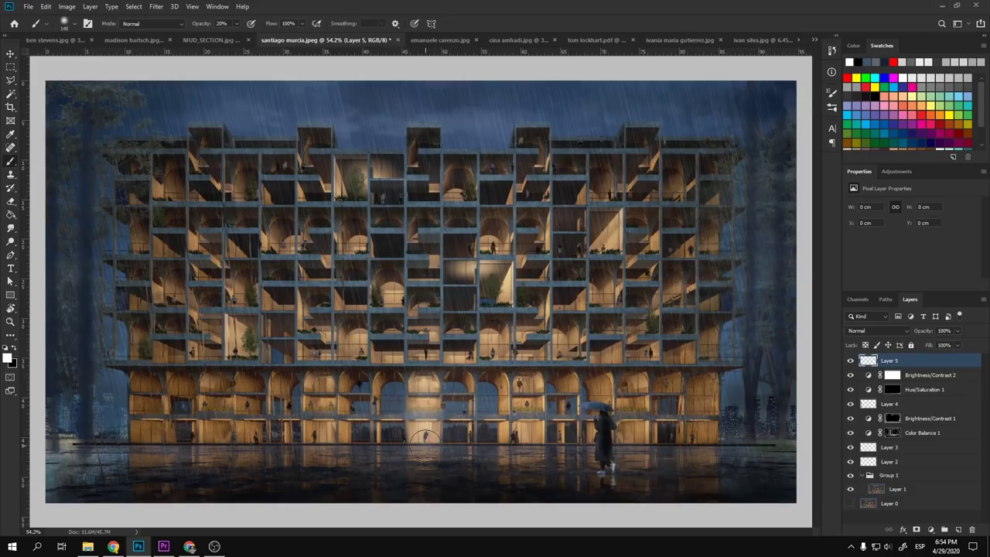
- Set Layer 5 to Overlay and brighten arches across the lower and middle floors
{"action": "left_click", "coordinate": [855, 332]}
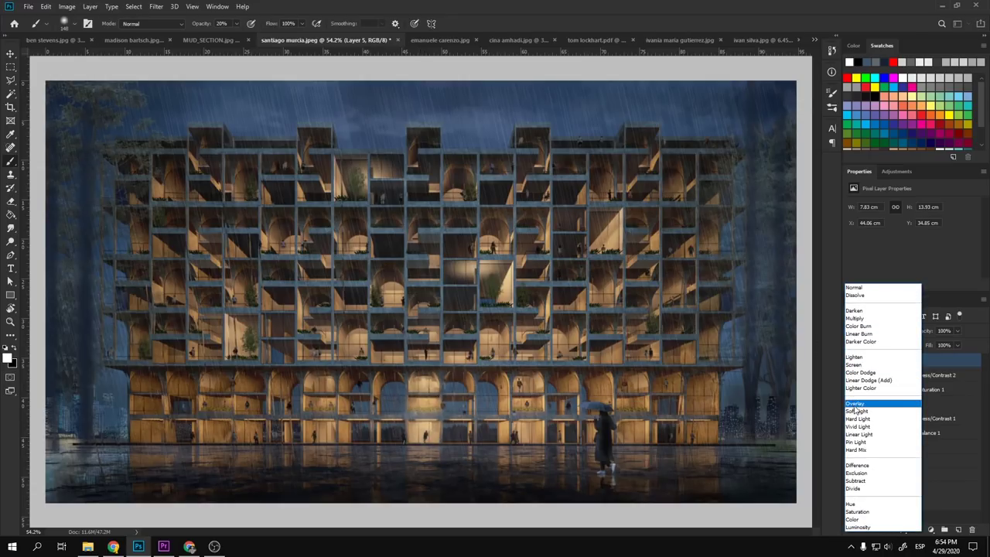
{"action": "left_click", "coordinate": [874, 405]}
{"action": "mouse_move", "coordinate": [317, 382]}
{"action": "left_mouse_down"}
{"action": "mouse_move", "coordinate": [318, 434]}
{"action": "mouse_move", "coordinate": [321, 392]}
{"action": "mouse_move", "coordinate": [344, 440]}
{"action": "left_mouse_up"}
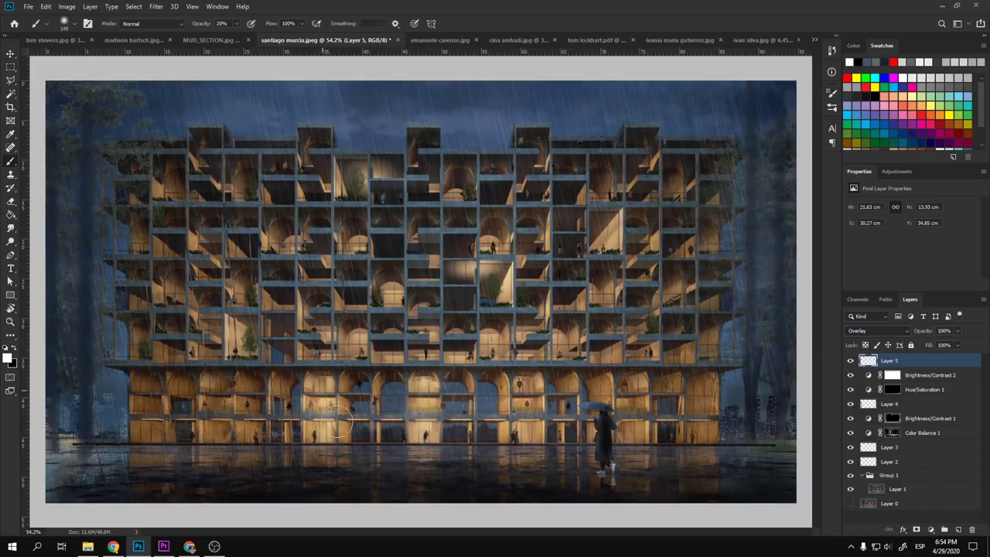
{"action": "mouse_move", "coordinate": [525, 401]}
{"action": "left_mouse_down"}
{"action": "mouse_move", "coordinate": [525, 377]}
{"action": "mouse_move", "coordinate": [523, 441]}
{"action": "left_mouse_up"}
{"action": "left_click_drag", "start_coordinate": [495, 309], "coordinate": [492, 360]}
{"action": "mouse_move", "coordinate": [386, 293]}
{"action": "left_mouse_down"}
{"action": "mouse_move", "coordinate": [390, 310]}
{"action": "mouse_move", "coordinate": [390, 270]}
{"action": "left_mouse_up"}
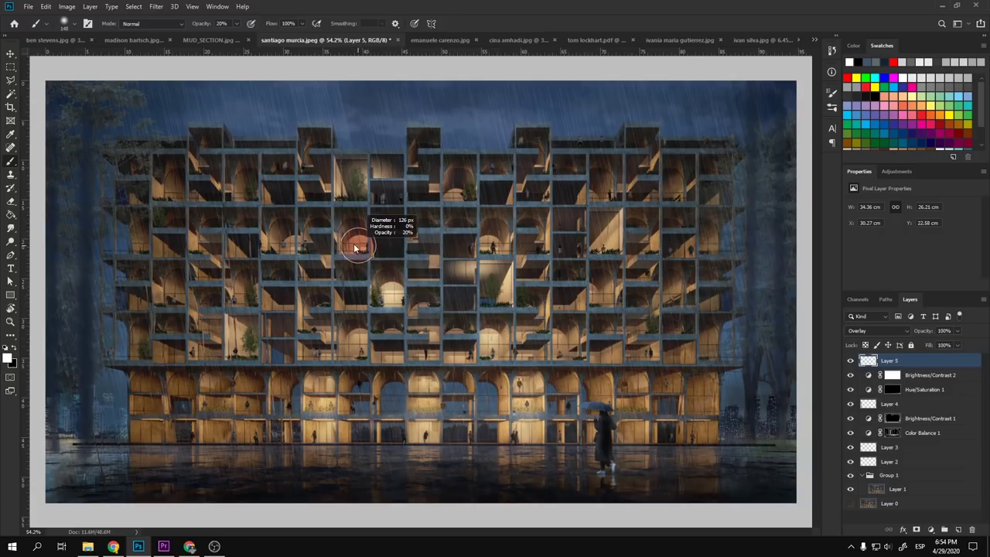
{"action": "left_click_drag", "start_coordinate": [350, 243], "coordinate": [359, 245]}
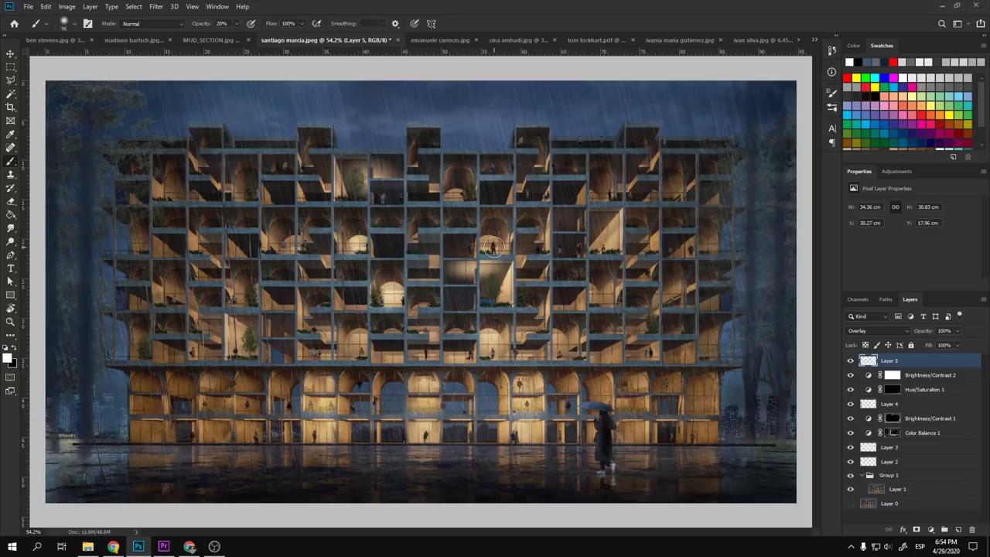
{"action": "left_click_drag", "start_coordinate": [492, 246], "coordinate": [491, 238]}
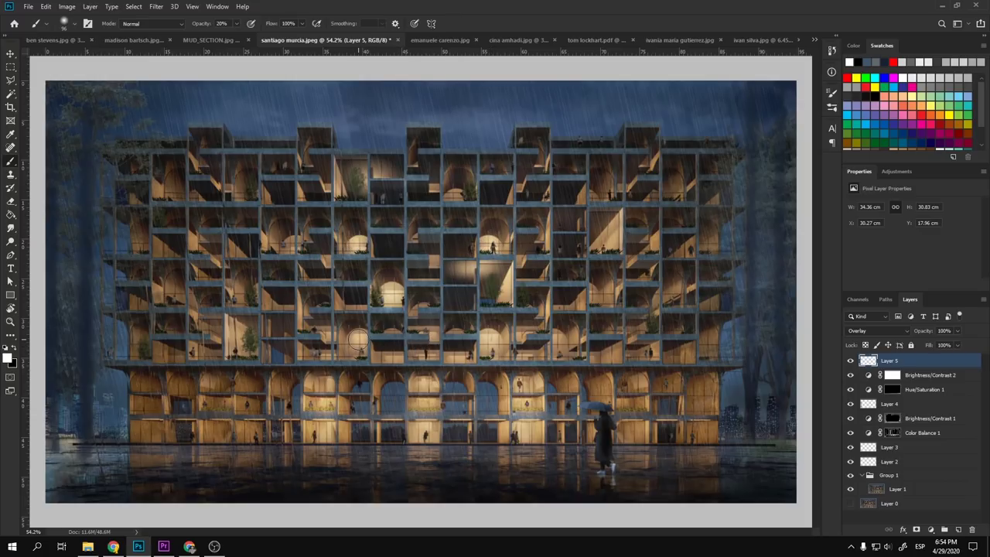
- Shrink the brush and add finer light strokes to a lower arch and facade spots
{"action": "key", "text": "bracketleft"}
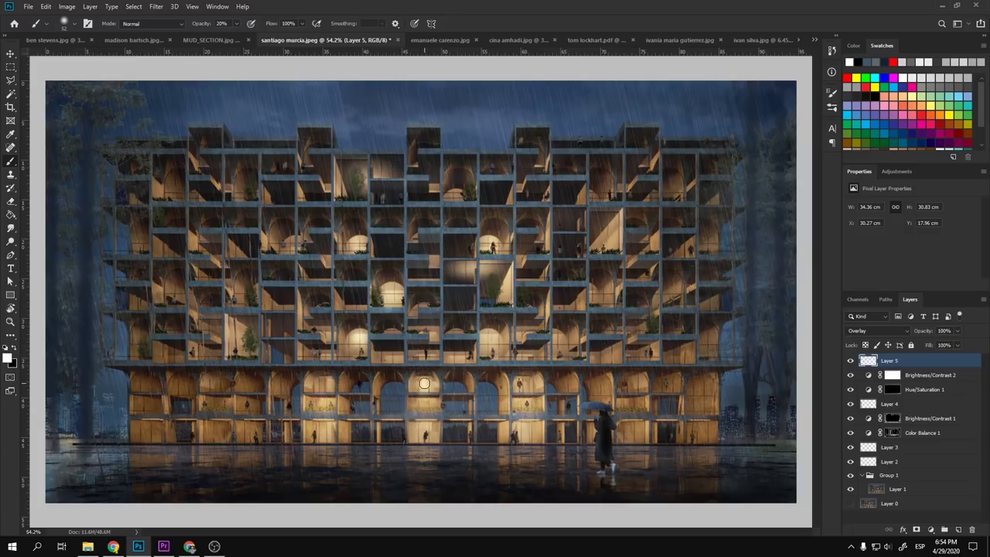
{"action": "left_click_drag", "start_coordinate": [425, 378], "coordinate": [430, 386]}
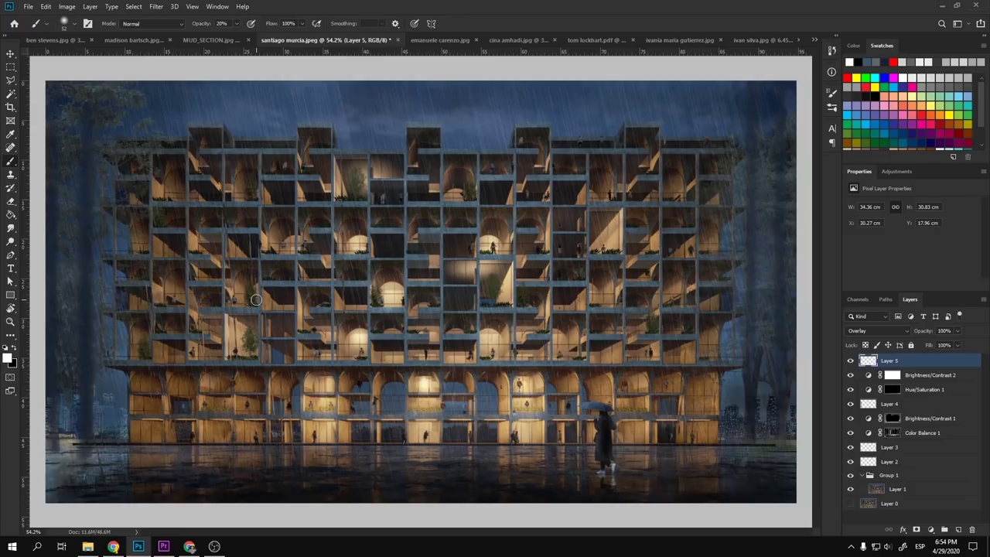
{"action": "left_click_drag", "start_coordinate": [237, 332], "coordinate": [239, 336]}
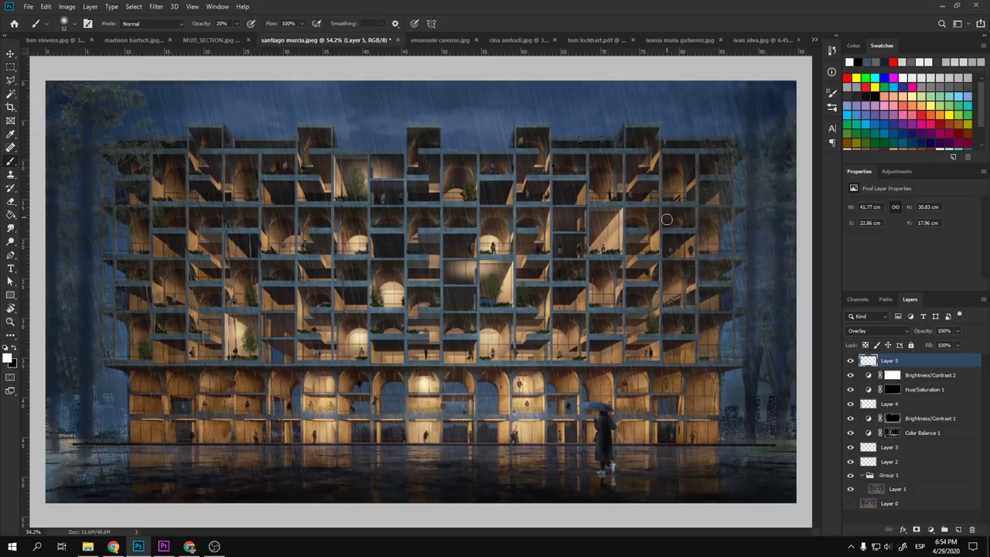
{"action": "left_click_drag", "start_coordinate": [601, 233], "coordinate": [597, 242]}
- Lower Layer 5's opacity to 66%
{"action": "scroll", "coordinate": [588, 243], "scroll_direction": "down", "scroll_amount": 3}
{"action": "scroll", "coordinate": [582, 243], "scroll_direction": "down", "scroll_amount": 2}
{"action": "scroll", "coordinate": [334, 342], "scroll_direction": "up", "scroll_amount": 4}
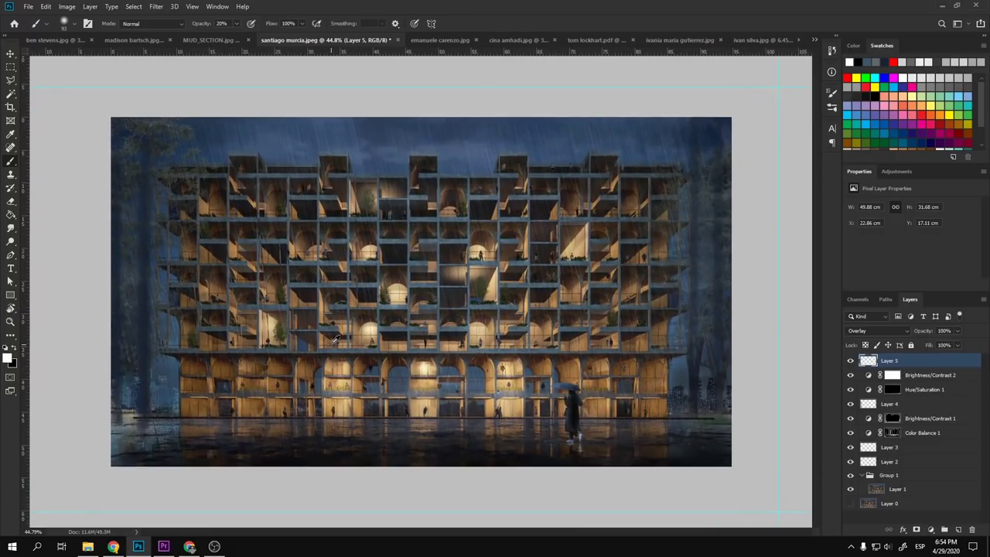
{"action": "left_click_drag", "start_coordinate": [926, 331], "coordinate": [724, 339]}
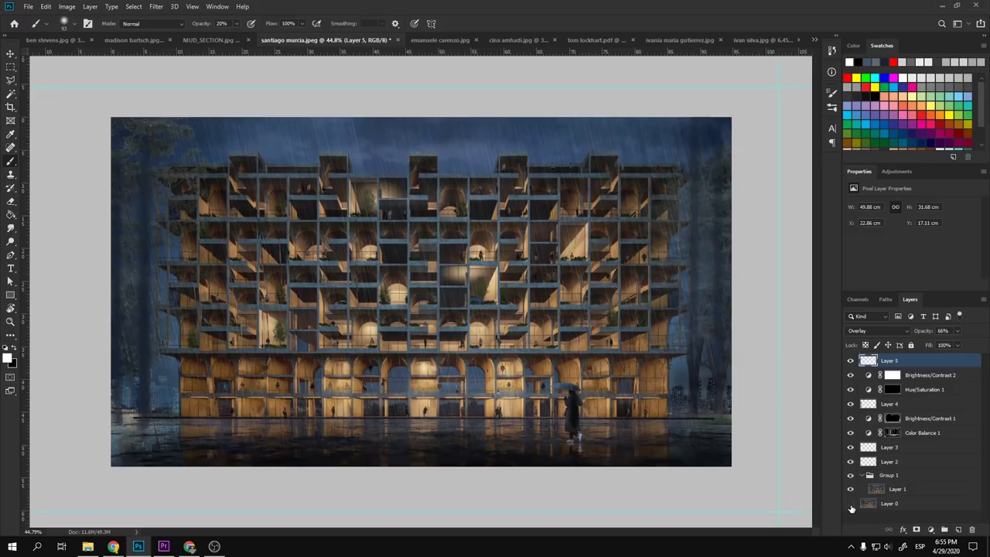
- Compare the edits against the base render, then switch to MUD_SECTION.jpg
{"action": "left_click", "coordinate": [851, 507], "text": "alt"}
{"action": "left_click", "coordinate": [851, 507], "text": "alt"}
{"action": "left_click", "coordinate": [851, 506], "text": "alt"}
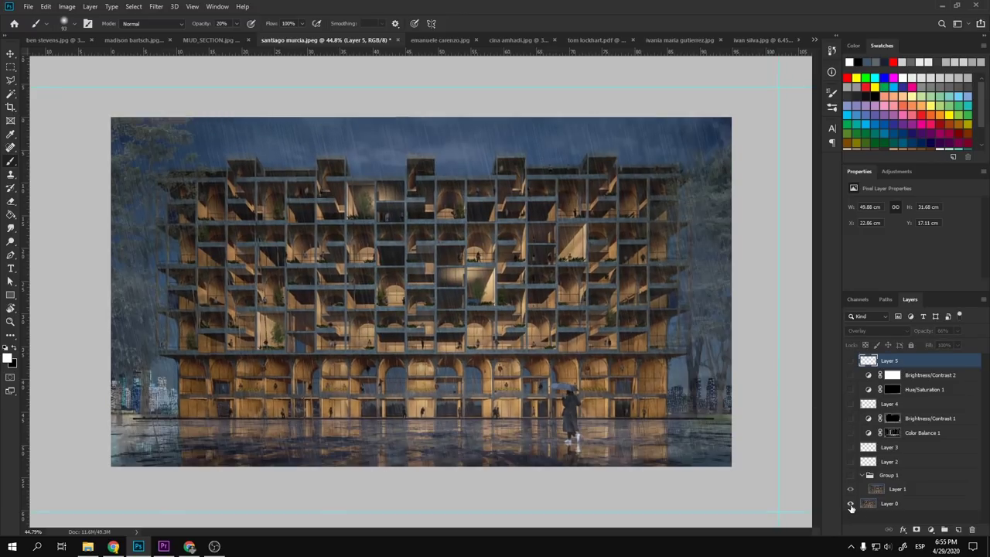
{"action": "left_click", "coordinate": [851, 507], "text": "alt"}
{"action": "left_click", "coordinate": [851, 506], "text": "alt"}
{"action": "left_click", "coordinate": [851, 507], "text": "alt"}
{"action": "left_click", "coordinate": [850, 506], "text": "alt"}
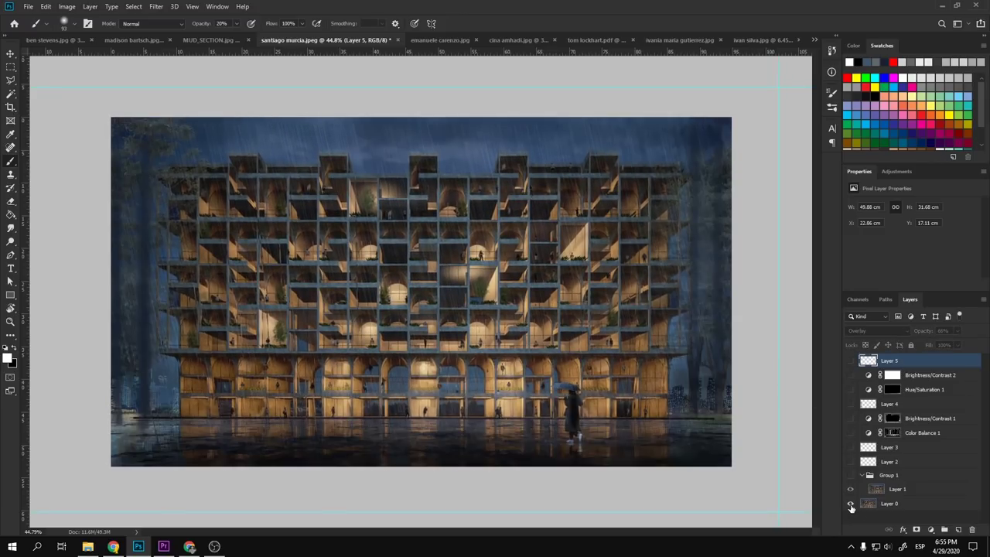
{"action": "left_click", "coordinate": [851, 506], "text": "alt"}
{"action": "left_click", "coordinate": [851, 506], "text": "alt"}
{"action": "left_click", "coordinate": [851, 506], "text": "alt"}
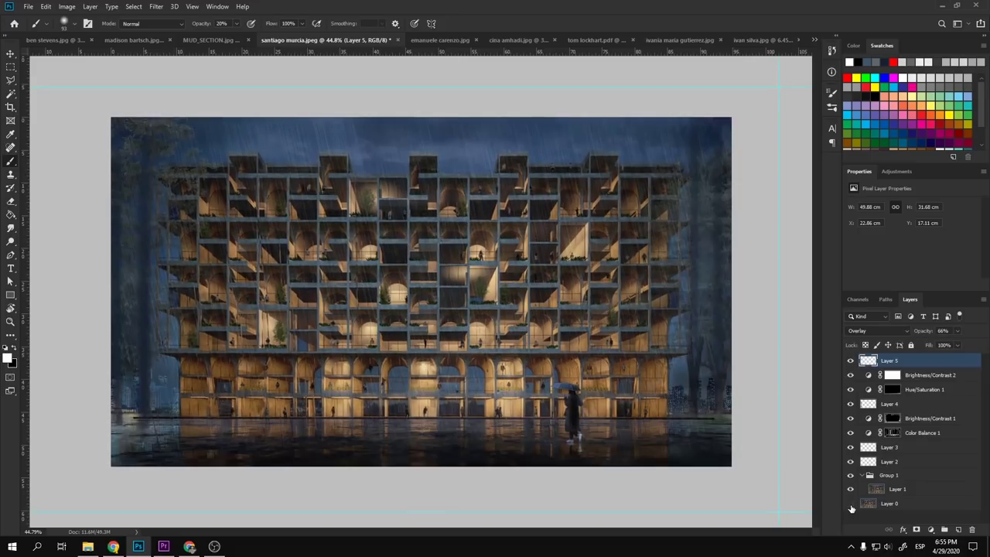
{"action": "left_click", "coordinate": [851, 507], "text": "alt"}
{"action": "left_click", "coordinate": [851, 507], "text": "alt"}
{"action": "key", "text": "ctrl+shift+Tab"}
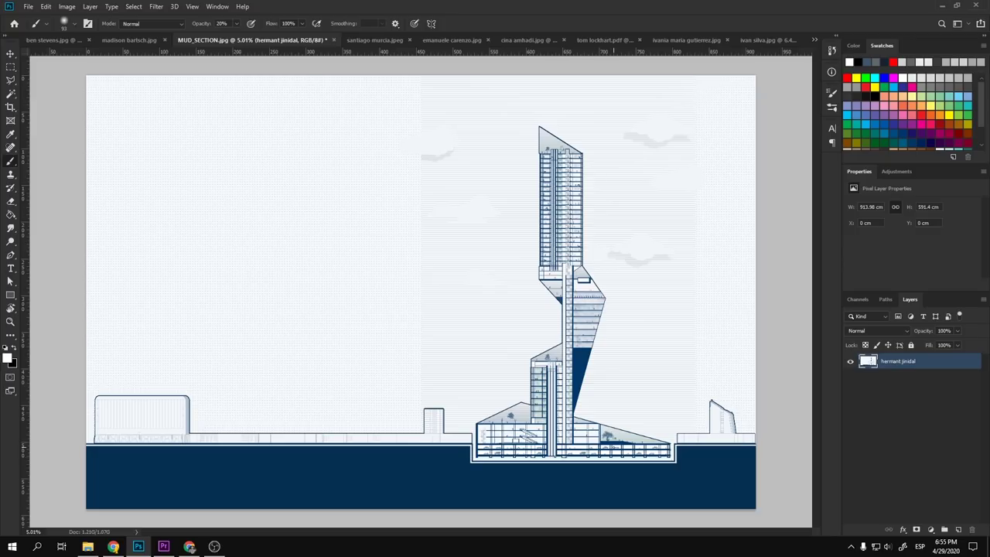
- Zoom and pan through the MUD_SECTION tower drawing to inspect its repeating upper floors
{"action": "key", "text": "v"}
{"action": "scroll", "coordinate": [583, 417], "scroll_direction": "up", "scroll_amount": 3}
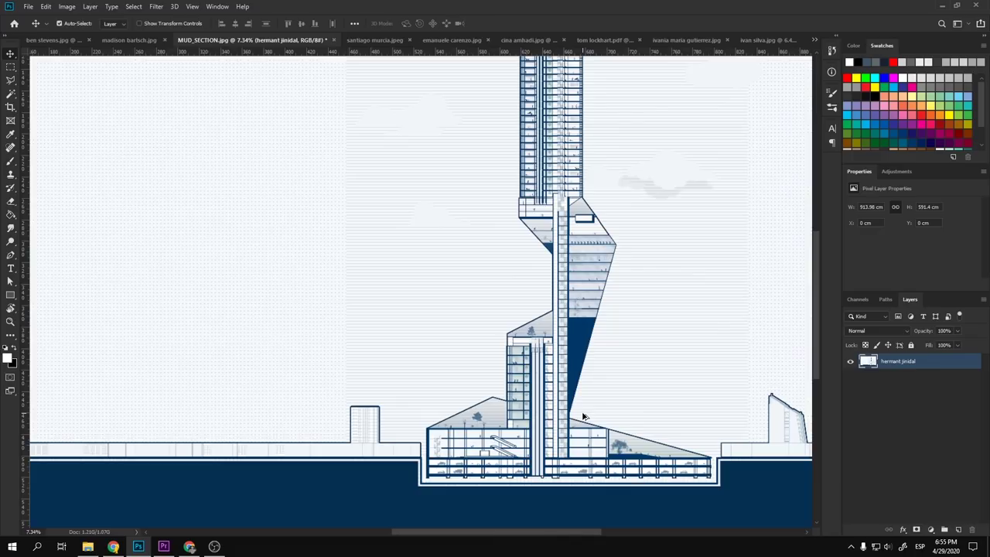
{"action": "scroll", "coordinate": [583, 416], "scroll_direction": "down", "scroll_amount": 3}
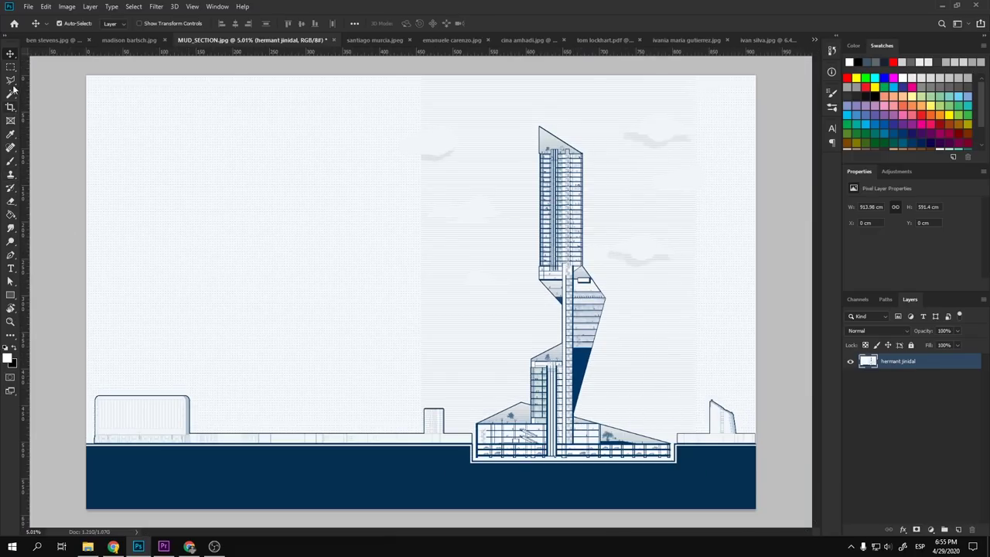
{"action": "scroll", "coordinate": [625, 286], "scroll_direction": "up", "scroll_amount": 8}
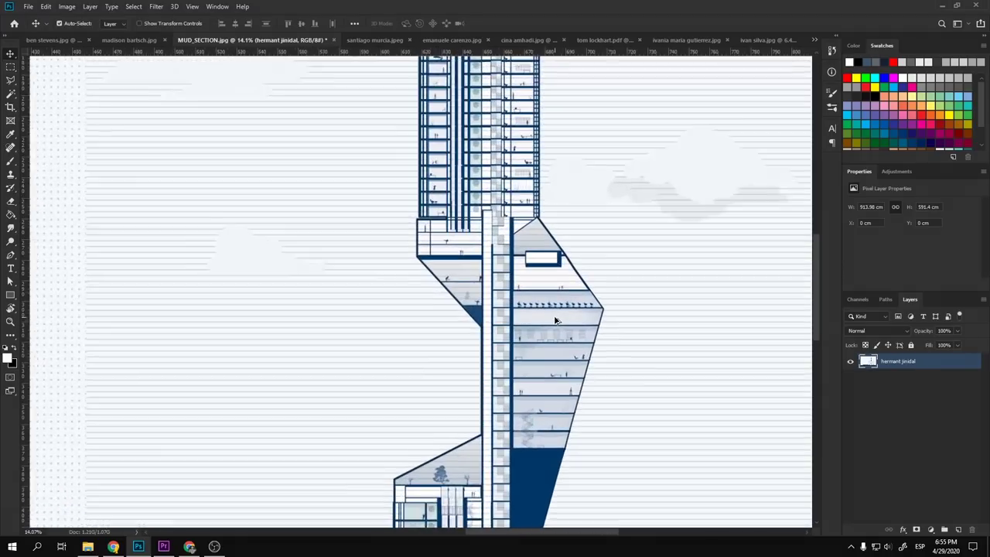
{"action": "scroll", "coordinate": [555, 320], "scroll_direction": "down", "scroll_amount": 6}
{"action": "scroll", "coordinate": [548, 274], "scroll_direction": "up", "scroll_amount": 3}
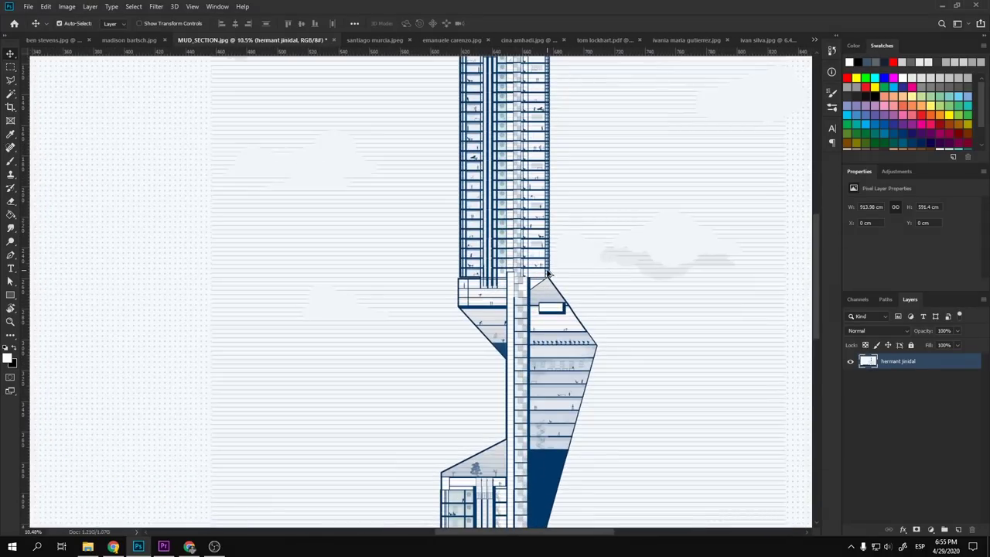
{"action": "scroll", "coordinate": [543, 306], "scroll_direction": "up", "scroll_amount": 3}
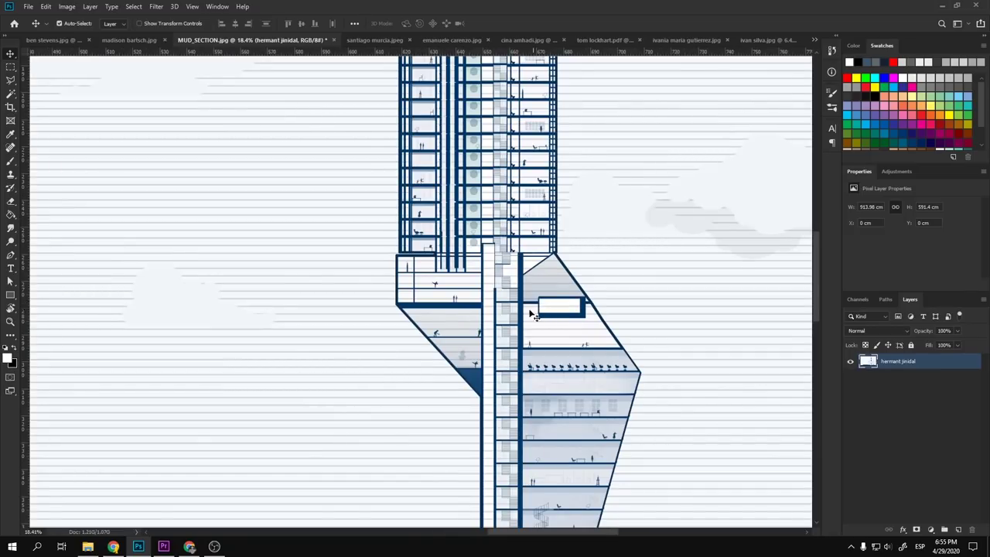
{"action": "scroll", "coordinate": [534, 316], "scroll_direction": "up", "scroll_amount": 5}
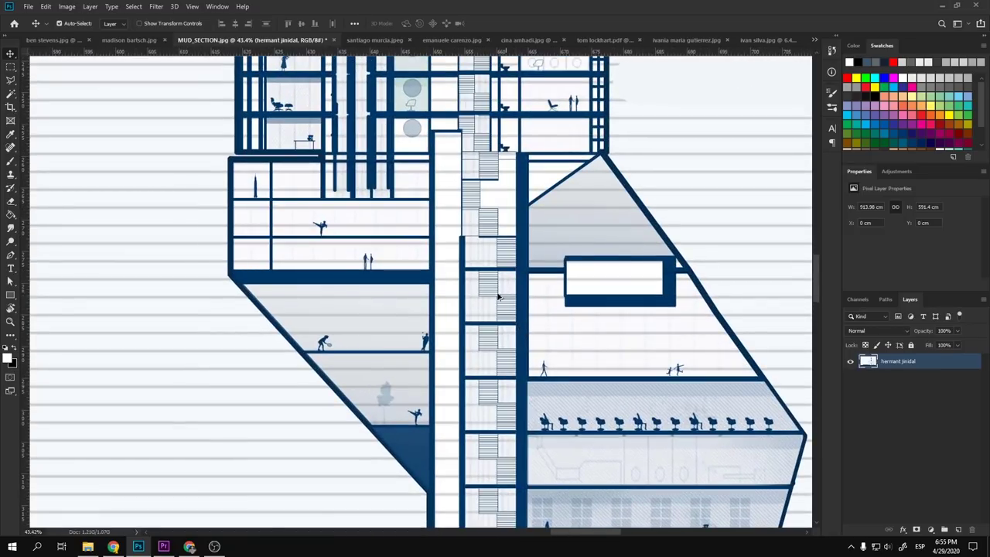
{"action": "scroll", "coordinate": [340, 232], "scroll_direction": "up", "scroll_amount": 1}
{"action": "left_click_drag", "start_coordinate": [415, 221], "coordinate": [427, 398]}
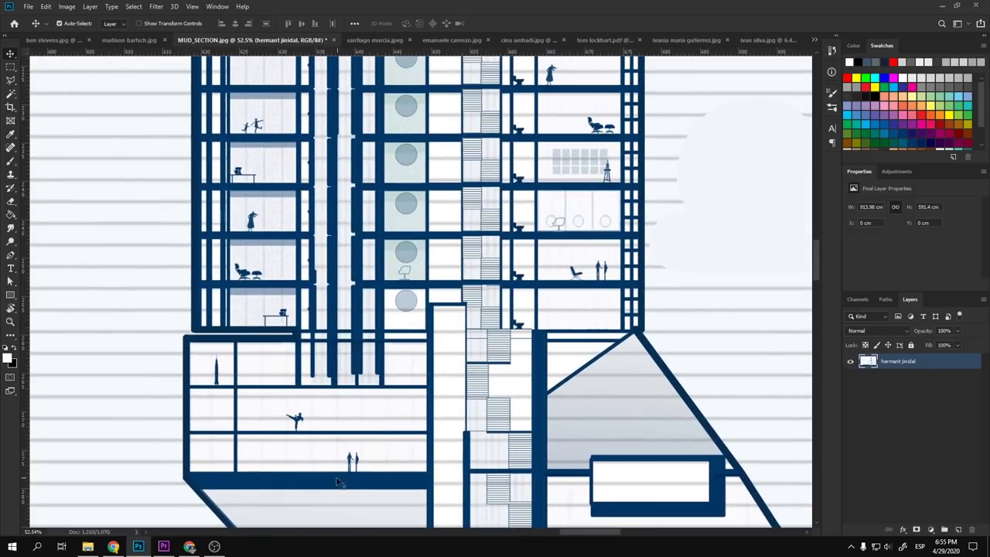
{"action": "scroll", "coordinate": [269, 435], "scroll_direction": "up", "scroll_amount": 2}
{"action": "scroll", "coordinate": [340, 408], "scroll_direction": "down", "scroll_amount": 2}
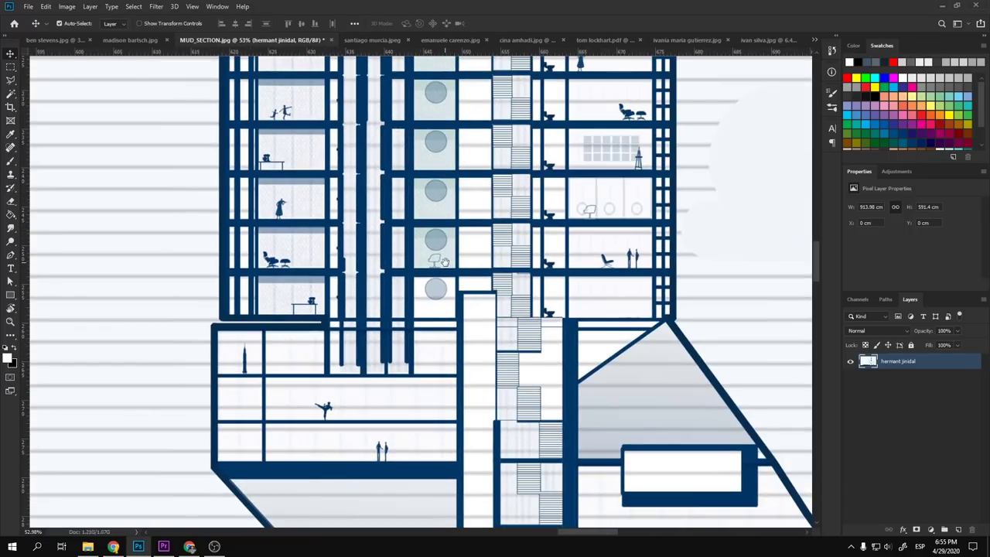
{"action": "left_click_drag", "start_coordinate": [445, 261], "coordinate": [458, 440]}
{"action": "scroll", "coordinate": [467, 363], "scroll_direction": "up", "scroll_amount": 5}
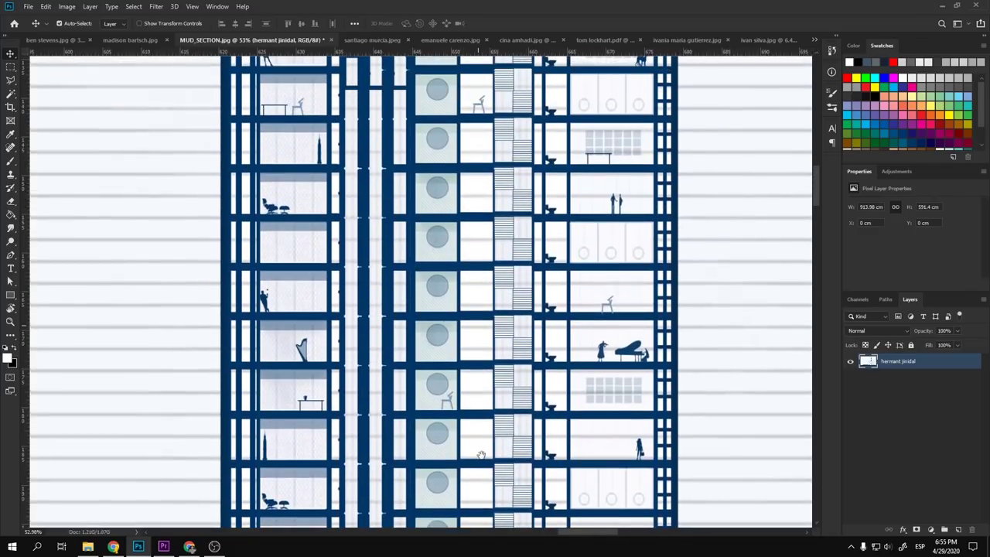
{"action": "scroll", "coordinate": [467, 364], "scroll_direction": "up", "scroll_amount": 3}
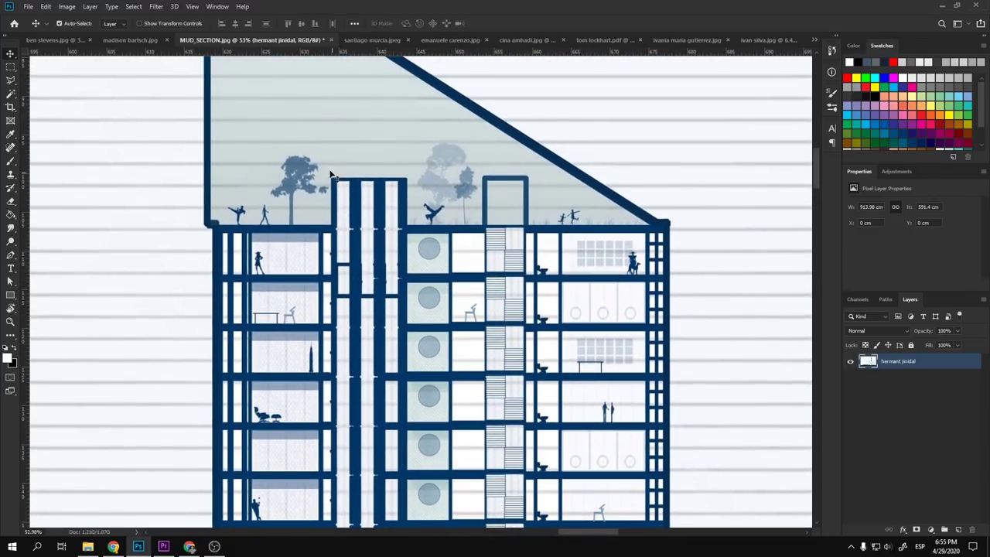
{"action": "scroll", "coordinate": [510, 232], "scroll_direction": "down", "scroll_amount": 6}
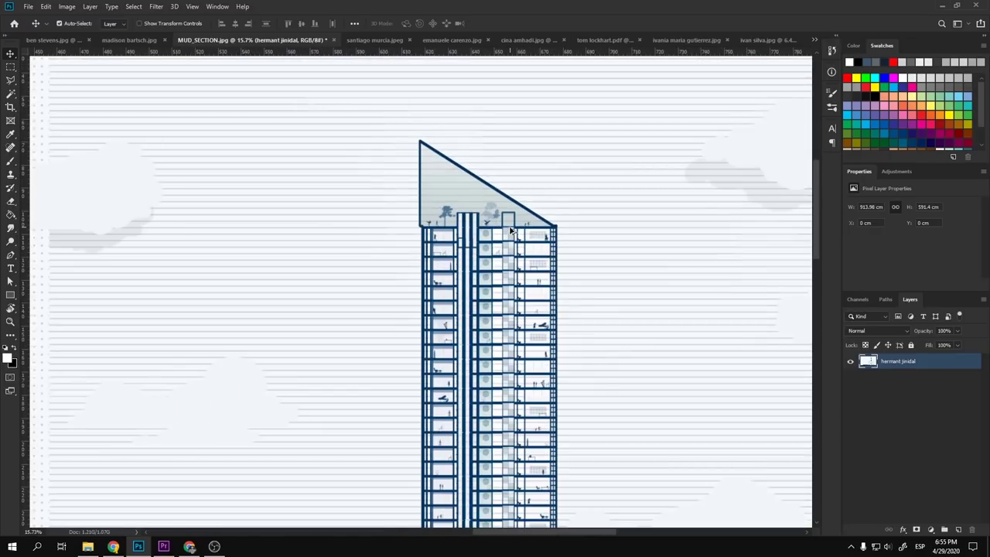
{"action": "scroll", "coordinate": [503, 294], "scroll_direction": "down", "scroll_amount": 2}
{"action": "scroll", "coordinate": [568, 69], "scroll_direction": "down", "scroll_amount": 5}
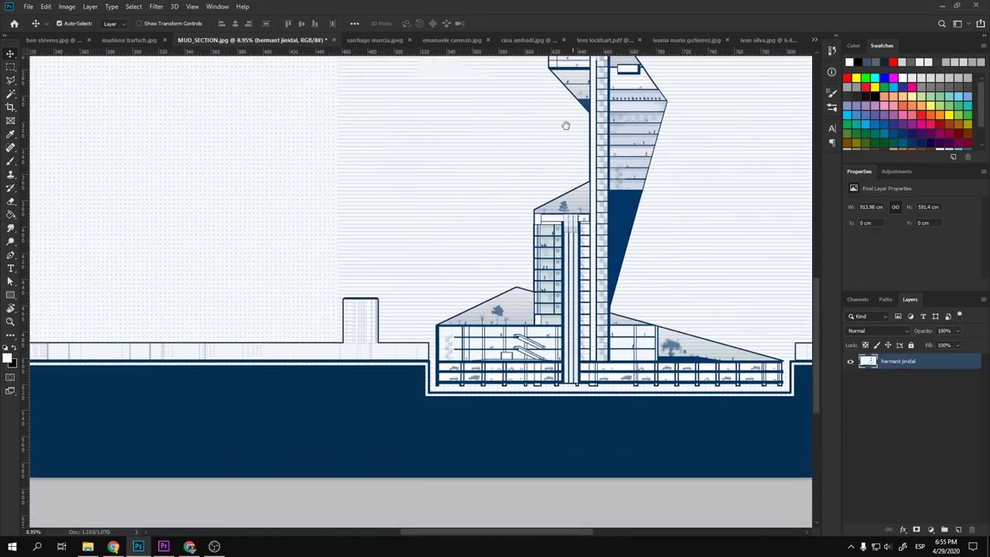
{"action": "scroll", "coordinate": [574, 374], "scroll_direction": "up", "scroll_amount": 4}
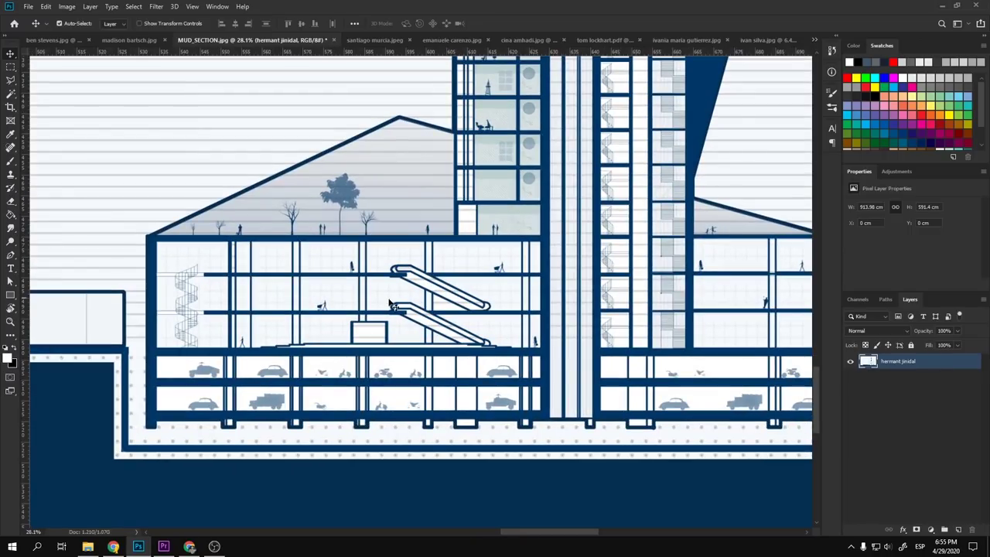
{"action": "scroll", "coordinate": [488, 251], "scroll_direction": "down", "scroll_amount": 5}
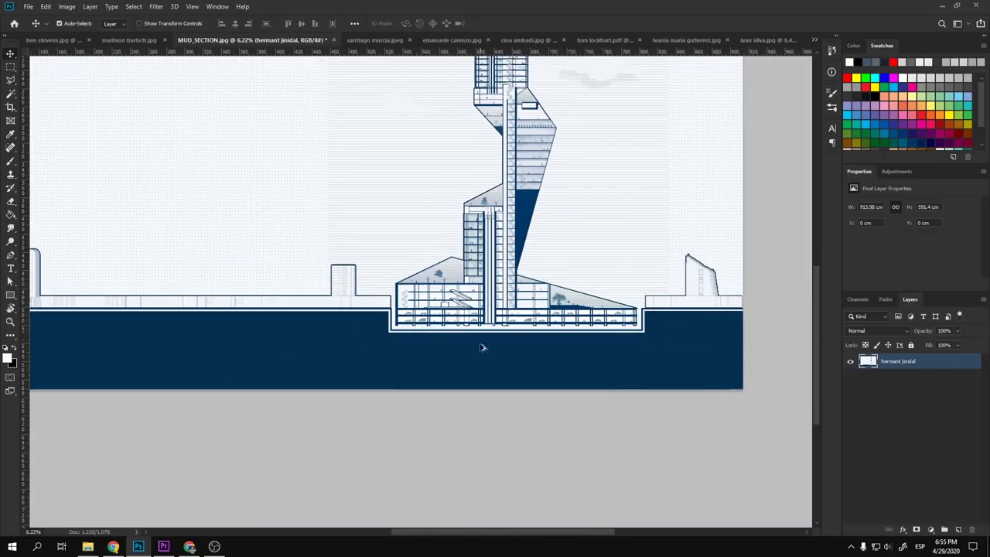
{"action": "scroll", "coordinate": [260, 289], "scroll_direction": "up", "scroll_amount": 2}
{"action": "scroll", "coordinate": [260, 287], "scroll_direction": "up", "scroll_amount": 3}
{"action": "scroll", "coordinate": [310, 422], "scroll_direction": "up", "scroll_amount": 3}
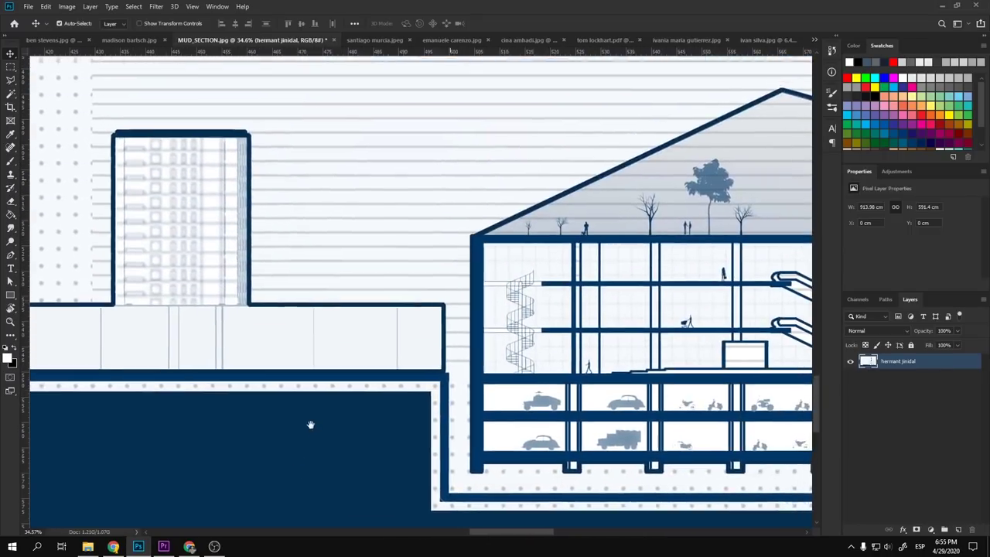
{"action": "scroll", "coordinate": [325, 273], "scroll_direction": "up", "scroll_amount": 3}
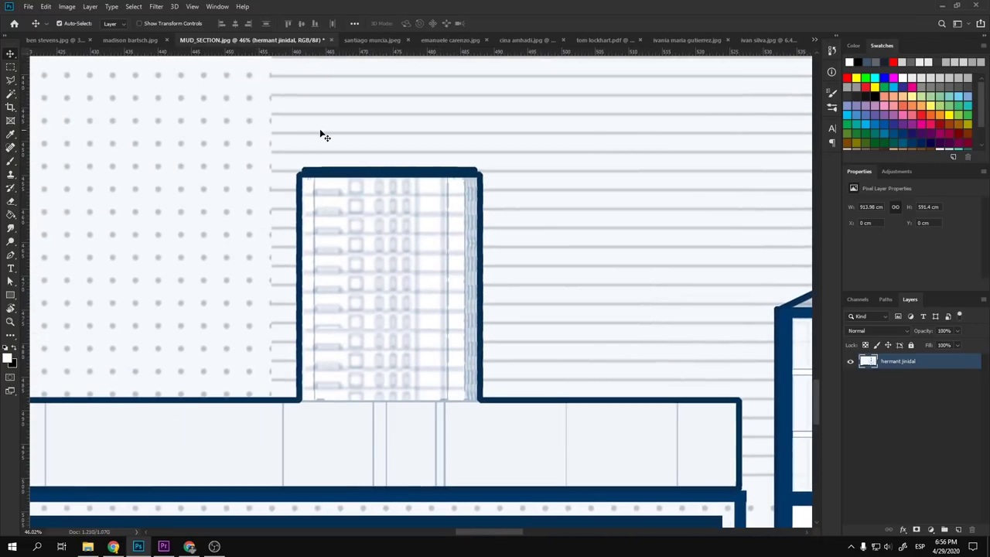
{"action": "scroll", "coordinate": [580, 332], "scroll_direction": "down", "scroll_amount": 6}
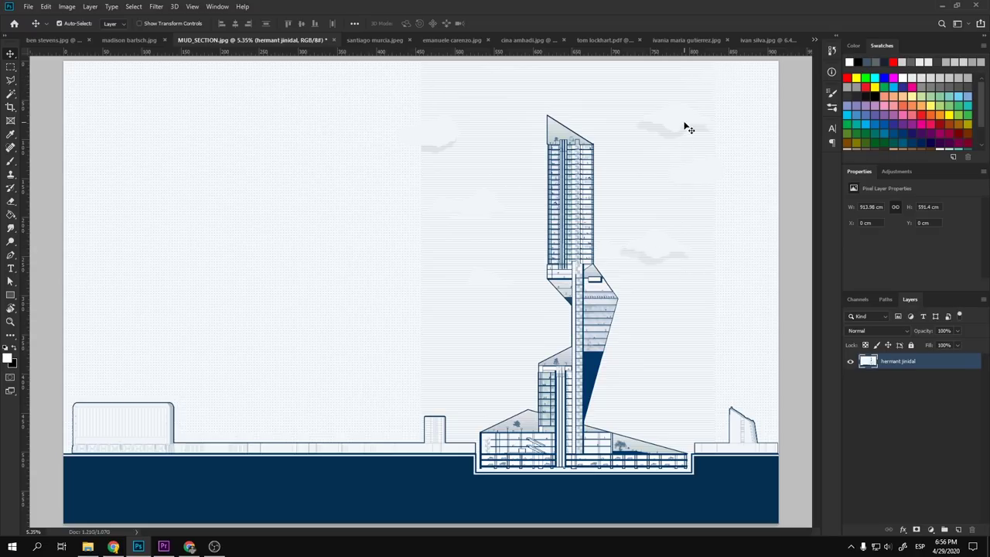
{"action": "scroll", "coordinate": [690, 129], "scroll_direction": "up", "scroll_amount": 4}
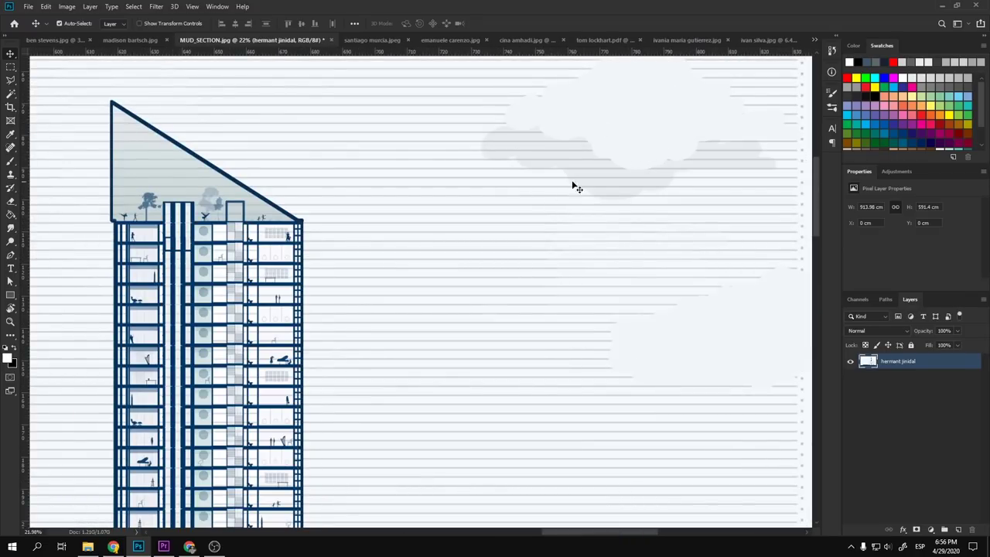
{"action": "scroll", "coordinate": [533, 189], "scroll_direction": "down", "scroll_amount": 4}
{"action": "scroll", "coordinate": [542, 337], "scroll_direction": "up", "scroll_amount": 1}
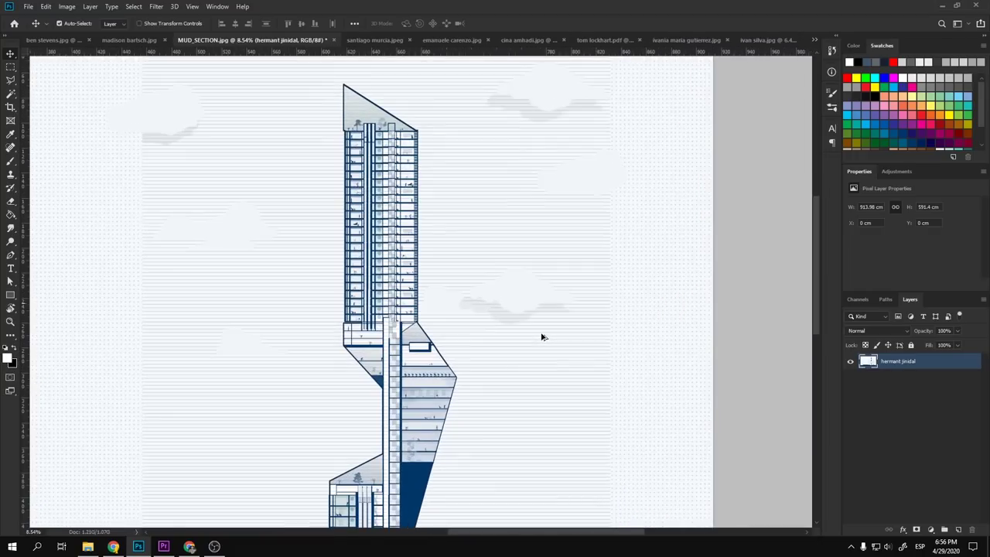
{"action": "scroll", "coordinate": [464, 250], "scroll_direction": "up", "scroll_amount": 2}
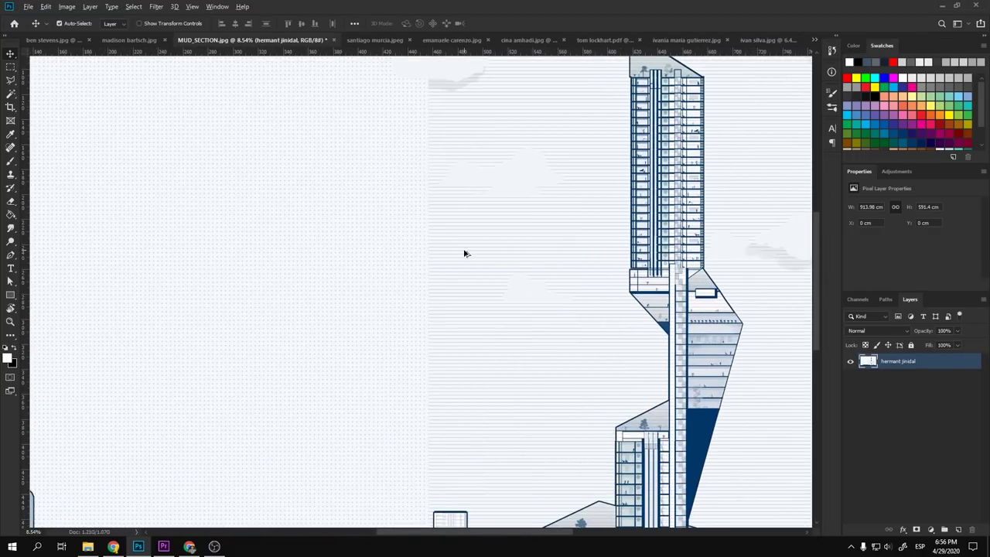
{"action": "scroll", "coordinate": [462, 251], "scroll_direction": "up", "scroll_amount": 2}
{"action": "scroll", "coordinate": [521, 271], "scroll_direction": "down", "scroll_amount": 4}
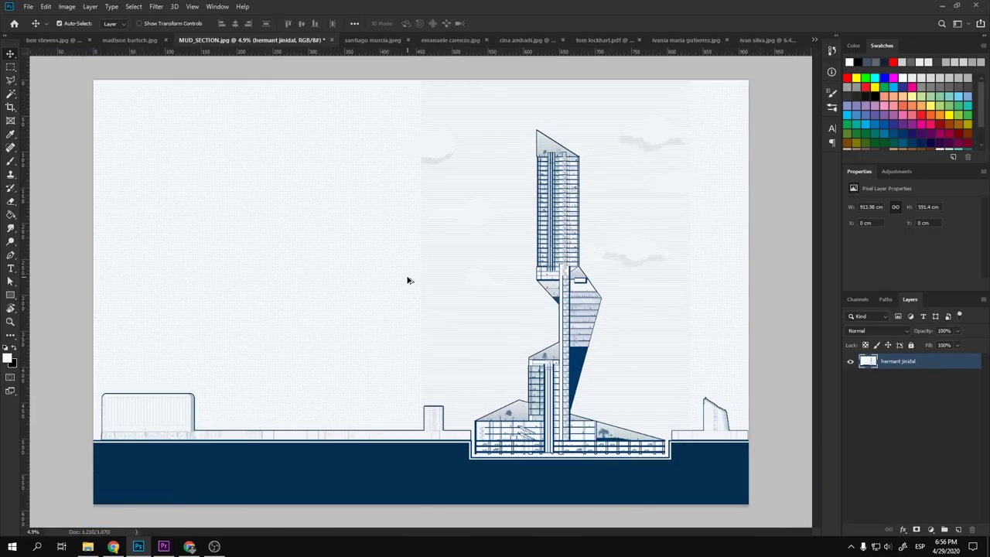
{"action": "scroll", "coordinate": [409, 280], "scroll_direction": "up", "scroll_amount": 1}
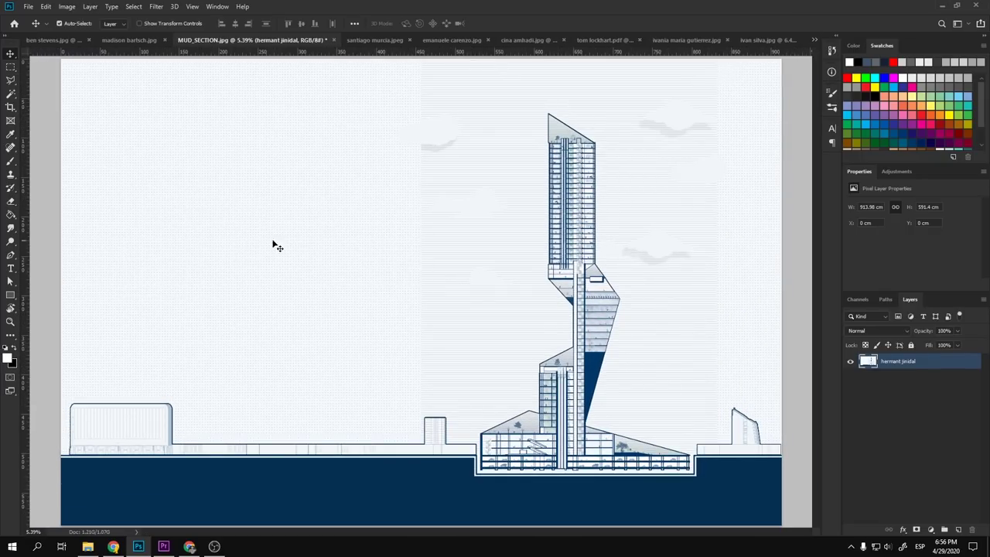
{"action": "key", "text": "c"}
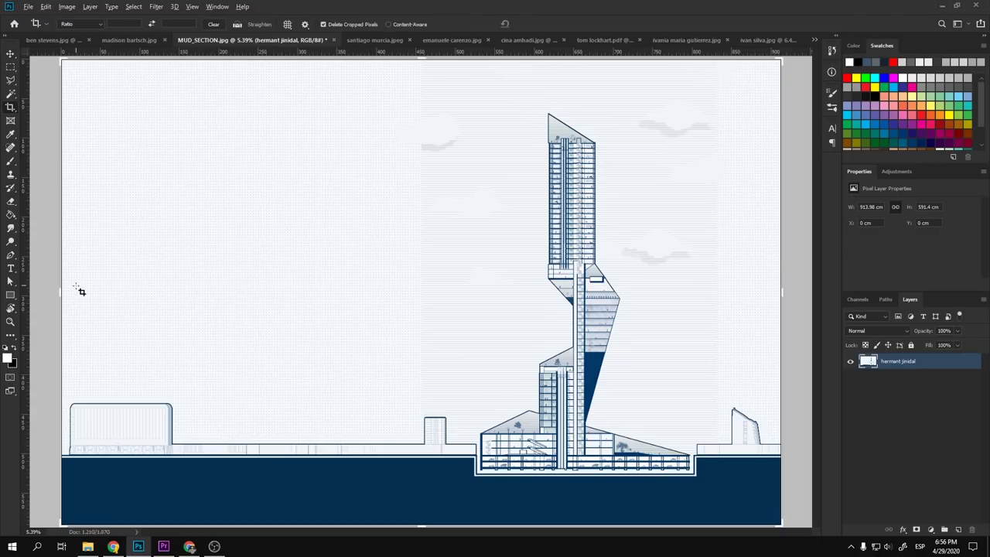
{"action": "scroll", "coordinate": [81, 291], "scroll_direction": "down", "scroll_amount": 2}
{"action": "left_click_drag", "start_coordinate": [128, 291], "coordinate": [260, 291]}
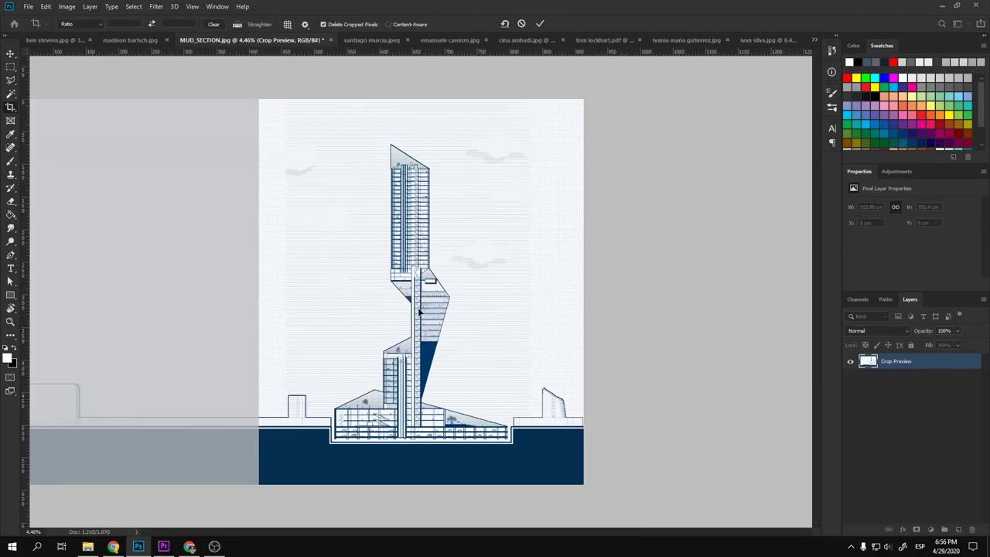
{"action": "key", "text": "Return"}
{"action": "key", "text": "v"}
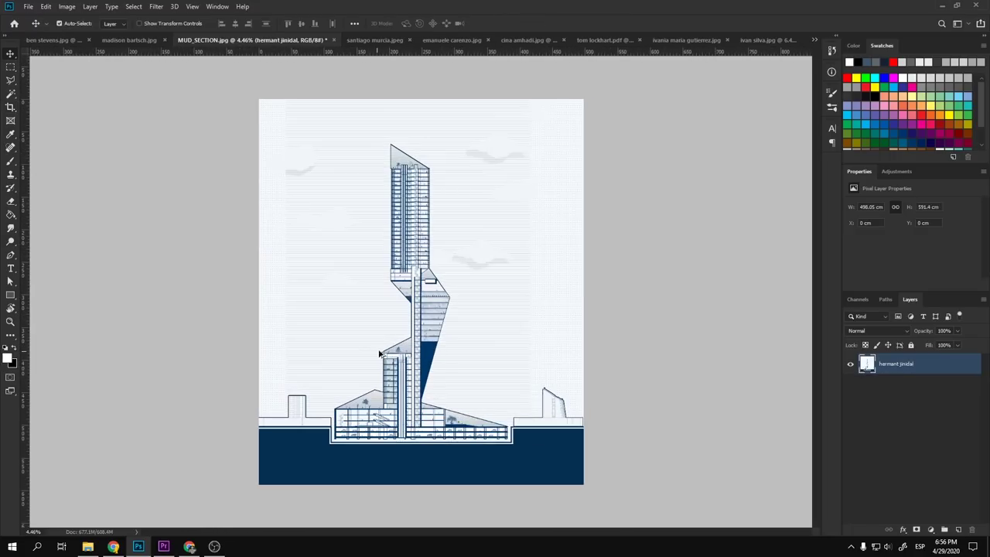
{"action": "key", "text": "c"}
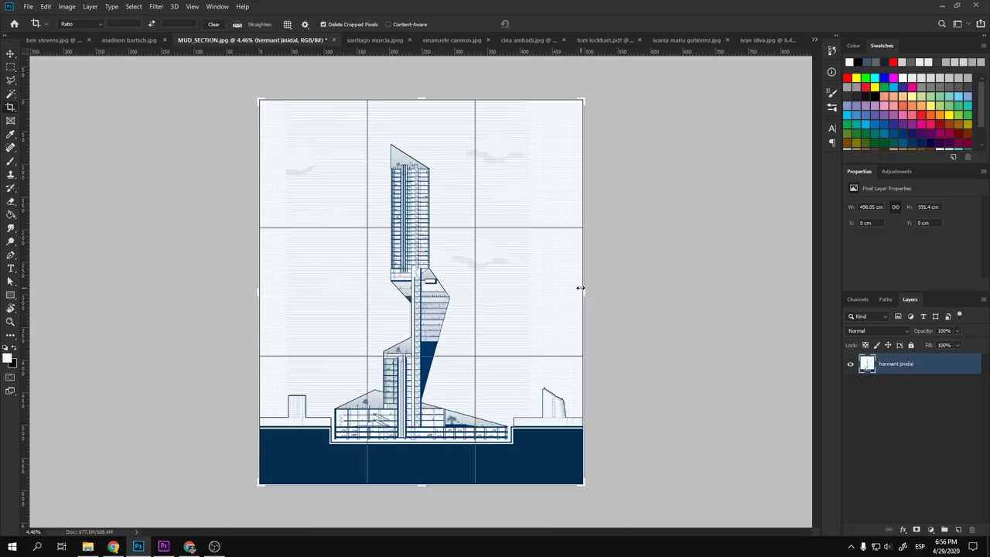
{"action": "left_click_drag", "start_coordinate": [581, 291], "coordinate": [561, 291]}
{"action": "key", "text": "Return"}
{"action": "key", "text": "ctrl+z"}
{"action": "key", "text": "ctrl+z"}
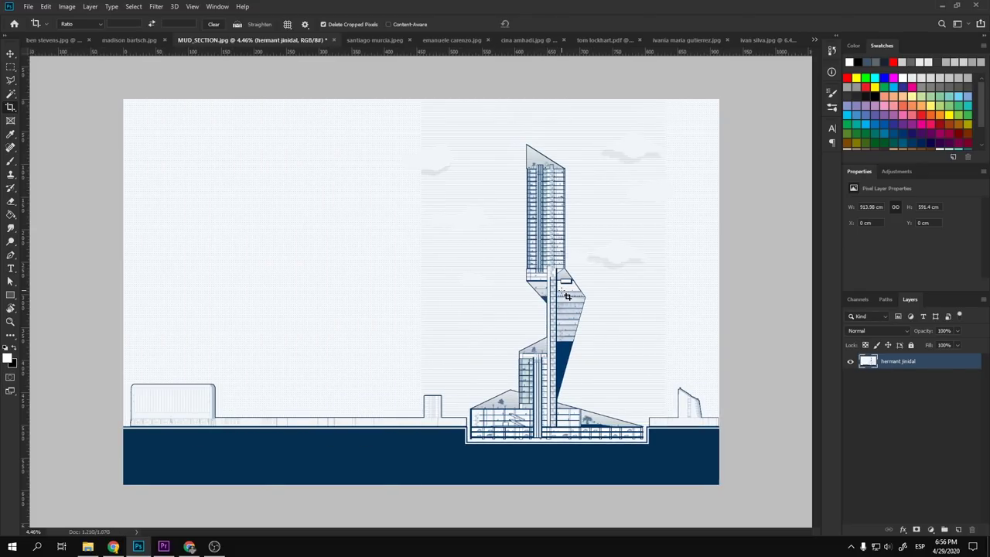
{"action": "key", "text": "v"}
{"action": "scroll", "coordinate": [274, 472], "scroll_direction": "up", "scroll_amount": 5}
{"action": "left_click_drag", "start_coordinate": [306, 431], "coordinate": [523, 367]}
{"action": "scroll", "coordinate": [287, 376], "scroll_direction": "down", "scroll_amount": 3}
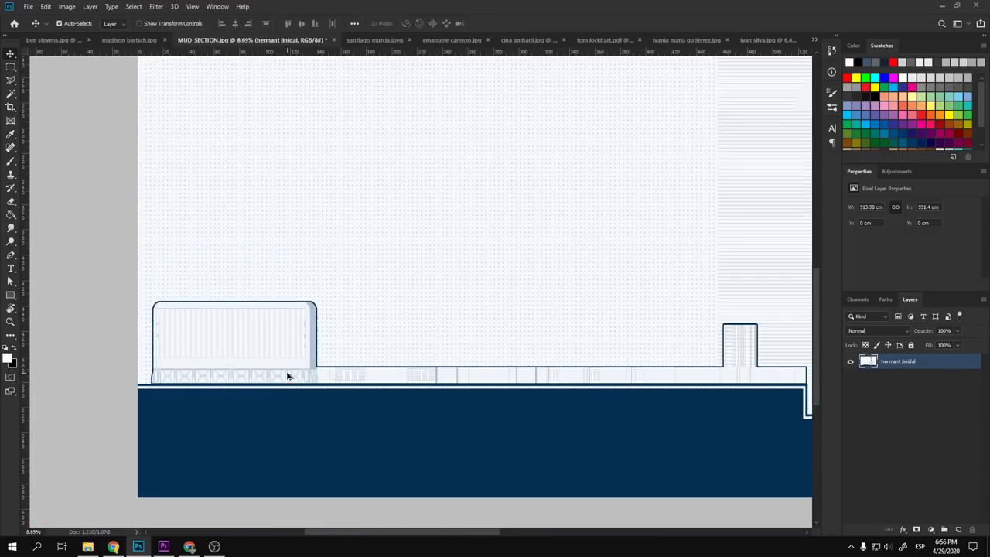
{"action": "scroll", "coordinate": [287, 376], "scroll_direction": "up", "scroll_amount": 3}
{"action": "scroll", "coordinate": [255, 376], "scroll_direction": "down", "scroll_amount": 5}
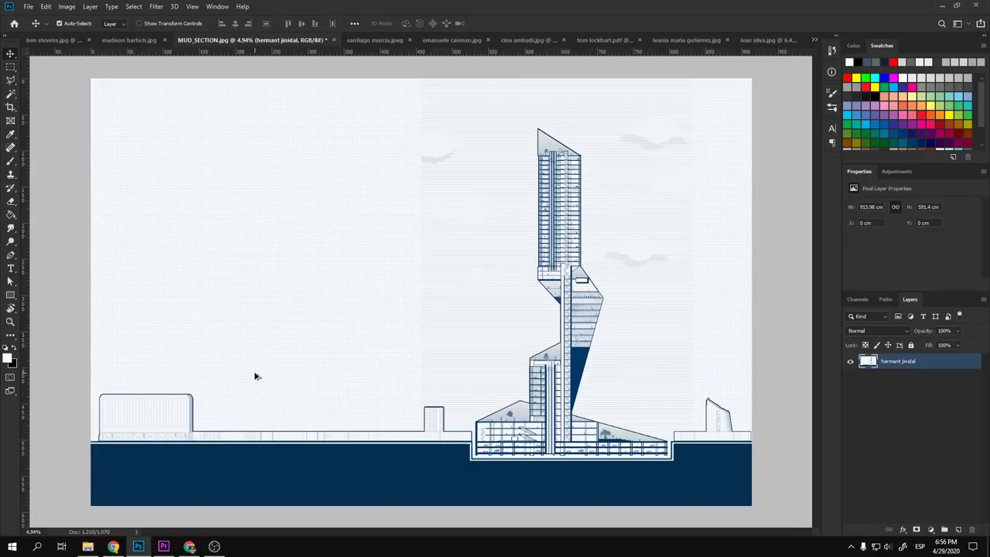
{"action": "scroll", "coordinate": [589, 474], "scroll_direction": "up", "scroll_amount": 3}
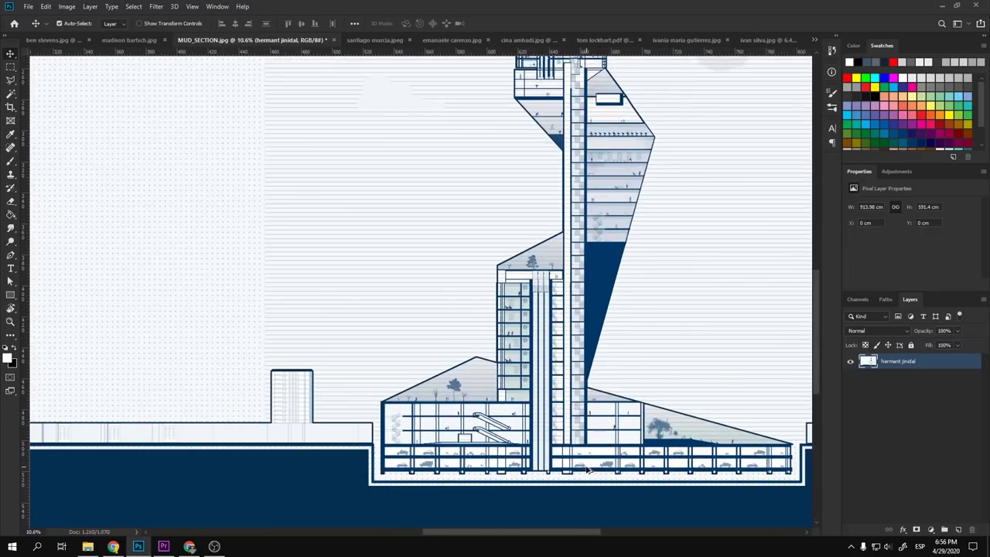
{"action": "scroll", "coordinate": [506, 402], "scroll_direction": "down", "scroll_amount": 4}
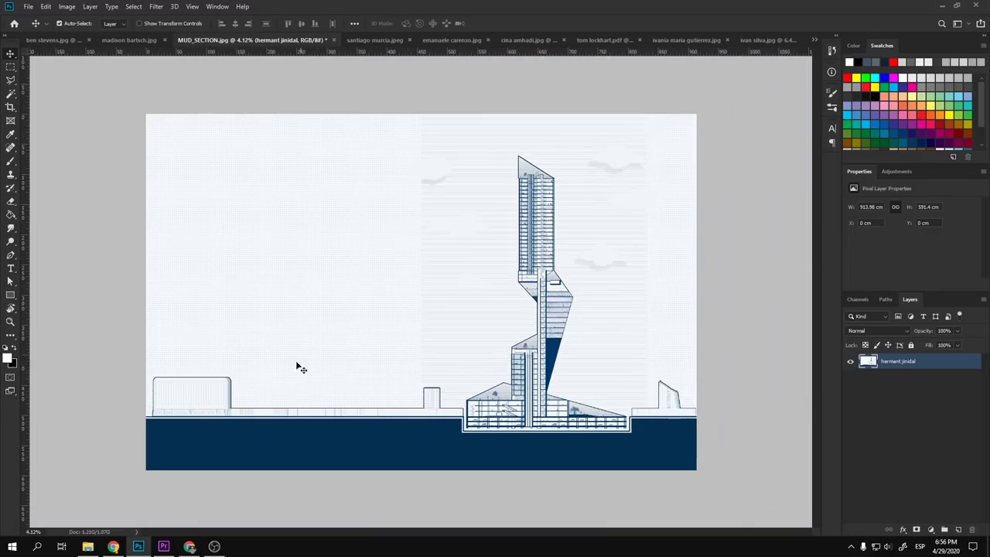
{"action": "key", "text": "c"}
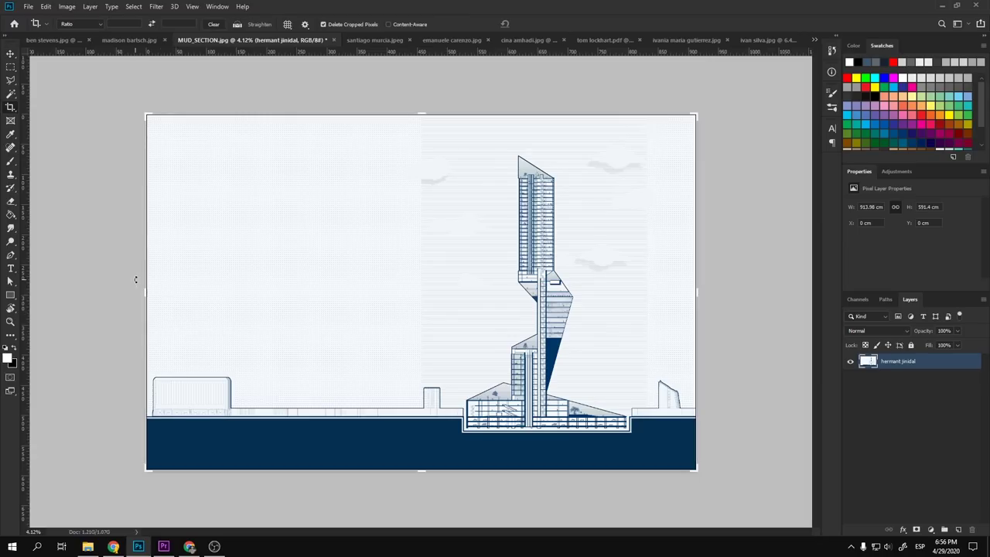
{"action": "left_click_drag", "start_coordinate": [143, 295], "coordinate": [201, 294]}
{"action": "left_click_drag", "start_coordinate": [228, 295], "coordinate": [229, 295]}
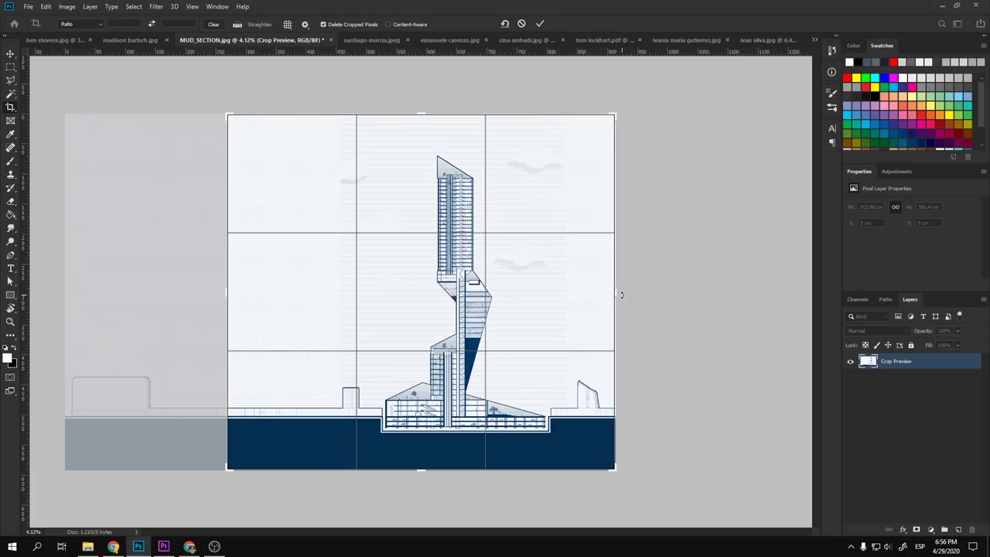
{"action": "left_click_drag", "start_coordinate": [228, 295], "coordinate": [245, 294]}
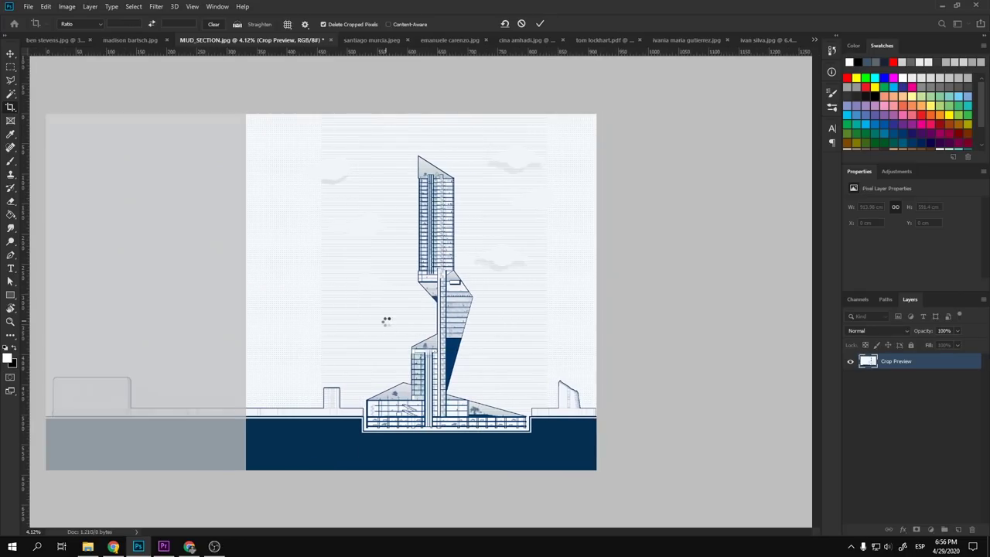
{"action": "key", "text": "Return"}
{"action": "key", "text": "v"}
{"action": "key", "text": "ctrl+0"}
{"action": "scroll", "coordinate": [399, 378], "scroll_direction": "up", "scroll_amount": 2}
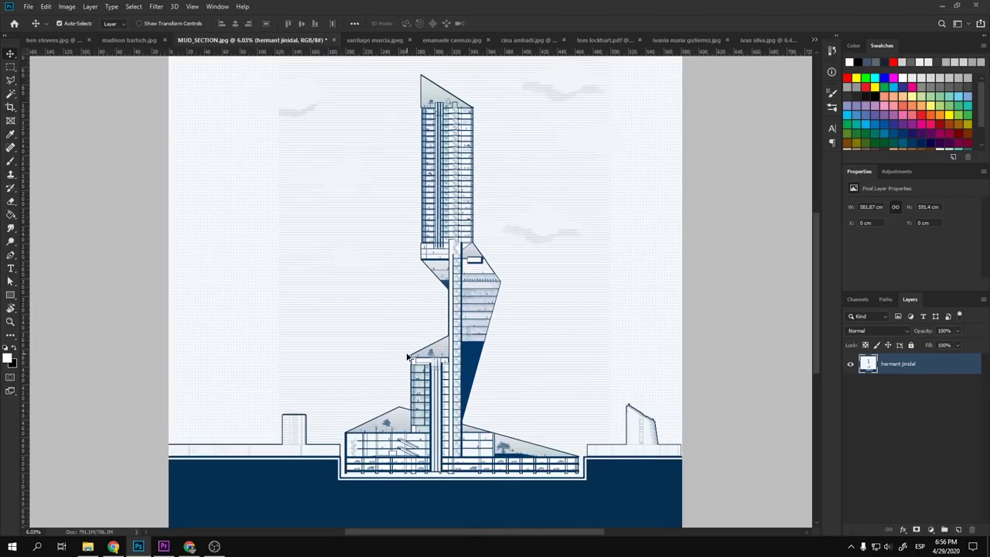
{"action": "scroll", "coordinate": [408, 356], "scroll_direction": "down", "scroll_amount": 2}
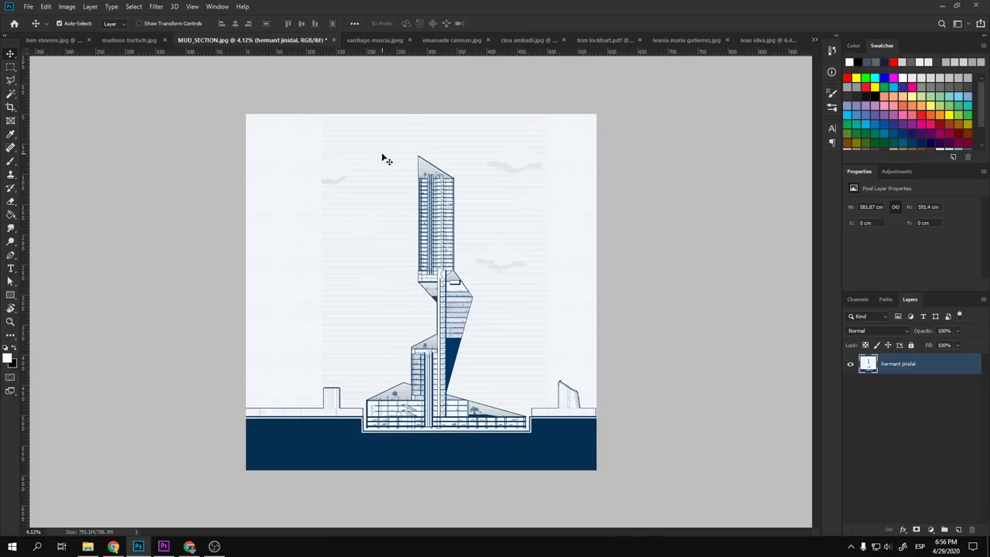
{"action": "key", "text": "c"}
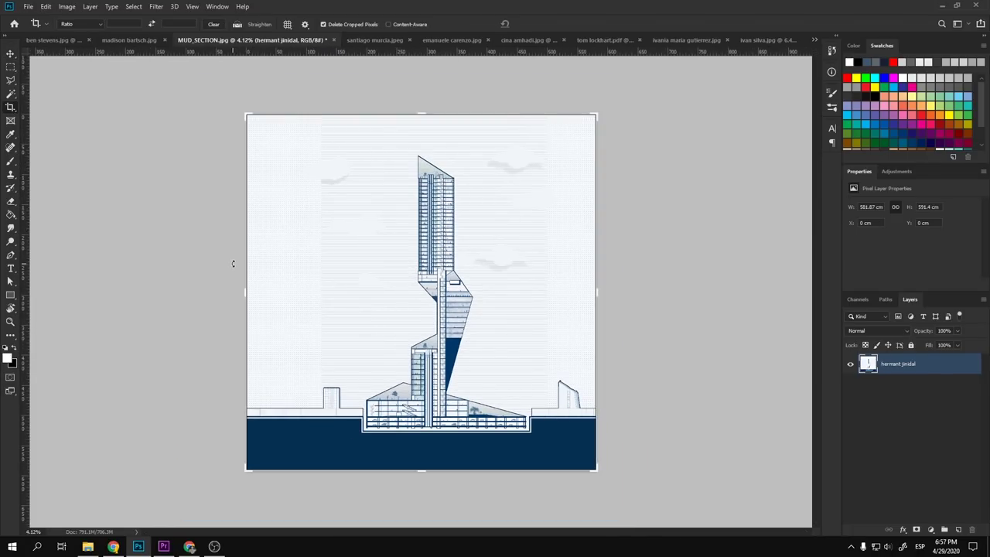
{"action": "left_click_drag", "start_coordinate": [246, 291], "coordinate": [224, 292]}
{"action": "key", "text": "Return"}
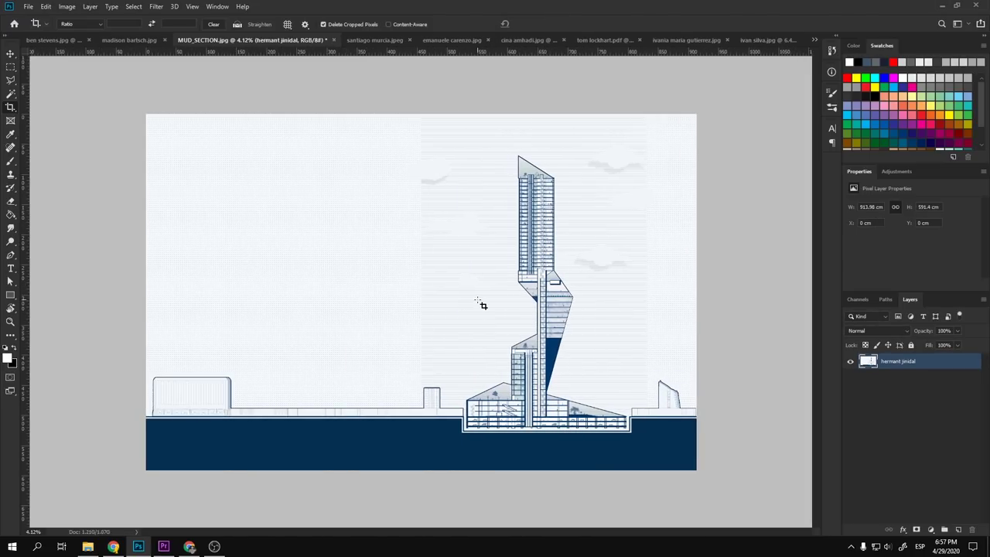
{"action": "key", "text": "v"}
- Add a new empty Layer 1 above the section drawing
{"action": "scroll", "coordinate": [563, 385], "scroll_direction": "up", "scroll_amount": 5}
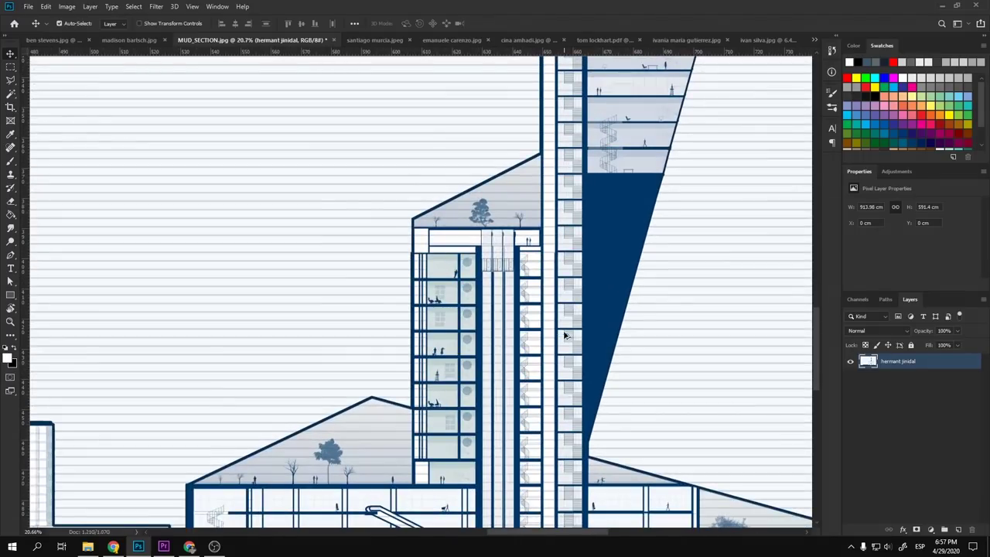
{"action": "scroll", "coordinate": [603, 210], "scroll_direction": "down", "scroll_amount": 4}
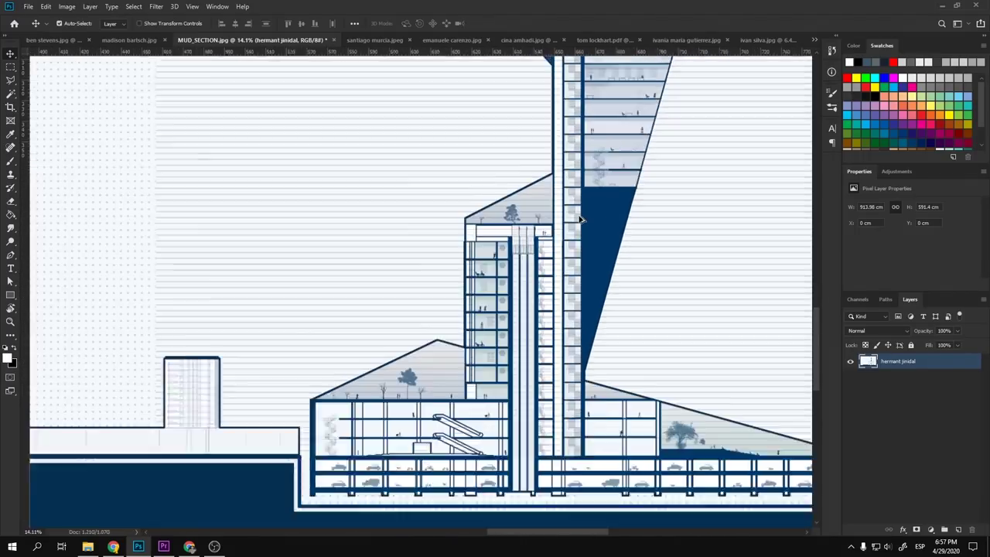
{"action": "scroll", "coordinate": [479, 361], "scroll_direction": "up", "scroll_amount": 2}
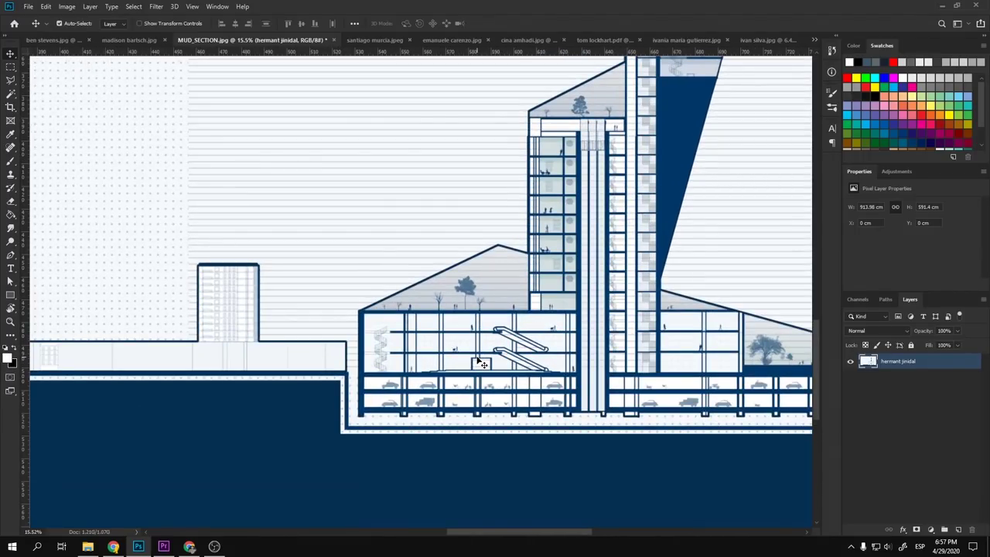
{"action": "scroll", "coordinate": [479, 361], "scroll_direction": "down", "scroll_amount": 4}
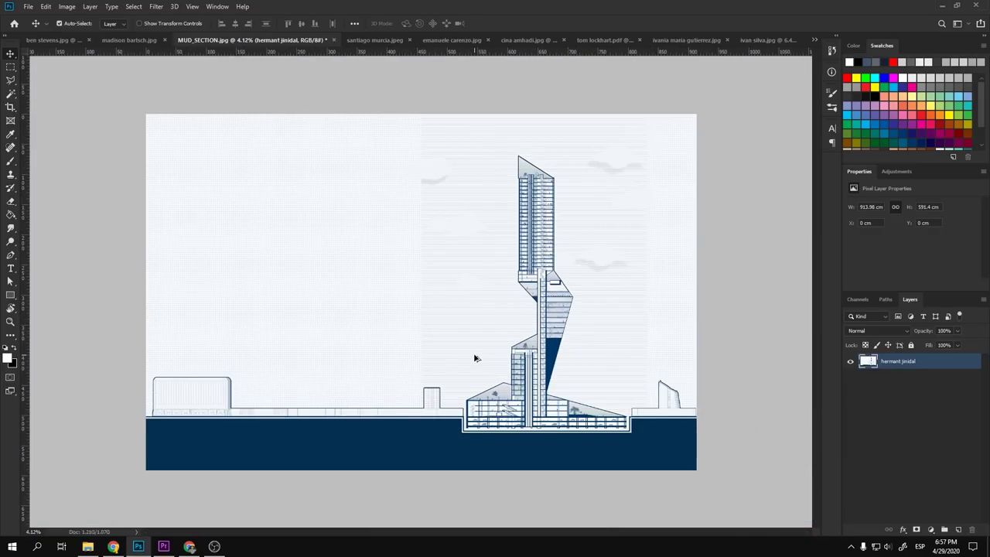
{"action": "key", "text": "b"}
{"action": "scroll", "coordinate": [489, 438], "scroll_direction": "up", "scroll_amount": 4}
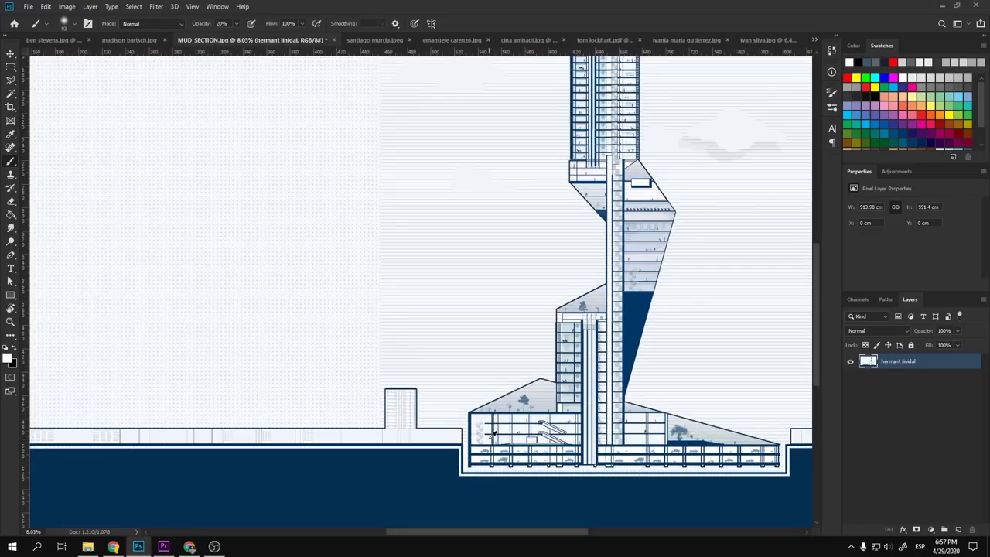
{"action": "scroll", "coordinate": [493, 434], "scroll_direction": "up", "scroll_amount": 2}
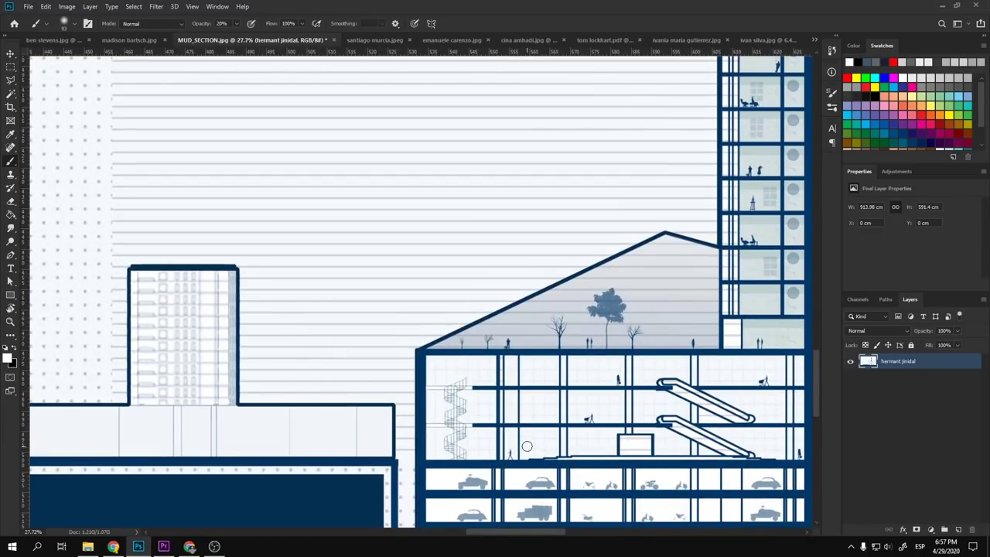
{"action": "mouse_move", "coordinate": [527, 446]}
{"action": "left_mouse_down"}
{"action": "mouse_move", "coordinate": [517, 383]}
{"action": "mouse_move", "coordinate": [495, 348]}
{"action": "mouse_move", "coordinate": [380, 341]}
{"action": "left_mouse_up"}
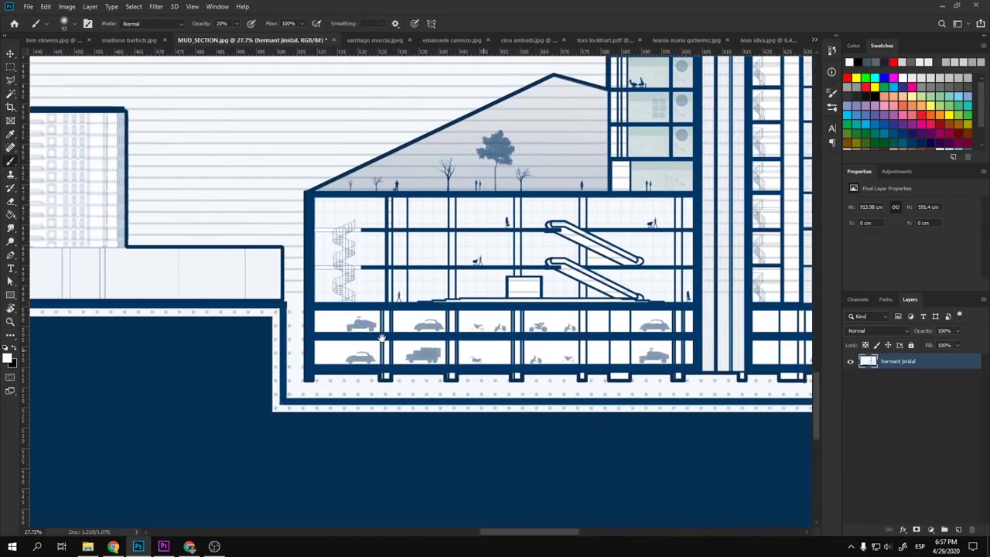
{"action": "left_click", "coordinate": [958, 529]}
- Make the brush much smaller and pick red from the Swatches as paint colour
{"action": "right_click", "coordinate": [364, 345], "text": "alt"}
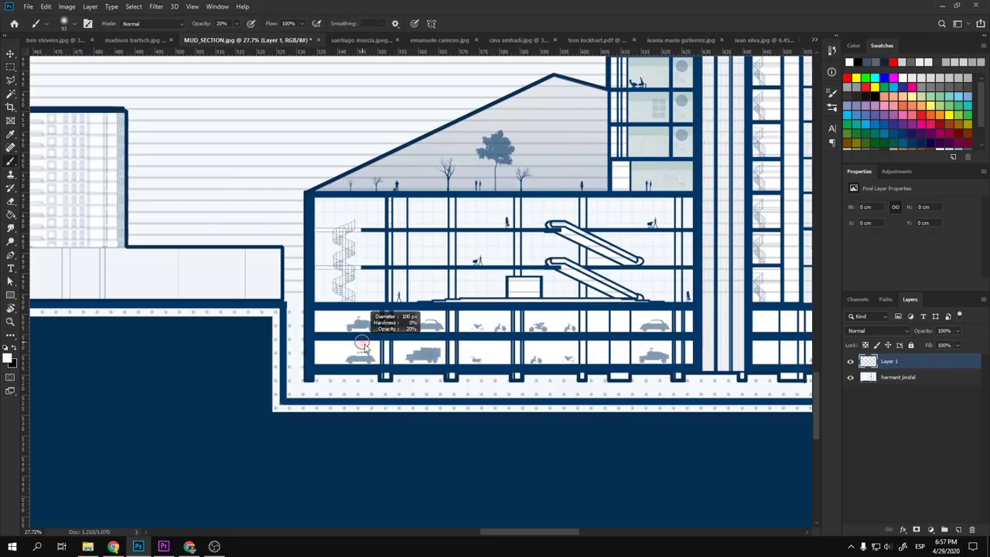
{"action": "right_click", "coordinate": [303, 324], "text": "alt"}
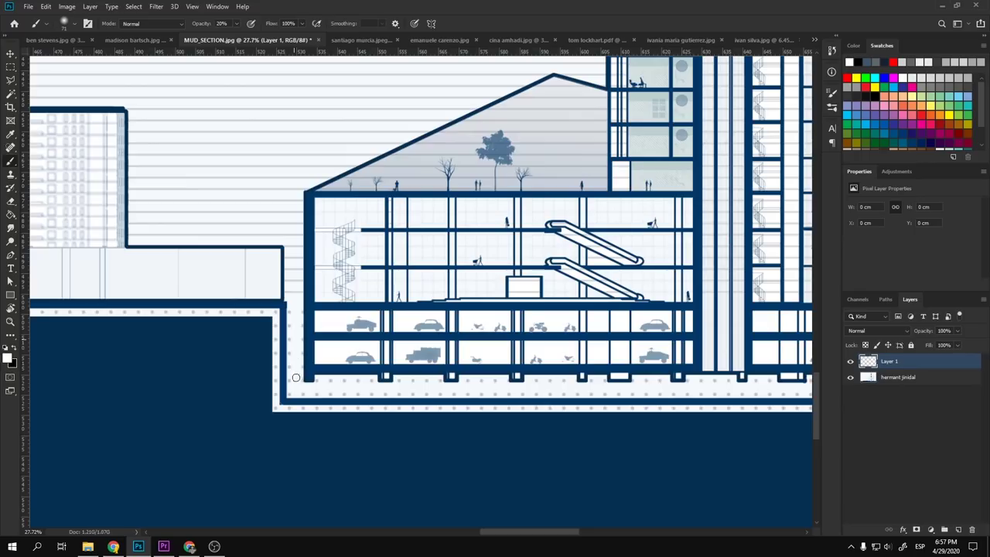
{"action": "key", "text": "x"}
{"action": "key", "text": "s"}
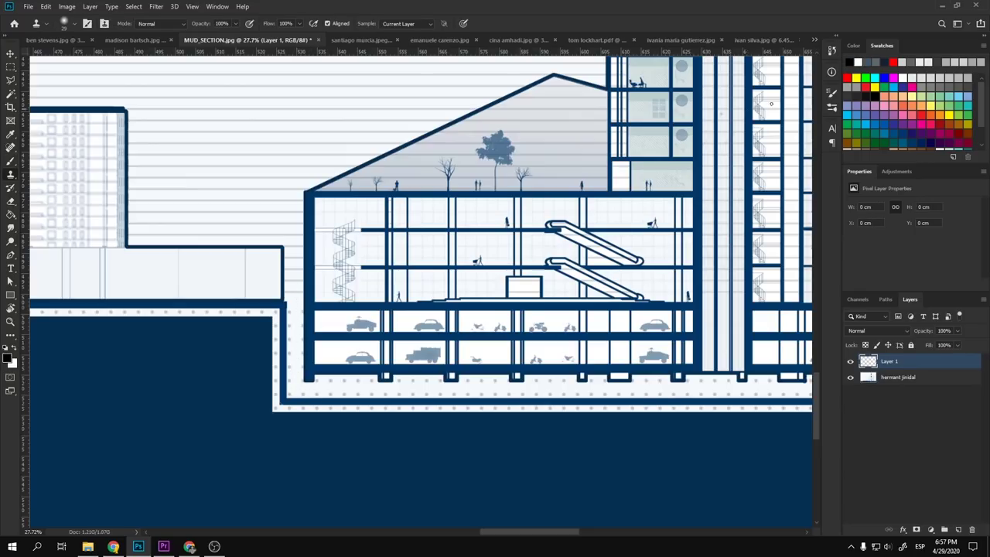
{"action": "left_click", "coordinate": [848, 78]}
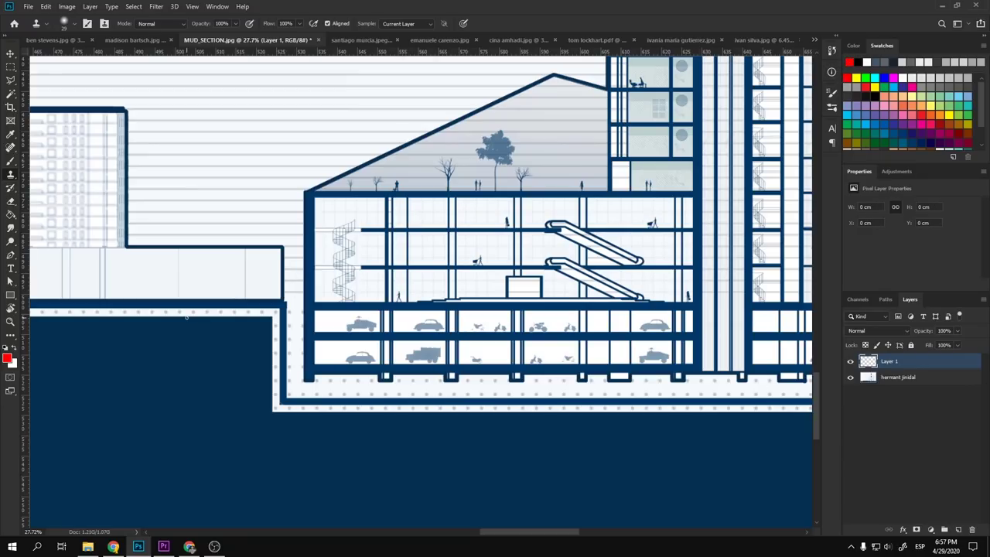
{"action": "key", "text": "Return"}
{"action": "key", "text": "Return"}
- Paint faint 20% test strokes beside the building and undo them
{"action": "key", "text": "b"}
{"action": "left_click_drag", "start_coordinate": [318, 284], "coordinate": [330, 365]}
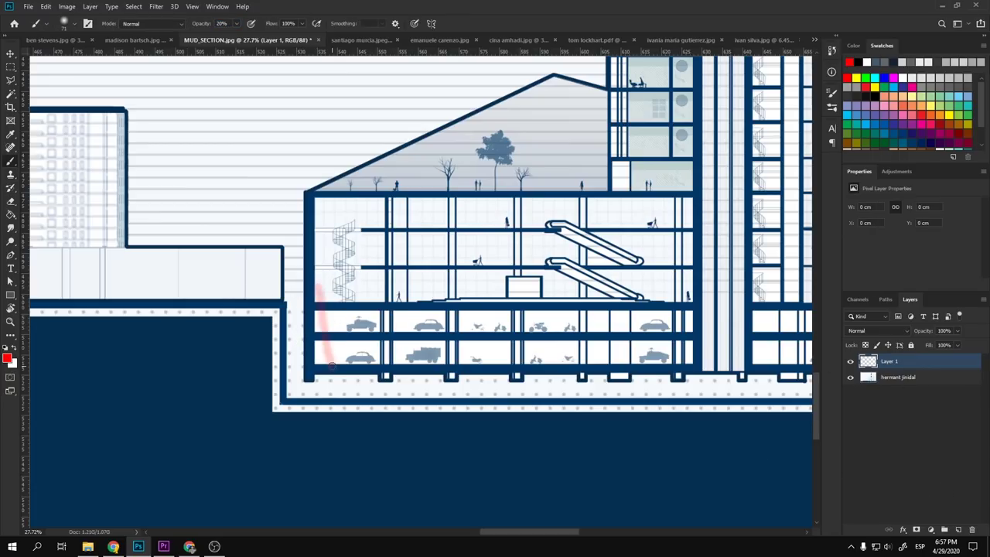
{"action": "key", "text": "ctrl+z"}
{"action": "left_click_drag", "start_coordinate": [298, 283], "coordinate": [297, 391]}
{"action": "mouse_move", "coordinate": [295, 261]}
{"action": "left_mouse_down"}
{"action": "mouse_move", "coordinate": [301, 391]}
{"action": "mouse_move", "coordinate": [329, 394]}
{"action": "left_mouse_up"}
{"action": "key", "text": "ctrl+z"}
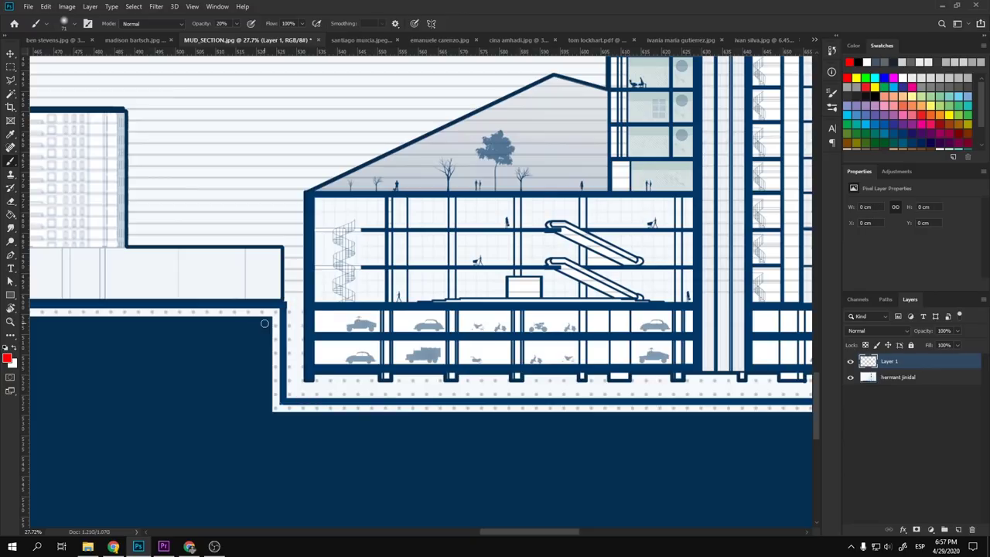
{"action": "scroll", "coordinate": [286, 331], "scroll_direction": "down", "scroll_amount": 4}
{"action": "scroll", "coordinate": [286, 331], "scroll_direction": "up", "scroll_amount": 6}
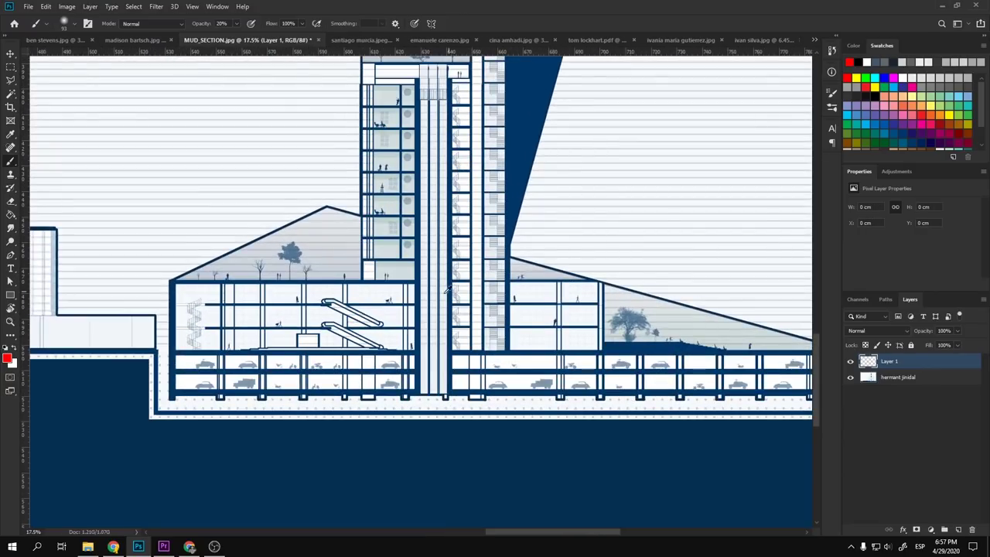
{"action": "scroll", "coordinate": [377, 304], "scroll_direction": "down", "scroll_amount": 7}
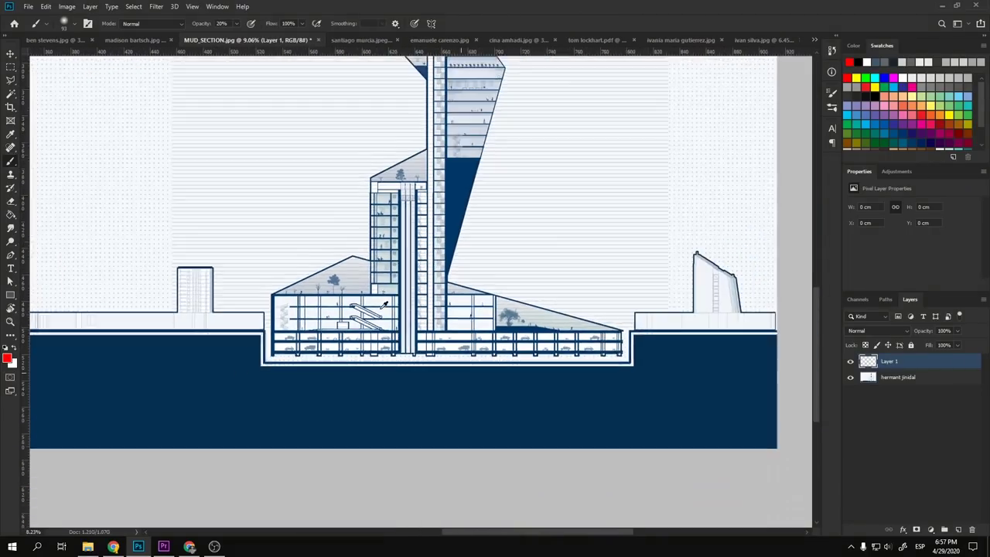
{"action": "scroll", "coordinate": [384, 304], "scroll_direction": "down", "scroll_amount": 2}
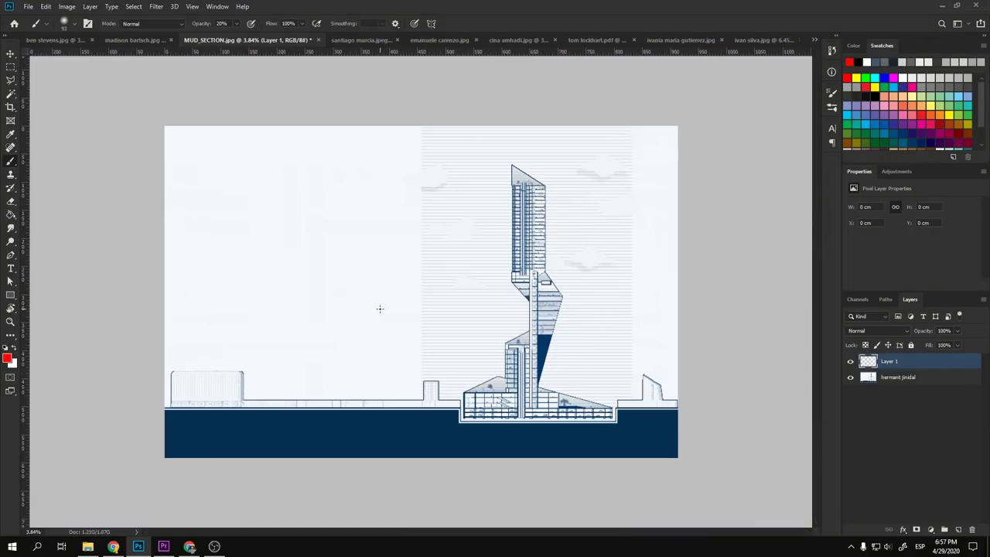
{"action": "key", "text": "ctrl+Tab"}
{"action": "key", "text": "ctrl+Tab"}
{"action": "key", "text": "ctrl+Tab"}
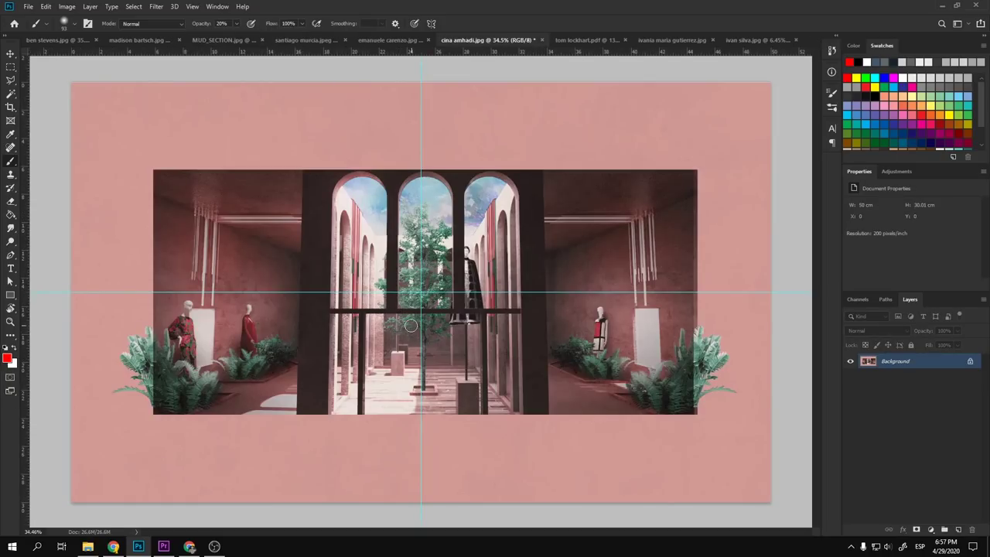
{"action": "key", "text": "v"}
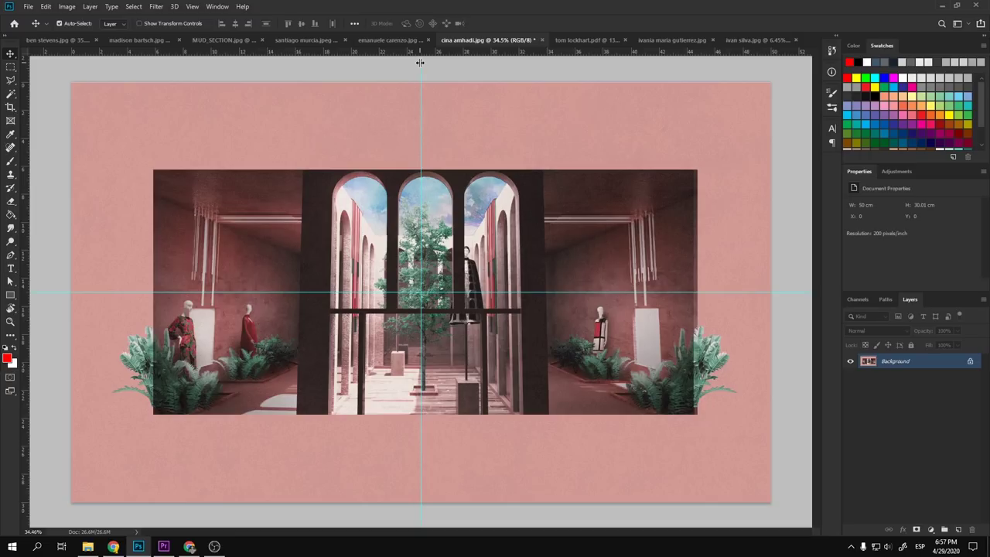
{"action": "left_click_drag", "start_coordinate": [420, 62], "coordinate": [72, 78]}
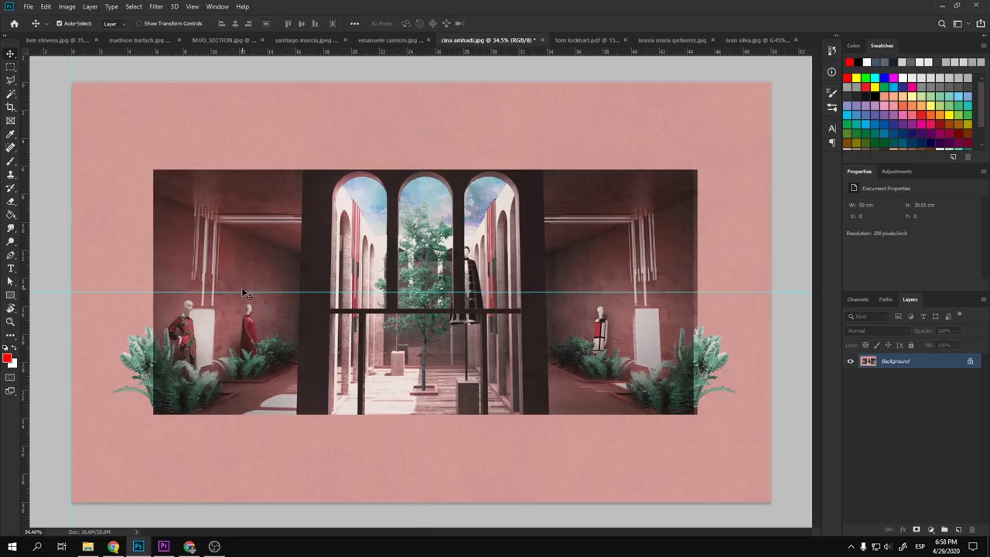
{"action": "left_click_drag", "start_coordinate": [245, 291], "coordinate": [280, 55]}
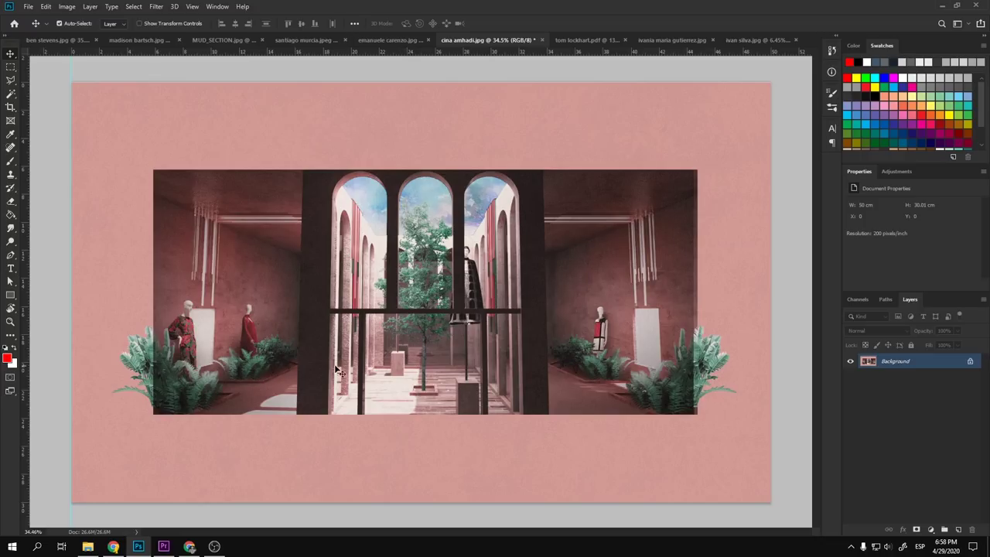
- Place vertical guides at the central arcade panel's left and right edges
{"action": "scroll", "coordinate": [240, 332], "scroll_direction": "up", "scroll_amount": 5}
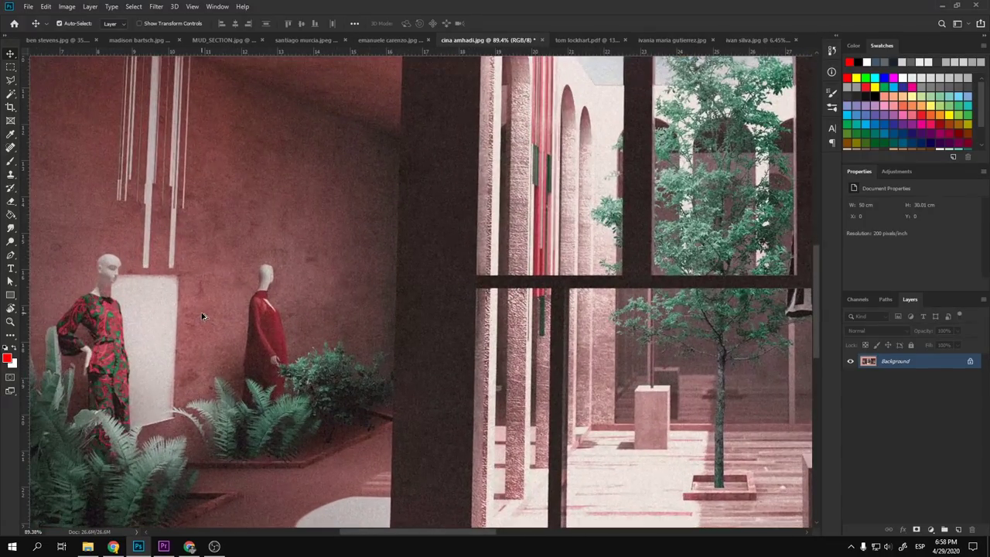
{"action": "scroll", "coordinate": [294, 326], "scroll_direction": "down", "scroll_amount": 4}
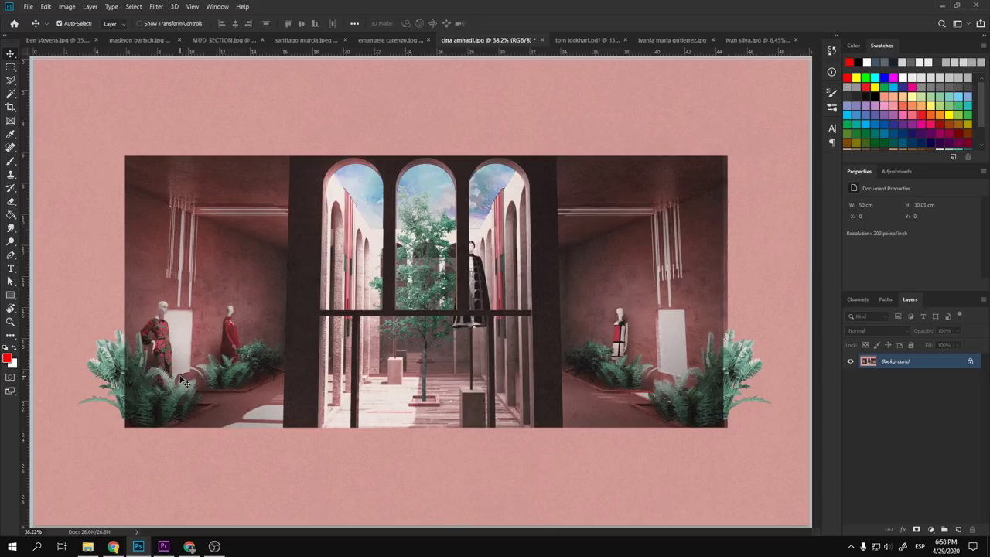
{"action": "scroll", "coordinate": [184, 383], "scroll_direction": "down", "scroll_amount": 3}
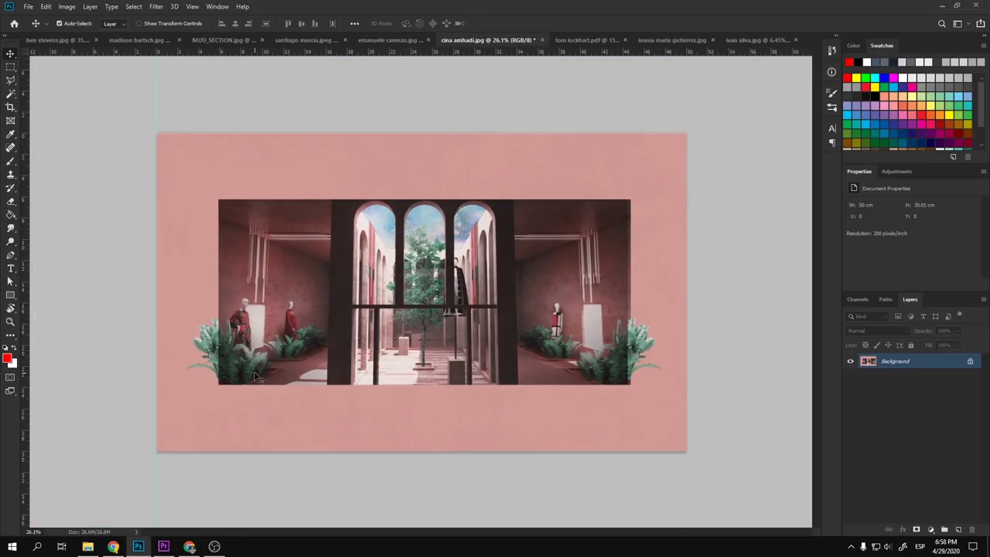
{"action": "scroll", "coordinate": [255, 313], "scroll_direction": "up", "scroll_amount": 3}
{"action": "scroll", "coordinate": [225, 311], "scroll_direction": "down", "scroll_amount": 1}
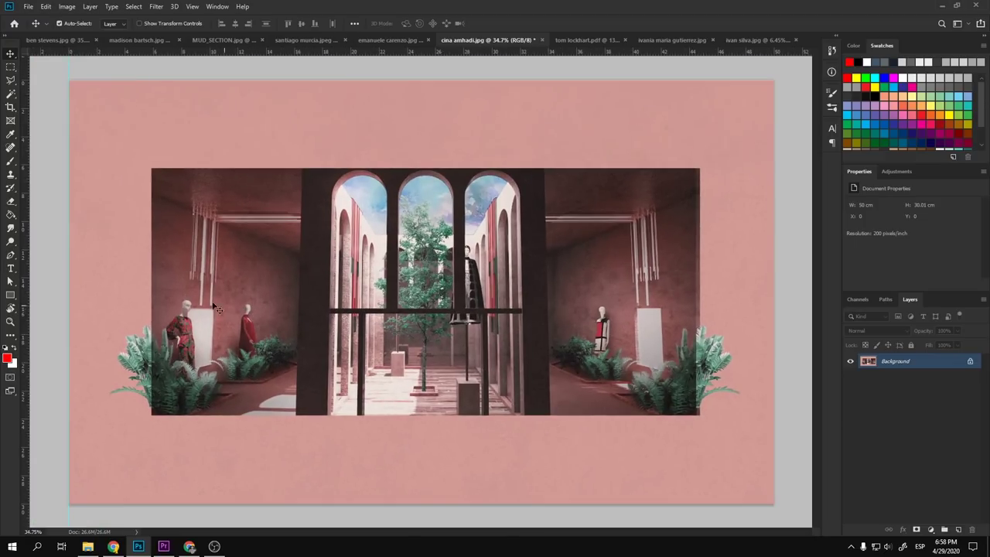
{"action": "left_click_drag", "start_coordinate": [27, 229], "coordinate": [294, 247]}
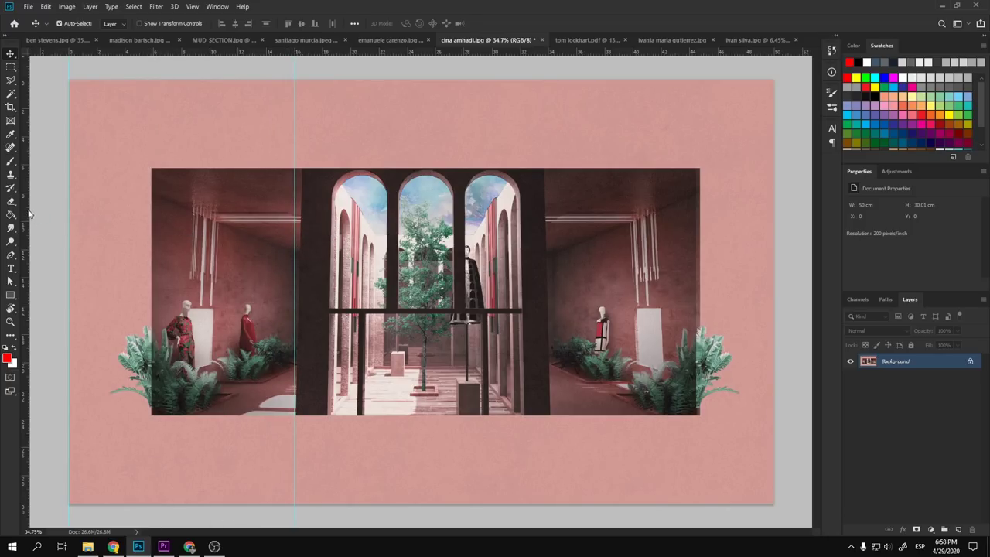
{"action": "left_click_drag", "start_coordinate": [29, 214], "coordinate": [550, 271]}
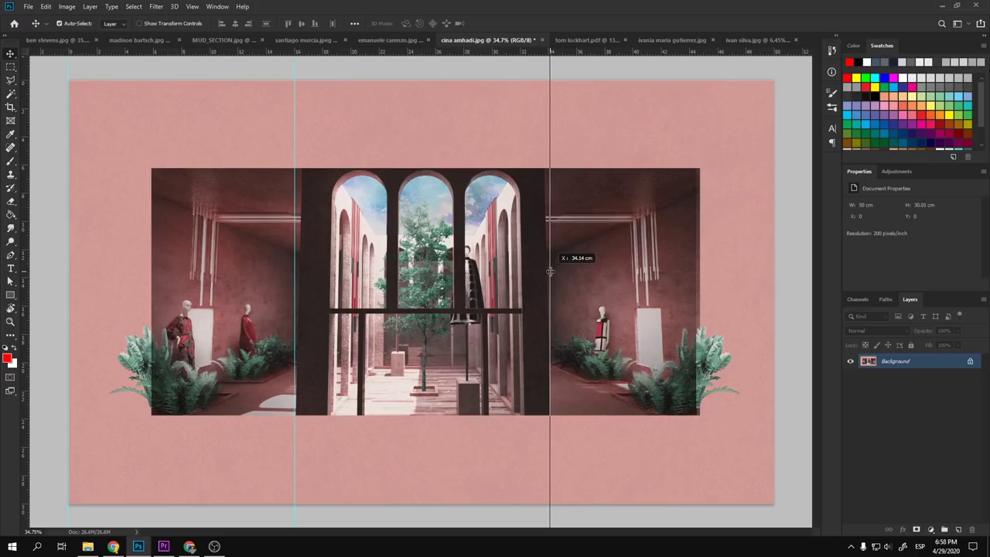
{"action": "left_click_drag", "start_coordinate": [550, 271], "coordinate": [550, 271]}
{"action": "scroll", "coordinate": [503, 265], "scroll_direction": "up", "scroll_amount": 3}
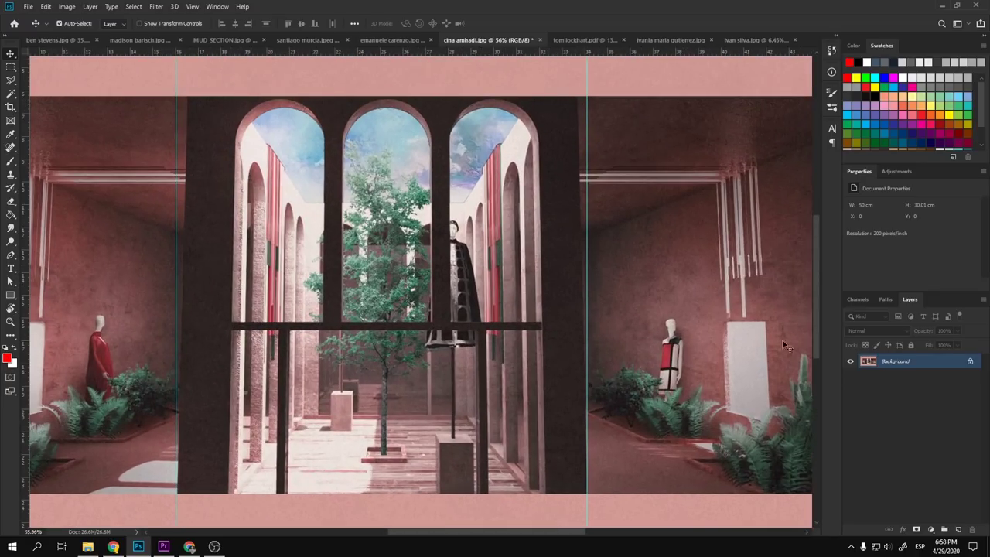
- Unlock the Background layer and duplicate it as Layer 0 copy
{"action": "left_click", "coordinate": [969, 362]}
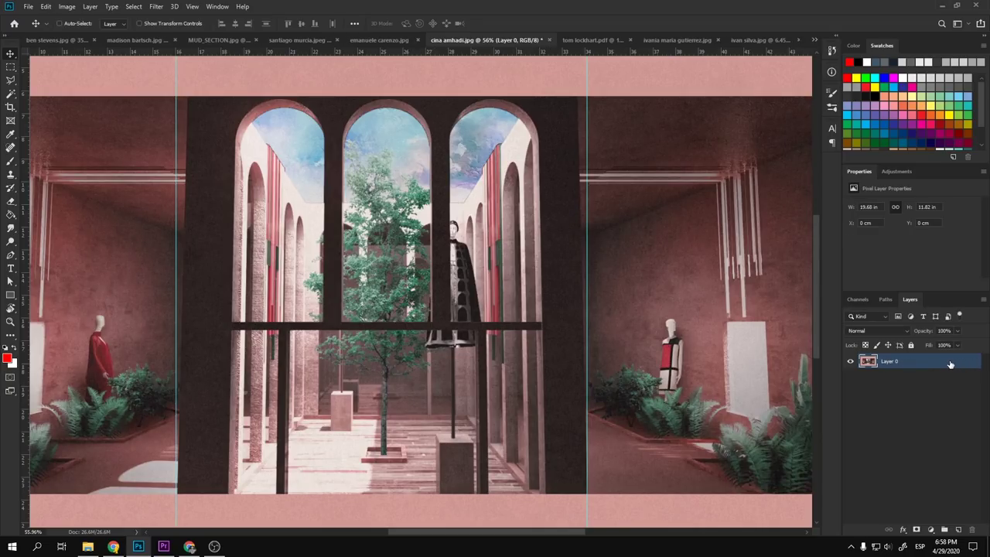
{"action": "key", "text": "ctrl+j"}
{"action": "scroll", "coordinate": [560, 364], "scroll_direction": "down", "scroll_amount": 3}
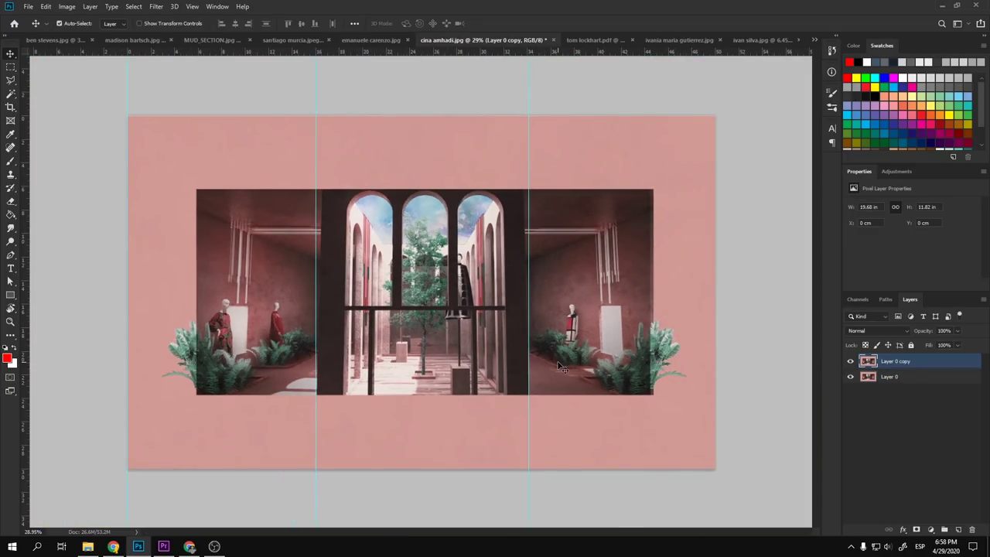
- Stretch the copy's top corners outward to about 106% width with a slight skew
{"action": "key", "text": "ctrl+t"}
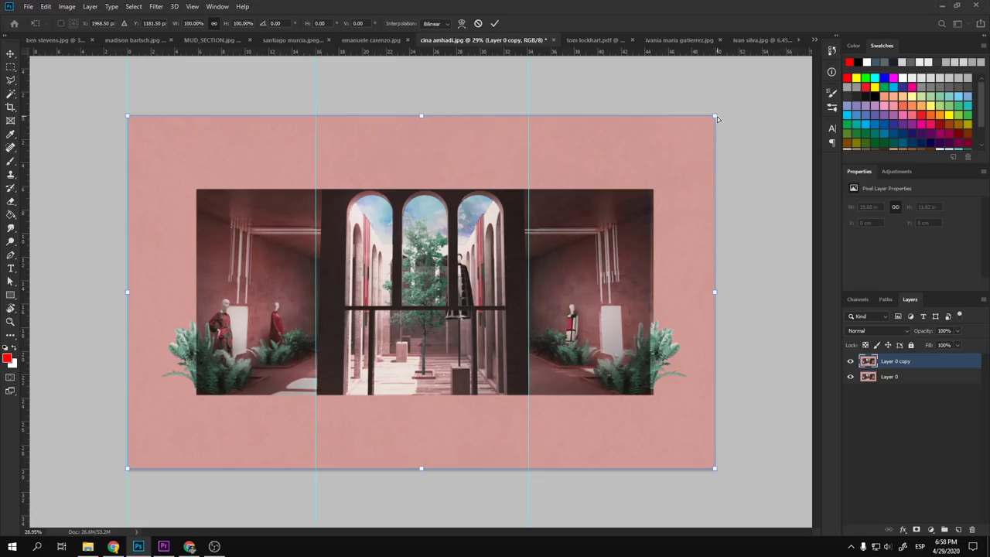
{"action": "left_click_drag", "start_coordinate": [716, 119], "coordinate": [722, 116]}
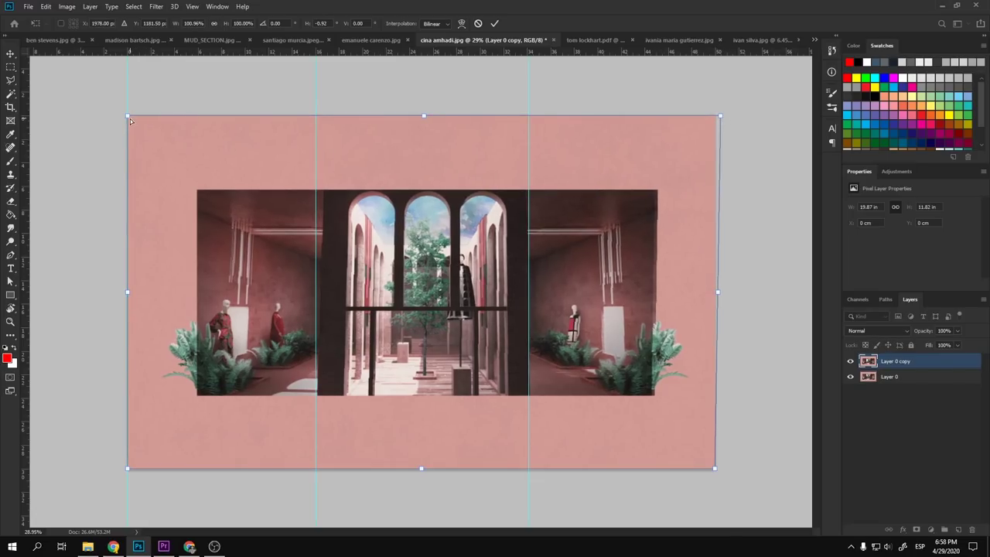
{"action": "left_click_drag", "start_coordinate": [129, 117], "coordinate": [114, 116]}
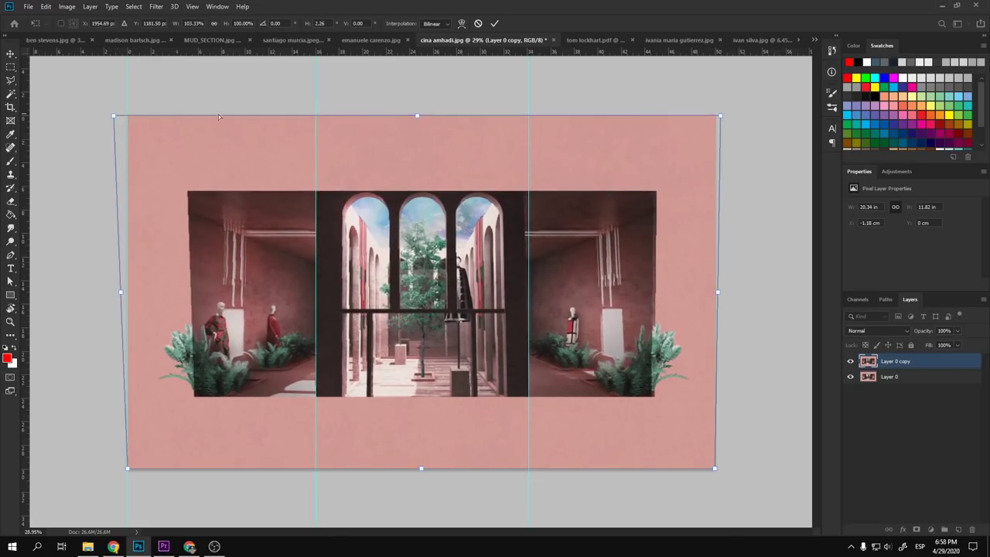
{"action": "left_click_drag", "start_coordinate": [721, 116], "coordinate": [728, 116]}
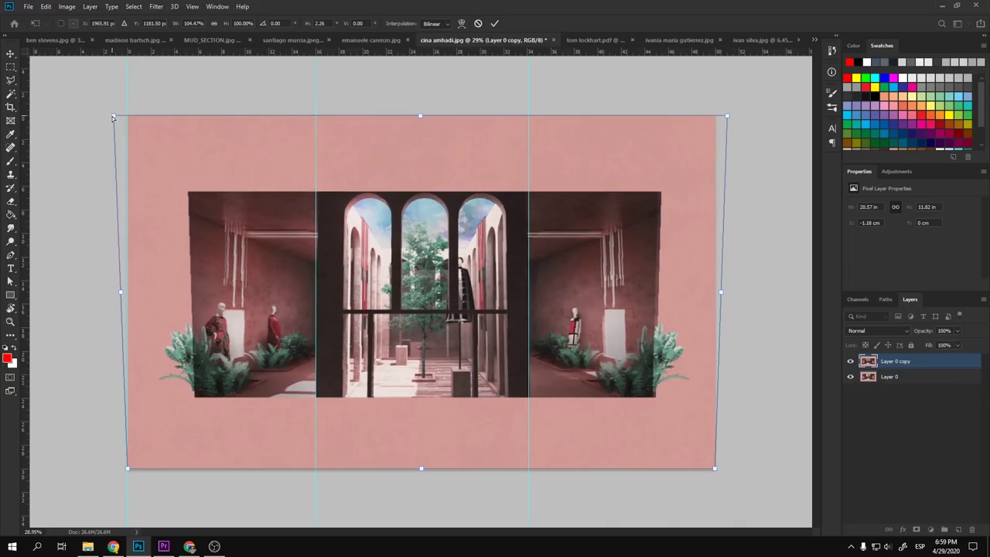
{"action": "left_click_drag", "start_coordinate": [113, 118], "coordinate": [111, 117]}
{"action": "scroll", "coordinate": [589, 220], "scroll_direction": "up", "scroll_amount": 5}
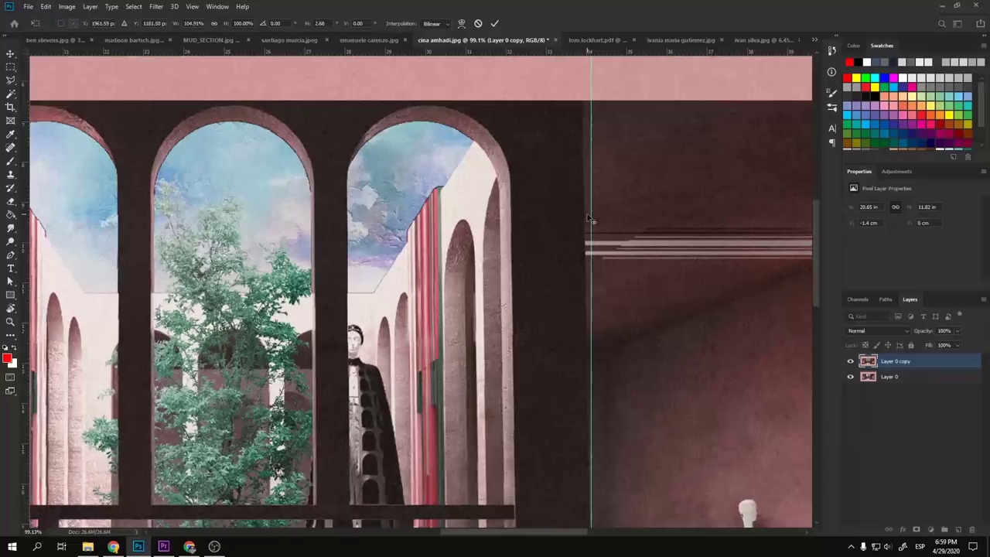
{"action": "scroll", "coordinate": [567, 232], "scroll_direction": "down", "scroll_amount": 4}
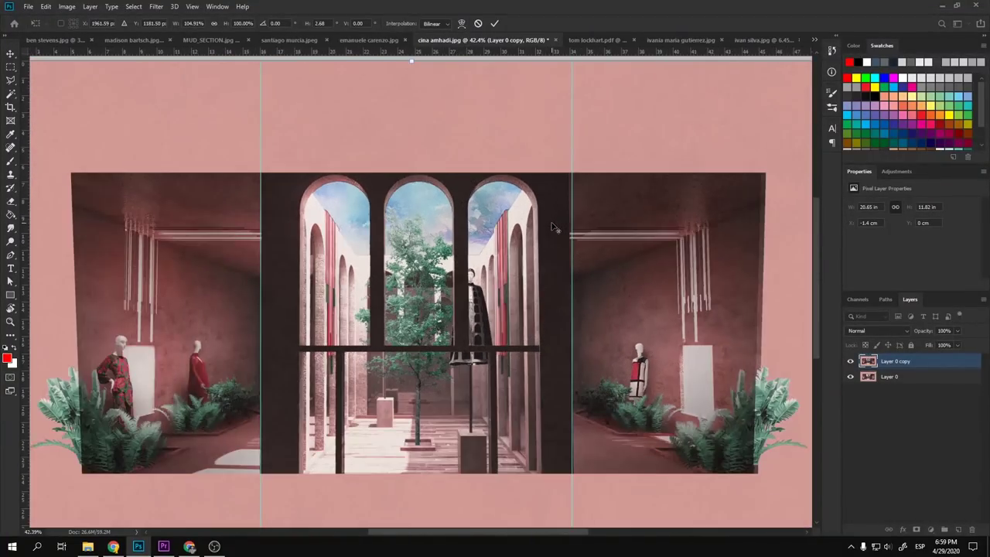
{"action": "scroll", "coordinate": [554, 228], "scroll_direction": "down", "scroll_amount": 2}
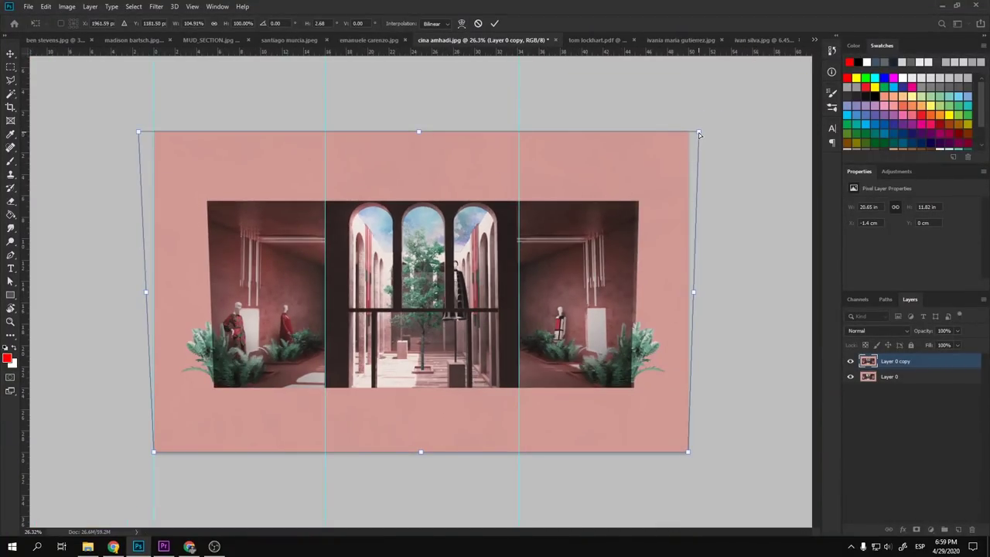
{"action": "left_click_drag", "start_coordinate": [698, 132], "coordinate": [702, 133]}
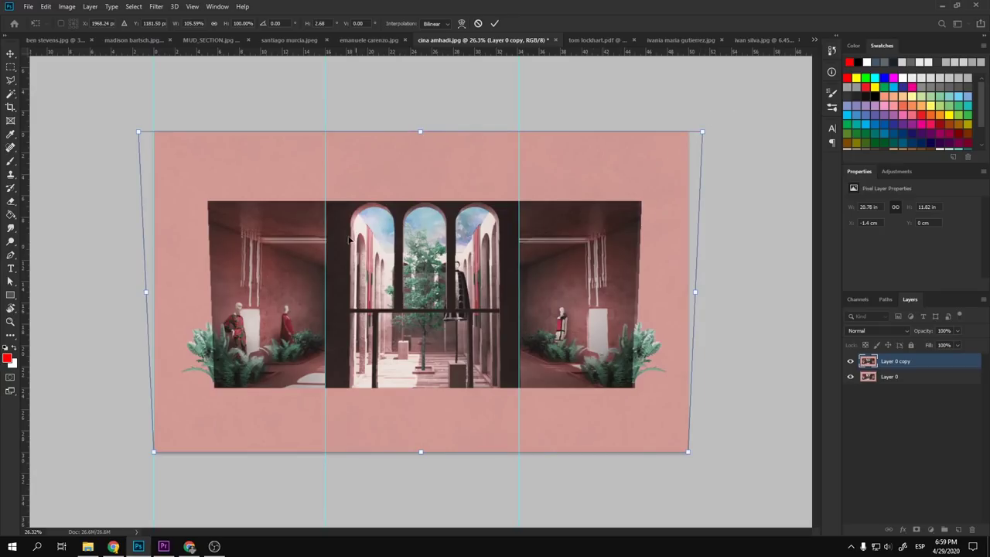
{"action": "left_click_drag", "start_coordinate": [136, 130], "coordinate": [134, 129]}
{"action": "scroll", "coordinate": [395, 213], "scroll_direction": "up", "scroll_amount": 4}
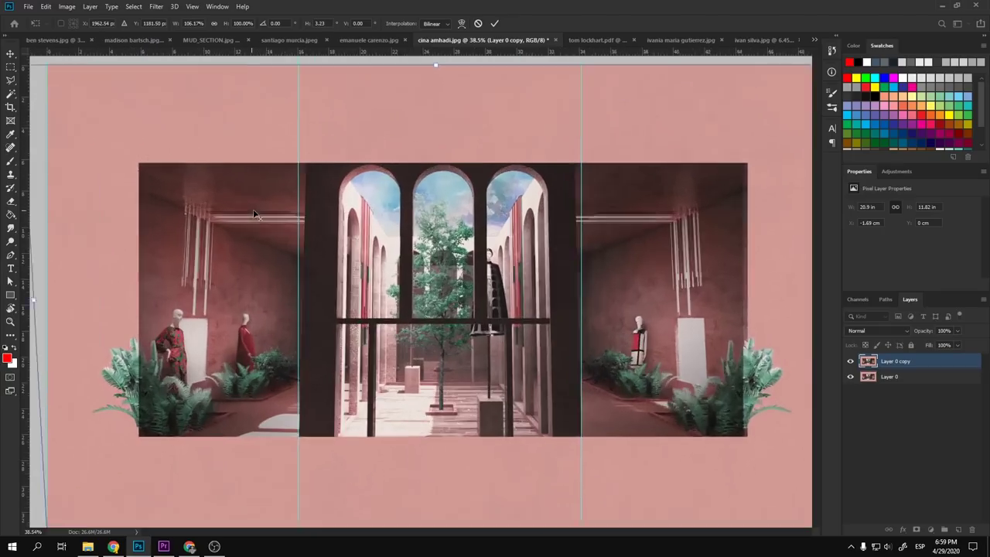
{"action": "key", "text": "Return"}
{"action": "scroll", "coordinate": [395, 213], "scroll_direction": "down", "scroll_amount": 4}
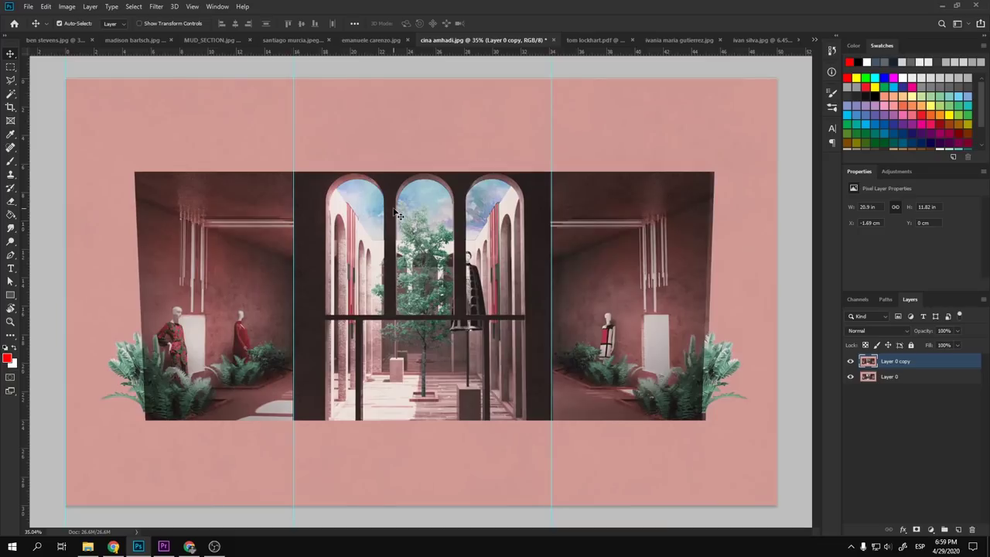
- Move the right and left guides outward to the widened image's edges
{"action": "left_click_drag", "start_coordinate": [519, 128], "coordinate": [772, 132]}
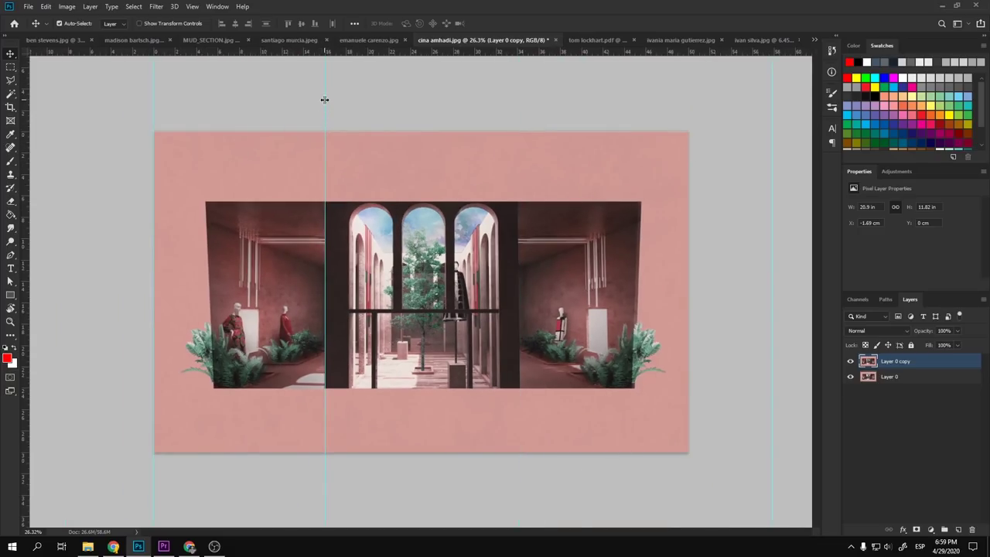
{"action": "left_click_drag", "start_coordinate": [325, 99], "coordinate": [76, 109]}
{"action": "scroll", "coordinate": [361, 295], "scroll_direction": "down", "scroll_amount": 3}
{"action": "scroll", "coordinate": [177, 284], "scroll_direction": "up", "scroll_amount": 4}
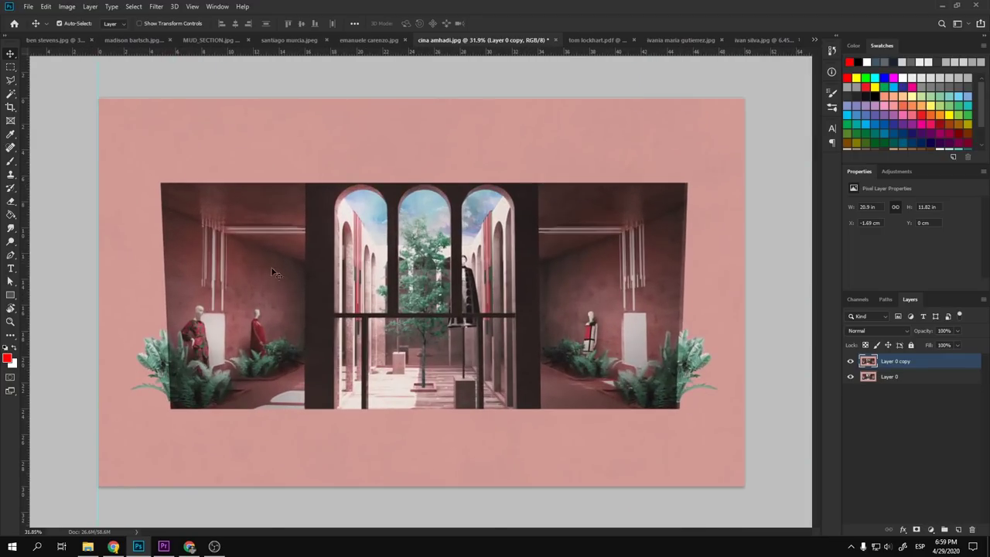
- Marquee-select narrow strips along the image's right and left edges
{"action": "key", "text": "m"}
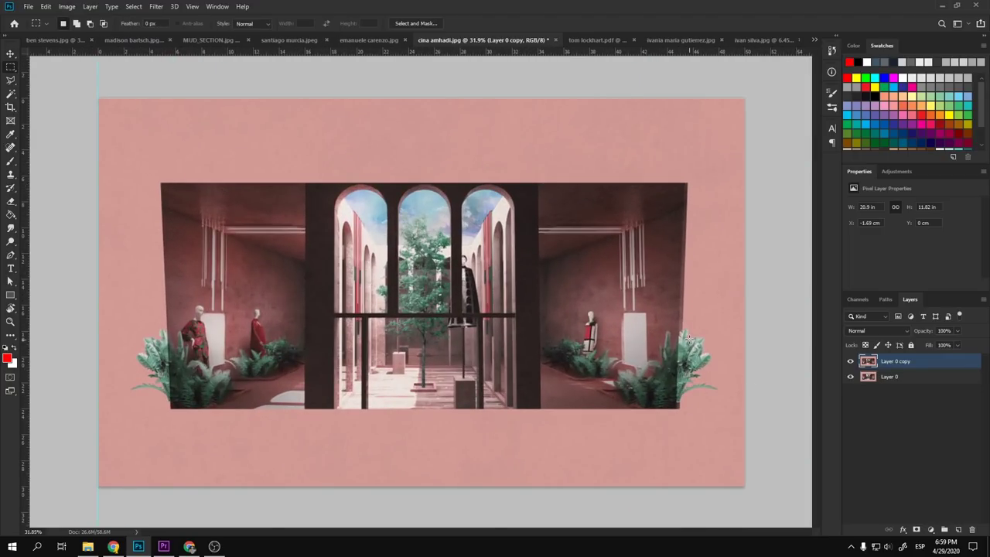
{"action": "left_click_drag", "start_coordinate": [679, 409], "coordinate": [741, 154]}
{"action": "left_click_drag", "start_coordinate": [171, 411], "coordinate": [85, 136]}
- Clone pink over the dark slanted slivers on both edges with a larger brush, then deselect
{"action": "key", "text": "s"}
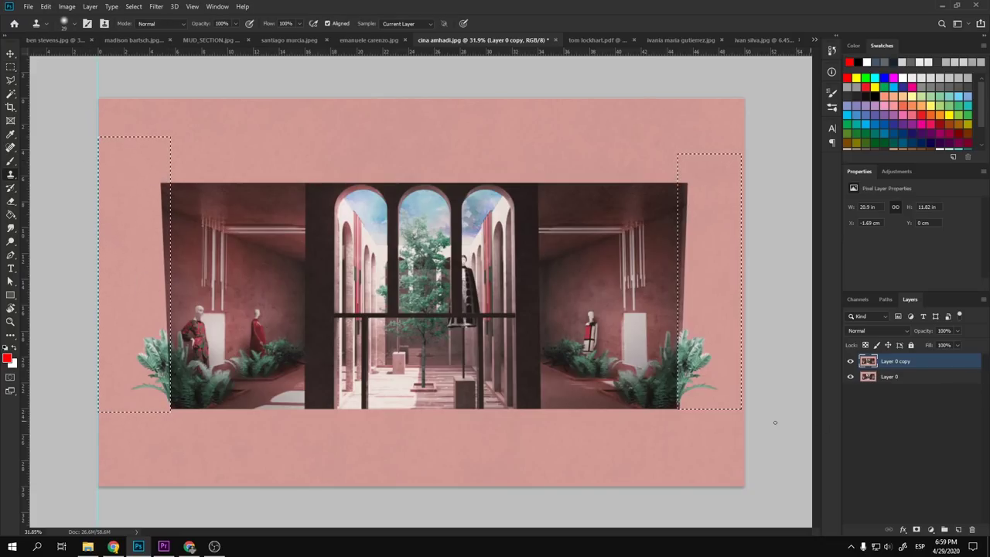
{"action": "key", "text": "bracketright"}
{"action": "key", "text": "bracketright"}
{"action": "key", "text": "bracketright"}
{"action": "key", "text": "bracketright"}
{"action": "key", "text": "bracketright"}
{"action": "key", "text": "bracketright"}
{"action": "key", "text": "bracketright"}
{"action": "key", "text": "bracketright"}
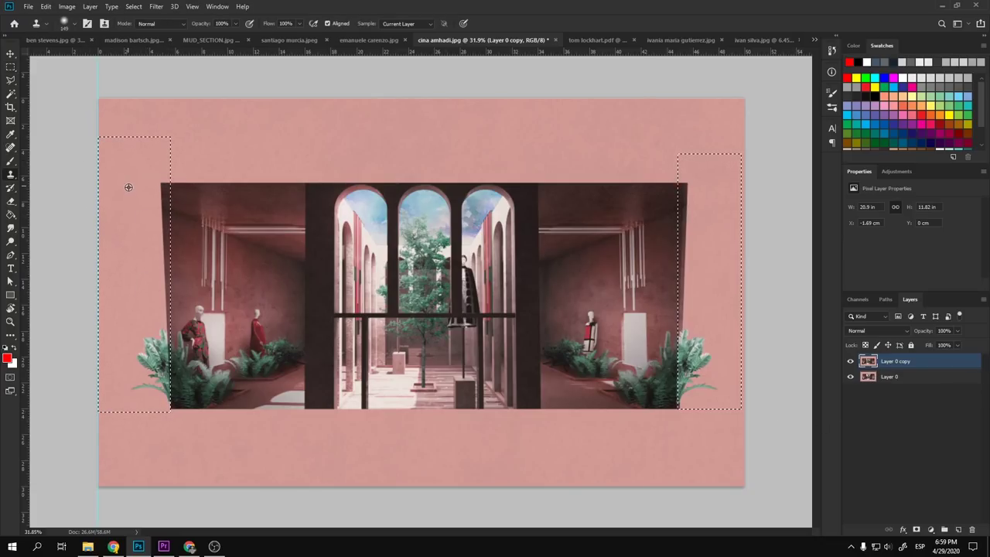
{"action": "mouse_move", "coordinate": [160, 182]}
{"action": "left_mouse_down"}
{"action": "mouse_move", "coordinate": [160, 237]}
{"action": "mouse_move", "coordinate": [167, 170]}
{"action": "mouse_move", "coordinate": [158, 294]}
{"action": "left_mouse_up"}
{"action": "left_click", "coordinate": [143, 228], "text": "alt"}
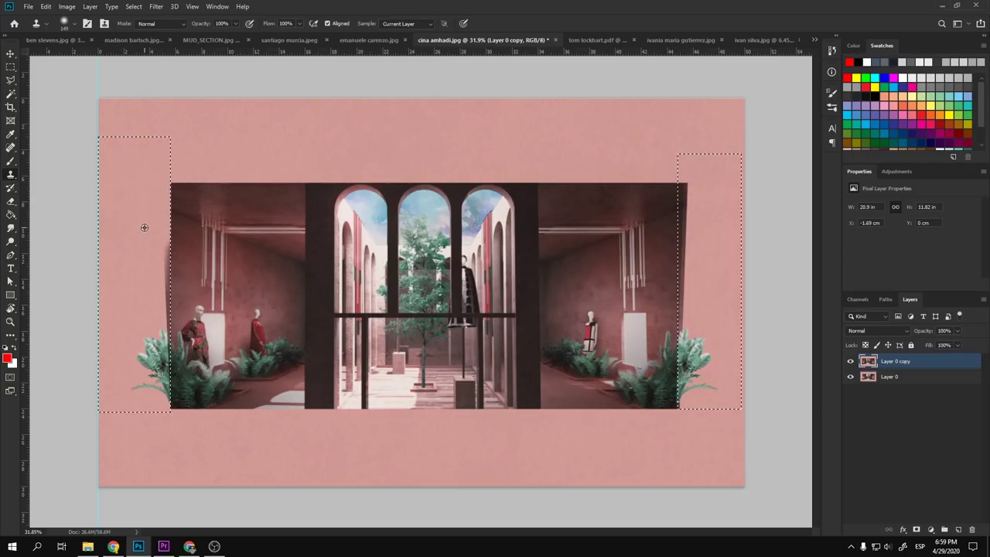
{"action": "mouse_move", "coordinate": [165, 255]}
{"action": "left_mouse_down"}
{"action": "mouse_move", "coordinate": [165, 319]}
{"action": "mouse_move", "coordinate": [172, 311]}
{"action": "left_mouse_up"}
{"action": "left_click", "coordinate": [132, 283], "text": "alt"}
{"action": "left_click", "coordinate": [717, 257], "text": "alt"}
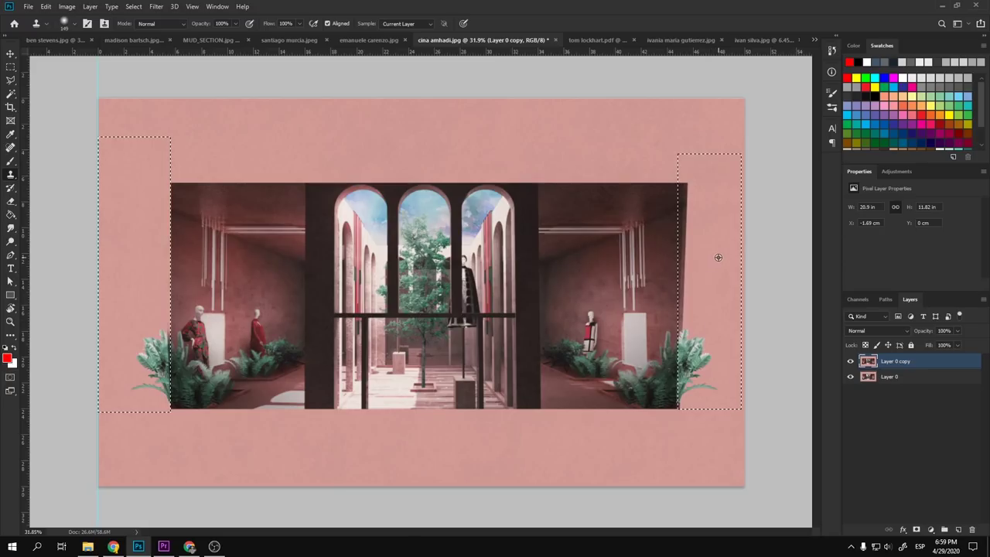
{"action": "left_click_drag", "start_coordinate": [687, 308], "coordinate": [689, 234]}
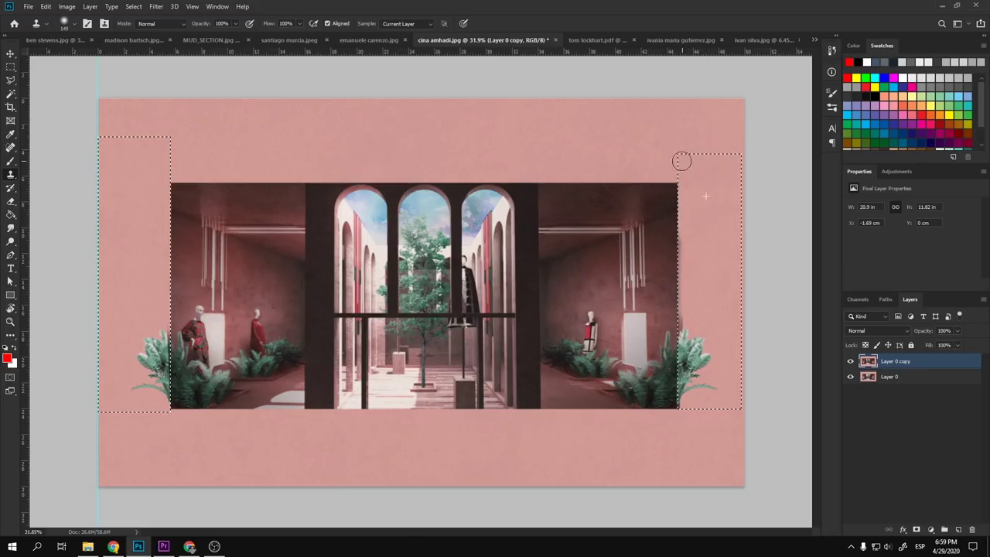
{"action": "left_click_drag", "start_coordinate": [690, 284], "coordinate": [677, 318]}
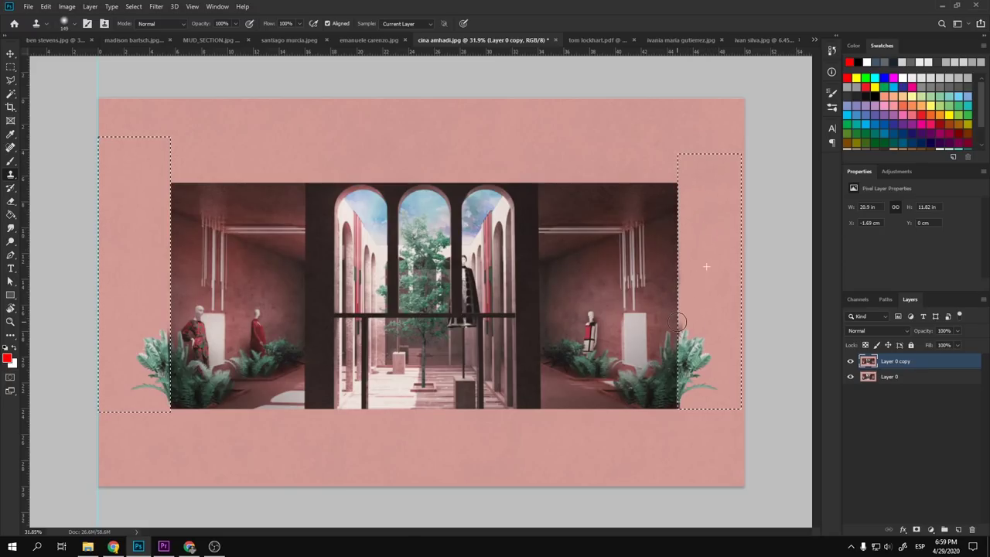
{"action": "key", "text": "ctrl+d"}
{"action": "key", "text": "v"}
{"action": "key", "text": "ctrl+0"}
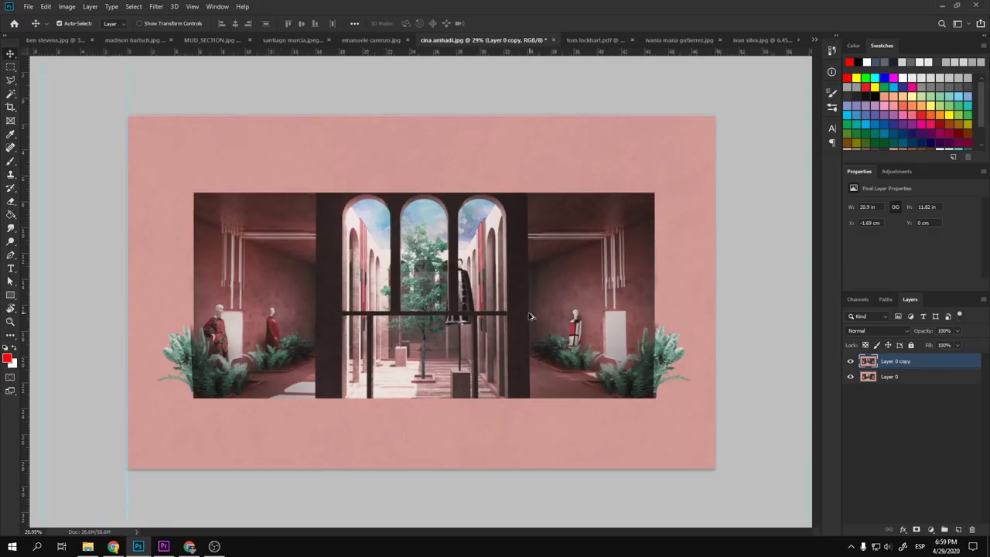
{"action": "scroll", "coordinate": [530, 315], "scroll_direction": "down", "scroll_amount": 2}
{"action": "scroll", "coordinate": [530, 315], "scroll_direction": "up", "scroll_amount": 1}
{"action": "left_click", "coordinate": [851, 376], "text": "alt"}
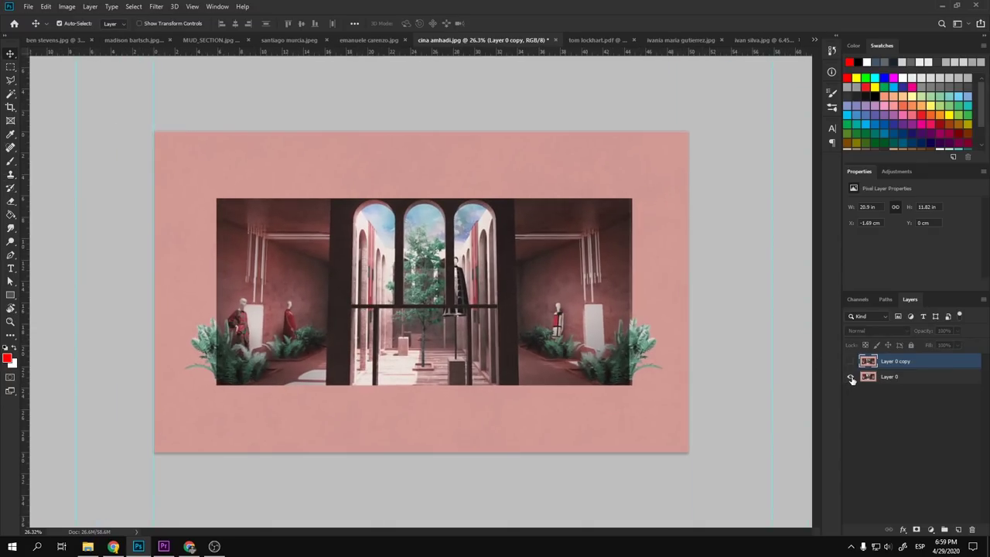
{"action": "left_click", "coordinate": [851, 377], "text": "alt"}
{"action": "left_click", "coordinate": [851, 376], "text": "alt"}
{"action": "left_click", "coordinate": [851, 377], "text": "alt"}
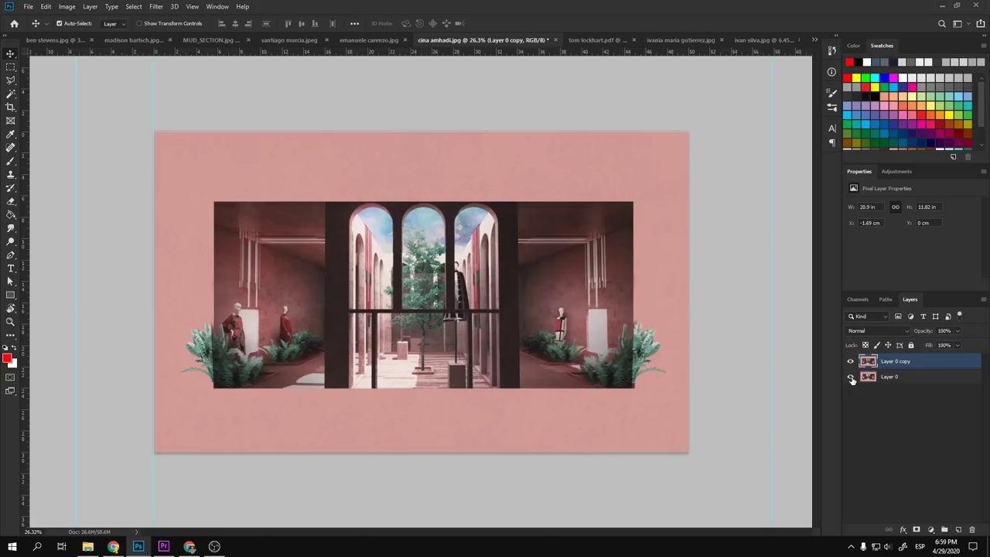
{"action": "left_click", "coordinate": [851, 377], "text": "alt"}
{"action": "left_click", "coordinate": [851, 376], "text": "alt"}
{"action": "left_click", "coordinate": [851, 377], "text": "alt"}
{"action": "left_click", "coordinate": [851, 376], "text": "alt"}
{"action": "scroll", "coordinate": [370, 392], "scroll_direction": "up", "scroll_amount": 1}
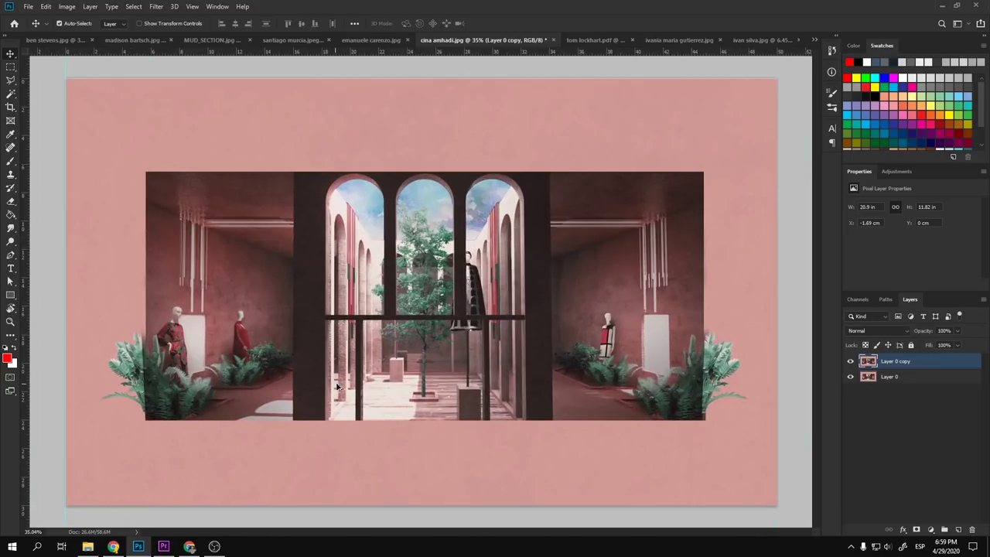
{"action": "scroll", "coordinate": [717, 392], "scroll_direction": "up", "scroll_amount": 2}
{"action": "scroll", "coordinate": [669, 352], "scroll_direction": "up", "scroll_amount": 2}
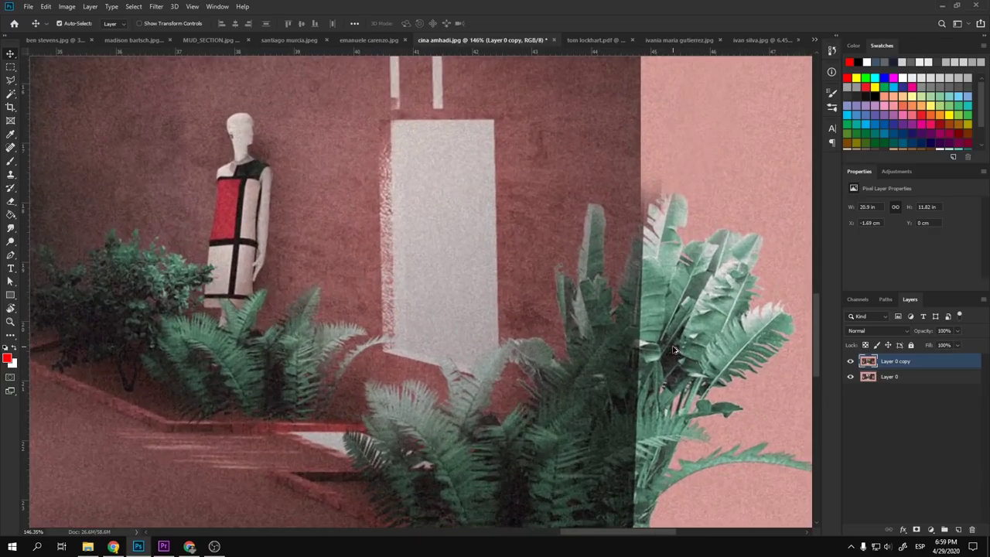
{"action": "scroll", "coordinate": [681, 350], "scroll_direction": "up", "scroll_amount": 1}
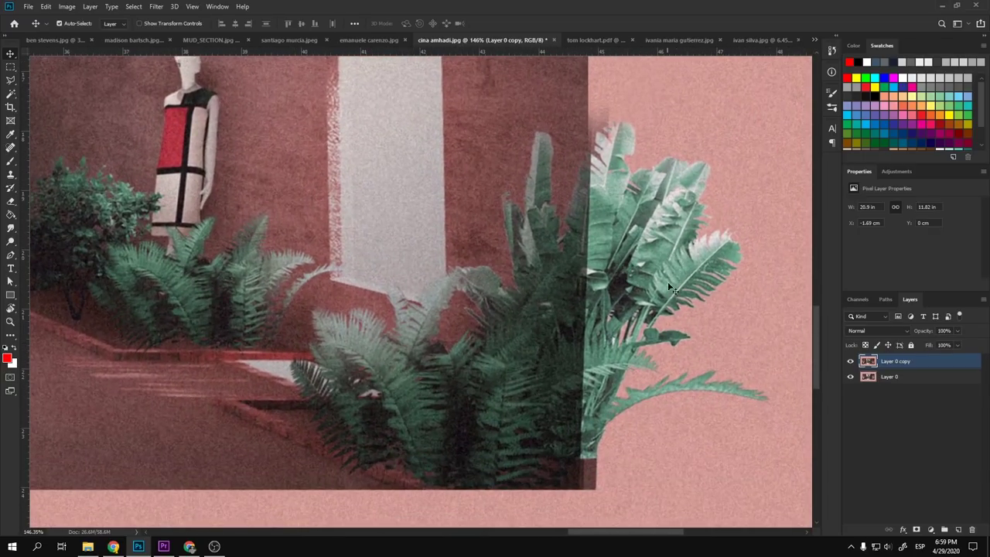
{"action": "scroll", "coordinate": [634, 305], "scroll_direction": "down", "scroll_amount": 6}
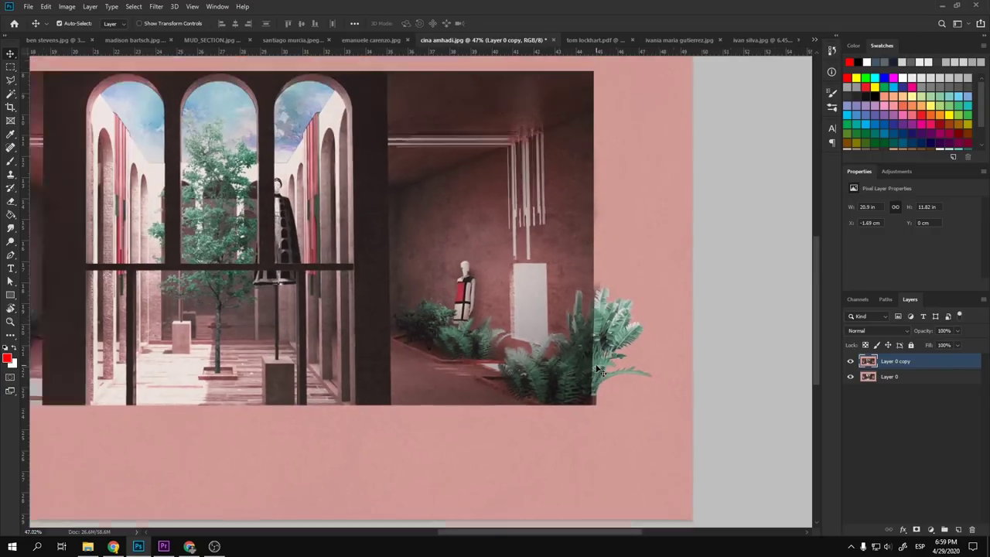
{"action": "scroll", "coordinate": [203, 399], "scroll_direction": "up", "scroll_amount": 3}
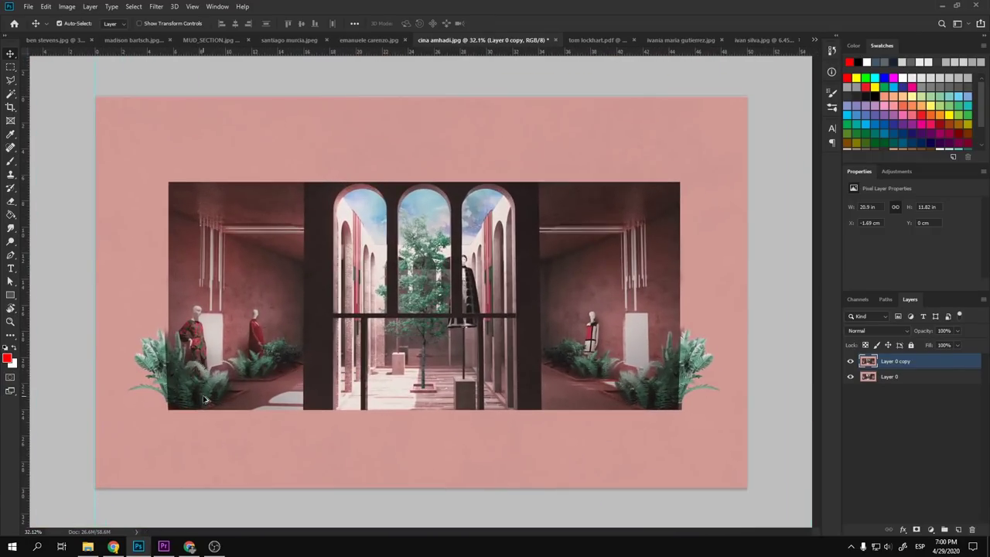
{"action": "scroll", "coordinate": [172, 398], "scroll_direction": "up", "scroll_amount": 1}
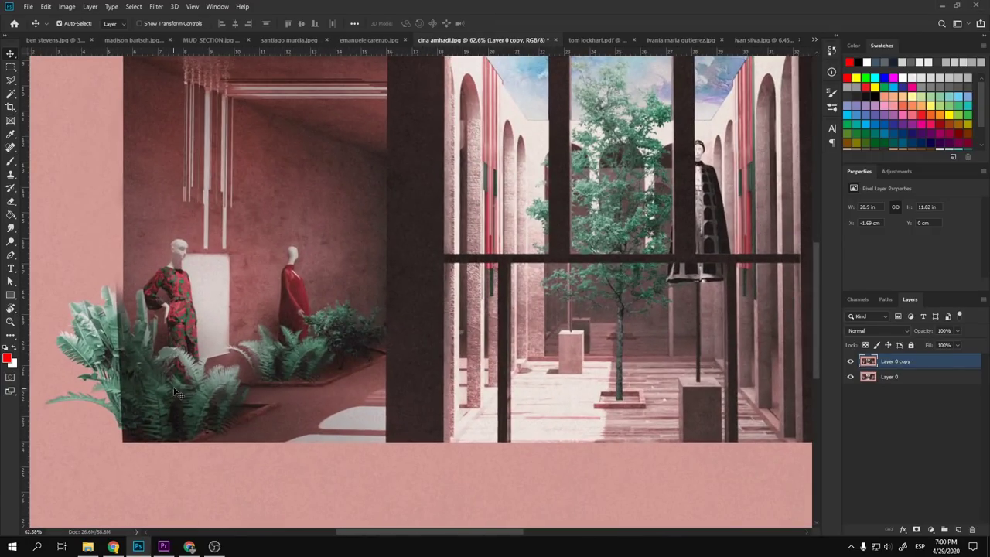
{"action": "scroll", "coordinate": [186, 381], "scroll_direction": "up", "scroll_amount": 1}
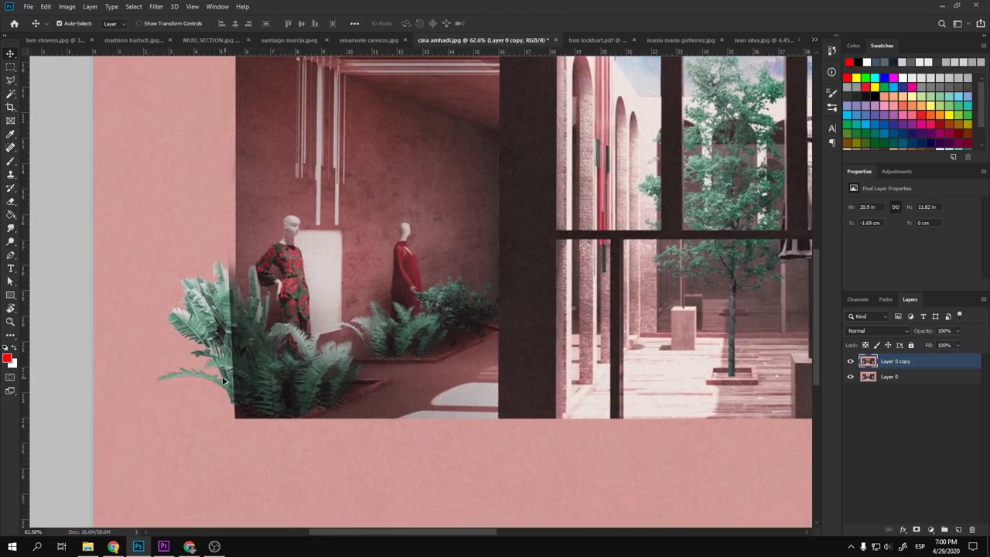
{"action": "scroll", "coordinate": [225, 380], "scroll_direction": "up", "scroll_amount": 3}
{"action": "scroll", "coordinate": [238, 272], "scroll_direction": "up", "scroll_amount": 1}
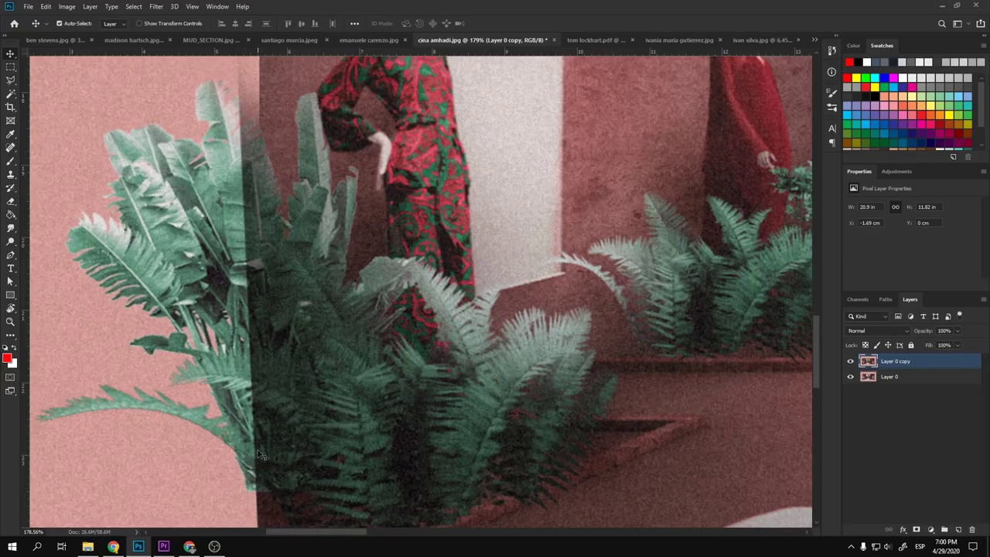
{"action": "scroll", "coordinate": [263, 311], "scroll_direction": "down", "scroll_amount": 5}
{"action": "scroll", "coordinate": [268, 315], "scroll_direction": "up", "scroll_amount": 3}
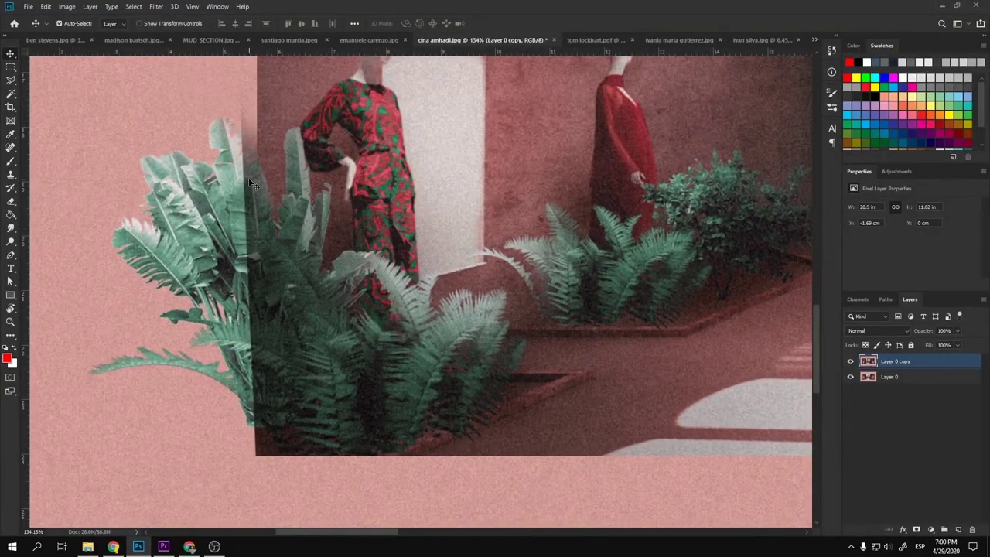
{"action": "scroll", "coordinate": [310, 317], "scroll_direction": "down", "scroll_amount": 2}
{"action": "scroll", "coordinate": [479, 337], "scroll_direction": "down", "scroll_amount": 2}
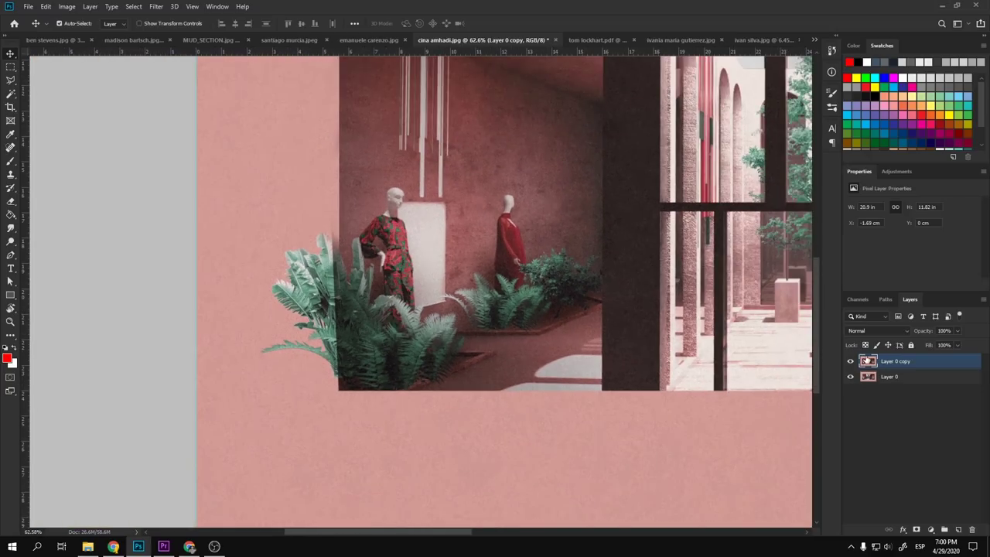
- Select the fern overhanging the left side and clone plain pink over its leaves
{"action": "key", "text": "m"}
{"action": "mouse_move", "coordinate": [246, 183]}
{"action": "left_mouse_down"}
{"action": "mouse_move", "coordinate": [338, 383]}
{"action": "mouse_move", "coordinate": [338, 416]}
{"action": "left_mouse_up"}
{"action": "key", "text": "s"}
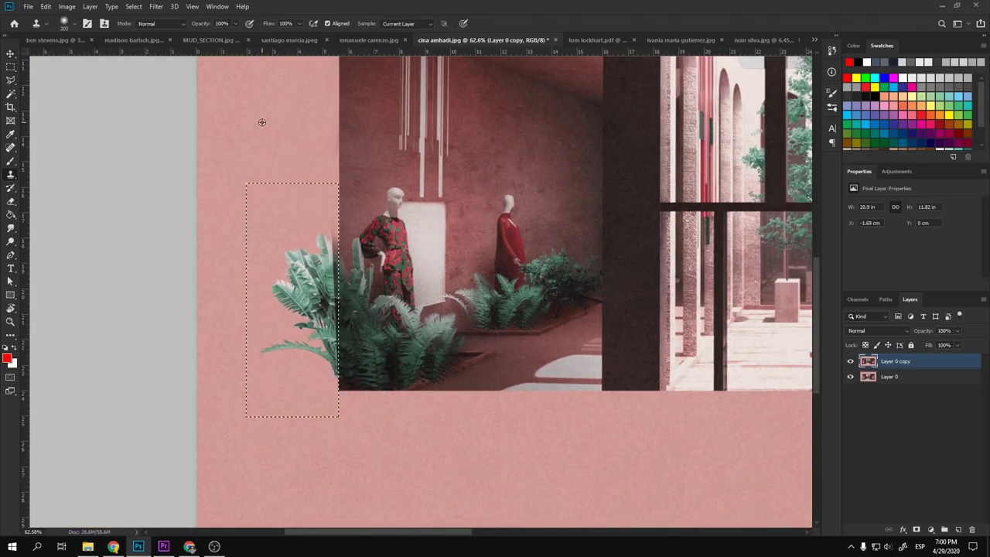
{"action": "left_click", "coordinate": [263, 124], "text": "alt"}
{"action": "mouse_move", "coordinate": [288, 291]}
{"action": "left_mouse_down"}
{"action": "mouse_move", "coordinate": [303, 334]}
{"action": "mouse_move", "coordinate": [318, 240]}
{"action": "mouse_move", "coordinate": [339, 336]}
{"action": "left_mouse_up"}
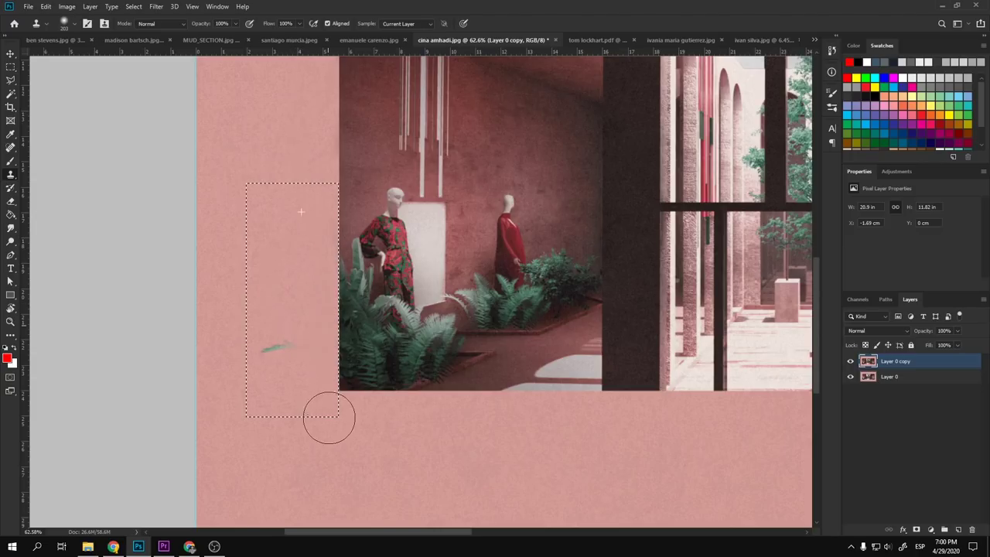
{"action": "left_click_drag", "start_coordinate": [257, 312], "coordinate": [267, 341]}
{"action": "scroll", "coordinate": [258, 338], "scroll_direction": "down", "scroll_amount": 3}
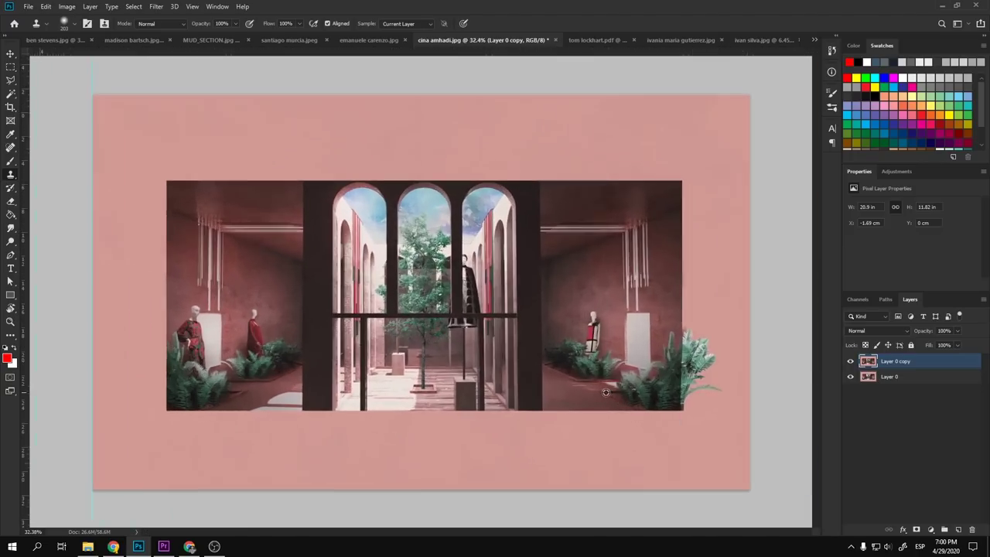
{"action": "scroll", "coordinate": [621, 393], "scroll_direction": "up", "scroll_amount": 2}
- Select the fern overhanging the right side and clone pink over it
{"action": "key", "text": "m"}
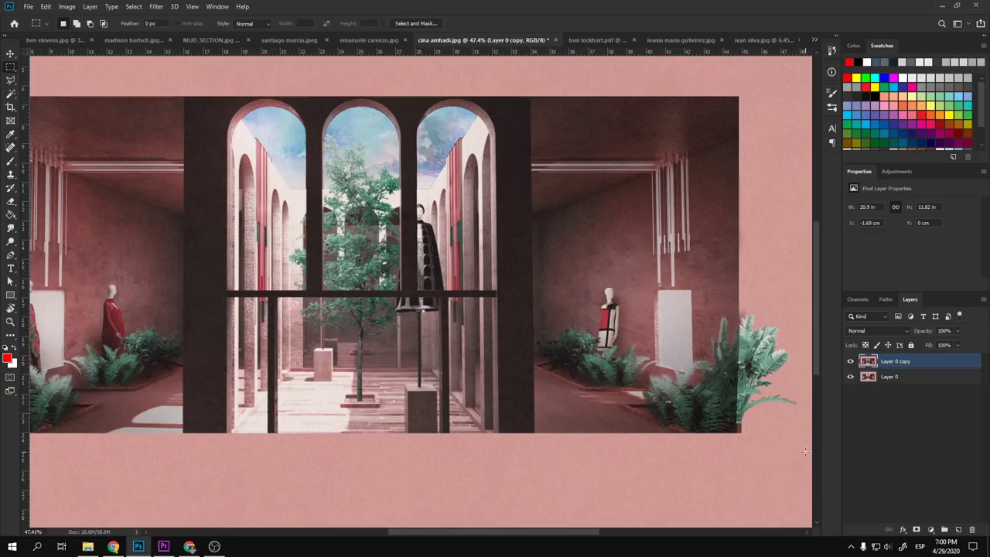
{"action": "left_click_drag", "start_coordinate": [806, 452], "coordinate": [743, 248]}
{"action": "key", "text": "s"}
{"action": "left_click", "coordinate": [782, 244], "text": "alt"}
{"action": "mouse_move", "coordinate": [777, 371]}
{"action": "left_mouse_down"}
{"action": "mouse_move", "coordinate": [755, 319]}
{"action": "mouse_move", "coordinate": [743, 354]}
{"action": "mouse_move", "coordinate": [755, 311]}
{"action": "left_mouse_up"}
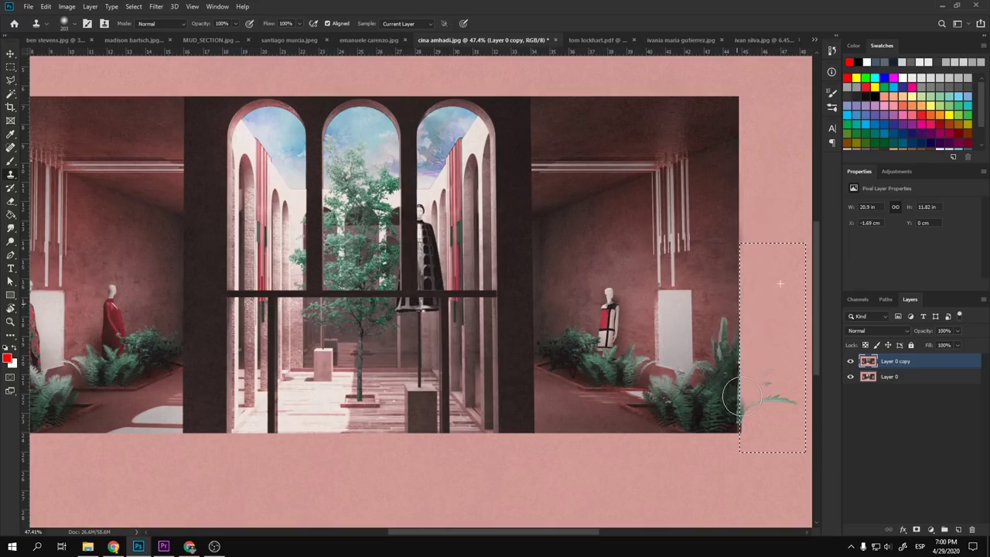
{"action": "left_click", "coordinate": [764, 261], "text": "alt"}
{"action": "mouse_move", "coordinate": [773, 403]}
{"action": "left_mouse_down"}
{"action": "mouse_move", "coordinate": [779, 359]}
{"action": "mouse_move", "coordinate": [757, 392]}
{"action": "mouse_move", "coordinate": [745, 444]}
{"action": "mouse_move", "coordinate": [754, 406]}
{"action": "mouse_move", "coordinate": [764, 438]}
{"action": "mouse_move", "coordinate": [795, 403]}
{"action": "left_mouse_up"}
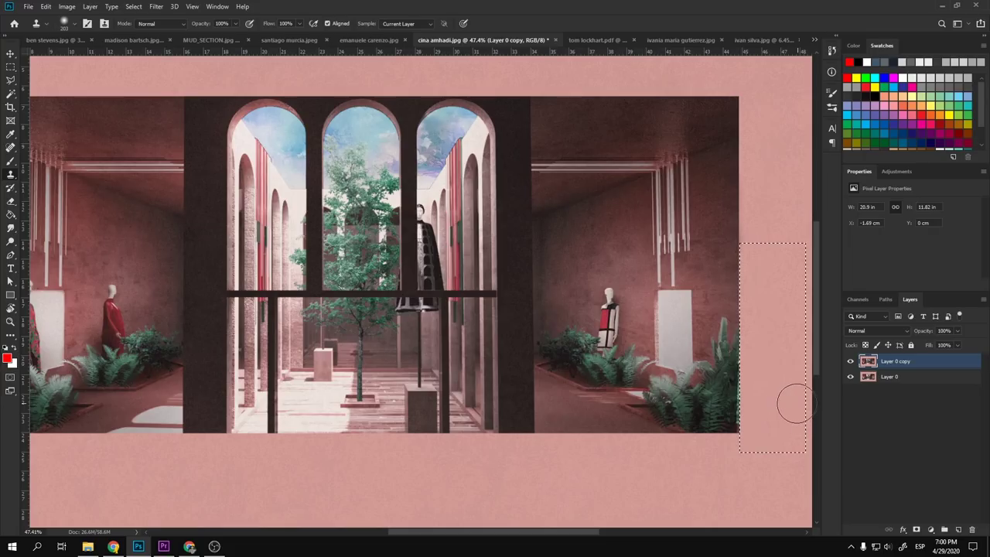
{"action": "scroll", "coordinate": [578, 354], "scroll_direction": "down", "scroll_amount": 3}
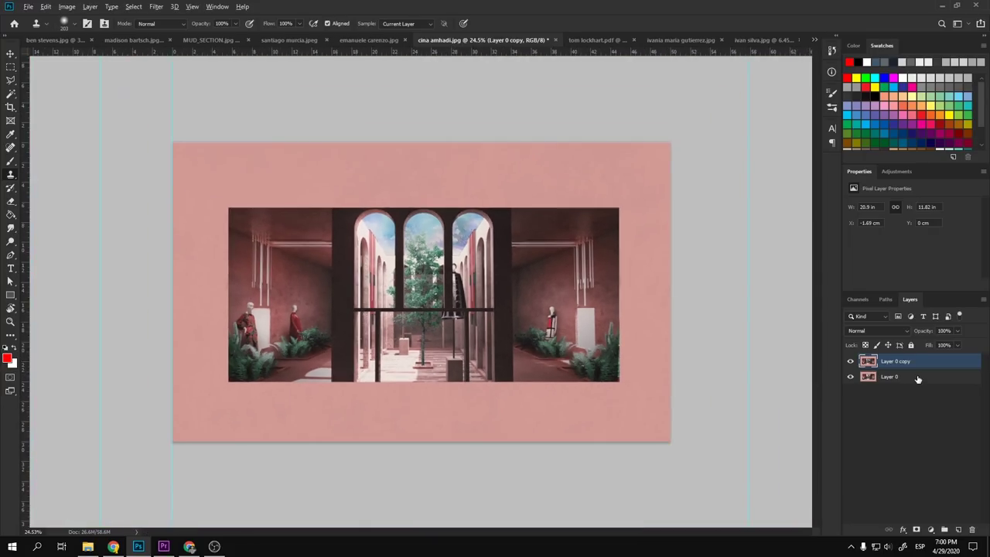
- Toggle the original layer's visibility to compare the cleanup
{"action": "left_click", "coordinate": [850, 377], "text": "alt"}
{"action": "left_click", "coordinate": [851, 377], "text": "alt"}
{"action": "key", "text": "v"}
{"action": "scroll", "coordinate": [464, 329], "scroll_direction": "up", "scroll_amount": 2}
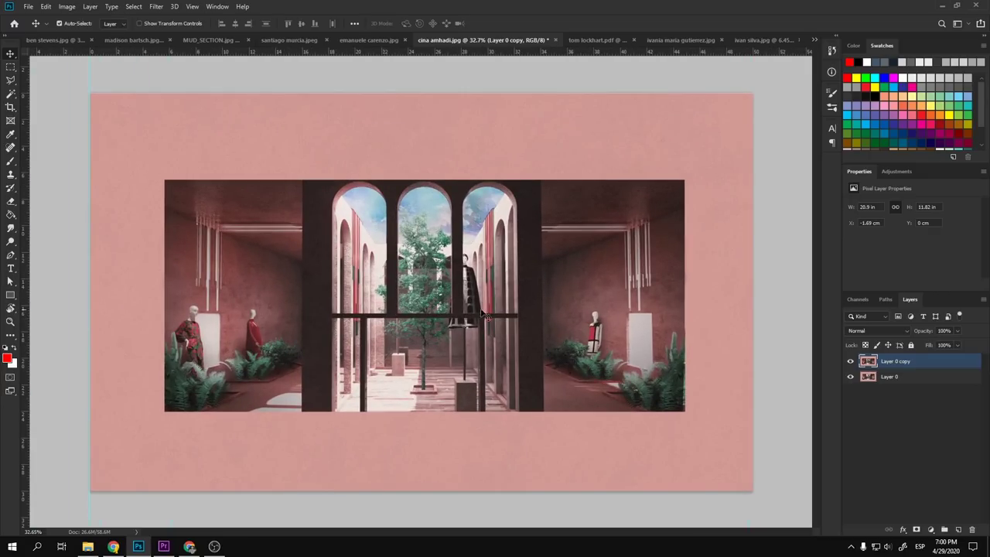
- Marquee-select the top pink band, then add the left, bottom and right strips
{"action": "key", "text": "g"}
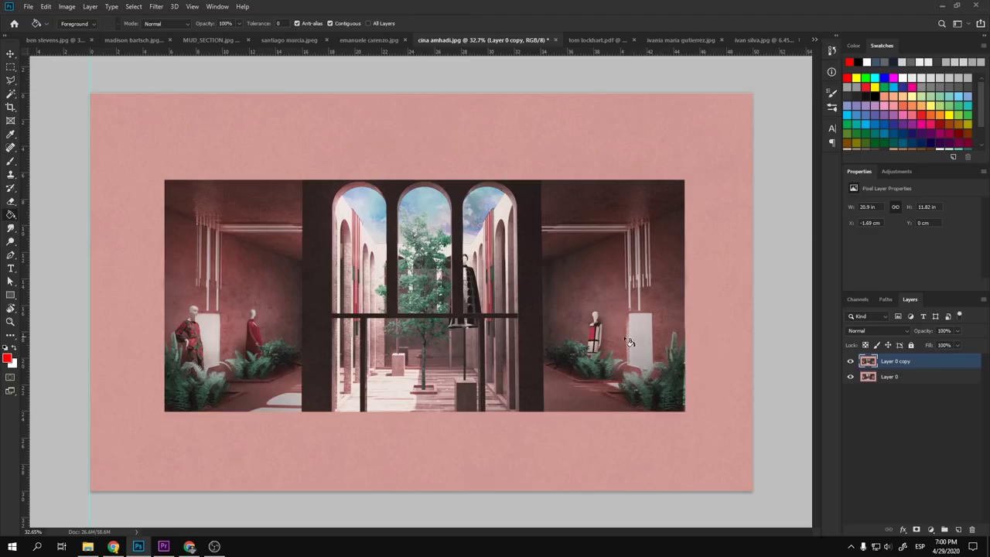
{"action": "key", "text": "m"}
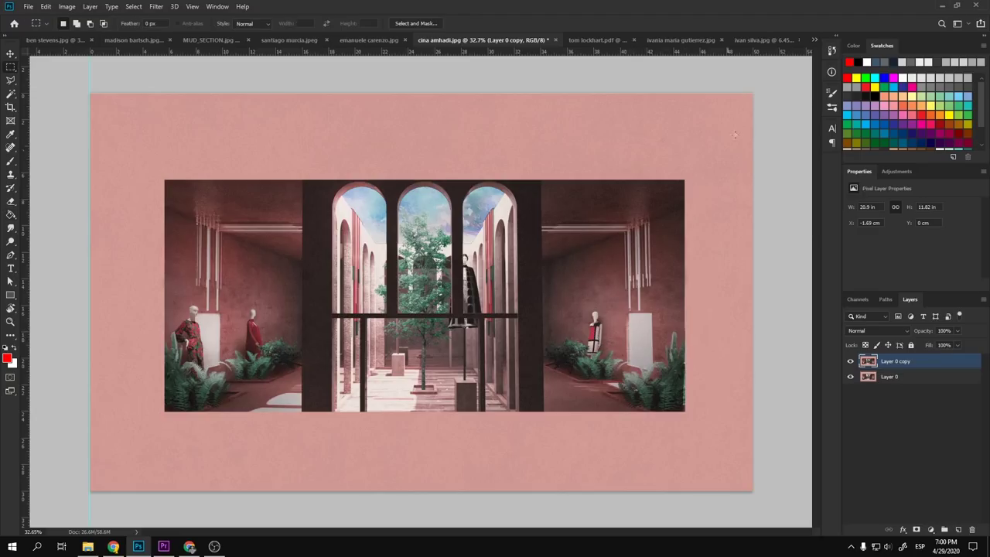
{"action": "left_click_drag", "start_coordinate": [772, 83], "coordinate": [13, 179]}
{"action": "left_click_drag", "start_coordinate": [88, 91], "coordinate": [166, 500]}
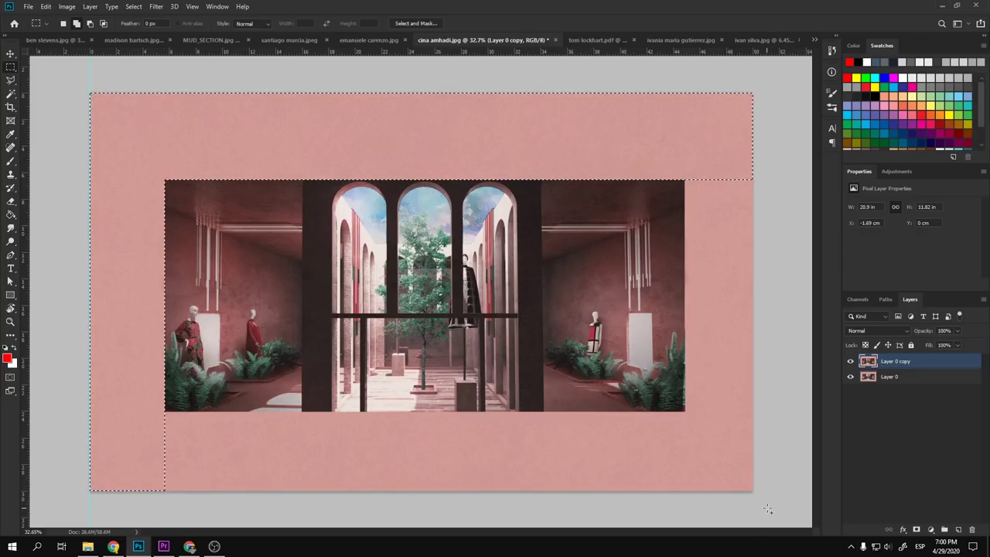
{"action": "left_click_drag", "start_coordinate": [755, 492], "coordinate": [62, 414]}
{"action": "left_click_drag", "start_coordinate": [754, 91], "coordinate": [685, 449]}
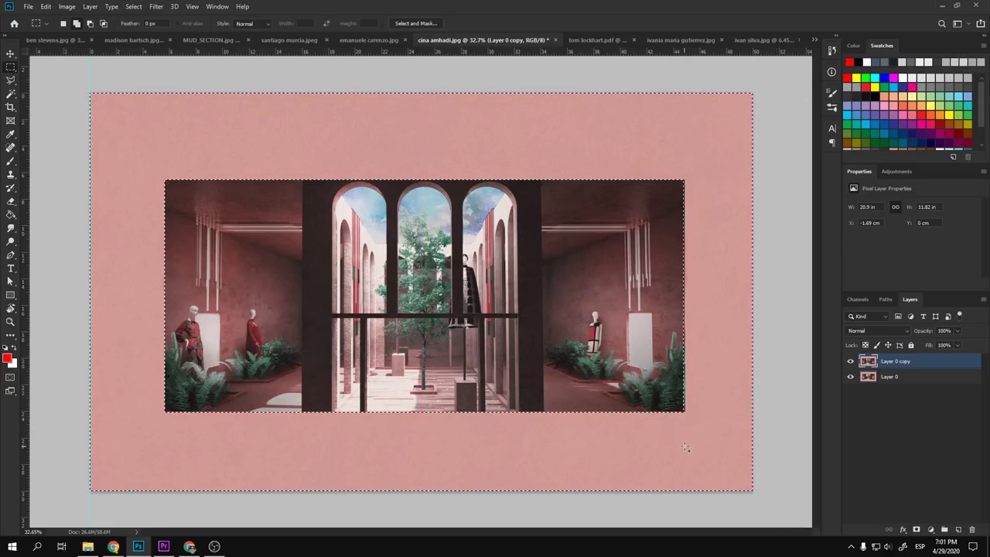
- Add a new empty layer above Layer 0 and make Layer 0 copy active
{"action": "left_click", "coordinate": [920, 377]}
{"action": "left_click", "coordinate": [959, 529]}
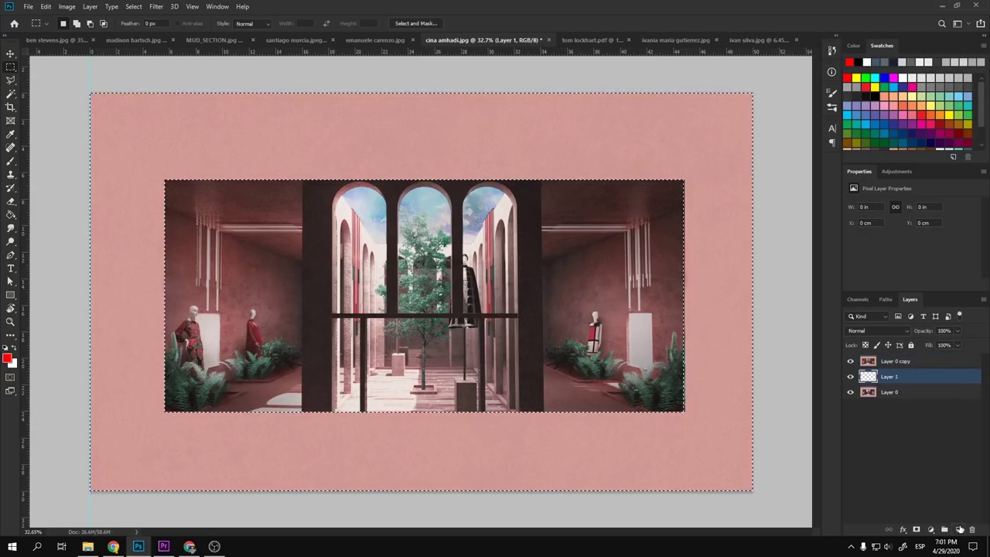
{"action": "key", "text": "g"}
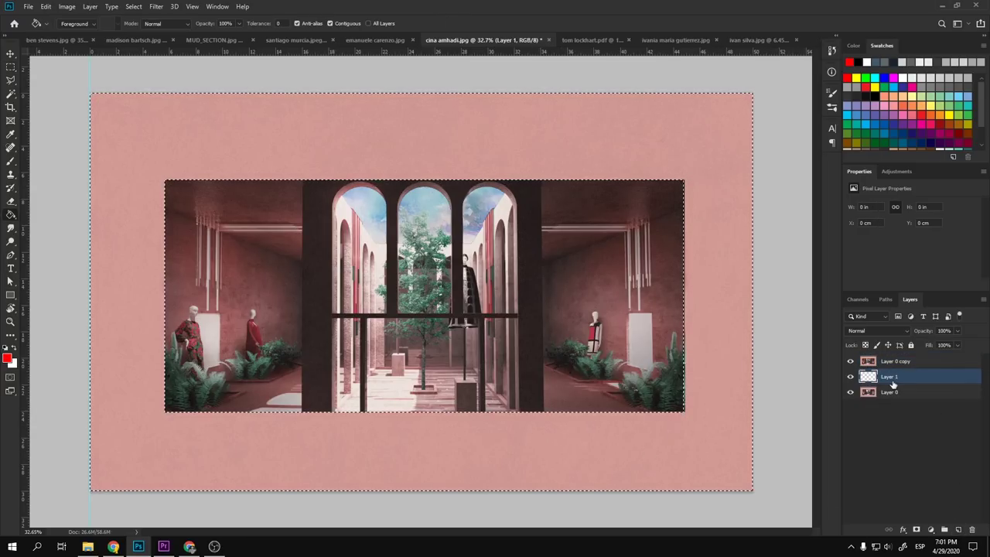
{"action": "left_click", "coordinate": [894, 362]}
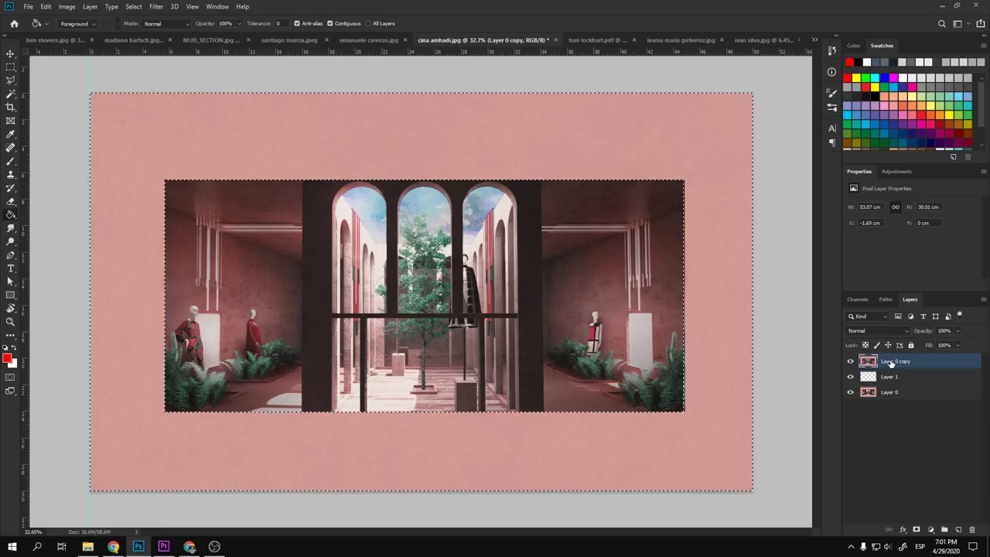
- Add a colorized Hue/Saturation adjustment with Saturation 1 and Lightness +71
{"action": "left_click", "coordinate": [896, 171]}
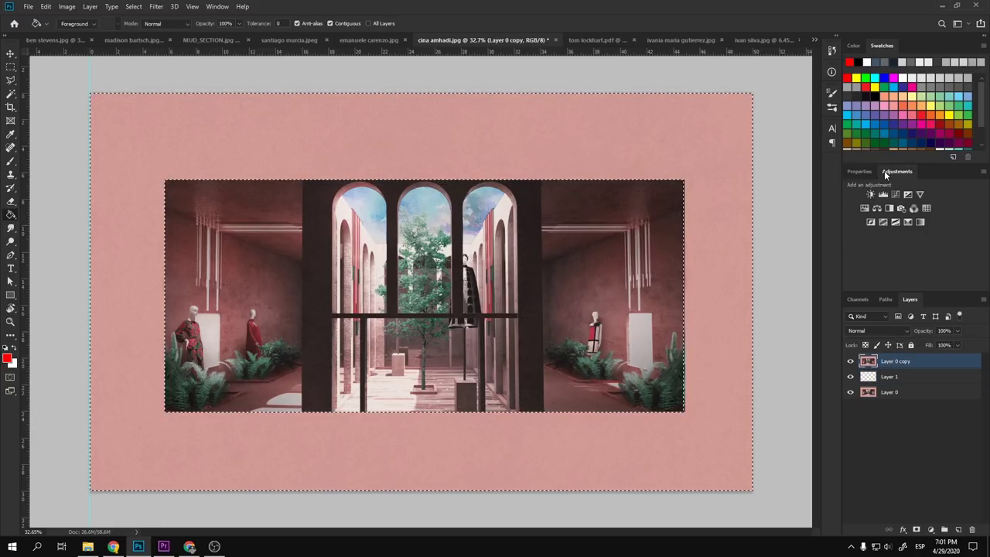
{"action": "left_click", "coordinate": [871, 208]}
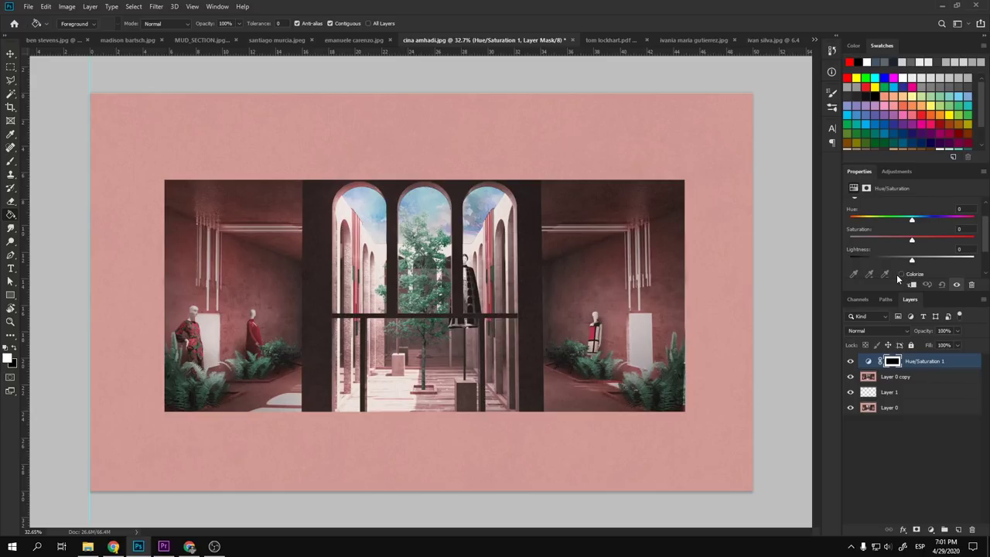
{"action": "left_click", "coordinate": [900, 274]}
{"action": "left_click_drag", "start_coordinate": [879, 244], "coordinate": [859, 243]}
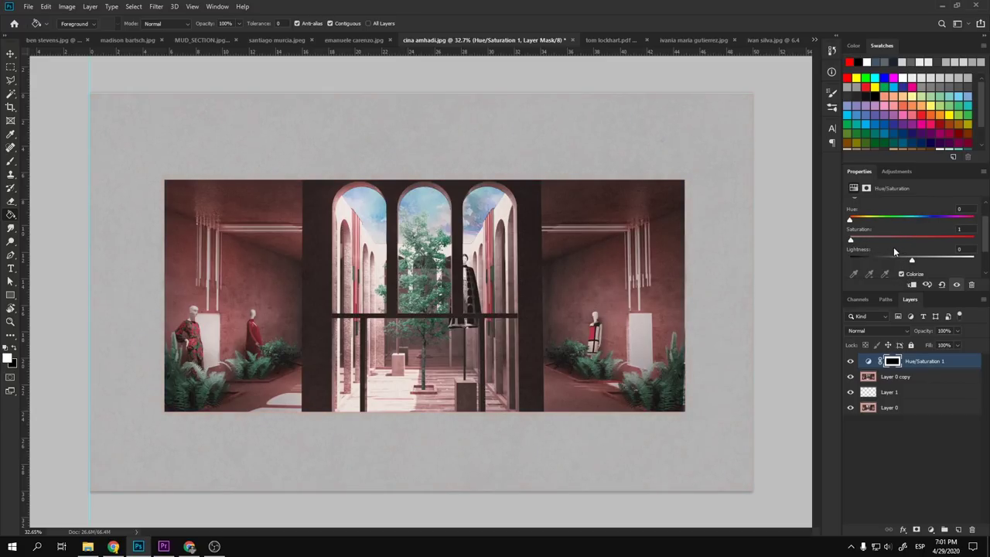
{"action": "left_click_drag", "start_coordinate": [914, 262], "coordinate": [957, 269]}
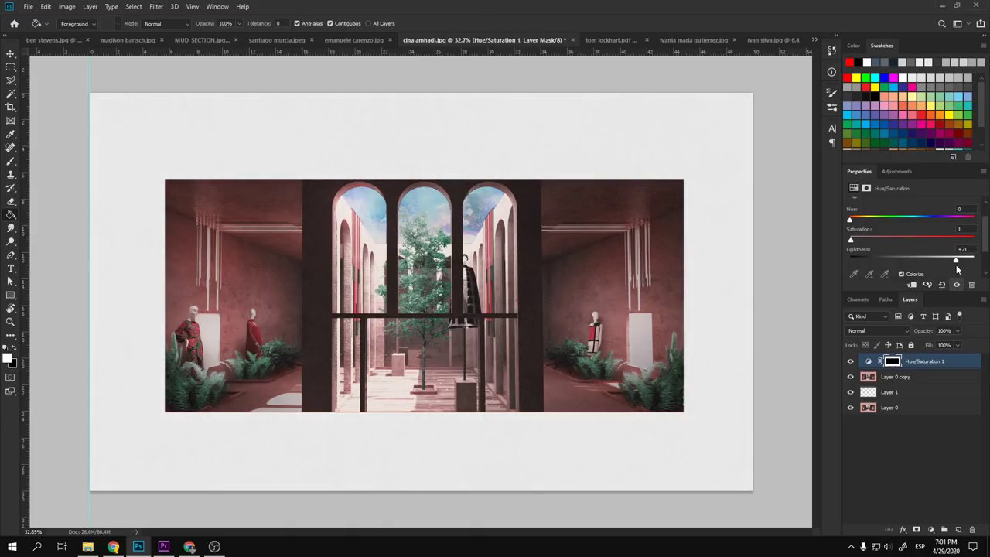
{"action": "key", "text": "v"}
{"action": "scroll", "coordinate": [396, 334], "scroll_direction": "down", "scroll_amount": 5}
- Raise the Hue/Saturation Lightness to +92 so the pink collage background turns near-white
{"action": "scroll", "coordinate": [396, 335], "scroll_direction": "up", "scroll_amount": 3}
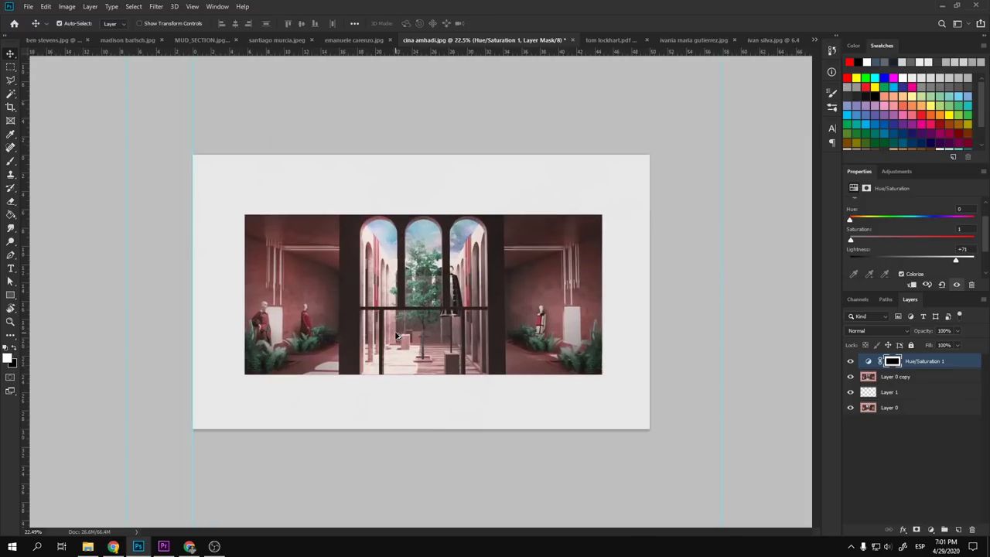
{"action": "scroll", "coordinate": [396, 335], "scroll_direction": "up", "scroll_amount": 2}
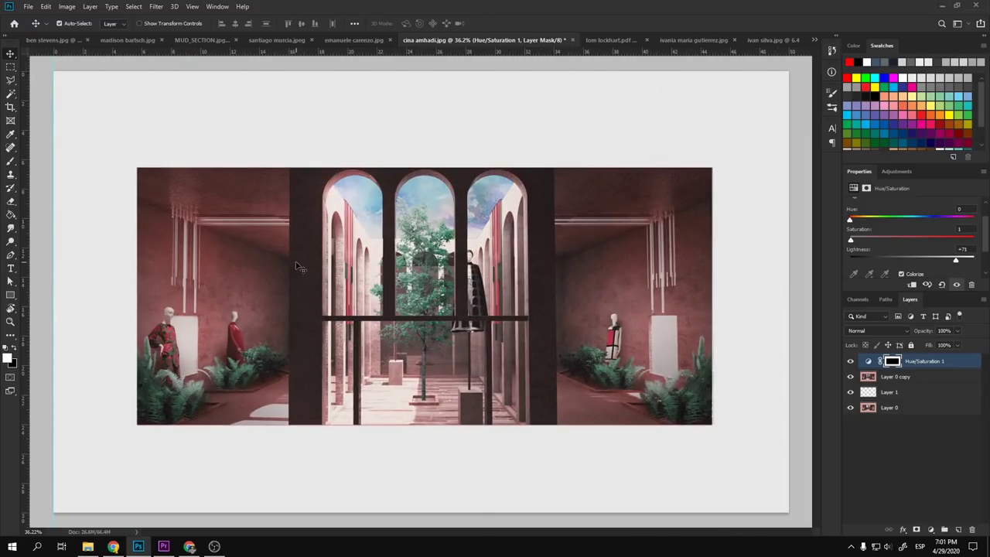
{"action": "scroll", "coordinate": [520, 370], "scroll_direction": "down", "scroll_amount": 2}
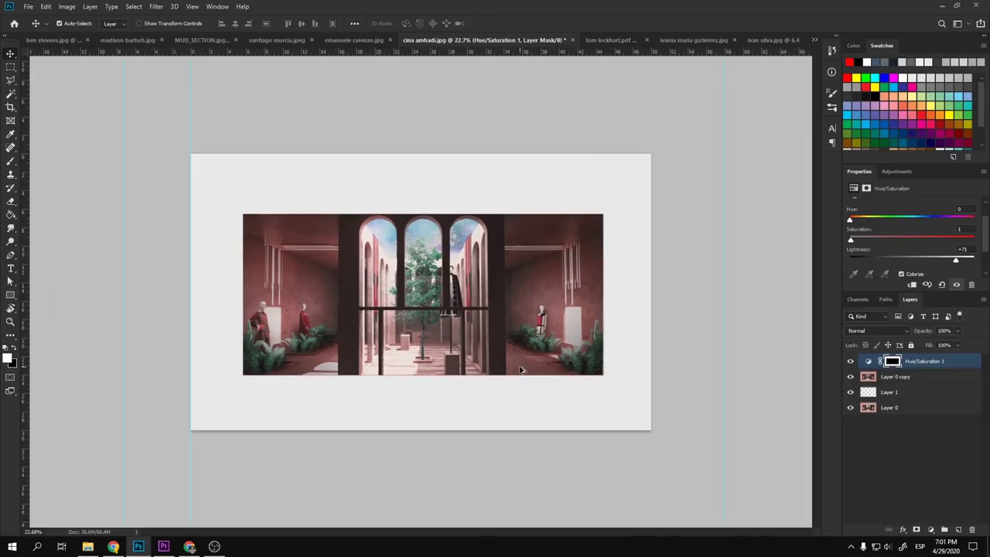
{"action": "scroll", "coordinate": [314, 316], "scroll_direction": "up", "scroll_amount": 2}
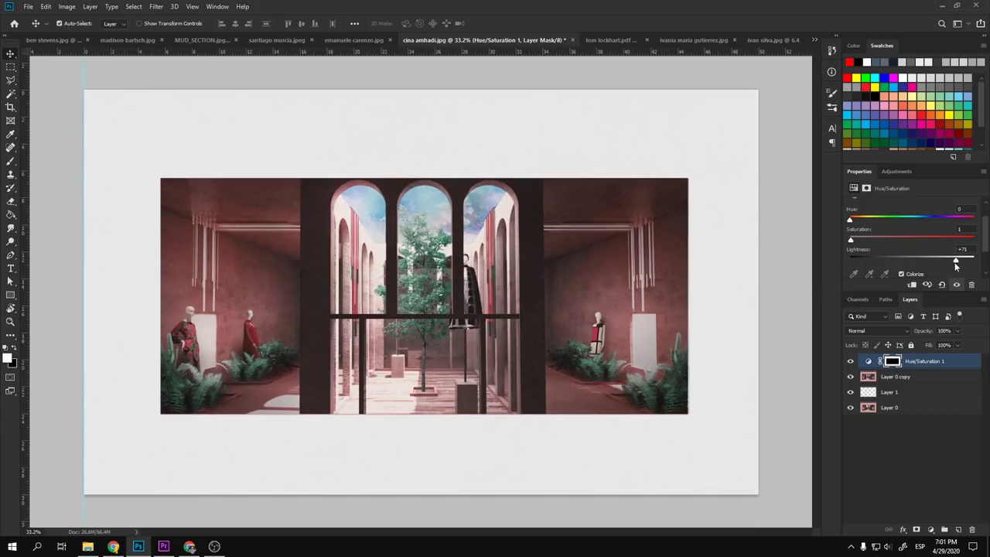
{"action": "left_click_drag", "start_coordinate": [956, 264], "coordinate": [968, 265]}
- View Layer 0 alone to compare the original pink, then show all layers again
{"action": "scroll", "coordinate": [464, 311], "scroll_direction": "down", "scroll_amount": 2}
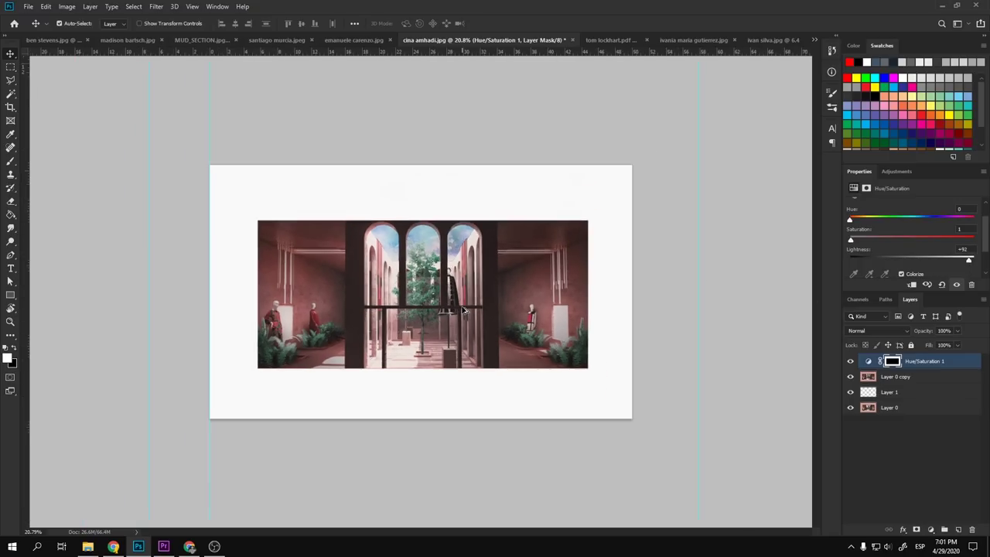
{"action": "scroll", "coordinate": [464, 311], "scroll_direction": "down", "scroll_amount": 3}
{"action": "scroll", "coordinate": [454, 312], "scroll_direction": "up", "scroll_amount": 4}
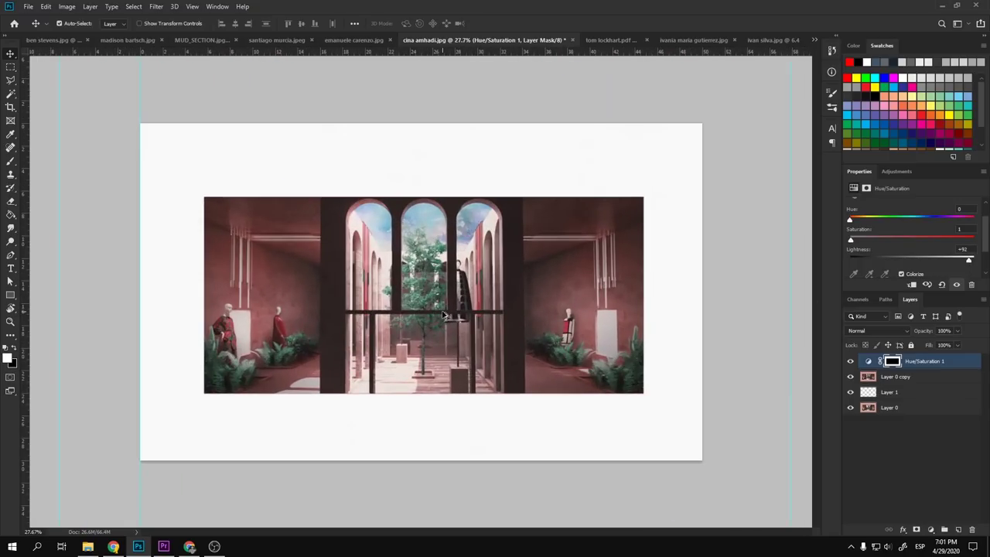
{"action": "scroll", "coordinate": [446, 314], "scroll_direction": "up", "scroll_amount": 2}
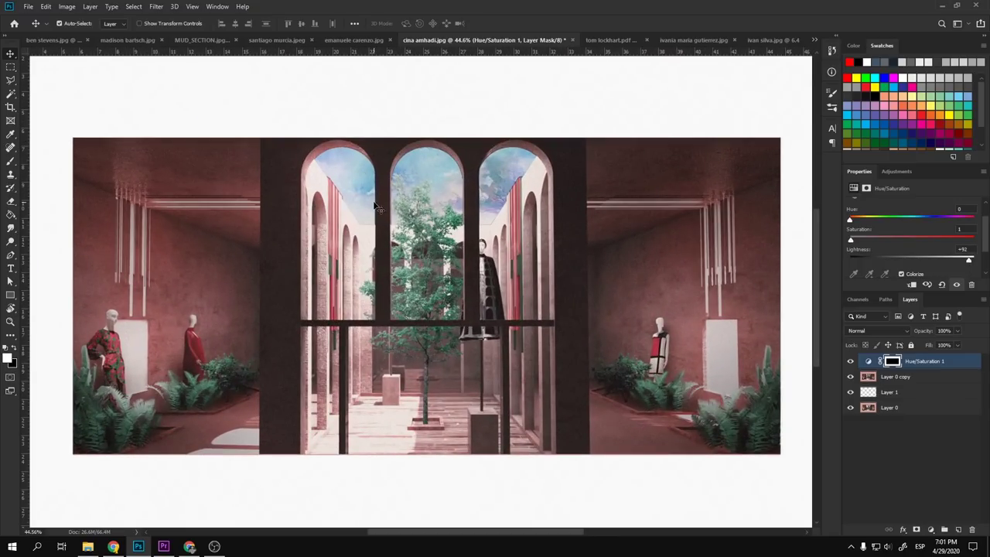
{"action": "scroll", "coordinate": [418, 294], "scroll_direction": "down", "scroll_amount": 2}
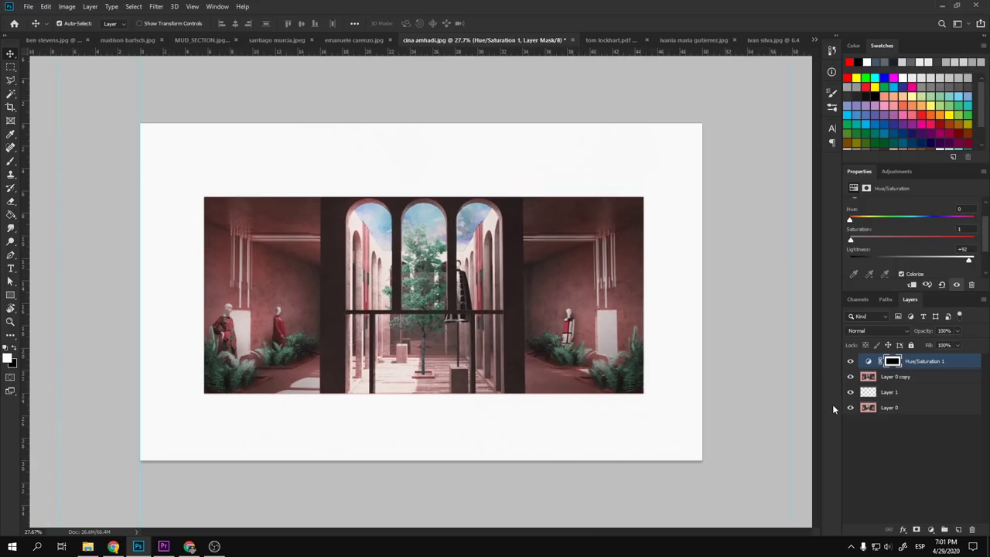
{"action": "left_click", "coordinate": [849, 410], "text": "alt"}
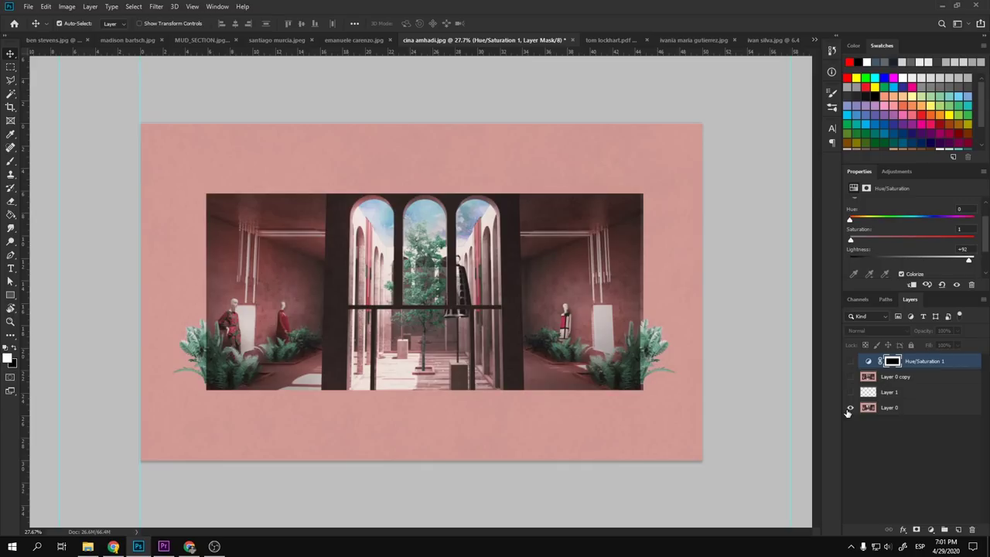
{"action": "left_click", "coordinate": [849, 409], "text": "alt"}
{"action": "scroll", "coordinate": [433, 331], "scroll_direction": "down", "scroll_amount": 2}
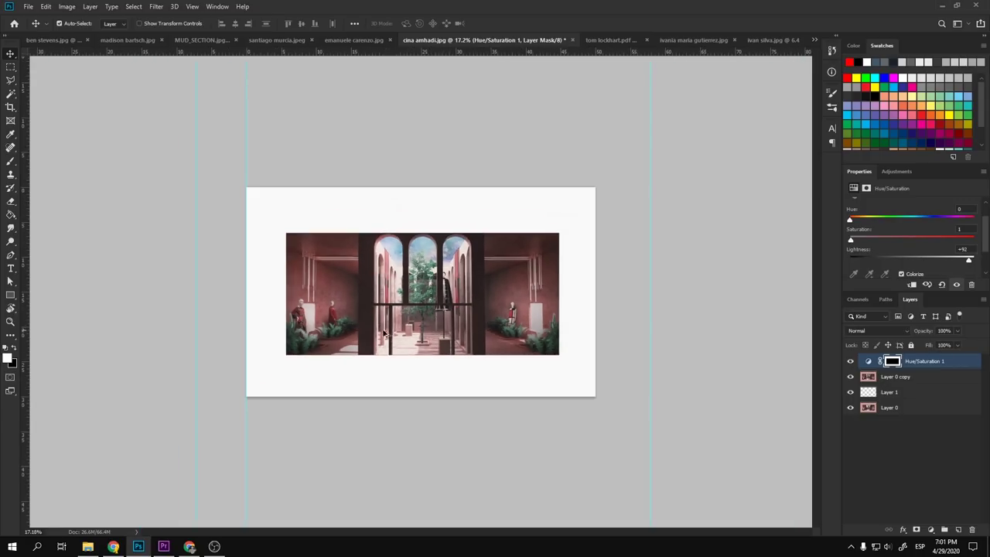
{"action": "scroll", "coordinate": [387, 332], "scroll_direction": "up", "scroll_amount": 3}
{"action": "scroll", "coordinate": [246, 329], "scroll_direction": "up", "scroll_amount": 2}
{"action": "scroll", "coordinate": [246, 329], "scroll_direction": "down", "scroll_amount": 1}
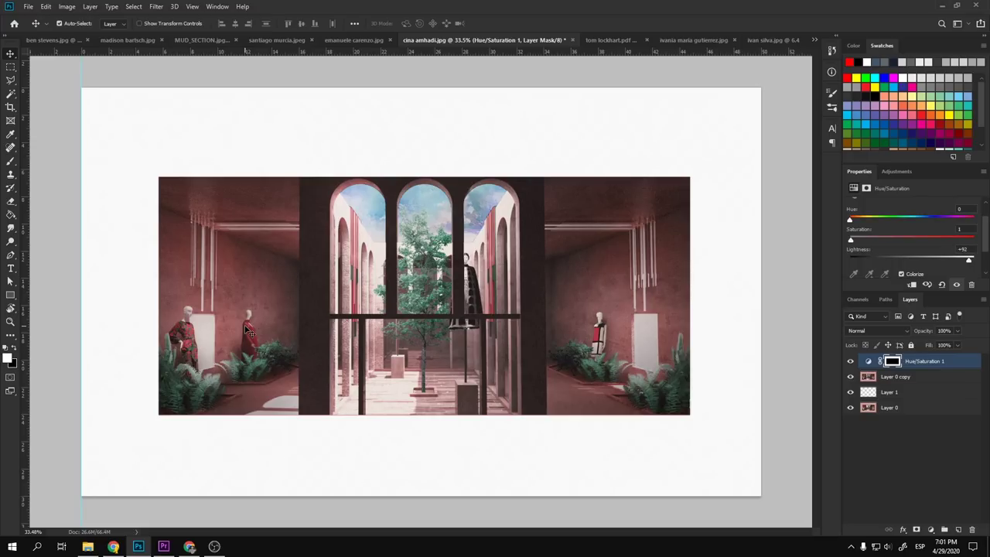
{"action": "scroll", "coordinate": [588, 303], "scroll_direction": "up", "scroll_amount": 5}
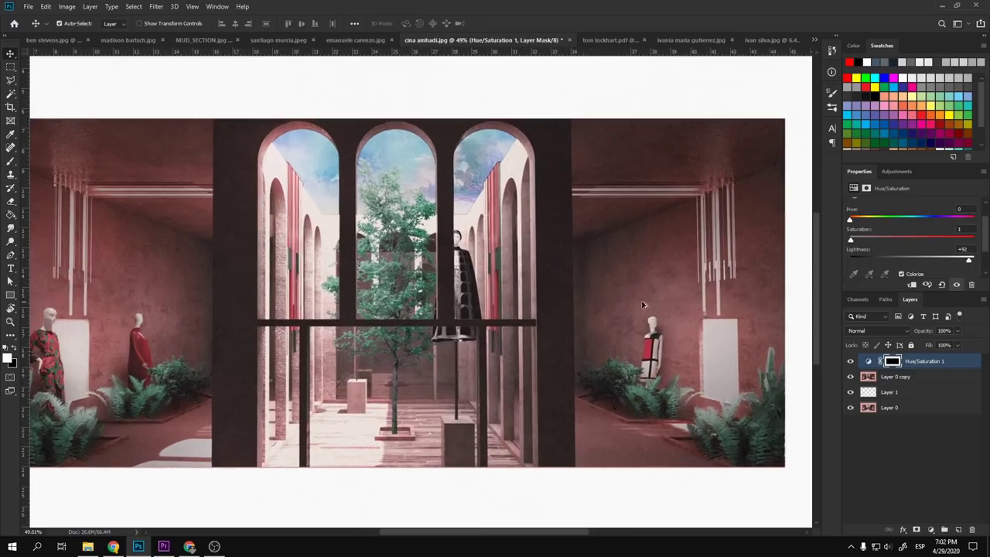
{"action": "scroll", "coordinate": [642, 270], "scroll_direction": "up", "scroll_amount": 3}
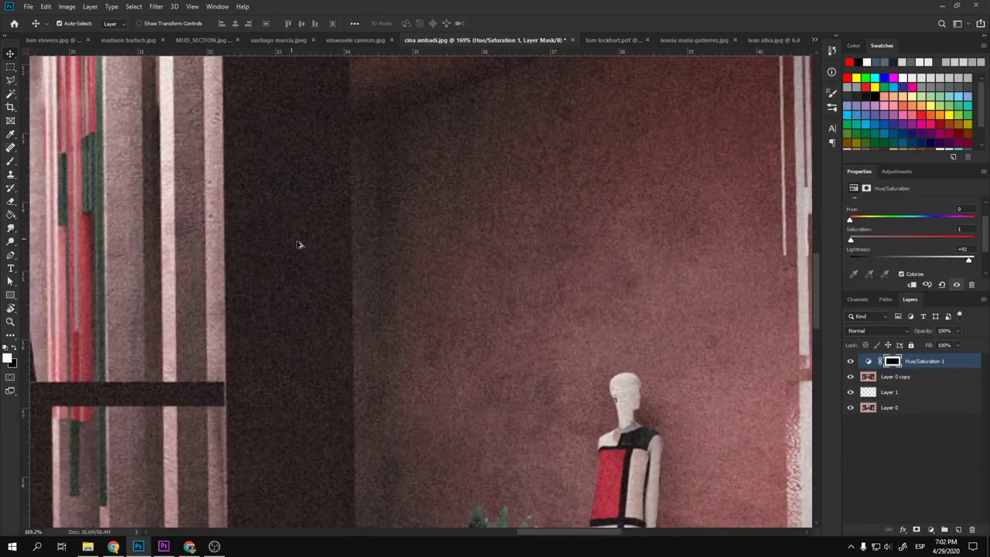
{"action": "scroll", "coordinate": [556, 334], "scroll_direction": "down", "scroll_amount": 6}
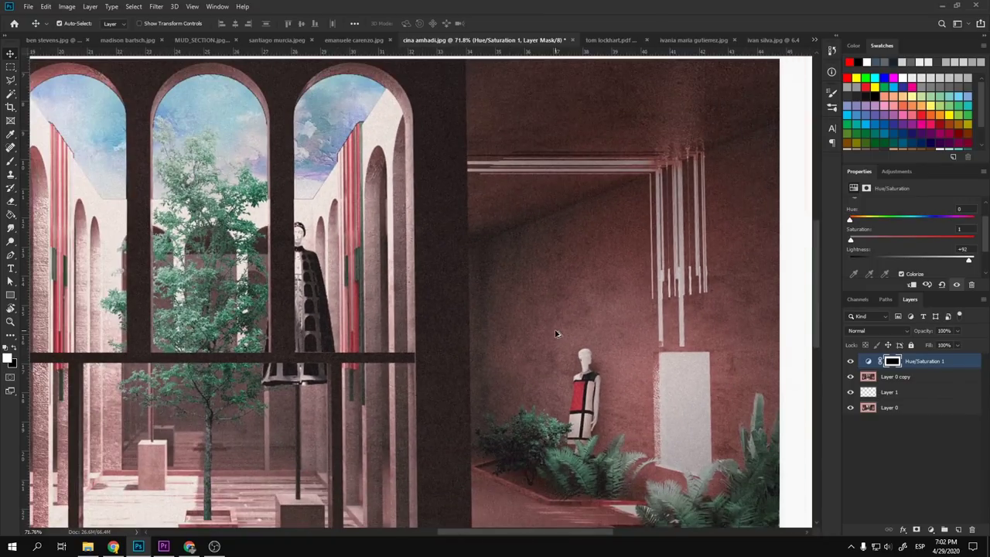
{"action": "scroll", "coordinate": [355, 179], "scroll_direction": "up", "scroll_amount": 4}
{"action": "scroll", "coordinate": [355, 179], "scroll_direction": "up", "scroll_amount": 2}
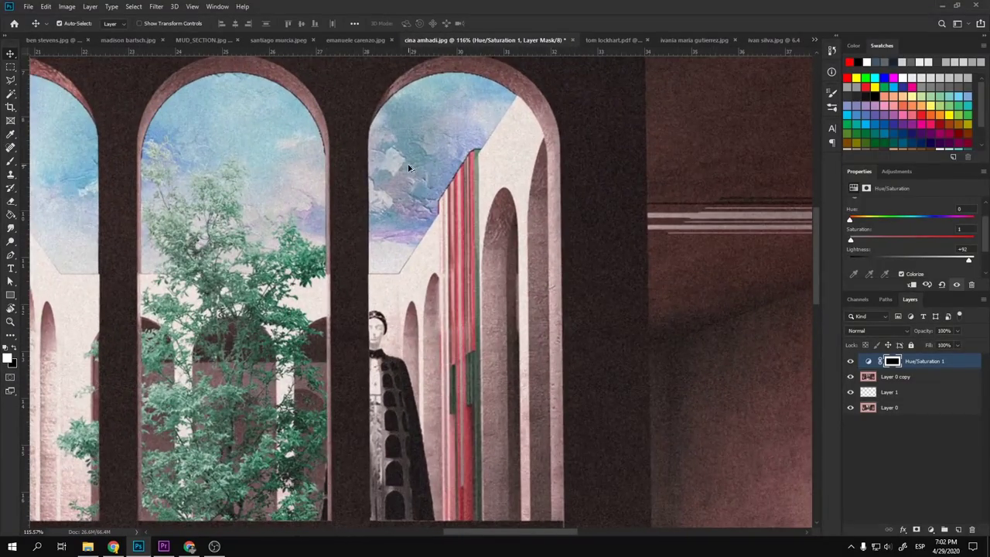
{"action": "scroll", "coordinate": [410, 168], "scroll_direction": "up", "scroll_amount": 1}
{"action": "scroll", "coordinate": [614, 276], "scroll_direction": "down", "scroll_amount": 6}
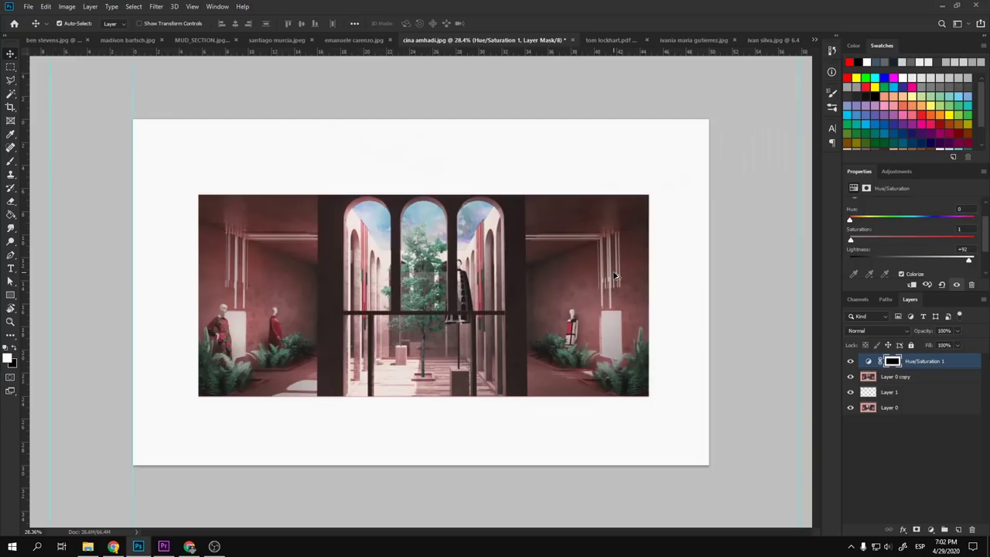
{"action": "scroll", "coordinate": [443, 279], "scroll_direction": "up", "scroll_amount": 1}
{"action": "key", "text": "ctrl+shift+Tab"}
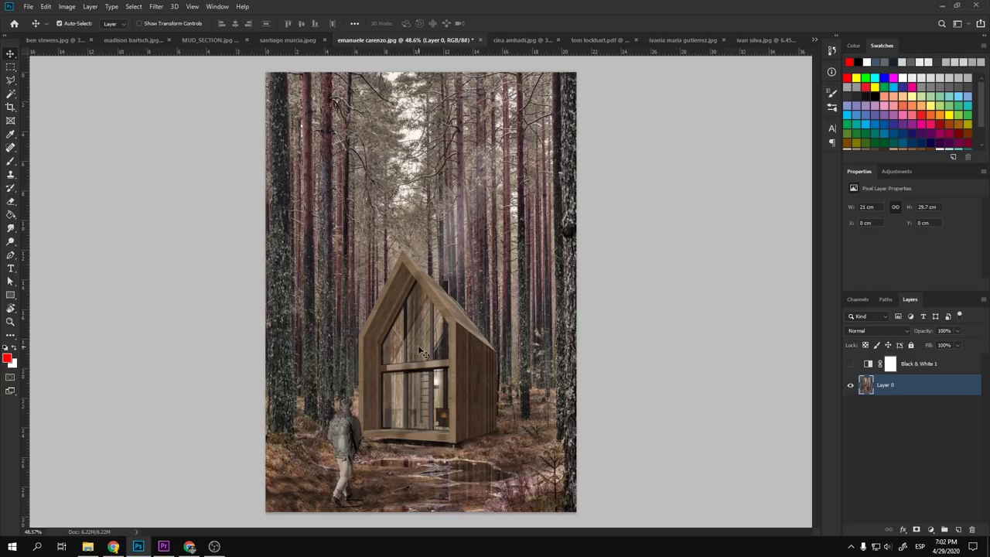
- Delete the Black & White 1 adjustment layer, leaving only Layer 0
{"action": "left_click", "coordinate": [933, 365]}
{"action": "key", "text": "Delete"}
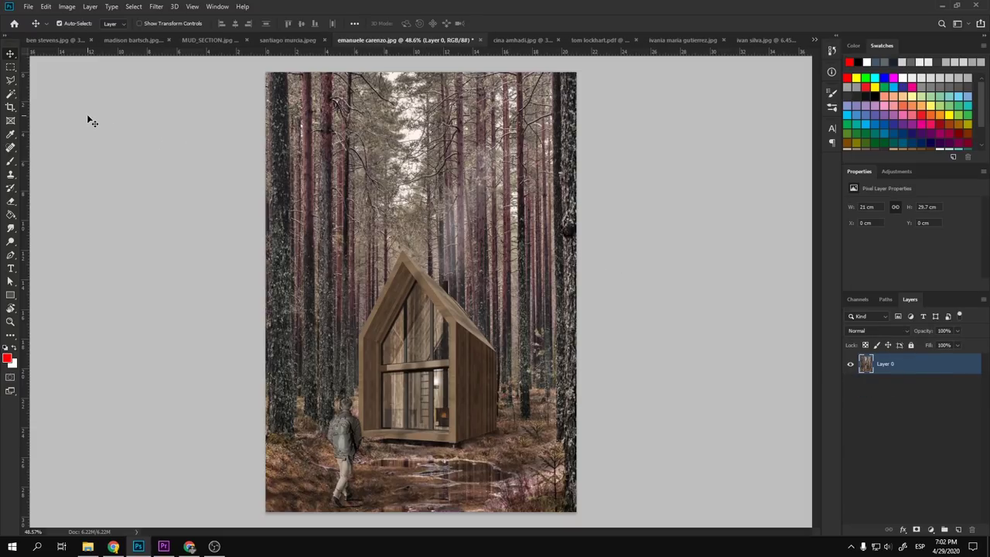
{"action": "scroll", "coordinate": [443, 373], "scroll_direction": "up", "scroll_amount": 3}
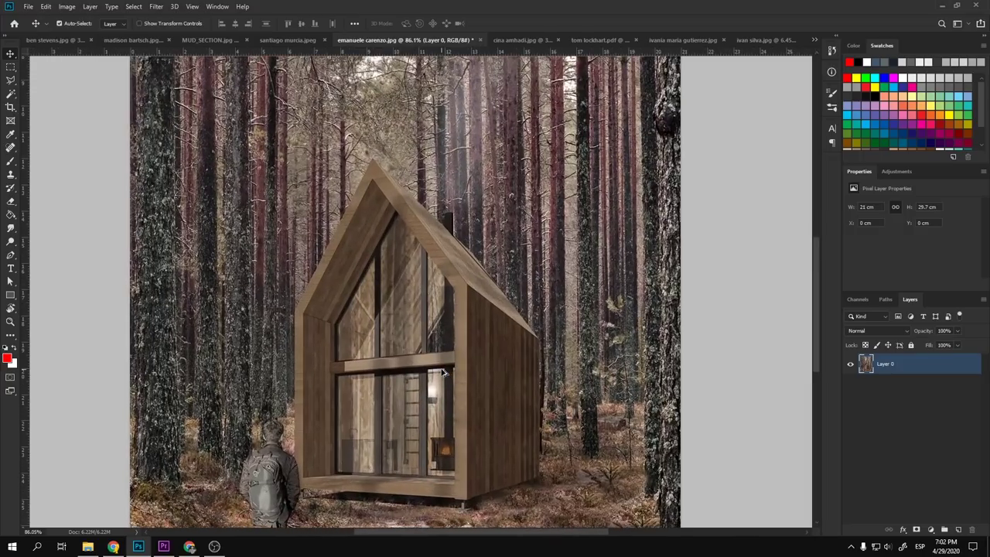
{"action": "scroll", "coordinate": [442, 373], "scroll_direction": "down", "scroll_amount": 3}
{"action": "scroll", "coordinate": [443, 373], "scroll_direction": "up", "scroll_amount": 2}
{"action": "scroll", "coordinate": [443, 373], "scroll_direction": "down", "scroll_amount": 3}
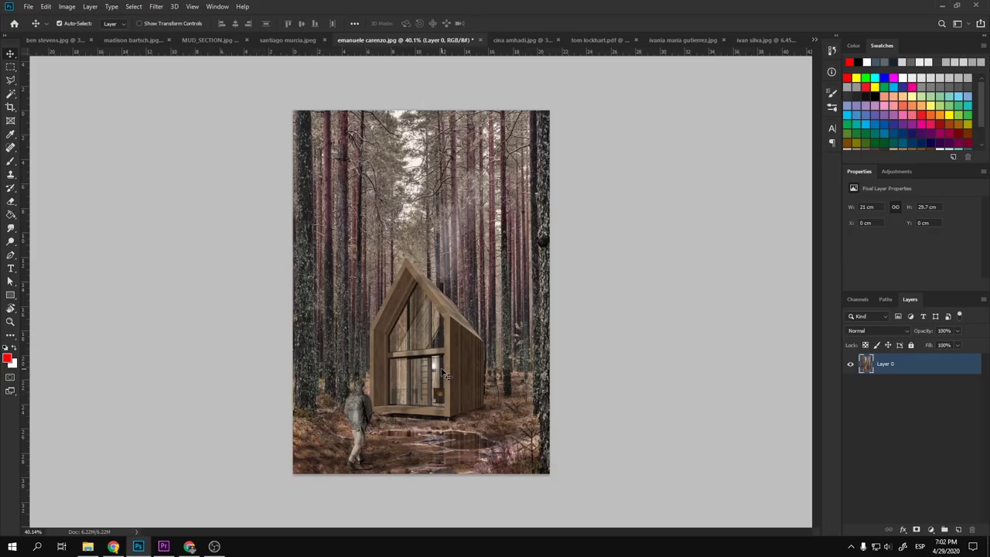
- Switch briefly to the Brush tool, then return to the Move tool and inspect the render
{"action": "key", "text": "b"}
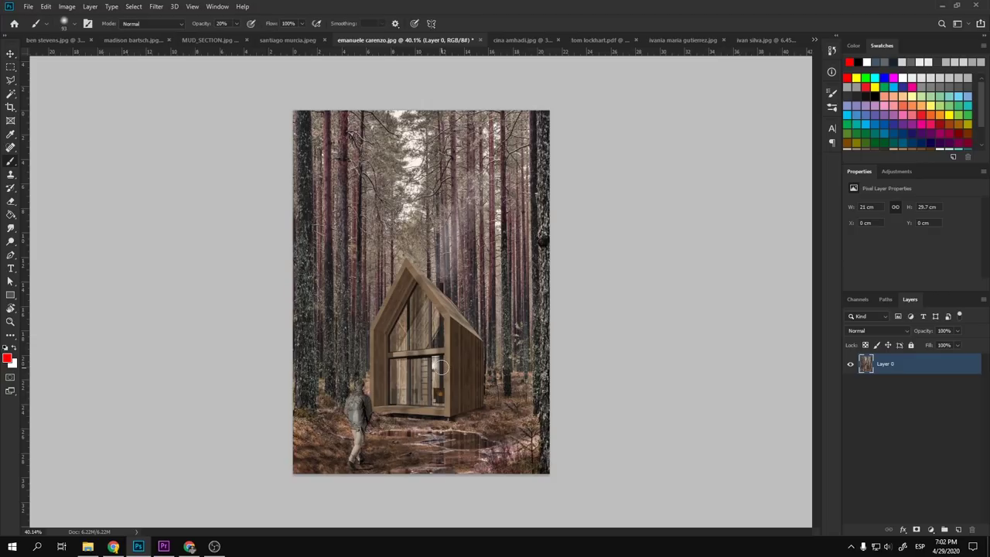
{"action": "left_click", "coordinate": [10, 53]}
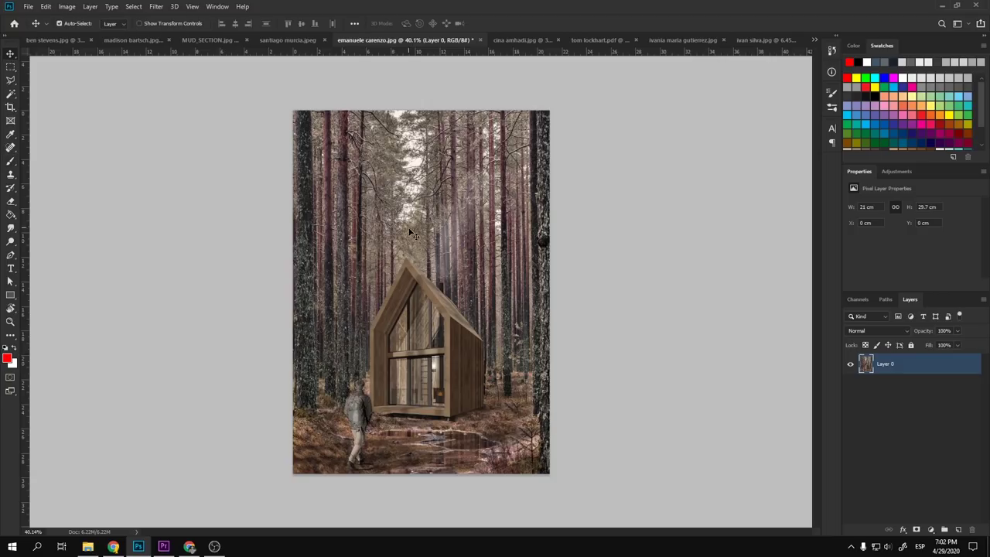
{"action": "scroll", "coordinate": [640, 338], "scroll_direction": "up", "scroll_amount": 3}
{"action": "scroll", "coordinate": [640, 339], "scroll_direction": "down", "scroll_amount": 2}
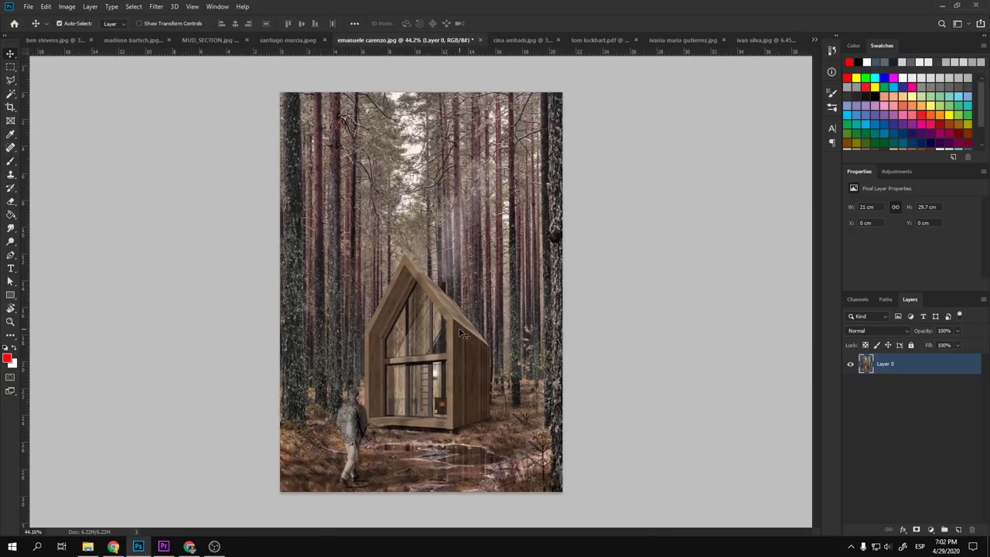
{"action": "scroll", "coordinate": [462, 327], "scroll_direction": "up", "scroll_amount": 3}
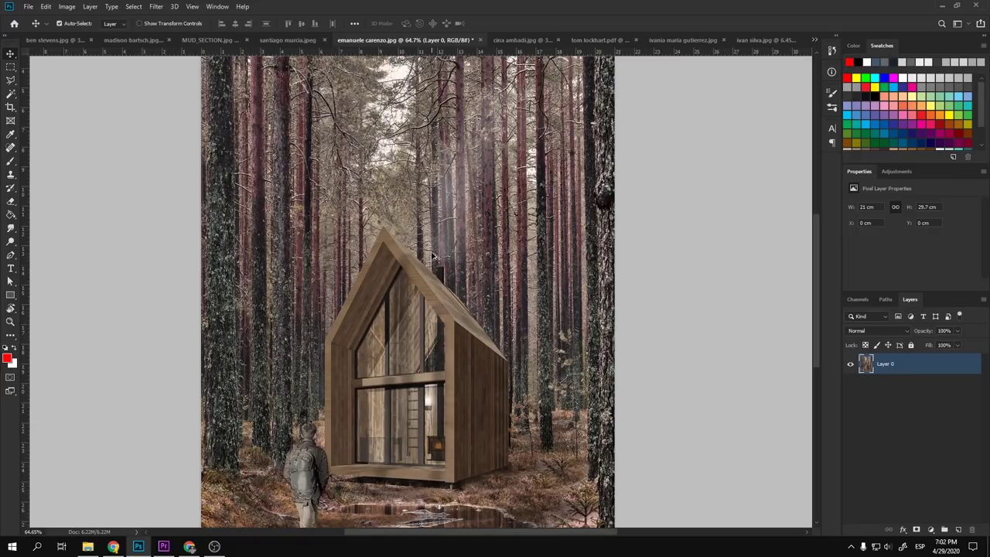
{"action": "scroll", "coordinate": [445, 185], "scroll_direction": "up", "scroll_amount": 3}
{"action": "scroll", "coordinate": [430, 232], "scroll_direction": "down", "scroll_amount": 3}
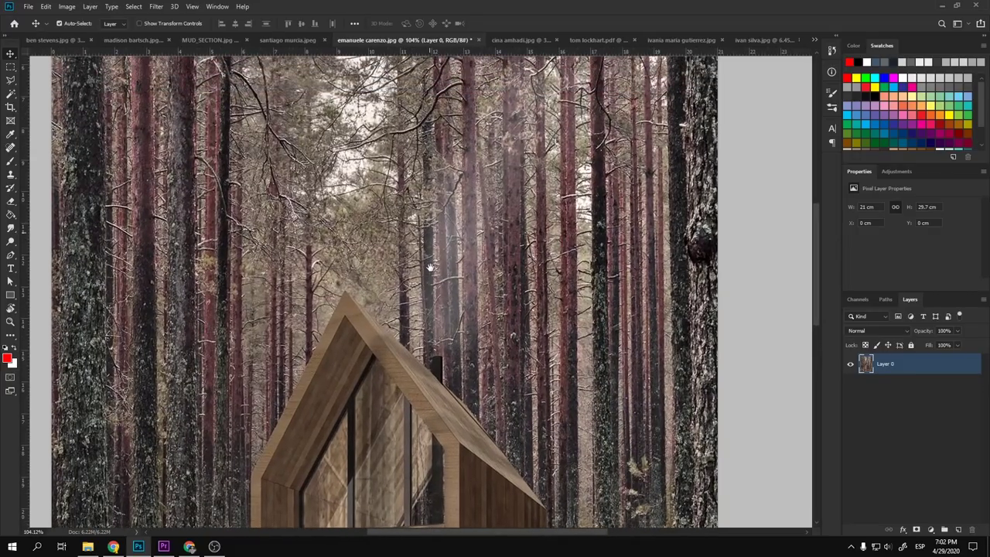
- Show the Visualizing Architecture Field Work page with the birch-forest house render in Chrome
{"action": "left_click", "coordinate": [188, 547]}
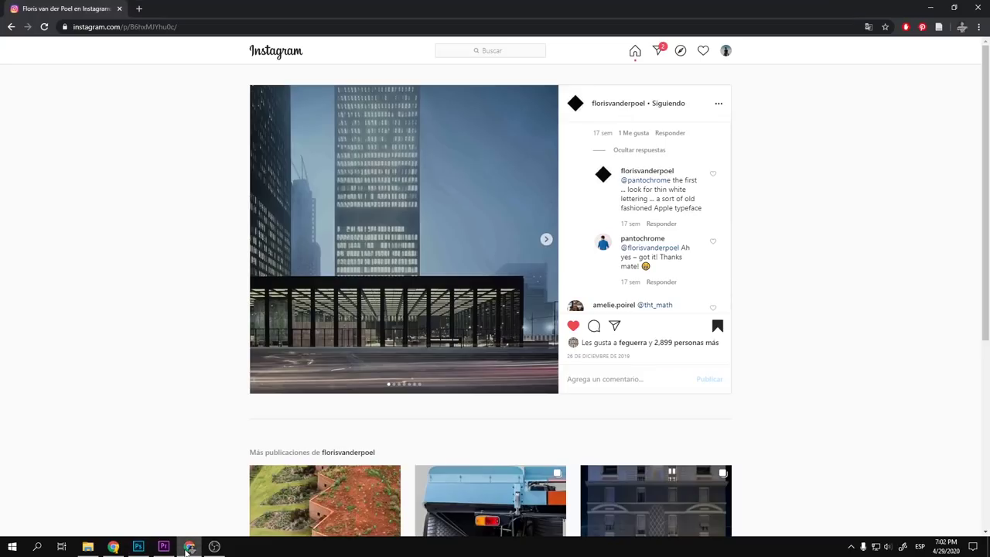
{"action": "left_click", "coordinate": [87, 548]}
{"action": "left_click", "coordinate": [111, 548]}
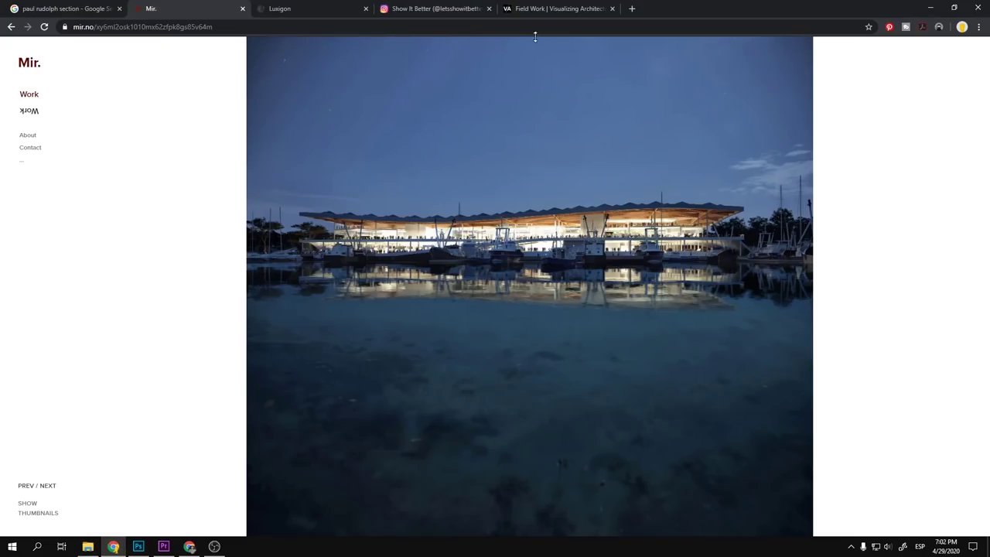
{"action": "left_click", "coordinate": [557, 6]}
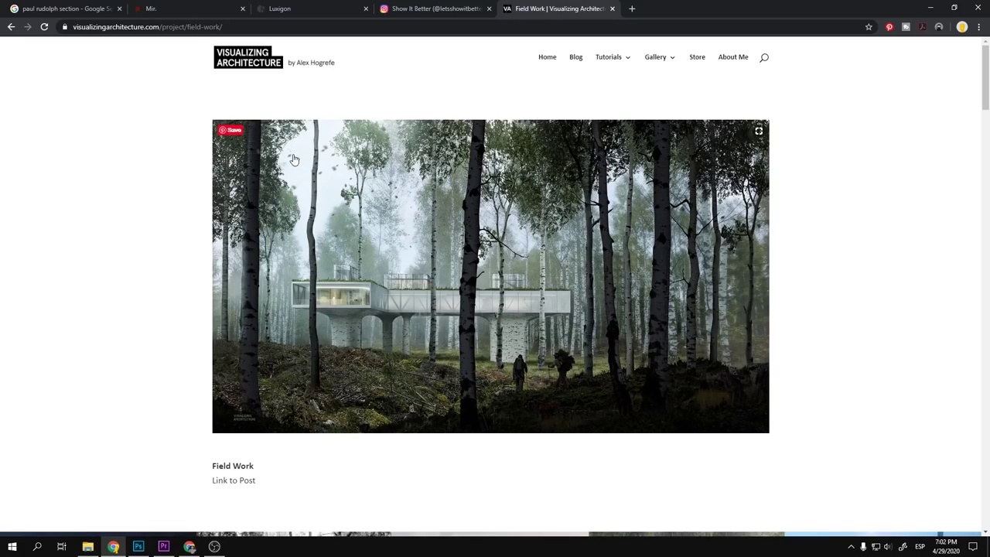
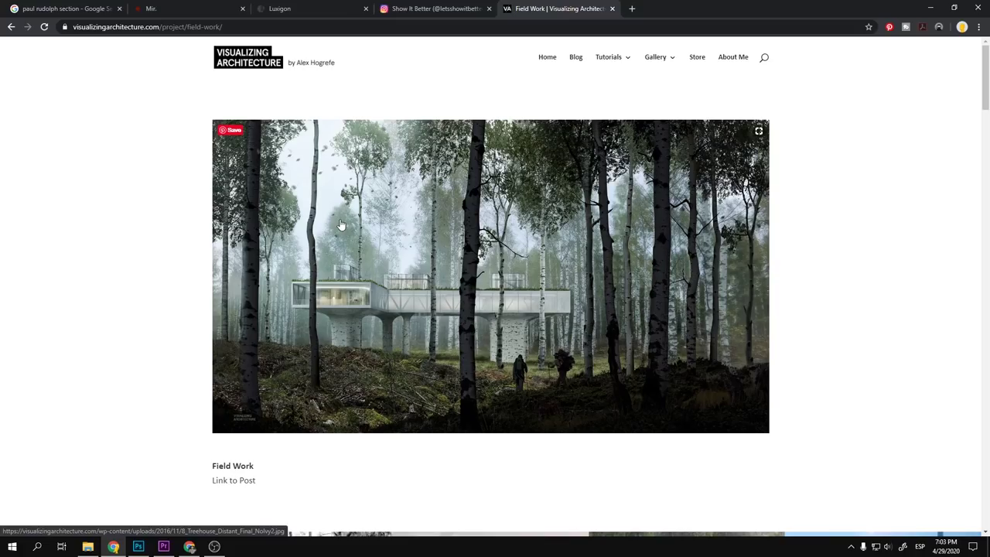
- Copy the Field Work treehouse render from Chrome and paste it into the Photoshop image as a new layer
{"action": "right_click", "coordinate": [381, 237]}
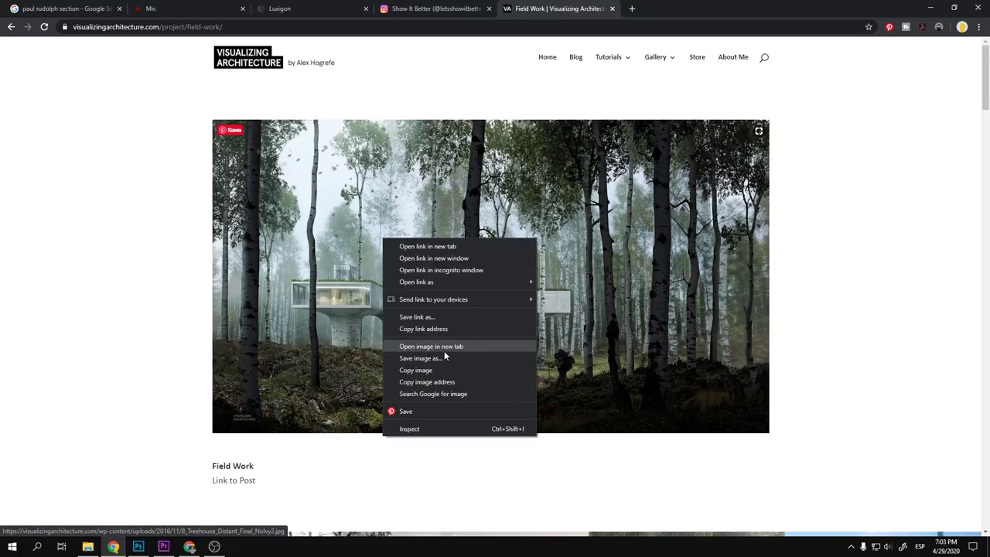
{"action": "left_click", "coordinate": [427, 370]}
{"action": "key", "text": "alt+Tab"}
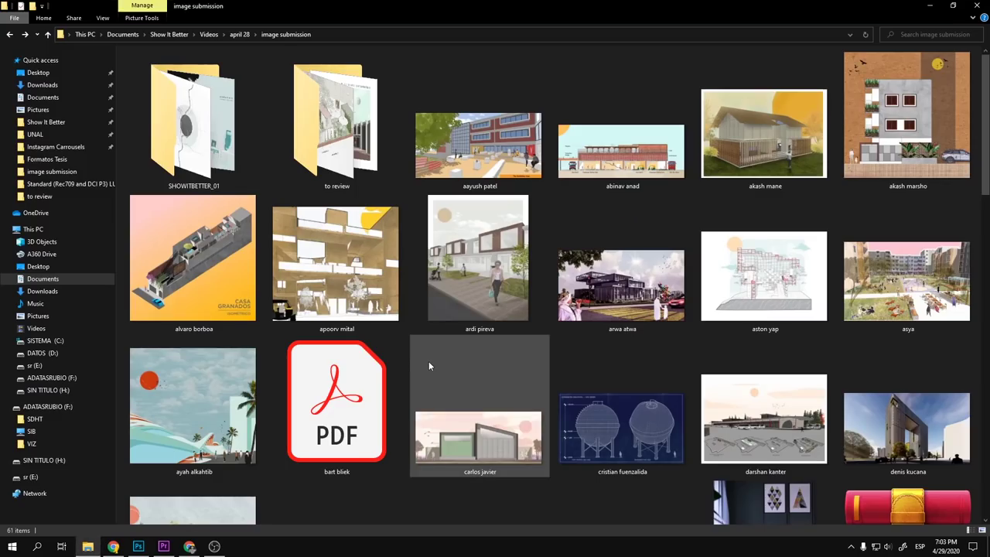
{"action": "key", "text": "alt+Tab"}
{"action": "key", "text": "alt+Tab"}
{"action": "key", "text": "alt+Tab"}
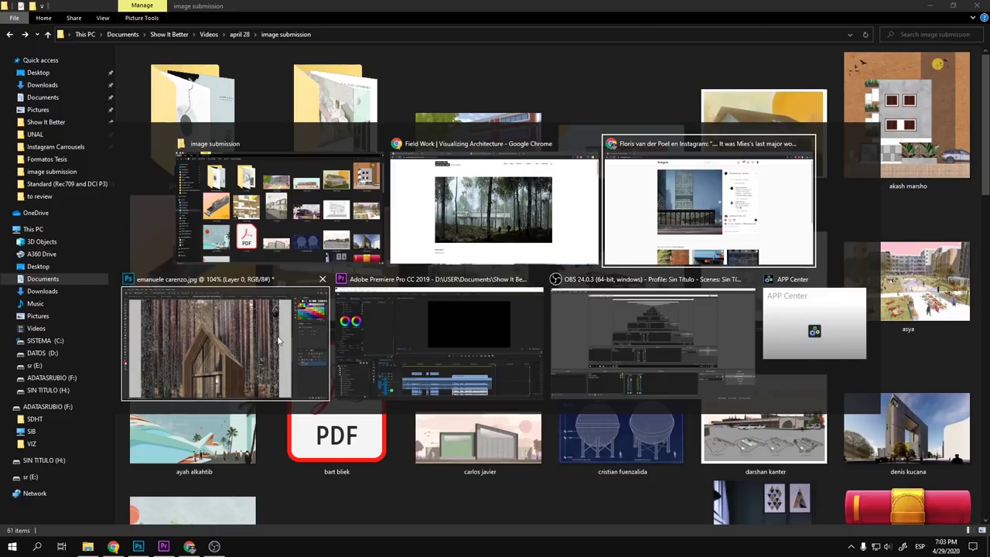
{"action": "key", "text": "ctrl+v"}
- Scale the pasted render layer down to the canvas width with Free Transform
{"action": "scroll", "coordinate": [387, 329], "scroll_direction": "down", "scroll_amount": 3}
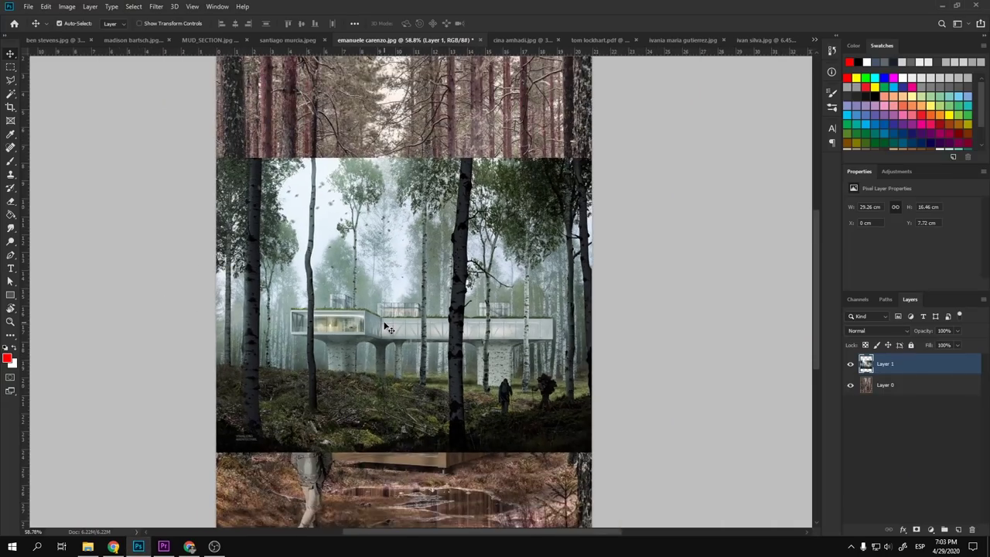
{"action": "scroll", "coordinate": [468, 383], "scroll_direction": "up", "scroll_amount": 3}
{"action": "scroll", "coordinate": [472, 387], "scroll_direction": "up", "scroll_amount": 2}
{"action": "scroll", "coordinate": [456, 369], "scroll_direction": "down", "scroll_amount": 4}
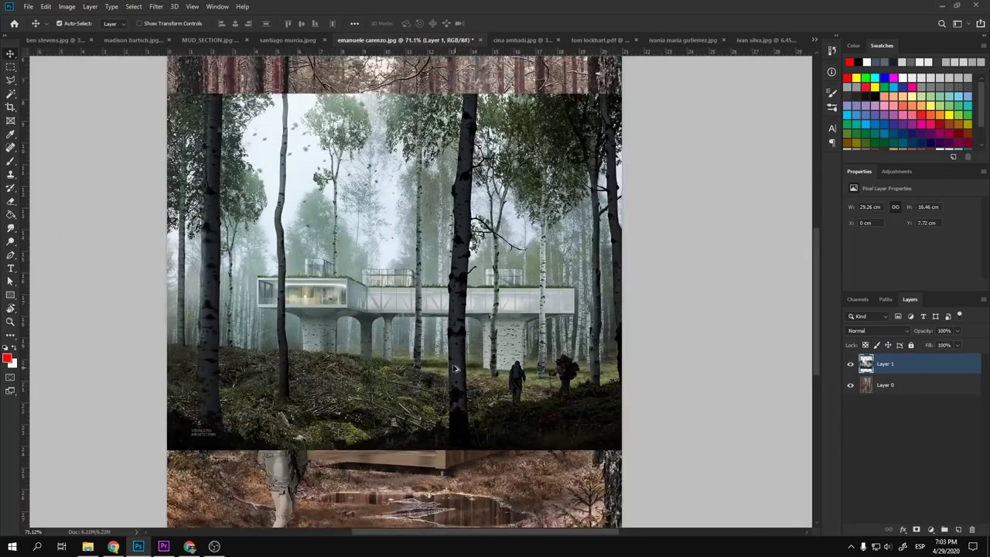
{"action": "scroll", "coordinate": [449, 353], "scroll_direction": "up", "scroll_amount": 2}
{"action": "key", "text": "ctrl+t"}
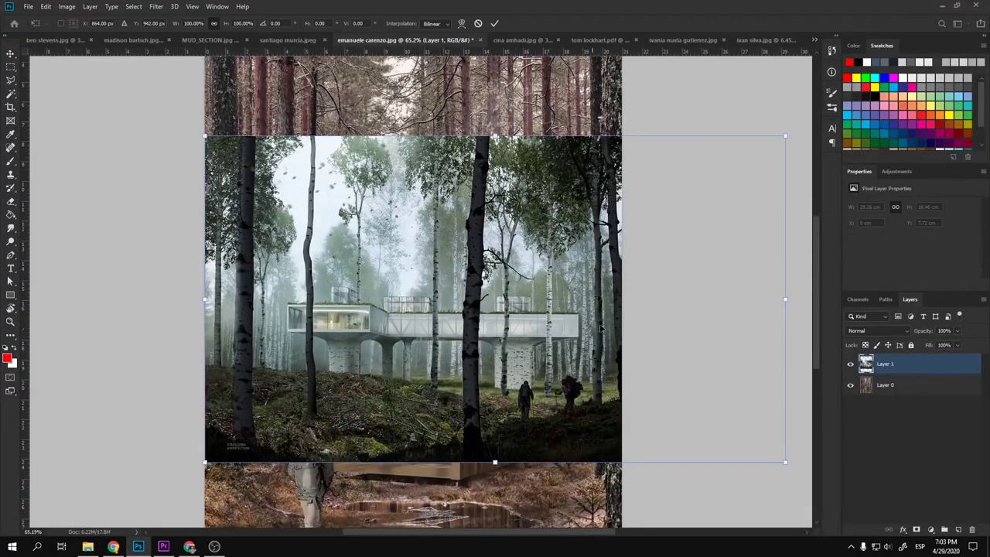
{"action": "left_click_drag", "start_coordinate": [784, 460], "coordinate": [626, 373]}
{"action": "key", "text": "Return"}
- Hide Layer 1 so the original cabin-in-pine-forest image is visible
{"action": "scroll", "coordinate": [574, 293], "scroll_direction": "up", "scroll_amount": 2}
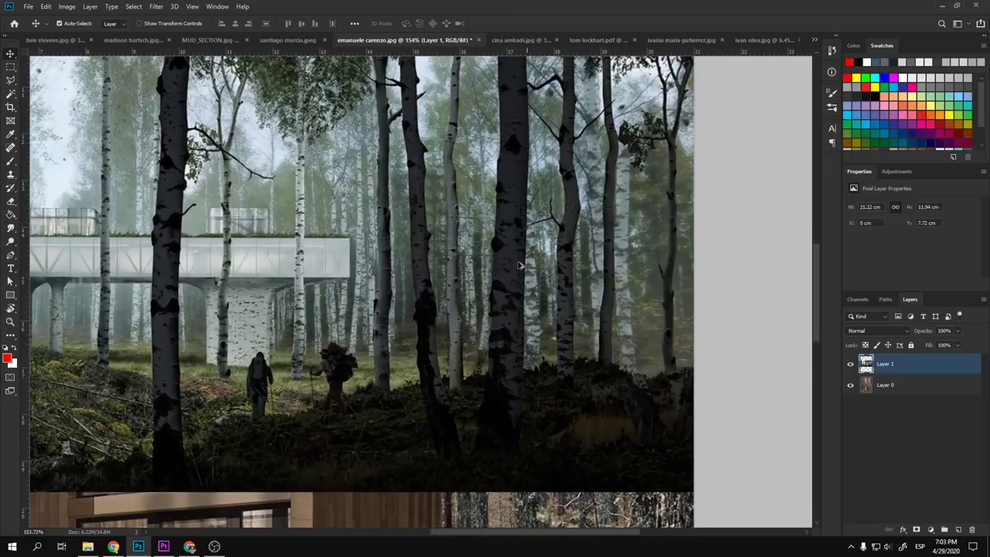
{"action": "scroll", "coordinate": [520, 263], "scroll_direction": "up", "scroll_amount": 2}
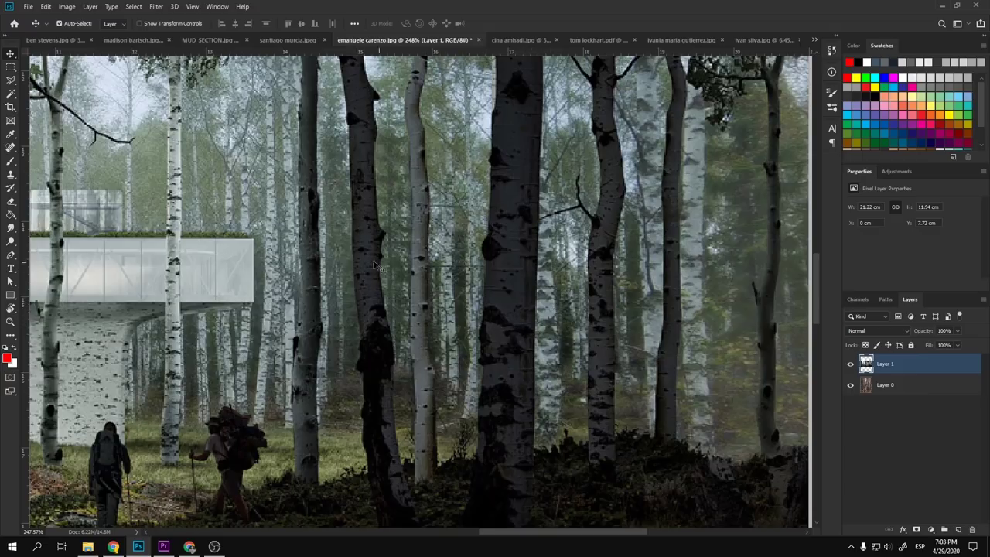
{"action": "scroll", "coordinate": [340, 267], "scroll_direction": "down", "scroll_amount": 6}
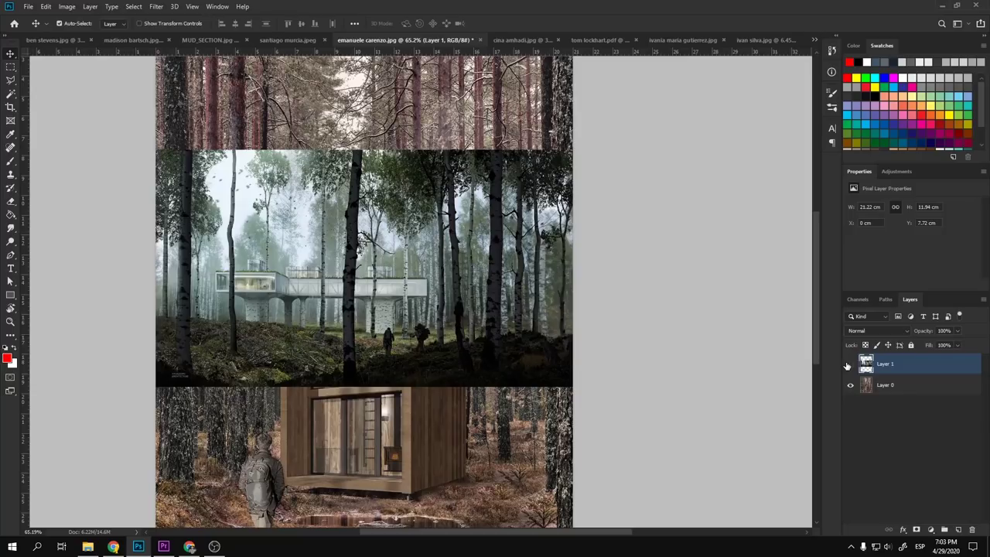
{"action": "left_click", "coordinate": [850, 364]}
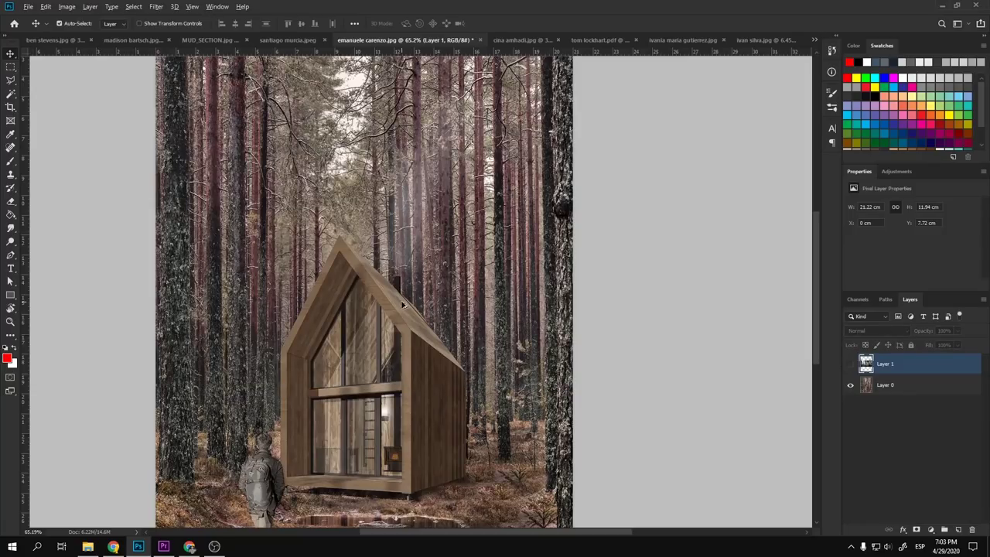
{"action": "scroll", "coordinate": [325, 227], "scroll_direction": "down", "scroll_amount": 2}
{"action": "scroll", "coordinate": [322, 225], "scroll_direction": "up", "scroll_amount": 4}
{"action": "scroll", "coordinate": [322, 225], "scroll_direction": "down", "scroll_amount": 2}
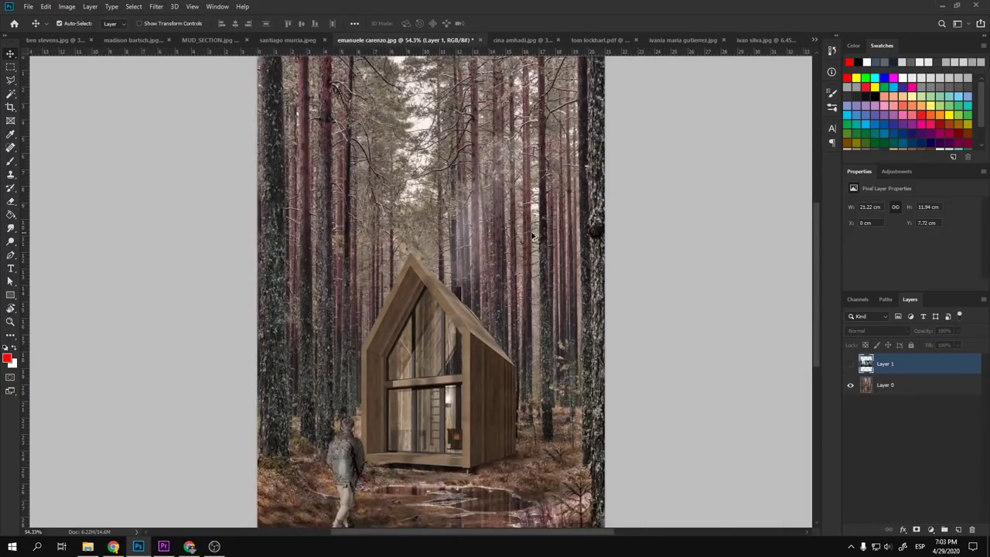
{"action": "scroll", "coordinate": [596, 244], "scroll_direction": "up", "scroll_amount": 4}
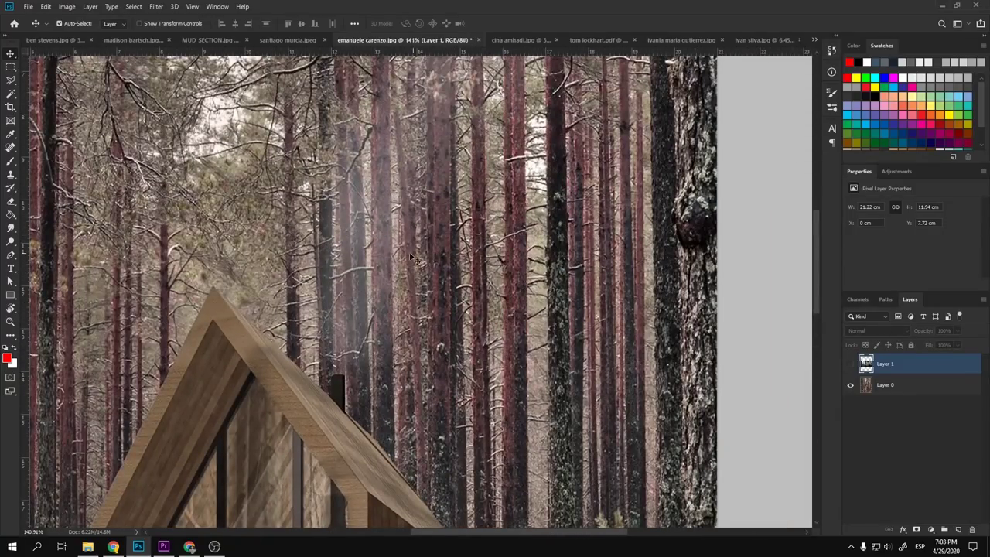
{"action": "scroll", "coordinate": [412, 258], "scroll_direction": "up", "scroll_amount": 2}
{"action": "left_click_drag", "start_coordinate": [384, 240], "coordinate": [417, 309]}
{"action": "key", "text": "ctrl+z"}
{"action": "scroll", "coordinate": [420, 301], "scroll_direction": "down", "scroll_amount": 2}
{"action": "scroll", "coordinate": [420, 302], "scroll_direction": "down", "scroll_amount": 3}
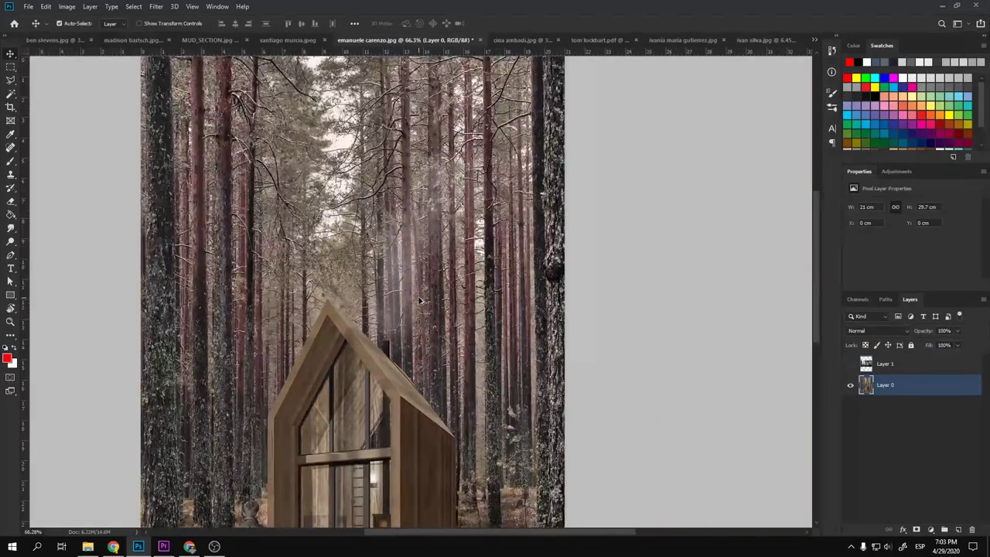
- Duplicate the cabin render Layer 0 and add a new empty layer above the copy
{"action": "left_click", "coordinate": [942, 367]}
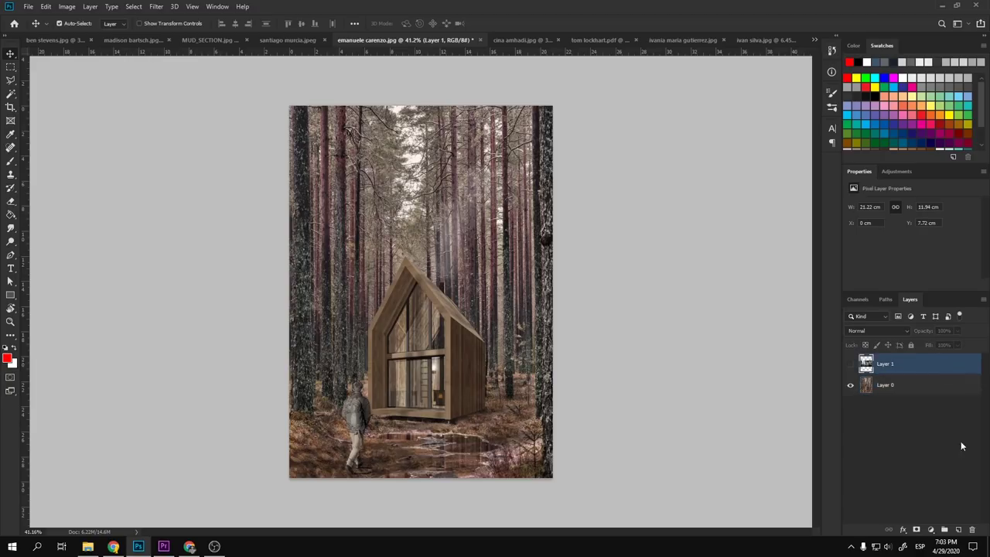
{"action": "left_click", "coordinate": [918, 390]}
{"action": "key", "text": "ctrl+j"}
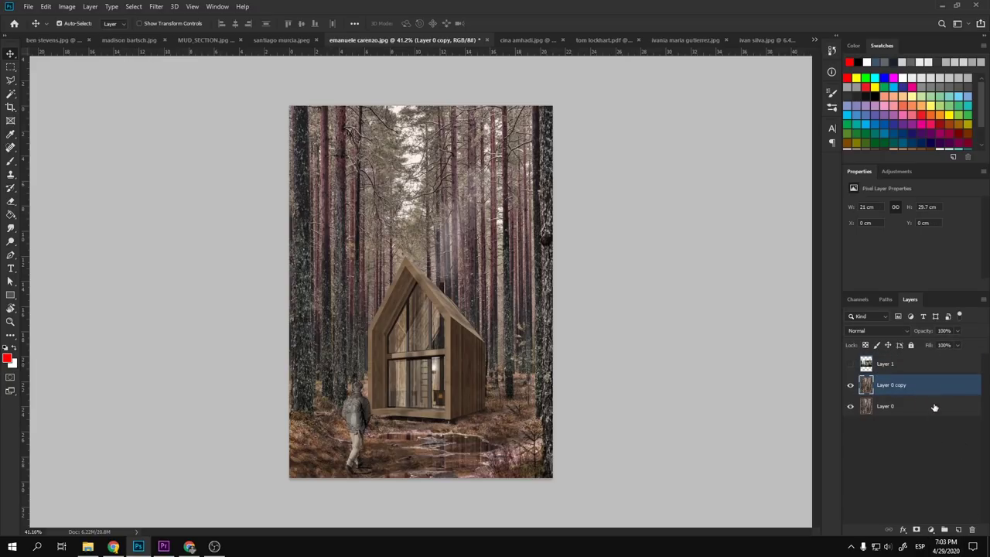
{"action": "left_click", "coordinate": [957, 531]}
- Try red brush strokes on the right-hand tree and treetops, undoing each one
{"action": "key", "text": "b"}
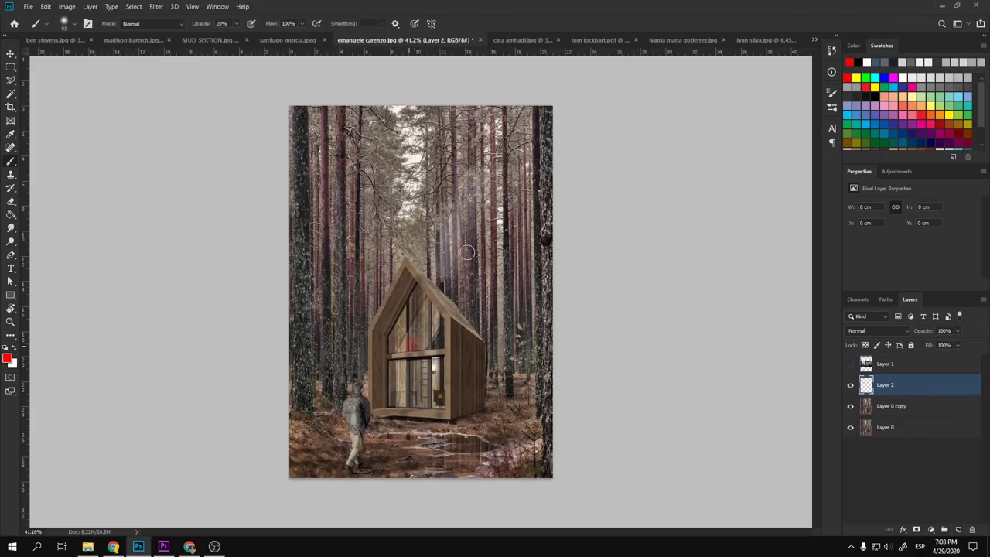
{"action": "left_click_drag", "start_coordinate": [511, 249], "coordinate": [520, 318]}
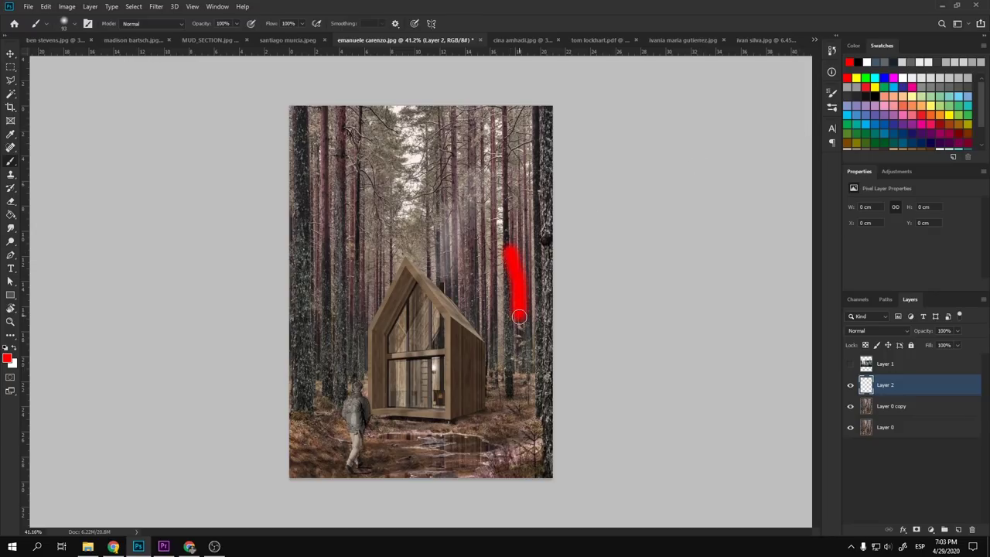
{"action": "key", "text": "ctrl+z"}
{"action": "scroll", "coordinate": [420, 267], "scroll_direction": "up", "scroll_amount": 5}
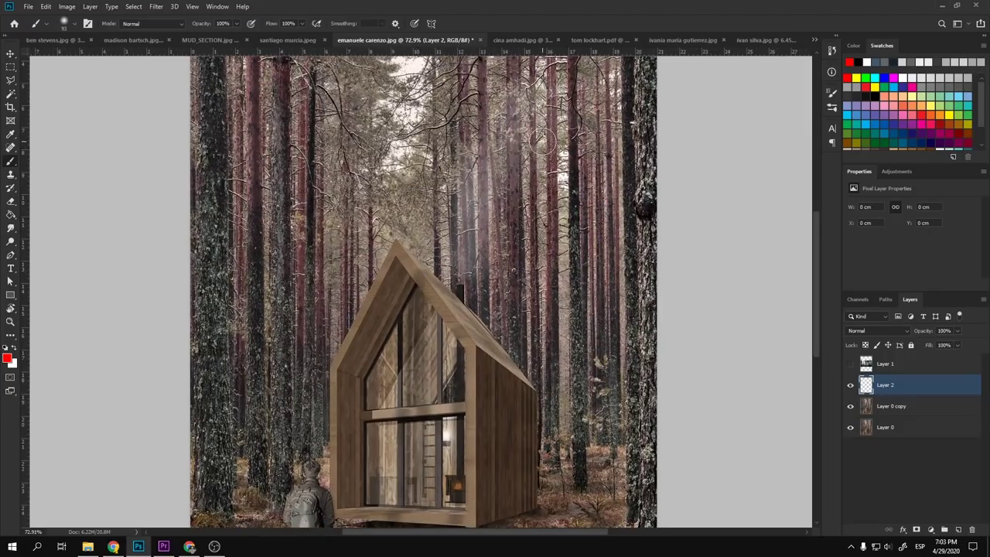
{"action": "scroll", "coordinate": [384, 176], "scroll_direction": "up", "scroll_amount": 3}
{"action": "scroll", "coordinate": [228, 228], "scroll_direction": "up", "scroll_amount": 2}
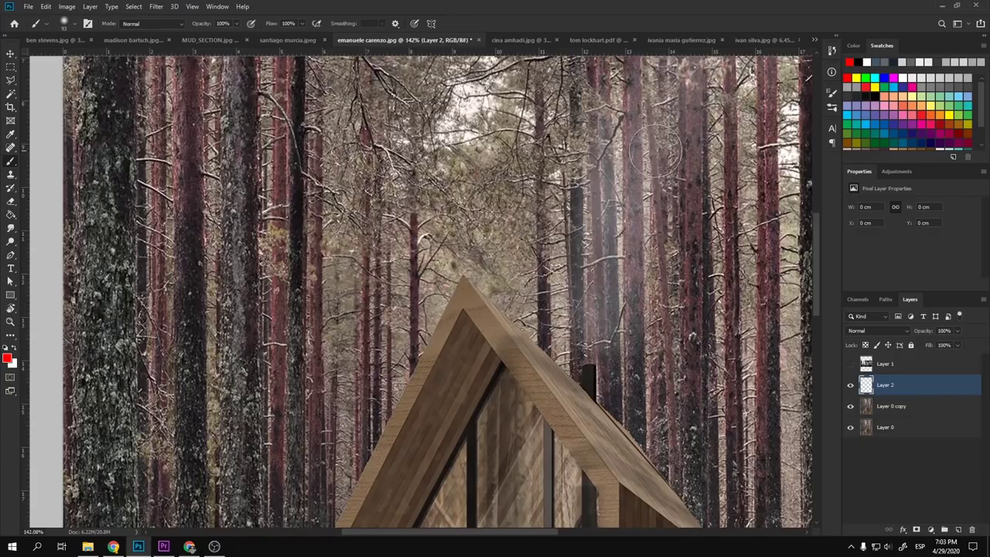
{"action": "scroll", "coordinate": [292, 193], "scroll_direction": "down", "scroll_amount": 8}
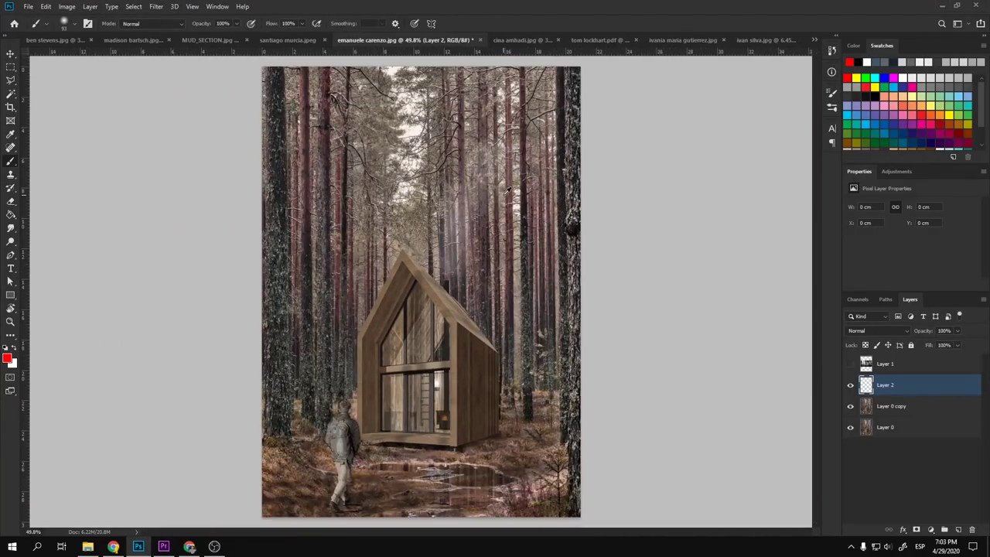
{"action": "scroll", "coordinate": [519, 255], "scroll_direction": "up", "scroll_amount": 2}
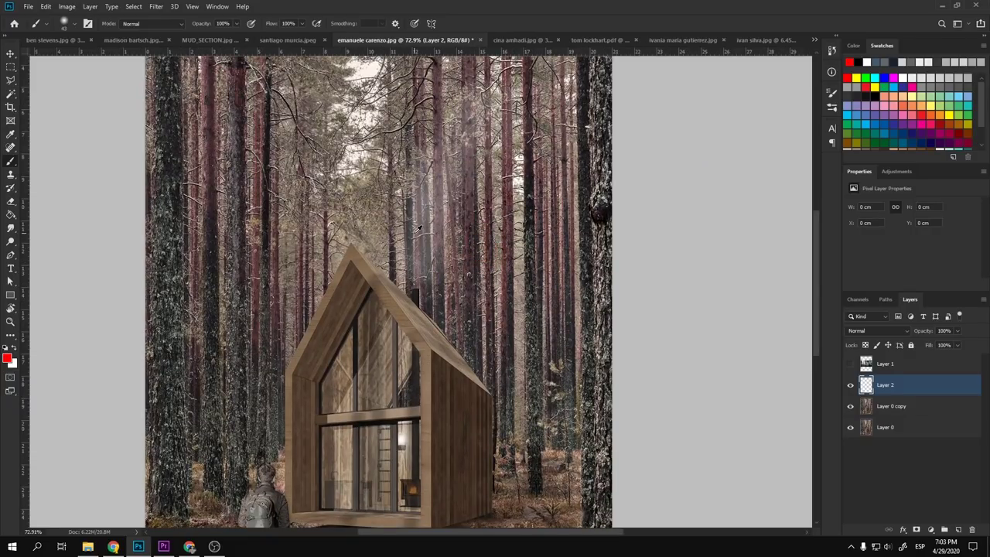
{"action": "scroll", "coordinate": [358, 153], "scroll_direction": "up", "scroll_amount": 4}
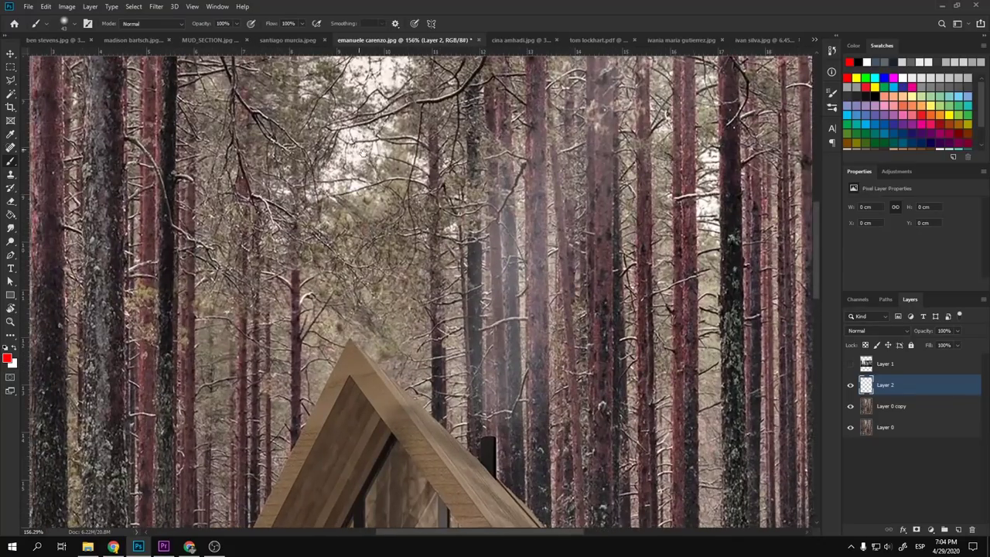
{"action": "scroll", "coordinate": [379, 234], "scroll_direction": "down", "scroll_amount": 5}
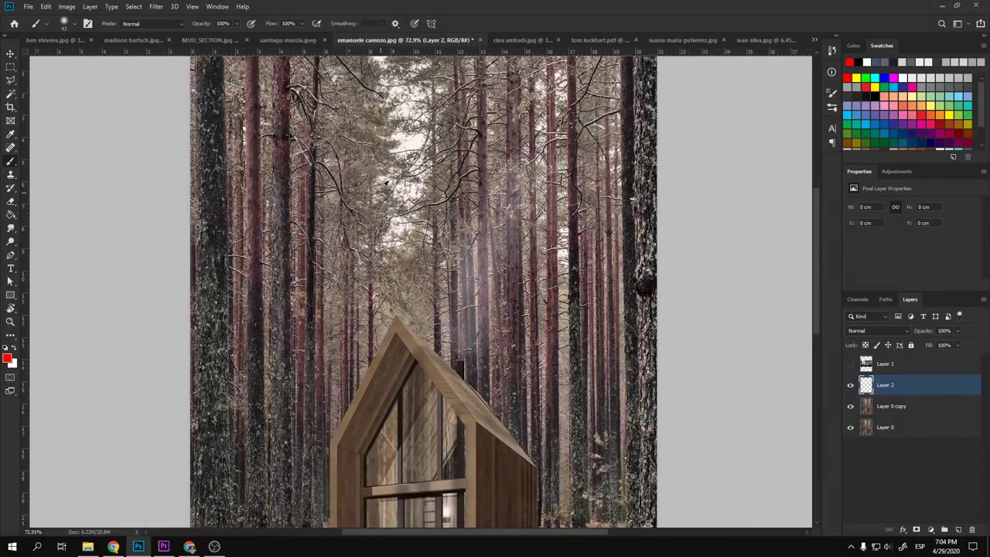
{"action": "scroll", "coordinate": [389, 163], "scroll_direction": "up", "scroll_amount": 4}
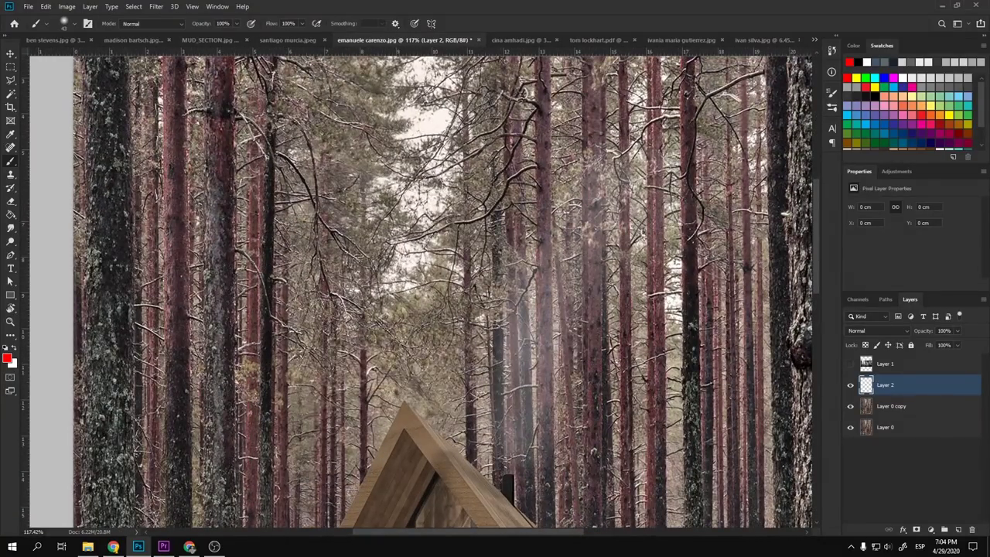
{"action": "mouse_move", "coordinate": [427, 112]}
{"action": "left_mouse_down"}
{"action": "mouse_move", "coordinate": [374, 200]}
{"action": "mouse_move", "coordinate": [399, 286]}
{"action": "mouse_move", "coordinate": [450, 95]}
{"action": "mouse_move", "coordinate": [413, 218]}
{"action": "mouse_move", "coordinate": [424, 136]}
{"action": "mouse_move", "coordinate": [414, 223]}
{"action": "left_mouse_up"}
{"action": "key", "text": "ctrl+z"}
{"action": "mouse_move", "coordinate": [421, 128]}
{"action": "left_mouse_down"}
{"action": "mouse_move", "coordinate": [401, 125]}
{"action": "mouse_move", "coordinate": [408, 132]}
{"action": "left_mouse_up"}
{"action": "key", "text": "ctrl+z"}
- Bring the whole cabin, hiker and puddle into view and hide the original cabin layer
{"action": "scroll", "coordinate": [267, 219], "scroll_direction": "down", "scroll_amount": 2}
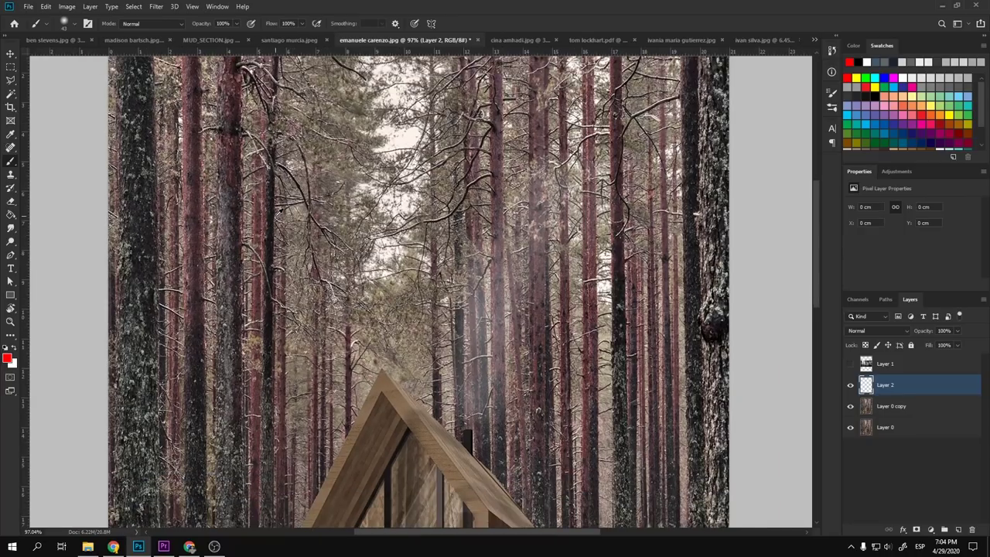
{"action": "left_click_drag", "start_coordinate": [421, 320], "coordinate": [386, 88]}
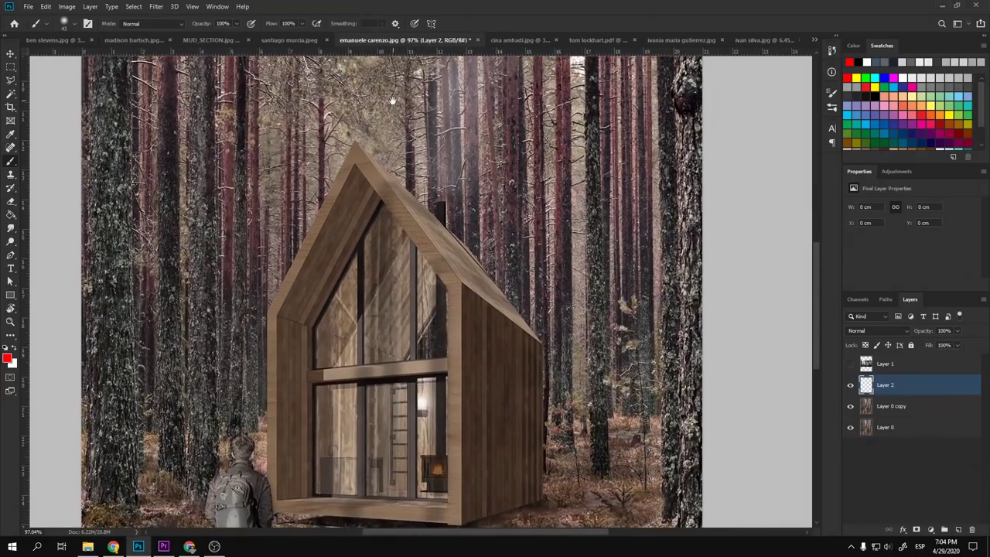
{"action": "left_click_drag", "start_coordinate": [444, 250], "coordinate": [426, 134]}
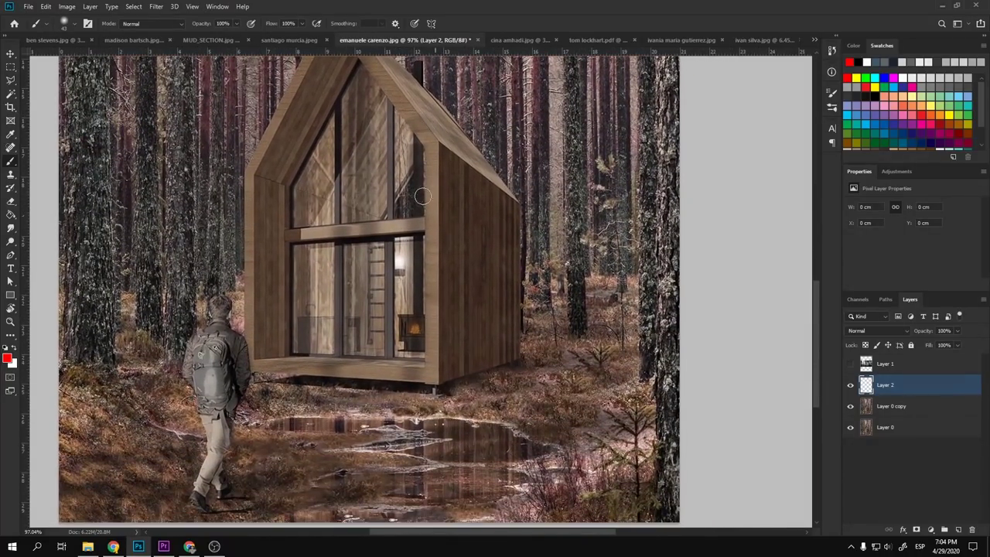
{"action": "left_click", "coordinate": [851, 427]}
- Show the original cabin layer again and switch to the submitted images folder
{"action": "left_click", "coordinate": [851, 428]}
{"action": "key", "text": "alt+Tab"}
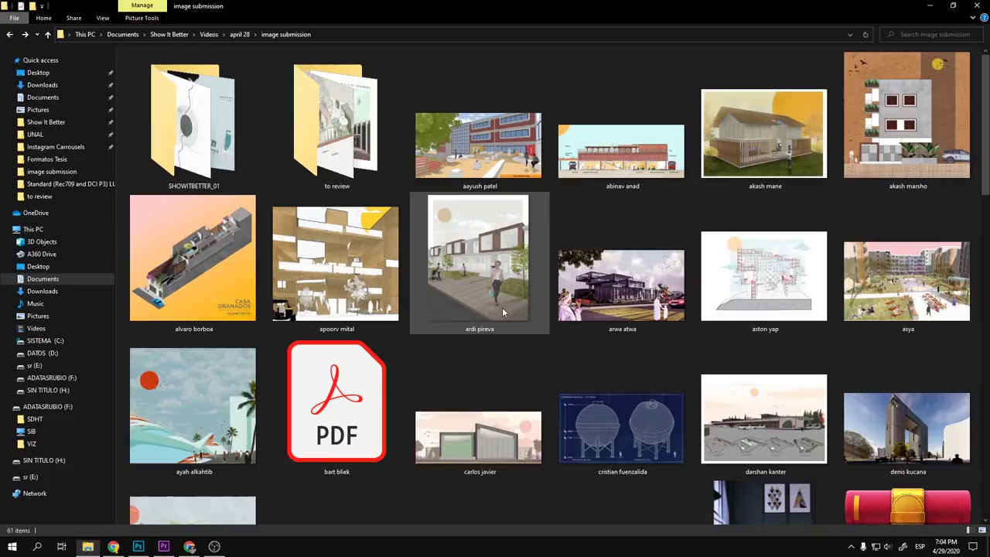
{"action": "scroll", "coordinate": [496, 328], "scroll_direction": "down", "scroll_amount": 3}
{"action": "scroll", "coordinate": [496, 327], "scroll_direction": "down", "scroll_amount": 10}
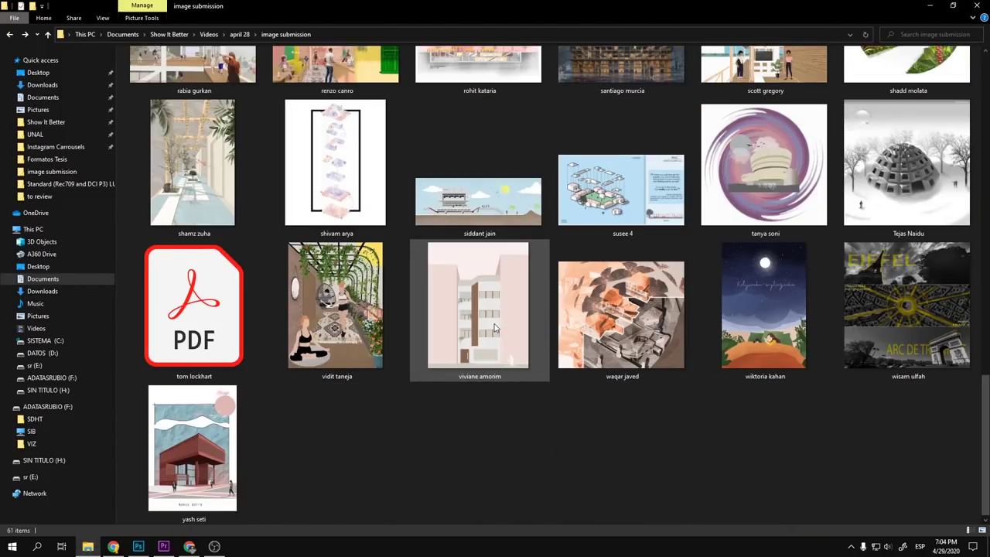
{"action": "scroll", "coordinate": [495, 325], "scroll_direction": "up", "scroll_amount": 8}
{"action": "scroll", "coordinate": [495, 325], "scroll_direction": "up", "scroll_amount": 5}
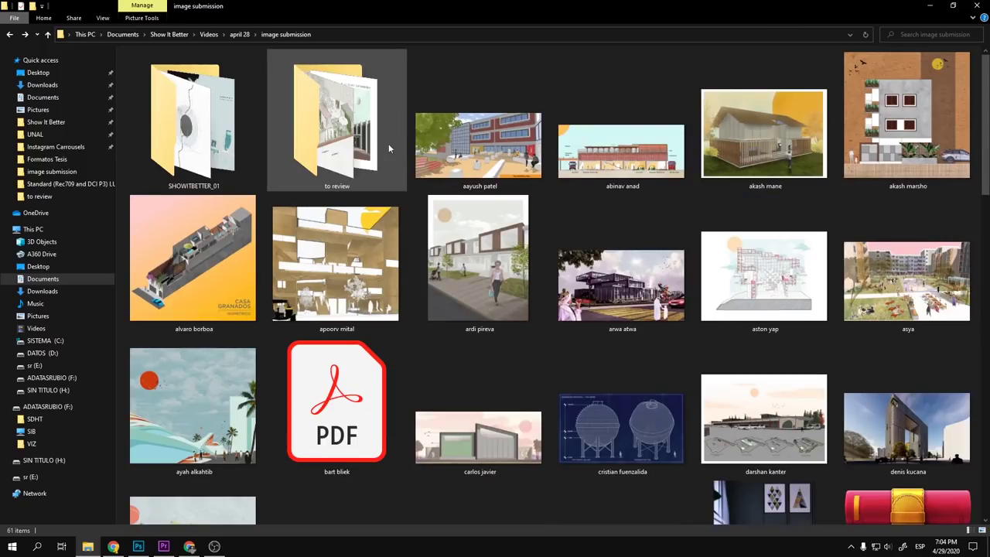
- Open the 'to review' folder, pick the forest cabin image and paste it into Photoshop
{"action": "double_click", "coordinate": [388, 143]}
{"action": "left_click", "coordinate": [328, 229]}
{"action": "key", "text": "alt+Tab"}
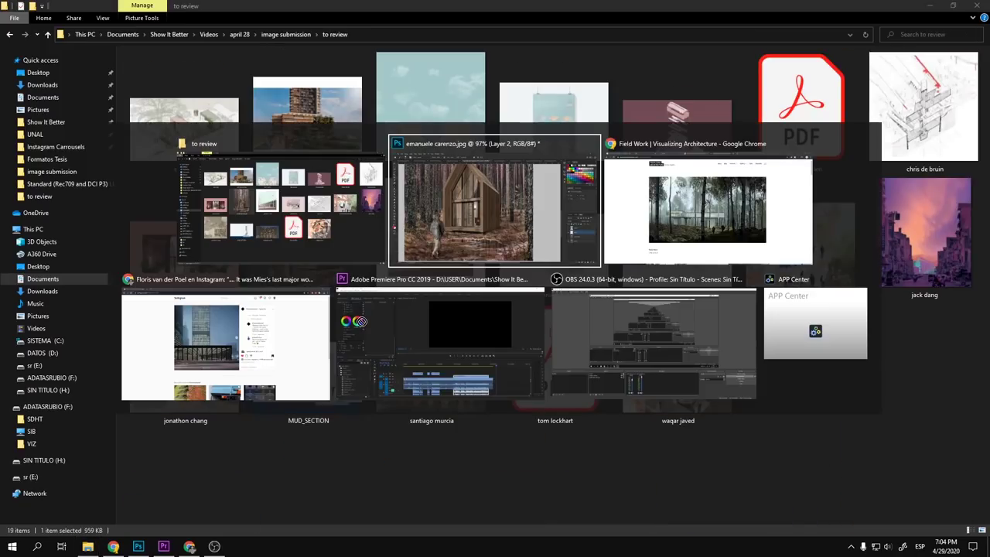
{"action": "key", "text": "ctrl+v"}
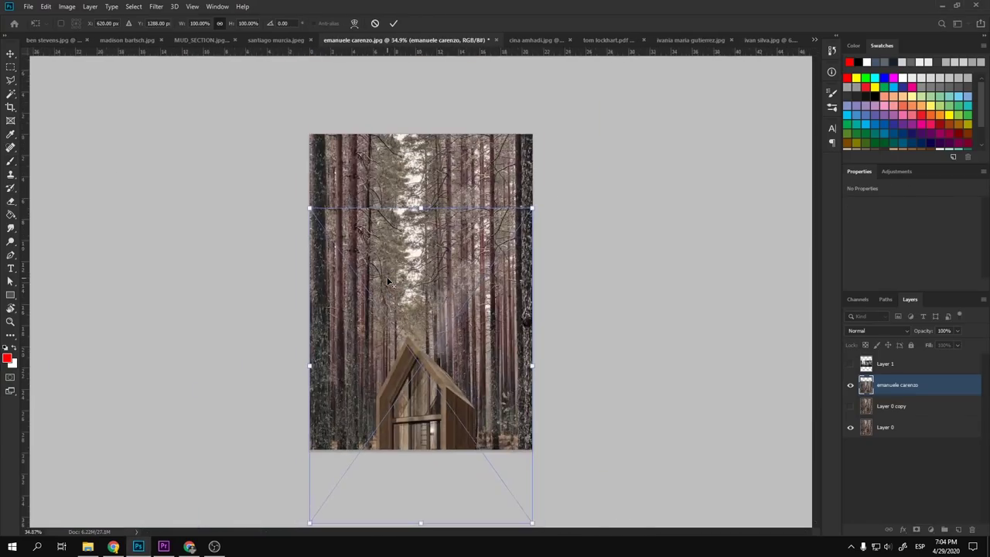
- Move the pasted forest image up to fill the canvas and commit the placement
{"action": "left_click_drag", "start_coordinate": [452, 231], "coordinate": [444, 154]}
{"action": "key", "text": "Return"}
{"action": "scroll", "coordinate": [427, 215], "scroll_direction": "up", "scroll_amount": 3}
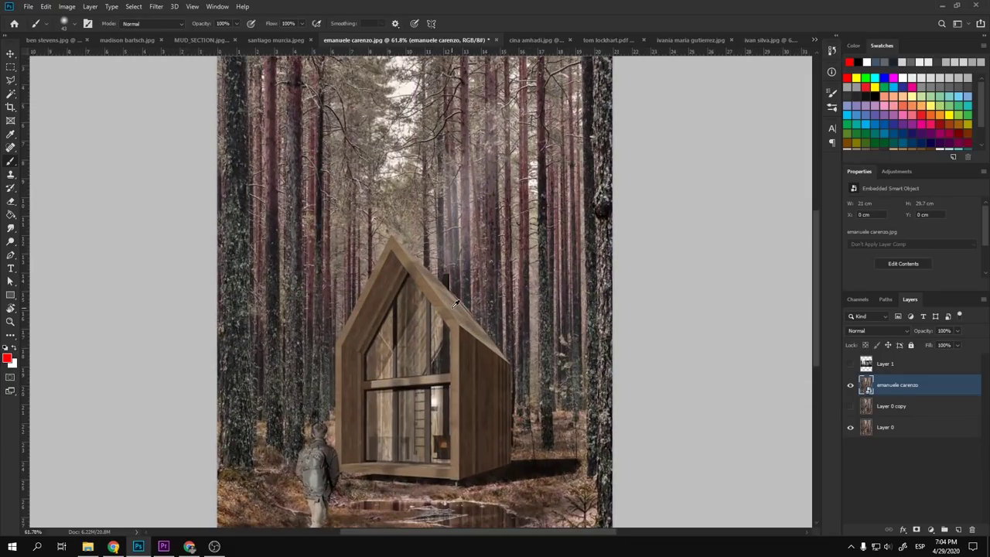
{"action": "scroll", "coordinate": [456, 304], "scroll_direction": "down", "scroll_amount": 1}
- Delete the old Layer 0 and Layer 0 copy base layers
{"action": "key", "text": "v"}
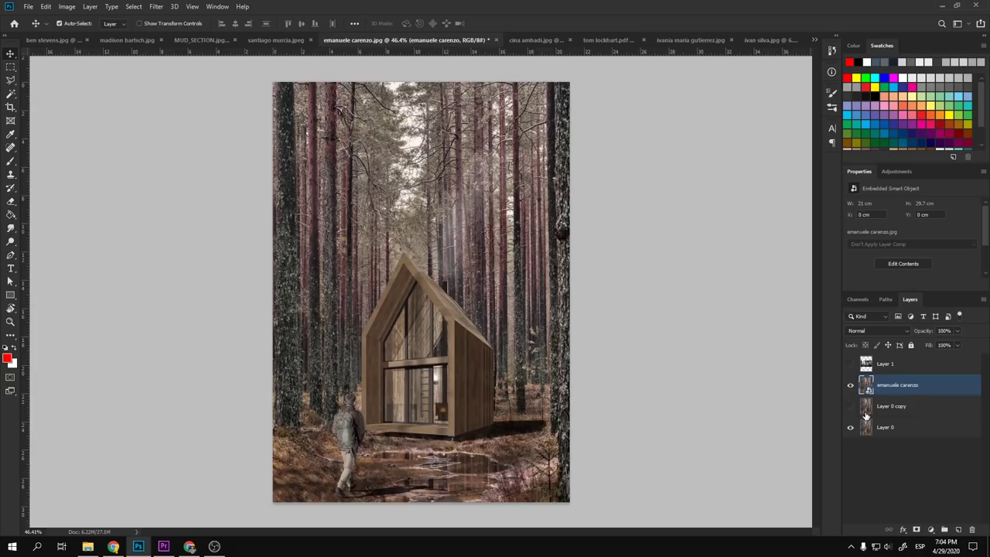
{"action": "left_click", "coordinate": [879, 412]}
{"action": "left_click", "coordinate": [890, 432], "text": "shift"}
{"action": "key", "text": "Delete"}
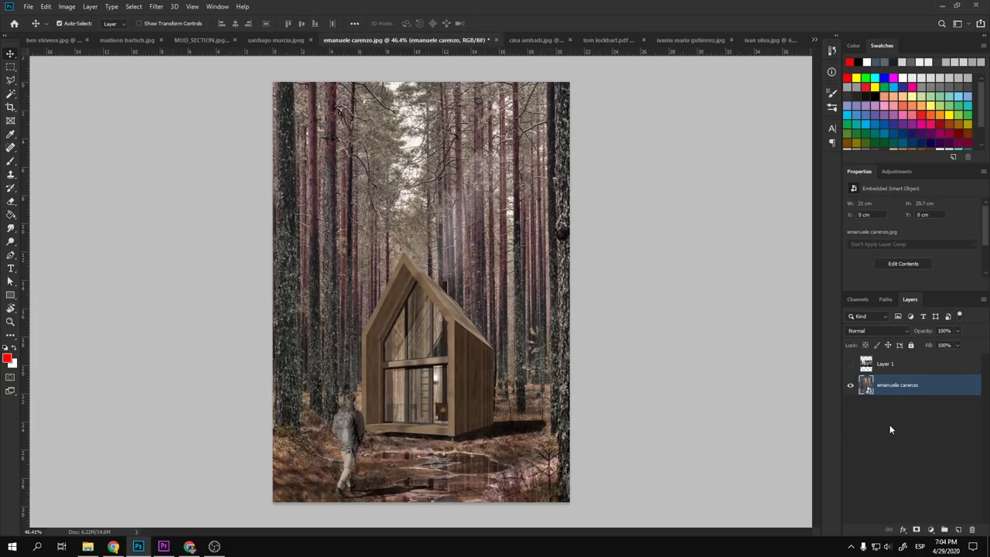
- Duplicate the forest smart object, rasterize the copy, and add an empty layer above Layer 1
{"action": "key", "text": "ctrl+j"}
{"action": "right_click", "coordinate": [889, 389]}
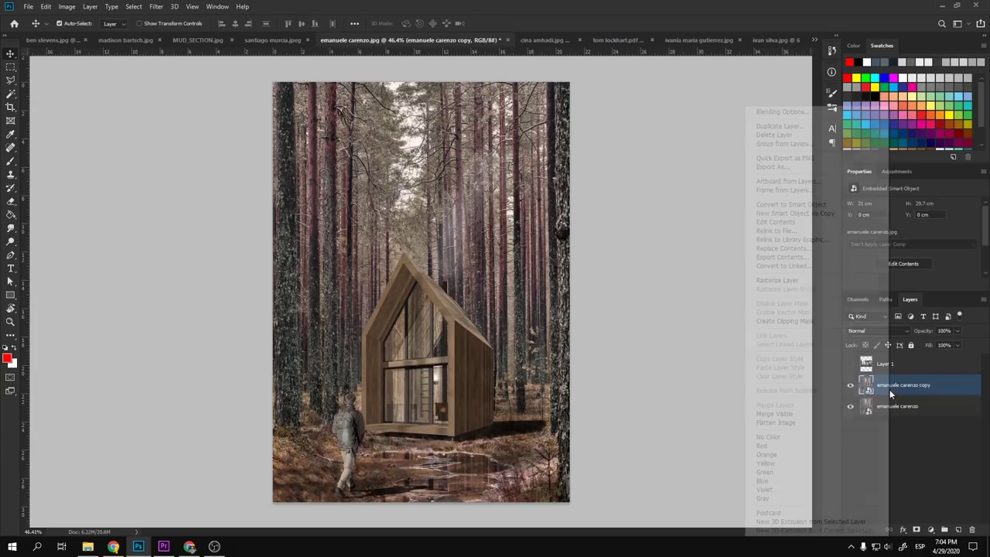
{"action": "left_click", "coordinate": [821, 280]}
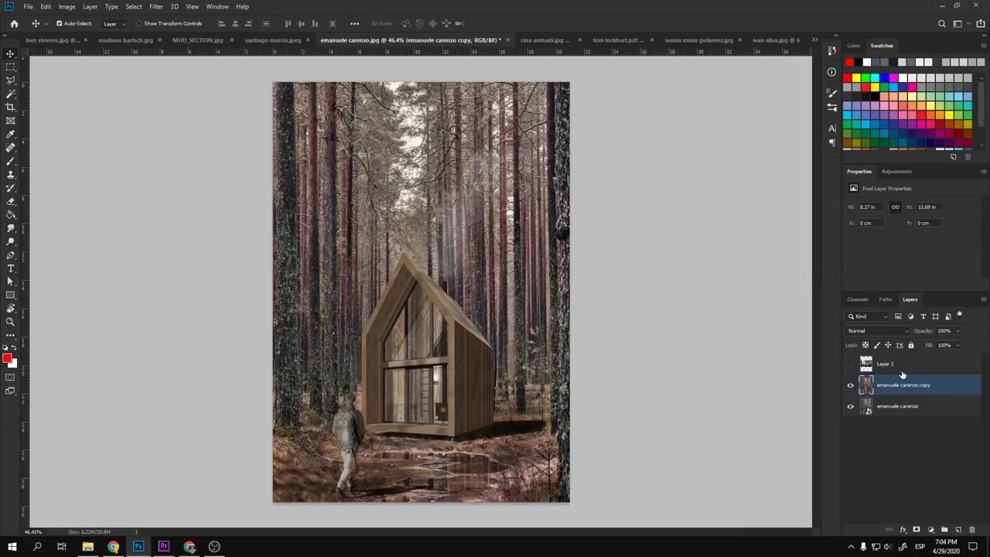
{"action": "left_click", "coordinate": [901, 369]}
{"action": "left_click", "coordinate": [959, 530]}
- Test red brush strokes on the ground below the cabin and by the hiker, undoing each
{"action": "key", "text": "b"}
{"action": "scroll", "coordinate": [487, 433], "scroll_direction": "up", "scroll_amount": 5}
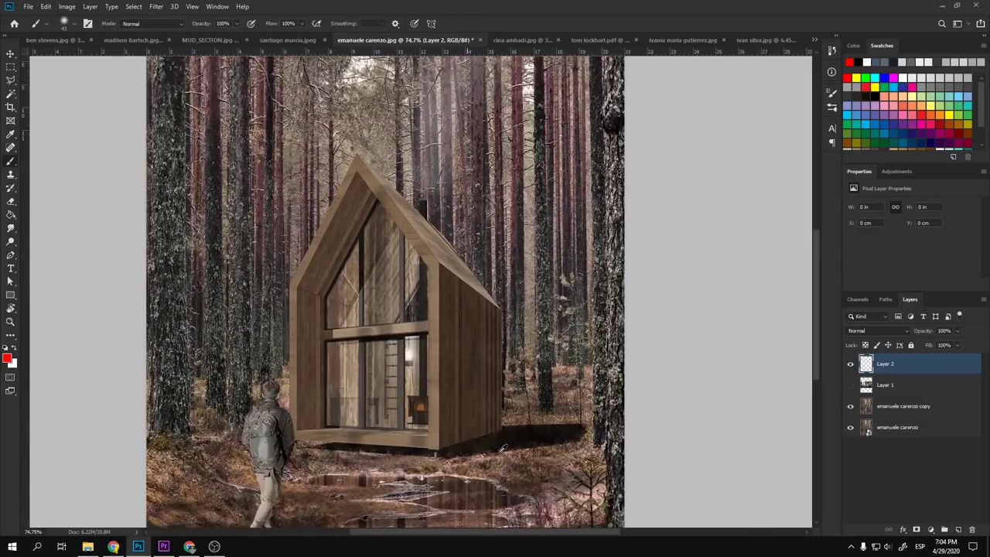
{"action": "scroll", "coordinate": [503, 448], "scroll_direction": "up", "scroll_amount": 5}
{"action": "mouse_move", "coordinate": [531, 409]}
{"action": "left_mouse_down"}
{"action": "mouse_move", "coordinate": [424, 454]}
{"action": "mouse_move", "coordinate": [685, 449]}
{"action": "mouse_move", "coordinate": [486, 446]}
{"action": "left_mouse_up"}
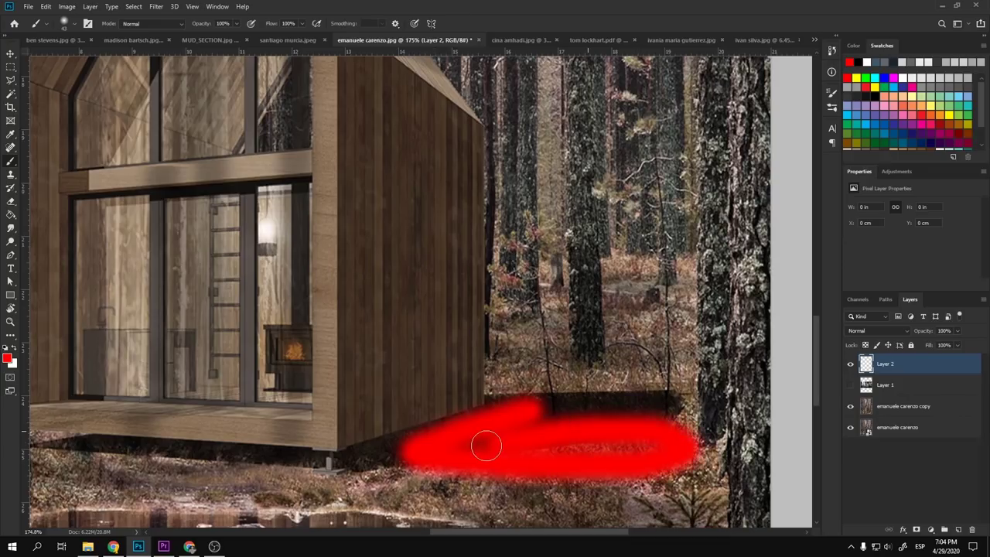
{"action": "key", "text": "ctrl+z"}
{"action": "scroll", "coordinate": [581, 455], "scroll_direction": "down", "scroll_amount": 2}
{"action": "left_click_drag", "start_coordinate": [416, 456], "coordinate": [595, 300]}
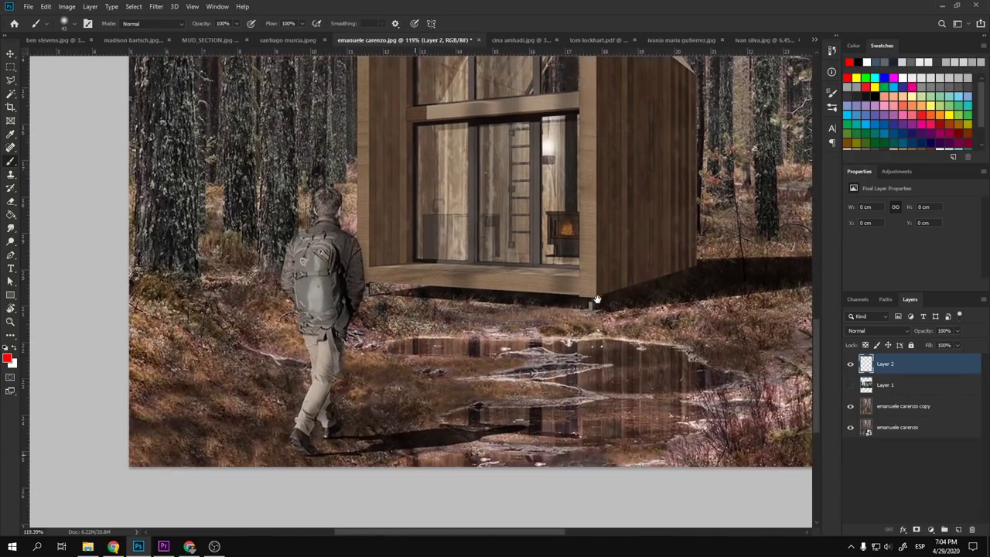
{"action": "mouse_move", "coordinate": [414, 428]}
{"action": "left_mouse_down"}
{"action": "mouse_move", "coordinate": [336, 437]}
{"action": "mouse_move", "coordinate": [514, 469]}
{"action": "mouse_move", "coordinate": [544, 431]}
{"action": "left_mouse_up"}
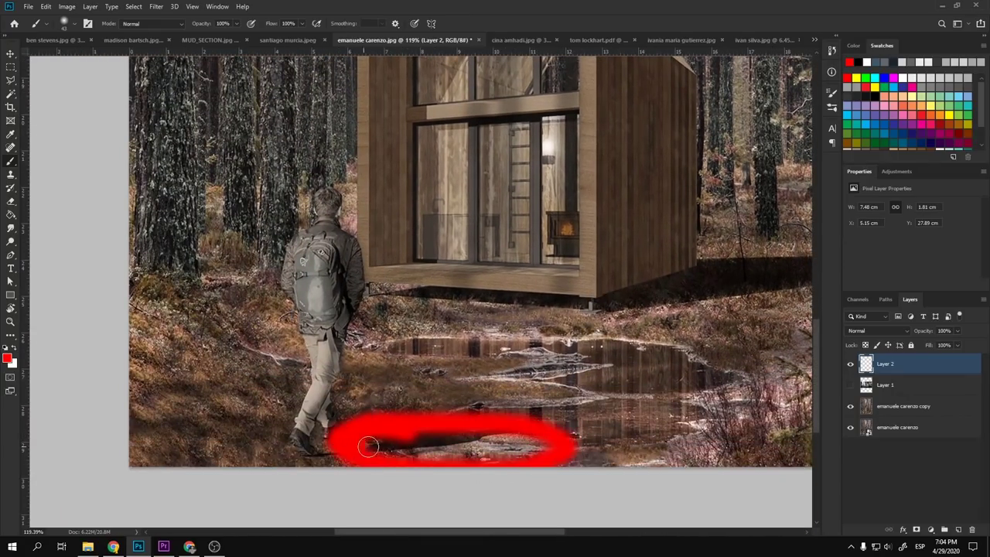
{"action": "key", "text": "ctrl+z"}
{"action": "scroll", "coordinate": [403, 443], "scroll_direction": "down", "scroll_amount": 3}
{"action": "scroll", "coordinate": [598, 229], "scroll_direction": "up", "scroll_amount": 3}
{"action": "scroll", "coordinate": [597, 229], "scroll_direction": "up", "scroll_amount": 2}
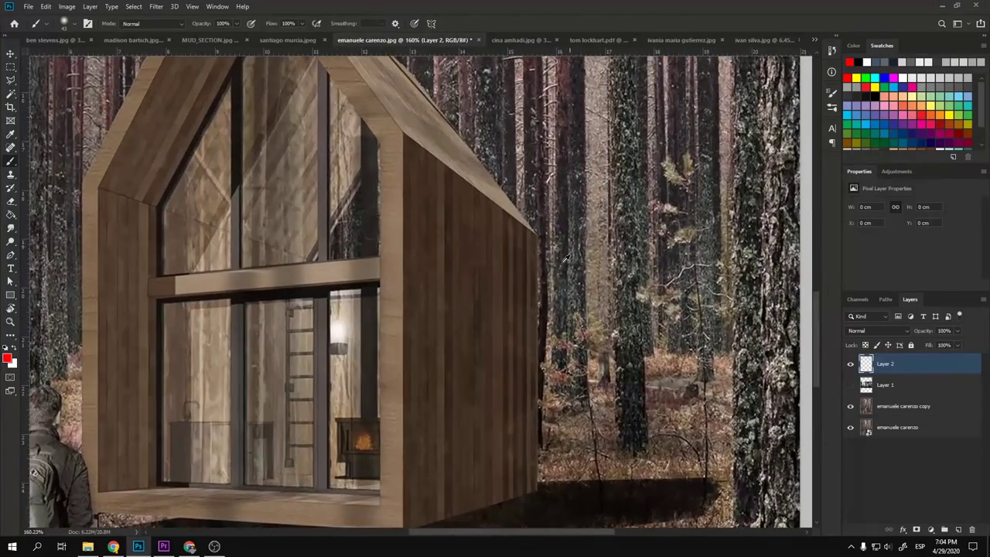
{"action": "scroll", "coordinate": [526, 348], "scroll_direction": "down", "scroll_amount": 3}
{"action": "scroll", "coordinate": [567, 440], "scroll_direction": "up", "scroll_amount": 5}
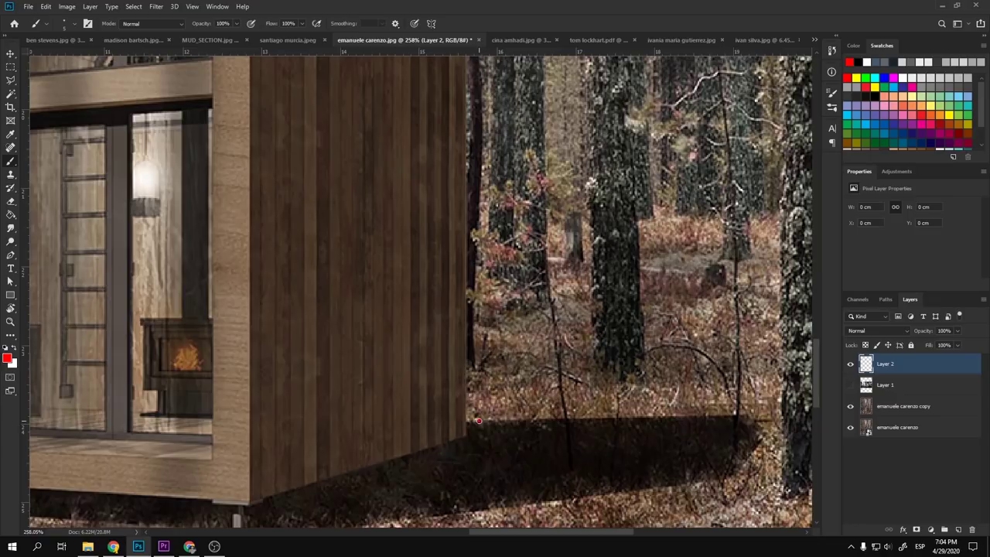
- Test red strokes along the cabin shadow's edge and over the treetops, undoing each one
{"action": "left_click_drag", "start_coordinate": [479, 421], "coordinate": [724, 416]}
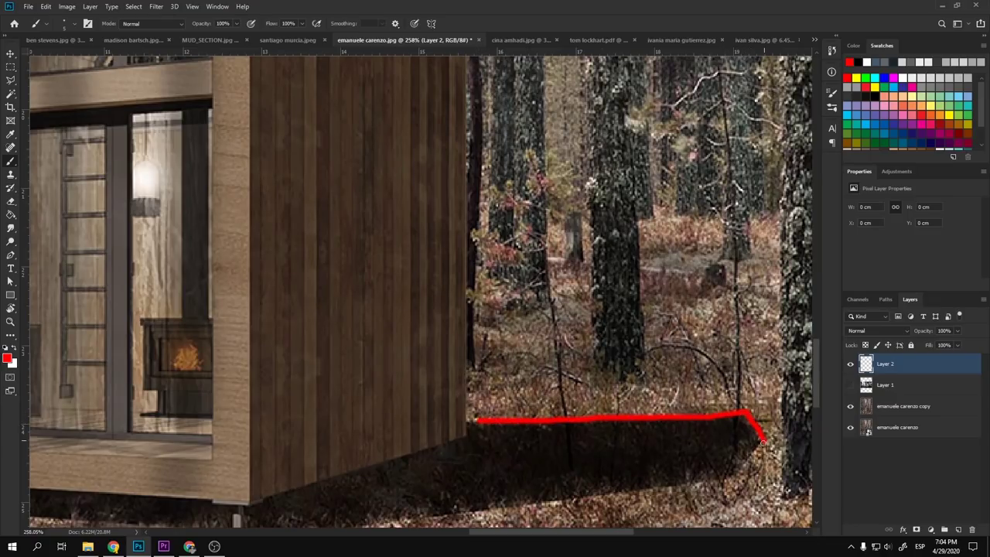
{"action": "left_click_drag", "start_coordinate": [707, 483], "coordinate": [431, 511]}
{"action": "key", "text": "ctrl+z"}
{"action": "scroll", "coordinate": [511, 468], "scroll_direction": "down", "scroll_amount": 5}
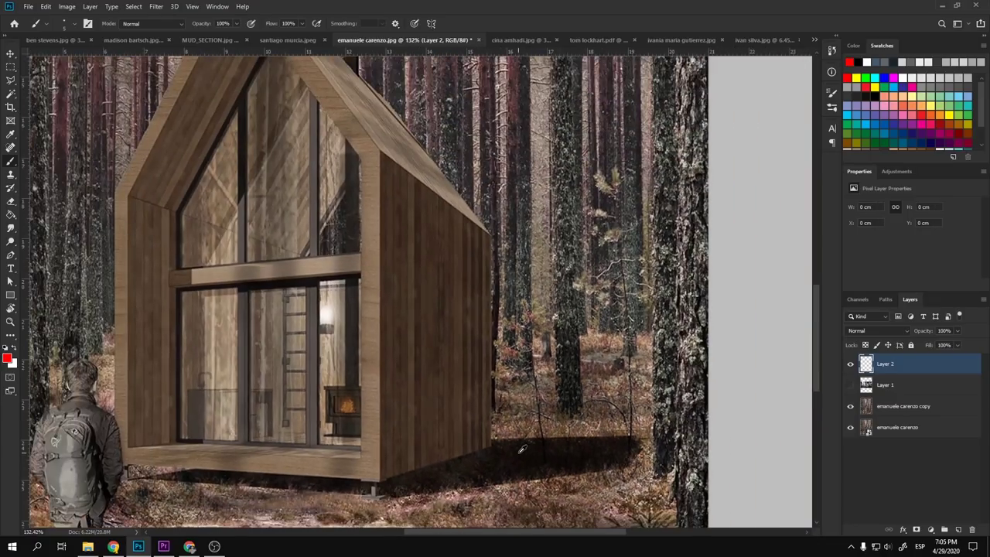
{"action": "scroll", "coordinate": [576, 297], "scroll_direction": "up", "scroll_amount": 5}
{"action": "scroll", "coordinate": [576, 296], "scroll_direction": "down", "scroll_amount": 5}
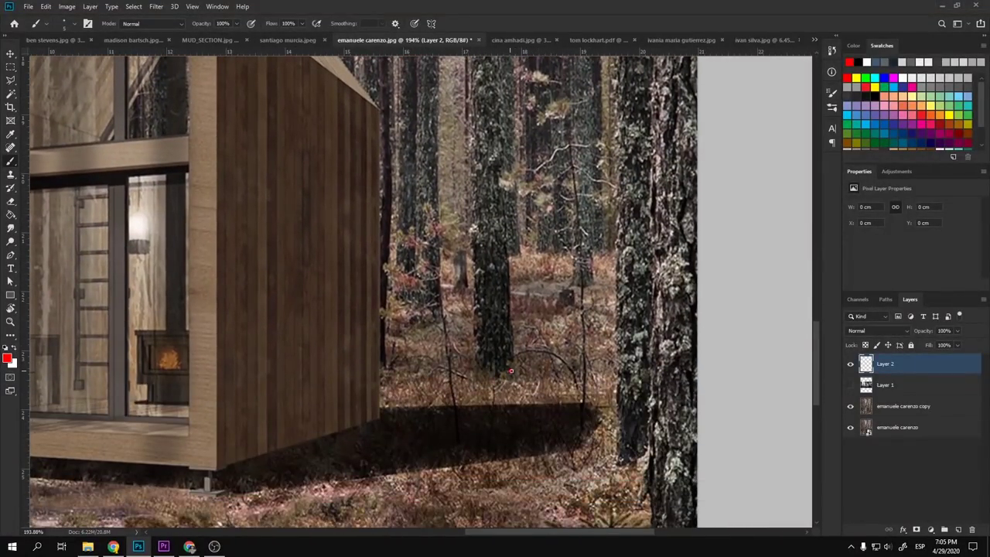
{"action": "left_click_drag", "start_coordinate": [511, 371], "coordinate": [588, 361]}
{"action": "key", "text": "ctrl+z"}
{"action": "scroll", "coordinate": [511, 371], "scroll_direction": "down", "scroll_amount": 5}
{"action": "scroll", "coordinate": [139, 390], "scroll_direction": "up", "scroll_amount": 4}
{"action": "scroll", "coordinate": [140, 391], "scroll_direction": "up", "scroll_amount": 1}
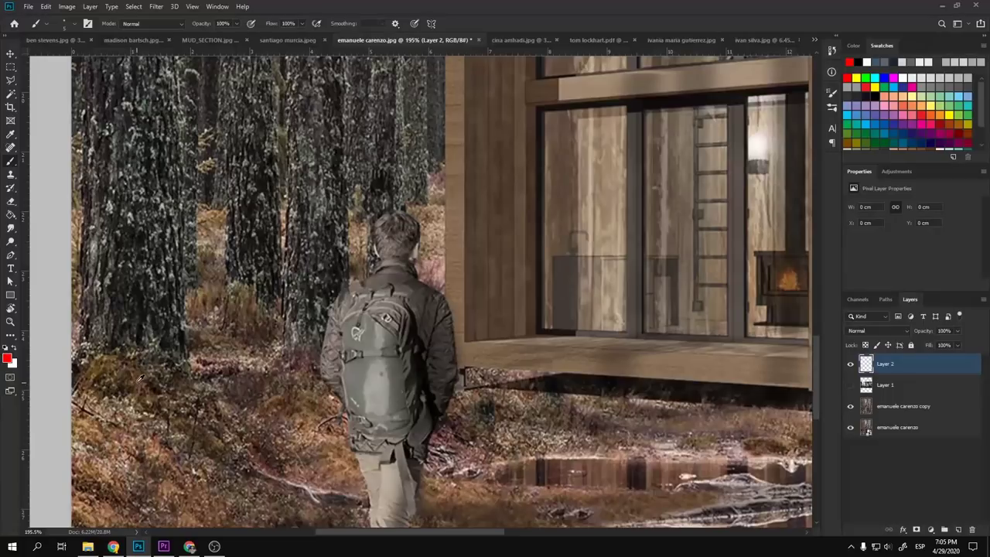
{"action": "key", "text": "ctrl+z"}
{"action": "scroll", "coordinate": [261, 400], "scroll_direction": "down", "scroll_amount": 4}
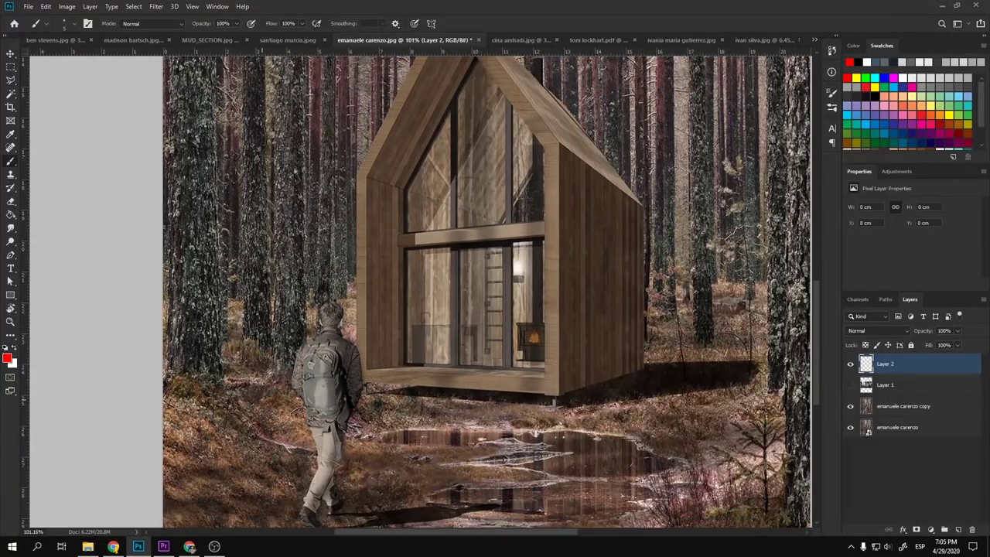
{"action": "scroll", "coordinate": [260, 155], "scroll_direction": "up", "scroll_amount": 3}
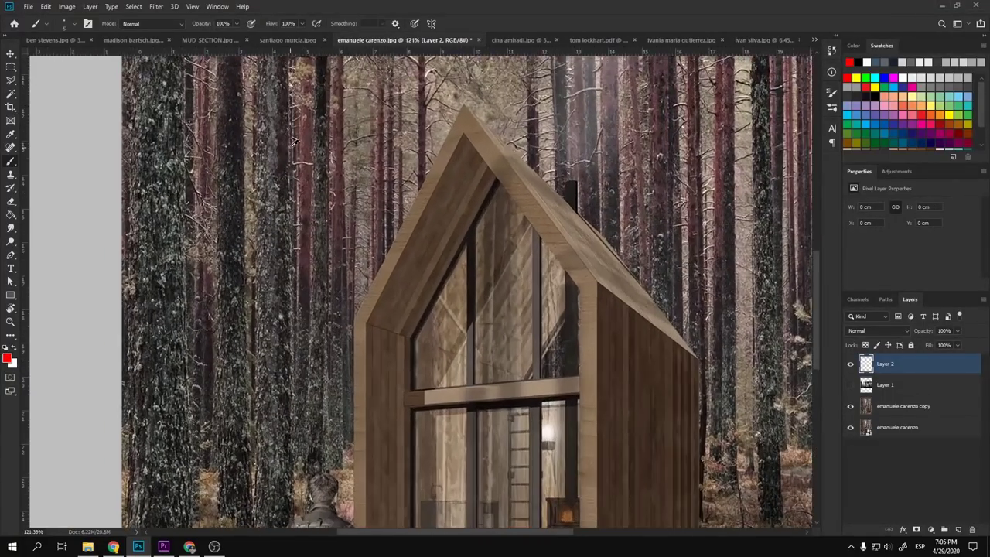
{"action": "scroll", "coordinate": [371, 232], "scroll_direction": "up", "scroll_amount": 6}
{"action": "scroll", "coordinate": [396, 187], "scroll_direction": "up", "scroll_amount": 2}
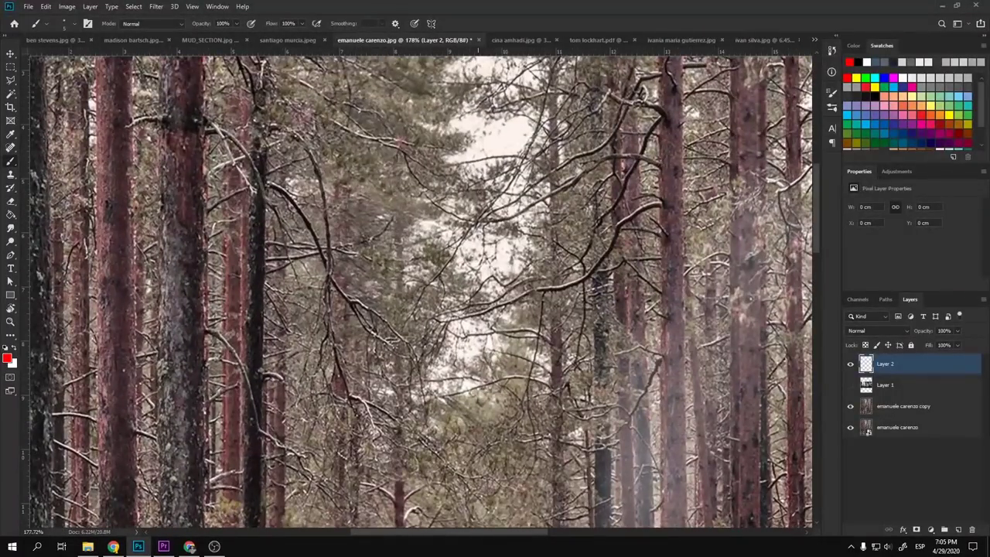
{"action": "mouse_move", "coordinate": [489, 117]}
{"action": "left_mouse_down"}
{"action": "mouse_move", "coordinate": [491, 313]}
{"action": "mouse_move", "coordinate": [492, 301]}
{"action": "left_mouse_up"}
{"action": "key", "text": "ctrl+z"}
{"action": "scroll", "coordinate": [474, 296], "scroll_direction": "down", "scroll_amount": 5}
{"action": "scroll", "coordinate": [473, 297], "scroll_direction": "down", "scroll_amount": 3}
{"action": "scroll", "coordinate": [457, 413], "scroll_direction": "up", "scroll_amount": 4}
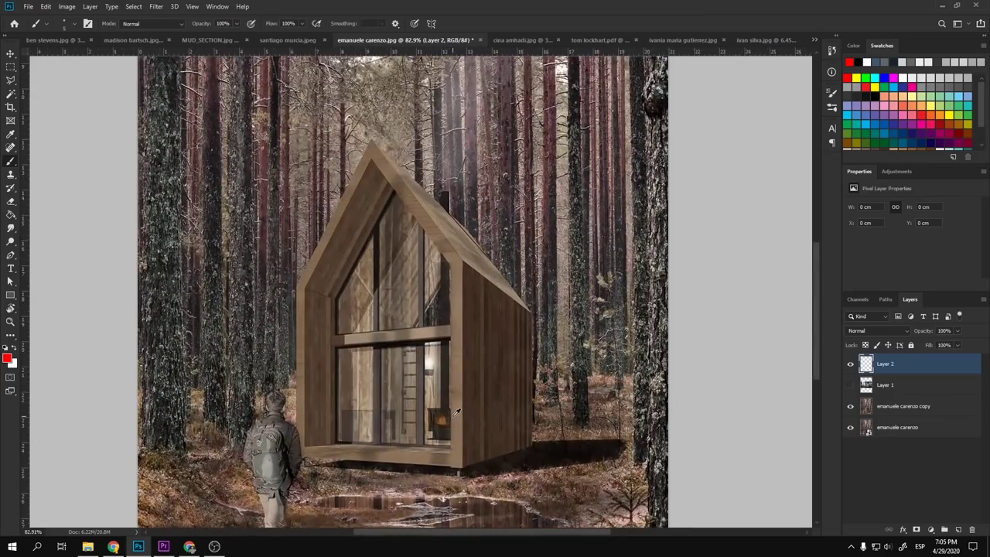
{"action": "scroll", "coordinate": [456, 412], "scroll_direction": "down", "scroll_amount": 2}
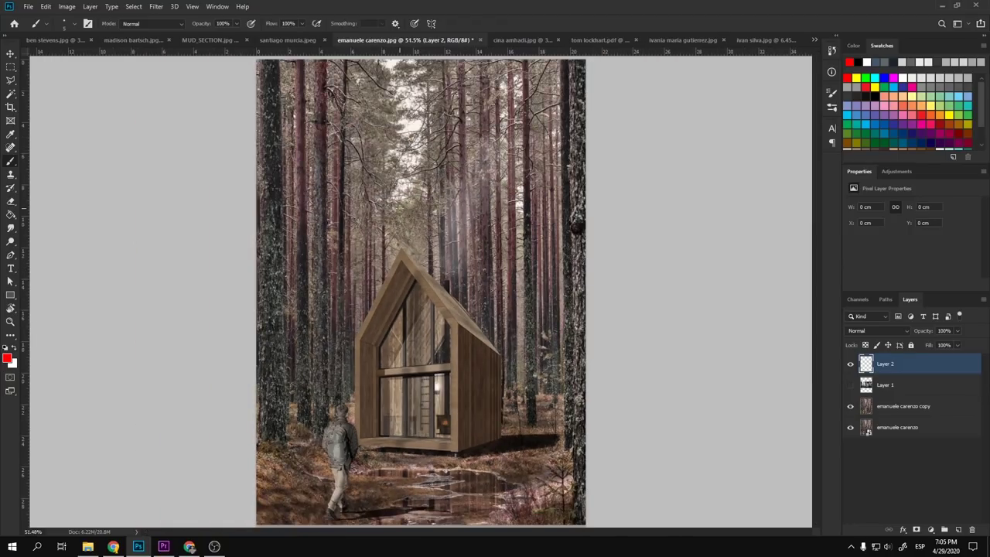
{"action": "left_click", "coordinate": [894, 412]}
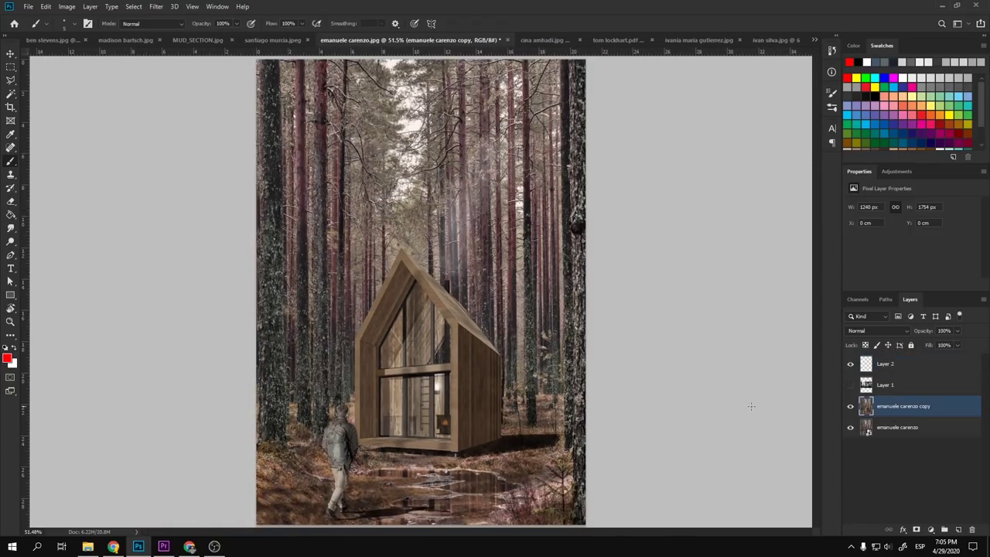
{"action": "key", "text": "s"}
{"action": "scroll", "coordinate": [531, 455], "scroll_direction": "up", "scroll_amount": 2}
{"action": "scroll", "coordinate": [531, 455], "scroll_direction": "up", "scroll_amount": 2}
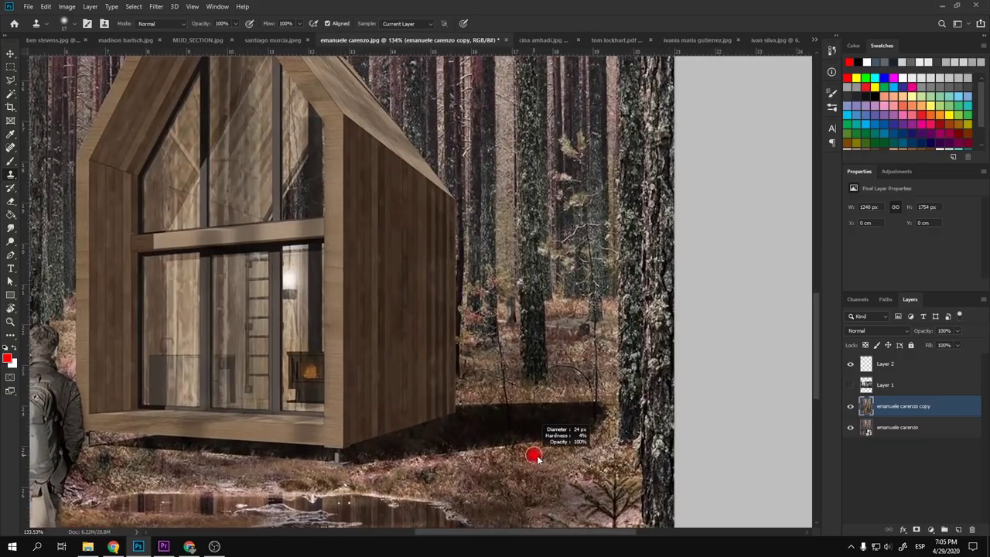
{"action": "mouse_move", "coordinate": [467, 441]}
{"action": "left_mouse_down"}
{"action": "mouse_move", "coordinate": [585, 429]}
{"action": "mouse_move", "coordinate": [510, 455]}
{"action": "mouse_move", "coordinate": [582, 423]}
{"action": "mouse_move", "coordinate": [518, 420]}
{"action": "mouse_move", "coordinate": [502, 423]}
{"action": "mouse_move", "coordinate": [500, 442]}
{"action": "mouse_move", "coordinate": [407, 459]}
{"action": "left_mouse_up"}
{"action": "scroll", "coordinate": [416, 483], "scroll_direction": "down", "scroll_amount": 4}
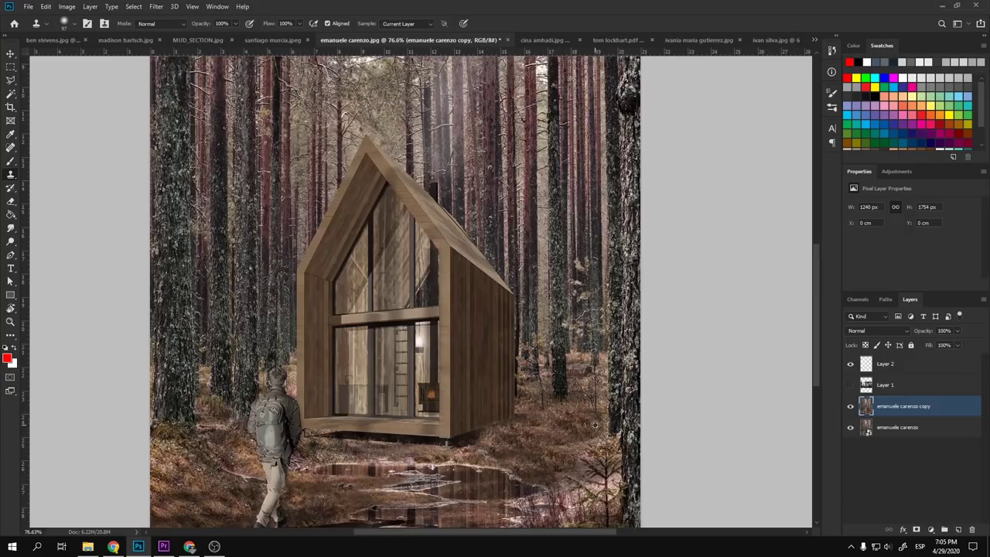
{"action": "scroll", "coordinate": [421, 503], "scroll_direction": "up", "scroll_amount": 2}
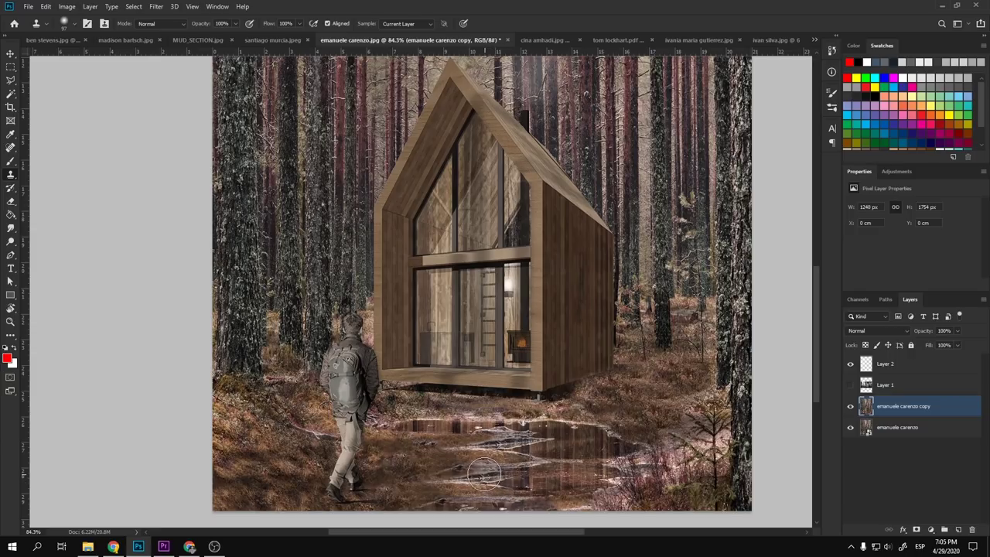
{"action": "key", "text": "v"}
{"action": "scroll", "coordinate": [457, 412], "scroll_direction": "down", "scroll_amount": 3}
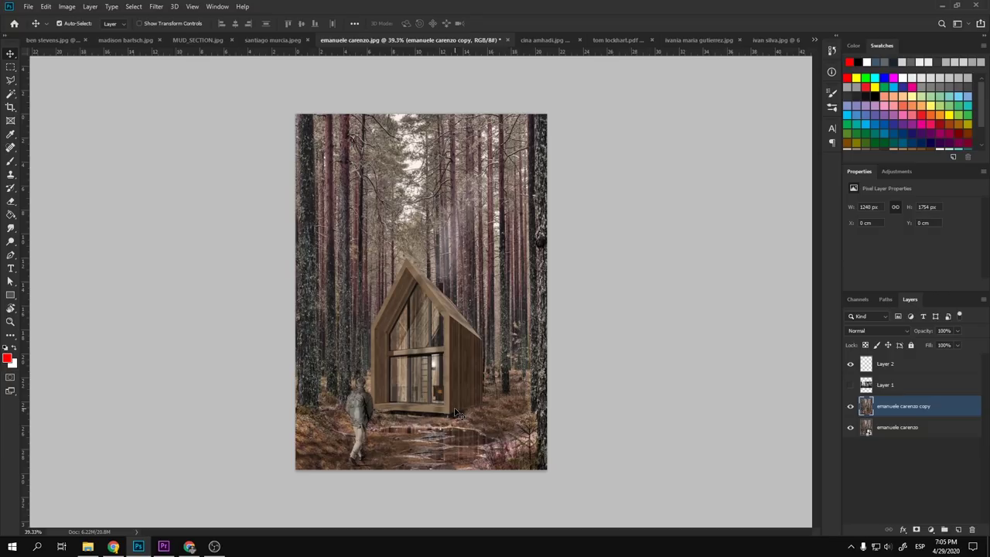
{"action": "scroll", "coordinate": [396, 346], "scroll_direction": "up", "scroll_amount": 2}
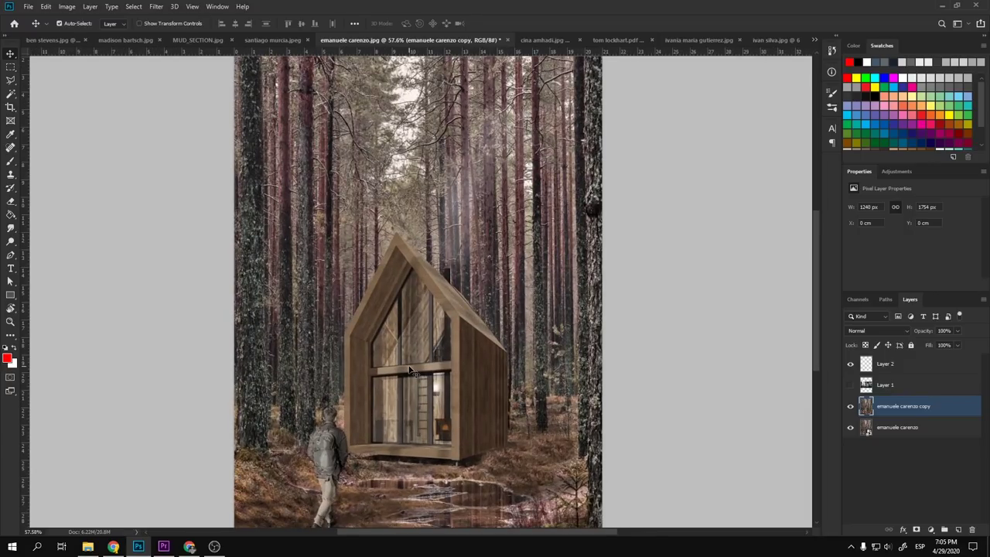
{"action": "scroll", "coordinate": [412, 372], "scroll_direction": "down", "scroll_amount": 1}
{"action": "scroll", "coordinate": [433, 144], "scroll_direction": "up", "scroll_amount": 4}
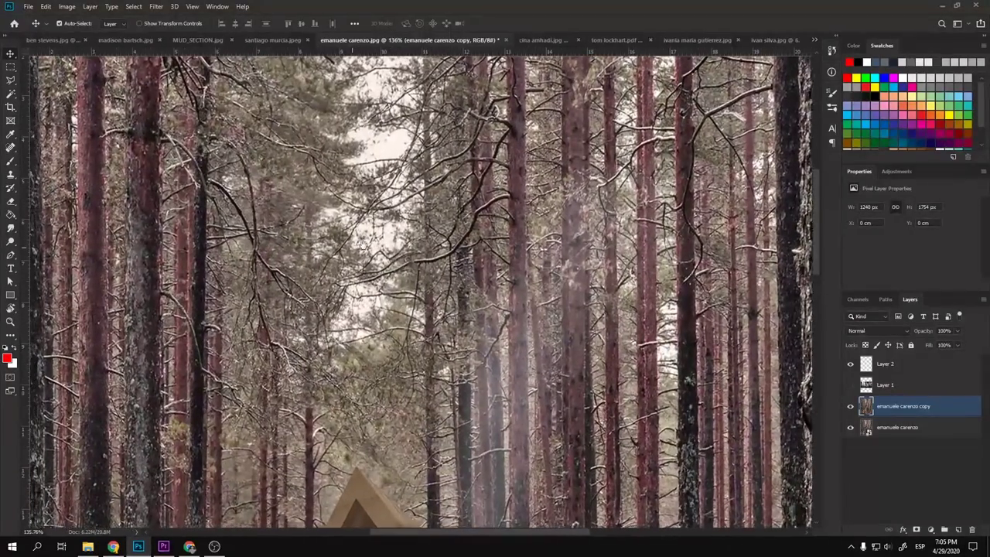
{"action": "scroll", "coordinate": [421, 294], "scroll_direction": "left", "scroll_amount": 1}
- Add Layer 3 above Layer 2 and select a hard round brush in light grey
{"action": "left_click", "coordinate": [898, 367]}
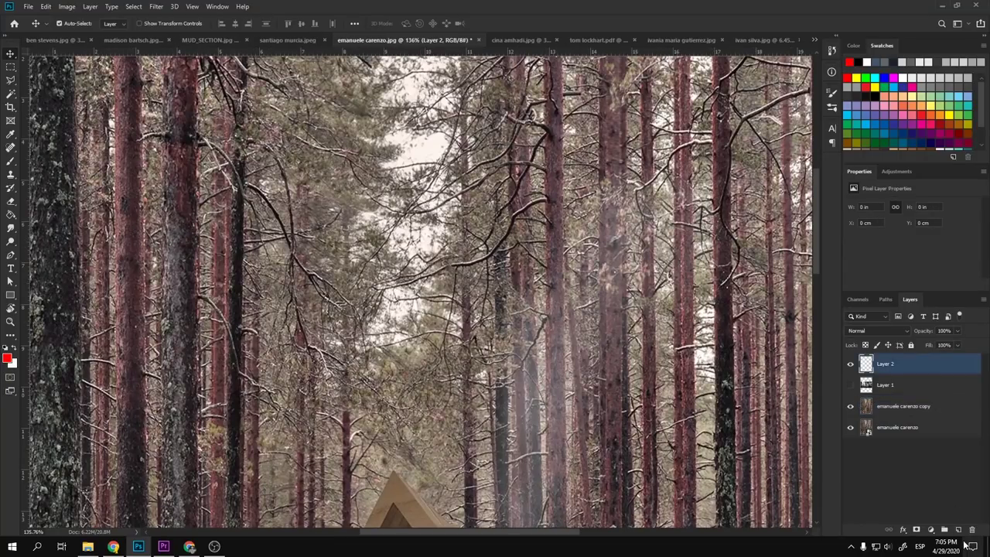
{"action": "left_click", "coordinate": [958, 529]}
{"action": "key", "text": "b"}
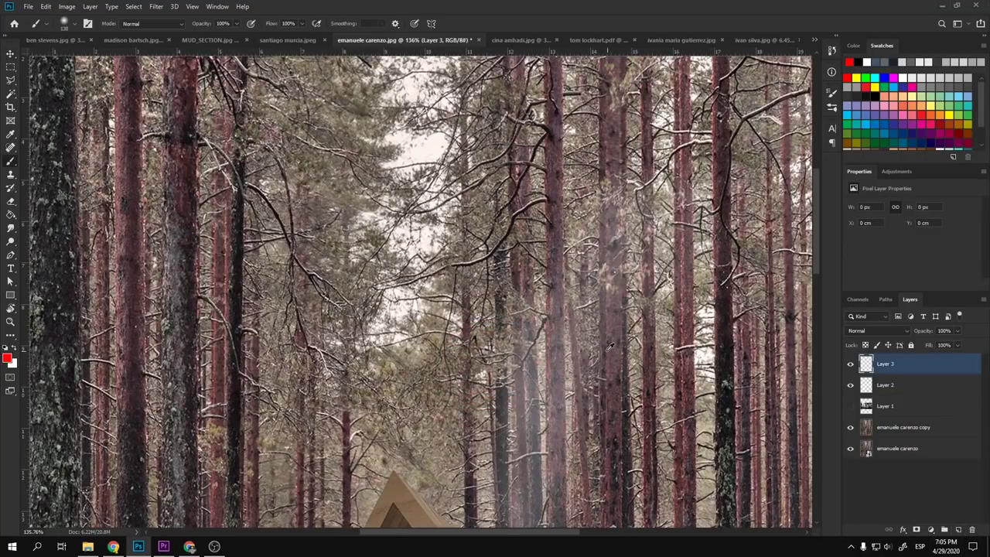
{"action": "left_click", "coordinate": [643, 376], "text": "alt"}
{"action": "right_click", "coordinate": [488, 310]}
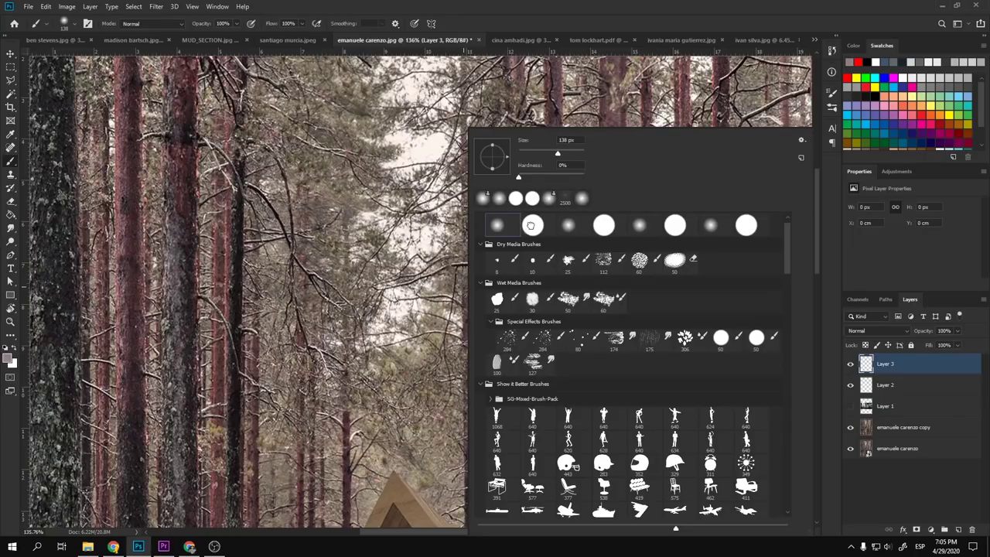
{"action": "double_click", "coordinate": [530, 225]}
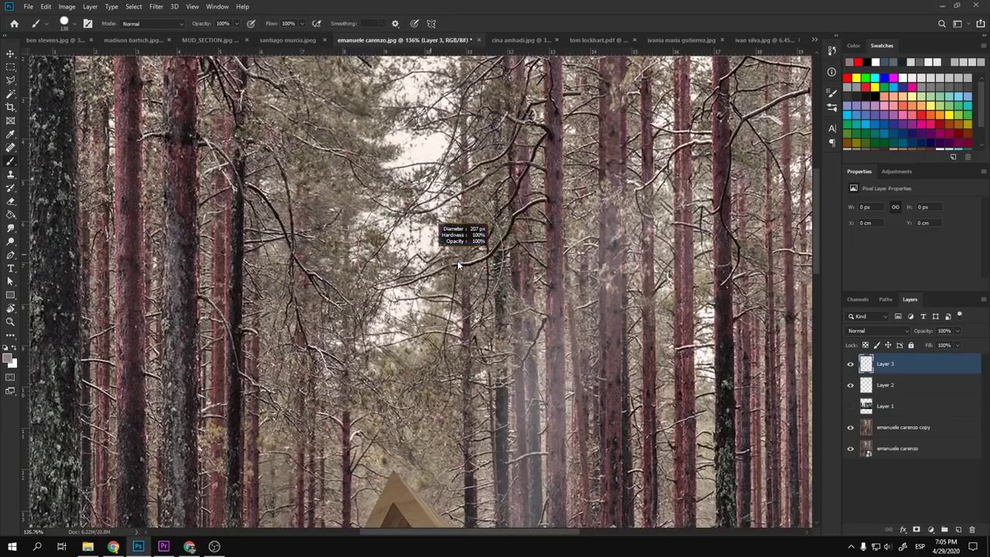
- Paint a first row of sampled swatches: dark reddish-brown, olive, brown, cream and grey circles
{"action": "left_click", "coordinate": [610, 361], "text": "alt"}
{"action": "left_click", "coordinate": [378, 281]}
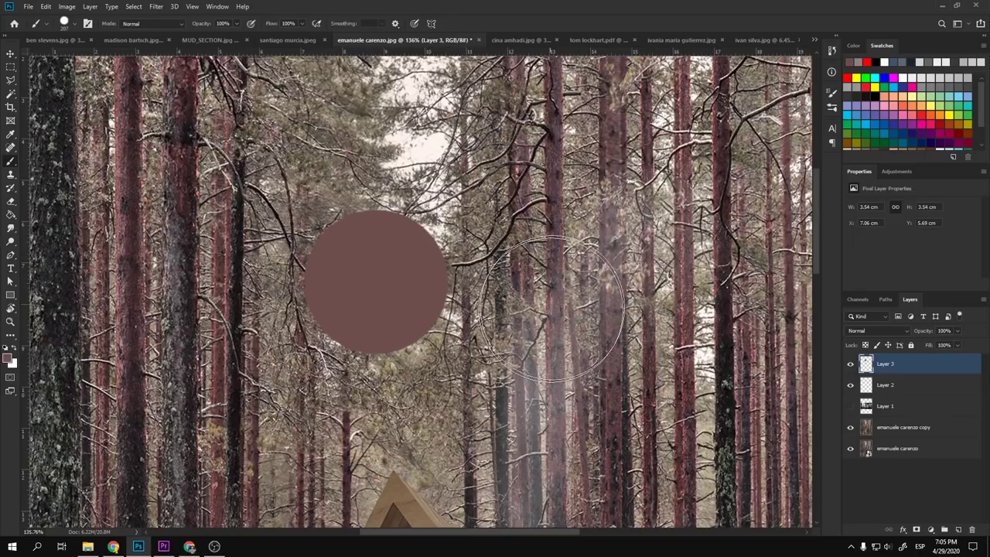
{"action": "left_click", "coordinate": [360, 144], "text": "alt"}
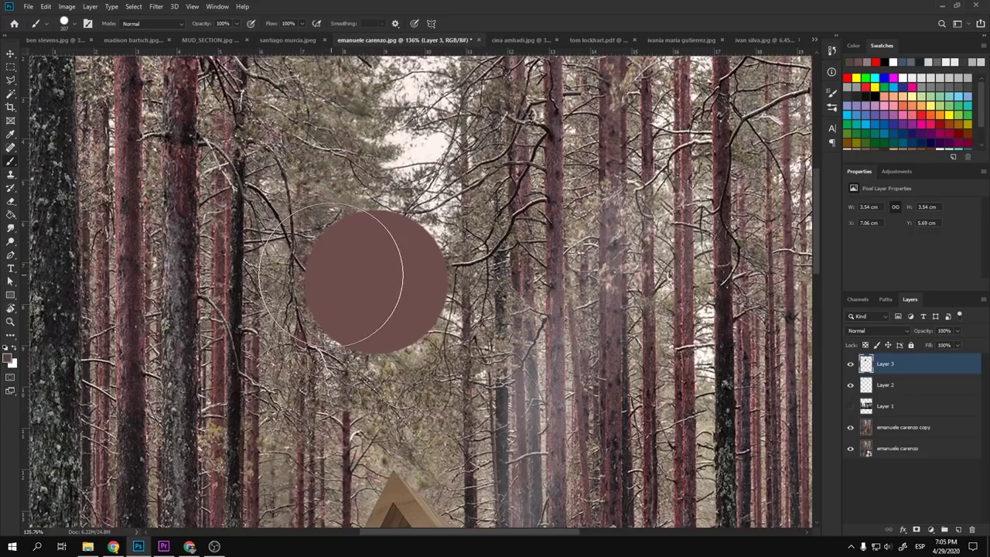
{"action": "left_click", "coordinate": [328, 279]}
{"action": "key", "text": "ctrl+z"}
{"action": "left_click", "coordinate": [290, 283]}
{"action": "left_click", "coordinate": [409, 152], "text": "alt"}
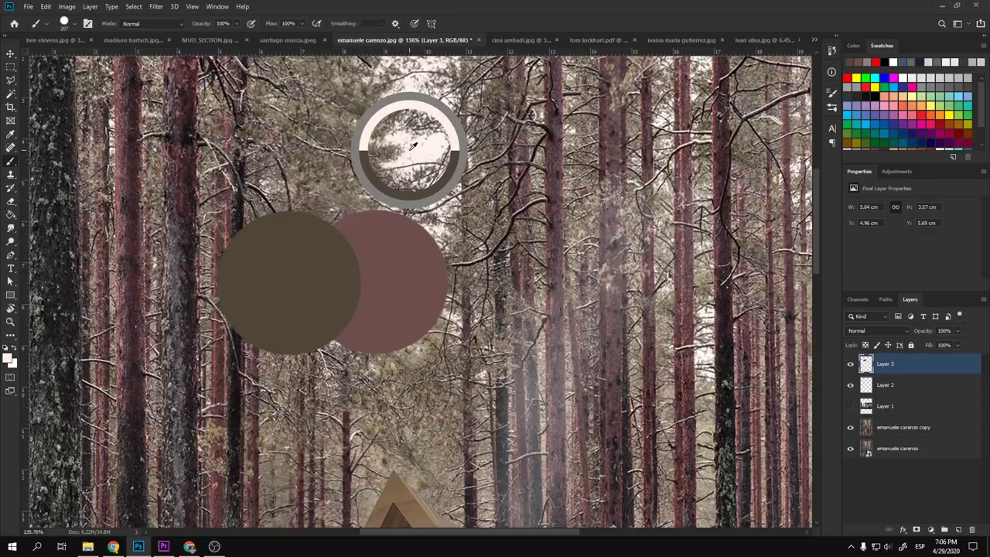
{"action": "left_click", "coordinate": [466, 294]}
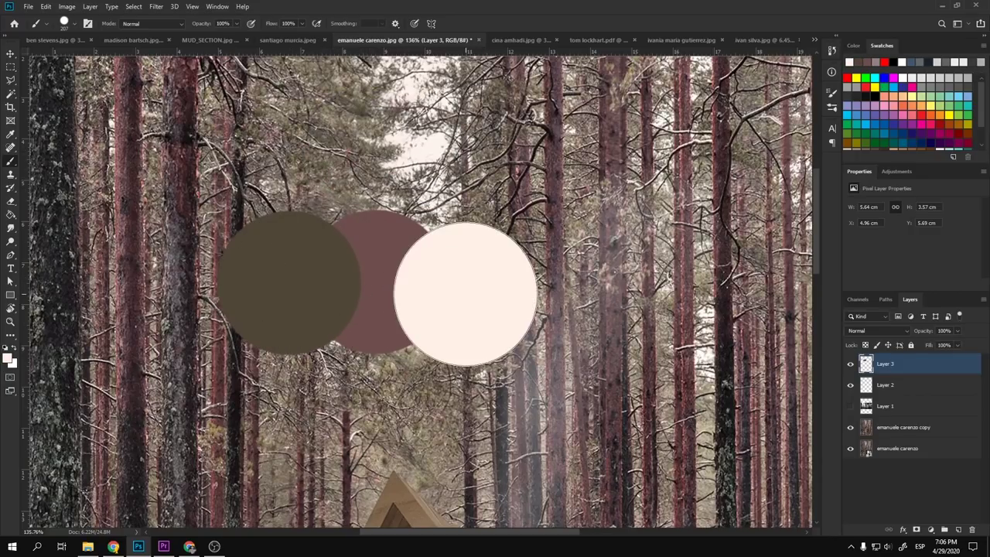
{"action": "left_click", "coordinate": [179, 266], "text": "alt"}
{"action": "left_click", "coordinate": [211, 279]}
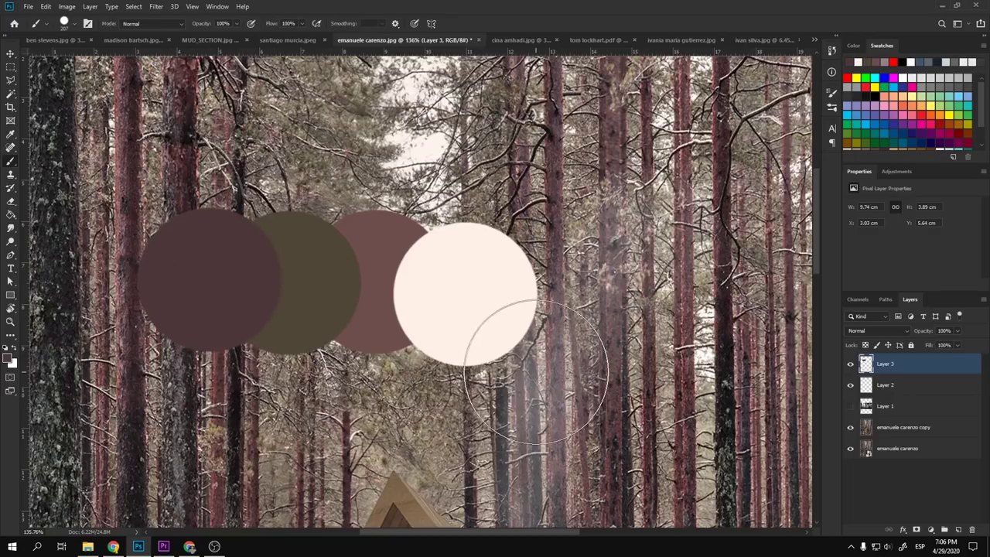
{"action": "left_click", "coordinate": [534, 410], "text": "alt"}
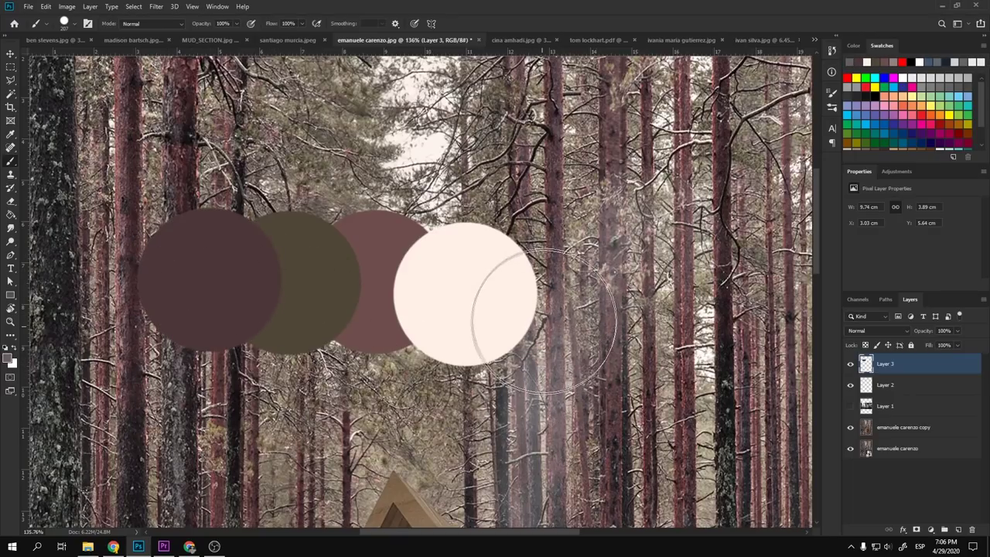
{"action": "left_click", "coordinate": [546, 314]}
- Shift the view to bring the cabin back into sight
{"action": "key", "text": "v"}
{"action": "scroll", "coordinate": [370, 184], "scroll_direction": "down", "scroll_amount": 5}
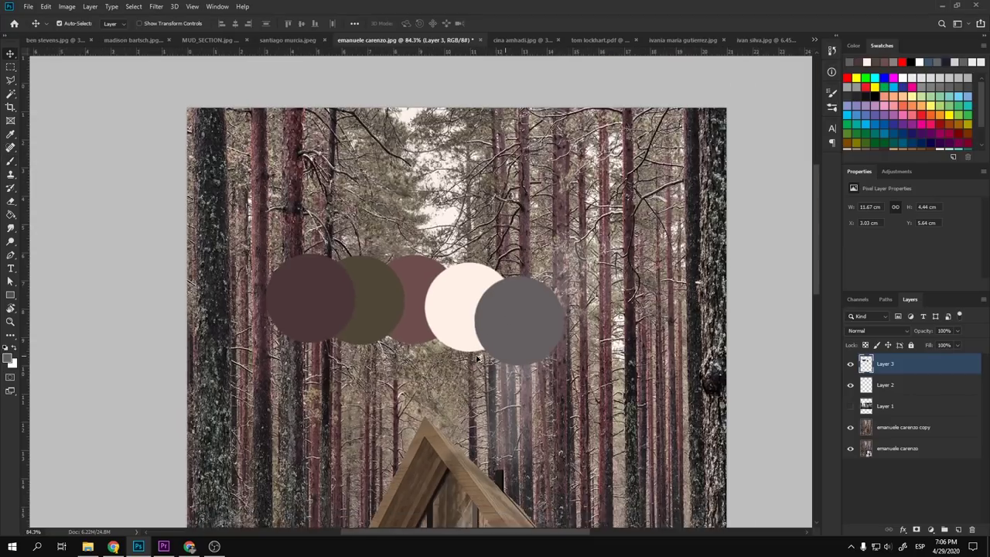
{"action": "scroll", "coordinate": [369, 184], "scroll_direction": "up", "scroll_amount": 5}
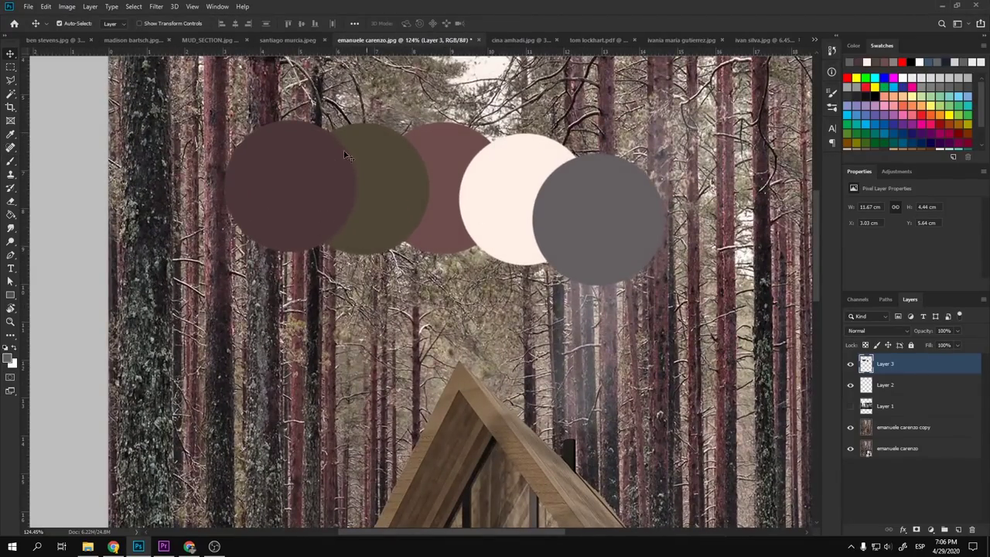
{"action": "scroll", "coordinate": [418, 184], "scroll_direction": "down", "scroll_amount": 5}
{"action": "scroll", "coordinate": [493, 352], "scroll_direction": "up", "scroll_amount": 5}
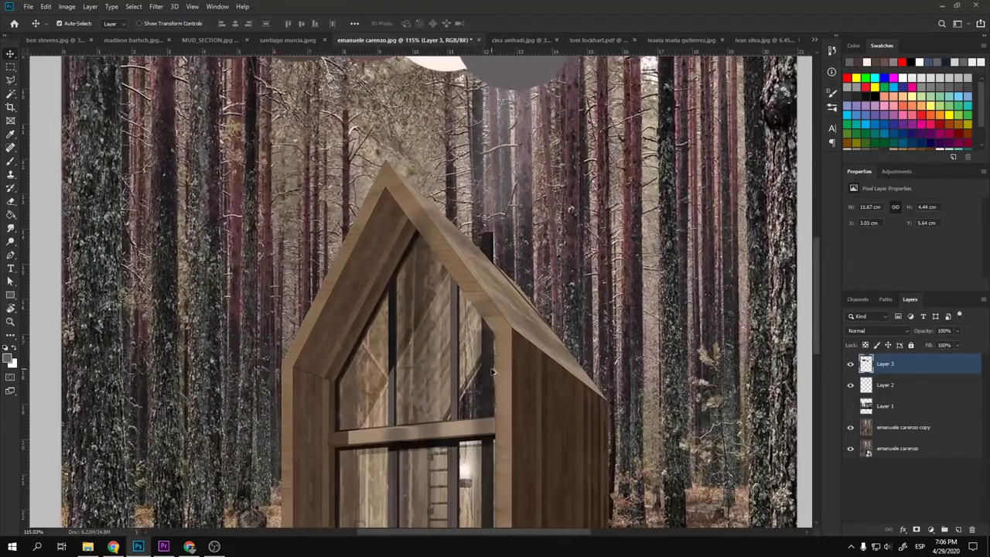
{"action": "left_click_drag", "start_coordinate": [494, 357], "coordinate": [489, 328]}
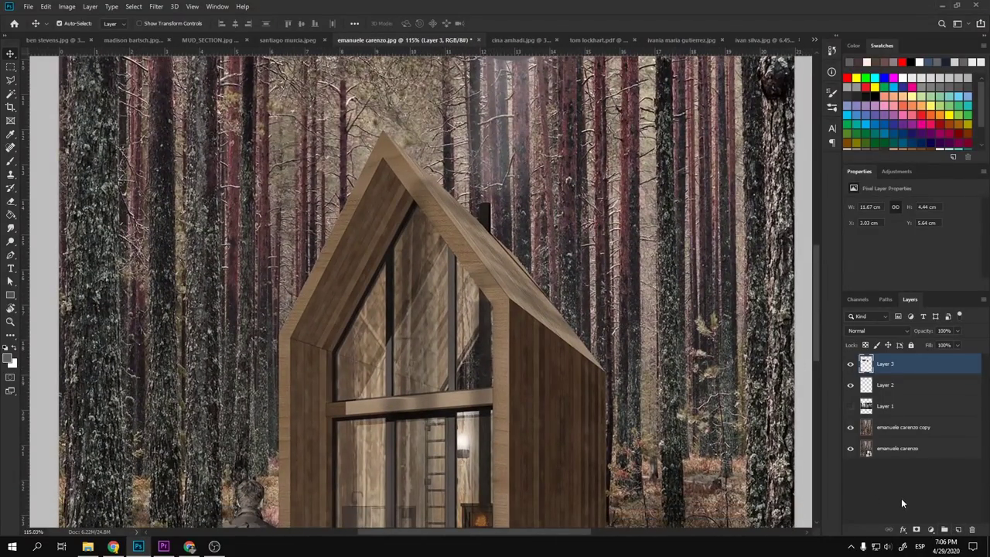
- Paint a second row of cabin-sampled circles: light wood brown, dark roof brown, black and off-white
{"action": "key", "text": "b"}
{"action": "scroll", "coordinate": [395, 270], "scroll_direction": "down", "scroll_amount": 4}
{"action": "scroll", "coordinate": [394, 271], "scroll_direction": "up", "scroll_amount": 4}
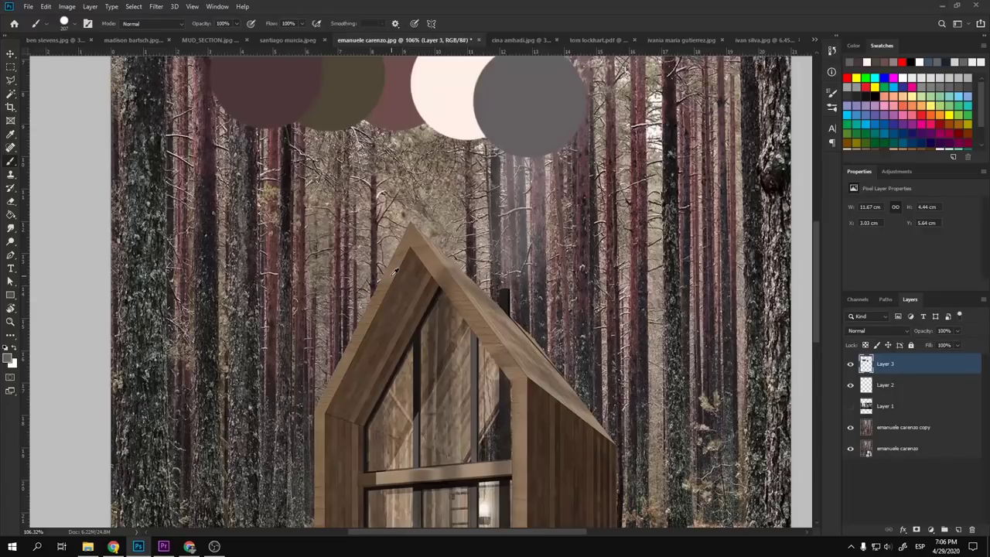
{"action": "left_click", "coordinate": [395, 272], "text": "alt"}
{"action": "left_click", "coordinate": [331, 196]}
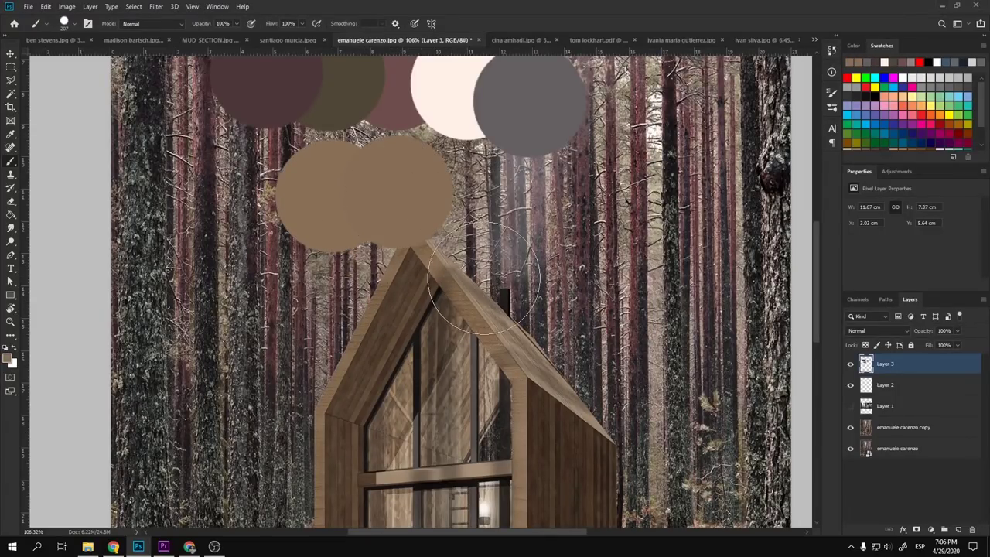
{"action": "left_click", "coordinate": [539, 403], "text": "alt"}
{"action": "left_click", "coordinate": [390, 201]}
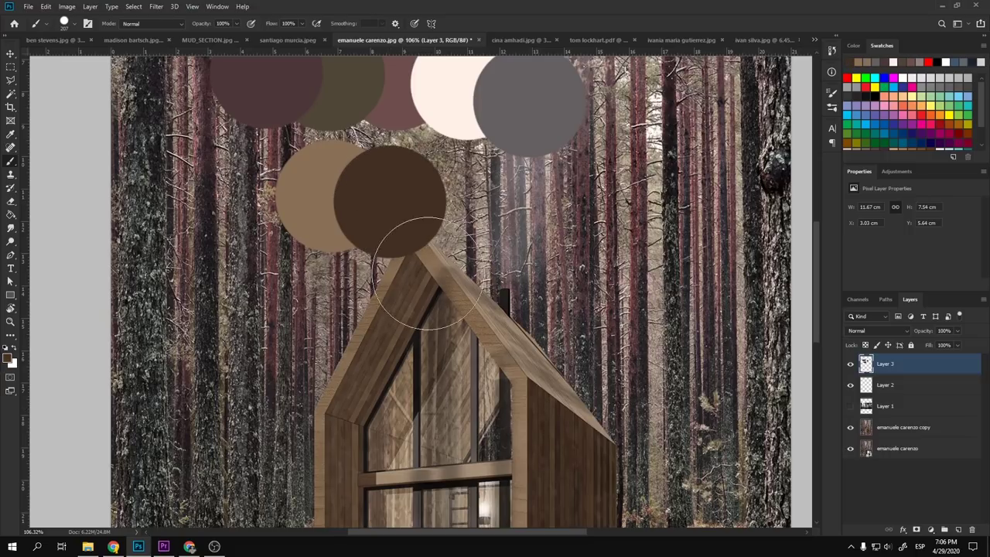
{"action": "left_click", "coordinate": [422, 381], "text": "alt"}
{"action": "left_click", "coordinate": [461, 215]}
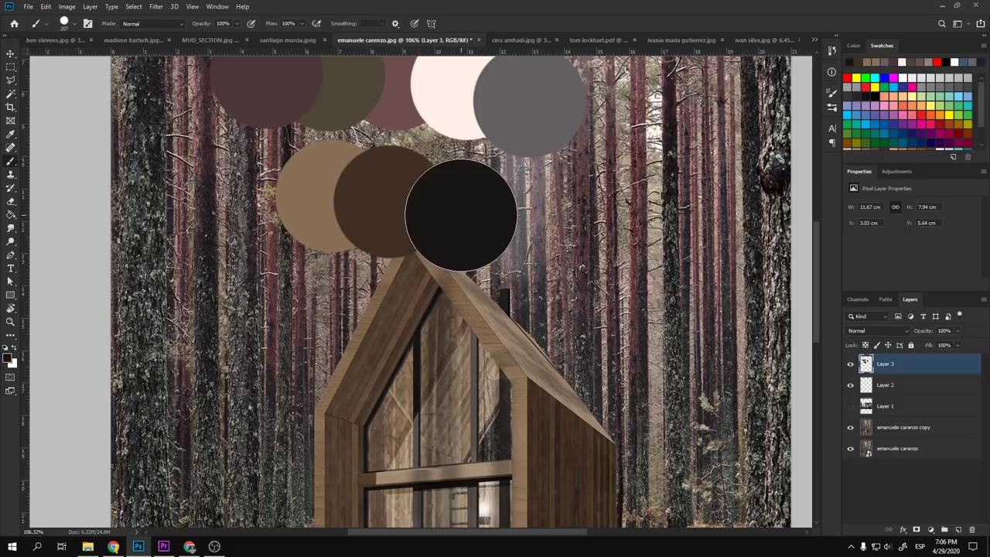
{"action": "scroll", "coordinate": [456, 301], "scroll_direction": "down", "scroll_amount": 3}
{"action": "scroll", "coordinate": [488, 493], "scroll_direction": "up", "scroll_amount": 2}
{"action": "scroll", "coordinate": [487, 493], "scroll_direction": "up", "scroll_amount": 1}
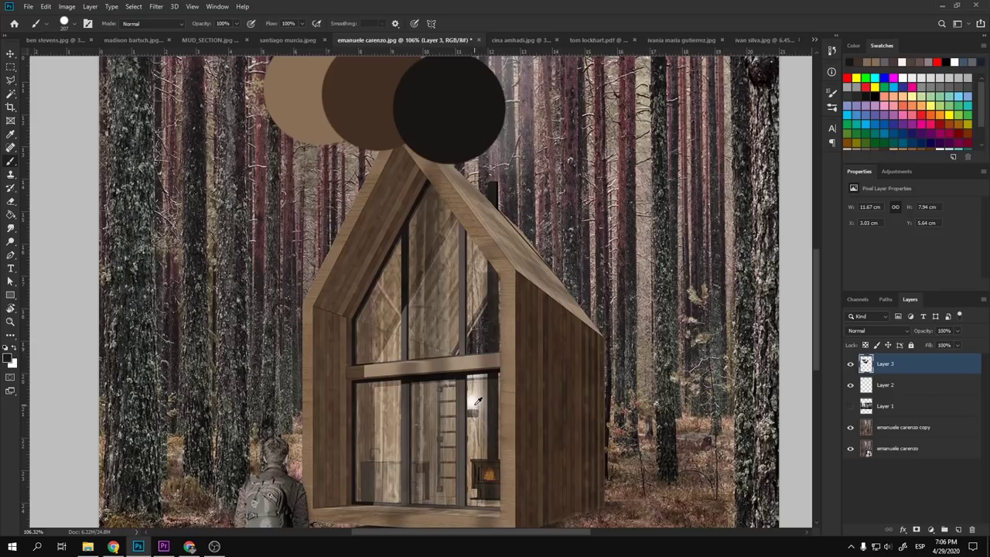
{"action": "left_click", "coordinate": [477, 400], "text": "alt"}
{"action": "left_click", "coordinate": [526, 124]}
- Move the colour circles so they sit above the cabin roof
{"action": "scroll", "coordinate": [526, 124], "scroll_direction": "down", "scroll_amount": 4}
{"action": "key", "text": "v"}
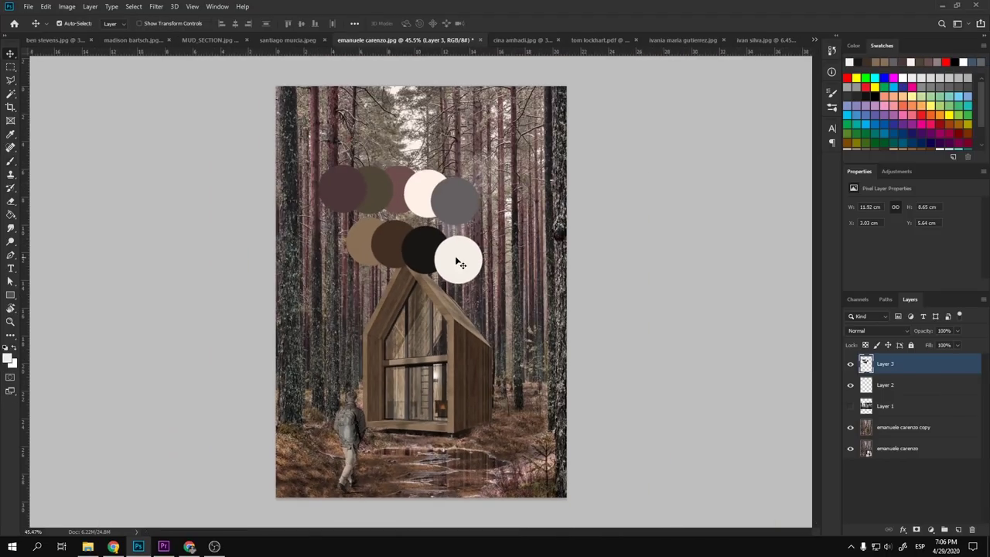
{"action": "scroll", "coordinate": [371, 203], "scroll_direction": "up", "scroll_amount": 5}
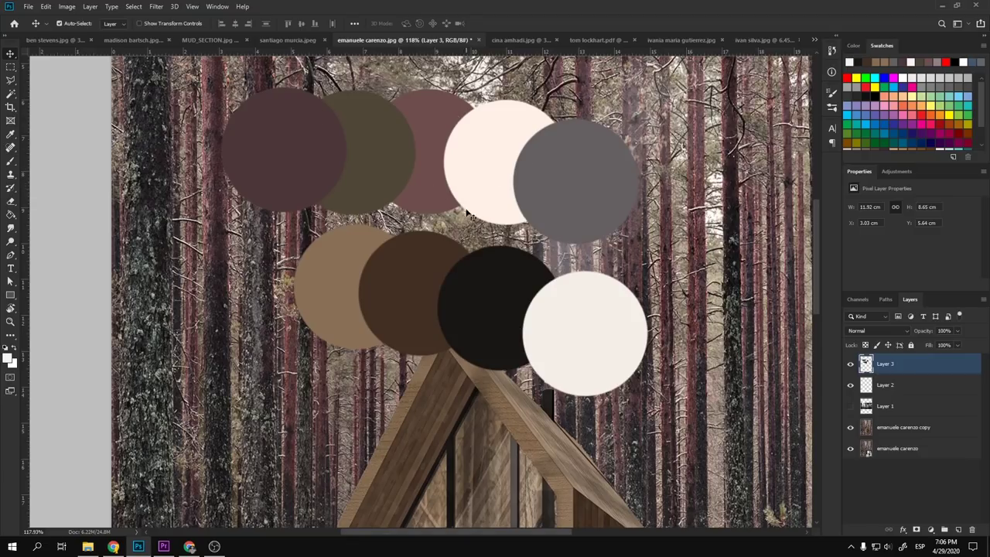
{"action": "left_click_drag", "start_coordinate": [468, 286], "coordinate": [469, 316]}
{"action": "scroll", "coordinate": [464, 312], "scroll_direction": "down", "scroll_amount": 3}
{"action": "scroll", "coordinate": [460, 310], "scroll_direction": "down", "scroll_amount": 2}
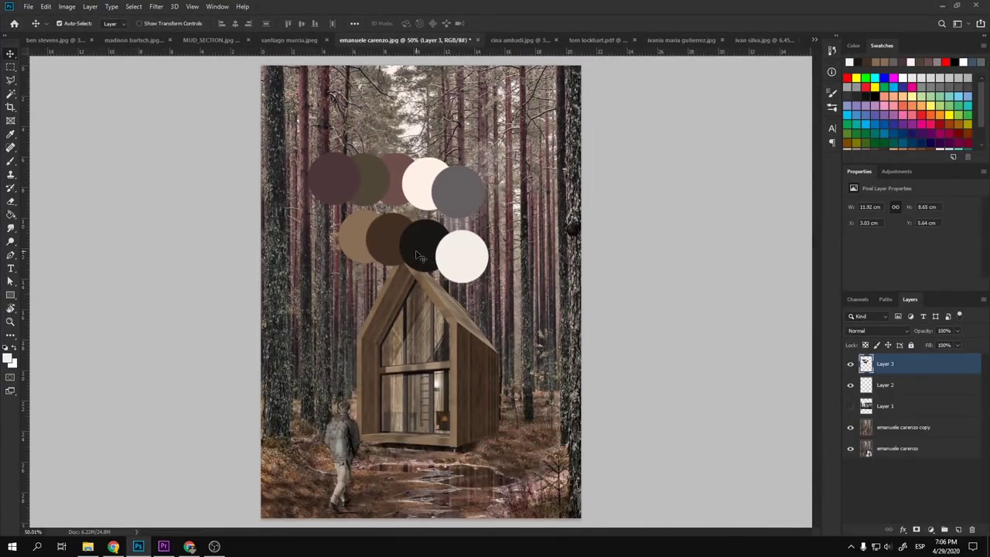
{"action": "scroll", "coordinate": [374, 211], "scroll_direction": "up", "scroll_amount": 3}
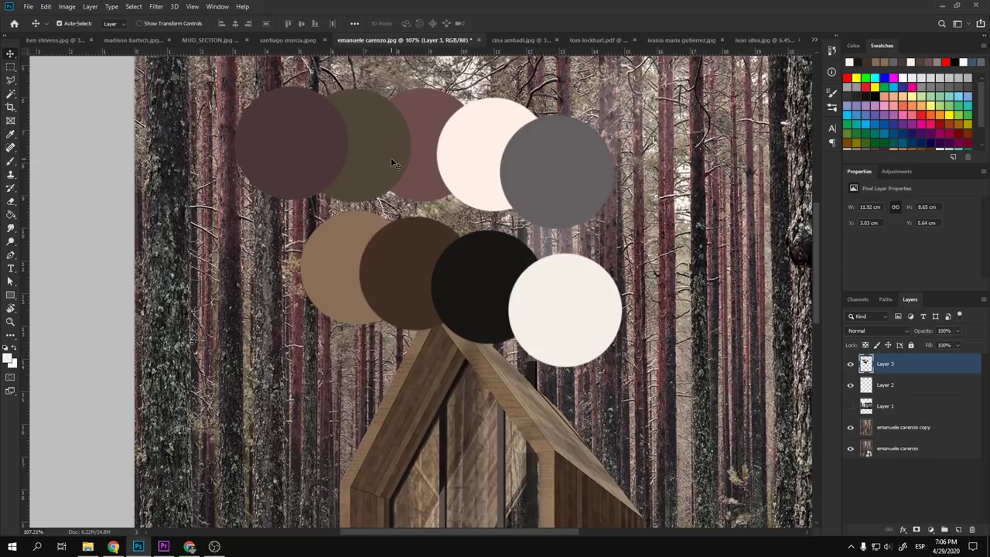
{"action": "scroll", "coordinate": [418, 209], "scroll_direction": "down", "scroll_amount": 4}
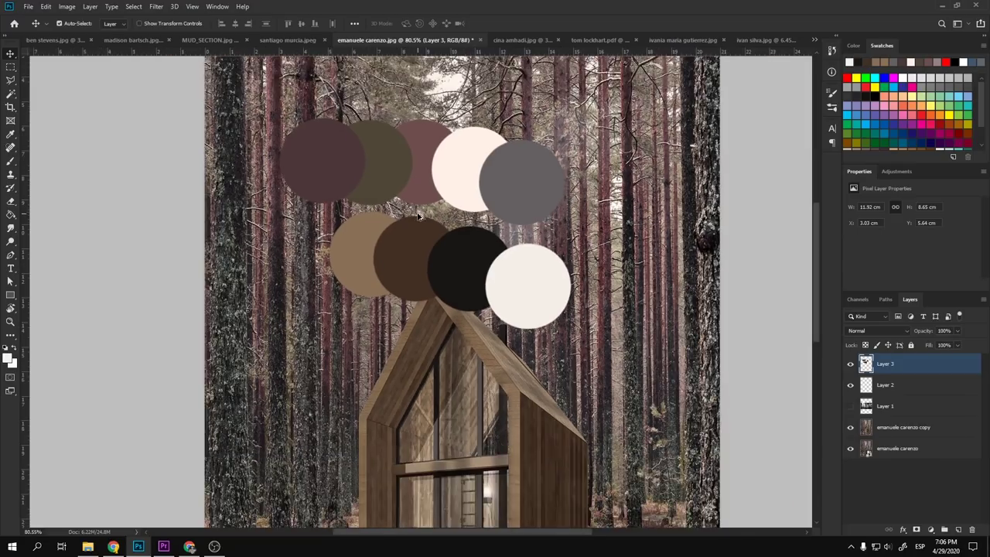
{"action": "scroll", "coordinate": [383, 207], "scroll_direction": "up", "scroll_amount": 1}
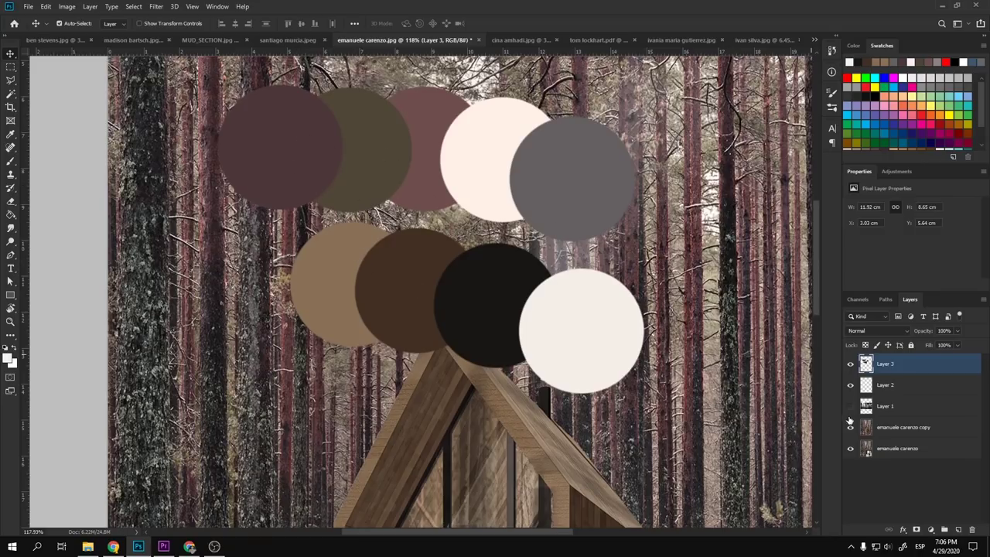
- Hide Layer 3 and draw a polygonal lasso selection around the cabin
{"action": "left_click", "coordinate": [850, 364]}
{"action": "key", "text": "ctrl+0"}
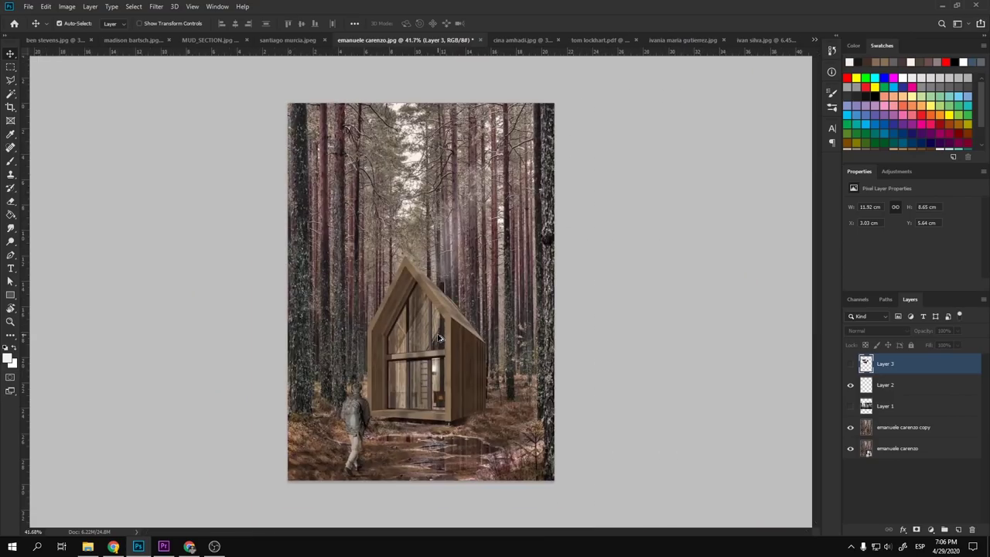
{"action": "scroll", "coordinate": [462, 461], "scroll_direction": "up", "scroll_amount": 1}
{"action": "key", "text": "l"}
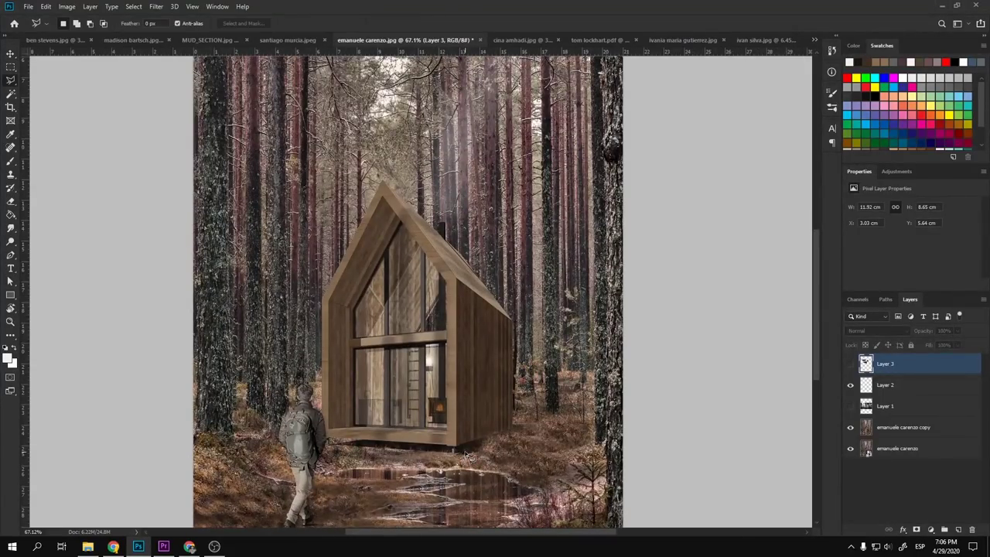
{"action": "scroll", "coordinate": [331, 427], "scroll_direction": "up", "scroll_amount": 1}
{"action": "left_click", "coordinate": [320, 435]}
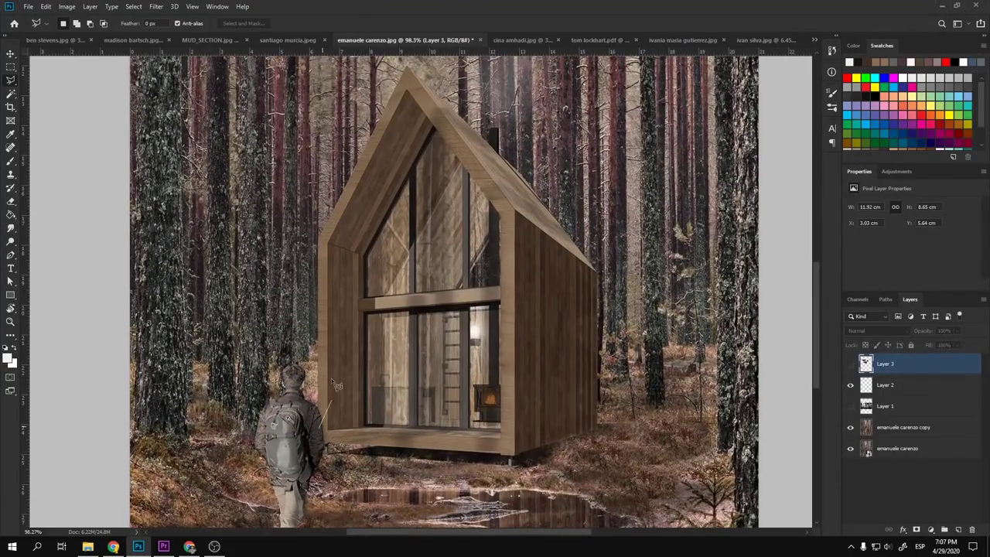
{"action": "left_click", "coordinate": [318, 241]}
{"action": "left_click", "coordinate": [407, 68]}
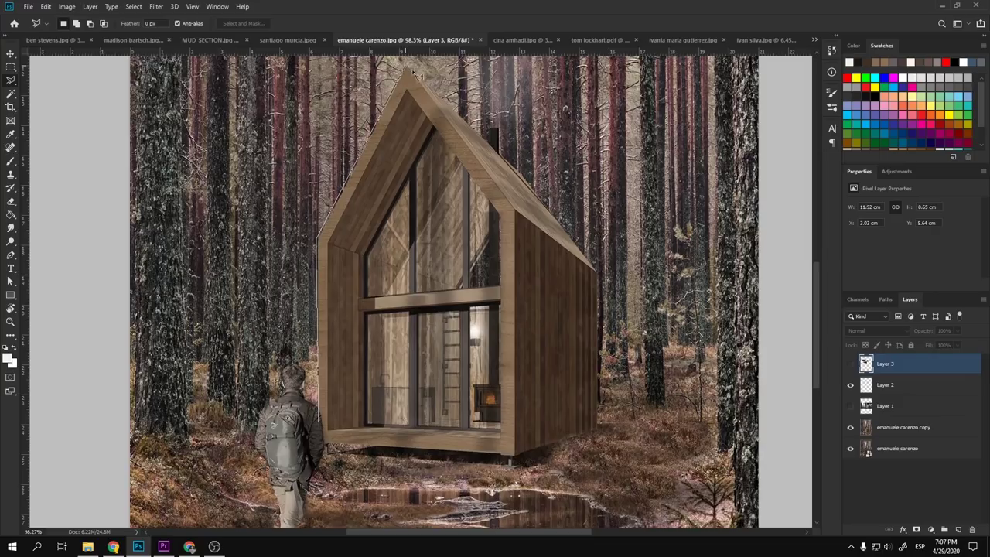
{"action": "left_click", "coordinate": [599, 271]}
{"action": "left_click", "coordinate": [593, 434]}
{"action": "left_click", "coordinate": [514, 456]}
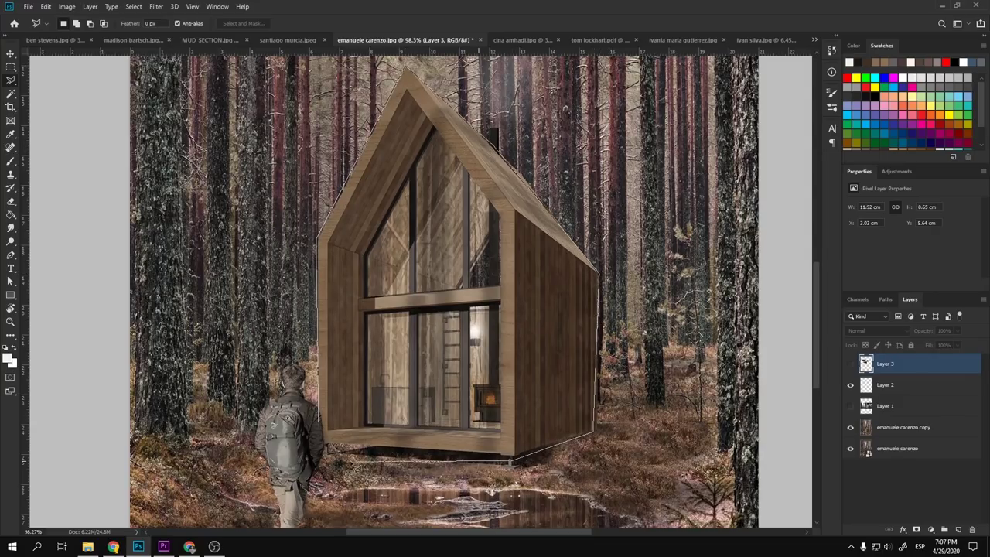
{"action": "double_click", "coordinate": [323, 447]}
- Add a masked Color Balance adjustment with Cyan-Red +1, Magenta-Green -13, Yellow-Blue +6
{"action": "scroll", "coordinate": [426, 408], "scroll_direction": "down", "scroll_amount": 3}
{"action": "scroll", "coordinate": [425, 407], "scroll_direction": "down", "scroll_amount": 2}
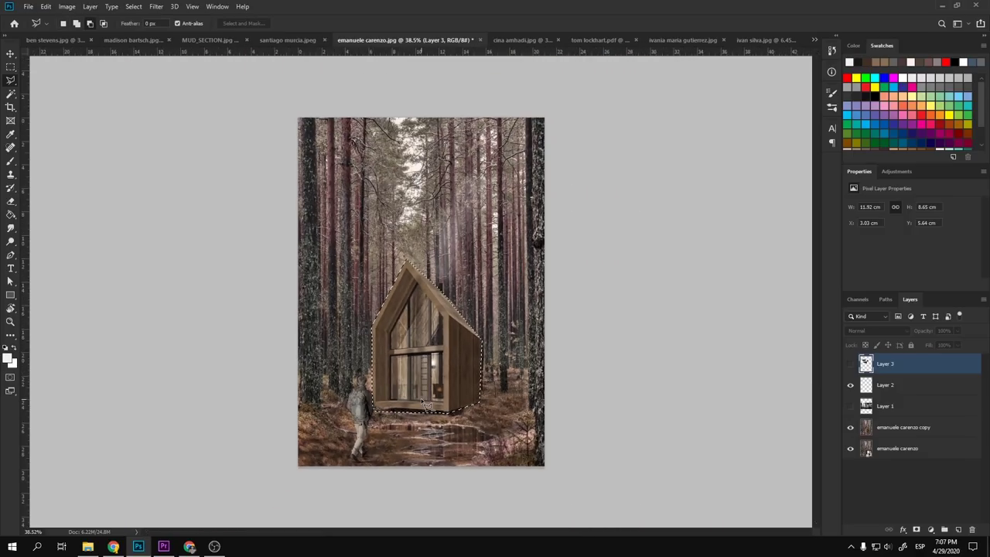
{"action": "scroll", "coordinate": [426, 408], "scroll_direction": "up", "scroll_amount": 2}
{"action": "left_click", "coordinate": [891, 171]}
{"action": "left_click", "coordinate": [883, 194]}
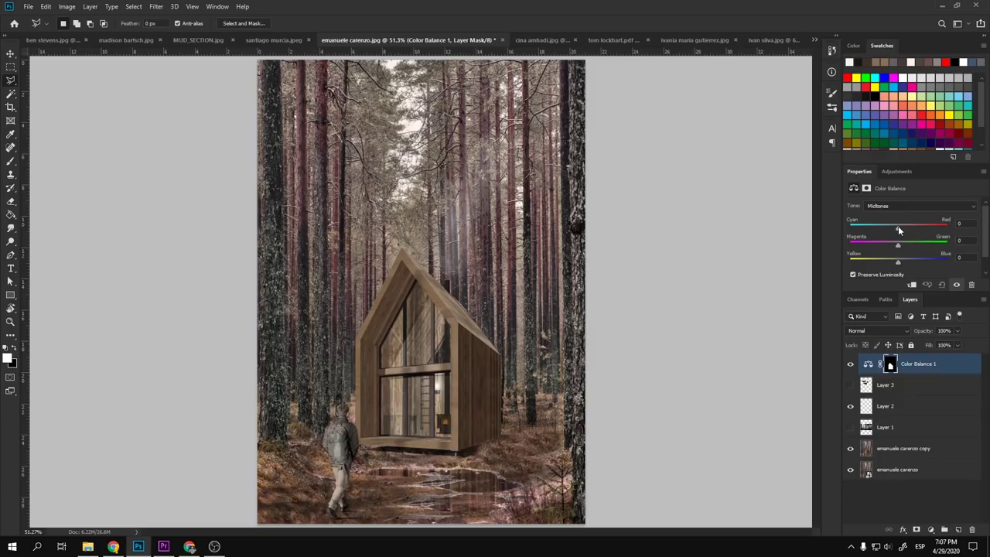
{"action": "left_click_drag", "start_coordinate": [898, 226], "coordinate": [900, 230]}
{"action": "left_click_drag", "start_coordinate": [898, 263], "coordinate": [902, 263]}
{"action": "left_click_drag", "start_coordinate": [893, 246], "coordinate": [896, 248]}
- Show Layer 3 with the palette circles and make it the active layer
{"action": "scroll", "coordinate": [452, 316], "scroll_direction": "up", "scroll_amount": 10}
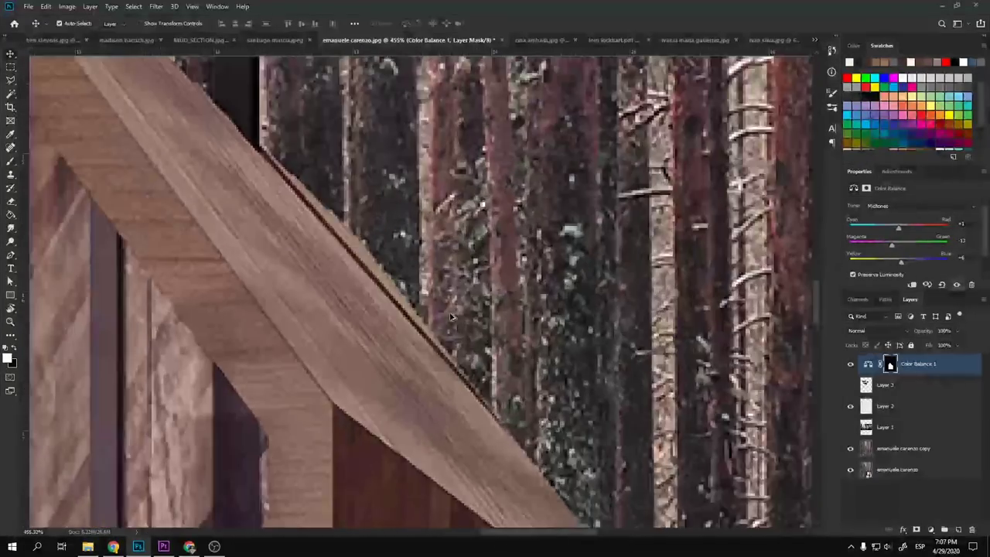
{"action": "scroll", "coordinate": [452, 317], "scroll_direction": "up", "scroll_amount": 5}
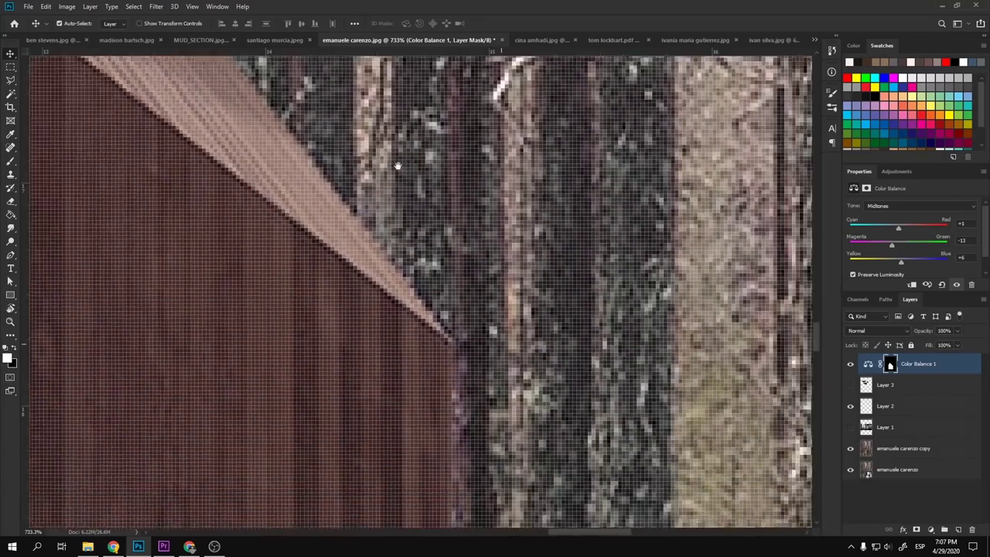
{"action": "scroll", "coordinate": [536, 446], "scroll_direction": "down", "scroll_amount": 8}
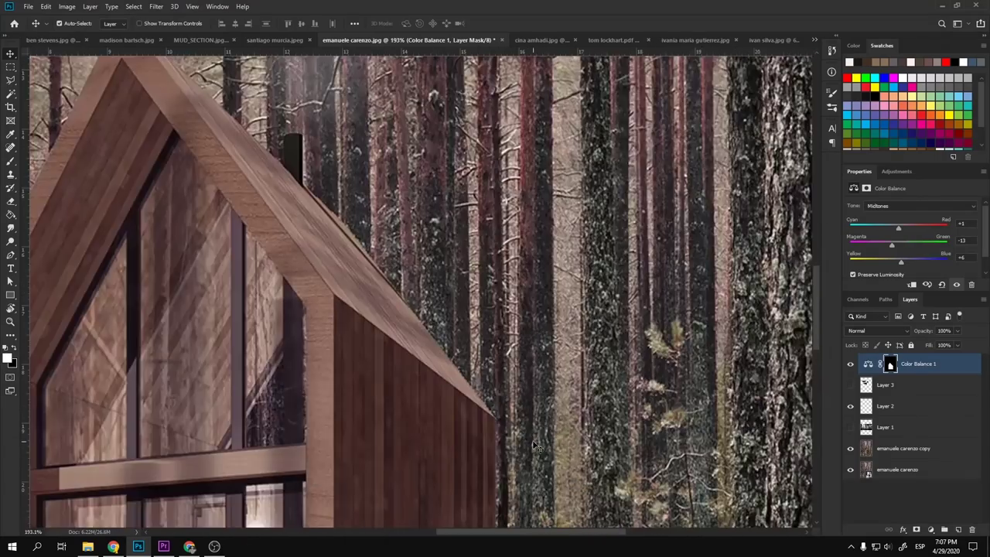
{"action": "scroll", "coordinate": [536, 446], "scroll_direction": "down", "scroll_amount": 2}
{"action": "left_click", "coordinate": [851, 384]}
{"action": "scroll", "coordinate": [526, 296], "scroll_direction": "down", "scroll_amount": 3}
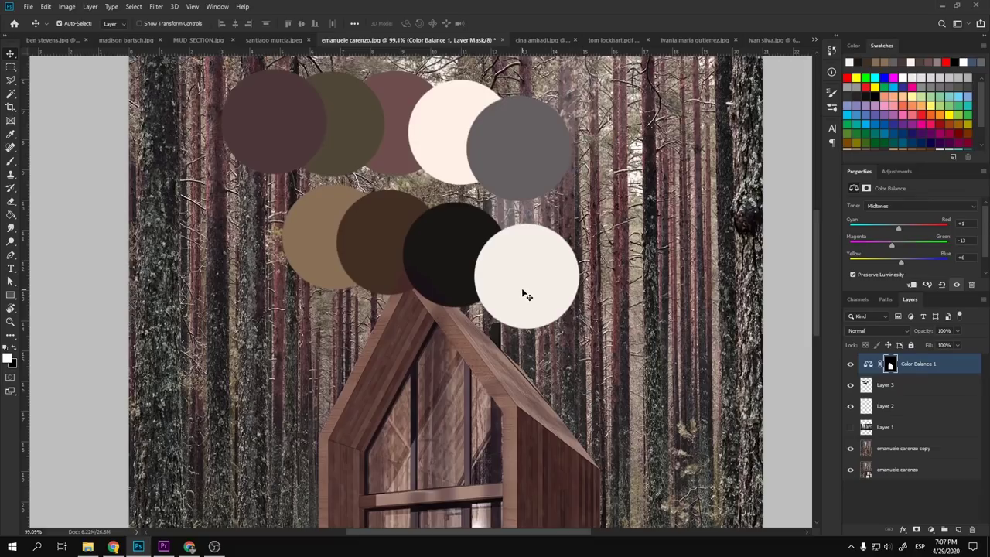
{"action": "left_click", "coordinate": [882, 385]}
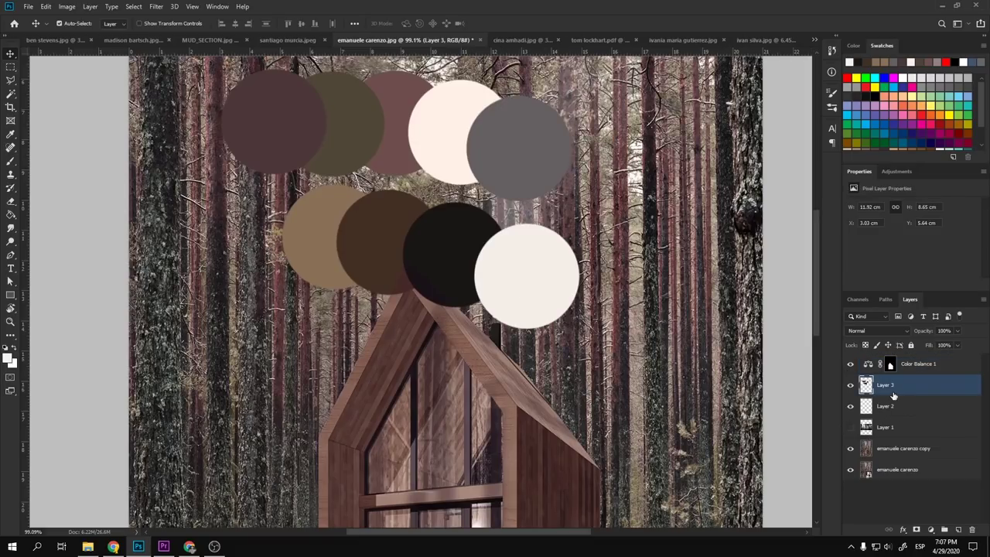
- Add an empty Layer 4 above Color Balance 1 and resize the brush
{"action": "left_click", "coordinate": [928, 373]}
{"action": "left_click", "coordinate": [958, 529]}
{"action": "key", "text": "b"}
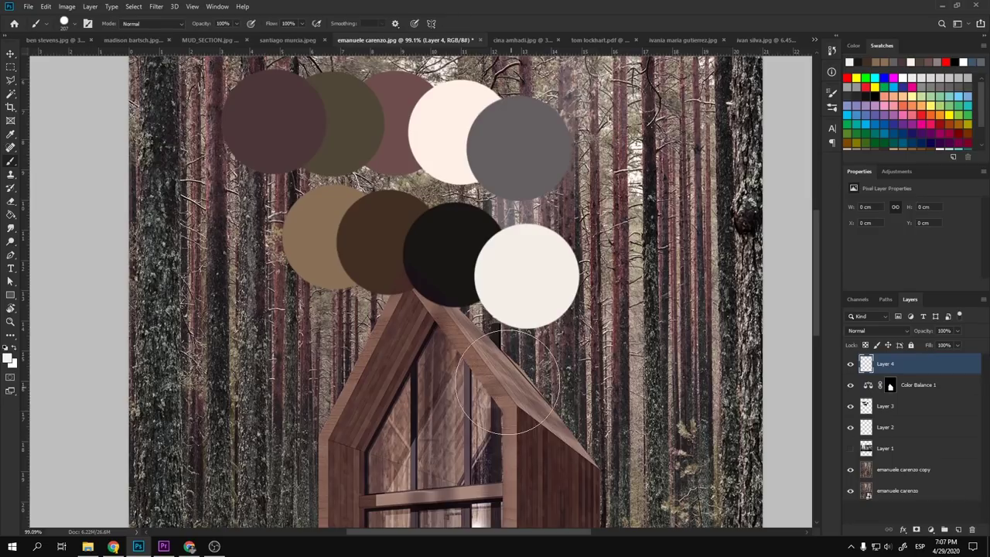
{"action": "mouse_move", "coordinate": [486, 309]}
{"action": "left_mouse_down"}
{"action": "mouse_move", "coordinate": [503, 321]}
{"action": "mouse_move", "coordinate": [465, 309]}
{"action": "left_mouse_up"}
- Sample the cabin wall colour and try test dabs, undoing each one
{"action": "left_click", "coordinate": [537, 431], "text": "alt"}
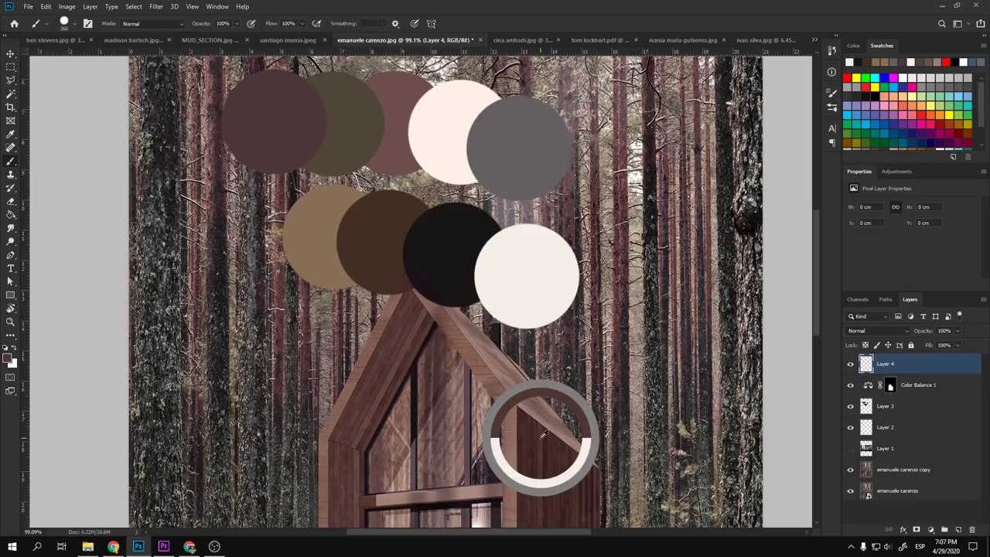
{"action": "left_click", "coordinate": [396, 248]}
{"action": "key", "text": "ctrl+z"}
{"action": "left_click", "coordinate": [532, 447], "text": "alt"}
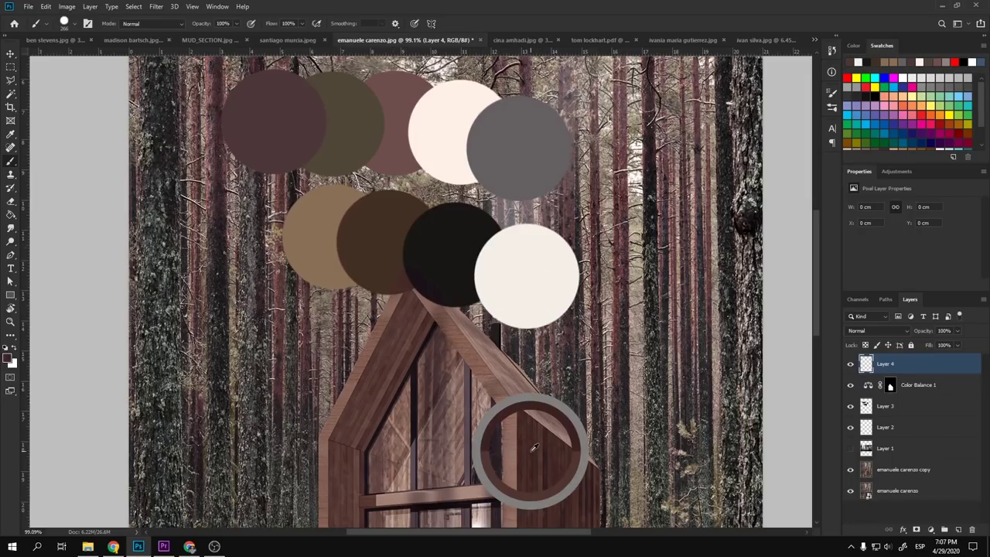
{"action": "left_click", "coordinate": [360, 250]}
{"action": "key", "text": "ctrl+z"}
{"action": "left_click", "coordinate": [350, 192]}
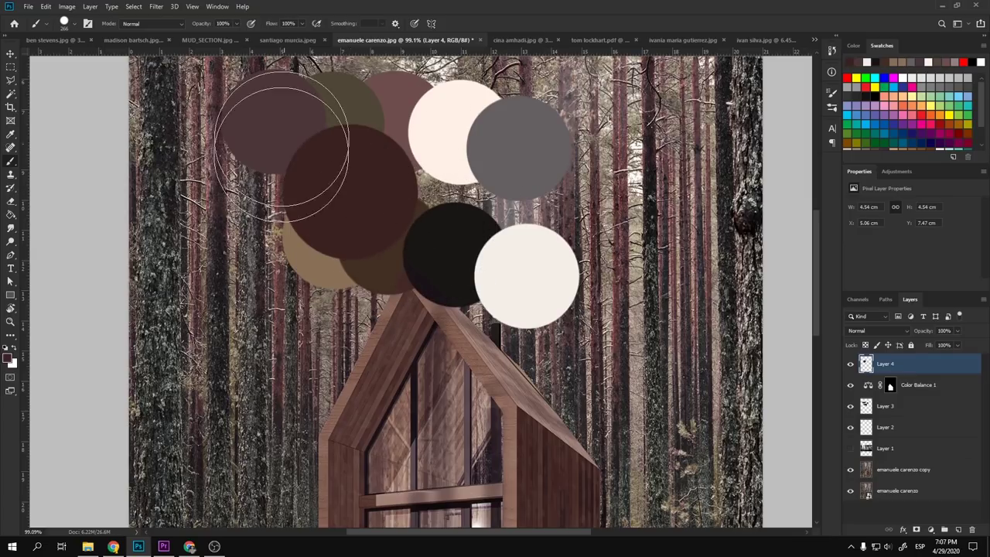
{"action": "key", "text": "ctrl+z"}
{"action": "left_click", "coordinate": [375, 248], "text": "alt"}
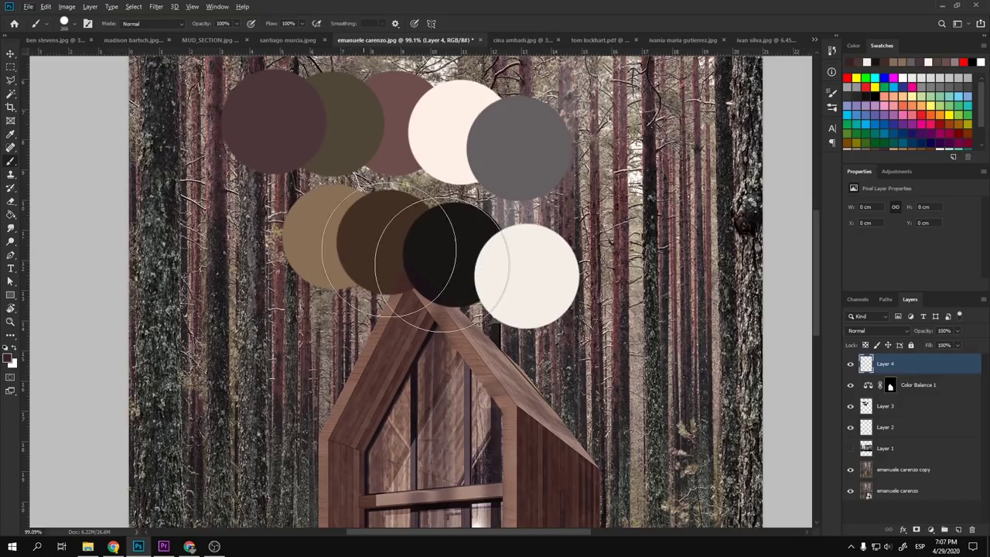
- Hide the palette circles on Layer 3 and bring up the adjustment layer list
{"action": "key", "text": "v"}
{"action": "key", "text": "Escape"}
{"action": "key", "text": "v"}
{"action": "left_click", "coordinate": [850, 407]}
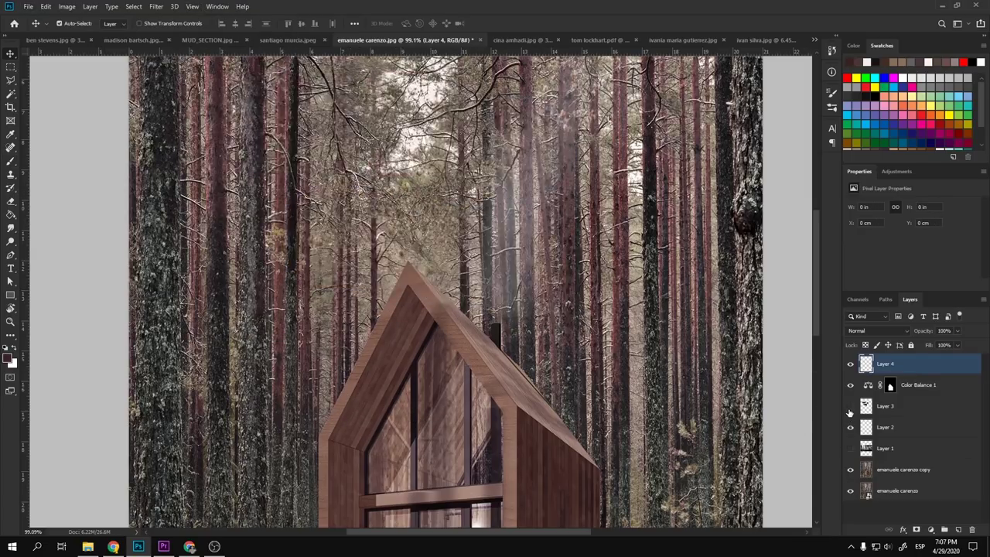
{"action": "key", "text": "b"}
{"action": "scroll", "coordinate": [407, 267], "scroll_direction": "down", "scroll_amount": 5, "text": "alt"}
{"action": "scroll", "coordinate": [424, 333], "scroll_direction": "up", "scroll_amount": 2, "text": "alt"}
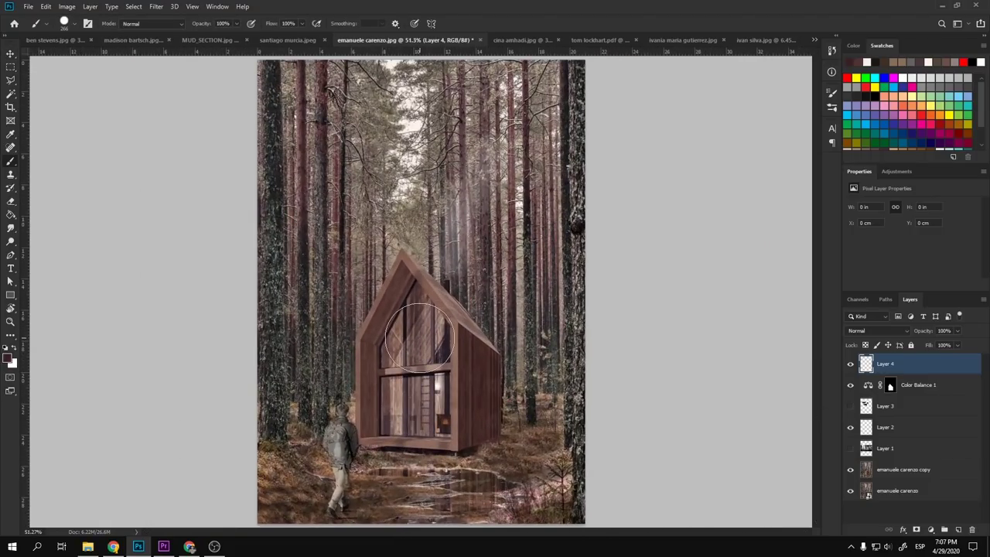
{"action": "left_click", "coordinate": [11, 53]}
{"action": "scroll", "coordinate": [489, 350], "scroll_direction": "up", "scroll_amount": 3, "text": "alt"}
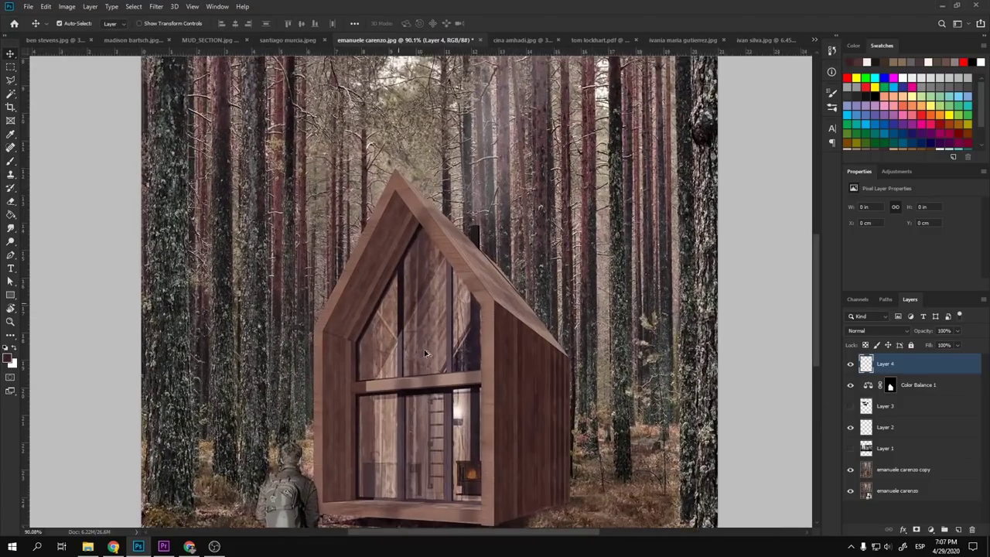
{"action": "scroll", "coordinate": [489, 349], "scroll_direction": "down", "scroll_amount": 4, "text": "alt"}
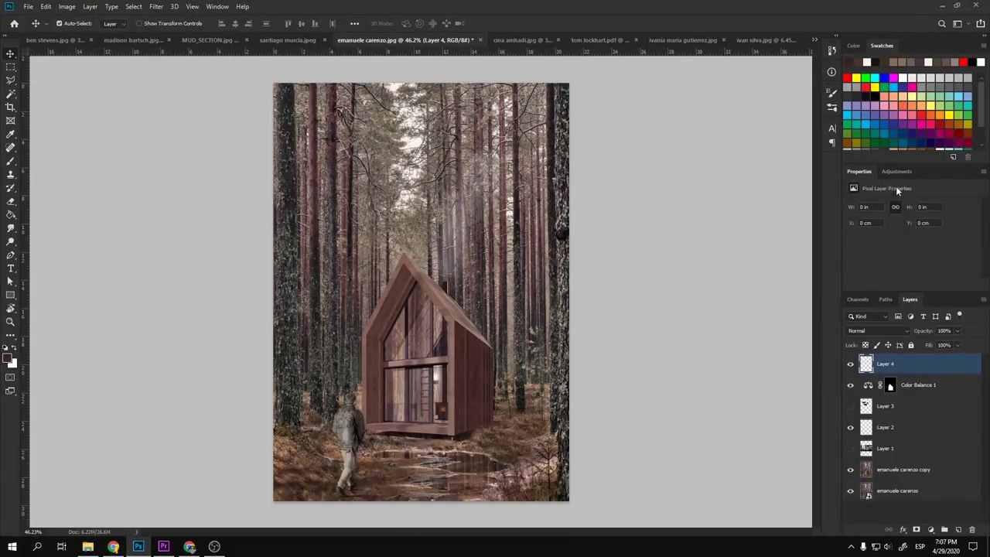
{"action": "left_click", "coordinate": [896, 173]}
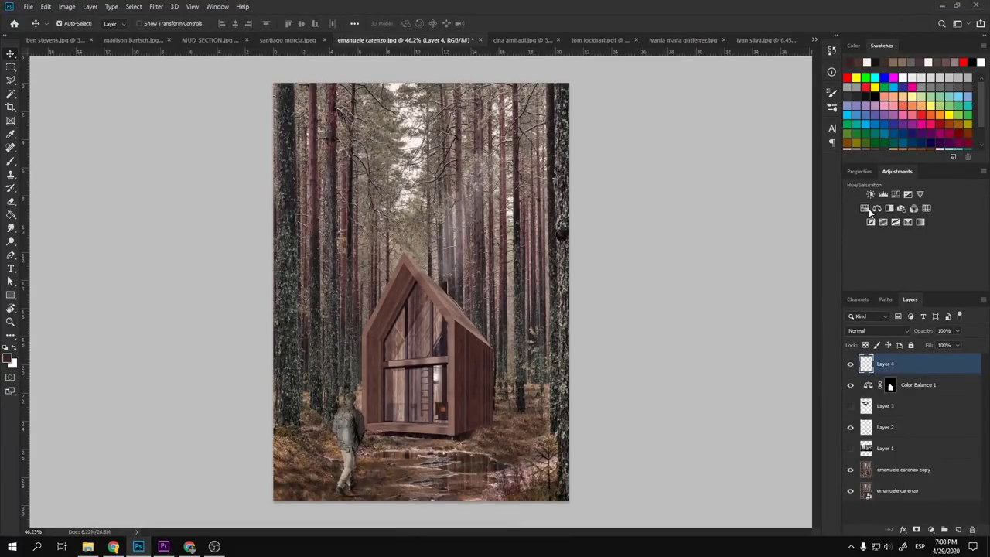
- Add whole-image Color Balance 2 with Cyan-Red -12 and Yellow-Blue -11
{"action": "left_click", "coordinate": [876, 209]}
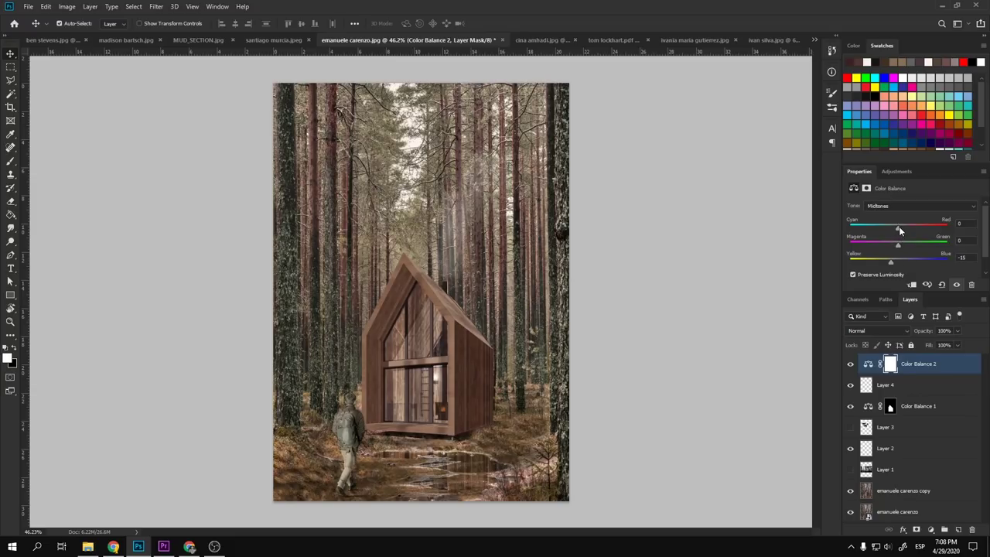
{"action": "left_click_drag", "start_coordinate": [899, 226], "coordinate": [900, 227]}
{"action": "scroll", "coordinate": [490, 320], "scroll_direction": "down", "scroll_amount": 3}
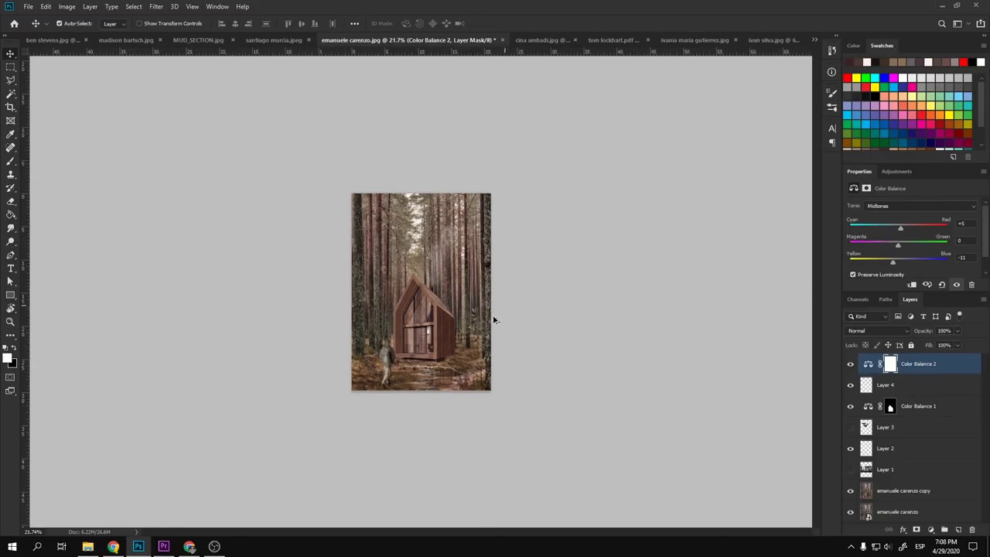
{"action": "scroll", "coordinate": [420, 375], "scroll_direction": "up", "scroll_amount": 5}
{"action": "scroll", "coordinate": [420, 375], "scroll_direction": "down", "scroll_amount": 2}
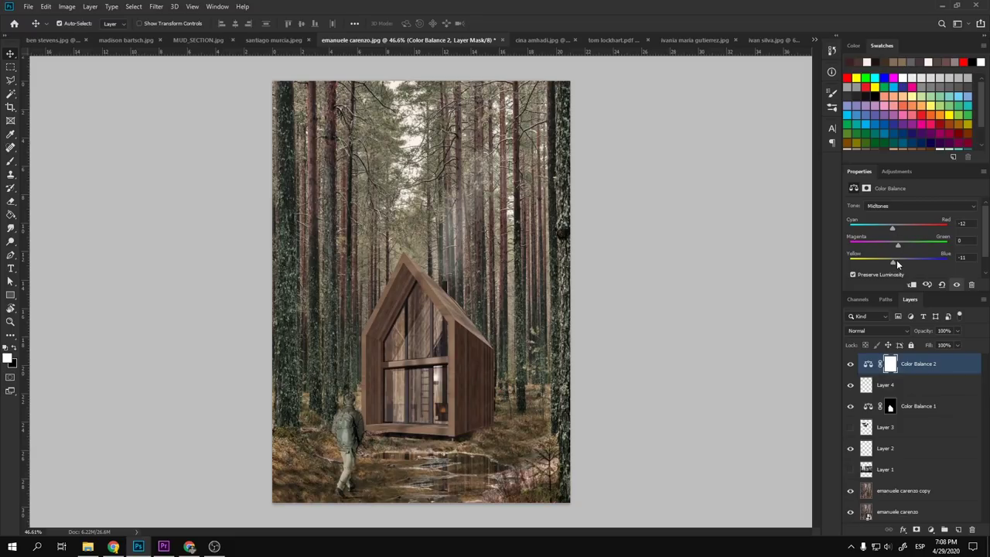
{"action": "left_click_drag", "start_coordinate": [896, 260], "coordinate": [940, 246]}
{"action": "scroll", "coordinate": [542, 336], "scroll_direction": "down", "scroll_amount": 3}
{"action": "scroll", "coordinate": [414, 370], "scroll_direction": "up", "scroll_amount": 4}
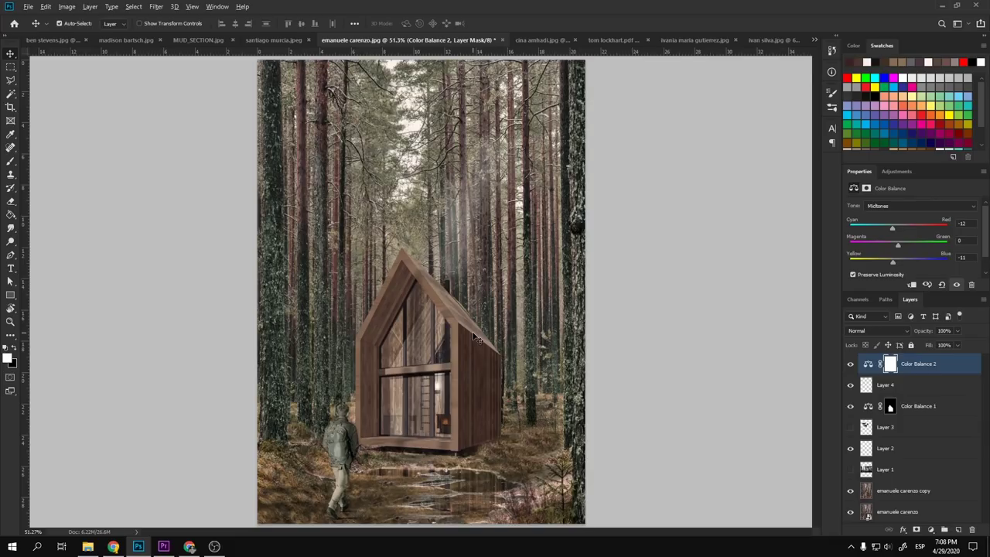
{"action": "scroll", "coordinate": [474, 337], "scroll_direction": "down", "scroll_amount": 3}
{"action": "scroll", "coordinate": [475, 336], "scroll_direction": "up", "scroll_amount": 2}
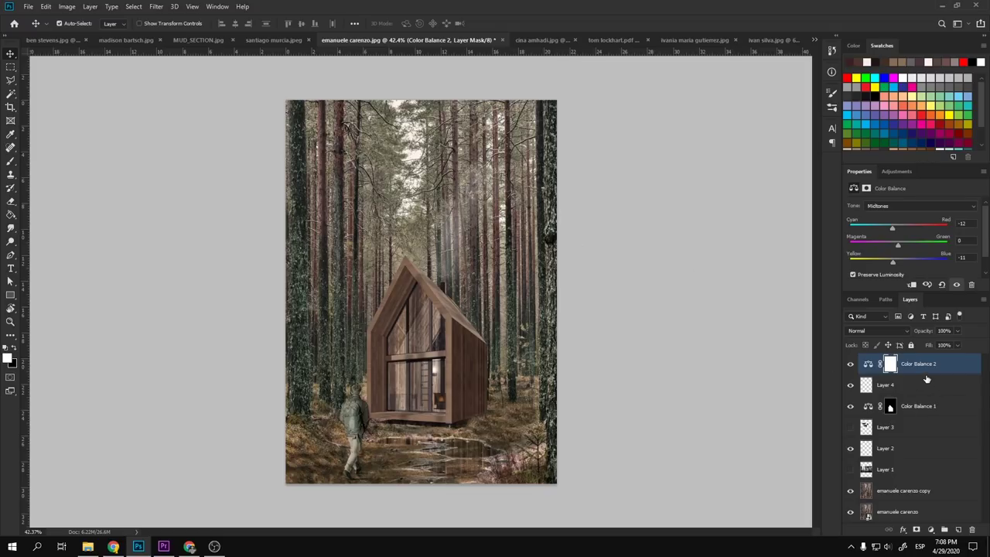
- Add a strongly lightening Hue/Saturation adjustment layer and fill its mask black to hide it
{"action": "key", "text": "l"}
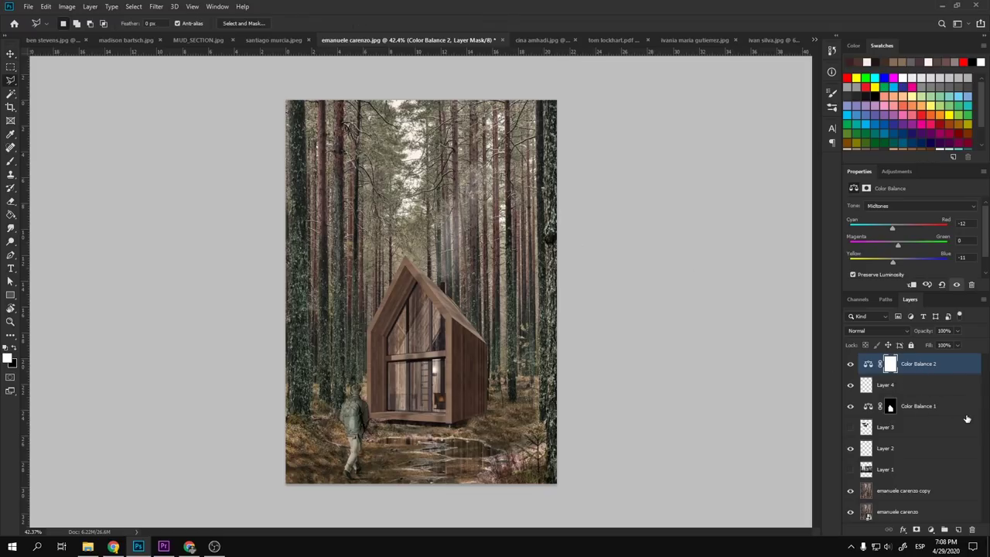
{"action": "left_click", "coordinate": [895, 171]}
{"action": "left_click", "coordinate": [870, 212]}
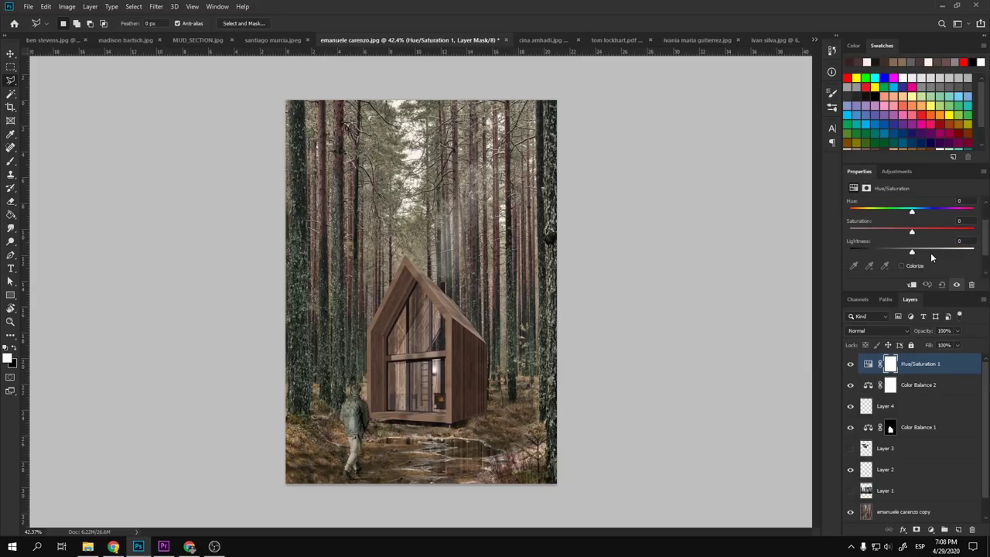
{"action": "left_click_drag", "start_coordinate": [929, 248], "coordinate": [944, 254]}
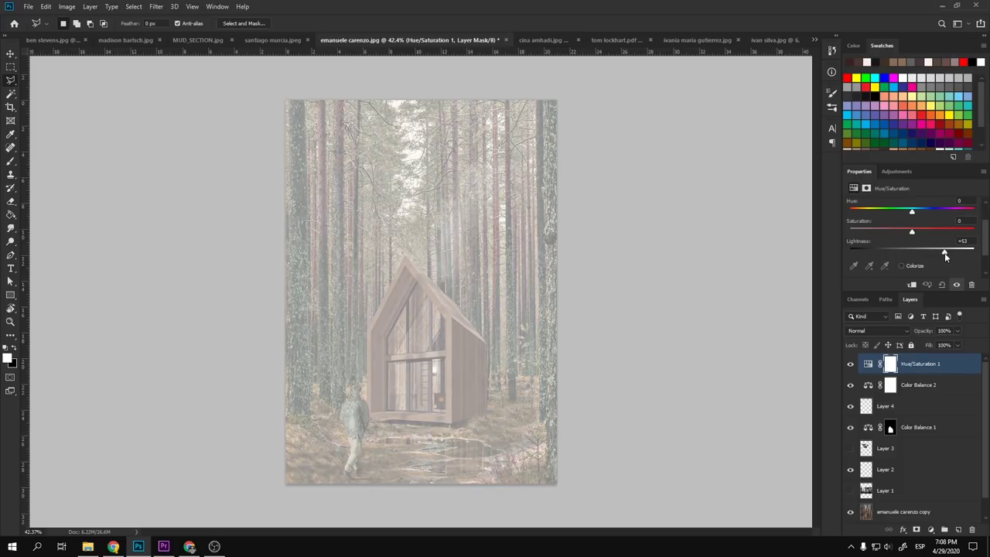
{"action": "left_click", "coordinate": [890, 364]}
{"action": "key", "text": "ctrl+i"}
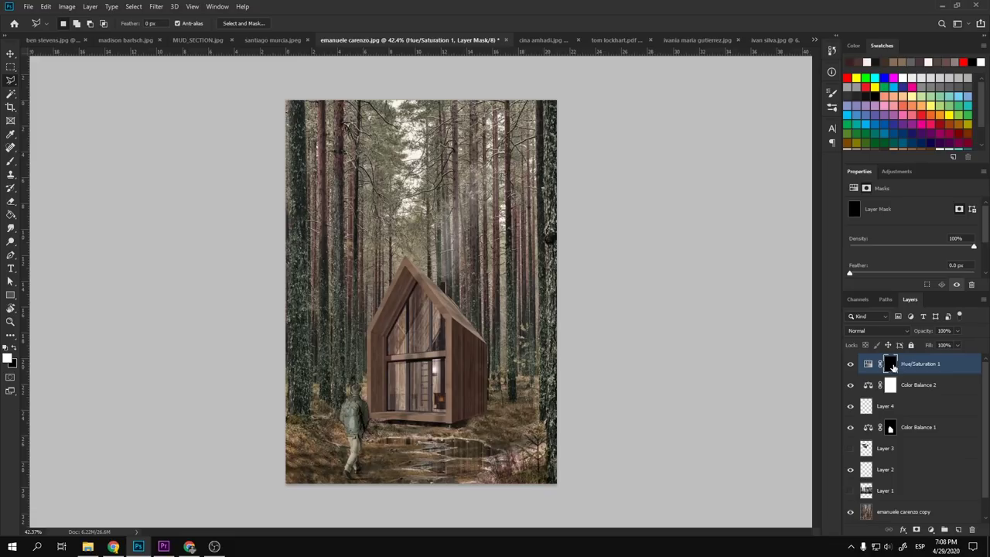
- Pick a small soft round brush for painting the mask
{"action": "key", "text": "b"}
{"action": "right_click", "coordinate": [455, 281]}
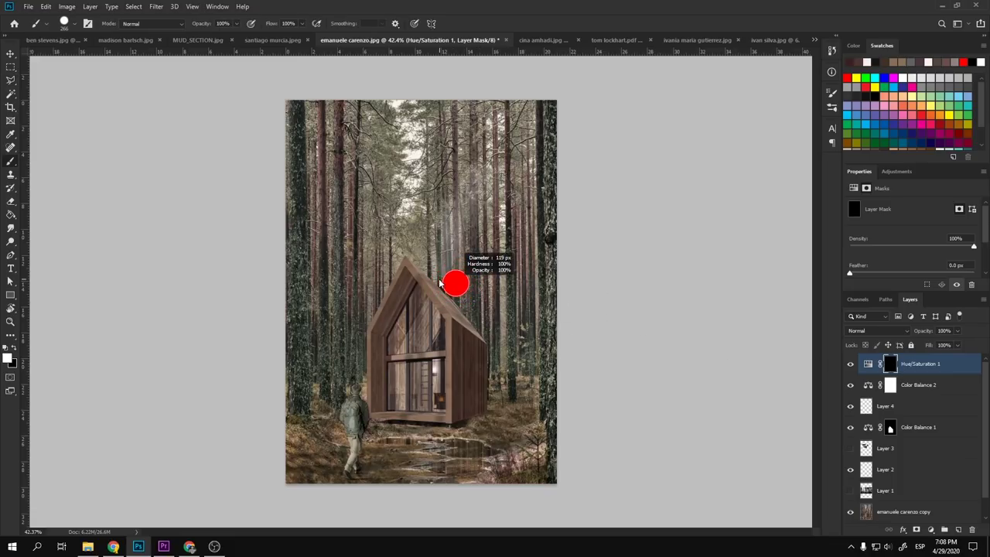
{"action": "left_click", "coordinate": [485, 225]}
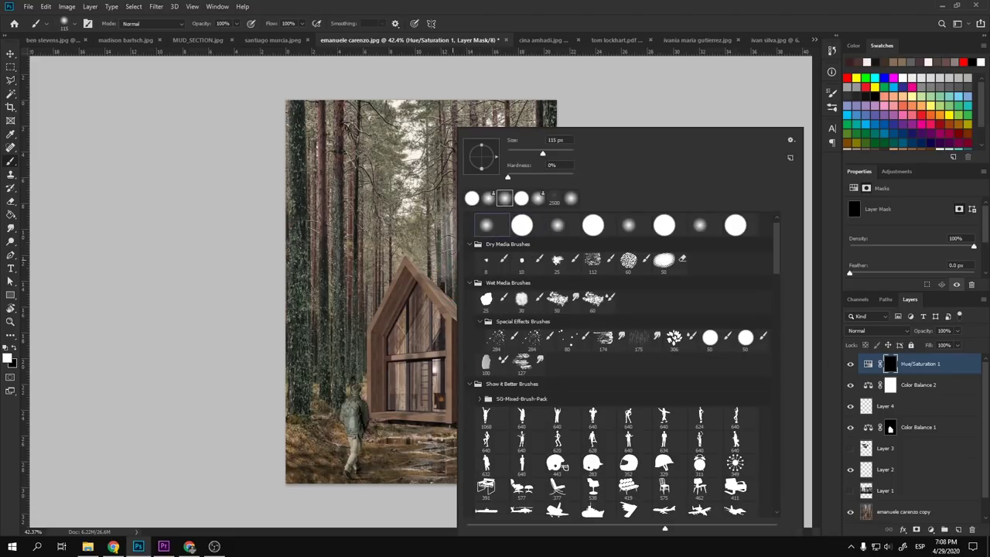
{"action": "left_click", "coordinate": [420, 249]}
{"action": "scroll", "coordinate": [420, 250], "scroll_direction": "up", "scroll_amount": 3}
{"action": "left_click_drag", "start_coordinate": [374, 235], "coordinate": [361, 235]}
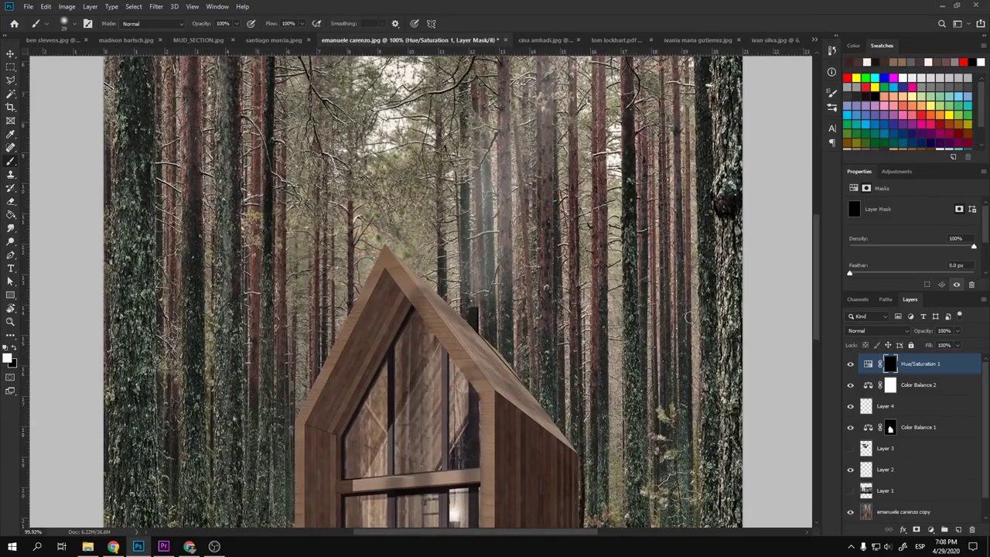
- Load the cabin silhouette as a selection and invert it so the cabin stays protected
{"action": "left_click", "coordinate": [891, 430], "text": "ctrl"}
{"action": "key", "text": "ctrl+shift+i"}
{"action": "left_click_drag", "start_coordinate": [435, 287], "coordinate": [456, 300]}
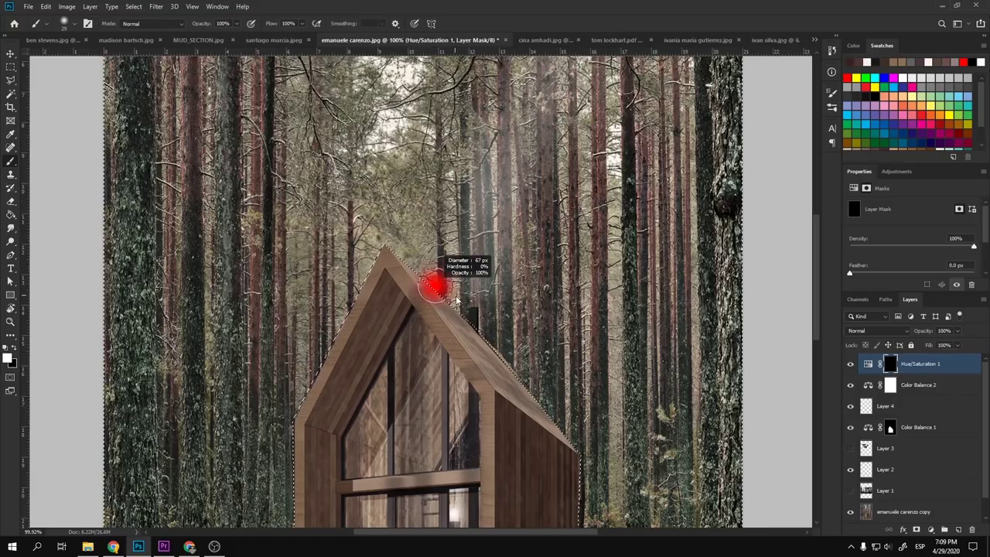
{"action": "left_click_drag", "start_coordinate": [420, 210], "coordinate": [419, 173]}
{"action": "key", "text": "ctrl+z"}
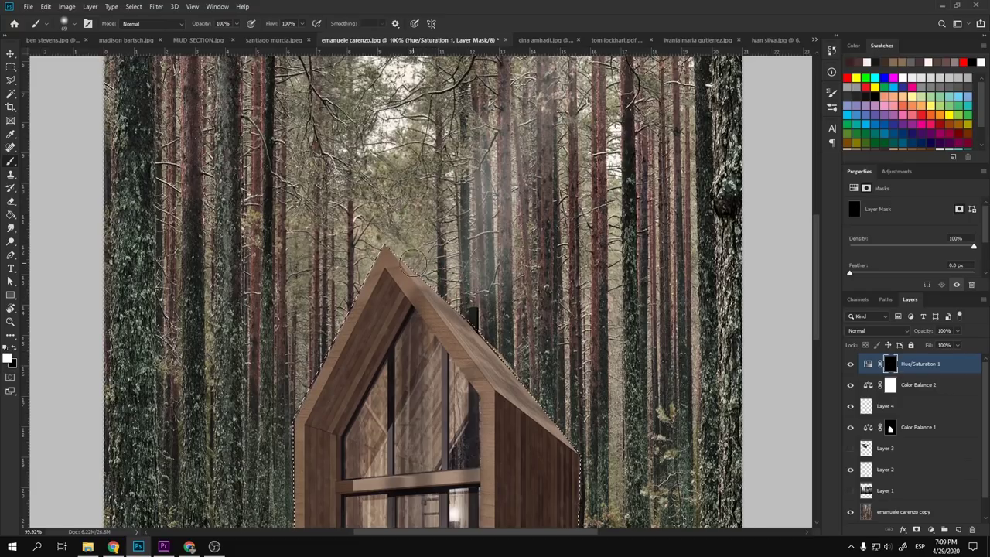
- With a 20% opacity, roughly 293 px brush, paint soft haze into the treetops
{"action": "key", "text": "2"}
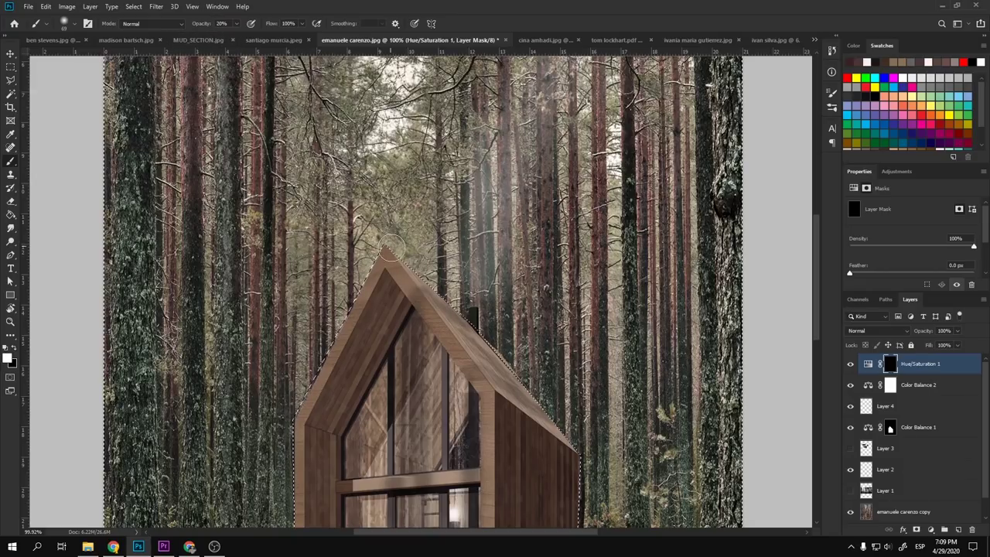
{"action": "left_click_drag", "start_coordinate": [391, 247], "coordinate": [422, 246]}
{"action": "scroll", "coordinate": [423, 246], "scroll_direction": "down", "scroll_amount": 3}
{"action": "left_click_drag", "start_coordinate": [464, 285], "coordinate": [474, 290]}
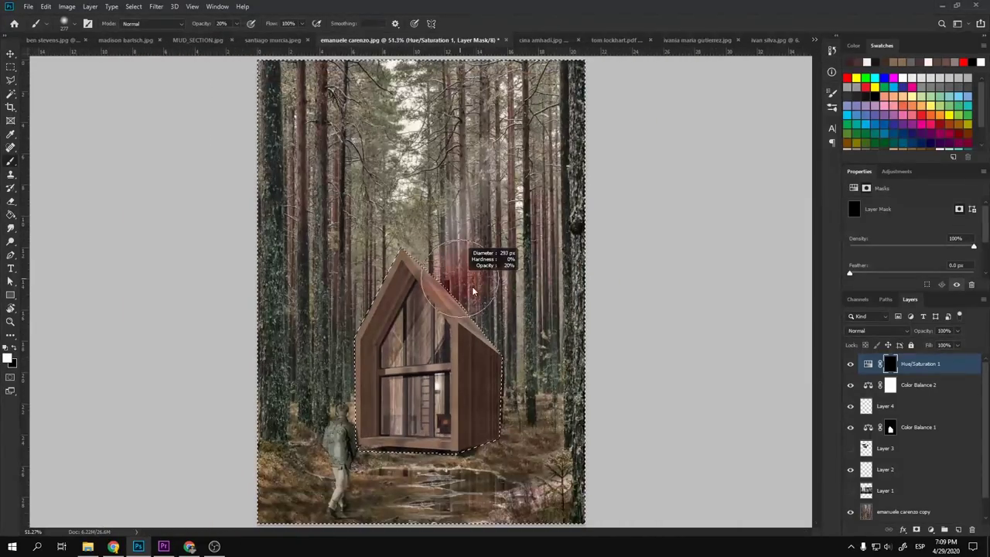
{"action": "left_click_drag", "start_coordinate": [421, 205], "coordinate": [404, 148]}
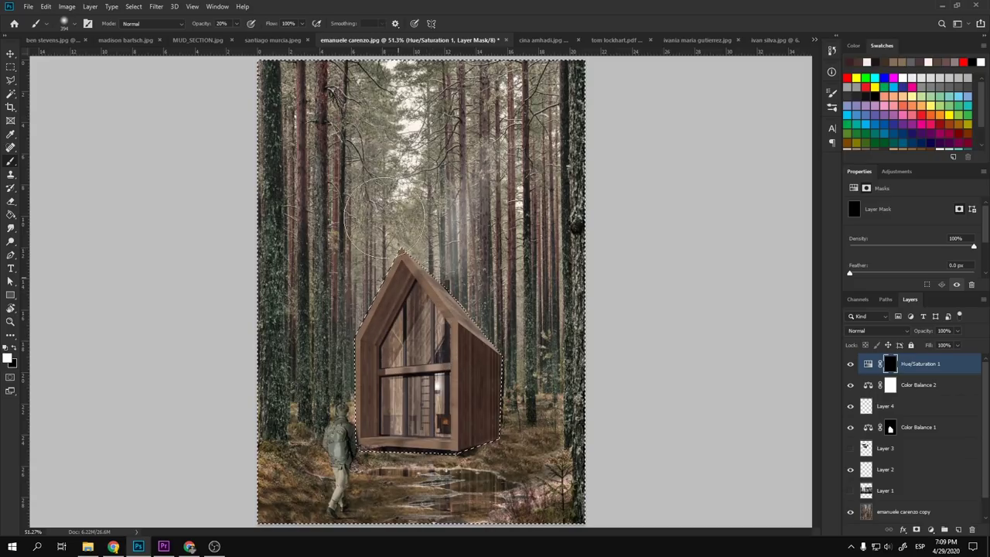
{"action": "left_click_drag", "start_coordinate": [433, 363], "coordinate": [452, 332]}
{"action": "left_click_drag", "start_coordinate": [438, 344], "coordinate": [412, 340]}
- Paint haze up the left tree trunk with a 47 px brush and check the result
{"action": "left_click_drag", "start_coordinate": [503, 336], "coordinate": [504, 333]}
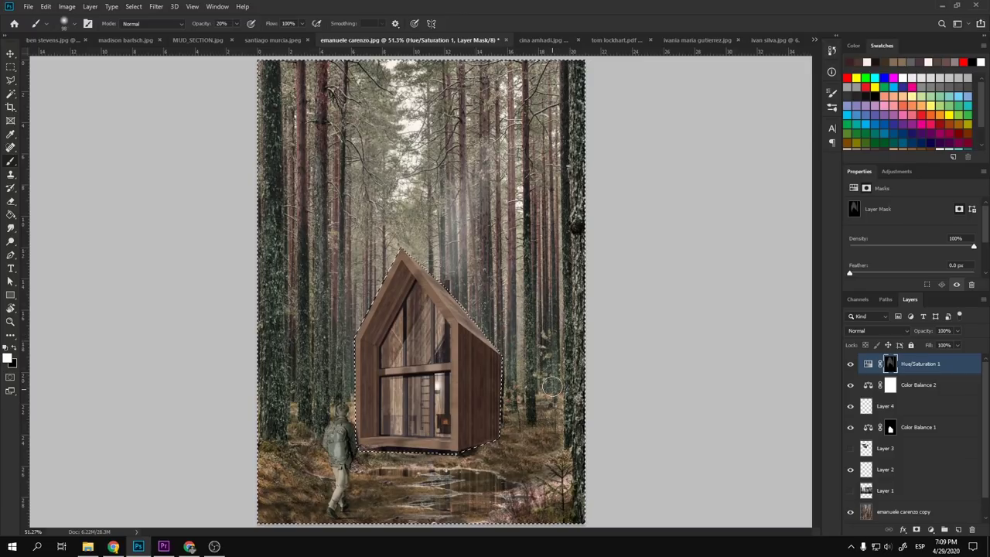
{"action": "left_click_drag", "start_coordinate": [309, 319], "coordinate": [308, 318]}
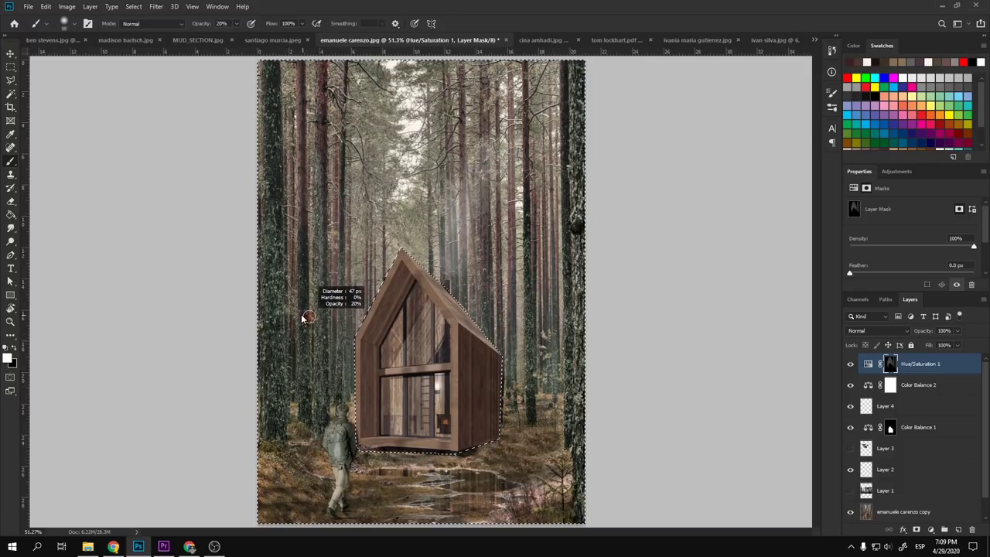
{"action": "left_click_drag", "start_coordinate": [291, 379], "coordinate": [285, 88]}
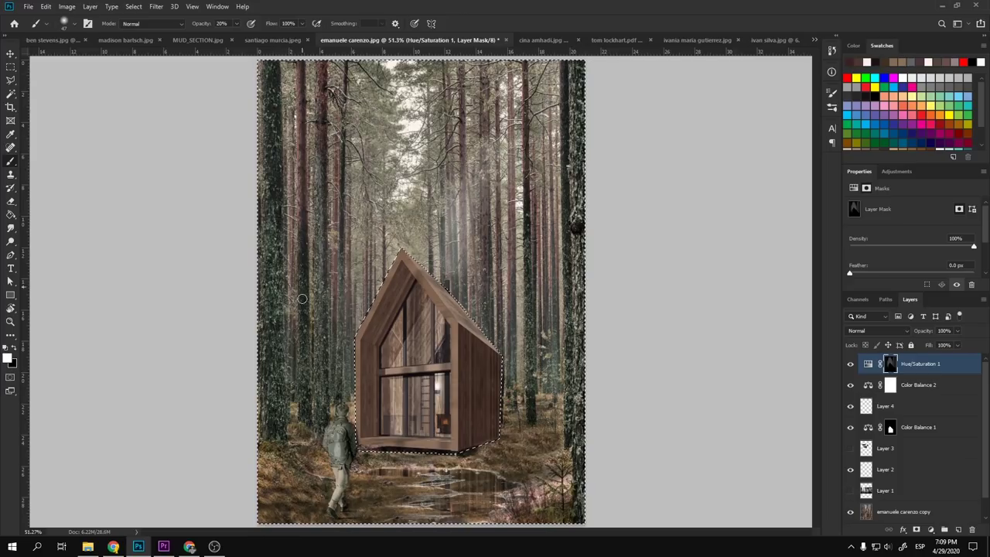
{"action": "key", "text": "ctrl+d"}
{"action": "key", "text": "ctrl+minus"}
{"action": "key", "text": "ctrl+plus"}
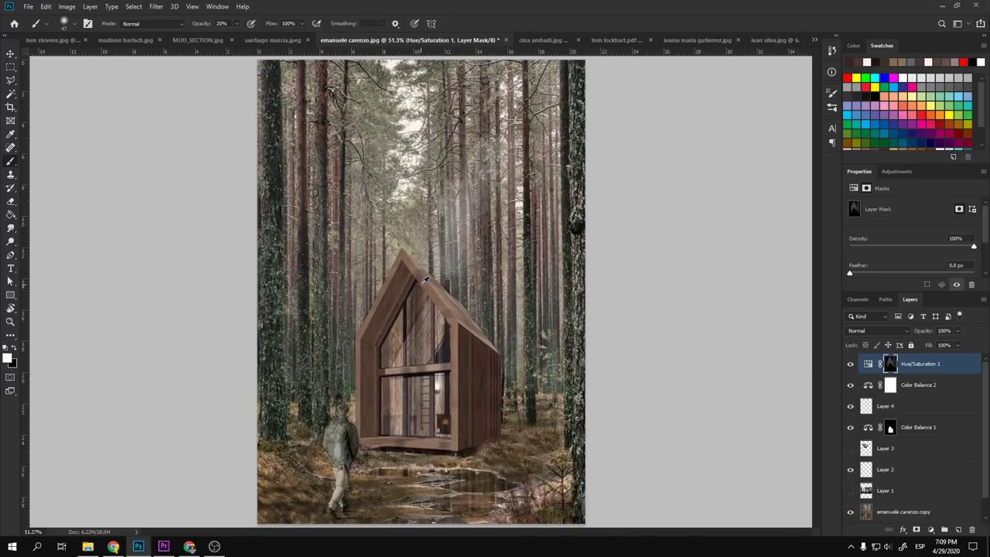
{"action": "scroll", "coordinate": [424, 280], "scroll_direction": "up", "scroll_amount": 2}
{"action": "key", "text": "ctrl+shift+d"}
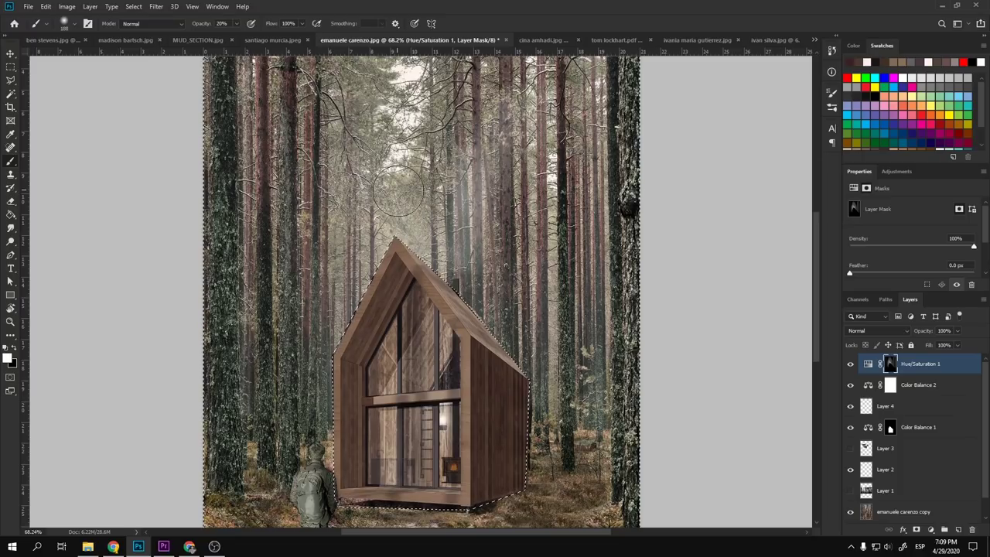
- Resize the brush and paint haze over the trees left of the cabin
{"action": "right_click", "coordinate": [392, 185], "text": "alt"}
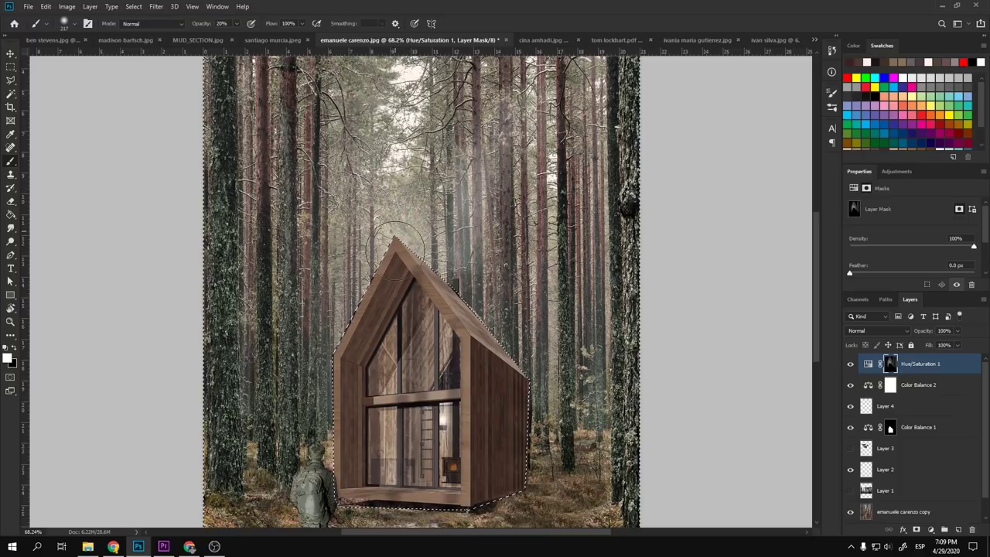
{"action": "scroll", "coordinate": [417, 348], "scroll_direction": "down", "scroll_amount": 3}
{"action": "scroll", "coordinate": [456, 337], "scroll_direction": "up", "scroll_amount": 2}
{"action": "scroll", "coordinate": [456, 337], "scroll_direction": "up", "scroll_amount": 2}
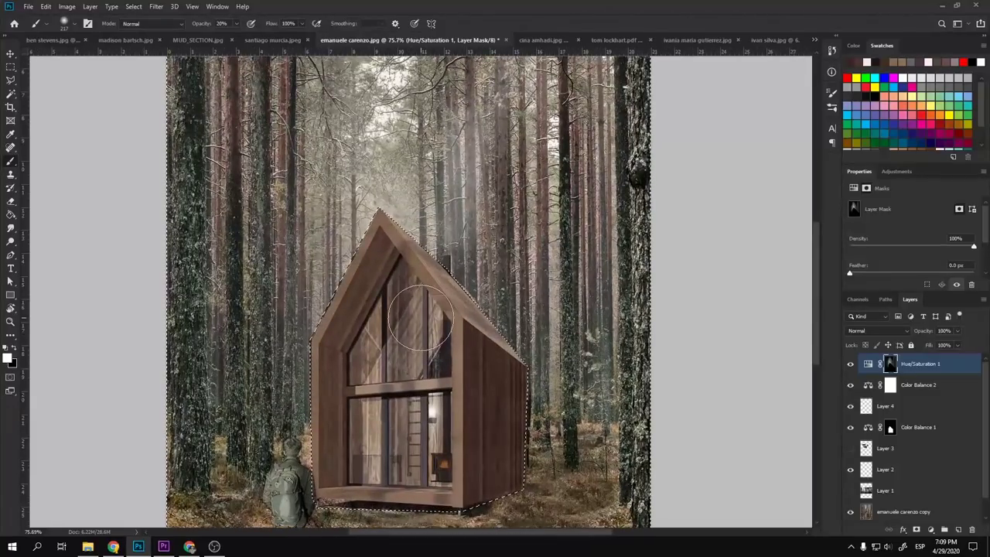
{"action": "right_click", "coordinate": [410, 321], "text": "alt"}
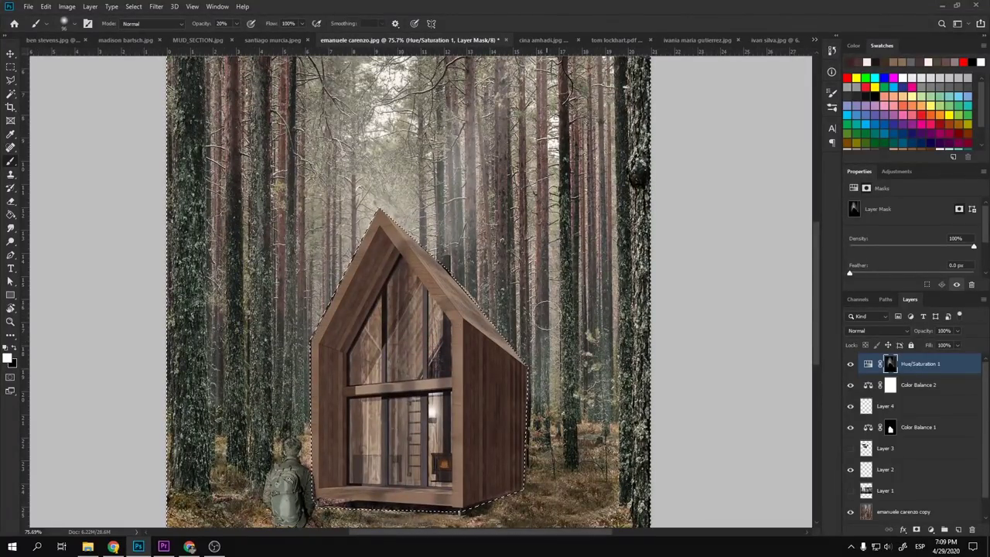
{"action": "right_click", "coordinate": [310, 387], "text": "alt"}
{"action": "mouse_move", "coordinate": [309, 379]}
{"action": "left_mouse_down"}
{"action": "mouse_move", "coordinate": [320, 364]}
{"action": "mouse_move", "coordinate": [307, 439]}
{"action": "left_mouse_up"}
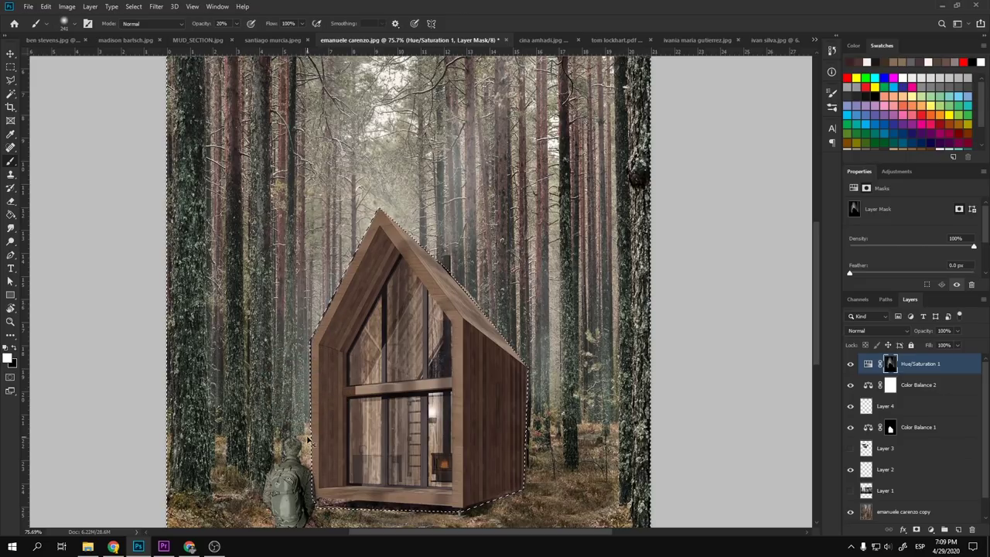
{"action": "scroll", "coordinate": [307, 439], "scroll_direction": "down", "scroll_amount": 4}
{"action": "scroll", "coordinate": [483, 377], "scroll_direction": "up", "scroll_amount": 2}
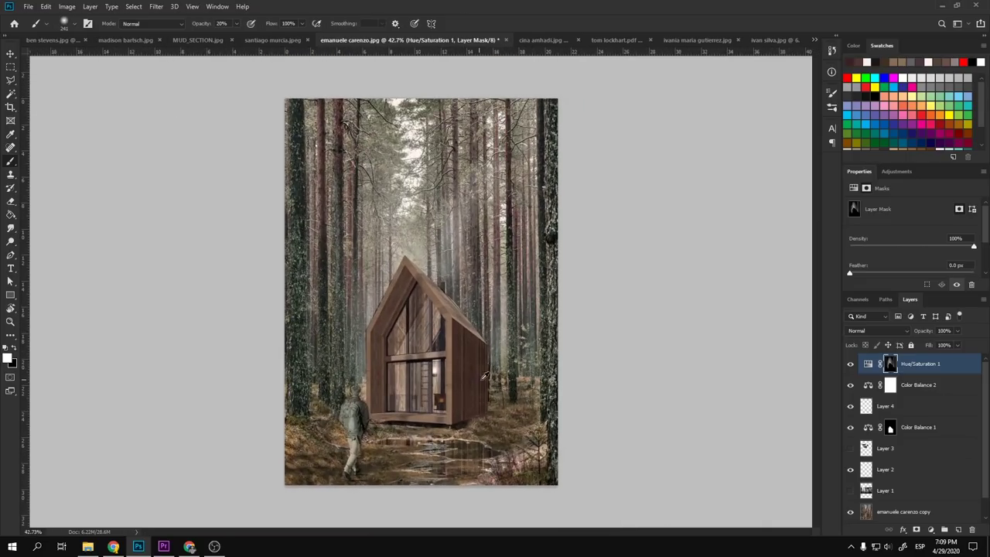
- Add a Brightness/Contrast layer at brightness -32, contrast 37, with its mask filled black
{"action": "left_click", "coordinate": [895, 172]}
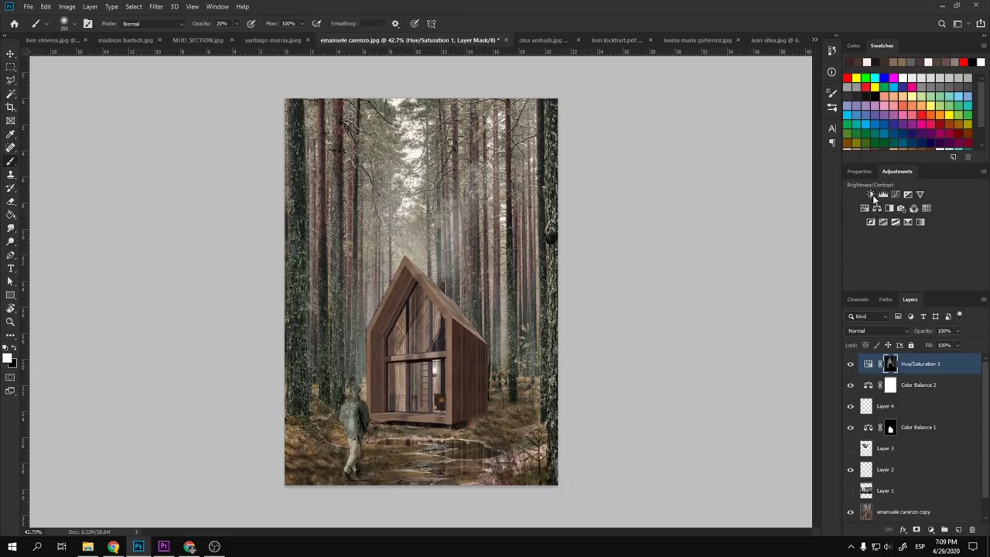
{"action": "left_click", "coordinate": [868, 194]}
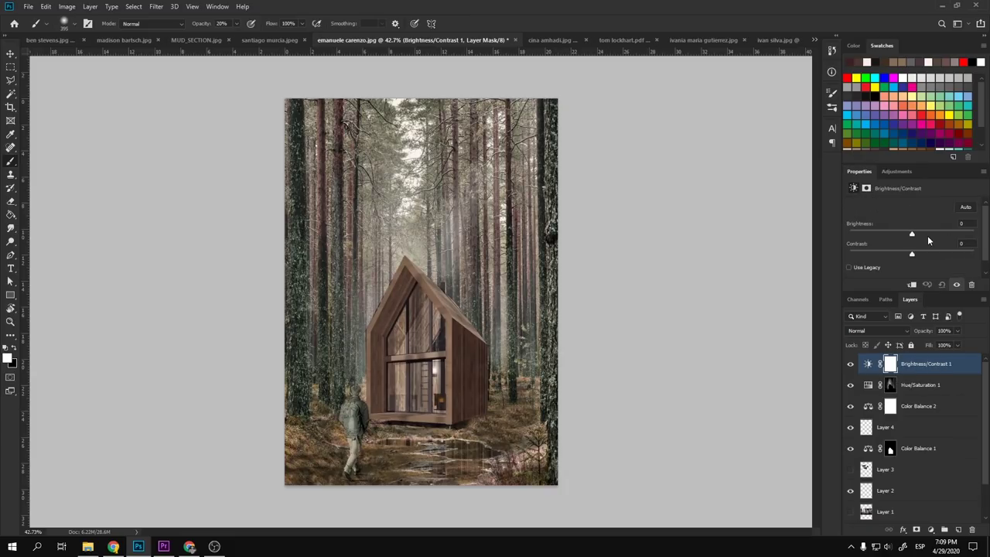
{"action": "left_click_drag", "start_coordinate": [925, 254], "coordinate": [899, 232]}
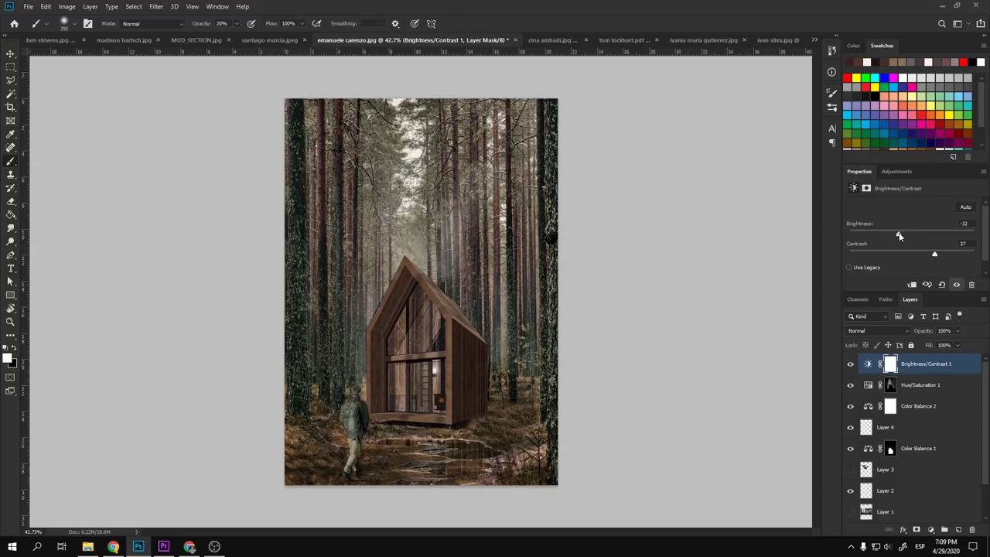
{"action": "left_click", "coordinate": [890, 366]}
{"action": "key", "text": "ctrl+i"}
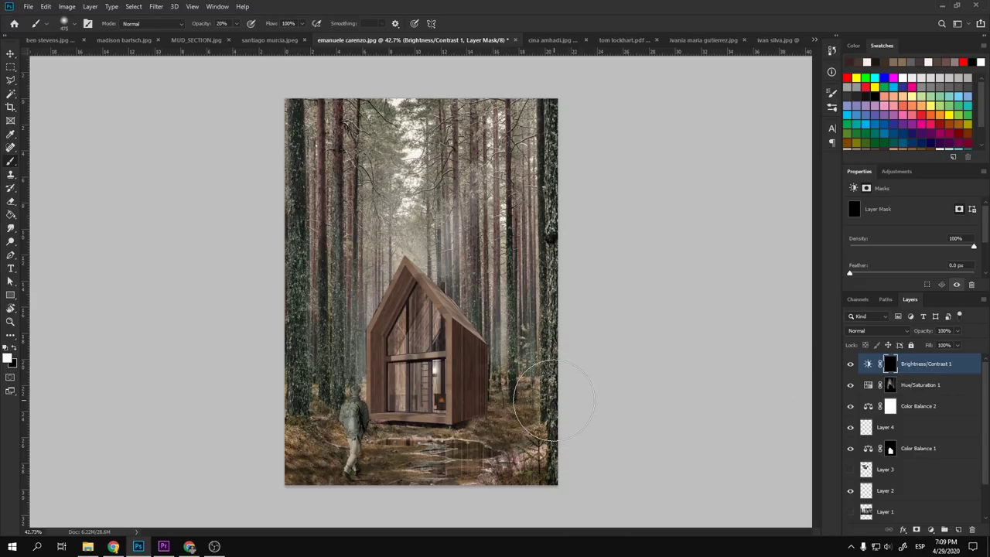
- Paint the darkening back in along the right and bottom edges with a 157 px brush
{"action": "right_click", "coordinate": [542, 398], "text": "alt"}
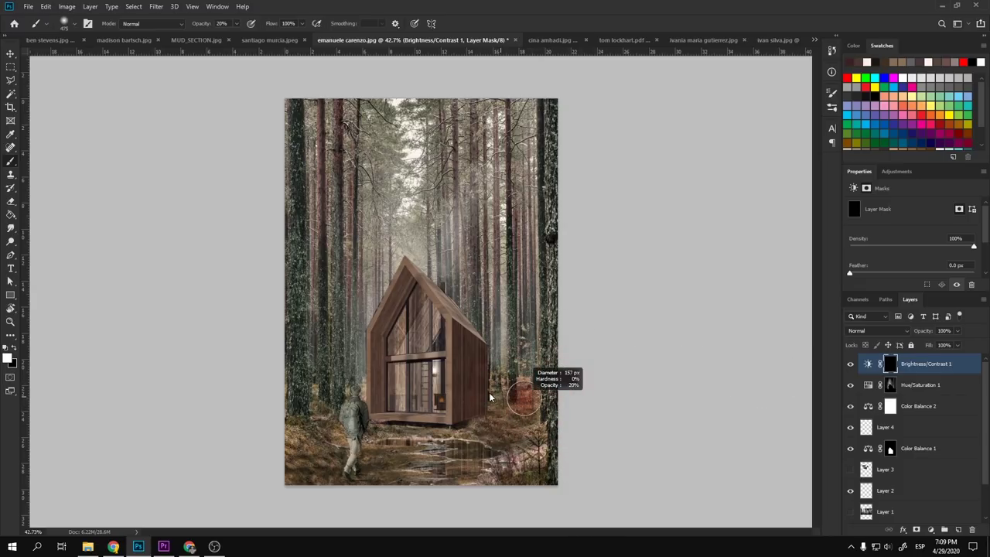
{"action": "mouse_move", "coordinate": [571, 110]}
{"action": "left_mouse_down"}
{"action": "mouse_move", "coordinate": [555, 202]}
{"action": "mouse_move", "coordinate": [550, 482]}
{"action": "left_mouse_up"}
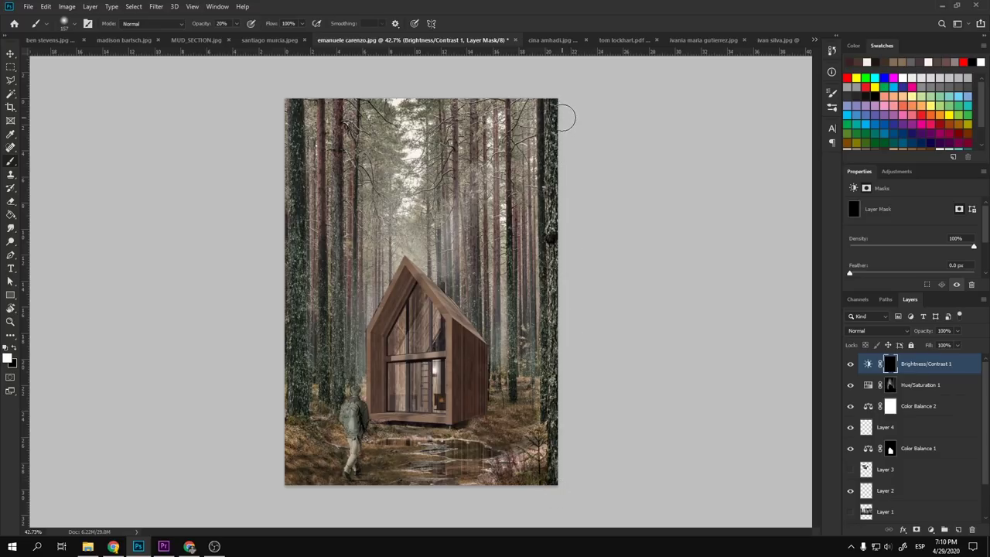
{"action": "mouse_move", "coordinate": [562, 389]}
{"action": "left_mouse_down"}
{"action": "mouse_move", "coordinate": [551, 483]}
{"action": "mouse_move", "coordinate": [479, 484]}
{"action": "mouse_move", "coordinate": [545, 475]}
{"action": "mouse_move", "coordinate": [311, 486]}
{"action": "mouse_move", "coordinate": [317, 473]}
{"action": "mouse_move", "coordinate": [271, 444]}
{"action": "mouse_move", "coordinate": [312, 450]}
{"action": "mouse_move", "coordinate": [299, 417]}
{"action": "mouse_move", "coordinate": [273, 127]}
{"action": "mouse_move", "coordinate": [295, 137]}
{"action": "mouse_move", "coordinate": [301, 474]}
{"action": "mouse_move", "coordinate": [413, 328]}
{"action": "mouse_move", "coordinate": [390, 309]}
{"action": "mouse_move", "coordinate": [396, 405]}
{"action": "mouse_move", "coordinate": [426, 309]}
{"action": "left_mouse_up"}
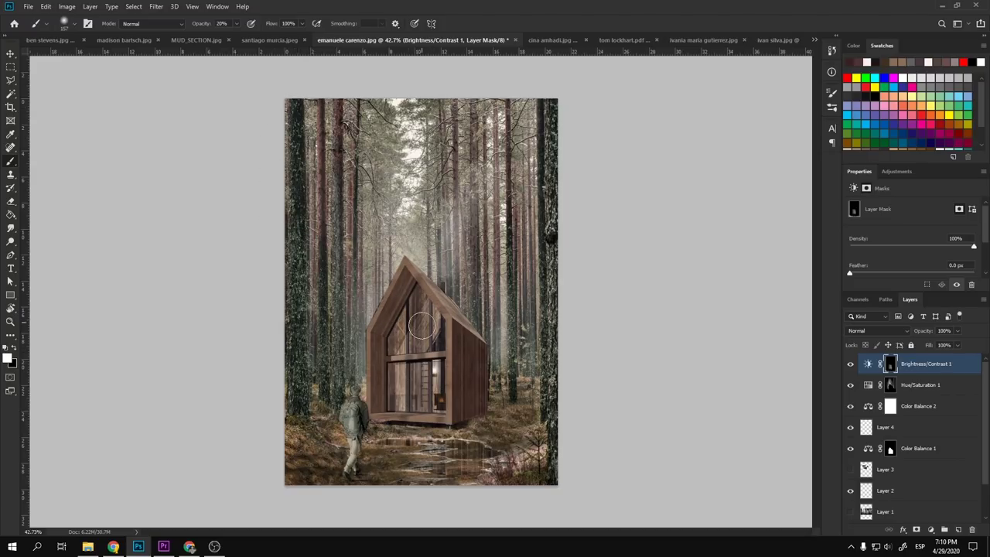
{"action": "key", "text": "v"}
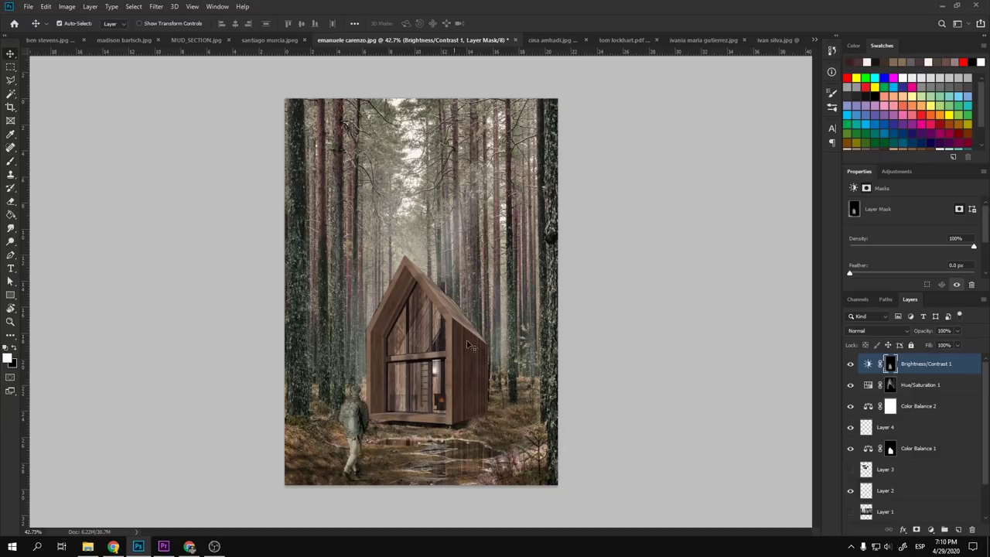
{"action": "scroll", "coordinate": [395, 345], "scroll_direction": "down", "scroll_amount": 3}
{"action": "scroll", "coordinate": [385, 346], "scroll_direction": "up", "scroll_amount": 3}
{"action": "scroll", "coordinate": [937, 440], "scroll_direction": "down", "scroll_amount": 2}
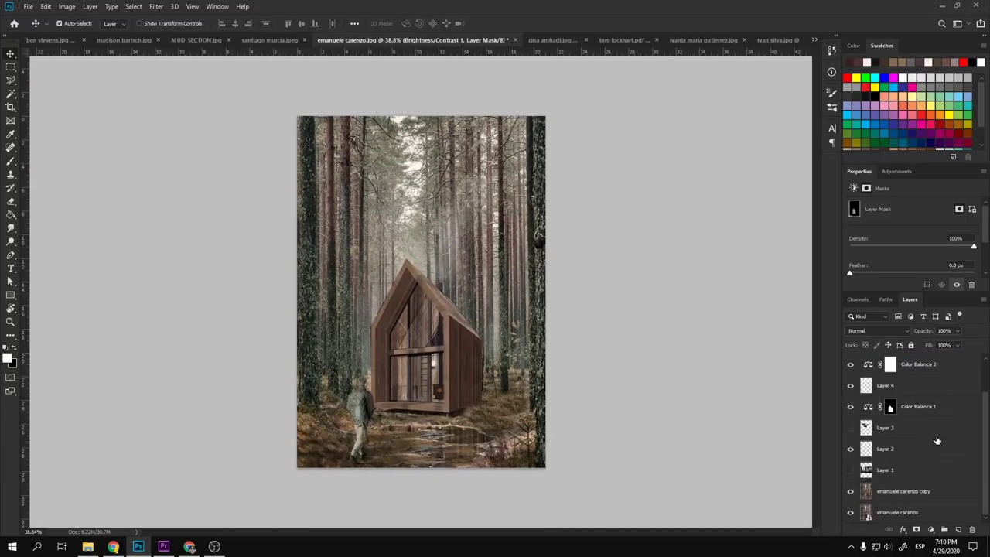
{"action": "left_click", "coordinate": [851, 514], "text": "alt"}
{"action": "left_click", "coordinate": [851, 515], "text": "alt"}
{"action": "left_click", "coordinate": [851, 514], "text": "alt"}
{"action": "left_click", "coordinate": [851, 514], "text": "alt"}
{"action": "left_click", "coordinate": [851, 514], "text": "alt"}
{"action": "left_click", "coordinate": [851, 514], "text": "alt"}
{"action": "left_click", "coordinate": [851, 514], "text": "alt"}
{"action": "left_click", "coordinate": [850, 514], "text": "alt"}
{"action": "left_click", "coordinate": [851, 515], "text": "alt"}
{"action": "left_click", "coordinate": [851, 515], "text": "alt"}
{"action": "left_click", "coordinate": [851, 515], "text": "alt"}
{"action": "left_click", "coordinate": [851, 514], "text": "alt"}
{"action": "scroll", "coordinate": [405, 286], "scroll_direction": "up", "scroll_amount": 5}
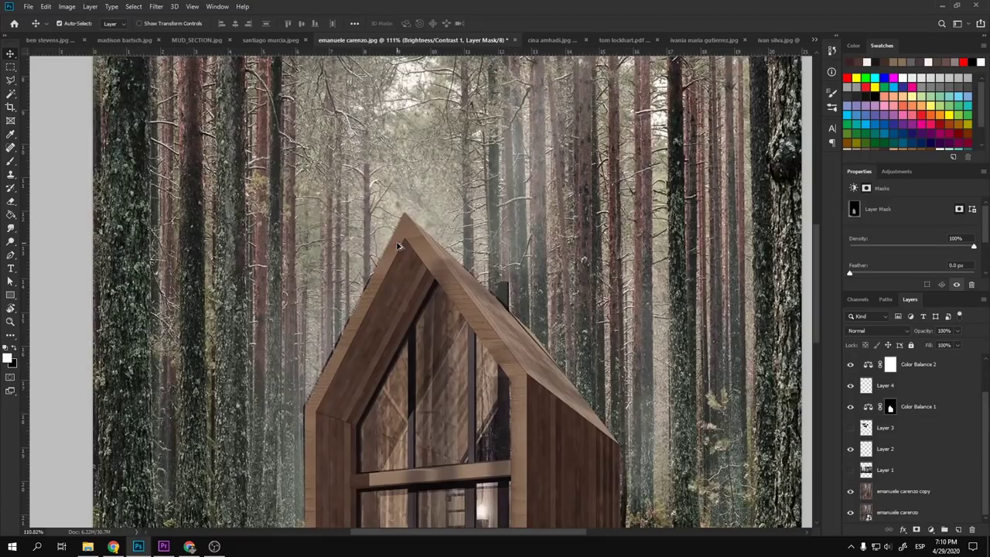
{"action": "scroll", "coordinate": [398, 246], "scroll_direction": "down", "scroll_amount": 5}
{"action": "scroll", "coordinate": [352, 312], "scroll_direction": "up", "scroll_amount": 7}
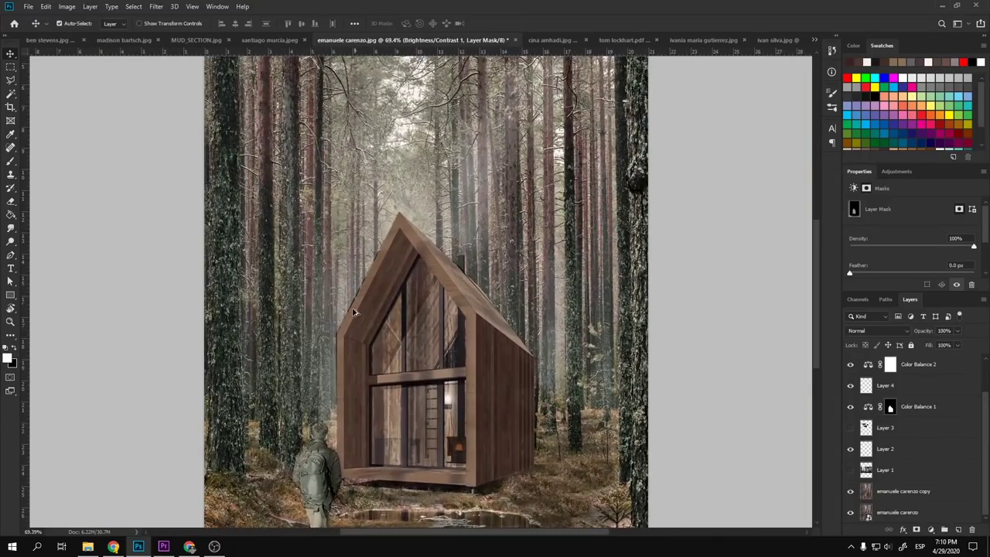
{"action": "scroll", "coordinate": [351, 312], "scroll_direction": "down", "scroll_amount": 5}
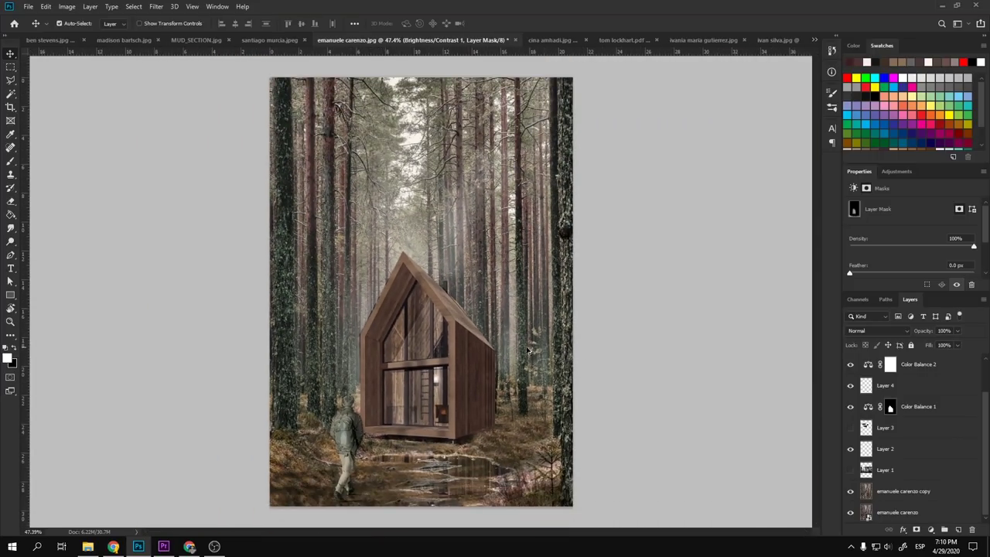
{"action": "left_click", "coordinate": [680, 395]}
{"action": "scroll", "coordinate": [559, 386], "scroll_direction": "up", "scroll_amount": 9}
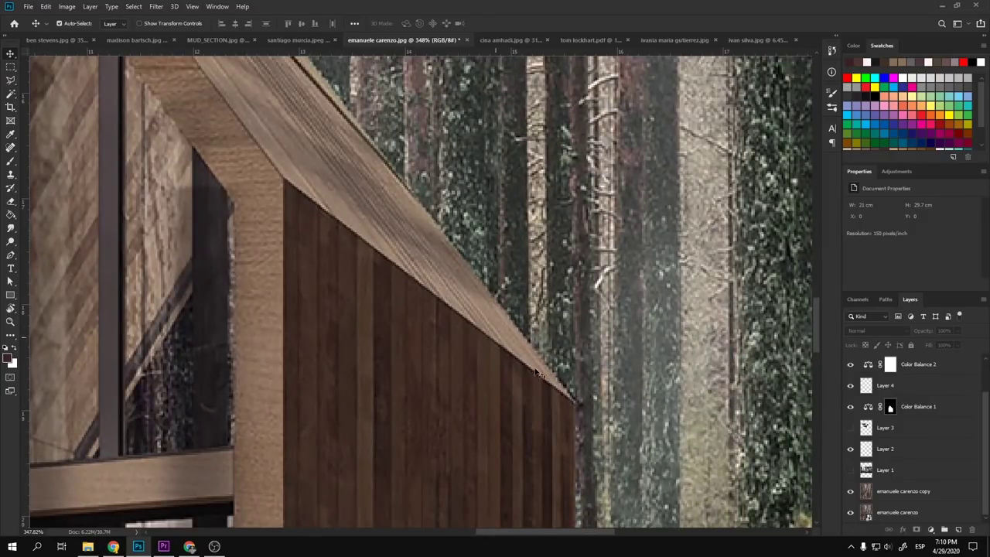
{"action": "scroll", "coordinate": [571, 377], "scroll_direction": "down", "scroll_amount": 10}
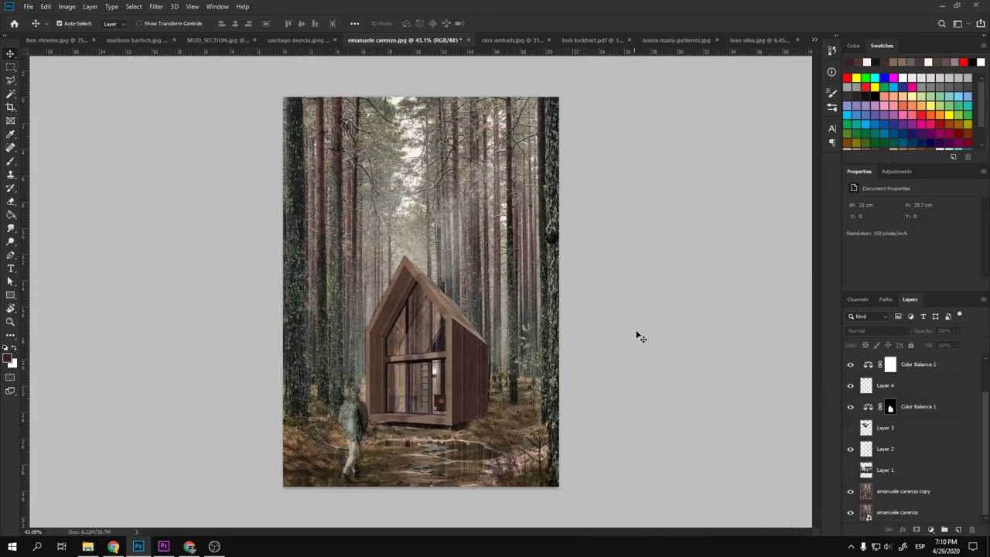
- Stamp all visible layers into a new merged Layer 5
{"action": "key", "text": "ctrl+shift+alt+e"}
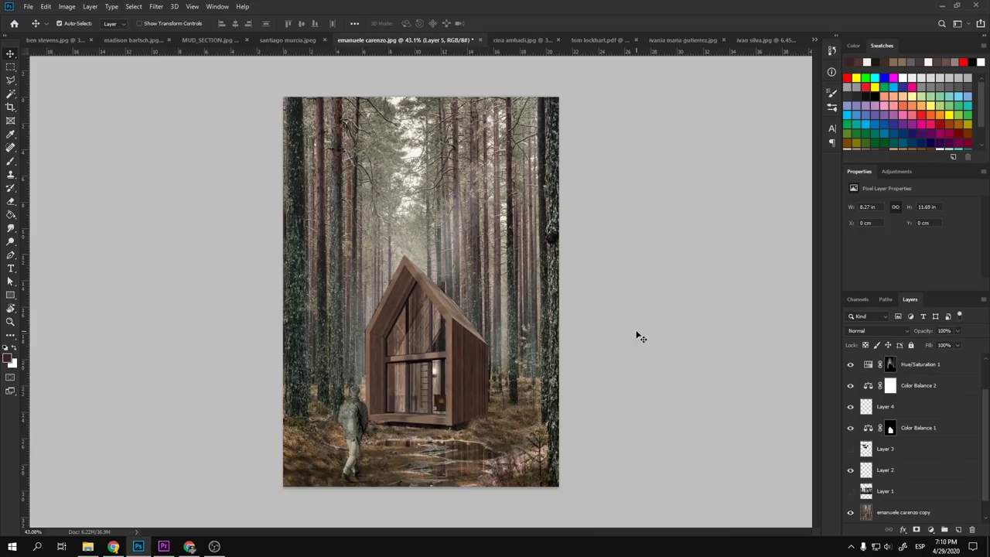
{"action": "scroll", "coordinate": [913, 394], "scroll_direction": "up", "scroll_amount": 2}
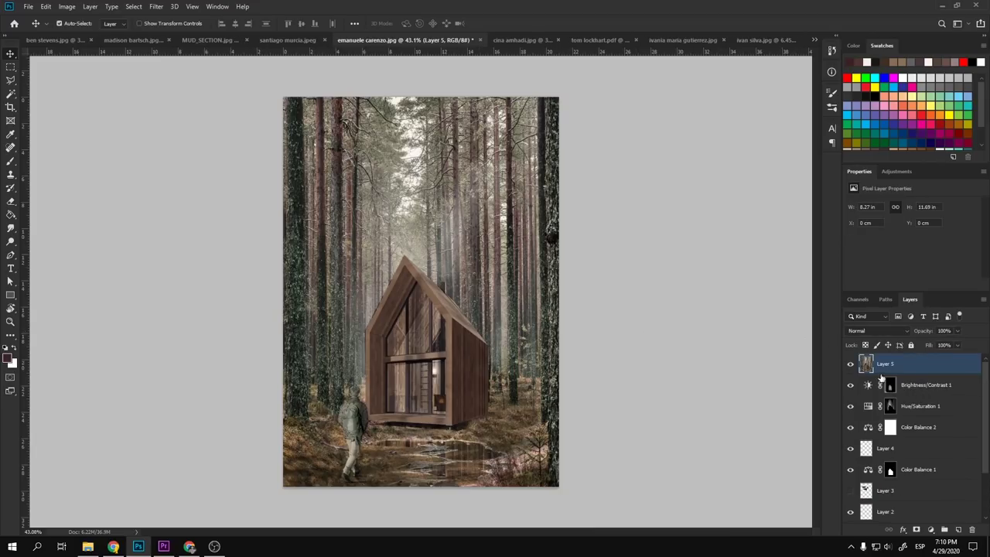
{"action": "left_click", "coordinate": [156, 6]}
{"action": "mouse_move", "coordinate": [225, 152]}
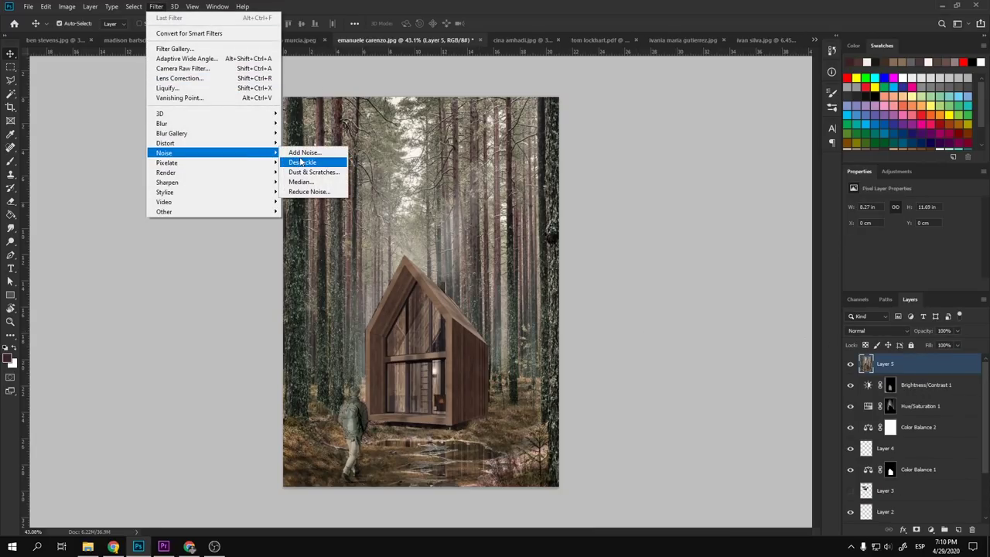
{"action": "left_click", "coordinate": [305, 152]}
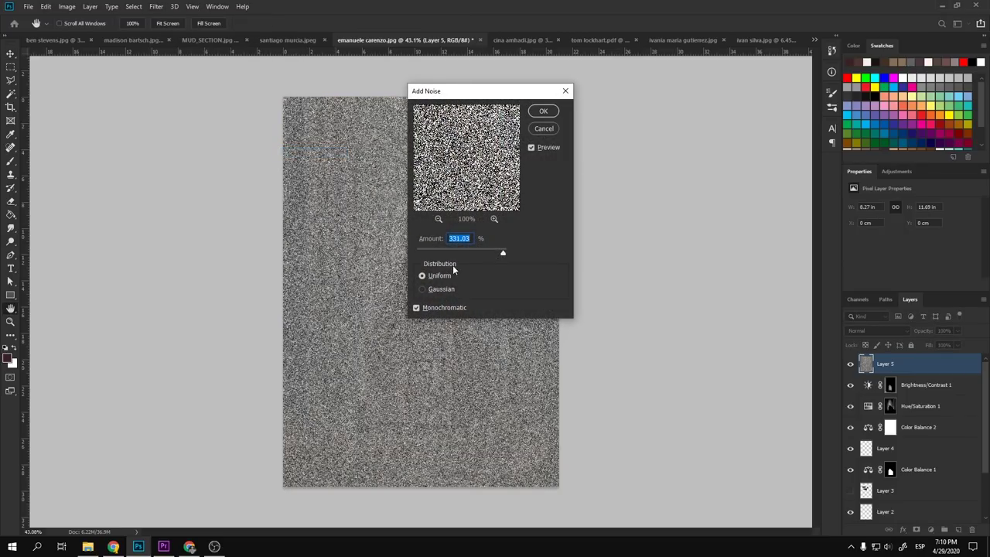
- Apply Add Noise to Layer 5 at about 4.39%, uniform and monochromatic
{"action": "left_click_drag", "start_coordinate": [444, 255], "coordinate": [425, 255]}
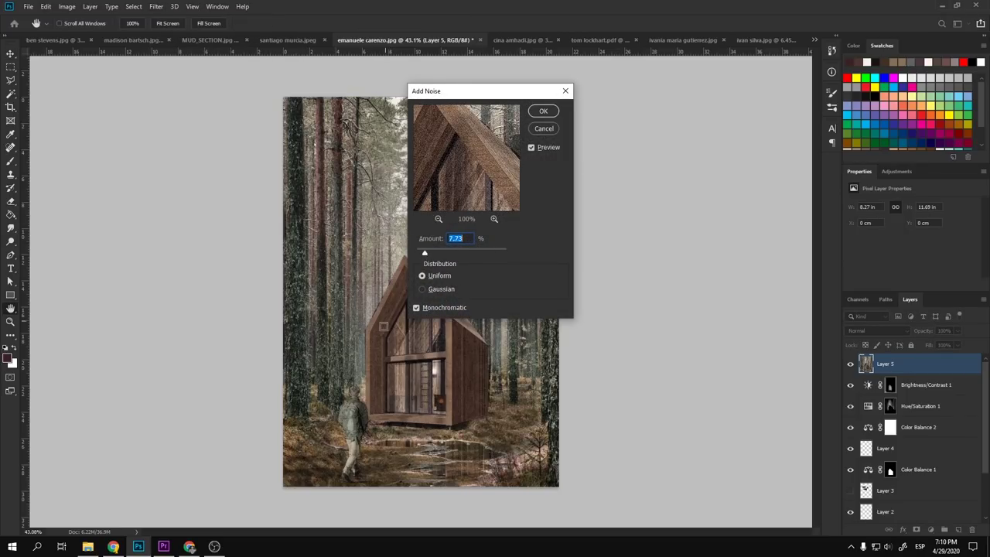
{"action": "left_click", "coordinate": [414, 366], "text": "ctrl"}
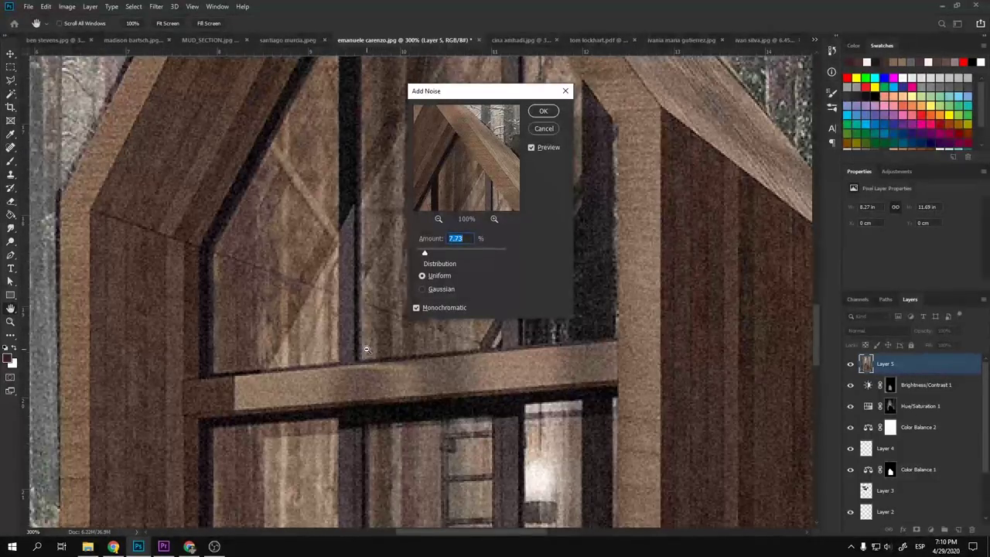
{"action": "left_click", "coordinate": [370, 350], "text": "alt"}
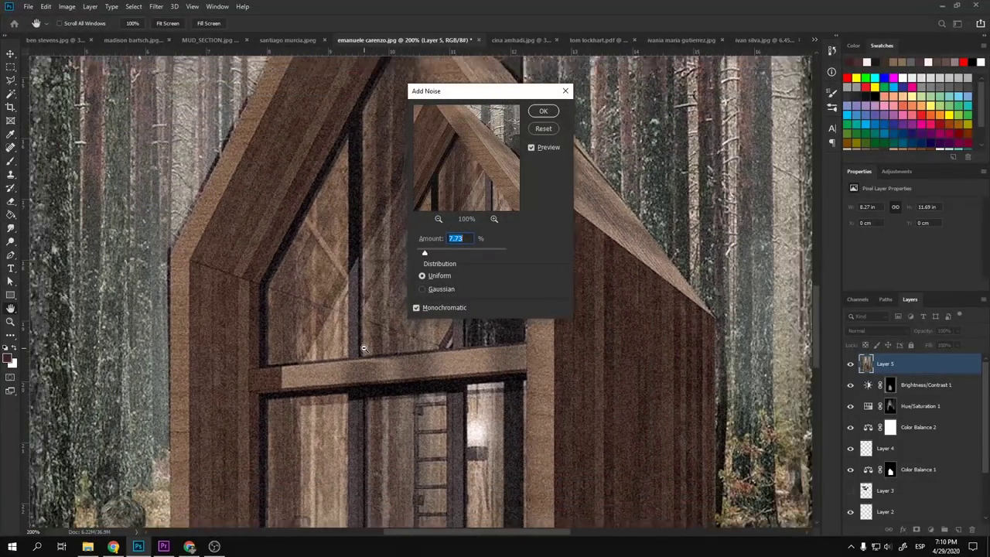
{"action": "left_click_drag", "start_coordinate": [424, 253], "coordinate": [422, 253]}
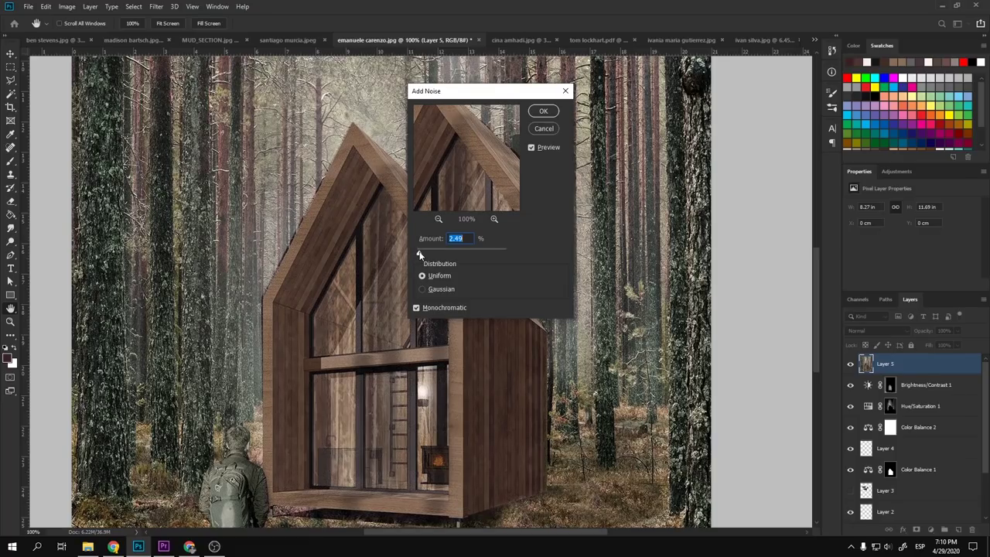
{"action": "left_click", "coordinate": [544, 111]}
{"action": "key", "text": "v"}
{"action": "scroll", "coordinate": [465, 327], "scroll_direction": "up", "scroll_amount": 5}
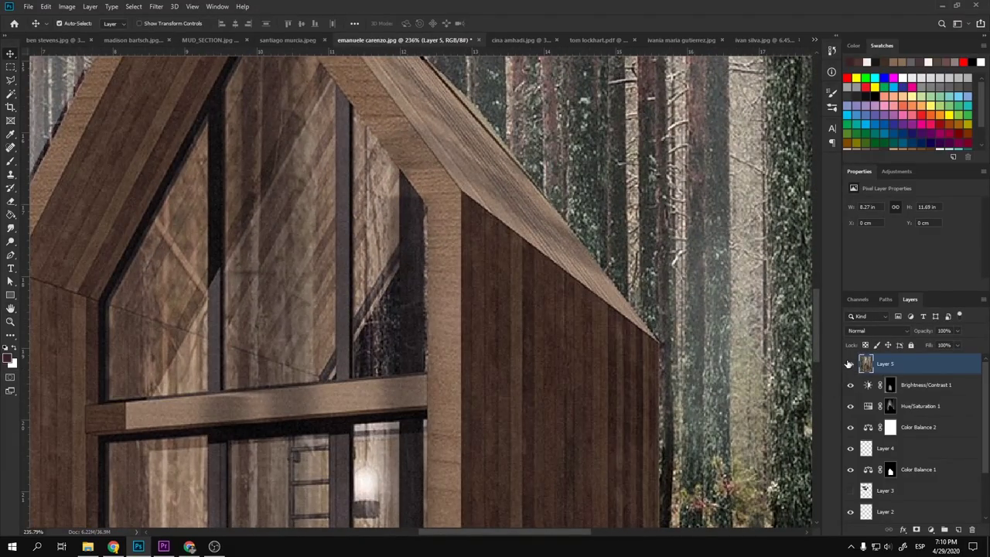
{"action": "scroll", "coordinate": [476, 308], "scroll_direction": "down", "scroll_amount": 2}
{"action": "scroll", "coordinate": [476, 308], "scroll_direction": "down", "scroll_amount": 5}
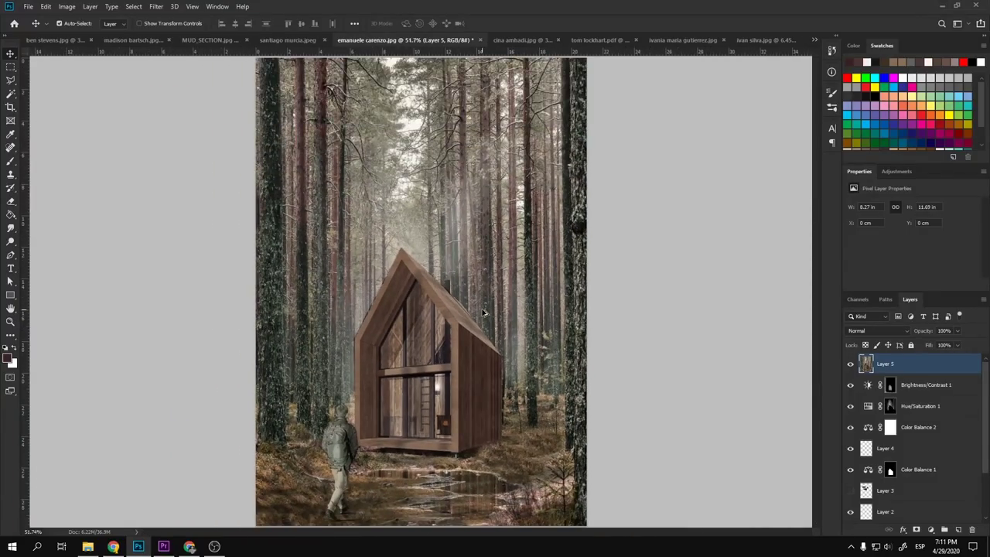
- Create a new empty Layer 6 and set up a white brush of about 172 px
{"action": "left_click", "coordinate": [957, 530]}
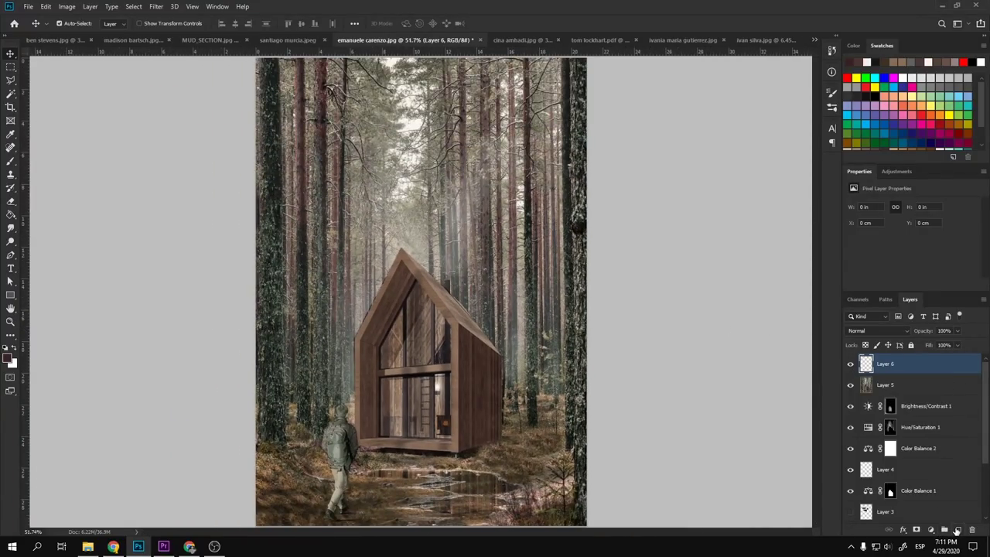
{"action": "key", "text": "b"}
{"action": "key", "text": "d"}
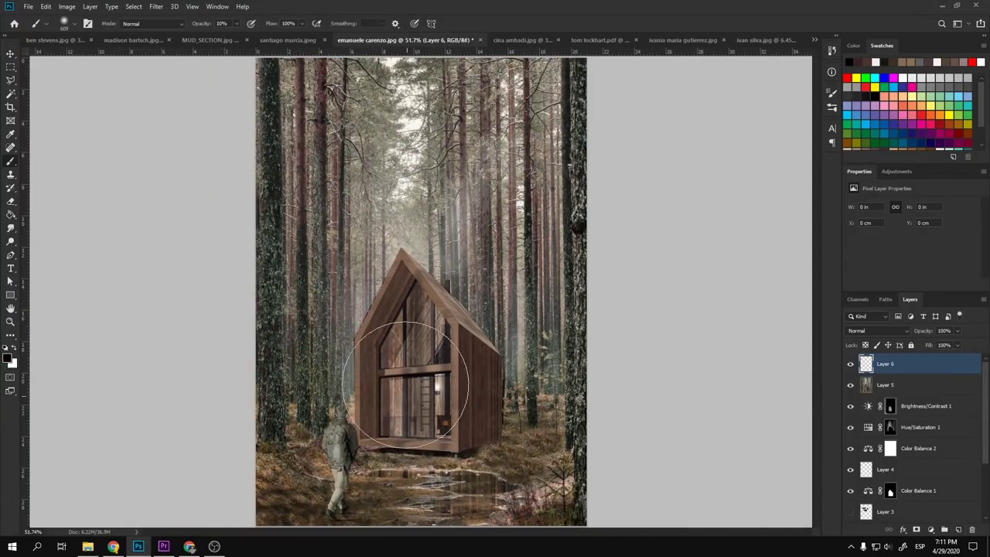
{"action": "key", "text": "x"}
{"action": "mouse_move", "coordinate": [364, 417]}
{"action": "left_mouse_down"}
{"action": "mouse_move", "coordinate": [397, 377]}
{"action": "mouse_move", "coordinate": [396, 398]}
{"action": "mouse_move", "coordinate": [351, 361]}
{"action": "mouse_move", "coordinate": [325, 438]}
{"action": "mouse_move", "coordinate": [278, 479]}
{"action": "mouse_move", "coordinate": [269, 303]}
{"action": "mouse_move", "coordinate": [304, 246]}
{"action": "mouse_move", "coordinate": [303, 129]}
{"action": "left_mouse_up"}
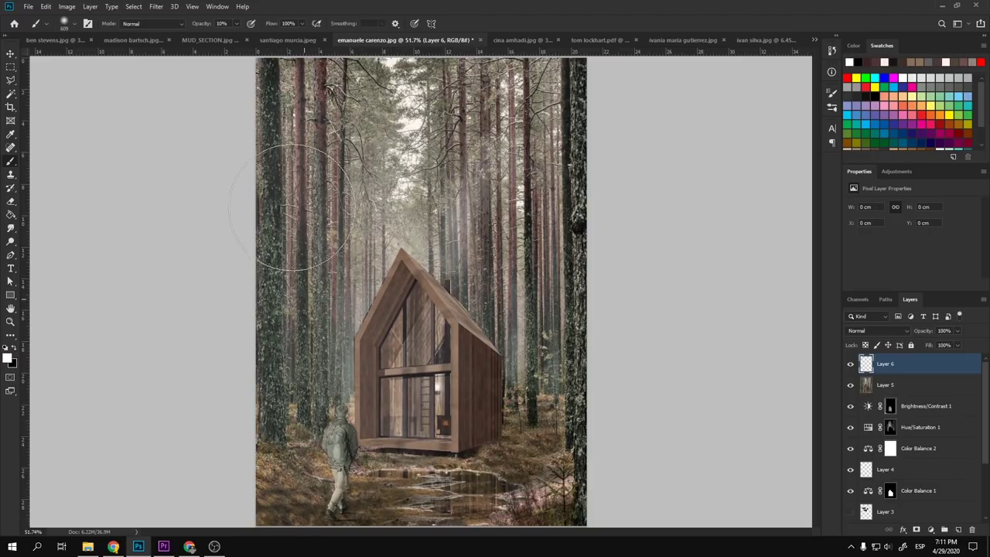
{"action": "key", "text": "ctrl+z"}
{"action": "left_click_drag", "start_coordinate": [298, 243], "coordinate": [267, 246]}
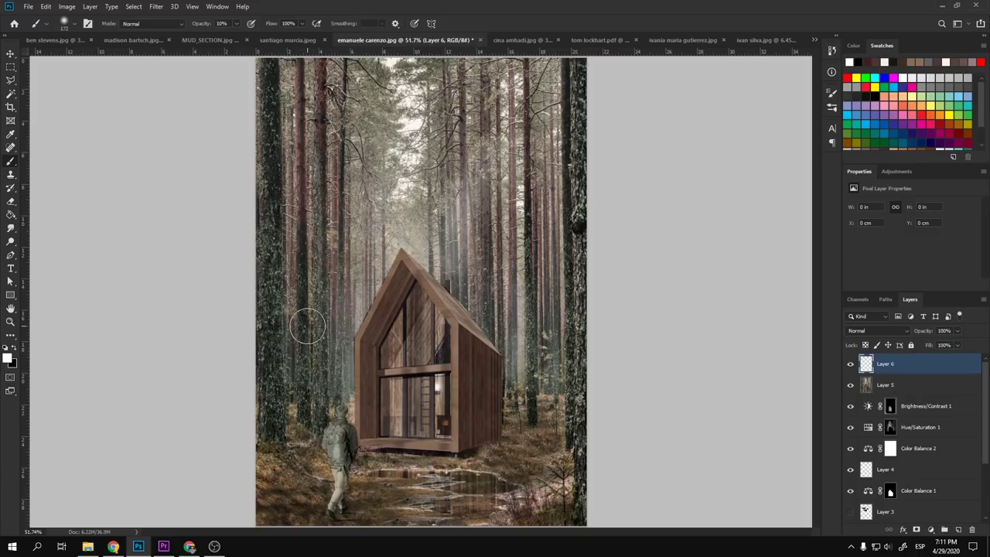
- Draw a polygonal lasso selection around the trees left of the cabin
{"action": "key", "text": "l"}
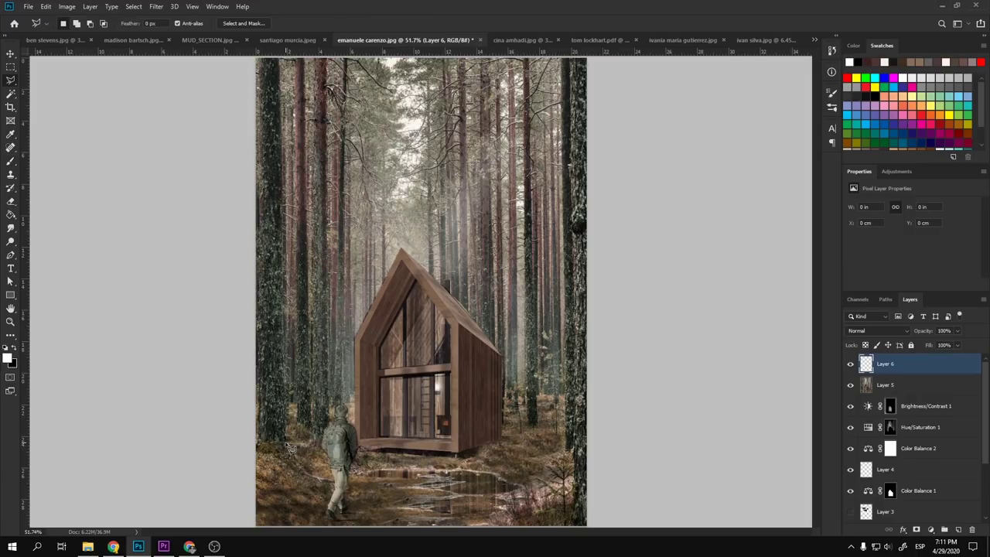
{"action": "left_click", "coordinate": [290, 447]}
{"action": "left_click", "coordinate": [465, 456]}
{"action": "left_click", "coordinate": [447, 69]}
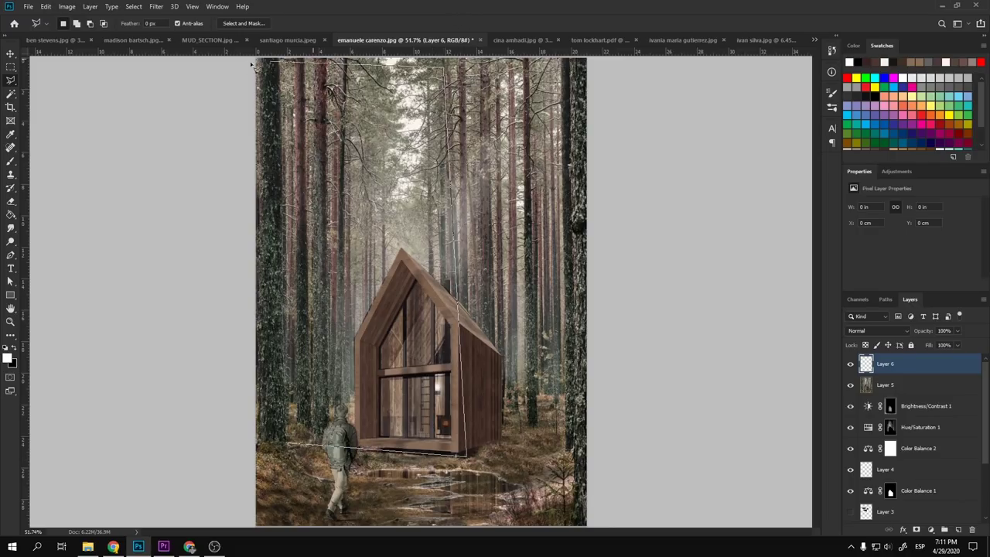
{"action": "left_click", "coordinate": [239, 55]}
{"action": "left_click", "coordinate": [280, 59]}
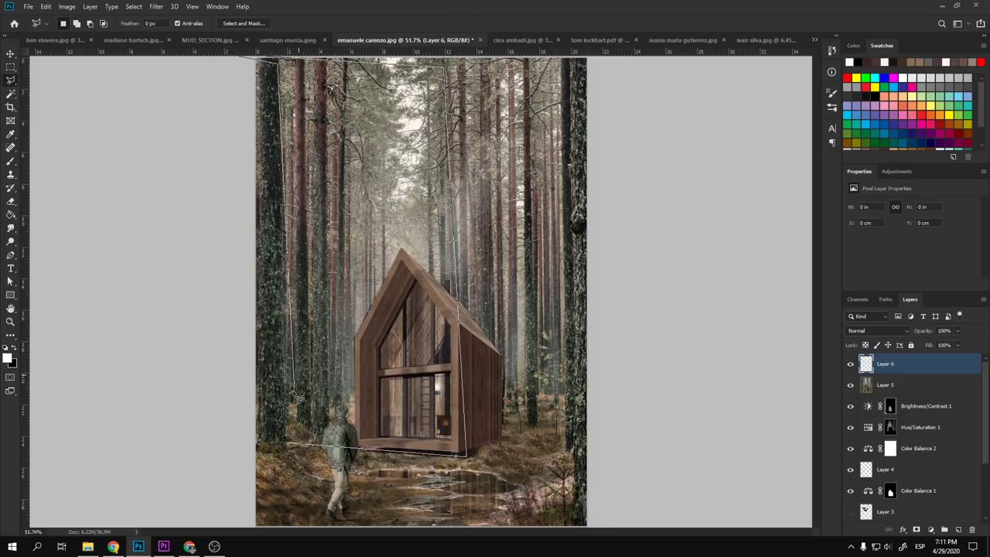
{"action": "double_click", "coordinate": [292, 413]}
- Paint soft white haze over the left trees inside the selection, then deselect
{"action": "key", "text": "b"}
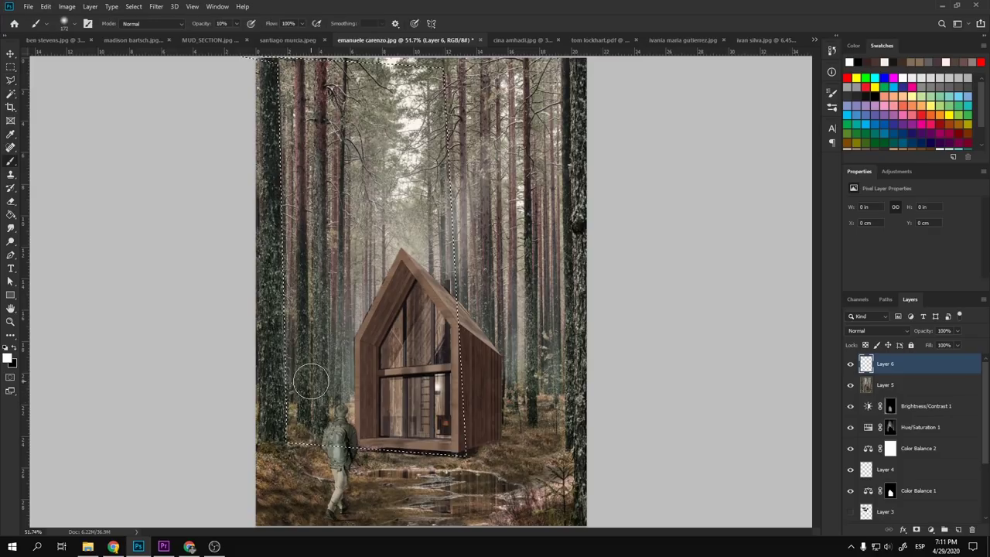
{"action": "mouse_move", "coordinate": [323, 402]}
{"action": "left_mouse_down"}
{"action": "mouse_move", "coordinate": [305, 385]}
{"action": "mouse_move", "coordinate": [268, 101]}
{"action": "mouse_move", "coordinate": [267, 132]}
{"action": "left_mouse_up"}
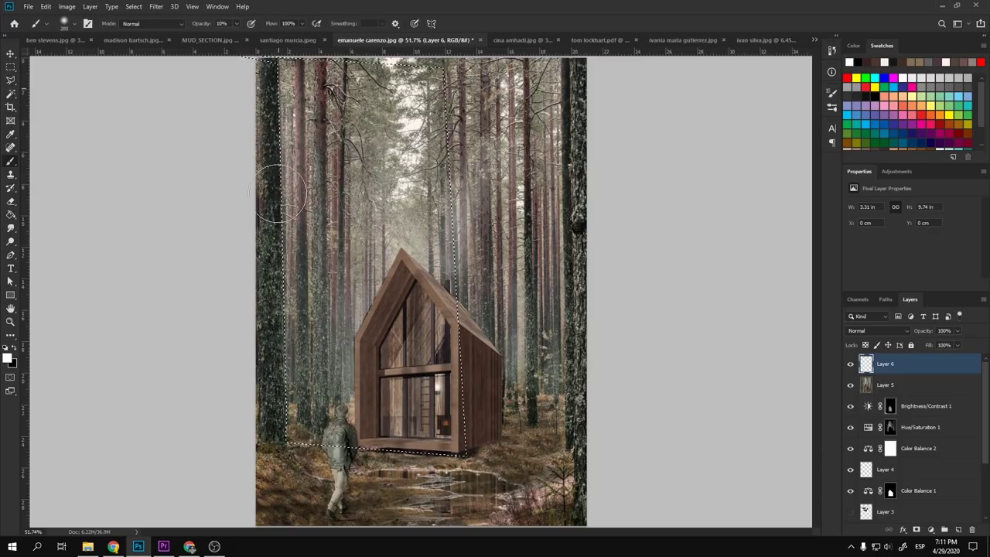
{"action": "left_click_drag", "start_coordinate": [317, 417], "coordinate": [271, 109]}
{"action": "left_click_drag", "start_coordinate": [294, 163], "coordinate": [405, 222]}
{"action": "mouse_move", "coordinate": [256, 206]}
{"action": "left_mouse_down"}
{"action": "mouse_move", "coordinate": [254, 305]}
{"action": "mouse_move", "coordinate": [287, 320]}
{"action": "mouse_move", "coordinate": [295, 303]}
{"action": "left_mouse_up"}
{"action": "key", "text": "ctrl+d"}
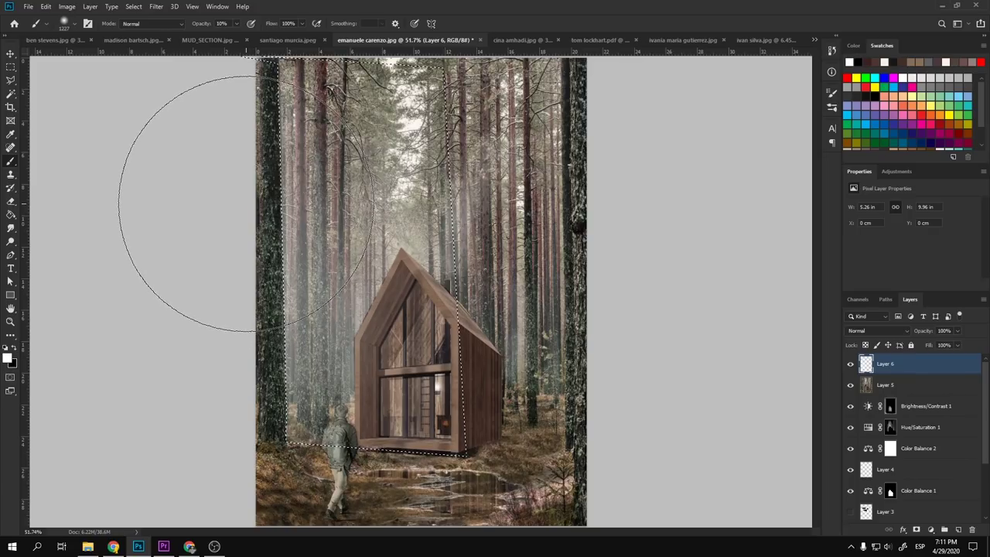
{"action": "key", "text": "v"}
{"action": "scroll", "coordinate": [343, 294], "scroll_direction": "down", "scroll_amount": 3}
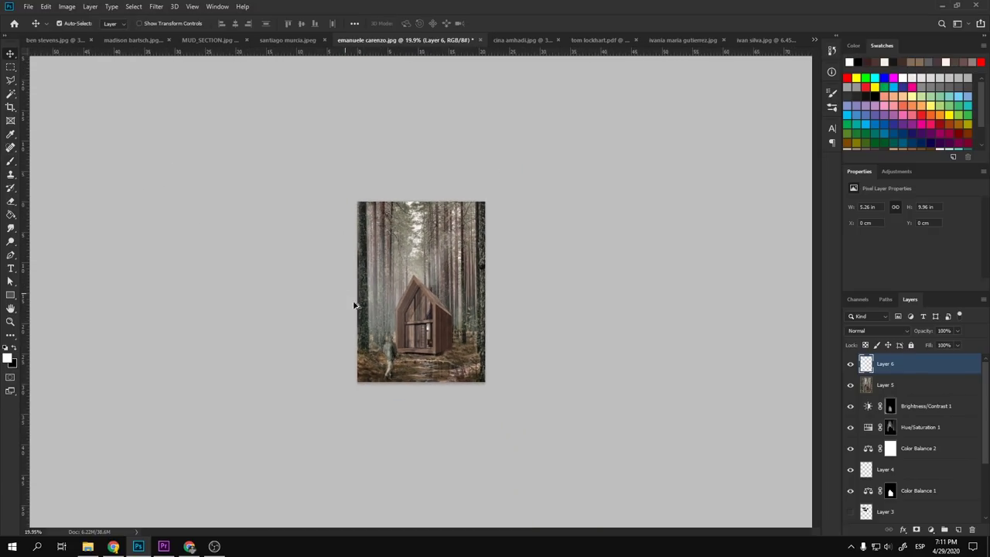
{"action": "scroll", "coordinate": [437, 352], "scroll_direction": "up", "scroll_amount": 2}
{"action": "key", "text": "l"}
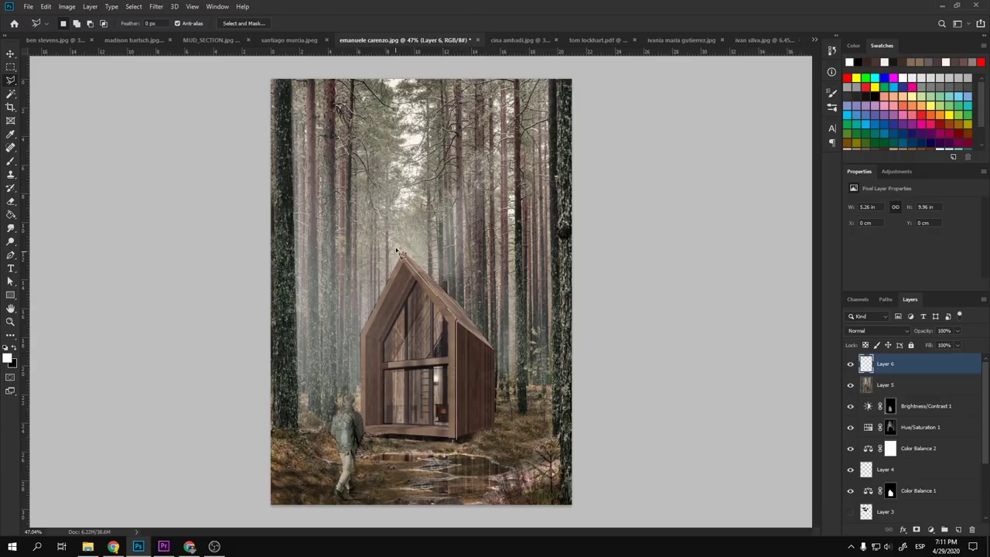
- Lasso the area right of the cabin and brush black over the trees there
{"action": "mouse_move", "coordinate": [406, 254]}
{"action": "left_mouse_down"}
{"action": "mouse_move", "coordinate": [464, 93]}
{"action": "mouse_move", "coordinate": [553, 65]}
{"action": "mouse_move", "coordinate": [580, 74]}
{"action": "mouse_move", "coordinate": [637, 397]}
{"action": "mouse_move", "coordinate": [565, 534]}
{"action": "mouse_move", "coordinate": [487, 486]}
{"action": "mouse_move", "coordinate": [456, 325]}
{"action": "left_mouse_up"}
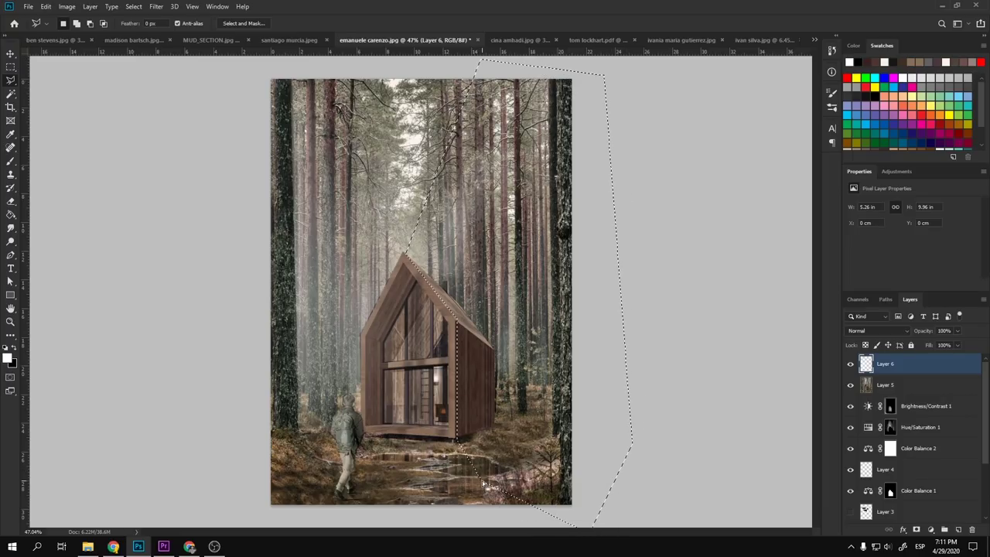
{"action": "key", "text": "b"}
{"action": "key", "text": "x"}
{"action": "key", "text": "bracketleft"}
{"action": "key", "text": "bracketleft"}
{"action": "key", "text": "bracketleft"}
{"action": "key", "text": "bracketleft"}
{"action": "key", "text": "bracketleft"}
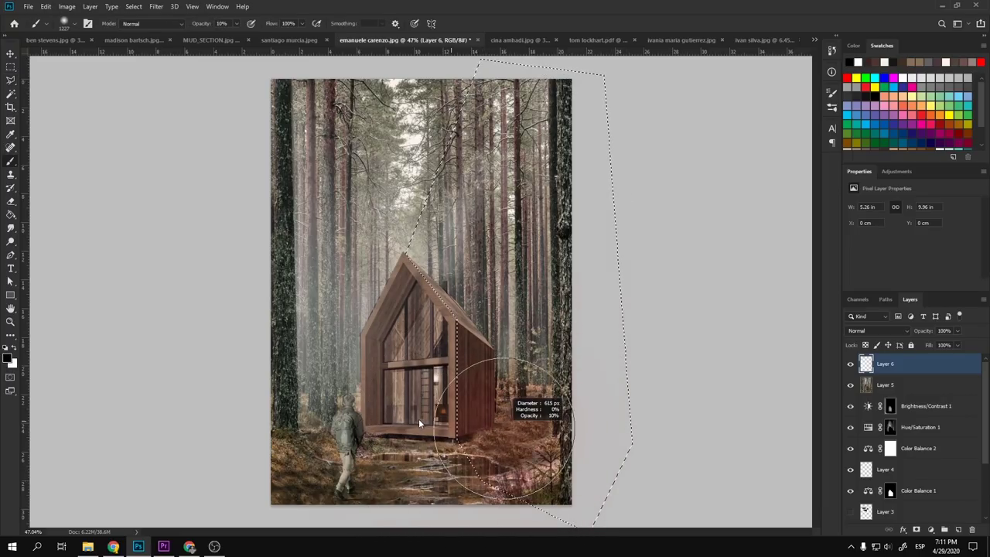
{"action": "mouse_move", "coordinate": [503, 431]}
{"action": "left_mouse_down"}
{"action": "mouse_move", "coordinate": [516, 368]}
{"action": "mouse_move", "coordinate": [530, 352]}
{"action": "mouse_move", "coordinate": [529, 191]}
{"action": "mouse_move", "coordinate": [522, 352]}
{"action": "mouse_move", "coordinate": [508, 390]}
{"action": "left_mouse_up"}
- Paint along the cabin's right side with a brush of about 109 px, then deselect
{"action": "right_click", "coordinate": [474, 380], "text": "alt"}
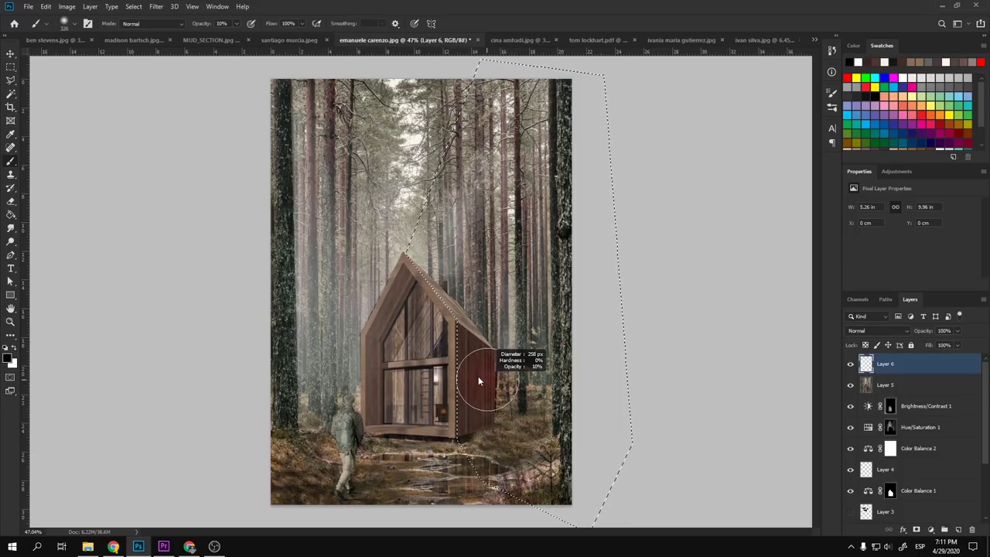
{"action": "left_click_drag", "start_coordinate": [518, 431], "coordinate": [497, 414]}
{"action": "right_click", "coordinate": [482, 413], "text": "alt"}
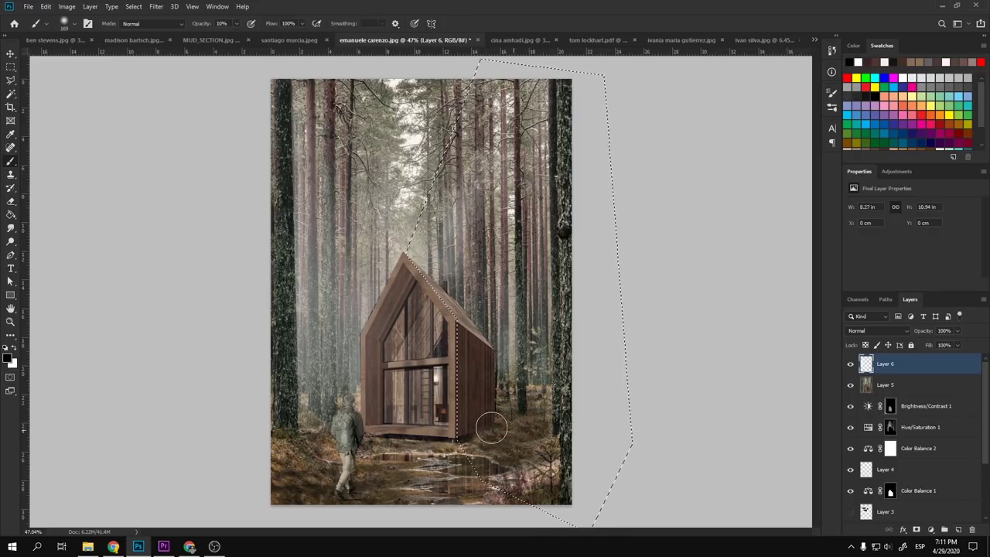
{"action": "right_click", "coordinate": [503, 421], "text": "alt"}
{"action": "mouse_move", "coordinate": [497, 428]}
{"action": "left_mouse_down"}
{"action": "mouse_move", "coordinate": [474, 429]}
{"action": "mouse_move", "coordinate": [489, 420]}
{"action": "mouse_move", "coordinate": [482, 366]}
{"action": "mouse_move", "coordinate": [484, 440]}
{"action": "mouse_move", "coordinate": [475, 416]}
{"action": "left_mouse_up"}
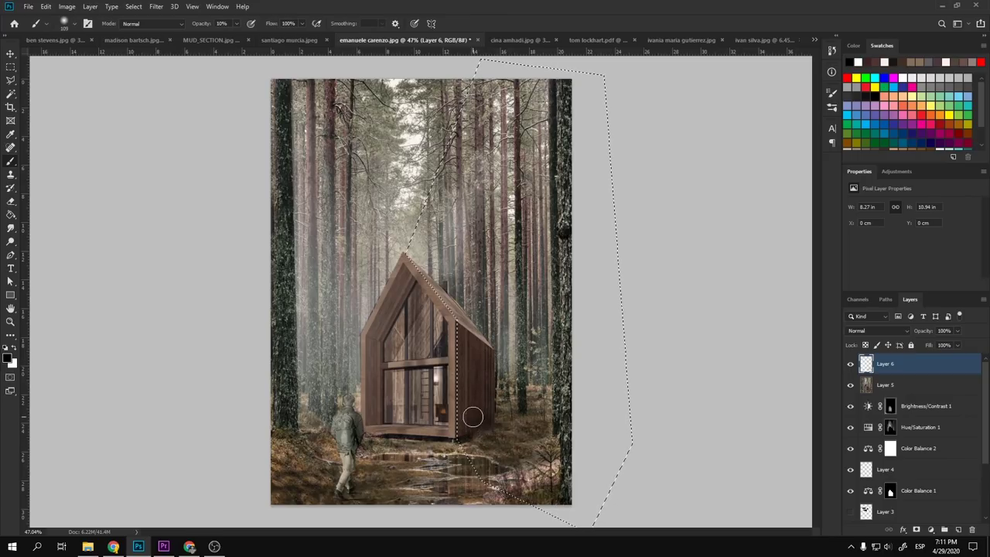
{"action": "key", "text": "v"}
{"action": "key", "text": "ctrl+d"}
{"action": "scroll", "coordinate": [456, 391], "scroll_direction": "down", "scroll_amount": 2}
- Add a colorized Hue/Saturation layer above Layer 6 with its hue shifted to teal
{"action": "scroll", "coordinate": [457, 390], "scroll_direction": "down", "scroll_amount": 3}
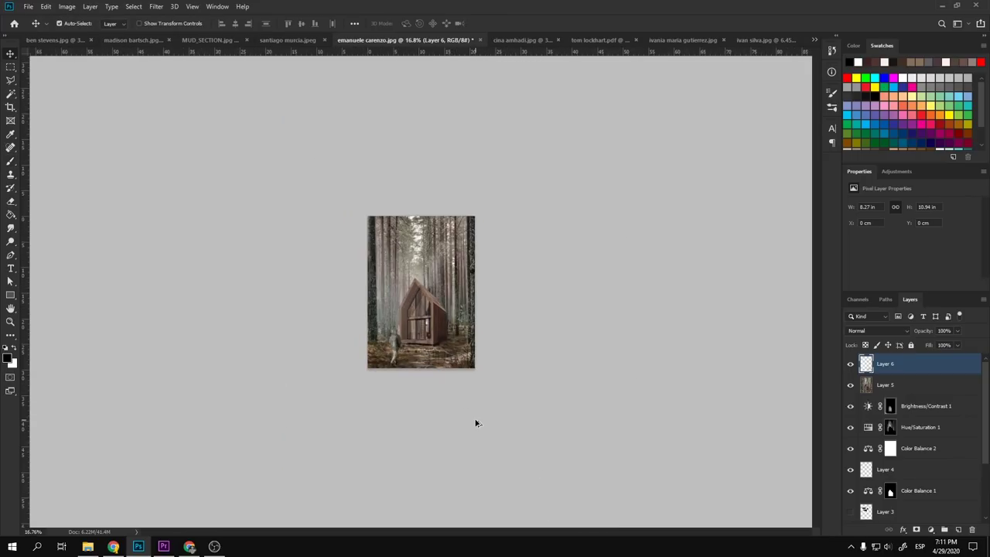
{"action": "scroll", "coordinate": [475, 420], "scroll_direction": "up", "scroll_amount": 3}
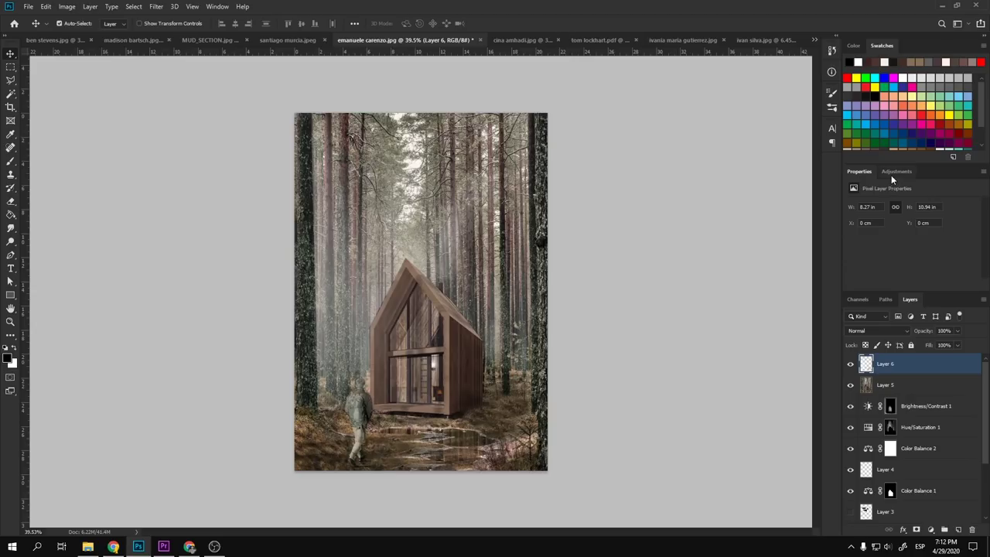
{"action": "left_click", "coordinate": [891, 173]}
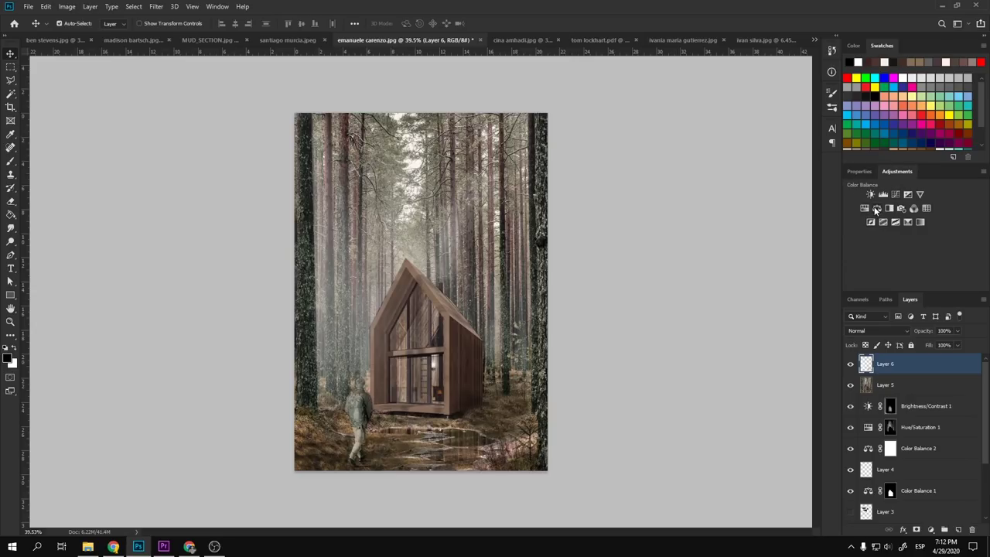
{"action": "left_click", "coordinate": [865, 209]}
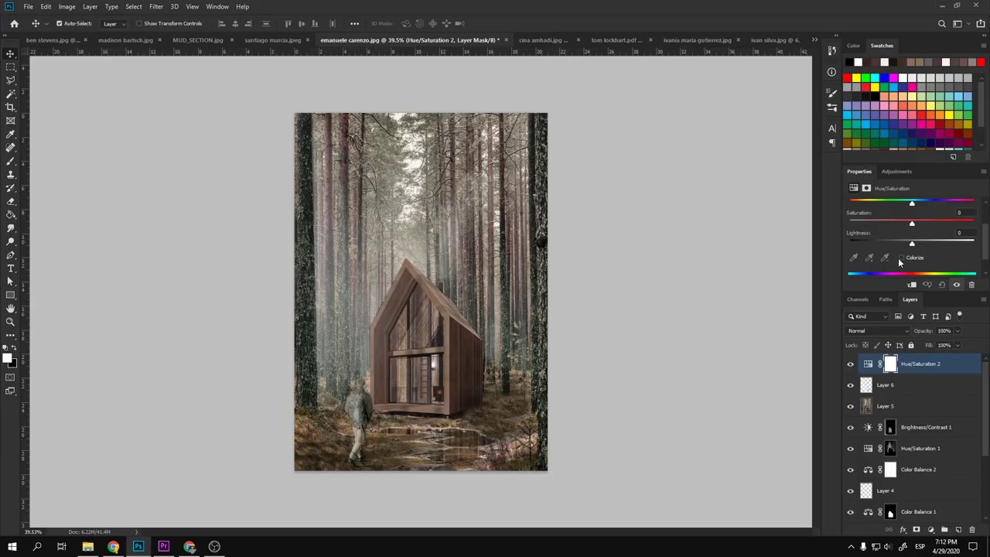
{"action": "left_click", "coordinate": [901, 258]}
{"action": "left_click_drag", "start_coordinate": [895, 205], "coordinate": [900, 206]}
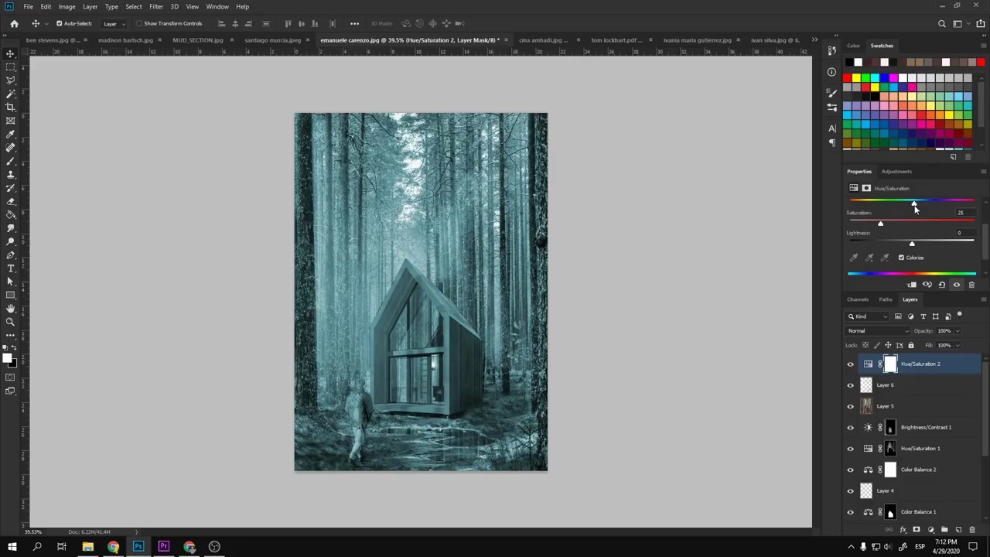
- Set the teal tint layer's blend mode to Hue and its opacity to 12%
{"action": "left_click", "coordinate": [897, 330]}
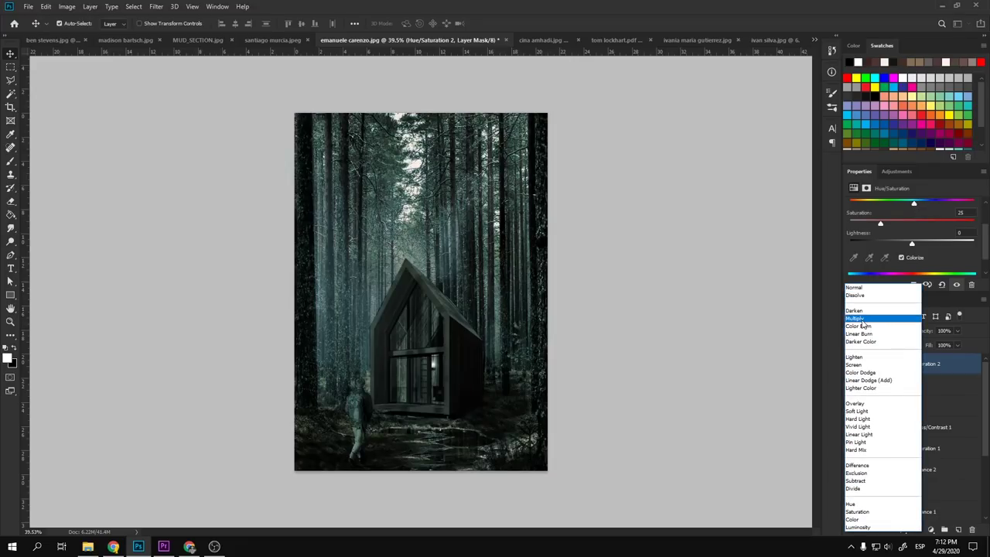
{"action": "left_click", "coordinate": [863, 324]}
{"action": "key", "text": "Down"}
{"action": "key", "text": "Down"}
{"action": "key", "text": "Down"}
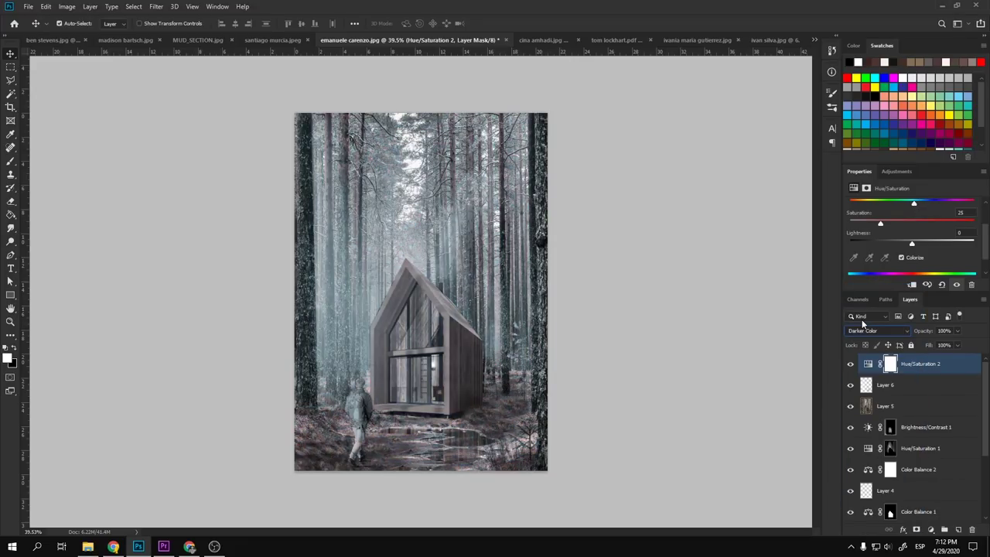
{"action": "key", "text": "Down"}
{"action": "key", "text": "Down"}
{"action": "key", "text": "Down"}
{"action": "key", "text": "Down"}
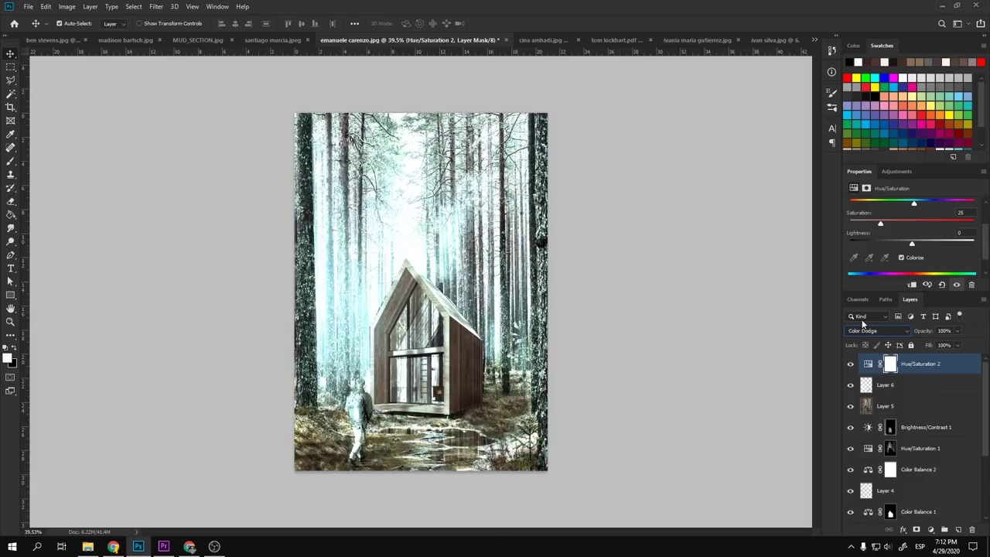
{"action": "key", "text": "Down"}
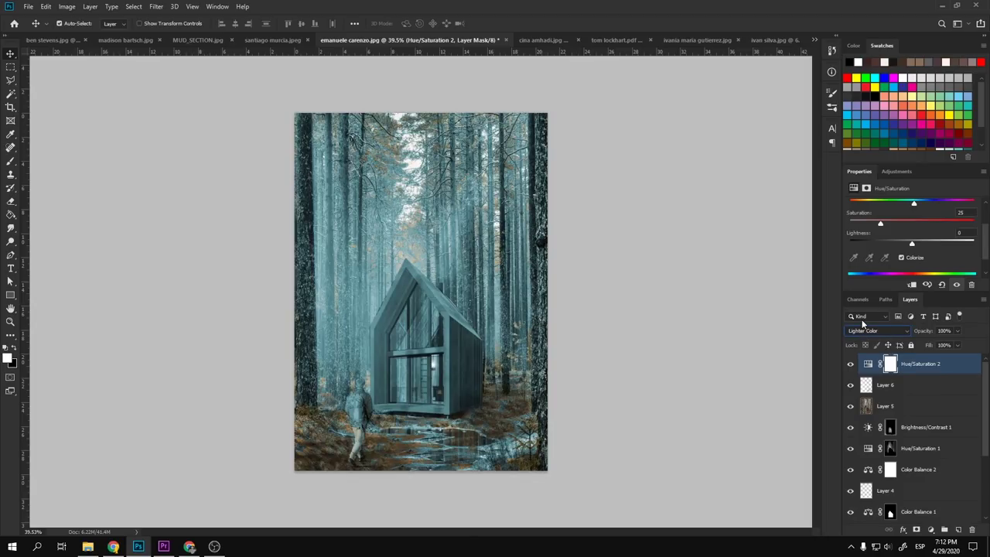
{"action": "key", "text": "Down"}
{"action": "key", "text": "Down"}
{"action": "key", "text": "Down"}
{"action": "key", "text": "Down"}
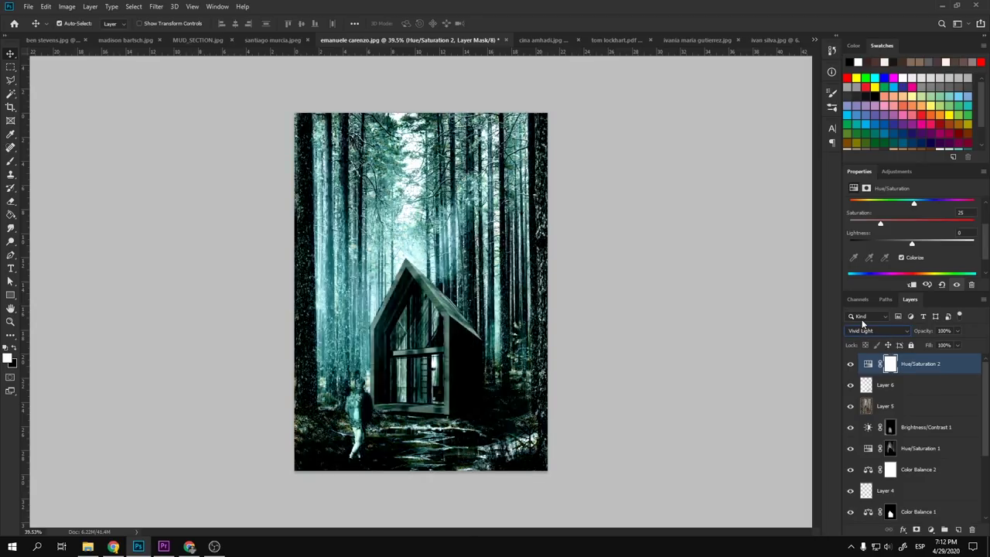
{"action": "key", "text": "Down"}
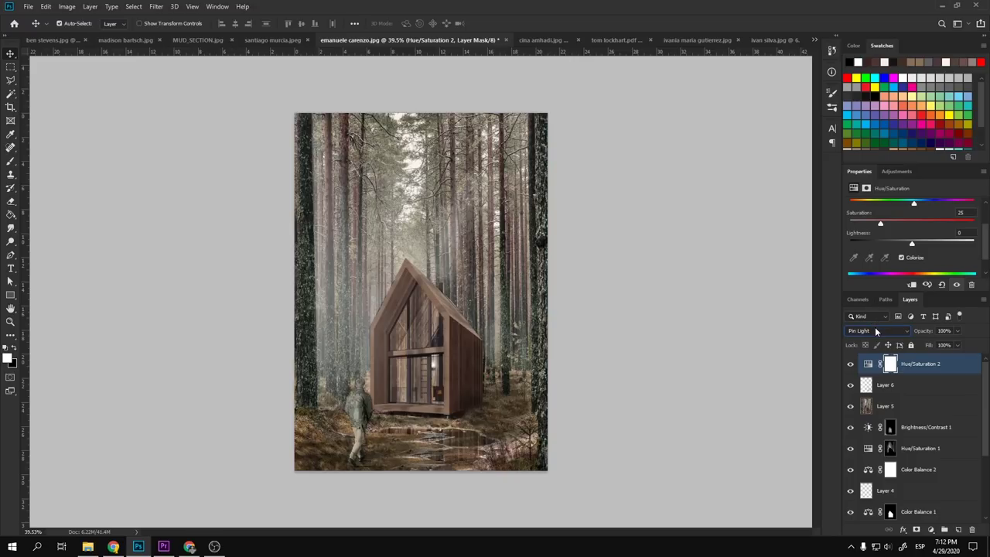
{"action": "left_click", "coordinate": [873, 329]}
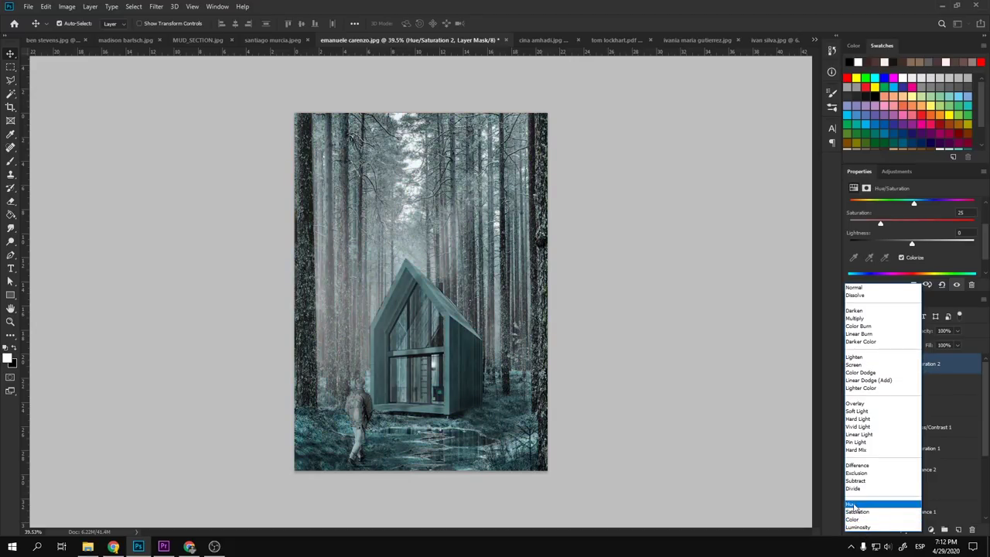
{"action": "left_click", "coordinate": [854, 504]}
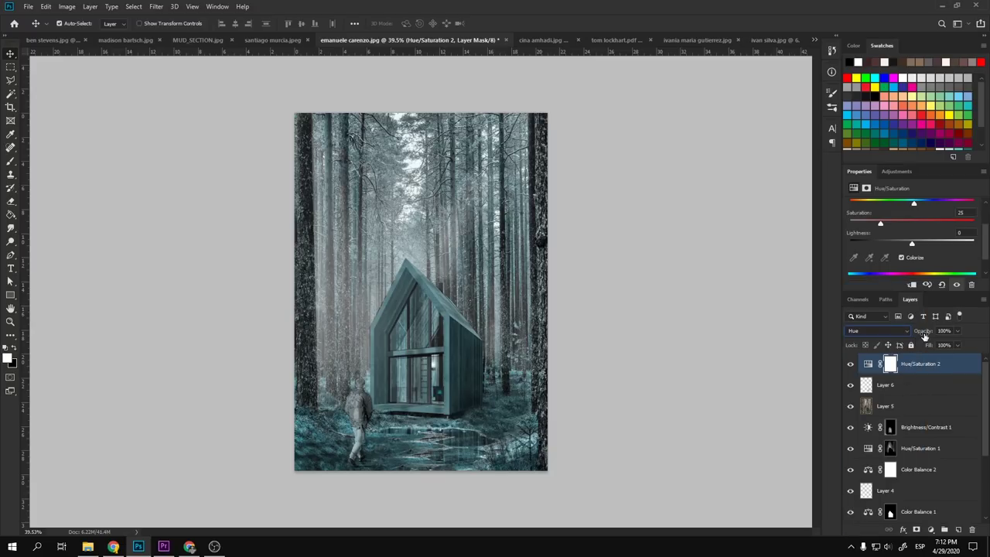
{"action": "left_click_drag", "start_coordinate": [924, 335], "coordinate": [705, 320]}
{"action": "left_click_drag", "start_coordinate": [718, 319], "coordinate": [687, 320]}
- Add Levels 1 with inputs 15, 1.00 and 234, and opacity lowered to 44%
{"action": "left_click", "coordinate": [898, 171]}
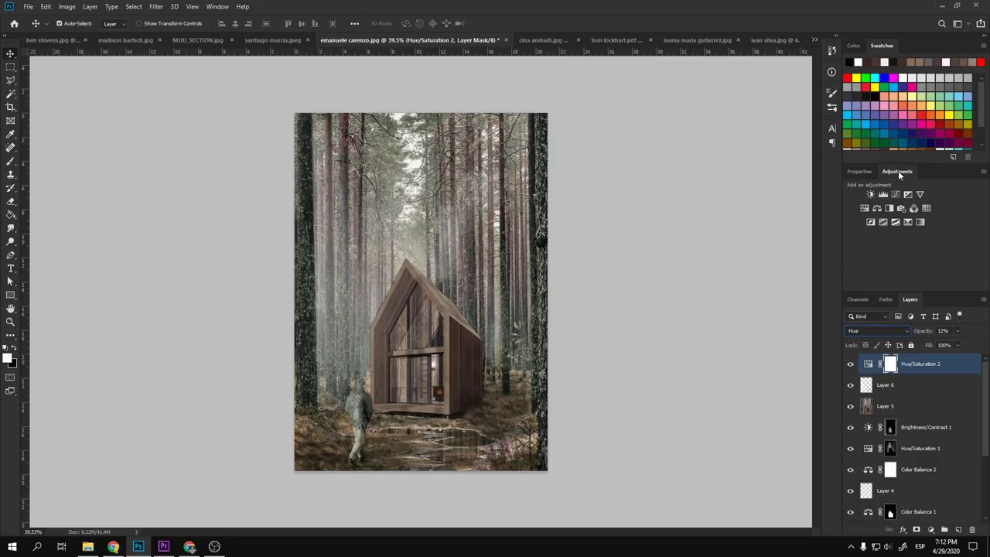
{"action": "left_click", "coordinate": [882, 191]}
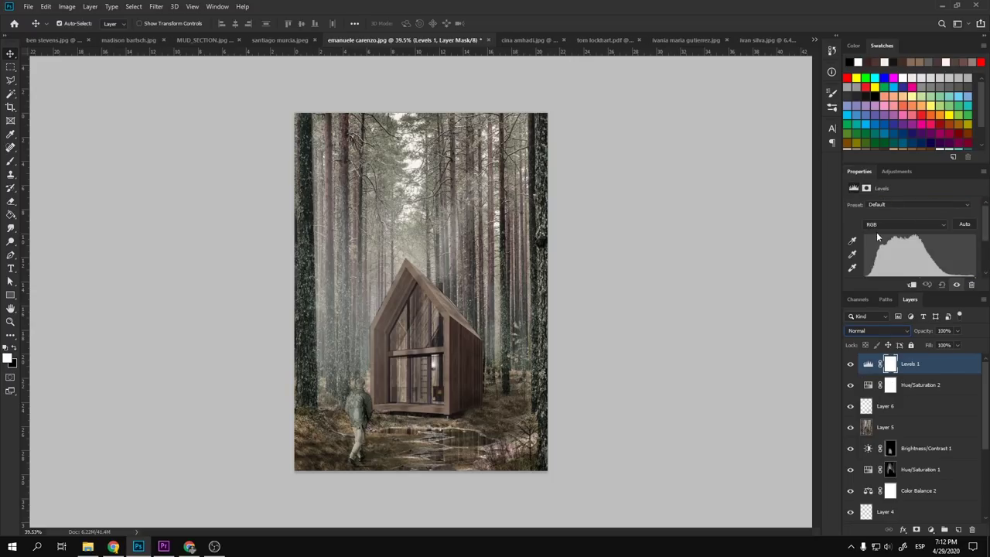
{"action": "scroll", "coordinate": [851, 230], "scroll_direction": "down", "scroll_amount": 2}
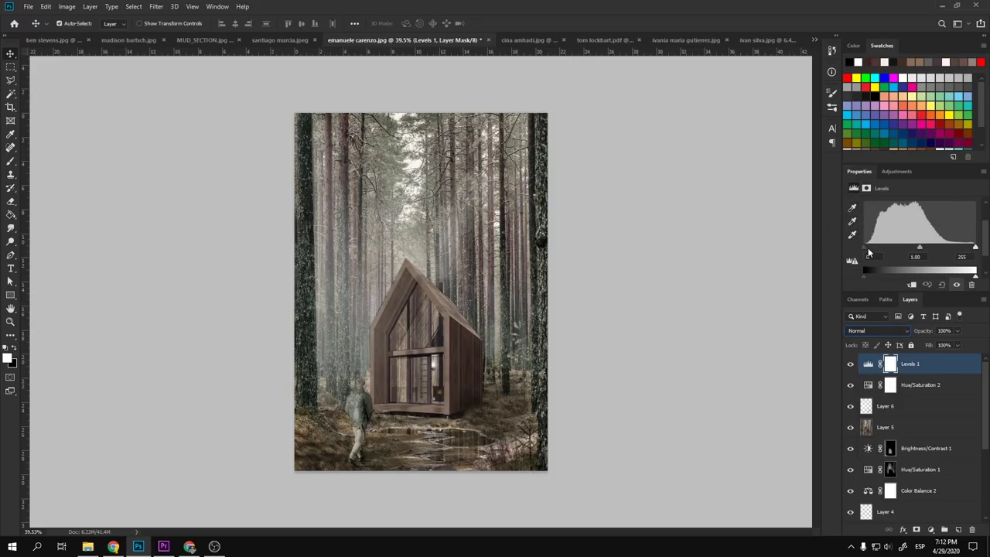
{"action": "left_click_drag", "start_coordinate": [870, 247], "coordinate": [870, 246]}
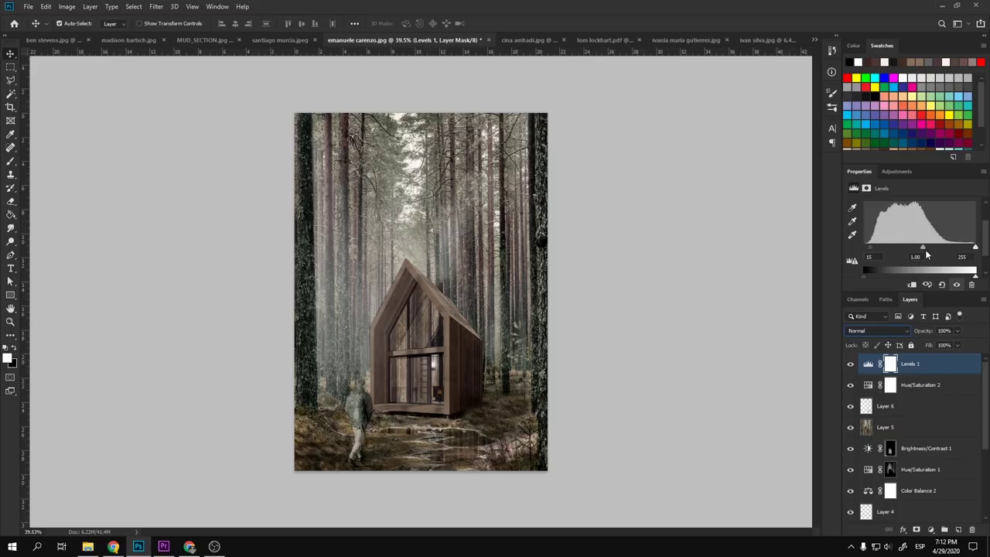
{"action": "left_click_drag", "start_coordinate": [975, 247], "coordinate": [965, 248]}
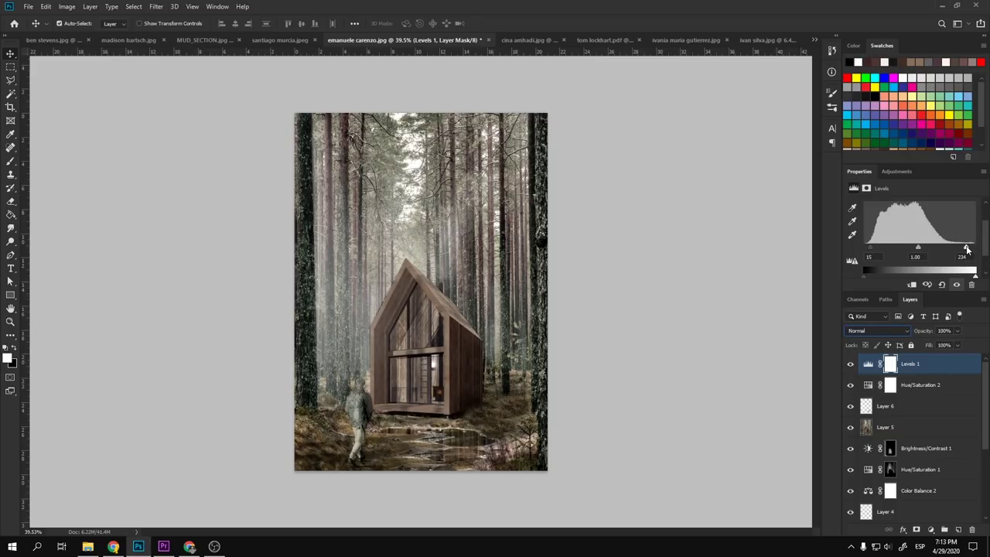
{"action": "left_click_drag", "start_coordinate": [921, 335], "coordinate": [819, 334]}
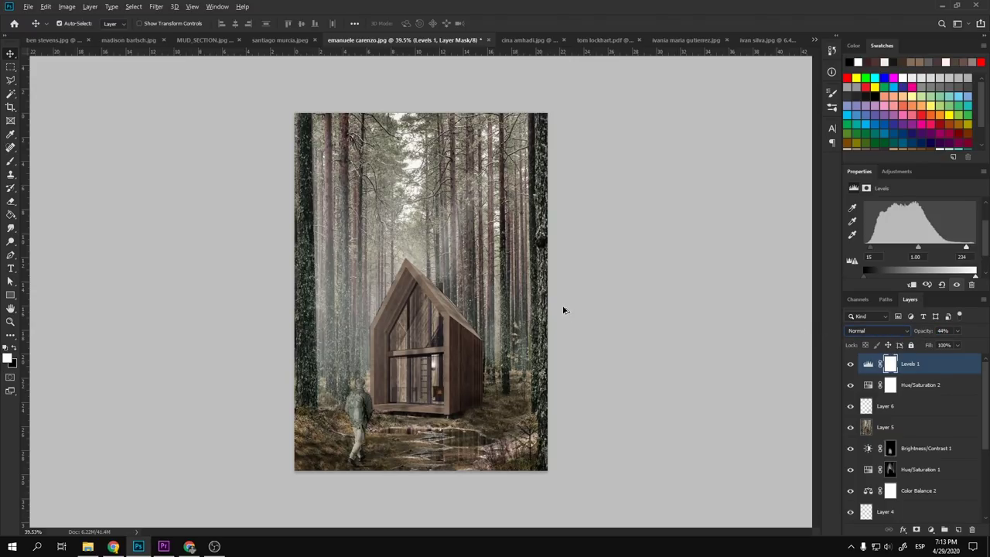
{"action": "left_click", "coordinate": [605, 305]}
{"action": "scroll", "coordinate": [662, 315], "scroll_direction": "down", "scroll_amount": 3}
- Toggle the original cabin photo against the full edit, then switch to MUD_SECTION.jpg
{"action": "scroll", "coordinate": [923, 451], "scroll_direction": "down", "scroll_amount": 3}
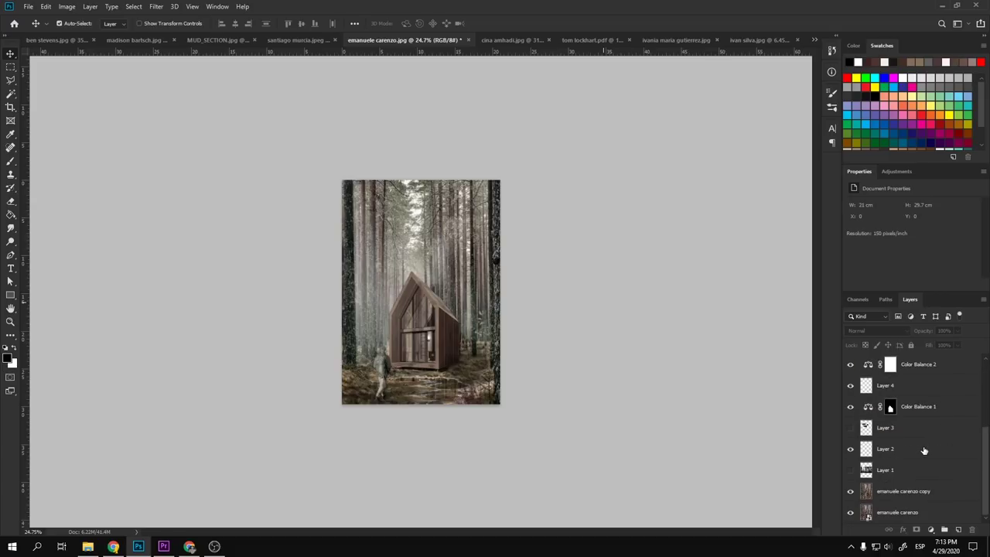
{"action": "left_click", "coordinate": [851, 516], "text": "alt"}
{"action": "left_click", "coordinate": [851, 516], "text": "alt"}
{"action": "left_click", "coordinate": [851, 516], "text": "alt"}
{"action": "left_click", "coordinate": [850, 516], "text": "alt"}
{"action": "left_click", "coordinate": [851, 516], "text": "alt"}
{"action": "left_click", "coordinate": [851, 516], "text": "alt"}
{"action": "left_click", "coordinate": [851, 516], "text": "alt"}
{"action": "left_click", "coordinate": [851, 516], "text": "alt"}
{"action": "left_click", "coordinate": [288, 37]}
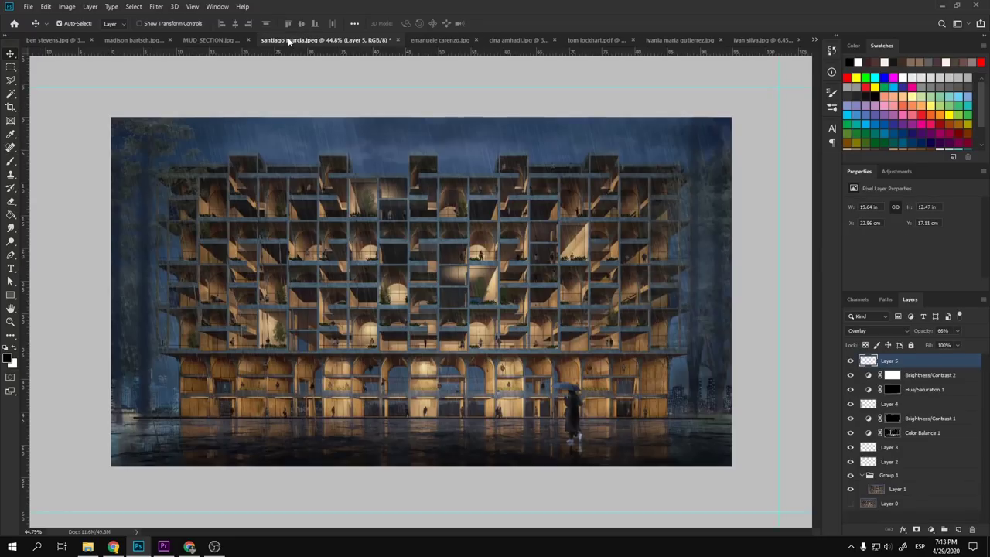
{"action": "left_click", "coordinate": [220, 41]}
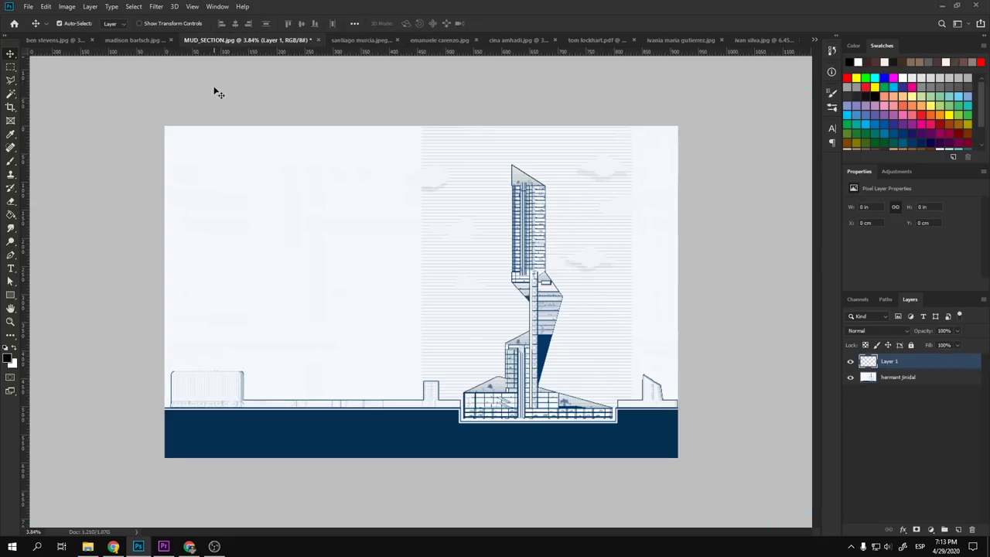